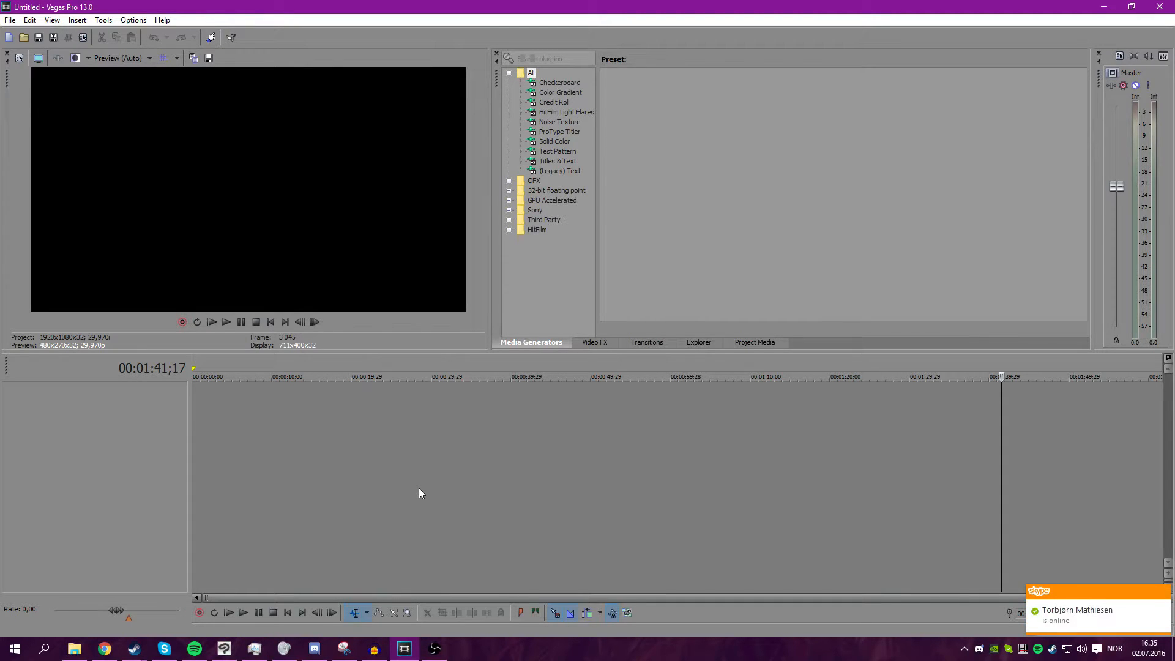
{"action": "right_click", "coordinate": [1009, 648]}
{"action": "mouse_move", "coordinate": [1050, 607]}
{"action": "left_click", "coordinate": [947, 566]}
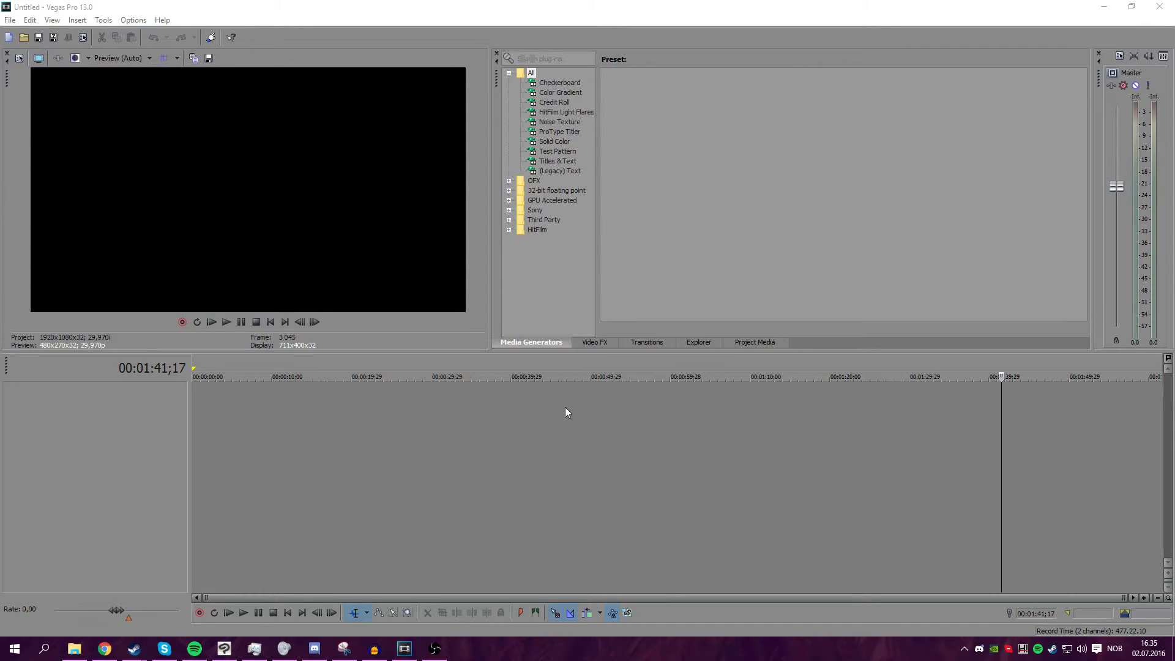
Add a video file from the Videos folder onto the empty timeline.
{"action": "left_click", "coordinate": [74, 648]}
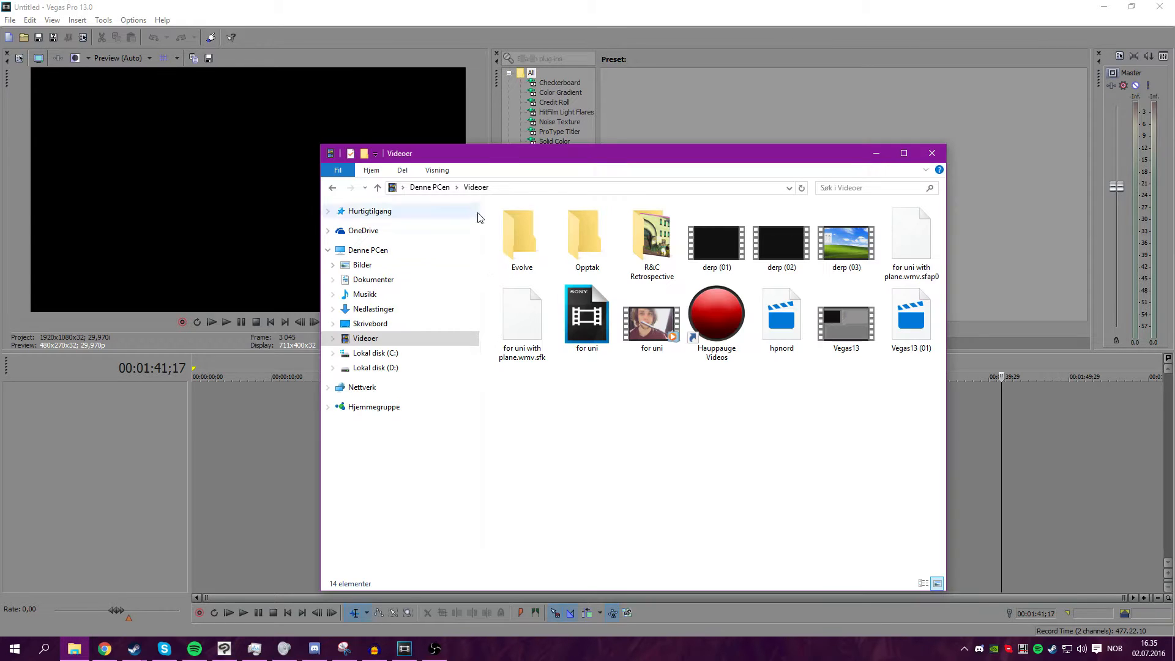
{"action": "left_click_drag", "start_coordinate": [482, 161], "coordinate": [0, 85]}
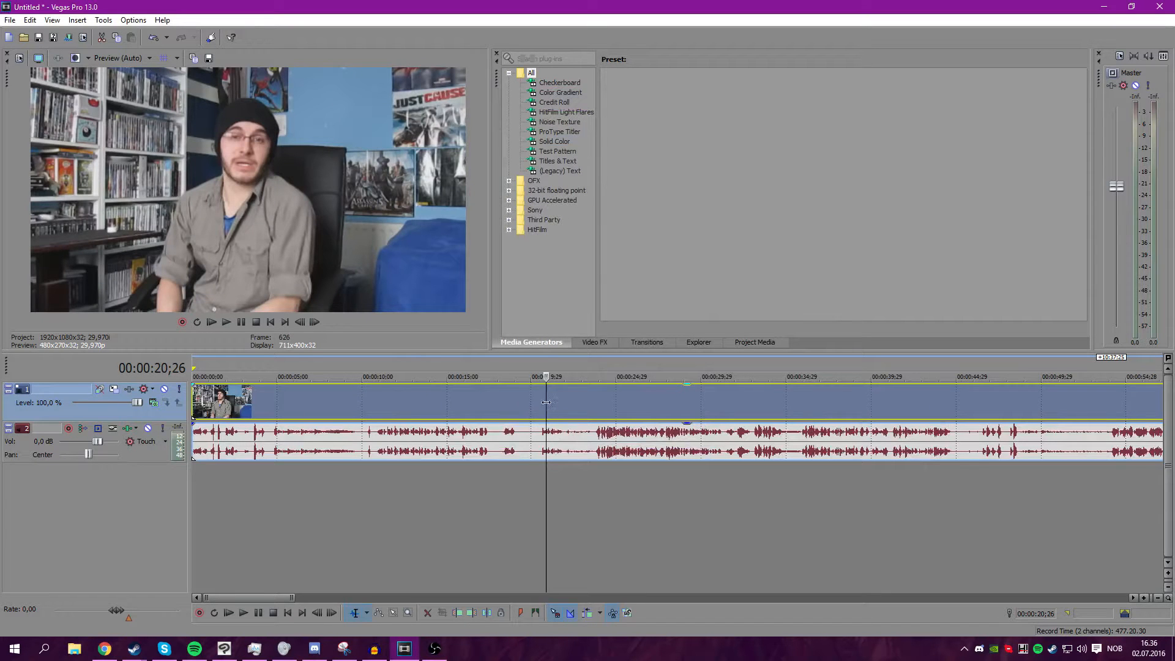
Scrub and zoom through the timeline to review the clip's content.
{"action": "left_click", "coordinate": [544, 404]}
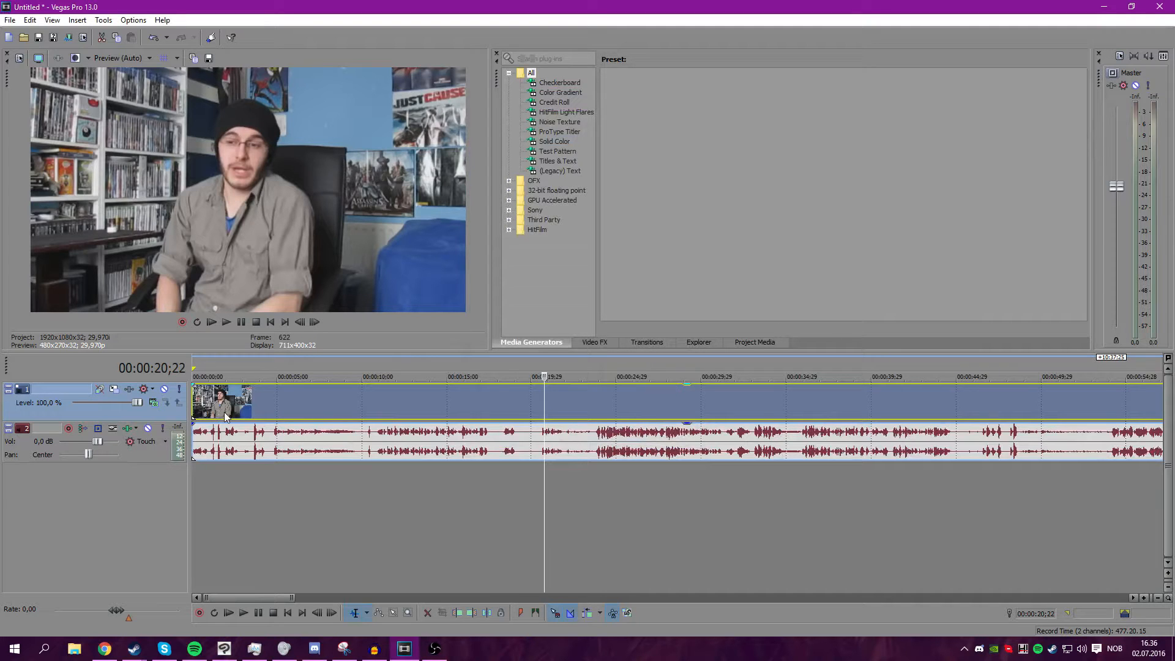
{"action": "left_click", "coordinate": [530, 403]}
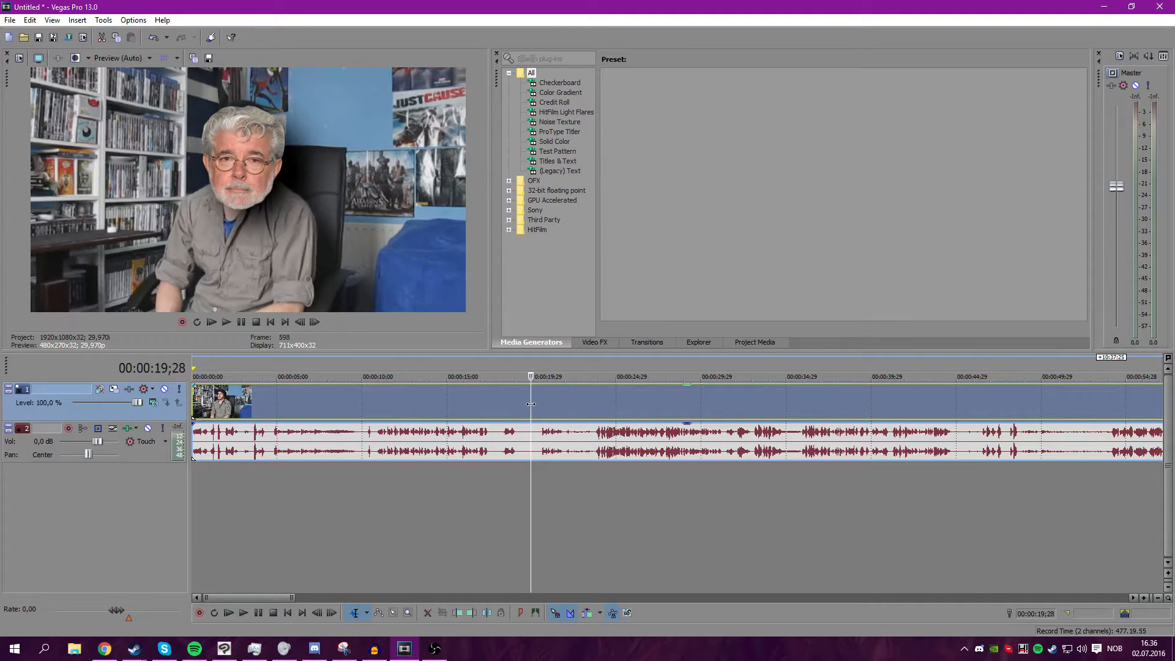
{"action": "scroll", "coordinate": [628, 482], "scroll_direction": "down", "scroll_amount": 5}
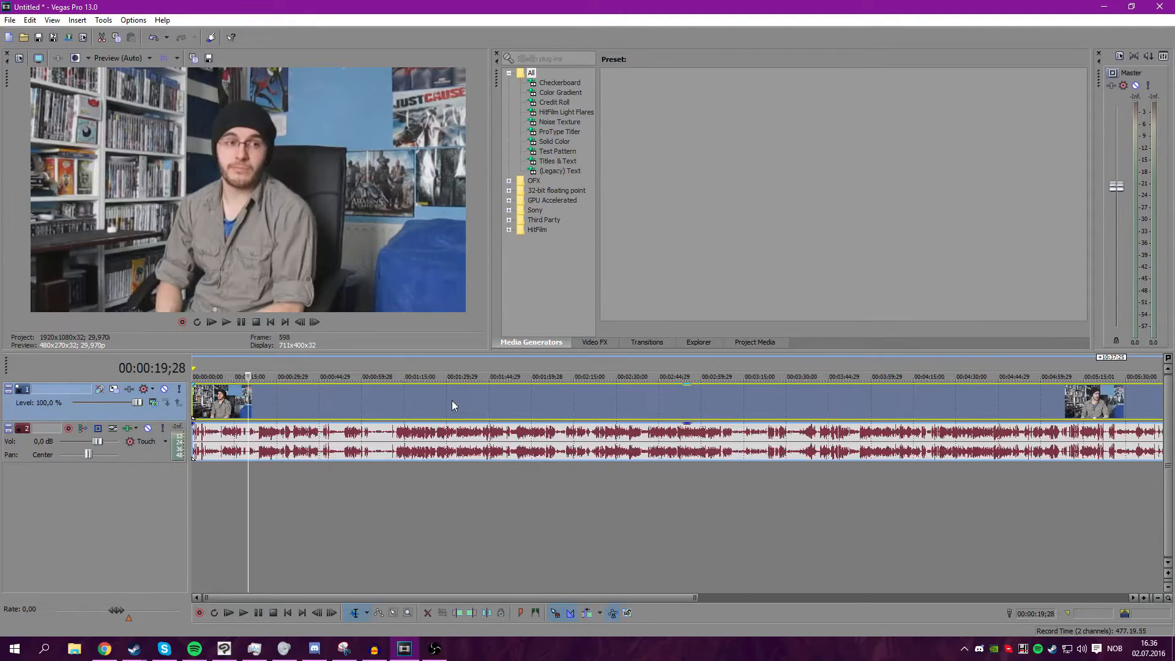
{"action": "left_click", "coordinate": [452, 402]}
{"action": "scroll", "coordinate": [452, 401], "scroll_direction": "up", "scroll_amount": 2}
{"action": "scroll", "coordinate": [436, 414], "scroll_direction": "down", "scroll_amount": 4}
{"action": "left_click", "coordinate": [203, 404]}
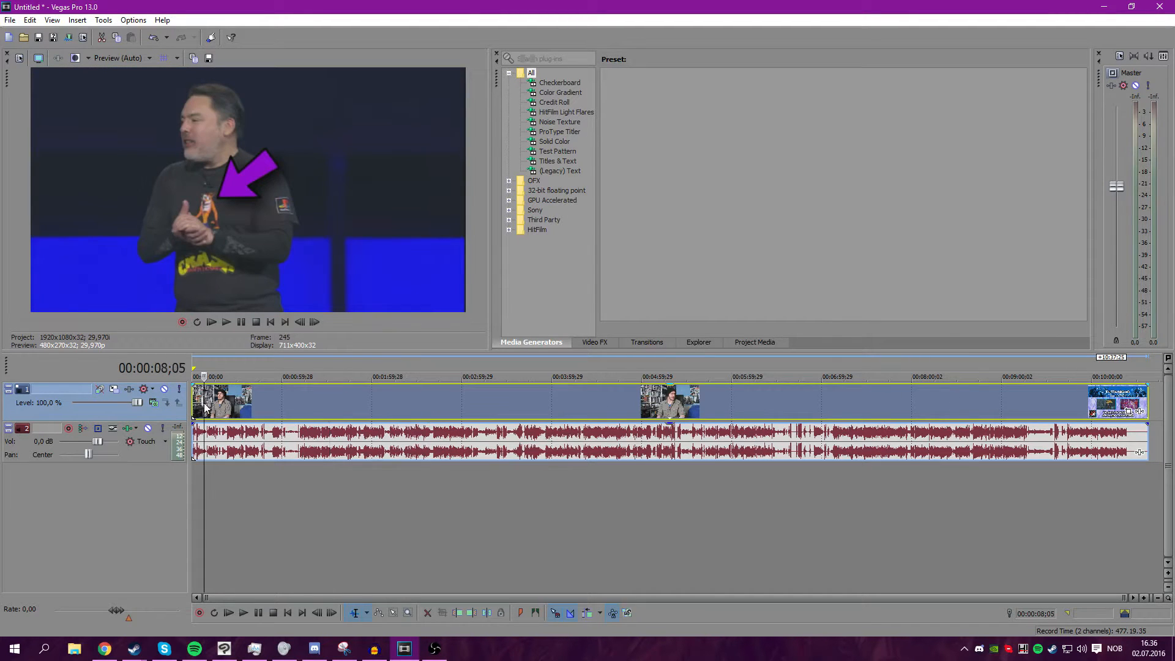
{"action": "scroll", "coordinate": [205, 404], "scroll_direction": "up", "scroll_amount": 5}
{"action": "scroll", "coordinate": [346, 413], "scroll_direction": "up", "scroll_amount": 3}
{"action": "left_click", "coordinate": [262, 402]}
{"action": "left_click", "coordinate": [412, 405]}
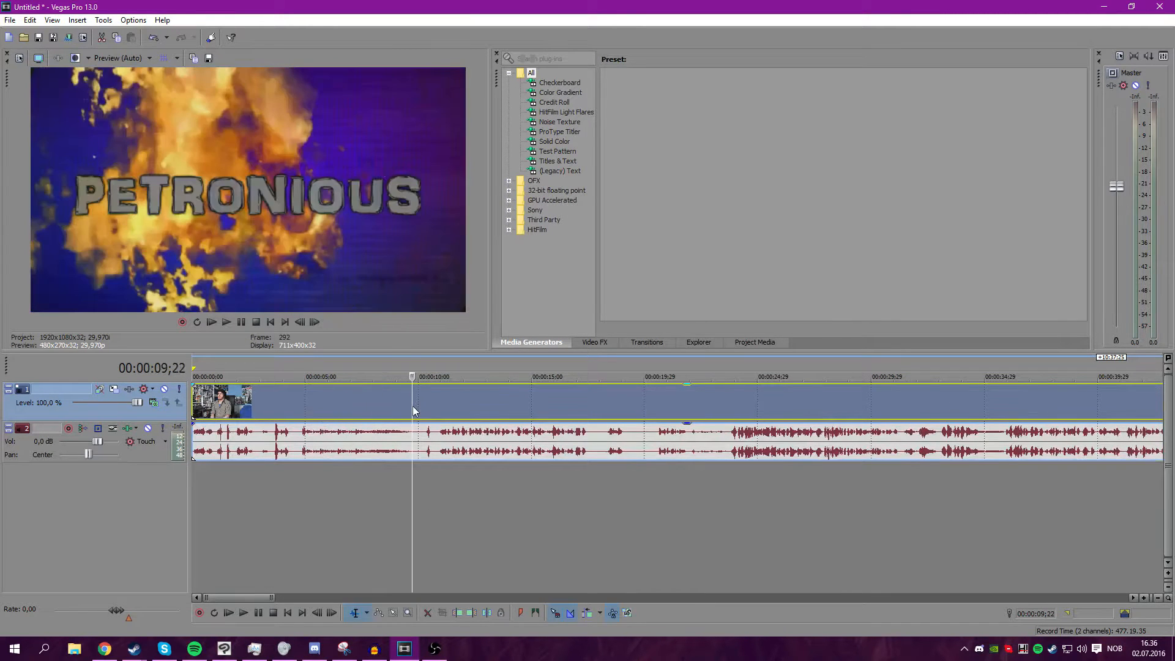
Split the clip at about 00:00:09;22 and move the remainder further along the timeline.
{"action": "key", "text": "s"}
{"action": "left_click_drag", "start_coordinate": [456, 405], "coordinate": [637, 405]}
Split the clip at about 4 seconds and delete the section after the split.
{"action": "left_click", "coordinate": [362, 407]}
{"action": "scroll", "coordinate": [378, 406], "scroll_direction": "up", "scroll_amount": 2}
{"action": "left_click", "coordinate": [381, 406]}
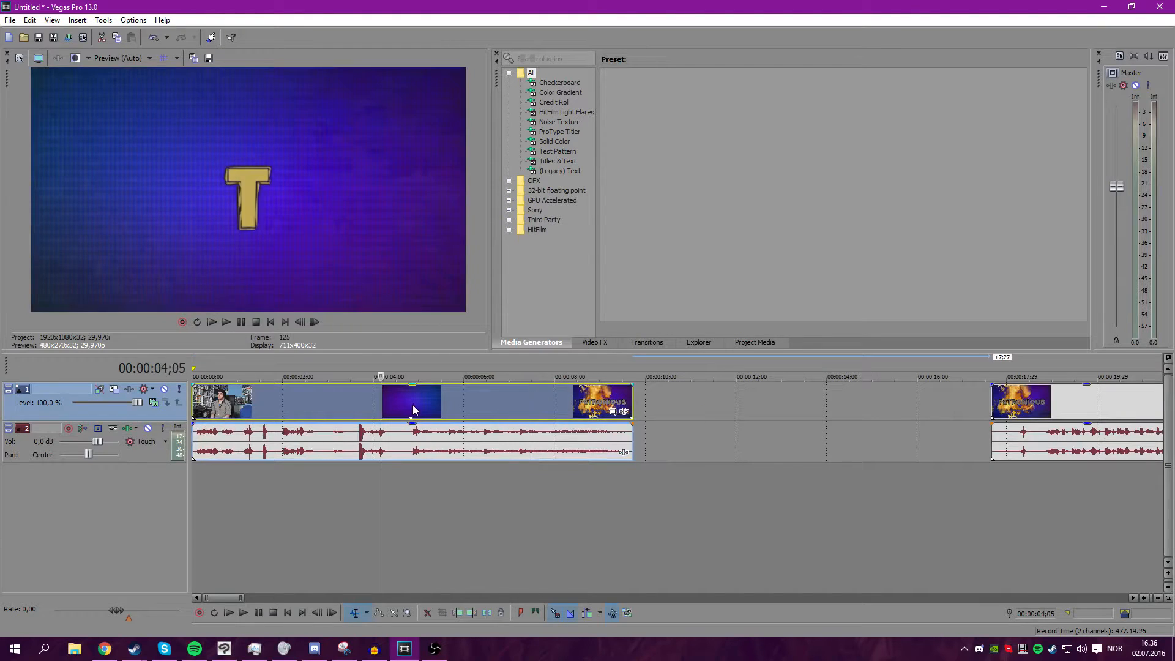
{"action": "left_click", "coordinate": [414, 407]}
{"action": "left_click", "coordinate": [407, 399]}
{"action": "key", "text": "s"}
{"action": "right_click", "coordinate": [477, 404]}
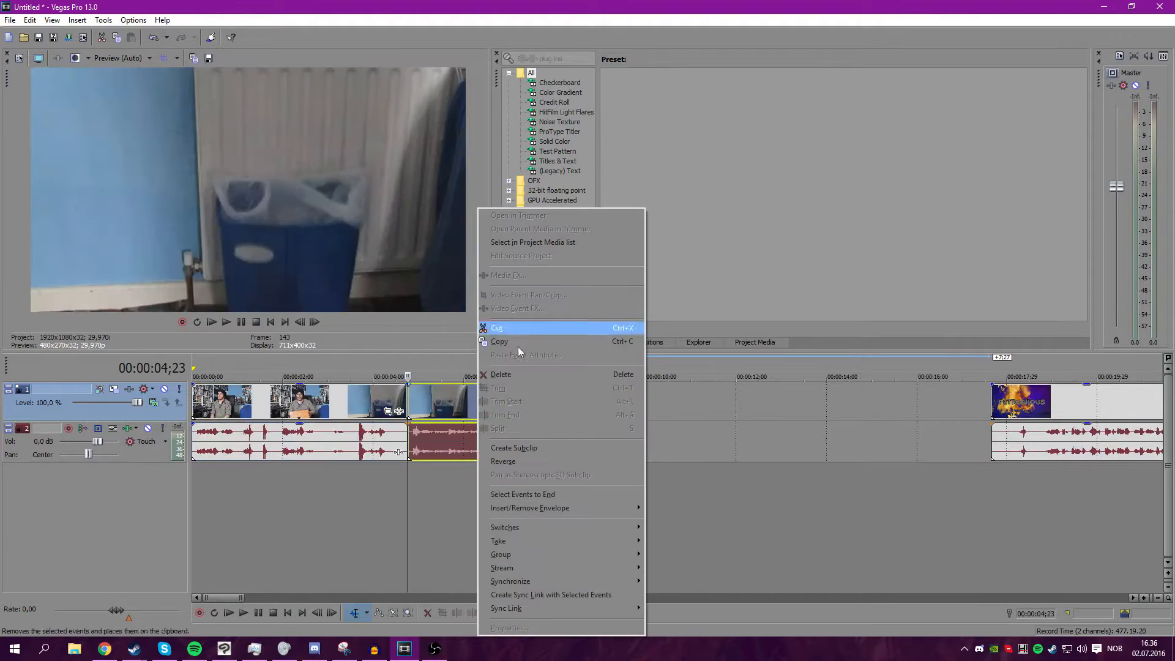
{"action": "left_click", "coordinate": [518, 375]}
Play back the trimmed clip from the beginning of the timeline.
{"action": "left_click", "coordinate": [356, 406]}
{"action": "left_click", "coordinate": [200, 406]}
{"action": "left_click", "coordinate": [192, 405]}
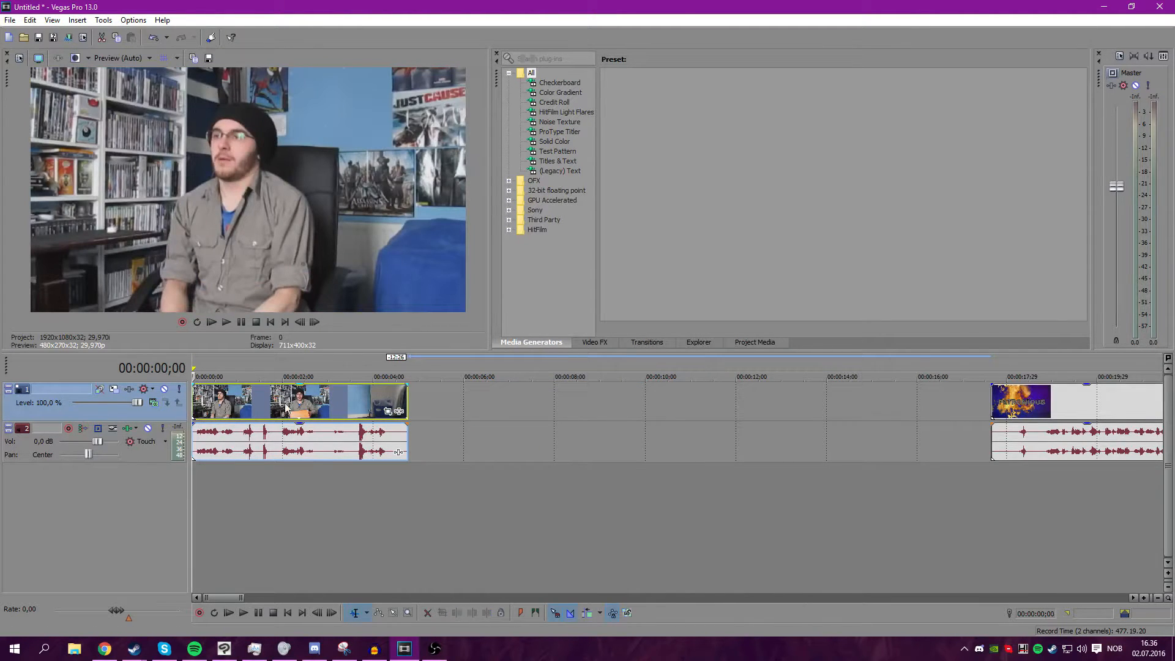
{"action": "scroll", "coordinate": [285, 407], "scroll_direction": "up", "scroll_amount": 3}
{"action": "left_click", "coordinate": [224, 323]}
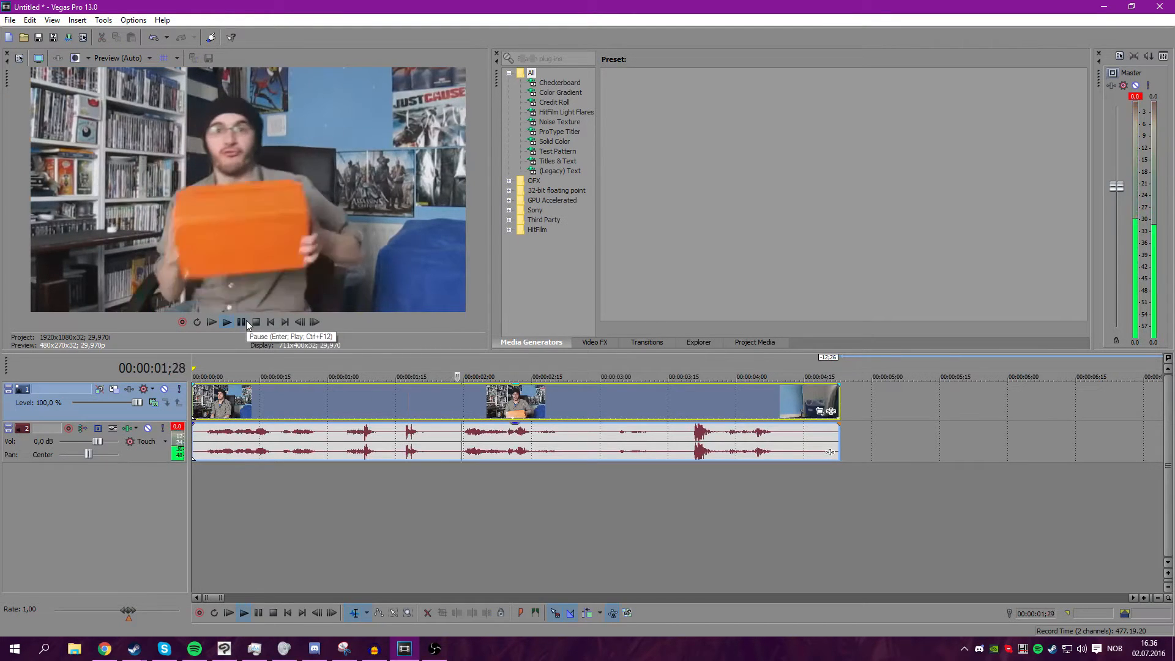
{"action": "left_click", "coordinate": [247, 323]}
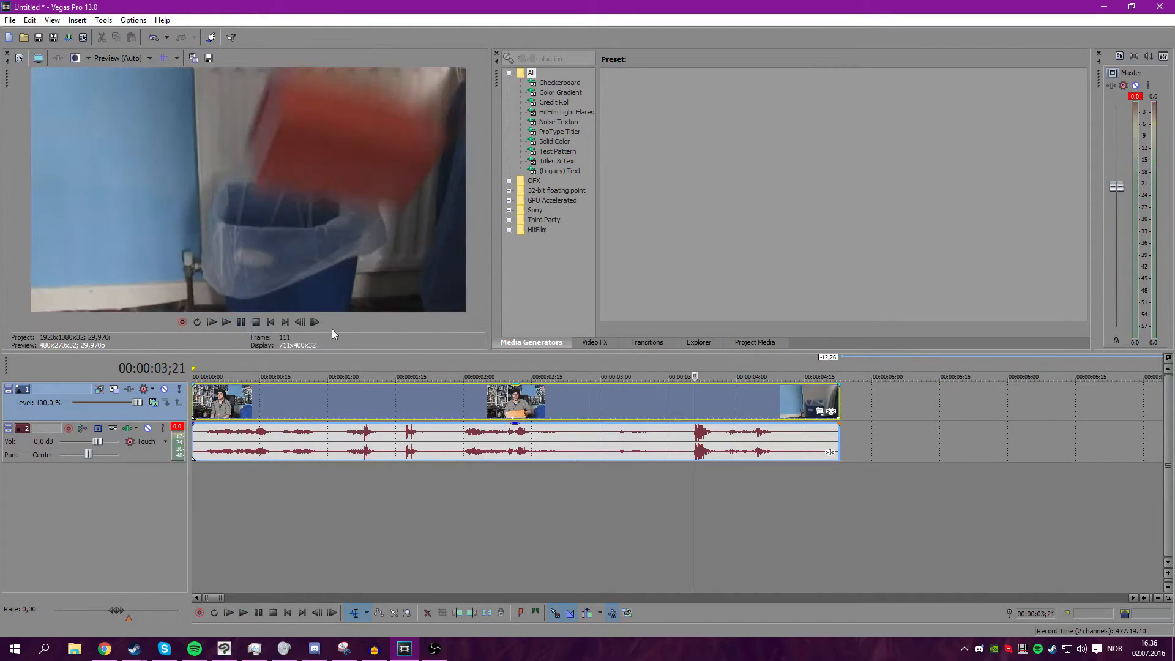
Step frame by frame forward and back around the box-throwing moment.
{"action": "left_click", "coordinate": [316, 322]}
{"action": "left_click", "coordinate": [315, 322]}
{"action": "left_click", "coordinate": [315, 322]}
{"action": "left_click", "coordinate": [300, 323]}
{"action": "left_click", "coordinate": [300, 323]}
{"action": "left_click", "coordinate": [301, 323]}
{"action": "left_click", "coordinate": [300, 323]}
{"action": "left_click", "coordinate": [301, 322]}
{"action": "left_click", "coordinate": [300, 323]}
{"action": "left_click", "coordinate": [300, 322]}
{"action": "left_click", "coordinate": [301, 322]}
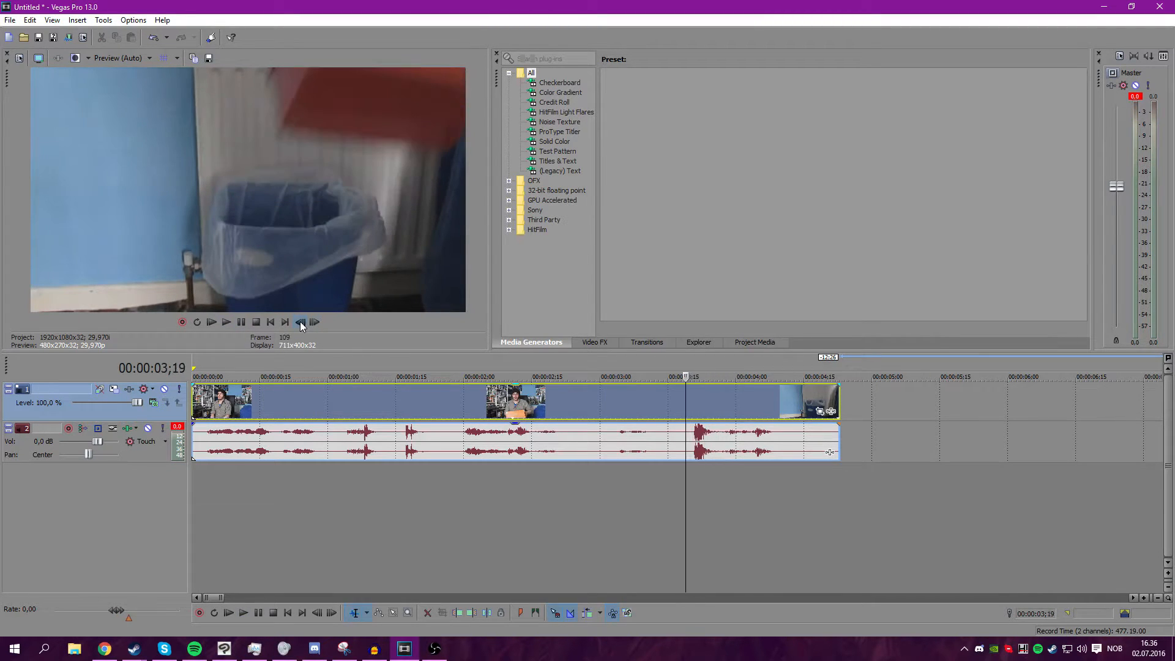
Select a time region from about 3;15 to 4;12 and enable loop playback.
{"action": "left_click", "coordinate": [672, 439]}
{"action": "left_click_drag", "start_coordinate": [790, 490], "coordinate": [667, 485]}
{"action": "key", "text": "q"}
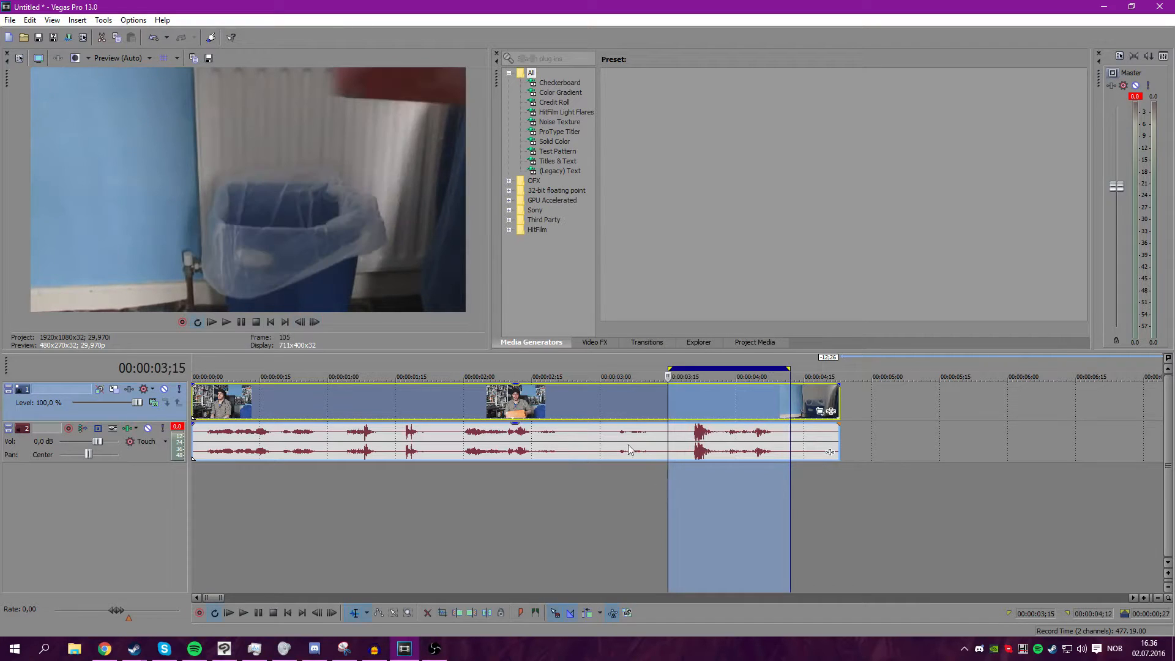
Mute the audio track and play the looped region.
{"action": "left_click", "coordinate": [226, 322]}
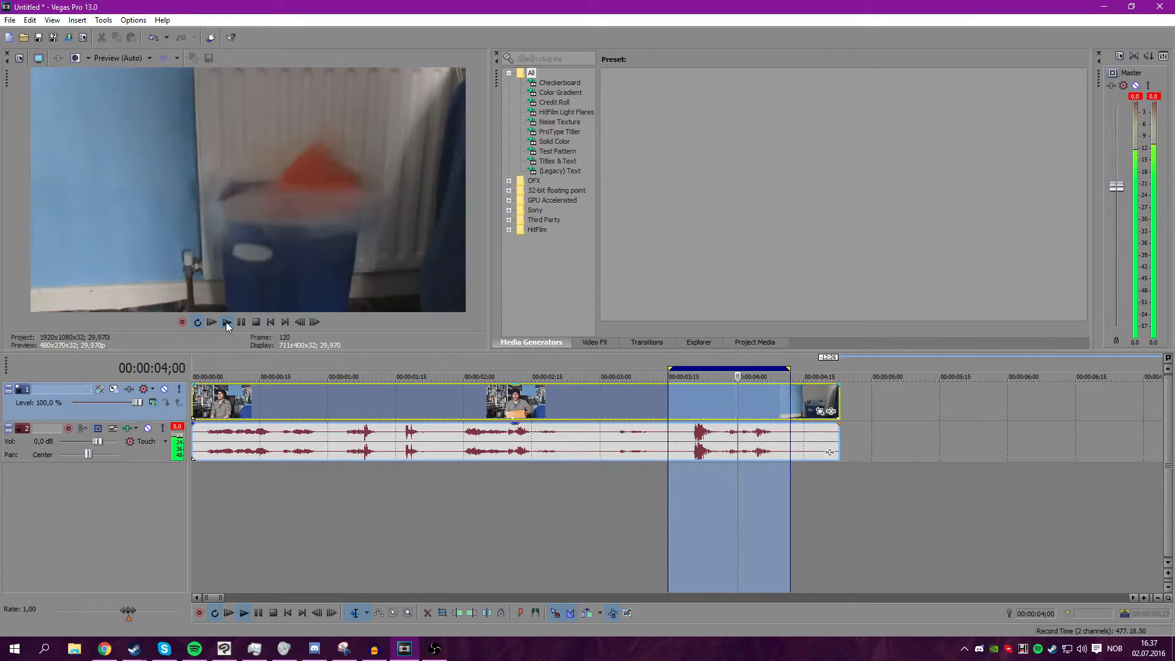
{"action": "left_click", "coordinate": [241, 323]}
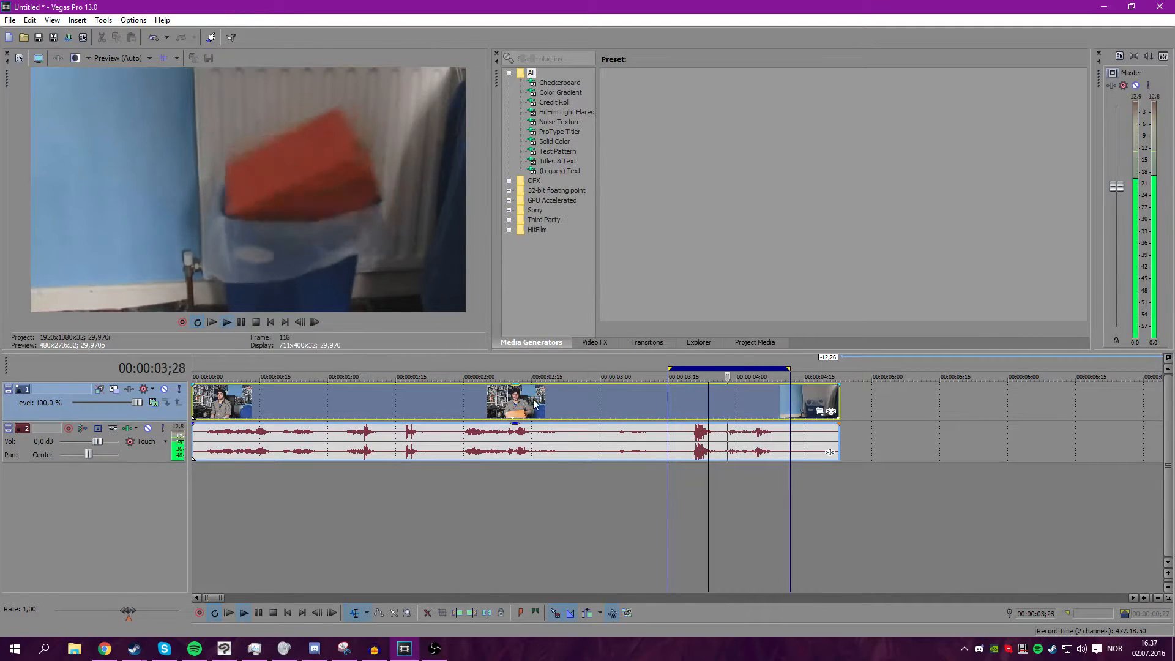
{"action": "left_click", "coordinate": [148, 428]}
{"action": "left_click", "coordinate": [663, 392]}
{"action": "key", "text": "space"}
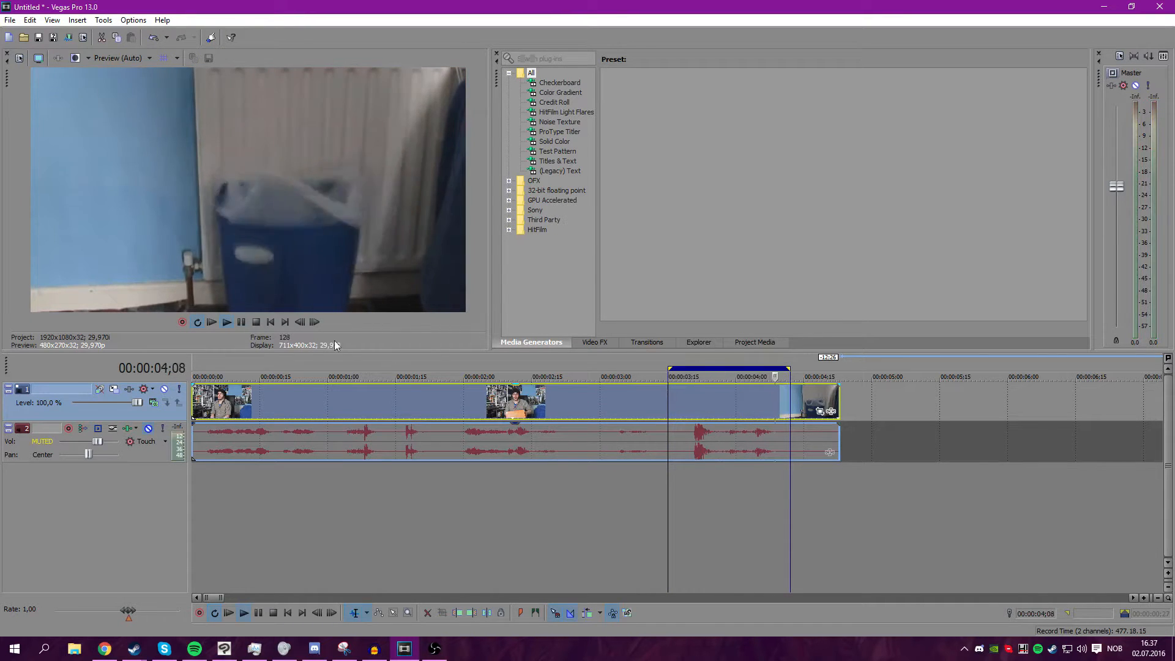
{"action": "left_click", "coordinate": [242, 322]}
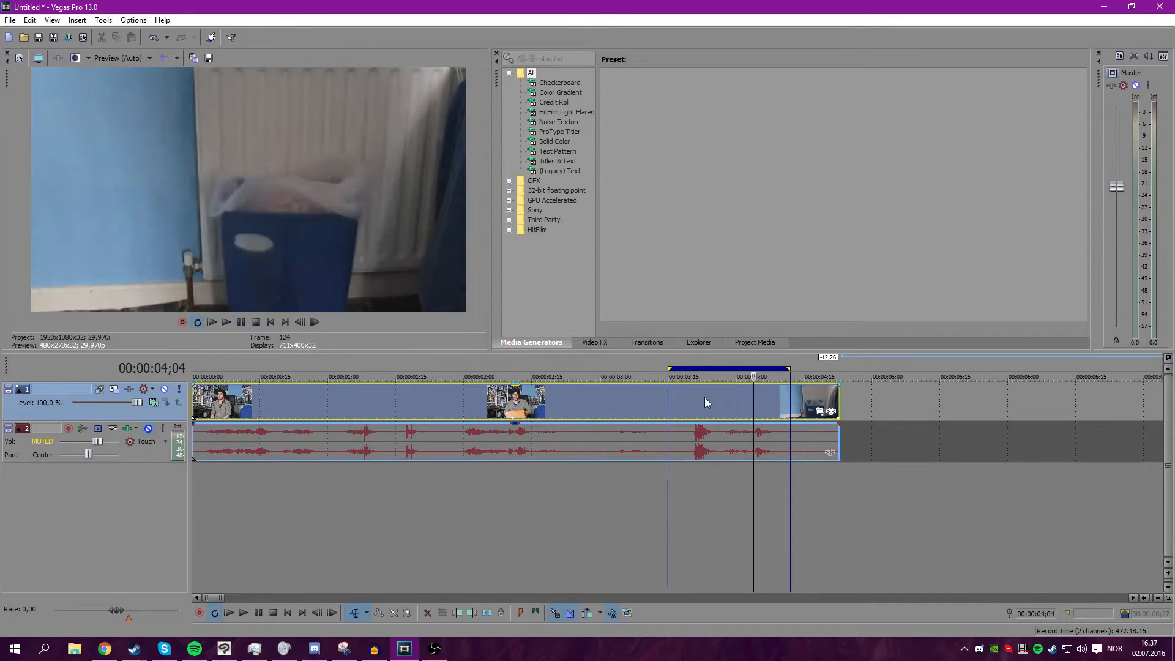
Place the cursor at the region's start and turn off loop playback.
{"action": "scroll", "coordinate": [633, 396], "scroll_direction": "up", "scroll_amount": 2}
{"action": "left_click", "coordinate": [496, 406]}
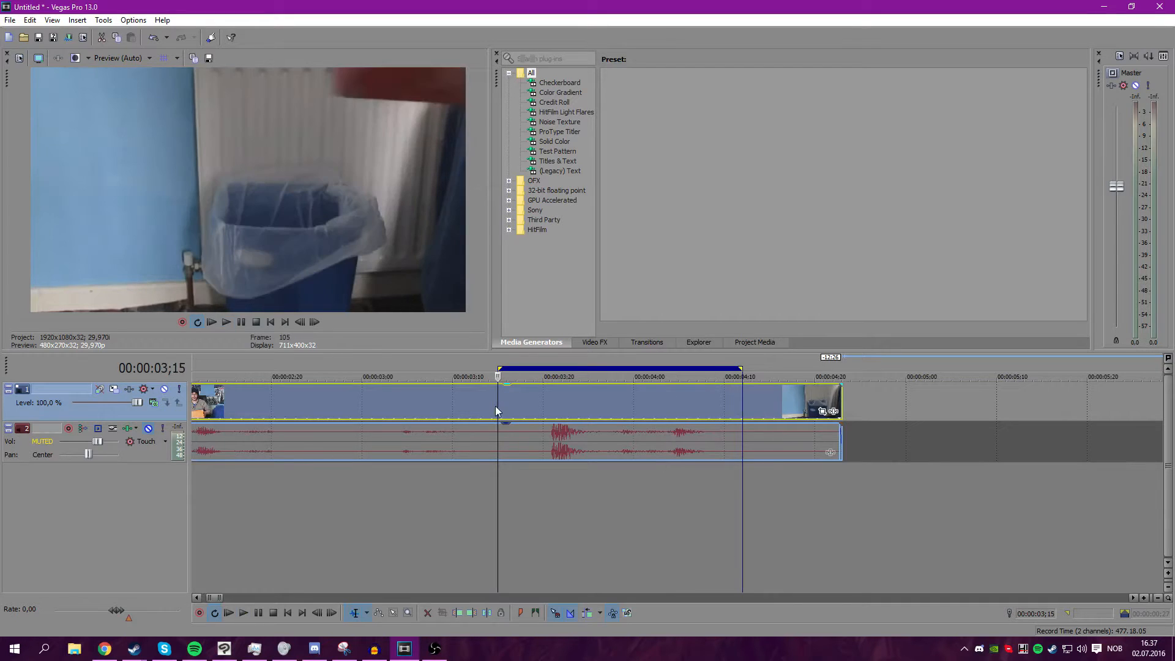
{"action": "key", "text": "q"}
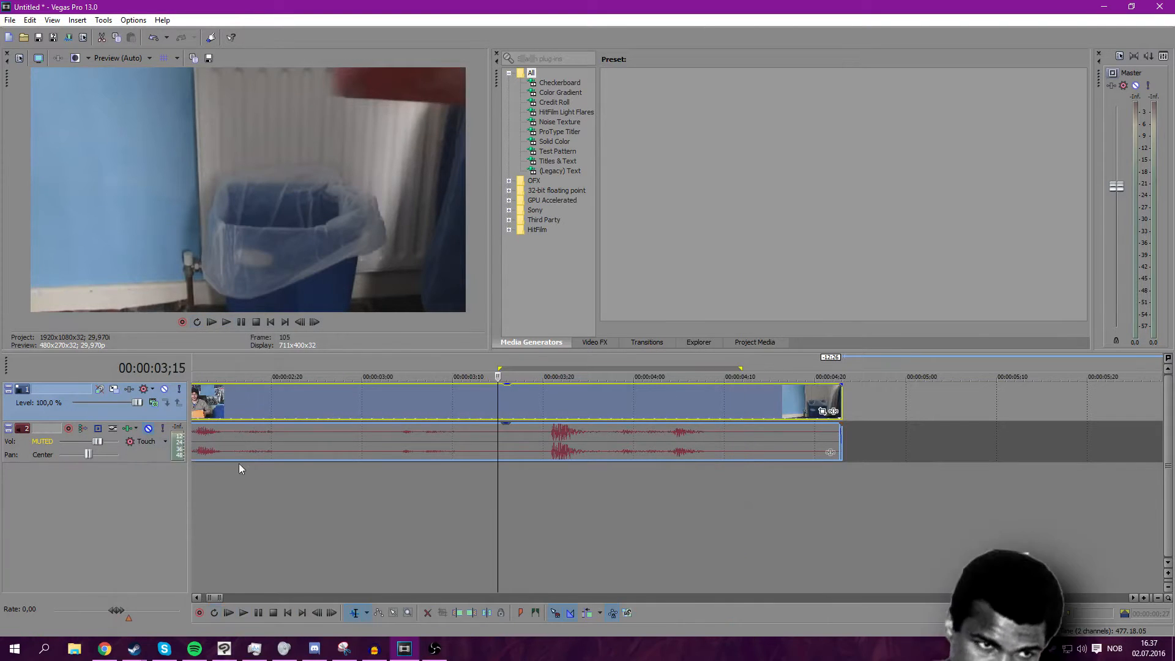
{"action": "left_click_drag", "start_coordinate": [499, 473], "coordinate": [443, 473]}
{"action": "key", "text": "q"}
{"action": "key", "text": "q"}
Split the clip at the cursor and undo the split.
{"action": "key", "text": "s"}
{"action": "left_click", "coordinate": [311, 327]}
{"action": "left_click", "coordinate": [297, 324]}
{"action": "key", "text": "ctrl+z"}
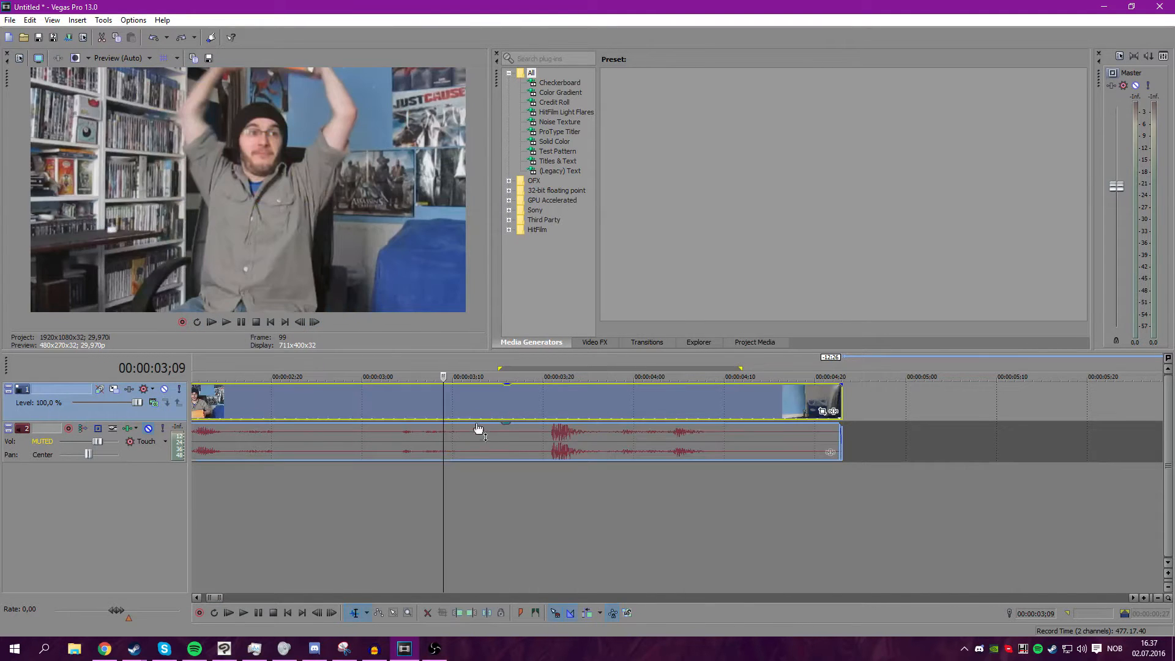
Split the clip at about 3;10 and shift the time region to start at the split.
{"action": "left_click", "coordinate": [450, 400]}
{"action": "key", "text": "s"}
{"action": "left_click", "coordinate": [304, 325]}
{"action": "left_click", "coordinate": [312, 325]}
{"action": "left_click_drag", "start_coordinate": [519, 366], "coordinate": [467, 366]}
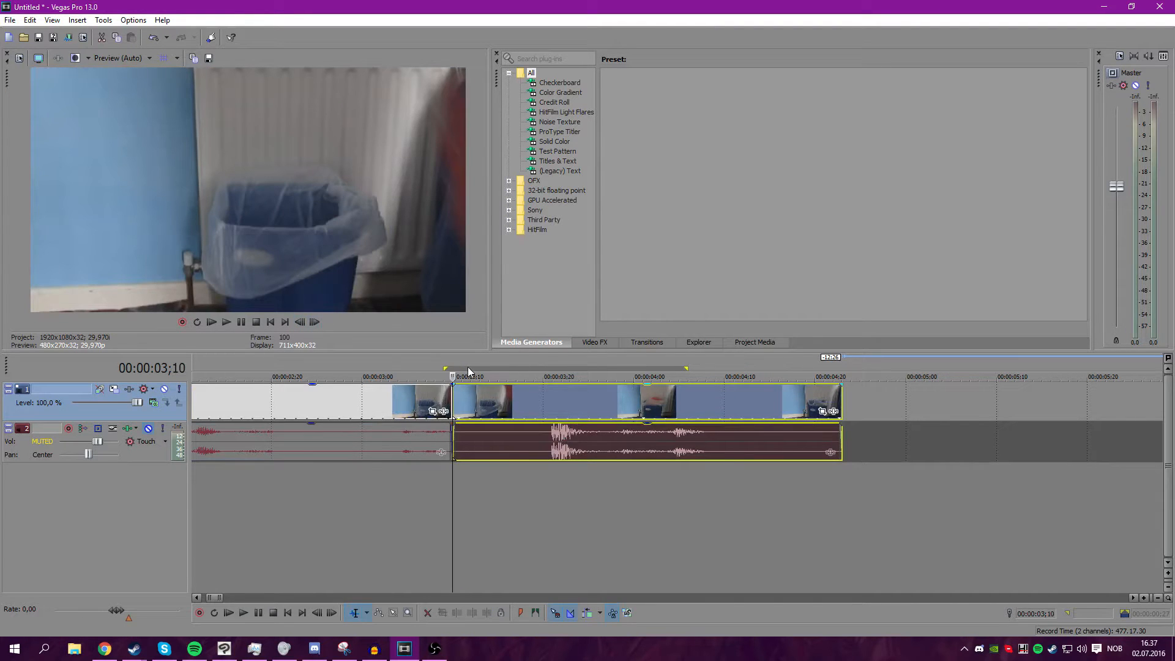
Open and close the second clip's Event Pan/Crop window, then step forward frame by frame.
{"action": "left_click", "coordinate": [822, 411]}
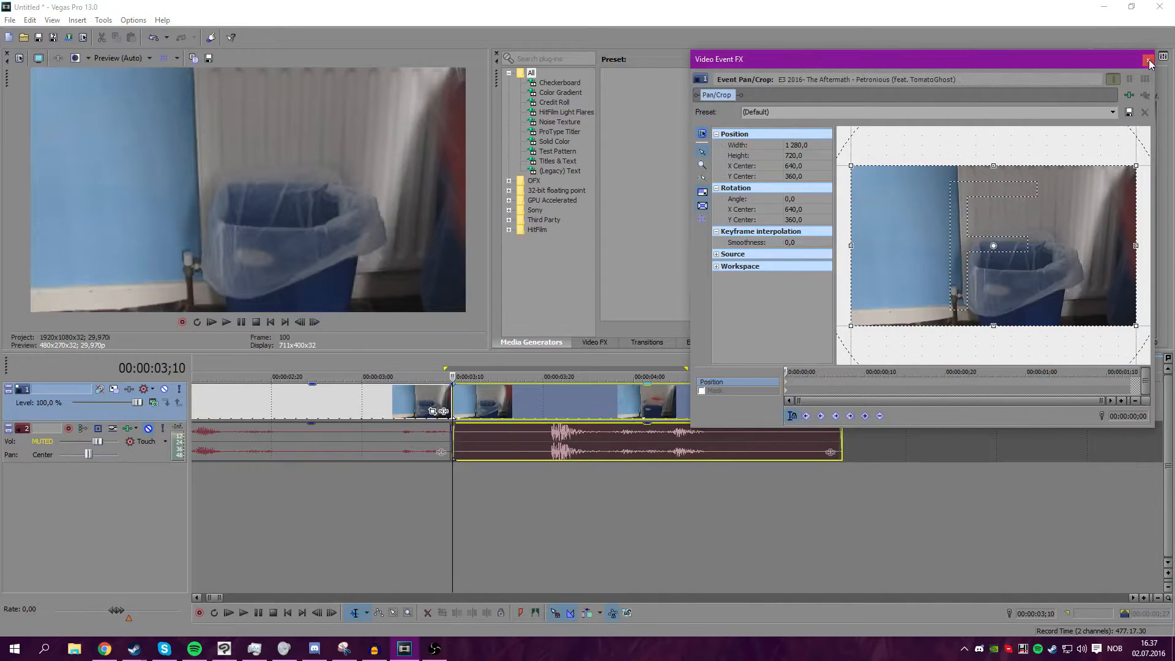
{"action": "left_click", "coordinate": [1147, 61]}
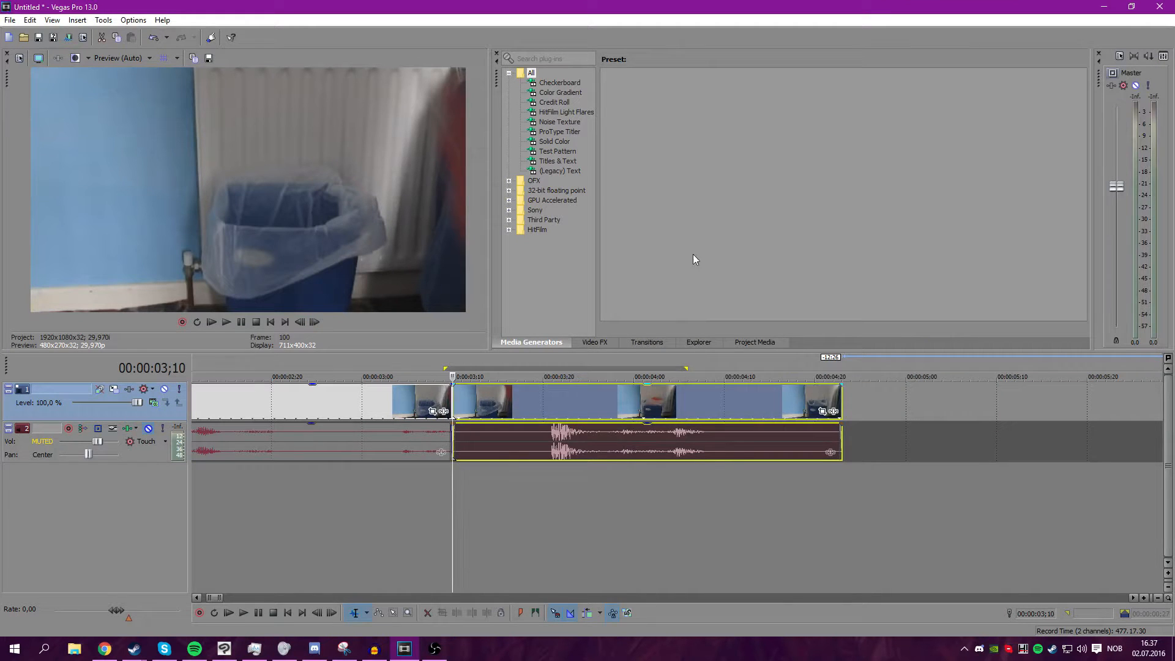
{"action": "left_click", "coordinate": [300, 322]}
{"action": "left_click", "coordinate": [315, 323]}
{"action": "left_click", "coordinate": [314, 323]}
{"action": "left_click", "coordinate": [315, 323]}
{"action": "left_click", "coordinate": [315, 323]}
{"action": "left_click", "coordinate": [314, 323]}
{"action": "left_click", "coordinate": [314, 323]}
{"action": "left_click", "coordinate": [314, 323]}
{"action": "left_click", "coordinate": [315, 323]}
{"action": "left_click", "coordinate": [315, 323]}
Step back and forth frame by frame around the cut point.
{"action": "left_click", "coordinate": [315, 323]}
{"action": "left_click", "coordinate": [315, 323]}
{"action": "left_click", "coordinate": [315, 323]}
{"action": "left_click", "coordinate": [315, 323]}
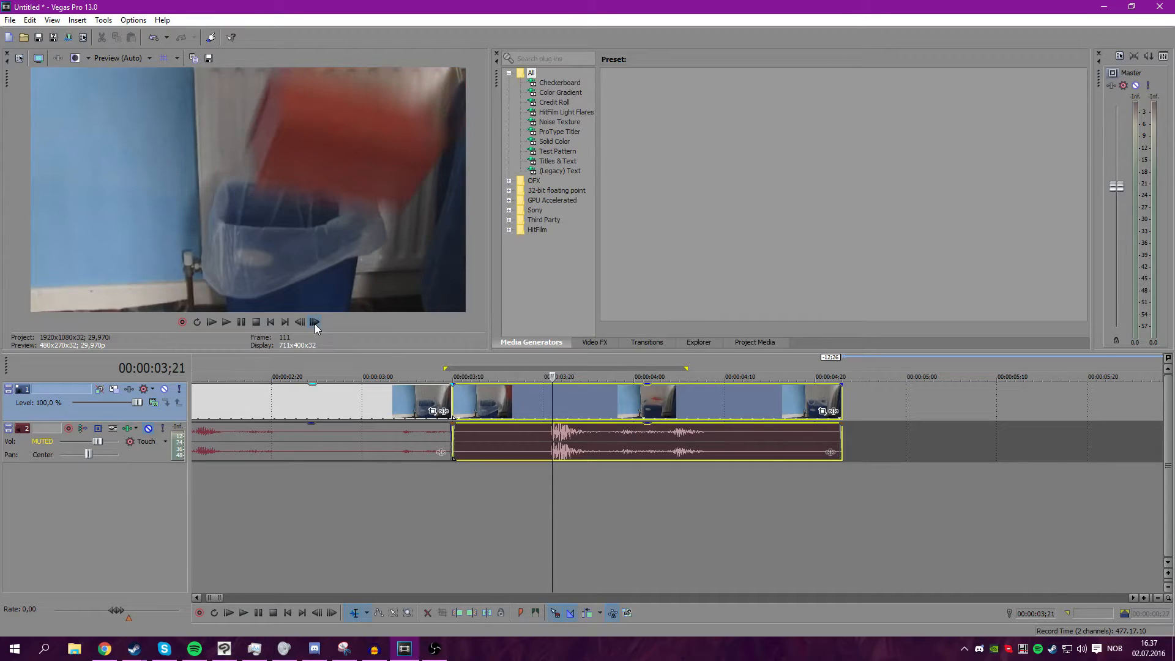
{"action": "left_click", "coordinate": [315, 323]}
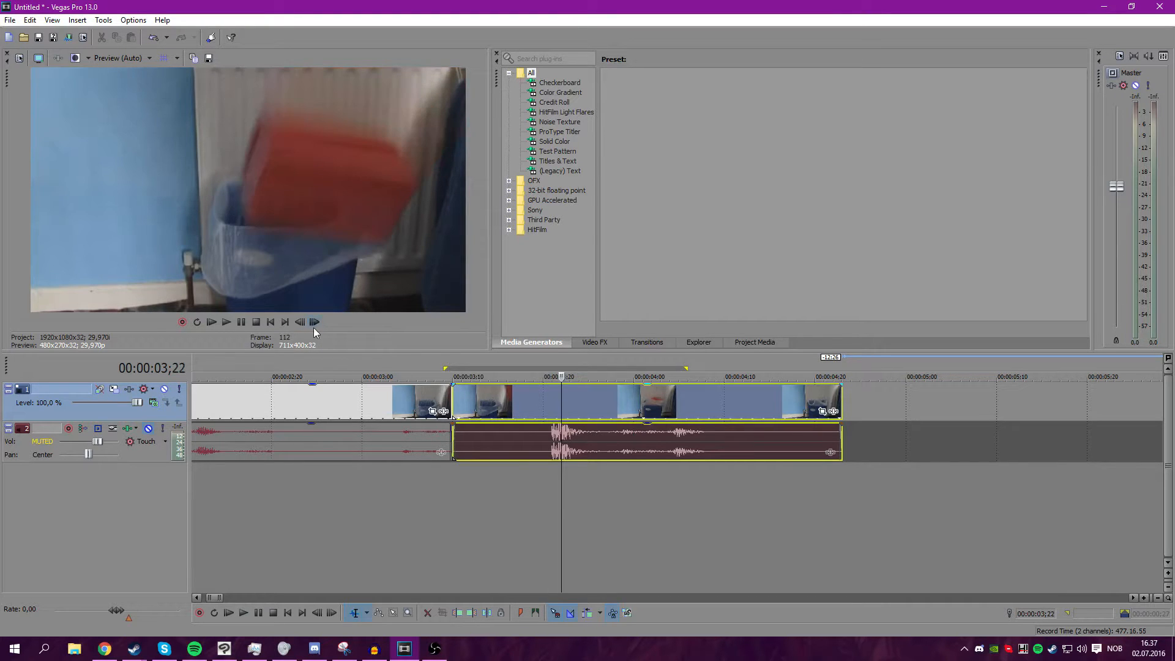
{"action": "left_click", "coordinate": [315, 323]}
{"action": "left_click", "coordinate": [301, 323]}
{"action": "left_click", "coordinate": [301, 323]}
{"action": "left_click", "coordinate": [315, 323]}
{"action": "left_click", "coordinate": [301, 323]}
{"action": "left_click", "coordinate": [316, 323]}
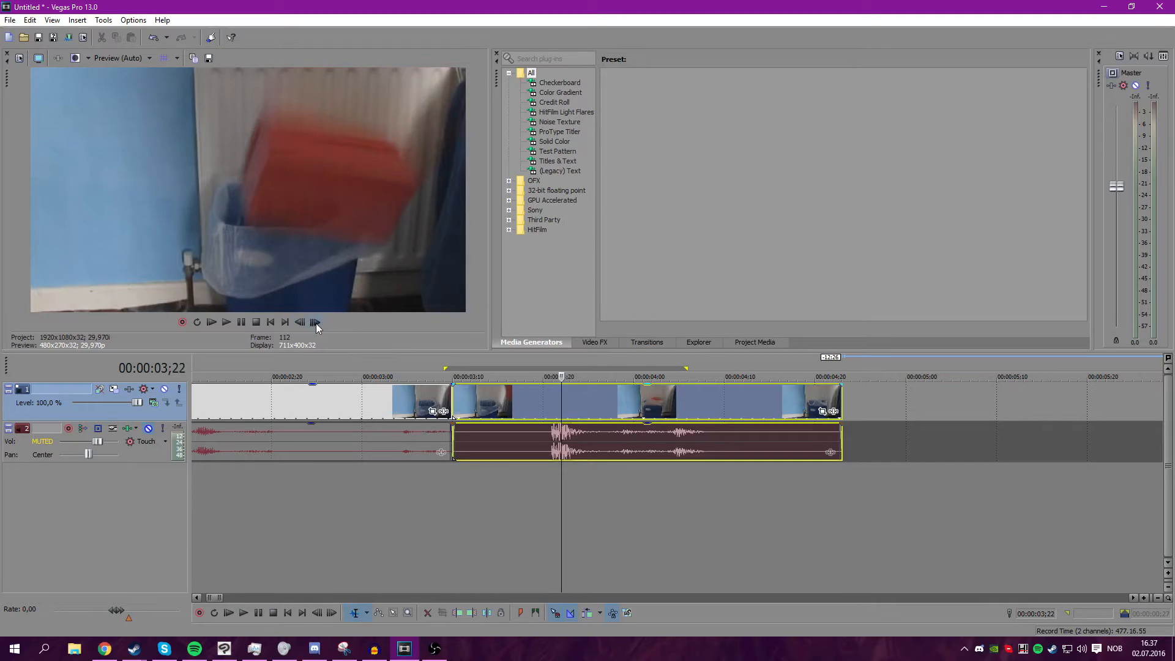
Open Event Pan/Crop for the second clip and scrub its timeline with Sync Cursor.
{"action": "left_click", "coordinate": [823, 412]}
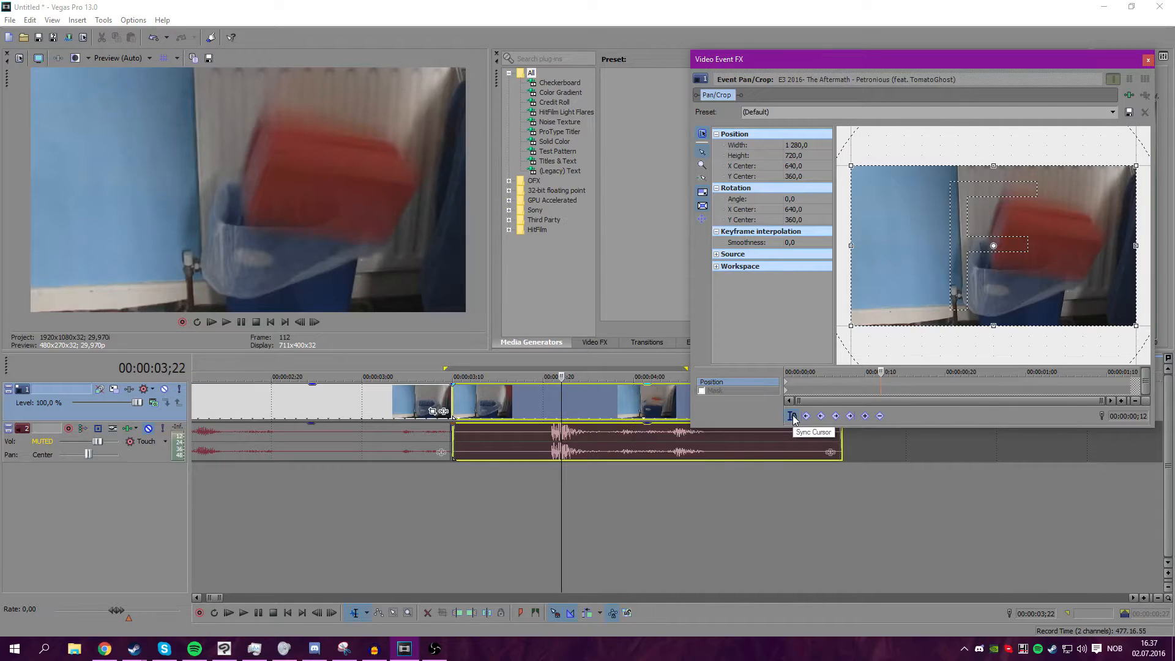
{"action": "left_click_drag", "start_coordinate": [881, 371], "coordinate": [921, 371]}
{"action": "left_click", "coordinate": [605, 405]}
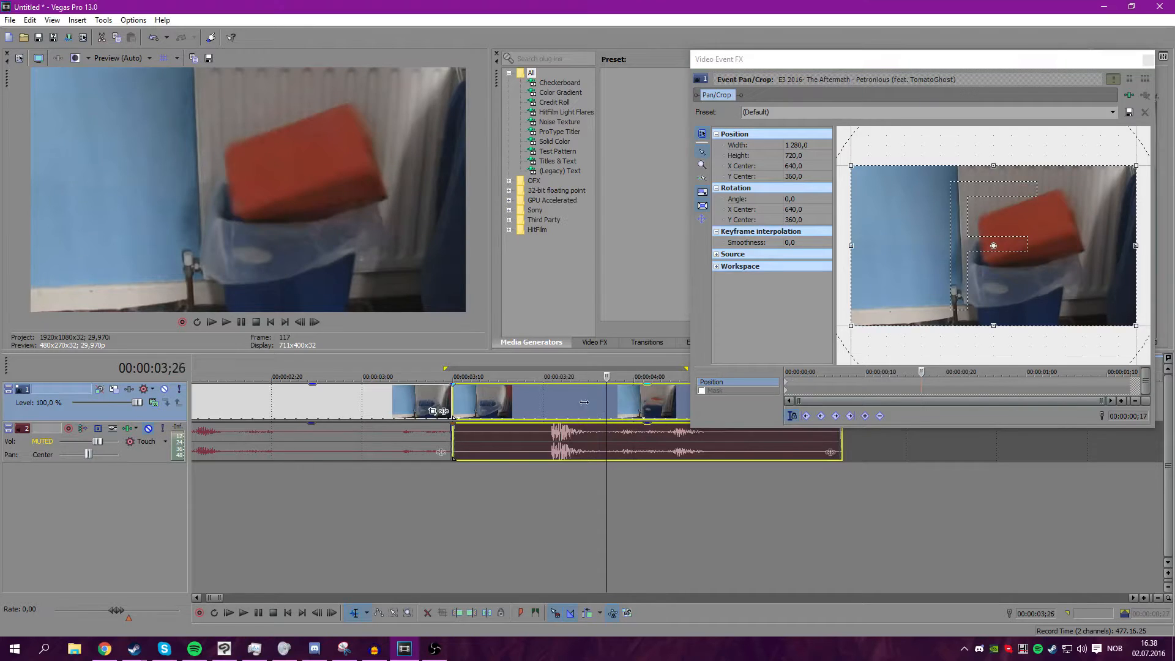
{"action": "left_click", "coordinate": [561, 404]}
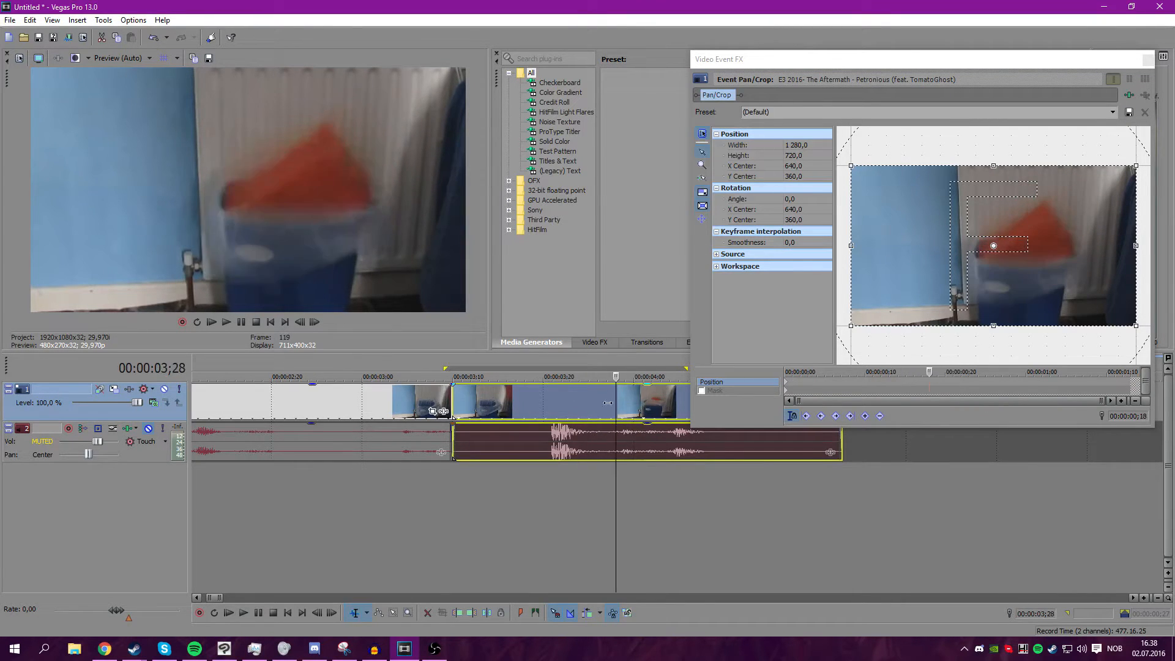
{"action": "left_click", "coordinate": [793, 416]}
{"action": "left_click_drag", "start_coordinate": [880, 372], "coordinate": [843, 372]}
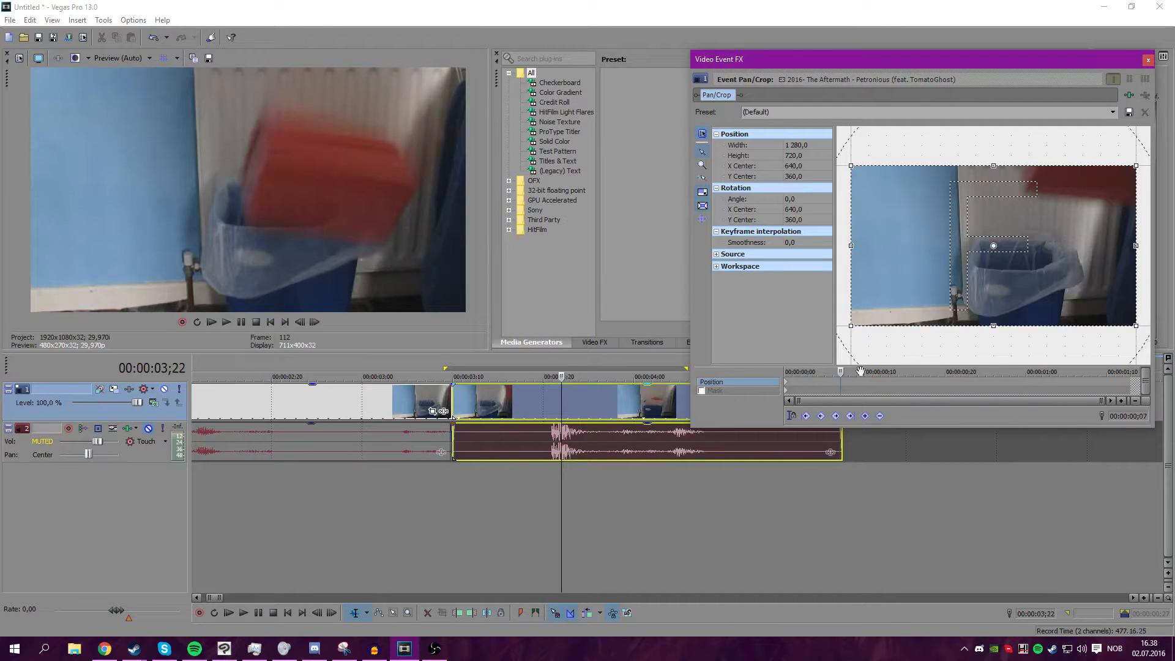
{"action": "left_click_drag", "start_coordinate": [807, 371], "coordinate": [743, 376]}
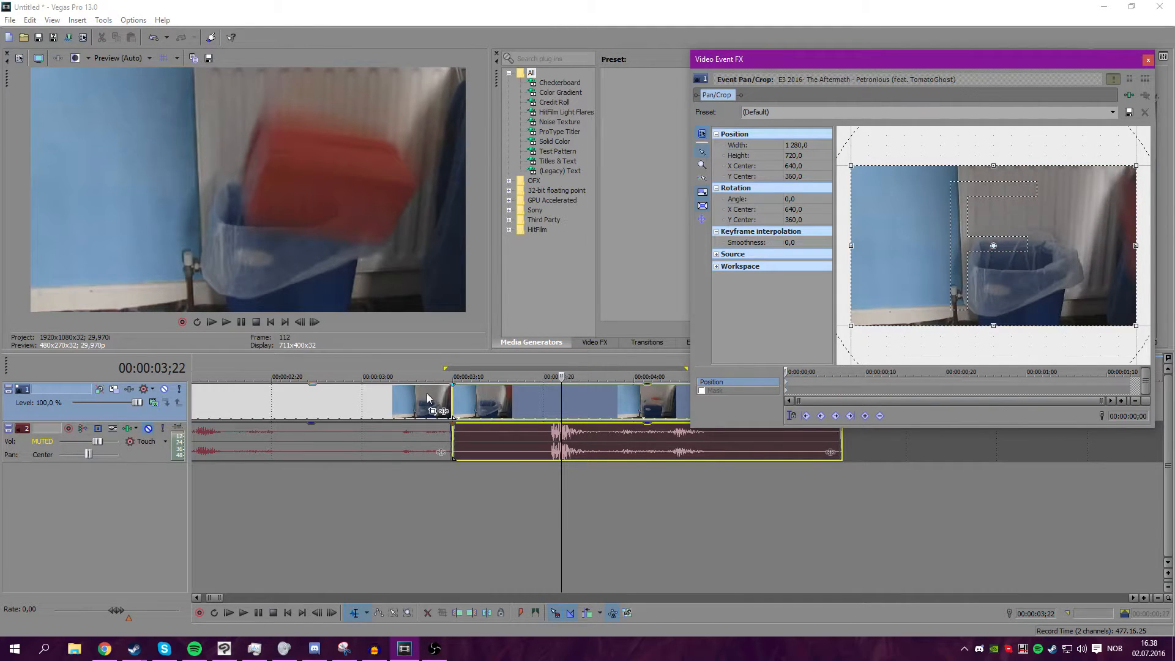
Scale the second clip's Pan/Crop frame down slightly at its start, to about 1175.7 by 661.3.
{"action": "left_click", "coordinate": [429, 392]}
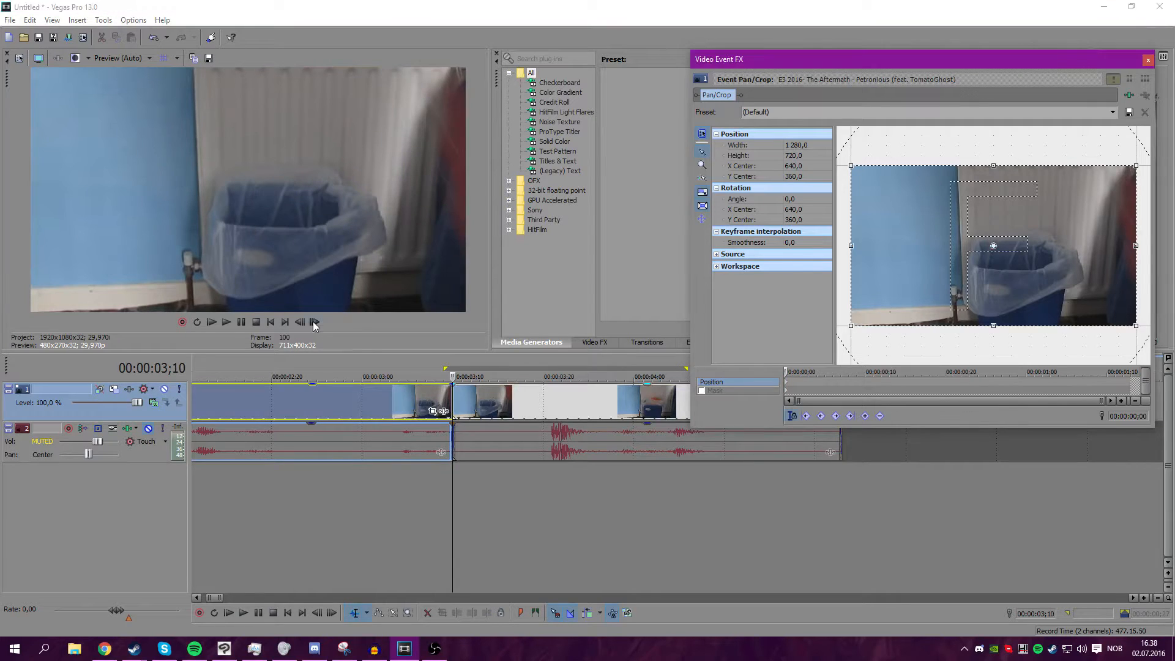
{"action": "left_click", "coordinate": [313, 325]}
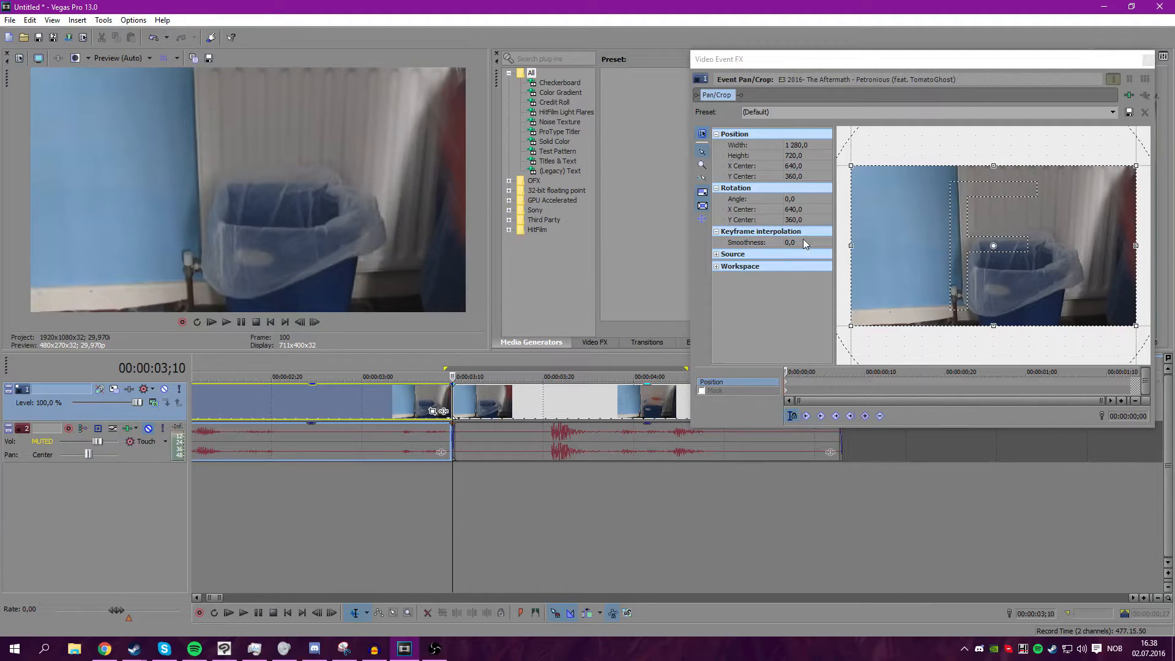
{"action": "left_click_drag", "start_coordinate": [852, 245], "coordinate": [862, 247]}
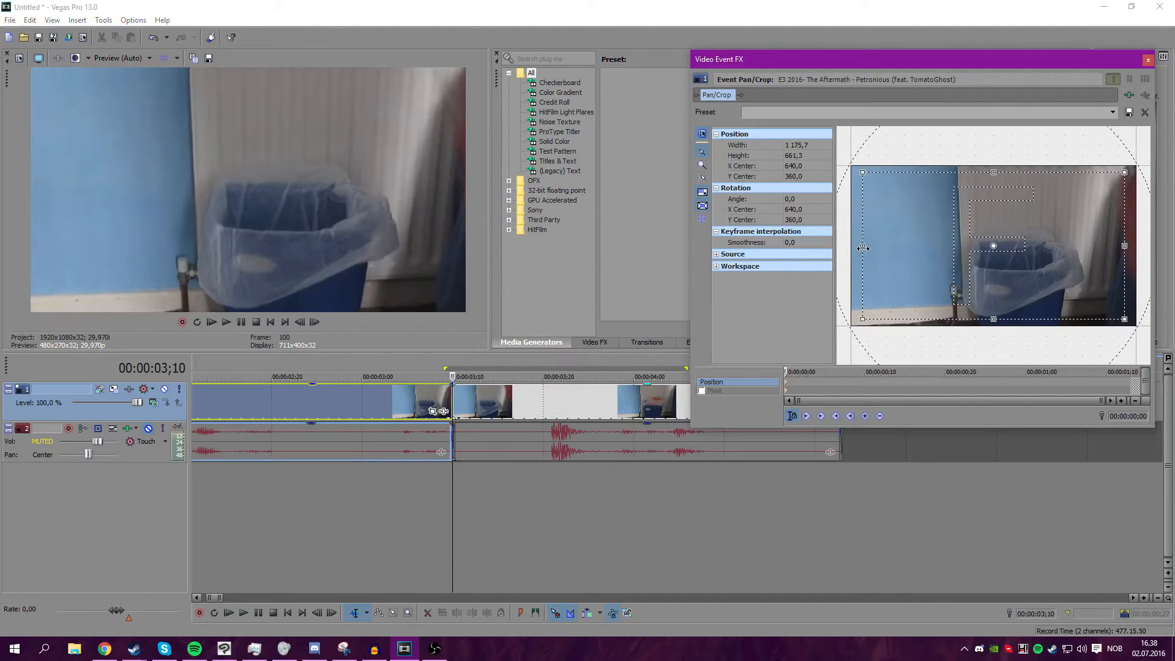
Move to 3;22 and nudge and rotate the Pan/Crop frame slightly to add a first shake keyframe.
{"action": "left_click_drag", "start_coordinate": [453, 487], "coordinate": [552, 480]}
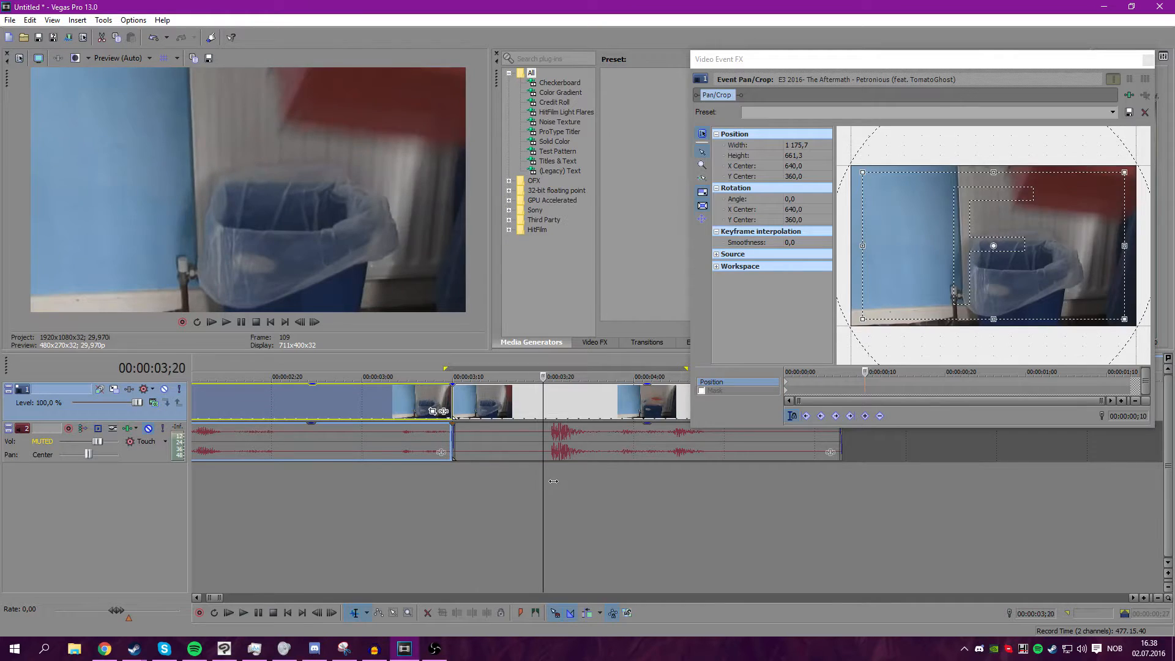
{"action": "left_click", "coordinate": [300, 322]}
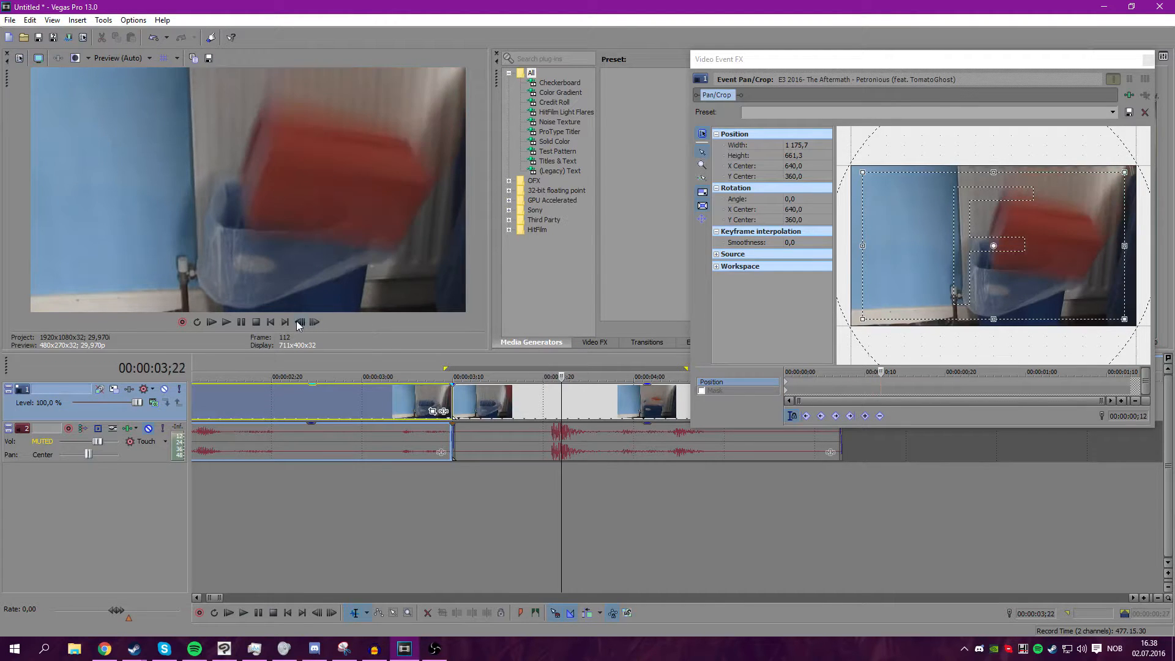
{"action": "left_click", "coordinate": [313, 322]}
{"action": "scroll", "coordinate": [947, 371], "scroll_direction": "up", "scroll_amount": 4}
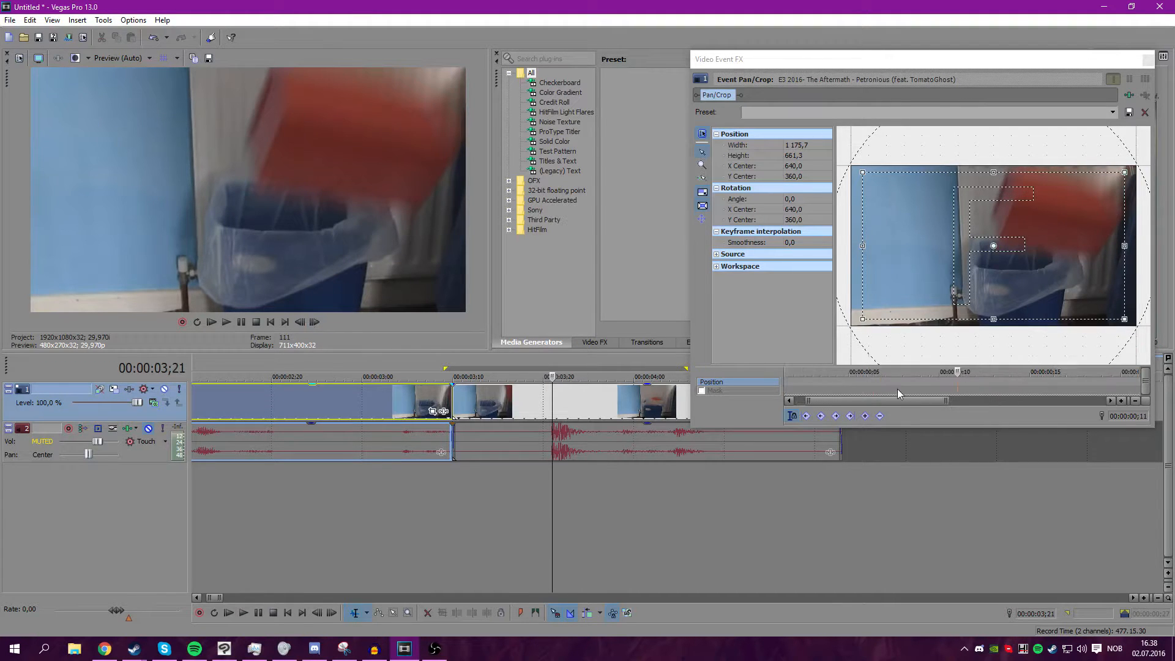
{"action": "double_click", "coordinate": [956, 382]}
{"action": "scroll", "coordinate": [906, 377], "scroll_direction": "down", "scroll_amount": 2}
{"action": "left_click_drag", "start_coordinate": [897, 401], "coordinate": [958, 400]}
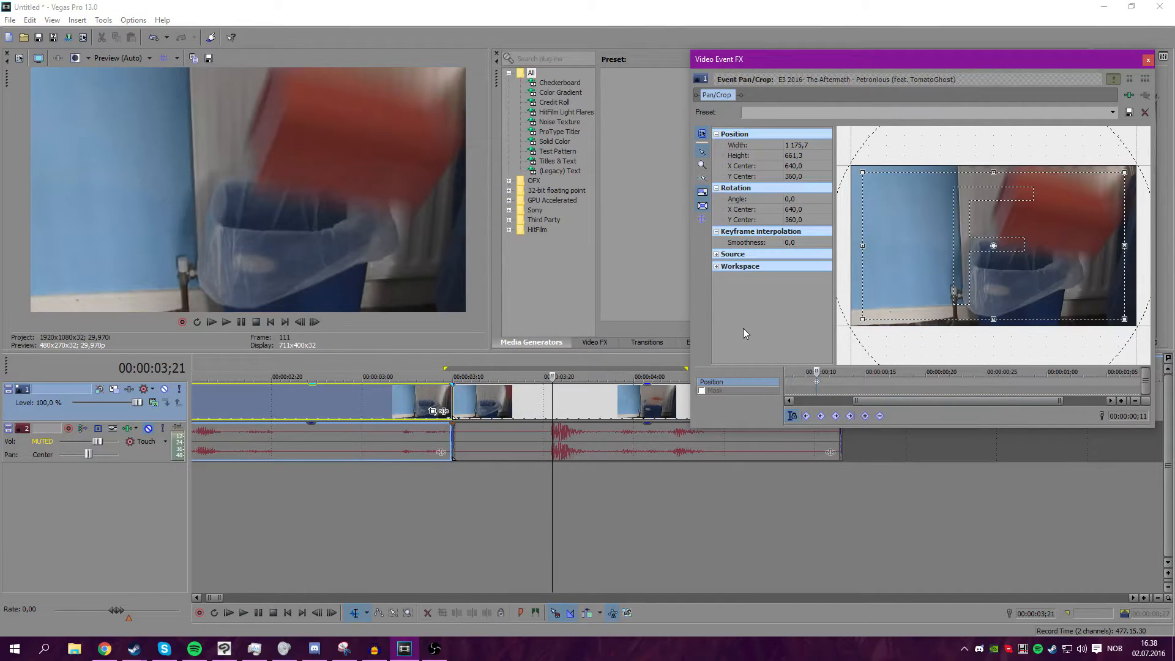
{"action": "left_click_drag", "start_coordinate": [913, 64], "coordinate": [815, 54]}
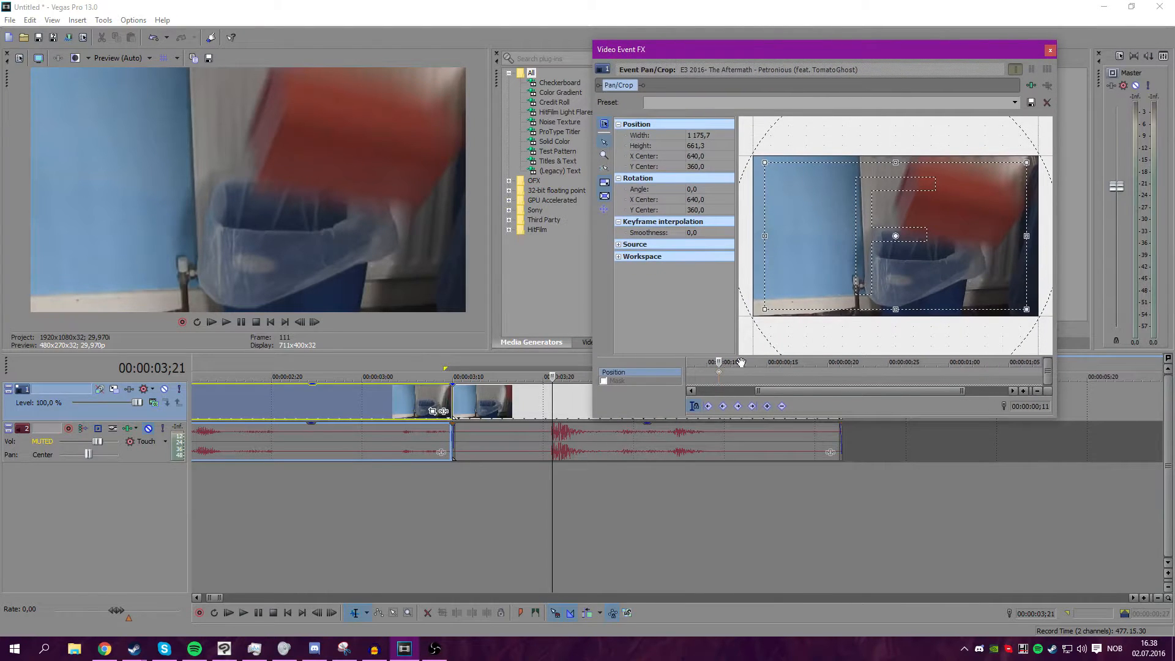
{"action": "left_click_drag", "start_coordinate": [718, 363], "coordinate": [729, 363]}
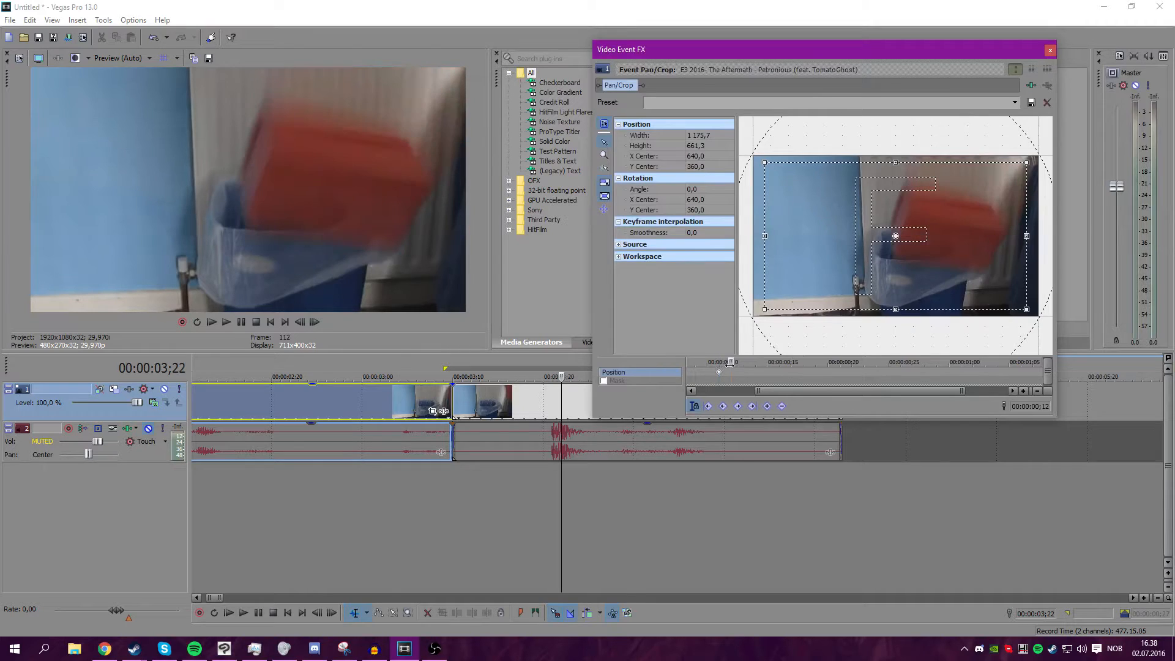
{"action": "left_click_drag", "start_coordinate": [869, 269], "coordinate": [867, 270]}
{"action": "left_click_drag", "start_coordinate": [860, 131], "coordinate": [857, 127]}
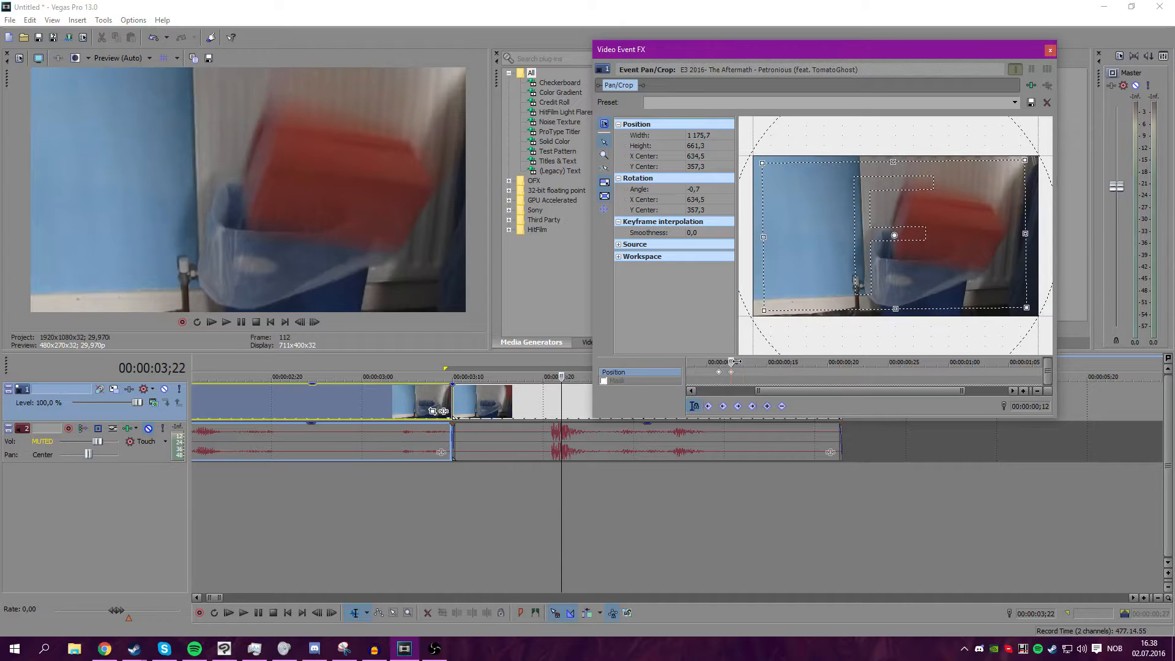
Add shake keyframes on the next two frames by shifting and rotating the Pan/Crop frame slightly each time.
{"action": "left_click_drag", "start_coordinate": [737, 362], "coordinate": [743, 361]}
{"action": "left_click_drag", "start_coordinate": [788, 296], "coordinate": [789, 297]}
{"action": "left_click_drag", "start_coordinate": [855, 136], "coordinate": [855, 135]}
{"action": "left_click_drag", "start_coordinate": [745, 361], "coordinate": [755, 361]}
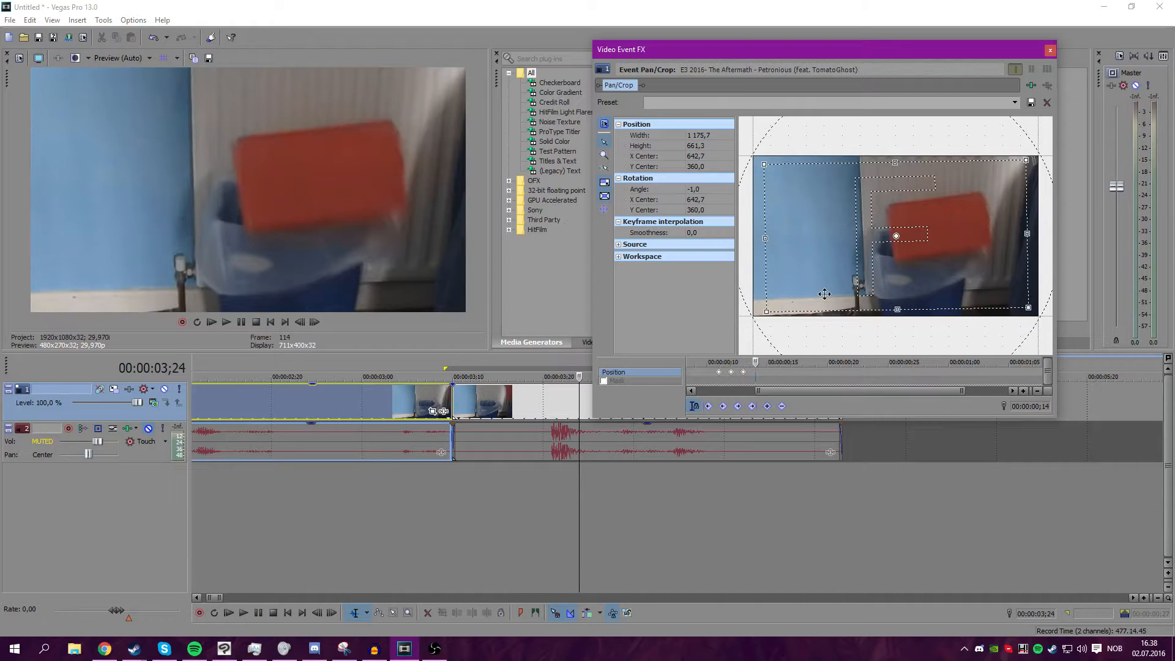
{"action": "left_click_drag", "start_coordinate": [824, 293], "coordinate": [820, 290]}
{"action": "left_click_drag", "start_coordinate": [784, 130], "coordinate": [787, 128]}
Continue the shake at 3;25 and 3;26 with small offsets and rotations of the Pan/Crop frame.
{"action": "left_click_drag", "start_coordinate": [755, 361], "coordinate": [766, 361]}
{"action": "left_click_drag", "start_coordinate": [826, 250], "coordinate": [826, 251]}
{"action": "left_click_drag", "start_coordinate": [861, 118], "coordinate": [863, 119]}
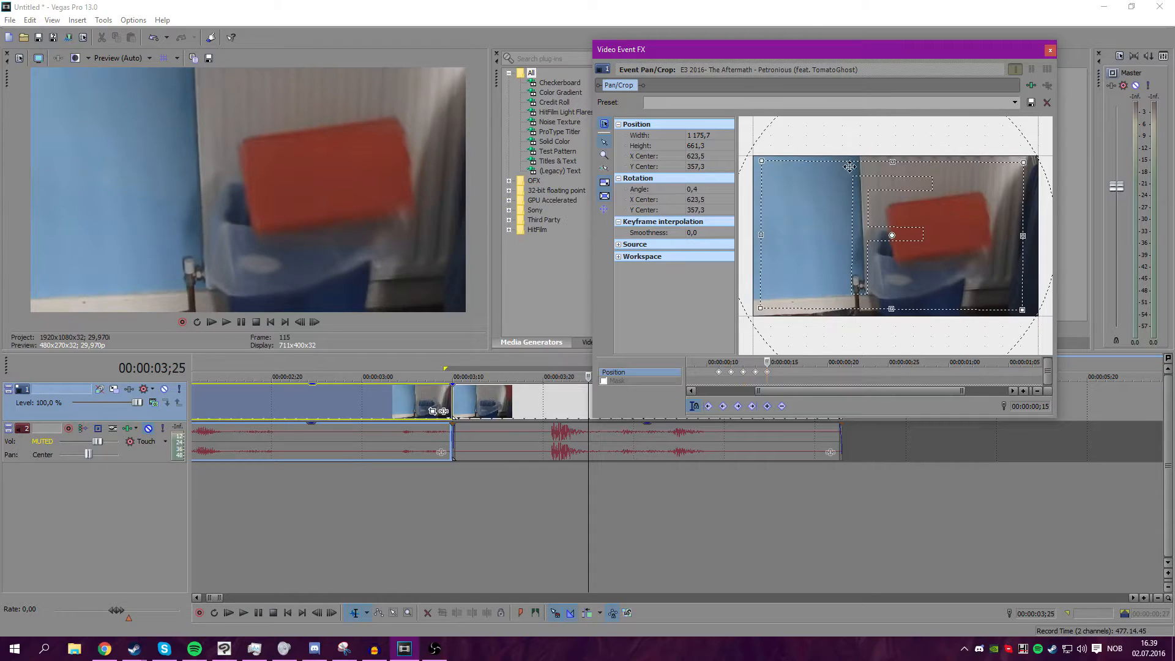
{"action": "left_click_drag", "start_coordinate": [847, 171], "coordinate": [837, 177]}
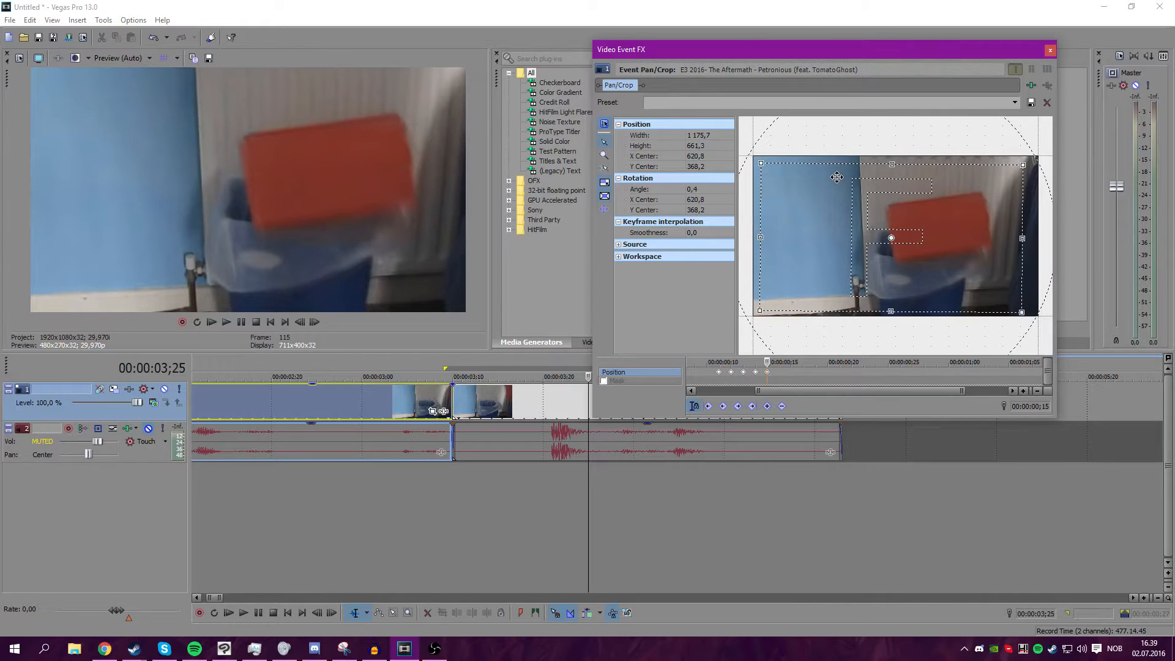
{"action": "left_click", "coordinate": [777, 361]}
{"action": "left_click_drag", "start_coordinate": [827, 263], "coordinate": [831, 260]}
{"action": "left_click_drag", "start_coordinate": [909, 137], "coordinate": [907, 137]}
Finish the shake at 3;27 and 3;28 by shifting the Pan/Crop frame slightly on each frame.
{"action": "left_click", "coordinate": [792, 361]}
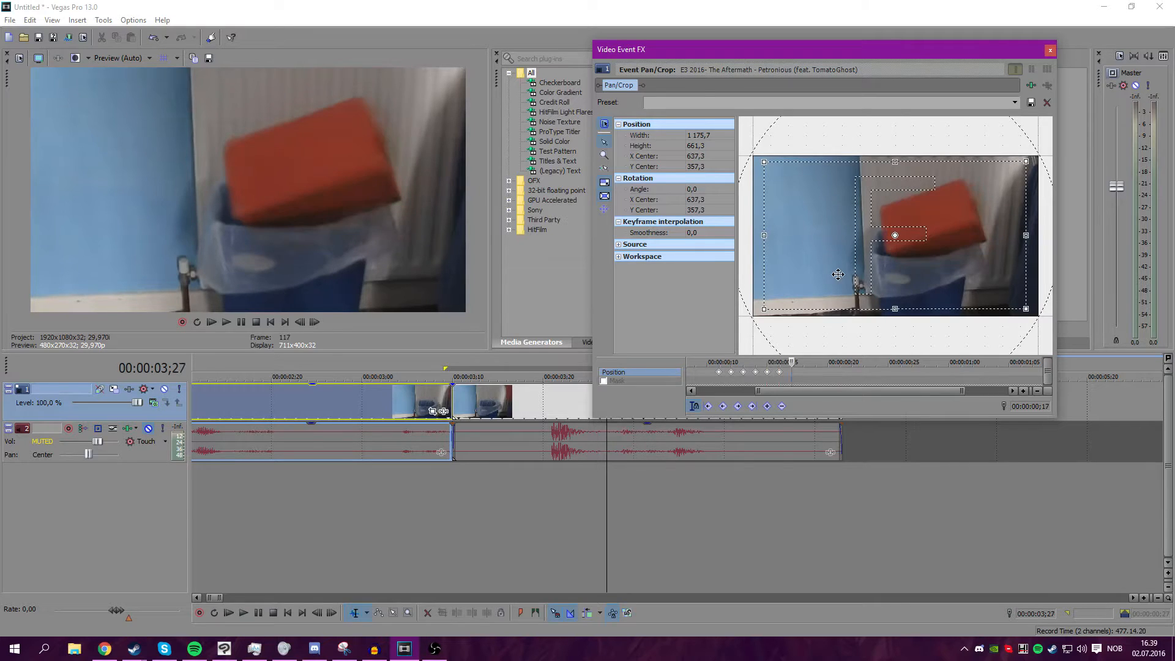
{"action": "left_click_drag", "start_coordinate": [837, 274], "coordinate": [835, 273]}
{"action": "left_click", "coordinate": [799, 363]}
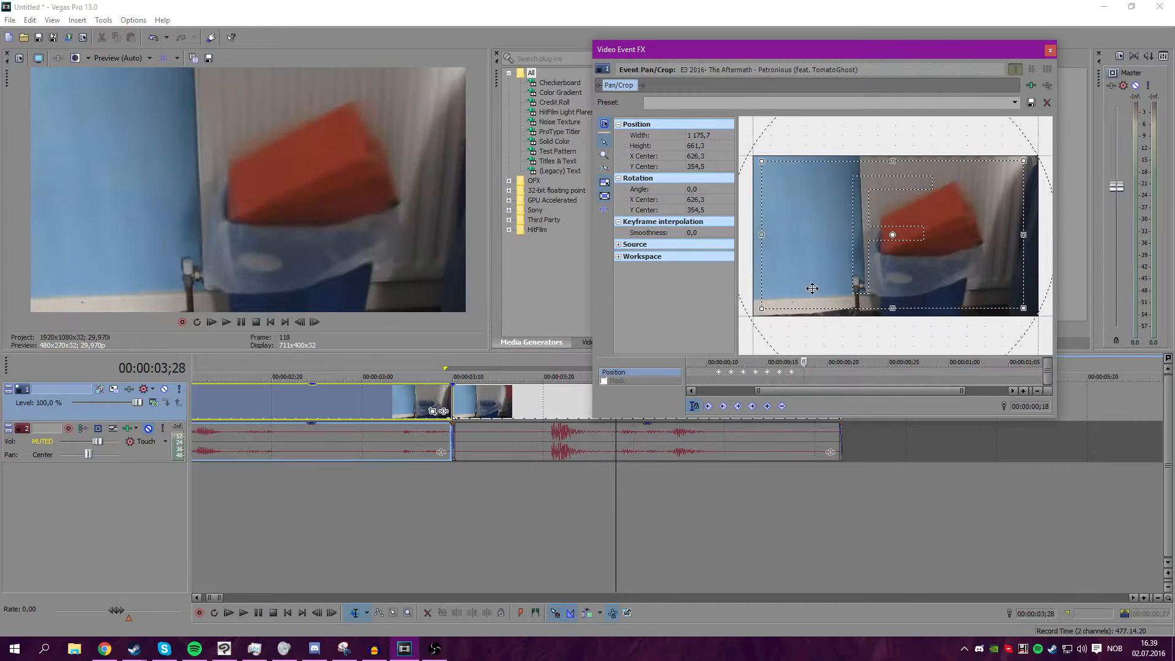
{"action": "left_click_drag", "start_coordinate": [811, 288], "coordinate": [815, 289]}
Play back and step frame by frame through the shake section to review the keyframed motion.
{"action": "left_click_drag", "start_coordinate": [803, 363], "coordinate": [722, 362]}
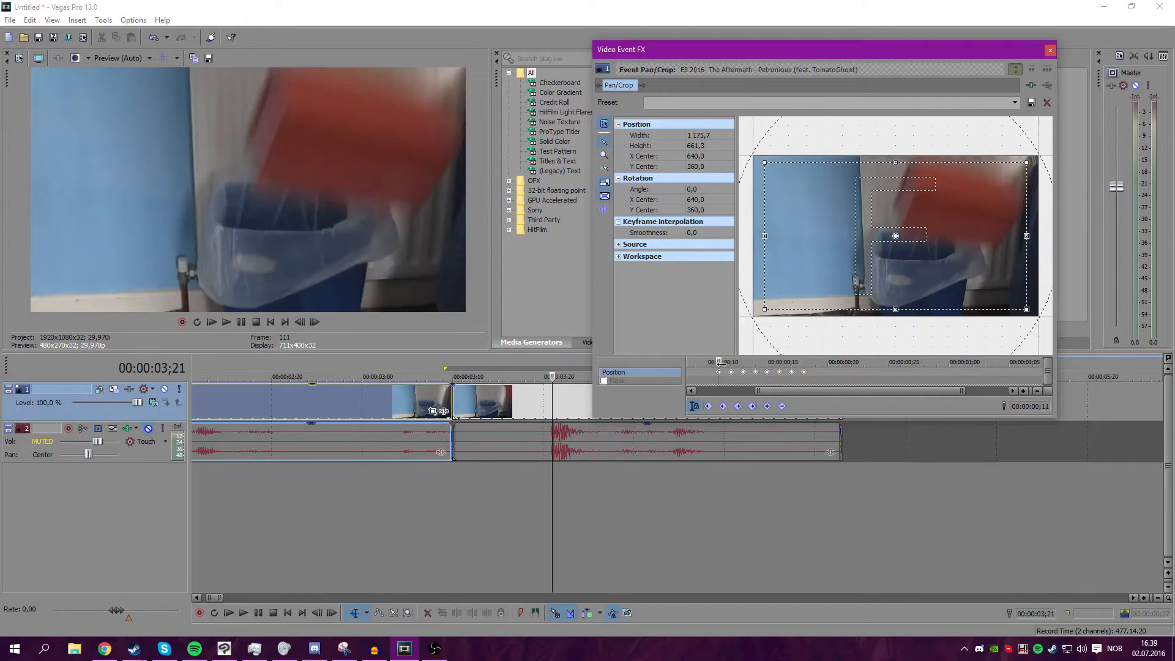
{"action": "left_click", "coordinate": [300, 323]}
{"action": "left_click", "coordinate": [222, 322]}
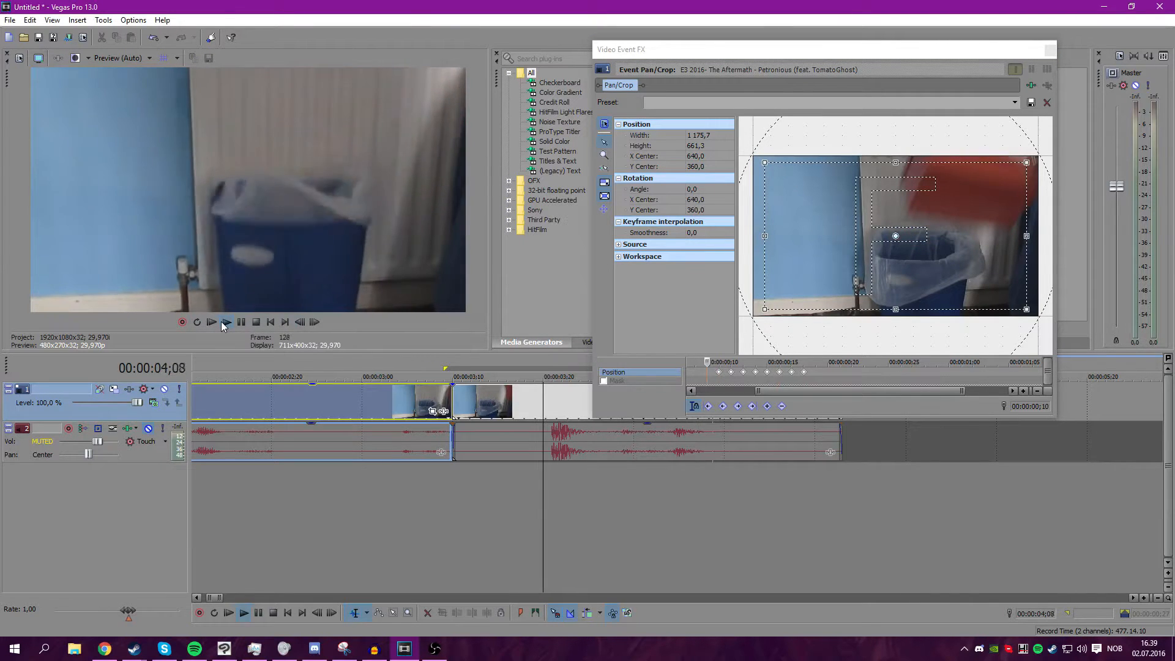
{"action": "left_click", "coordinate": [243, 323]}
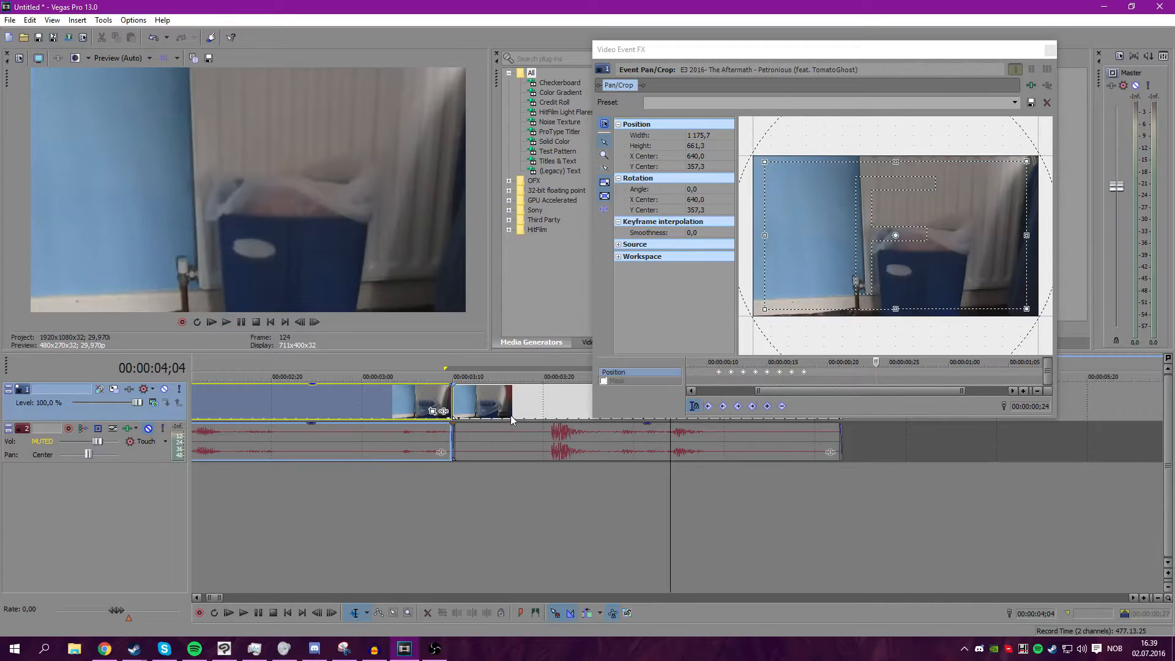
{"action": "left_click", "coordinate": [545, 400]}
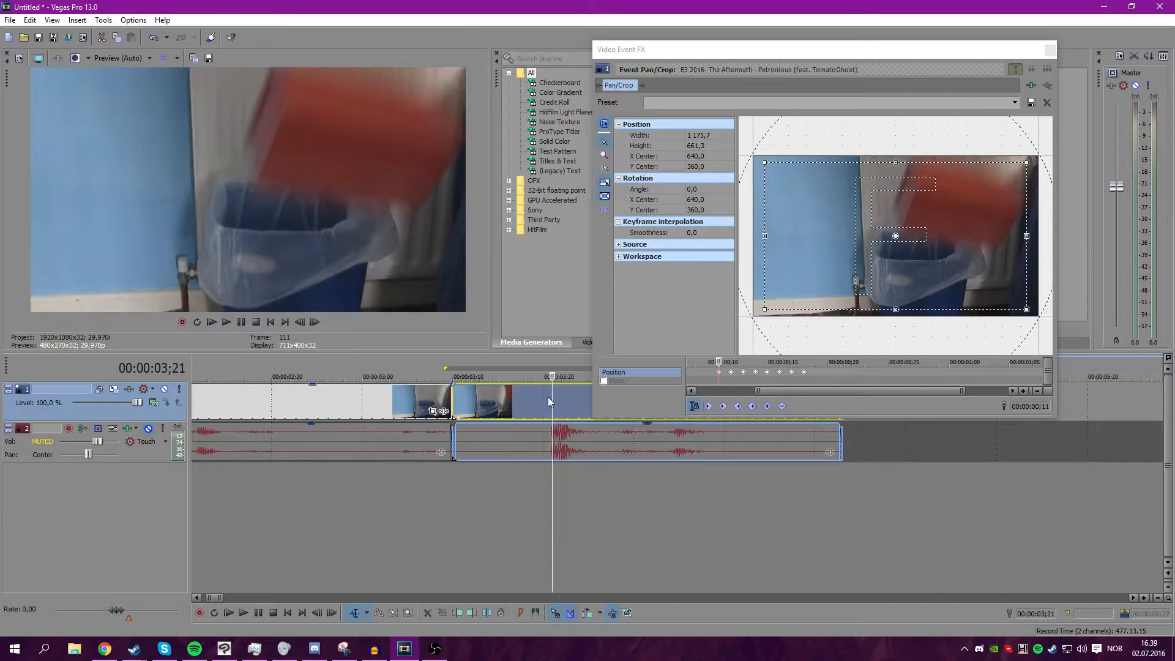
{"action": "left_click", "coordinate": [543, 399]}
{"action": "left_click", "coordinate": [226, 322]}
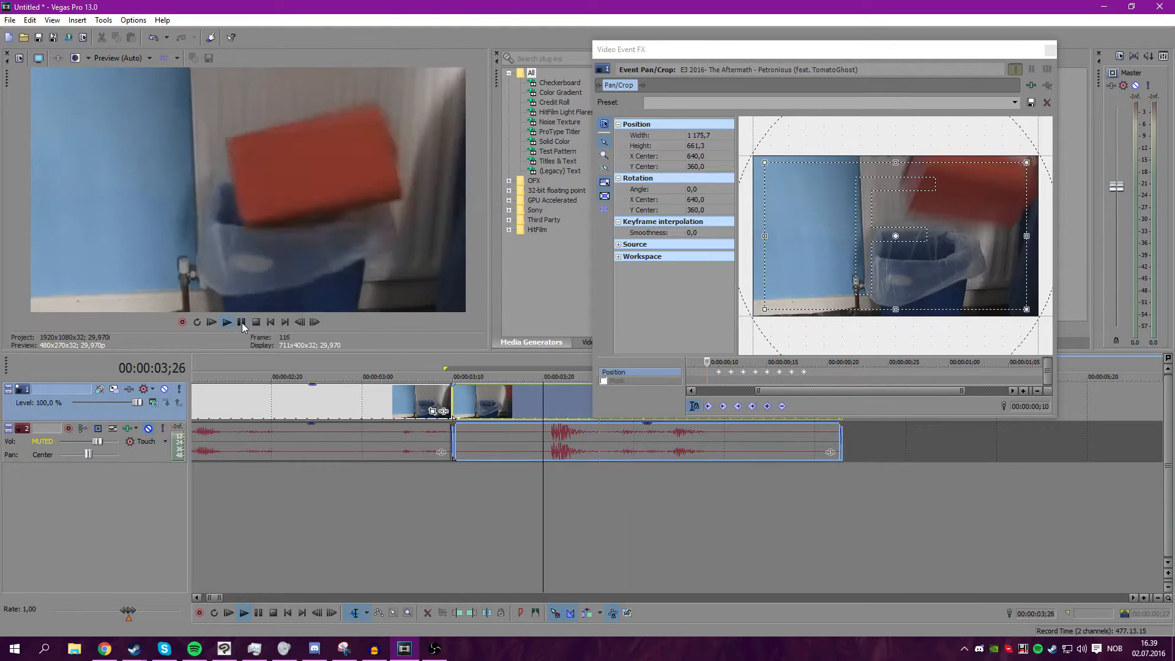
{"action": "left_click", "coordinate": [241, 322]}
{"action": "left_click", "coordinate": [300, 322]}
{"action": "left_click", "coordinate": [300, 322]}
{"action": "left_click", "coordinate": [300, 322]}
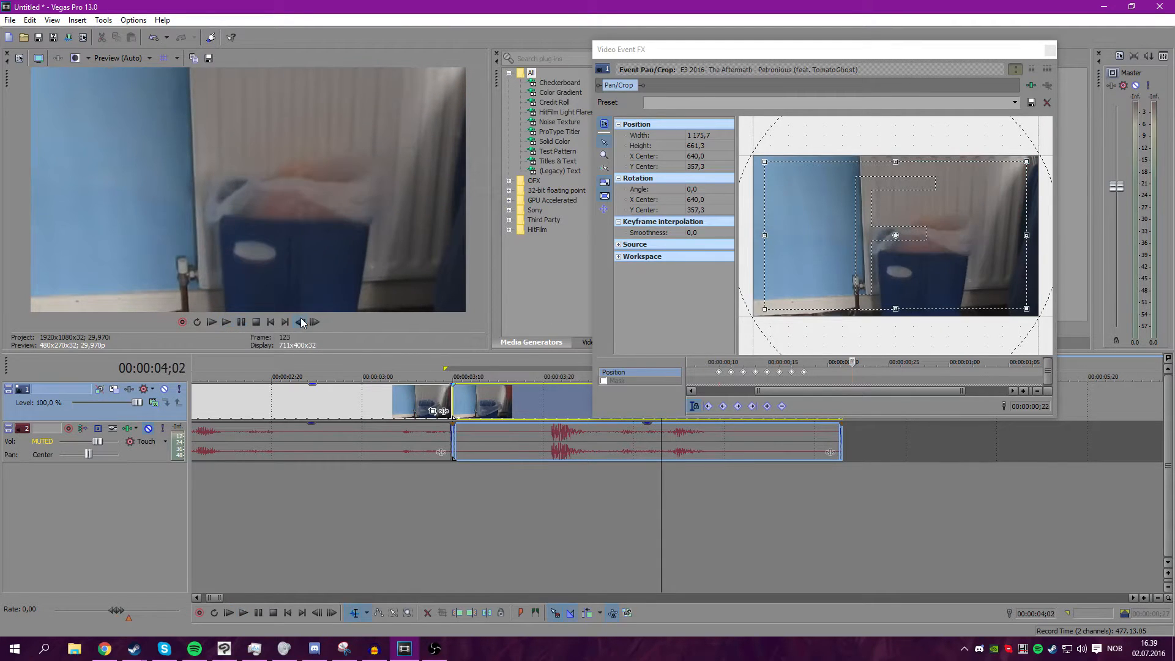
{"action": "left_click", "coordinate": [300, 322]}
{"action": "left_click", "coordinate": [300, 322]}
{"action": "left_click", "coordinate": [300, 322]}
{"action": "left_click_drag", "start_coordinate": [775, 362], "coordinate": [588, 366]}
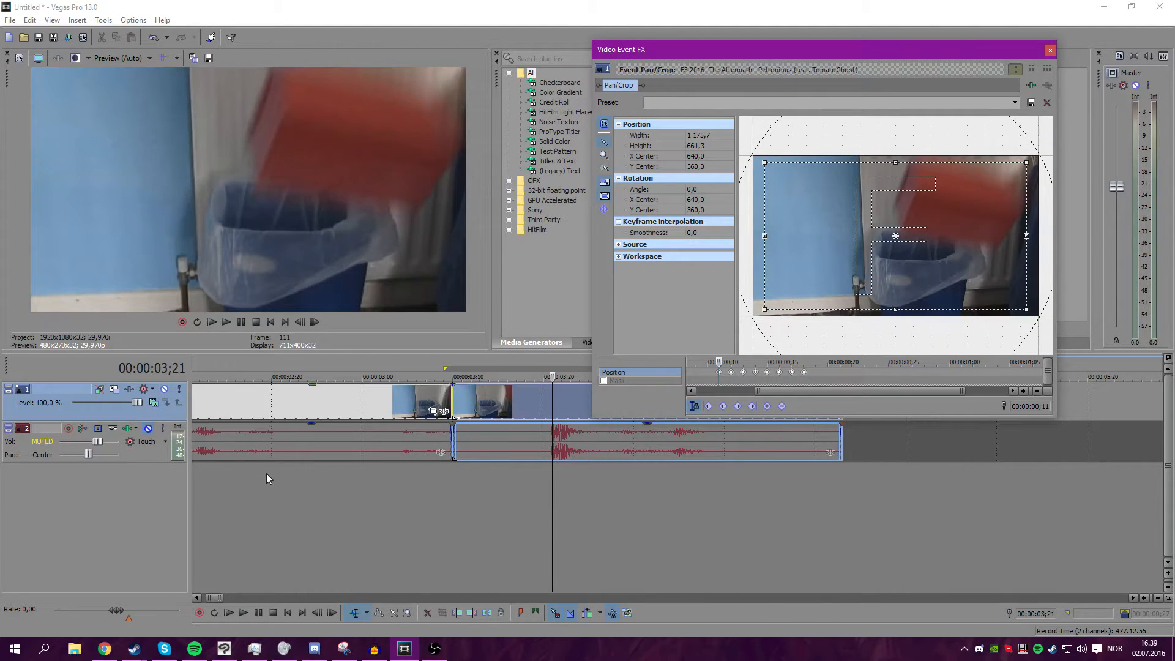
{"action": "right_click", "coordinate": [566, 650]}
{"action": "left_click", "coordinate": [618, 600]}
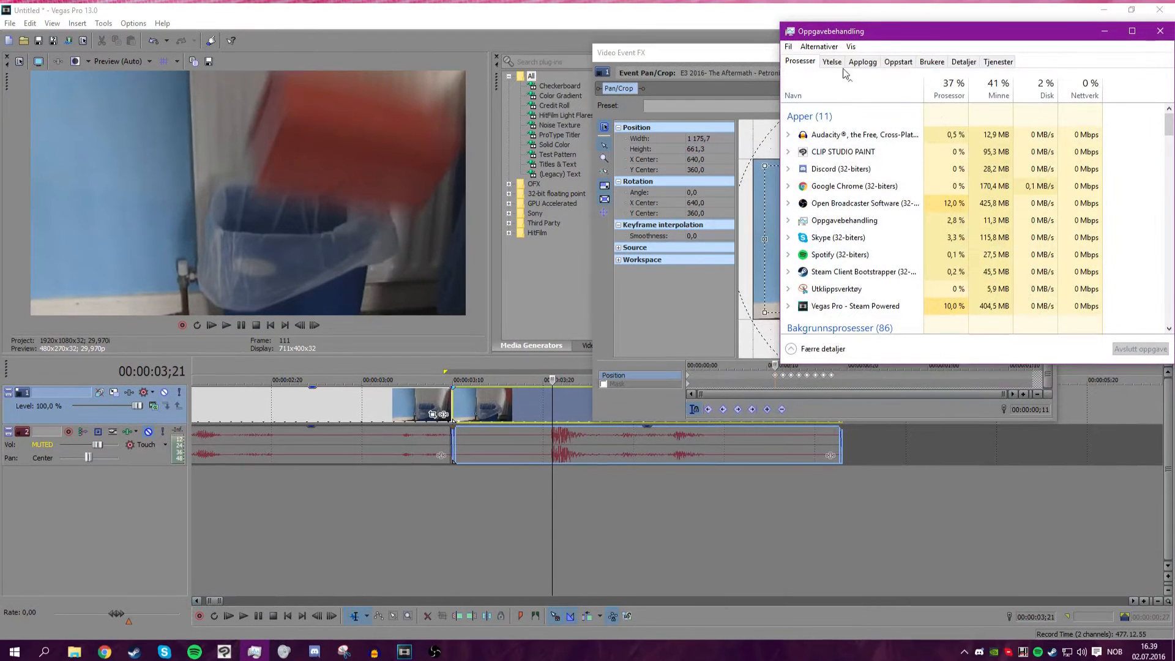
{"action": "left_click", "coordinate": [1160, 30]}
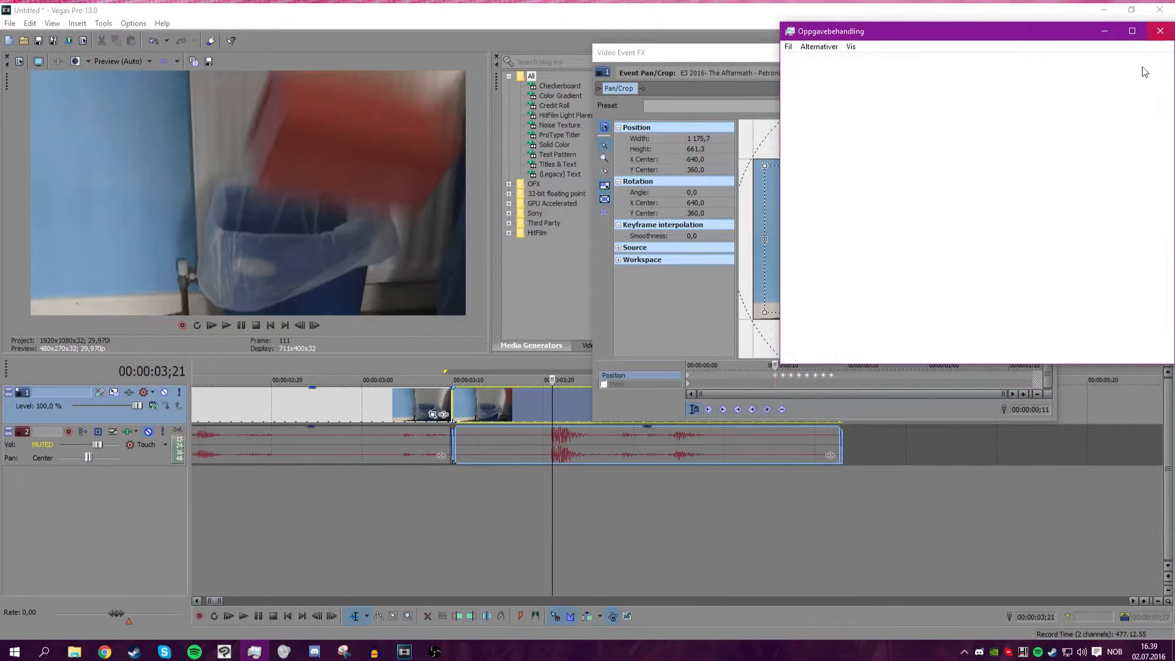
Unmute the audio track and zoom the timeline out to show the whole project.
{"action": "left_click_drag", "start_coordinate": [557, 403], "coordinate": [290, 403]}
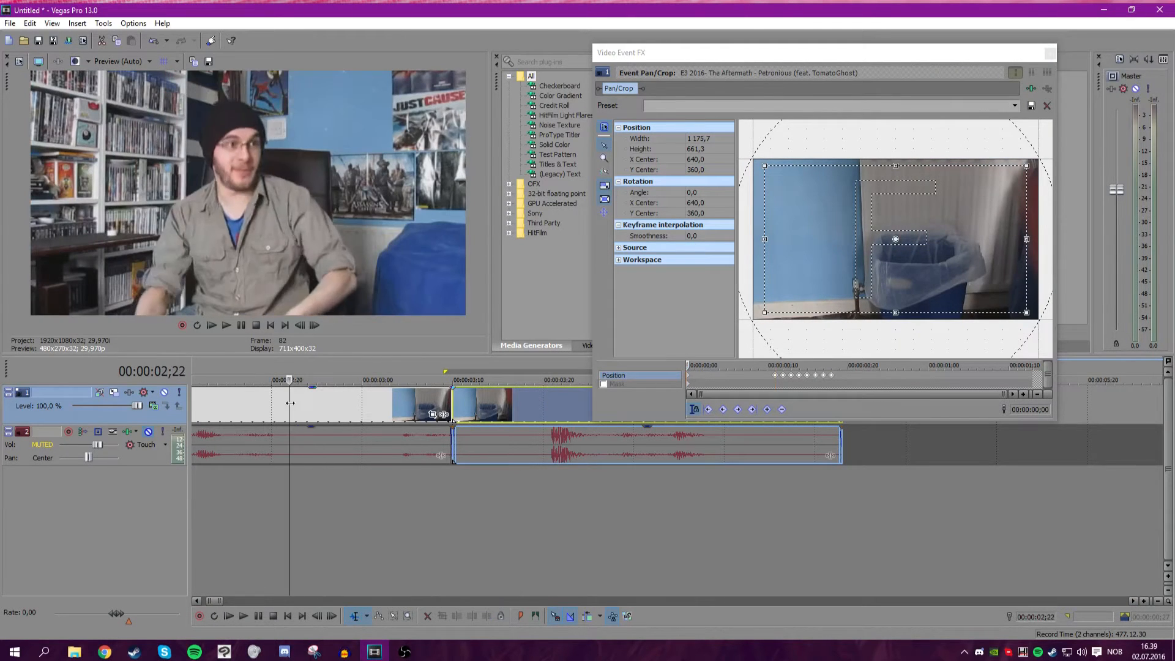
{"action": "left_click", "coordinate": [148, 432]}
{"action": "scroll", "coordinate": [400, 430], "scroll_direction": "down", "scroll_amount": 2}
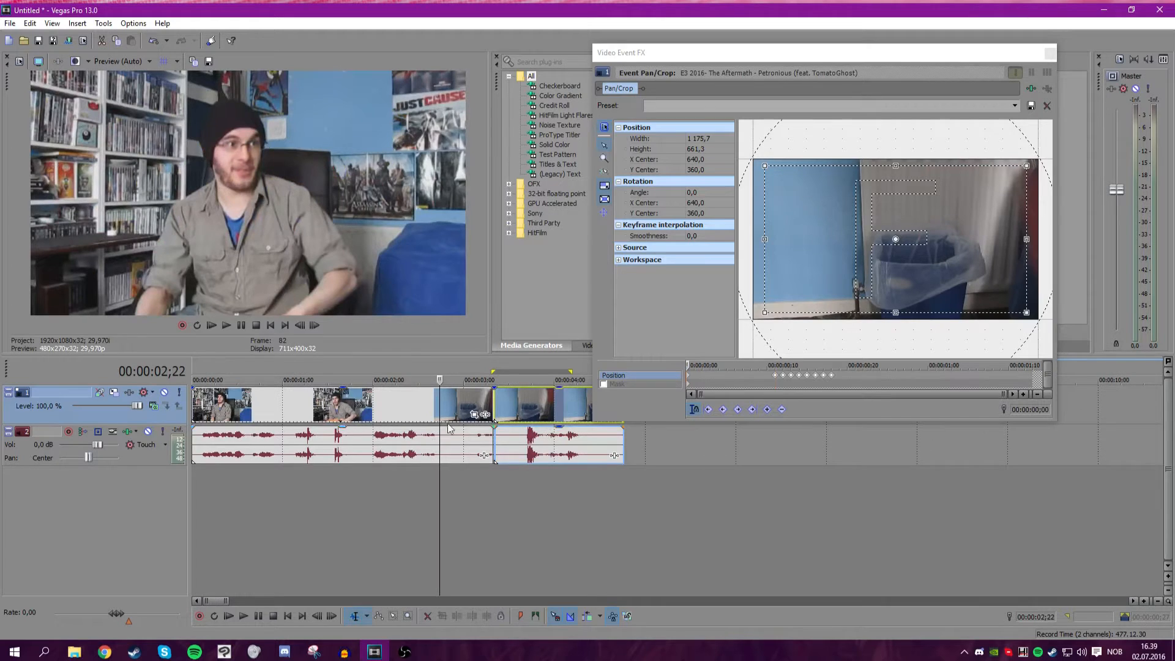
Play the project from the beginning to review the cut and shake.
{"action": "left_click_drag", "start_coordinate": [515, 372], "coordinate": [215, 372]}
{"action": "left_click_drag", "start_coordinate": [439, 403], "coordinate": [192, 399]}
{"action": "left_click", "coordinate": [224, 324]}
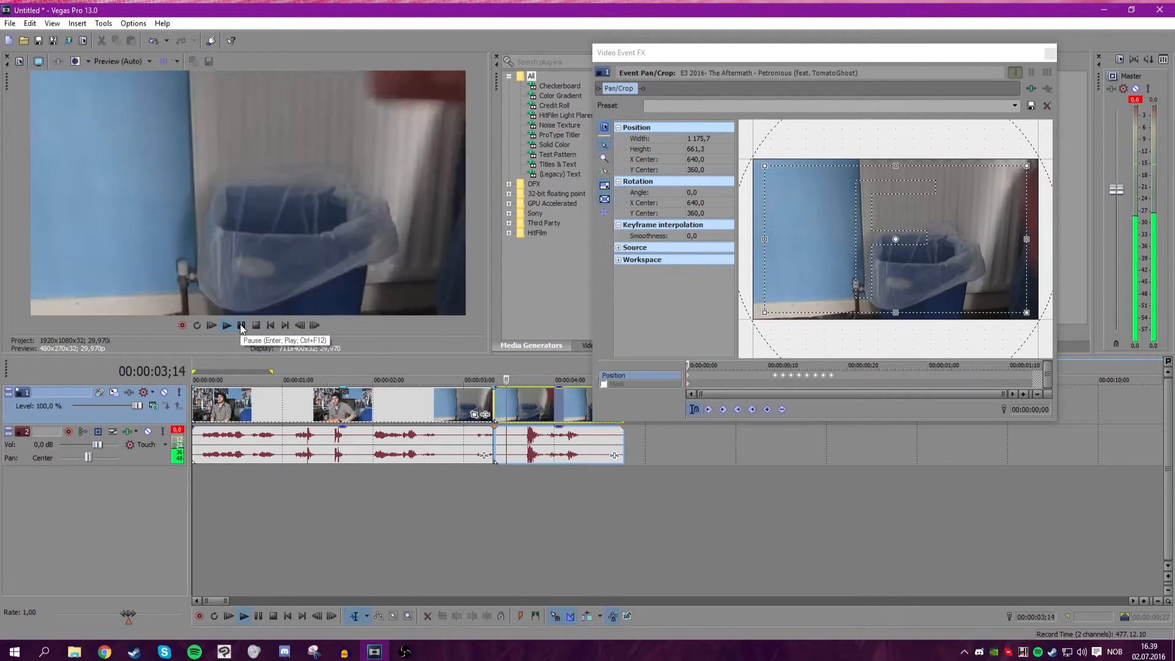
{"action": "left_click", "coordinate": [240, 325]}
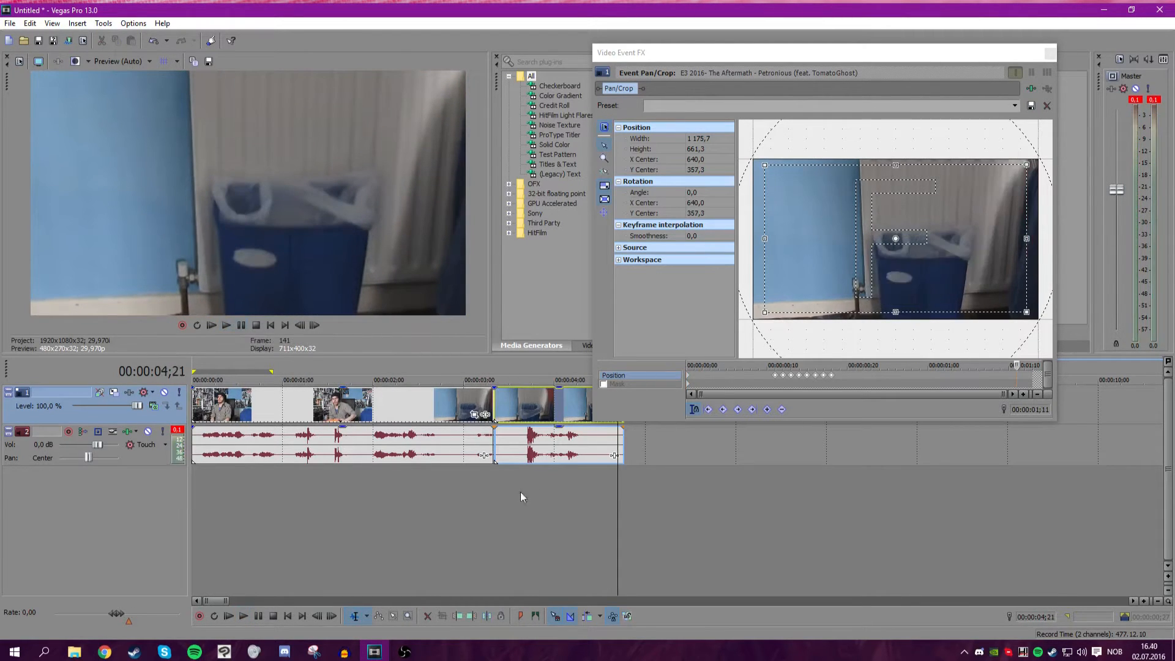
{"action": "left_click_drag", "start_coordinate": [618, 478], "coordinate": [342, 465]}
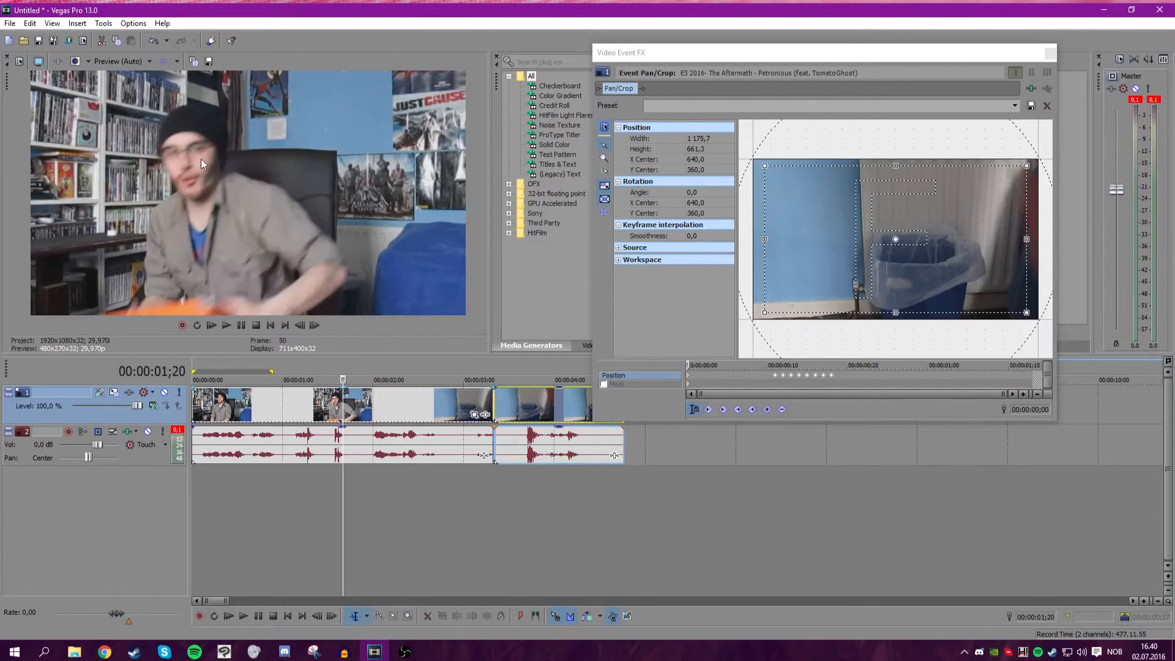
Open Event Pan/Crop for the first clip at its start and scale its frame to about 1225.1 by 689.1.
{"action": "left_click", "coordinate": [346, 403]}
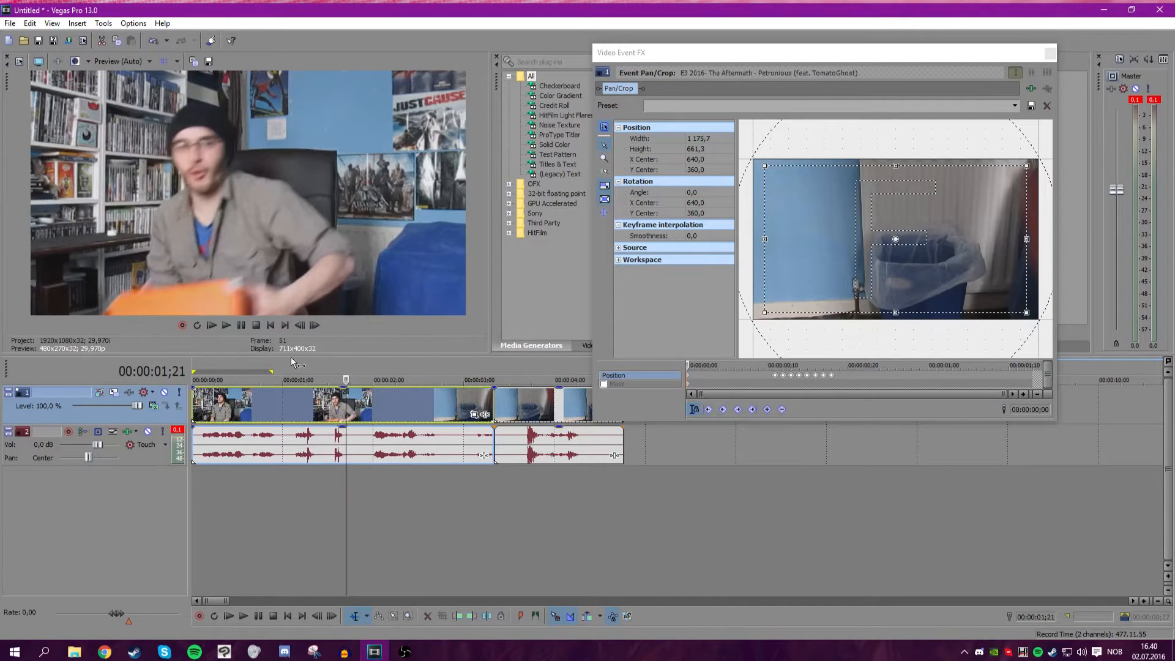
{"action": "left_click", "coordinate": [358, 395]}
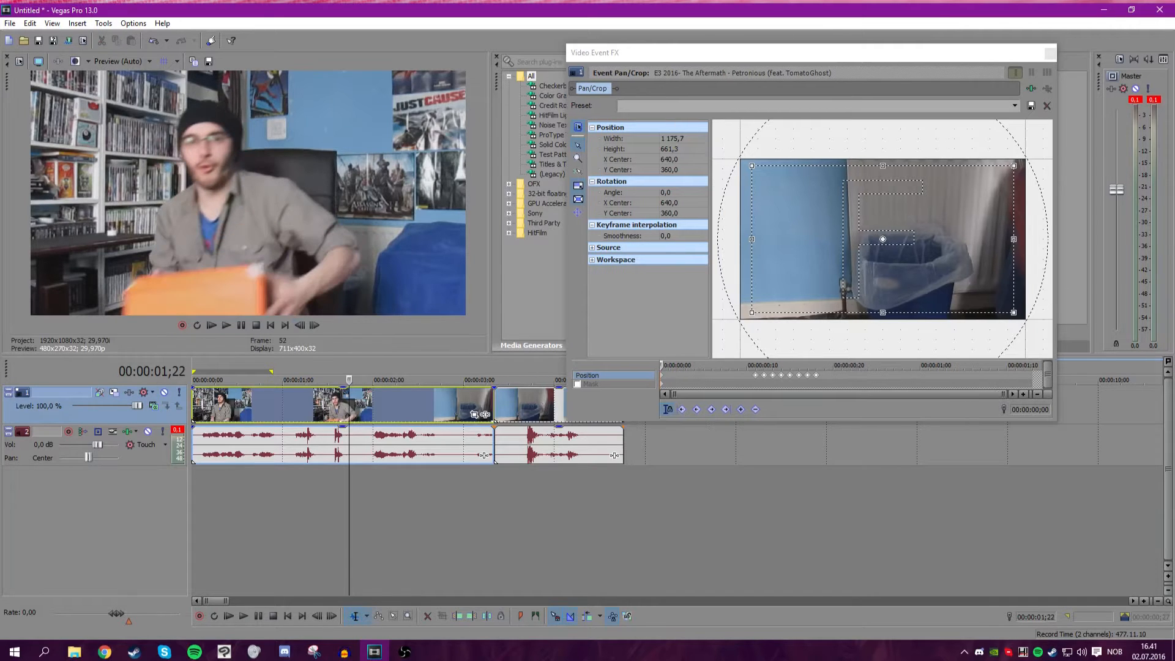
{"action": "left_click_drag", "start_coordinate": [350, 401], "coordinate": [193, 401]}
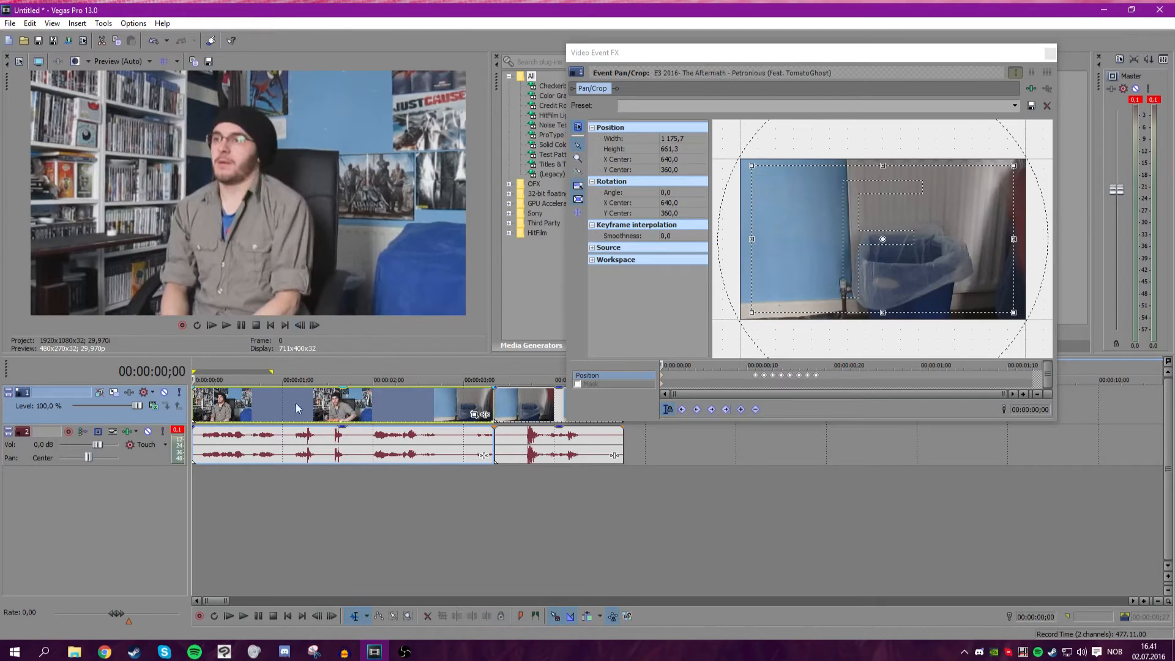
{"action": "left_click", "coordinate": [474, 415]}
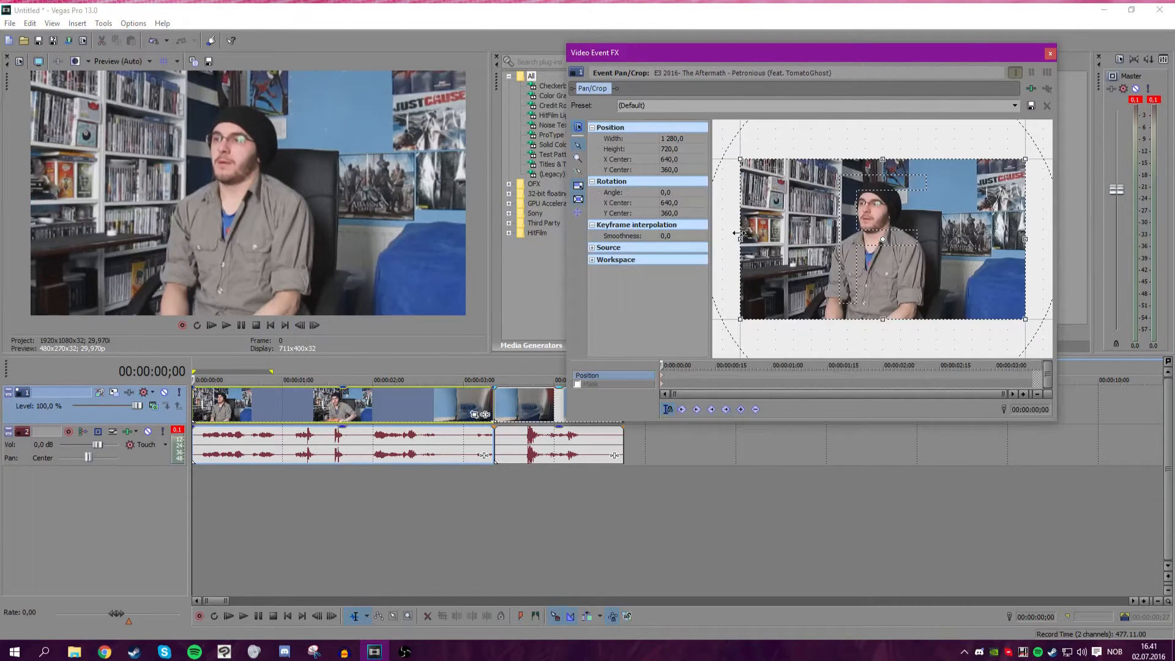
{"action": "left_click_drag", "start_coordinate": [740, 240], "coordinate": [746, 240]}
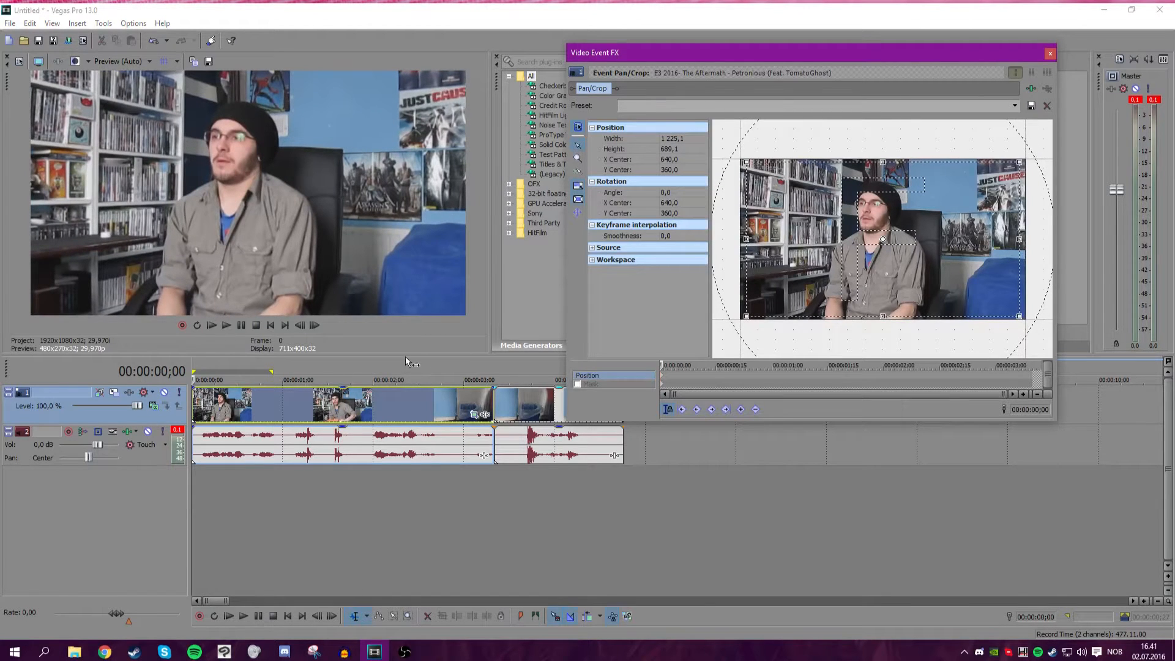
{"action": "scroll", "coordinate": [711, 369], "scroll_direction": "up", "scroll_amount": 3}
{"action": "left_click", "coordinate": [671, 365]}
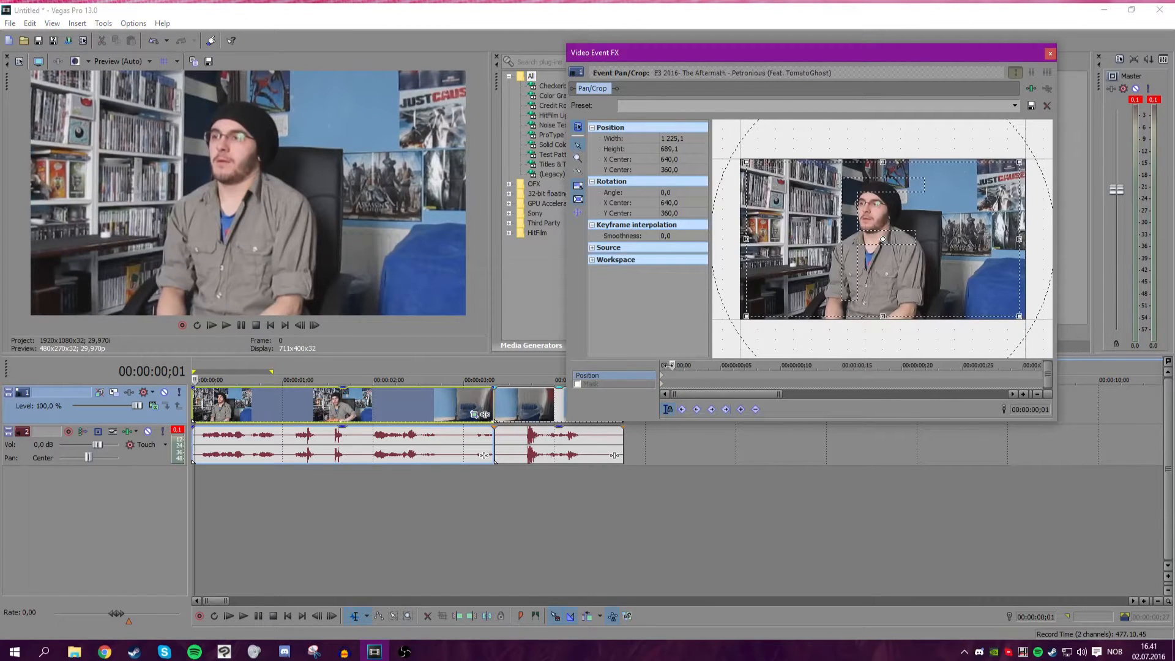
Nudge the first clip's crop frame a few pixels at each of frames 1 to 4 to keyframe a shake.
{"action": "key", "text": "Up"}
{"action": "key", "text": "Up"}
{"action": "key", "text": "Left"}
{"action": "key", "text": "Left"}
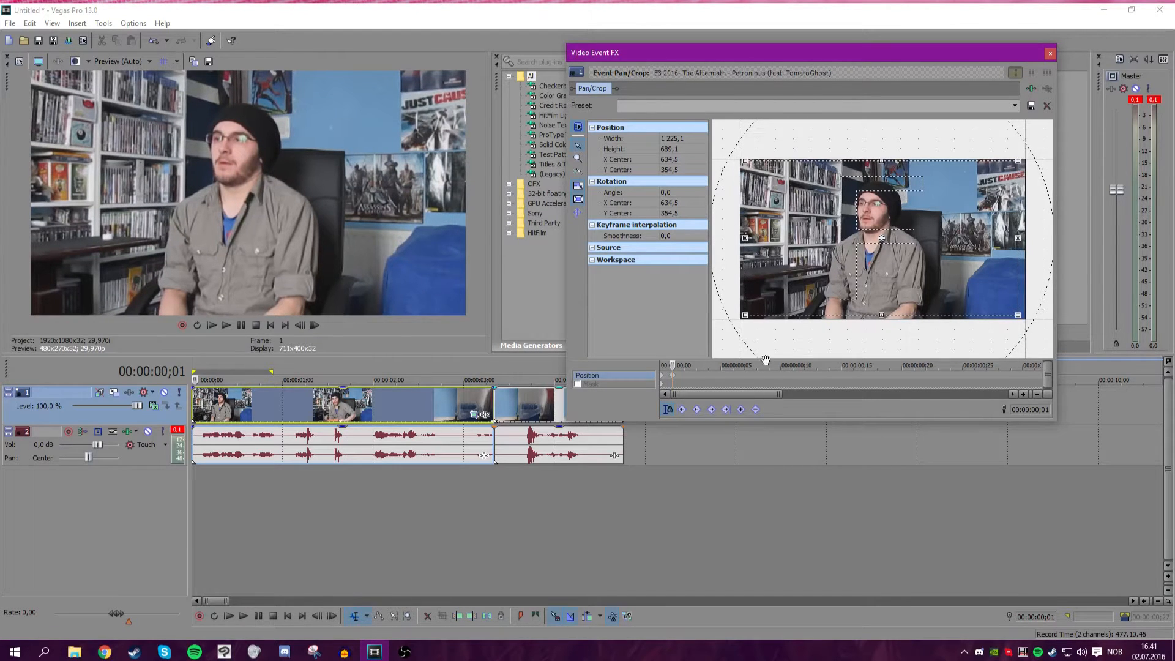
{"action": "left_click", "coordinate": [683, 366]}
{"action": "key", "text": "Right"}
{"action": "key", "text": "Down"}
{"action": "key", "text": "Right"}
{"action": "key", "text": "Down"}
{"action": "left_click", "coordinate": [696, 365]}
{"action": "key", "text": "Left"}
{"action": "key", "text": "Up"}
{"action": "key", "text": "Left"}
{"action": "key", "text": "Up"}
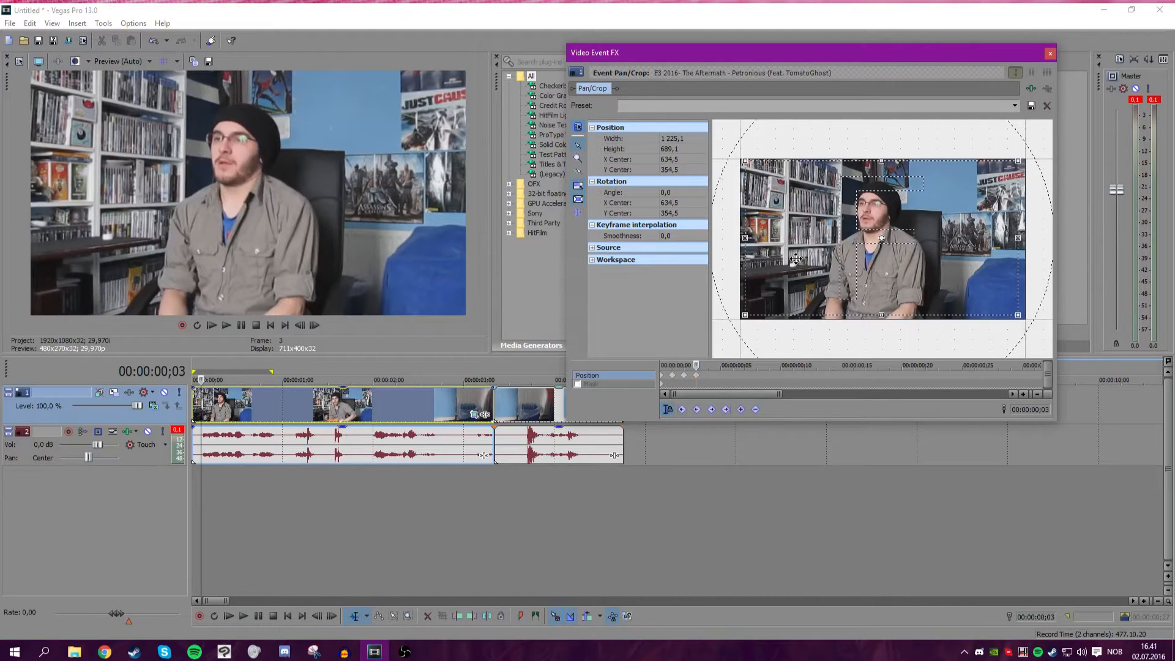
{"action": "left_click", "coordinate": [708, 365]}
{"action": "key", "text": "Left"}
{"action": "key", "text": "Down"}
{"action": "key", "text": "Down"}
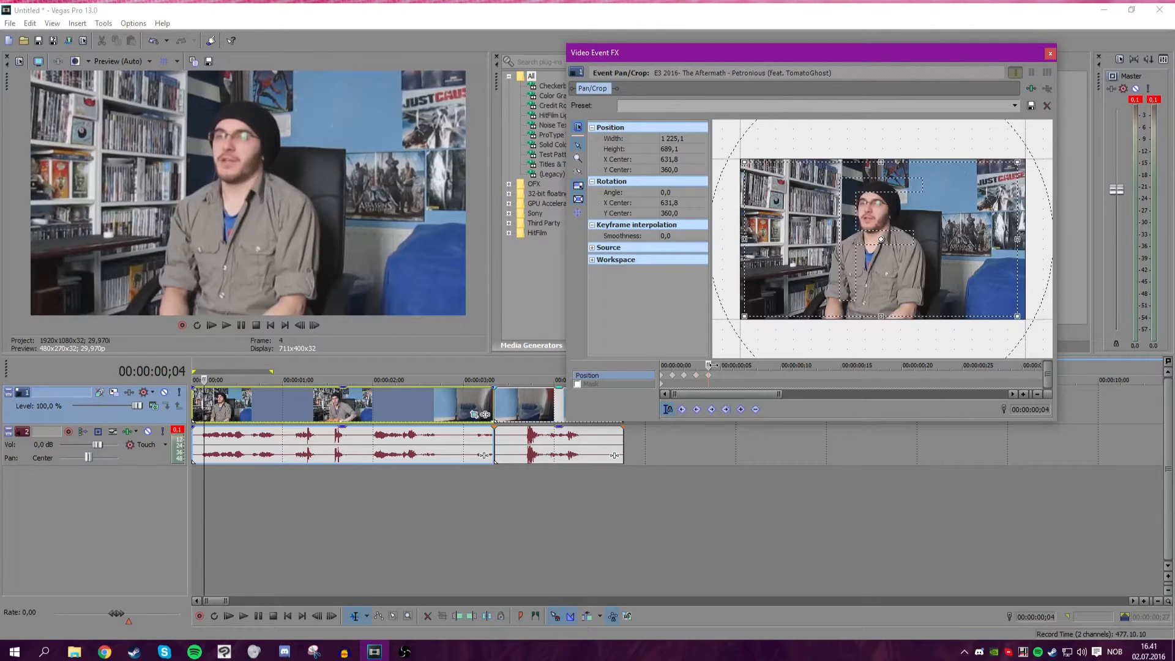
Continue nudging the crop frame a few pixels at frames 5 through 8 to extend the shake keyframes.
{"action": "left_click", "coordinate": [720, 365]}
{"action": "key", "text": "Right"}
{"action": "key", "text": "Right"}
{"action": "key", "text": "Up"}
{"action": "key", "text": "Up"}
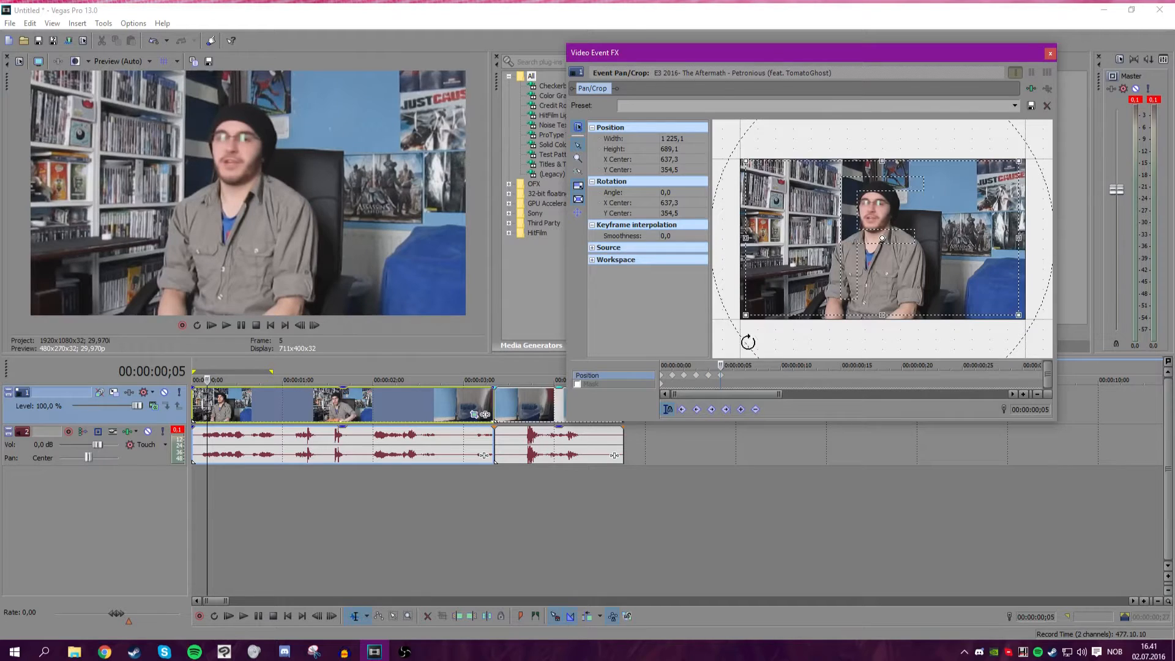
{"action": "left_click", "coordinate": [731, 365]}
{"action": "key", "text": "Left"}
{"action": "key", "text": "Left"}
{"action": "key", "text": "Down"}
{"action": "key", "text": "Down"}
{"action": "key", "text": "Down"}
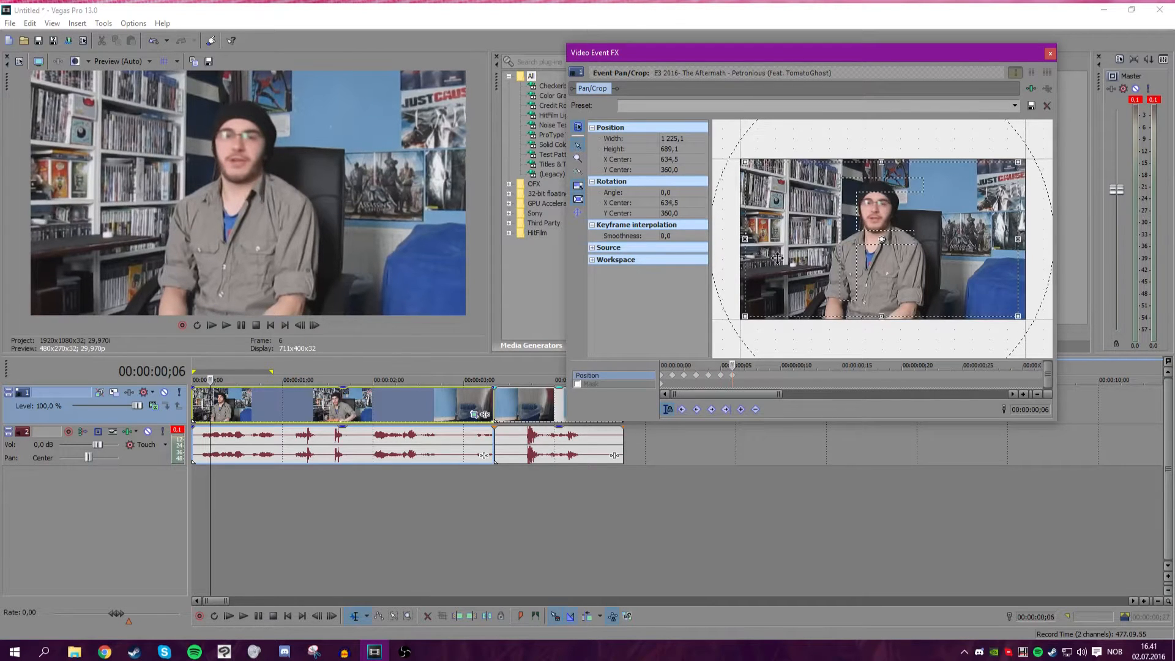
{"action": "left_click", "coordinate": [743, 366]}
{"action": "key", "text": "Right"}
{"action": "key", "text": "Right"}
{"action": "key", "text": "Up"}
{"action": "key", "text": "Up"}
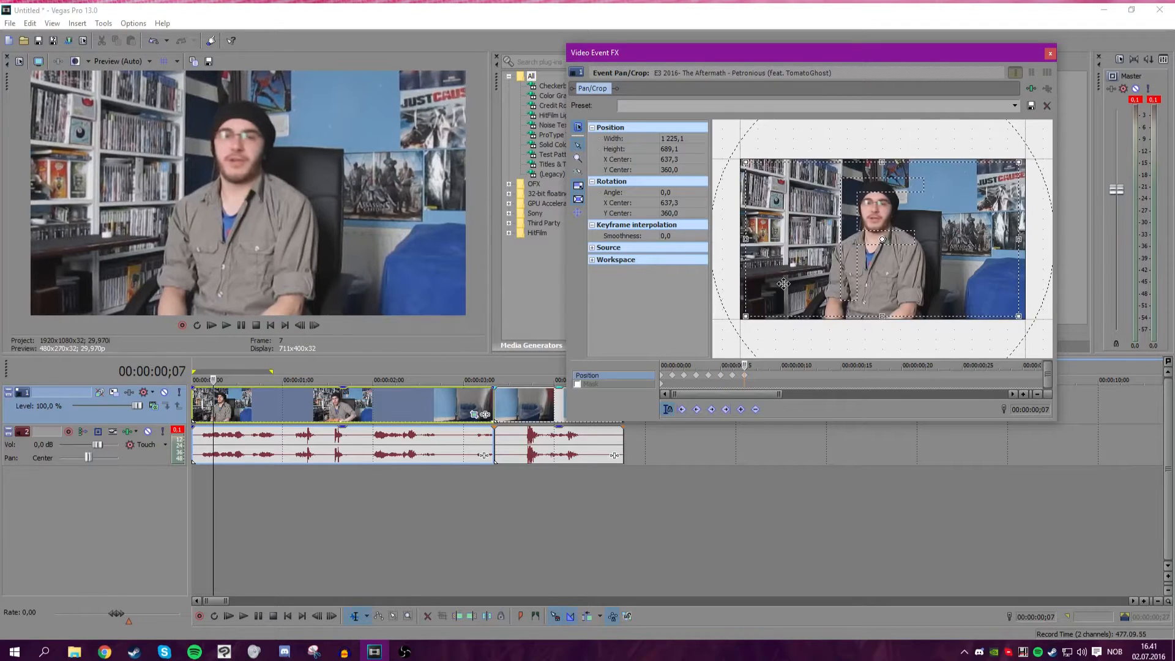
{"action": "left_click", "coordinate": [756, 366]}
{"action": "key", "text": "Right"}
{"action": "key", "text": "Right"}
{"action": "key", "text": "Down"}
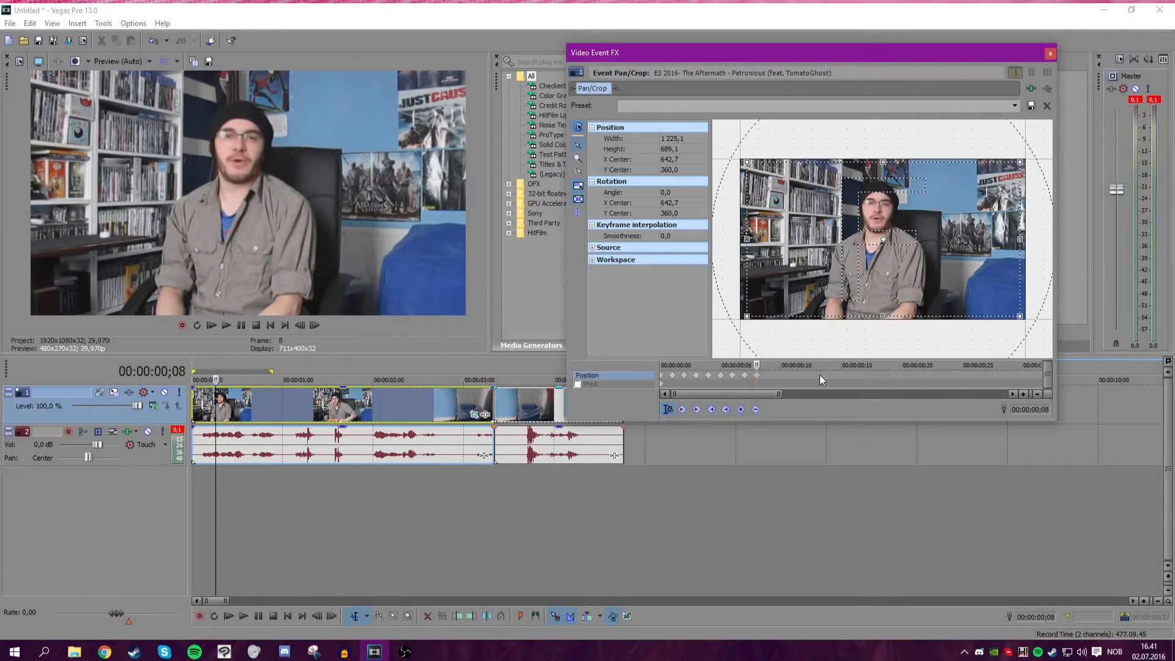
Play the clip from its start to review the shake motion.
{"action": "left_click", "coordinate": [781, 365]}
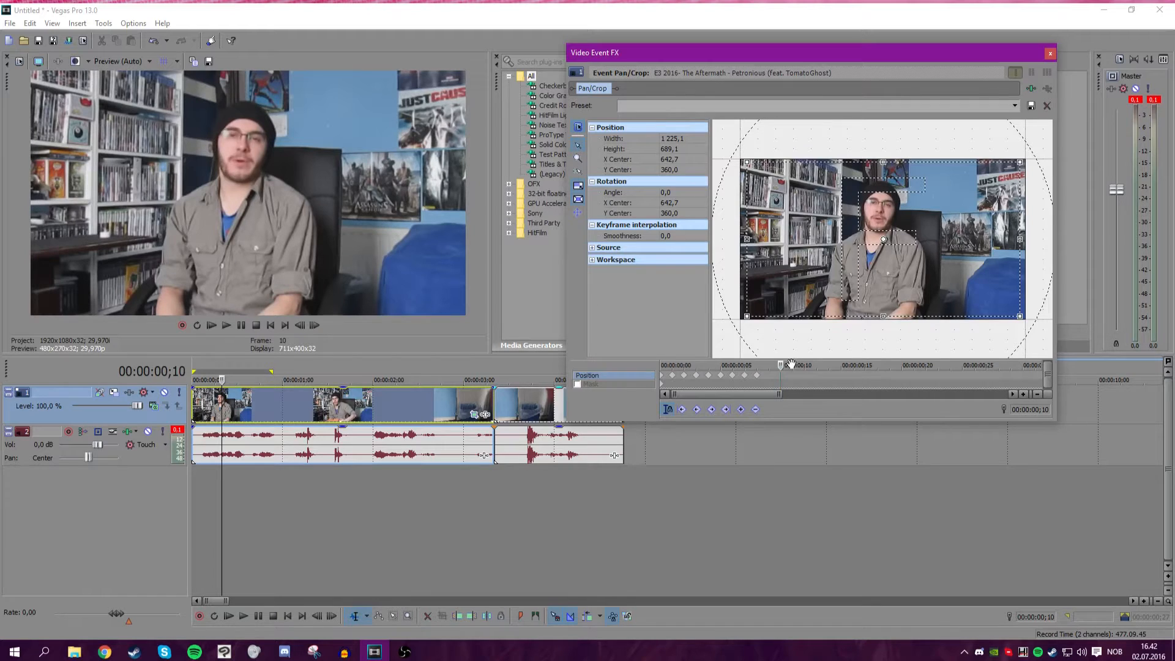
{"action": "key", "text": "Home"}
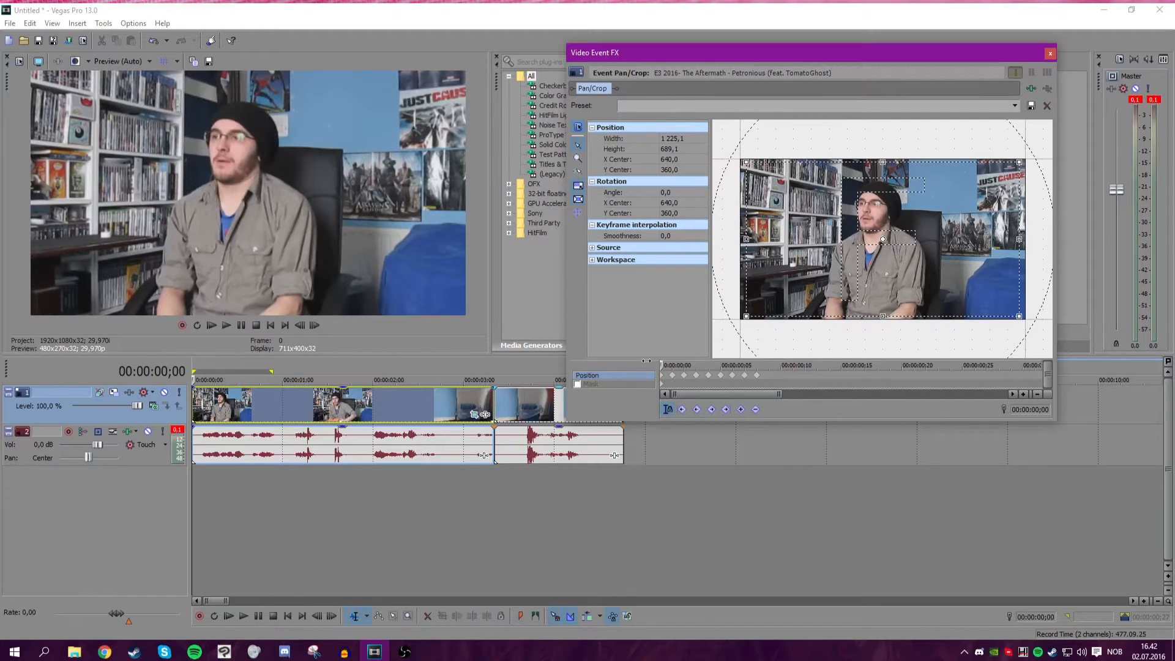
{"action": "left_click", "coordinate": [226, 325]}
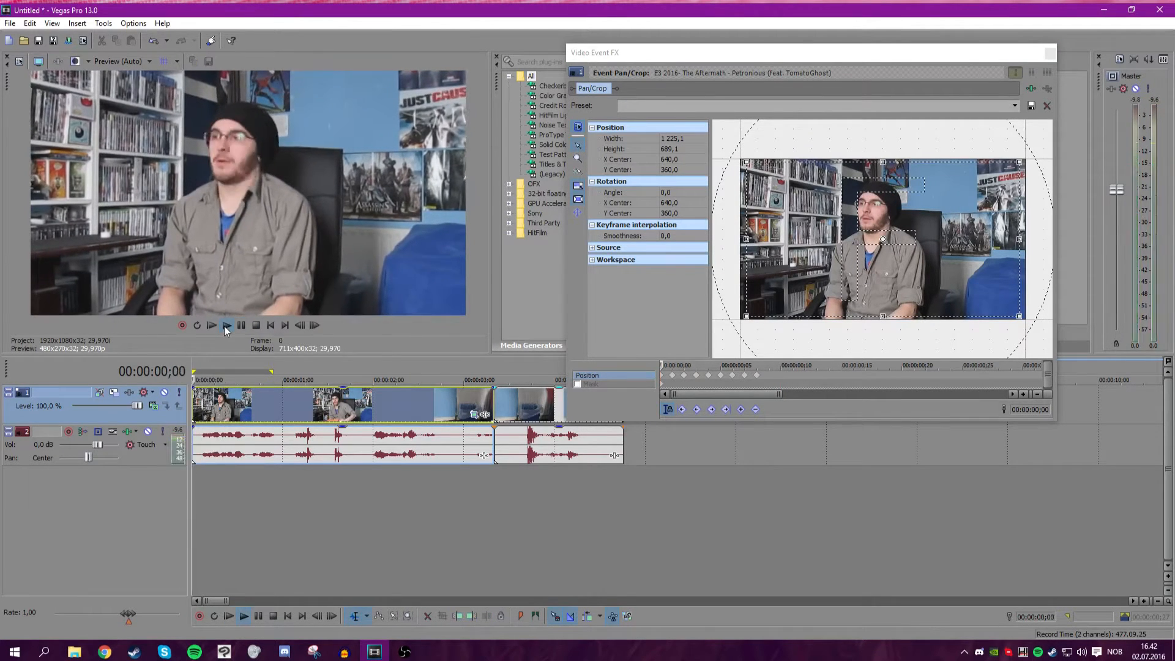
{"action": "key", "text": "space"}
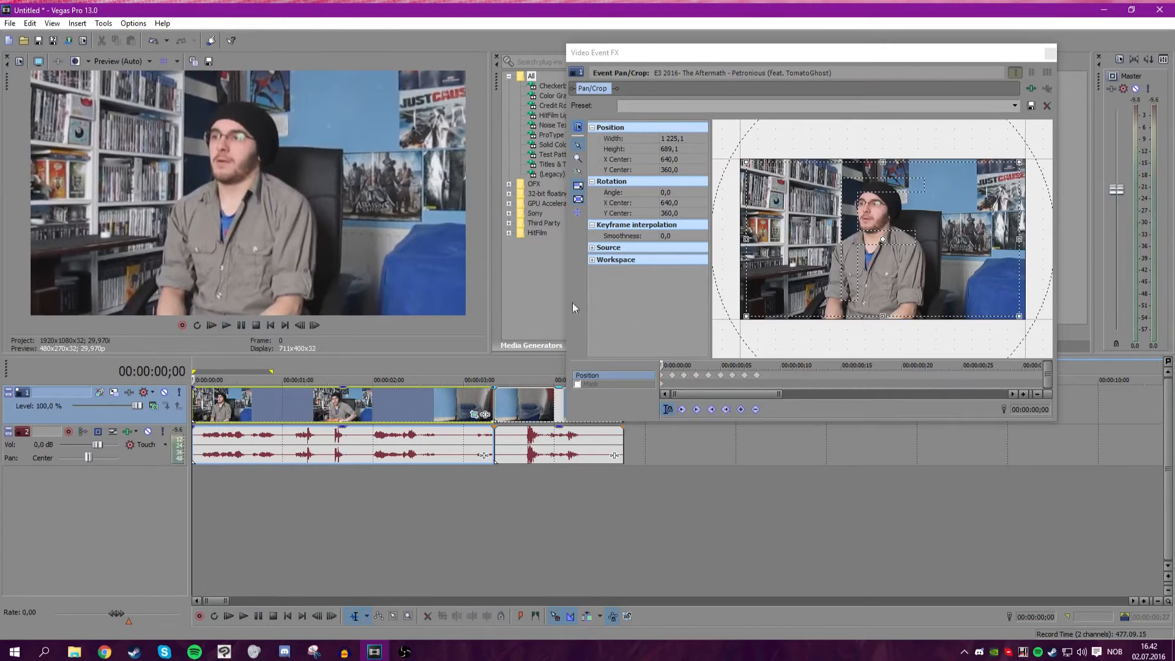
Copy and paste the shake keyframes repeatedly along the Pan/Crop keyframe timeline to cover the whole clip.
{"action": "left_click", "coordinate": [670, 372]}
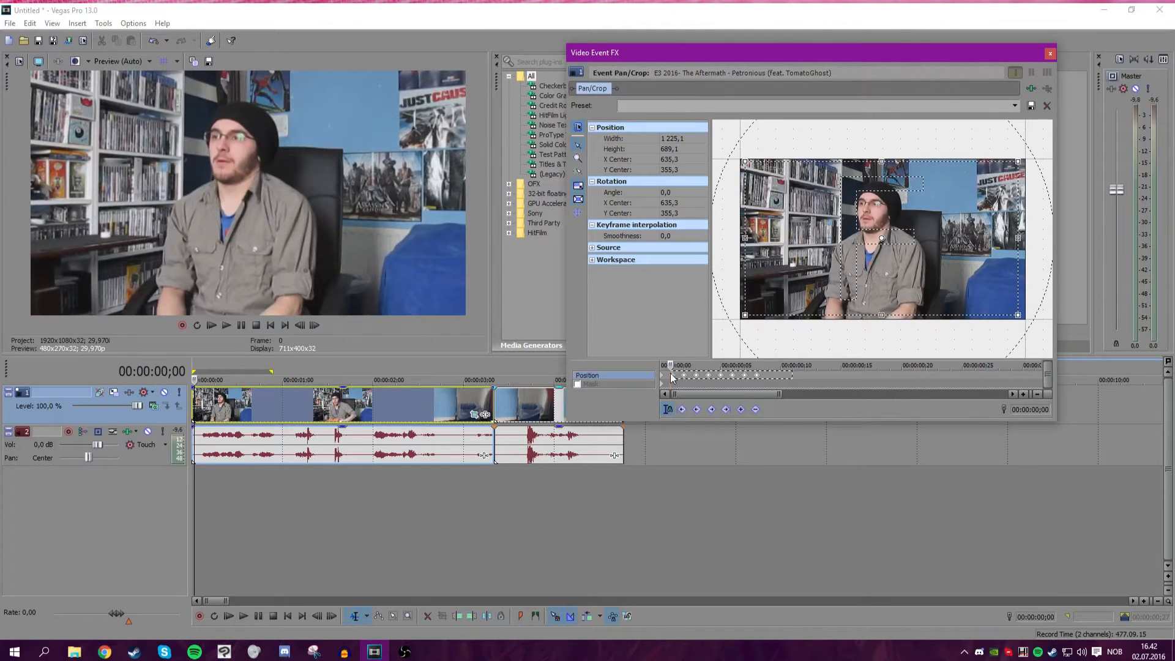
{"action": "left_click", "coordinate": [768, 379]}
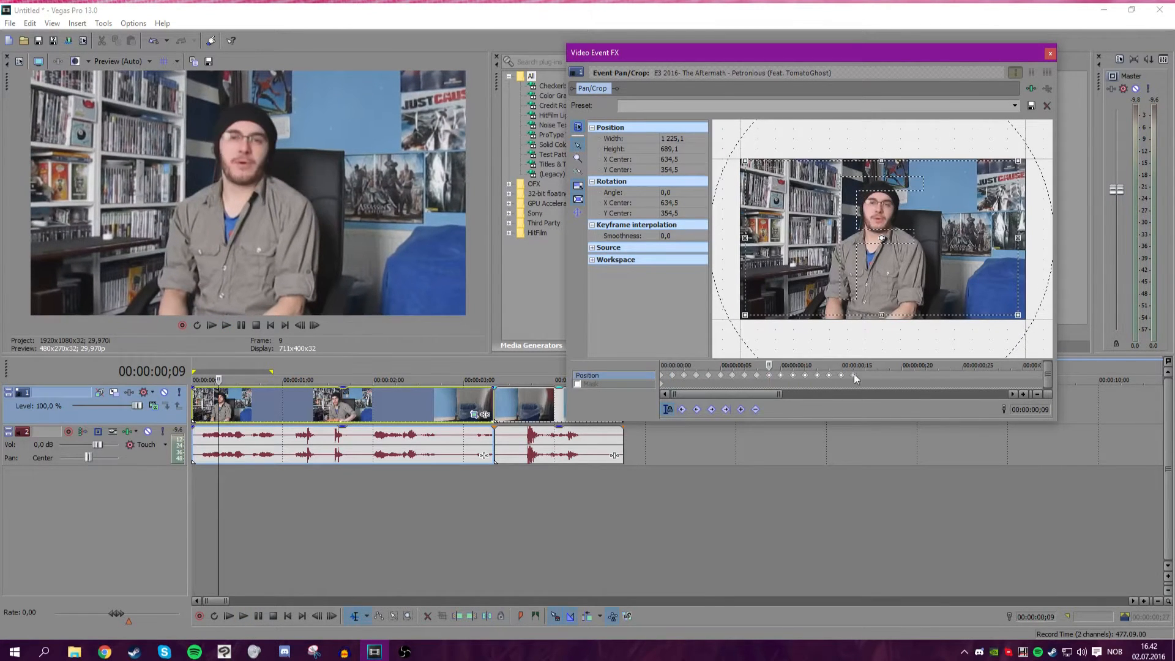
{"action": "left_click", "coordinate": [673, 375]}
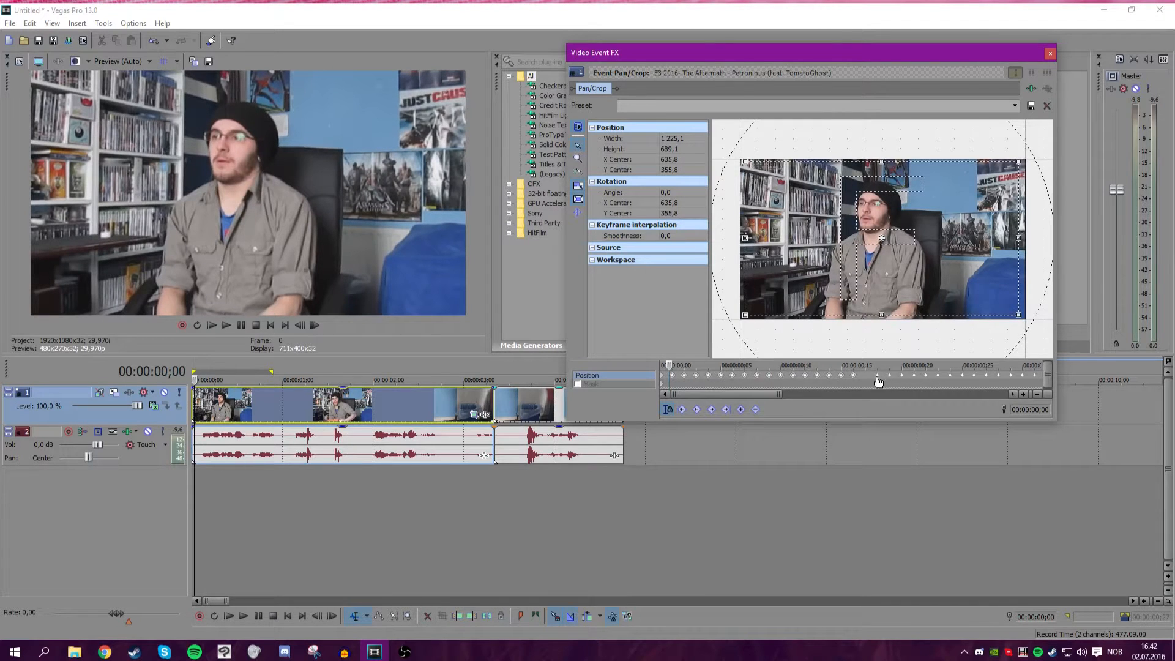
{"action": "left_click", "coordinate": [862, 381]}
{"action": "scroll", "coordinate": [777, 386], "scroll_direction": "down", "scroll_amount": 3}
{"action": "left_click", "coordinate": [780, 375]}
{"action": "left_click", "coordinate": [663, 374], "text": "shift"}
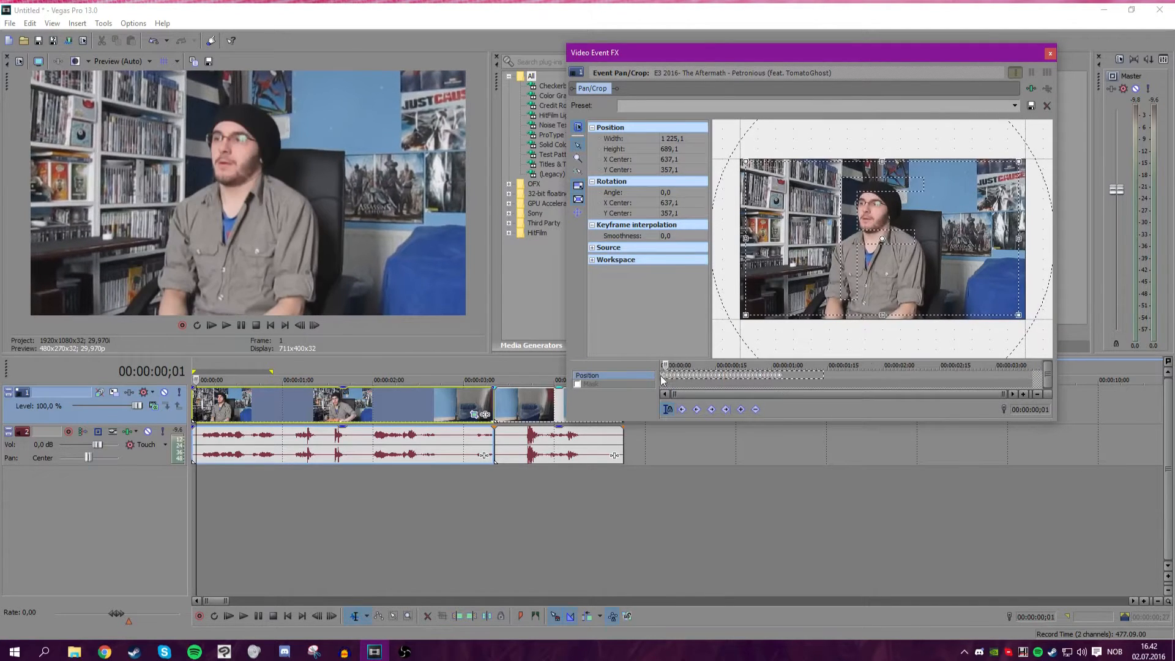
{"action": "left_click_drag", "start_coordinate": [668, 375], "coordinate": [805, 378]}
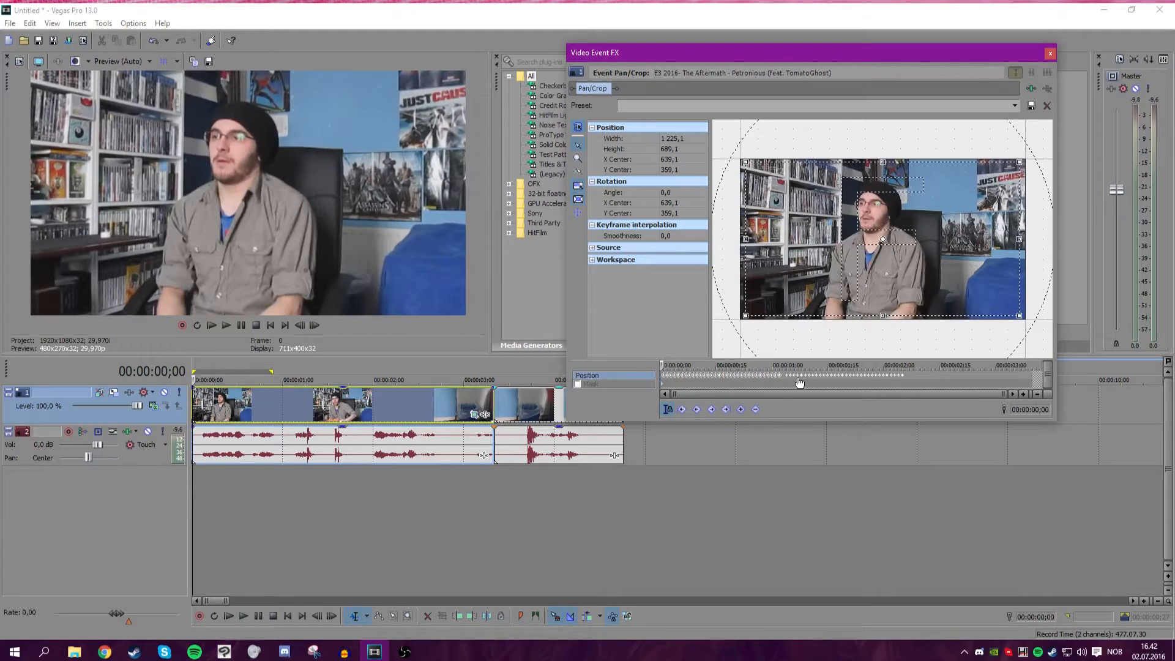
{"action": "mouse_move", "coordinate": [935, 379]}
{"action": "left_mouse_down"}
{"action": "mouse_move", "coordinate": [655, 366]}
{"action": "mouse_move", "coordinate": [688, 381]}
{"action": "mouse_move", "coordinate": [920, 382]}
{"action": "left_mouse_up"}
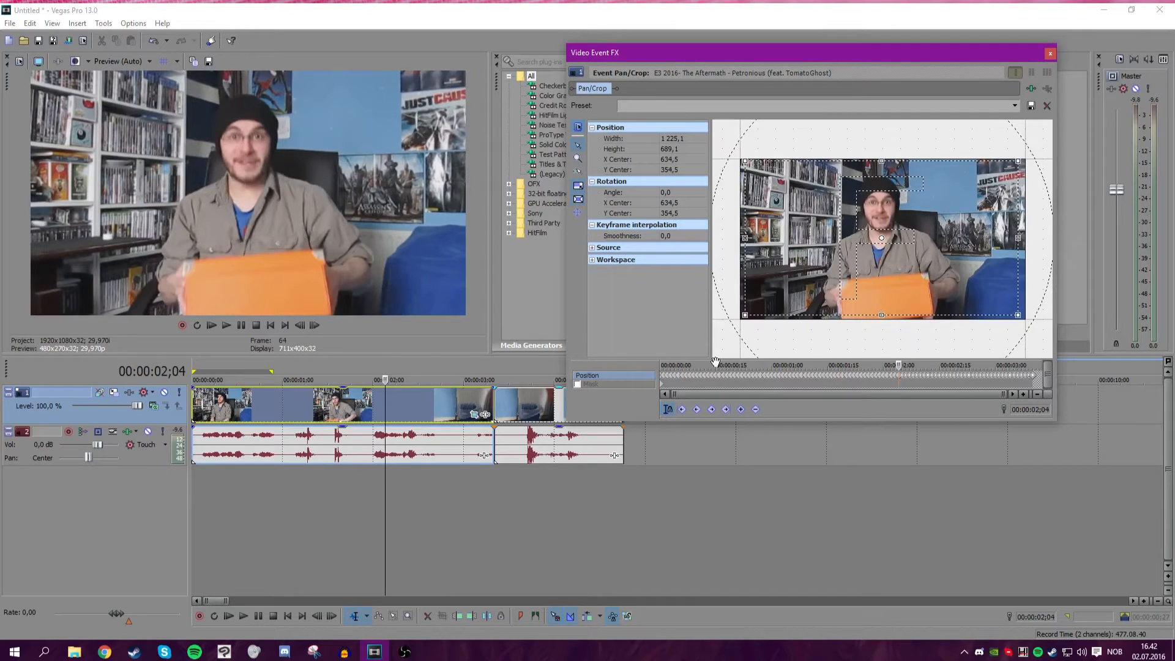
Play back the project from the start to review the shake across the clip.
{"action": "left_click", "coordinate": [715, 382]}
{"action": "left_click_drag", "start_coordinate": [716, 365], "coordinate": [653, 365]}
{"action": "key", "text": "space"}
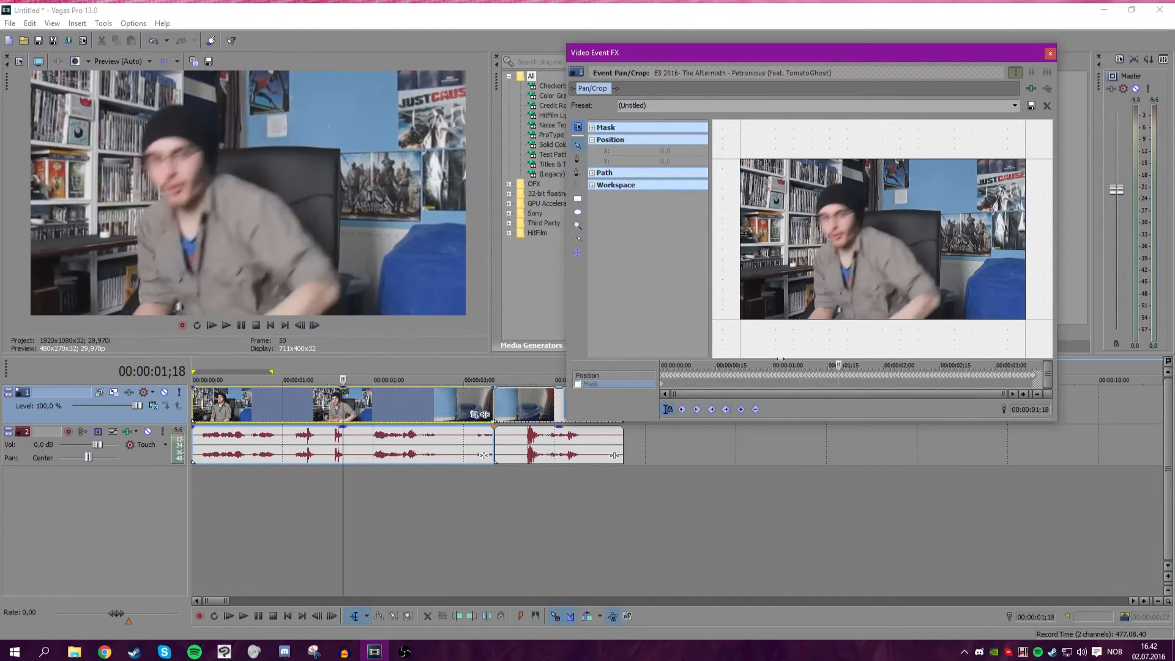
{"action": "key", "text": "space"}
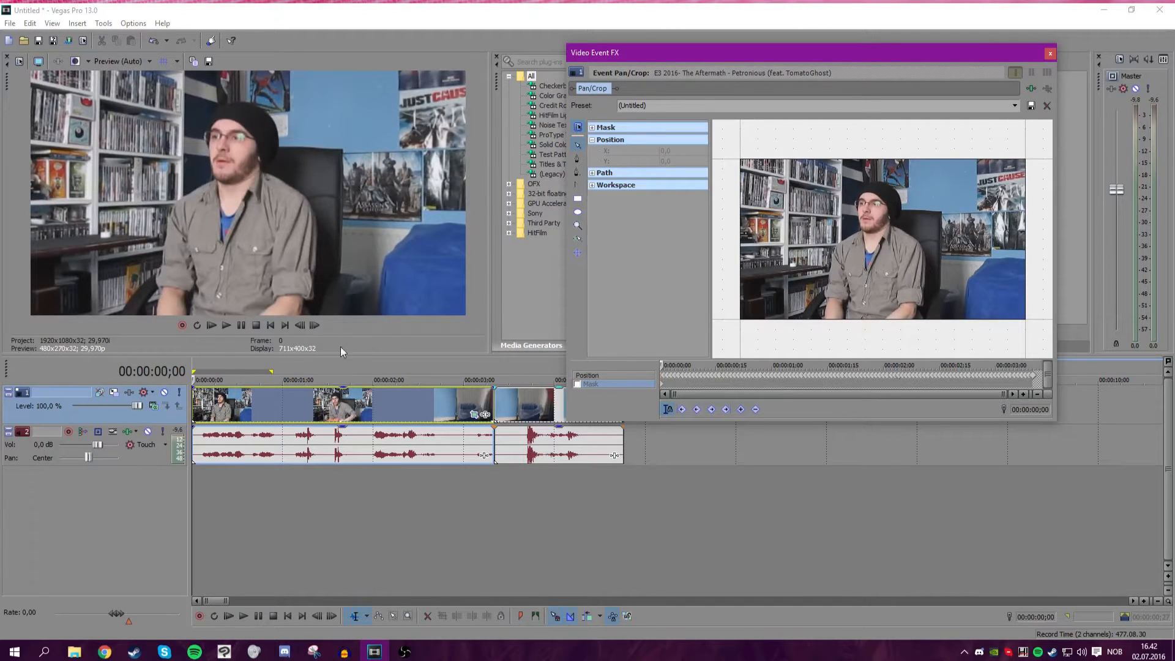
{"action": "left_click", "coordinate": [218, 323]}
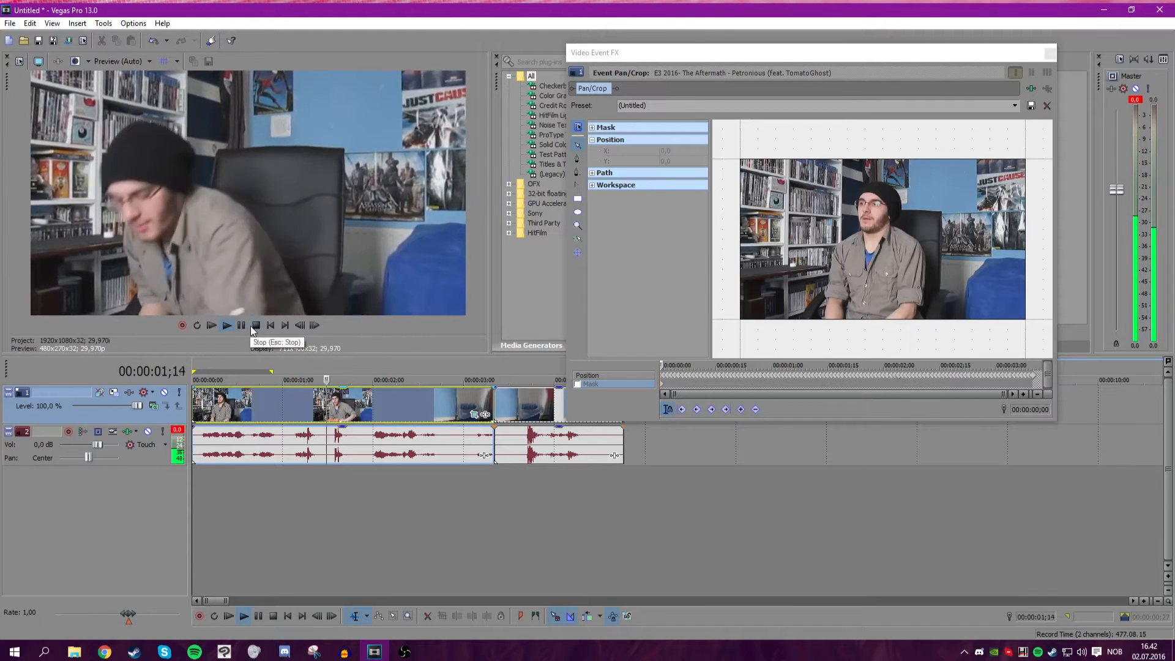
{"action": "left_click", "coordinate": [256, 325]}
{"action": "left_click", "coordinate": [434, 402]}
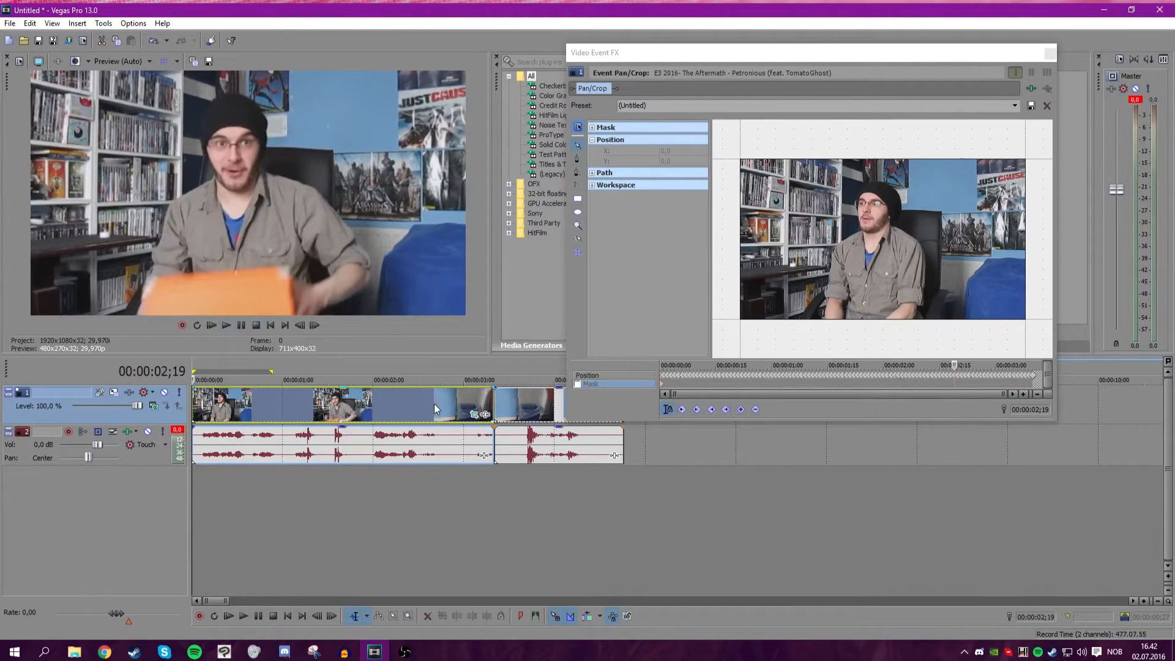
{"action": "left_click_drag", "start_coordinate": [431, 402], "coordinate": [254, 404]}
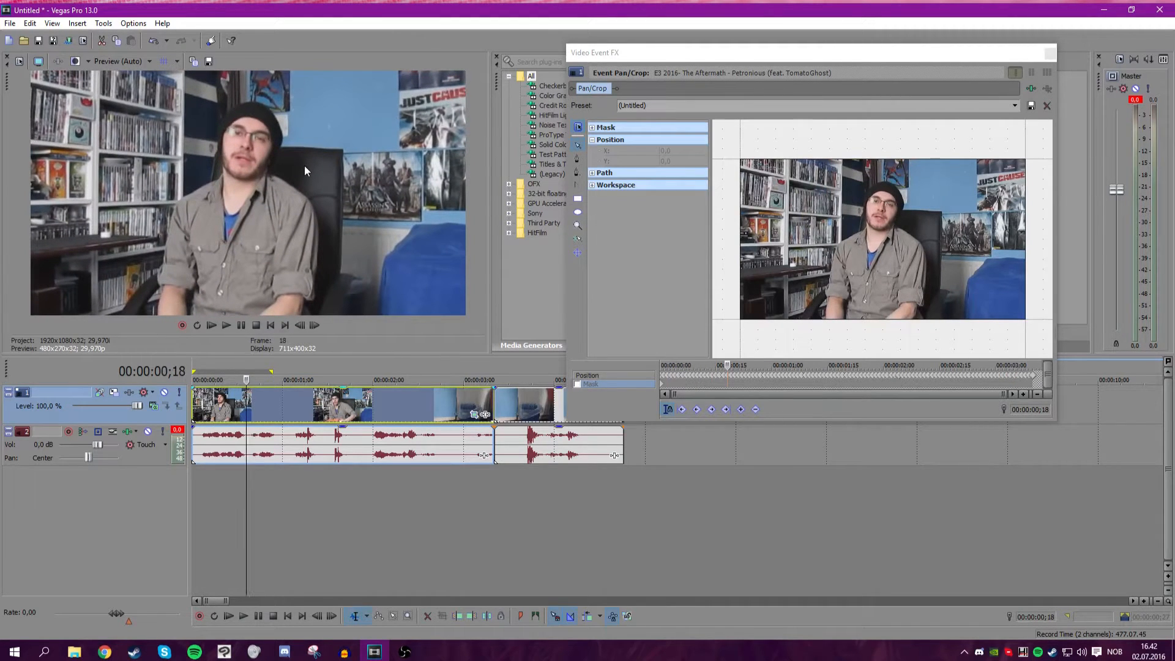
Drag the subway train PNG from the Google Images page in the browser onto a new video track.
{"action": "left_click", "coordinate": [89, 654]}
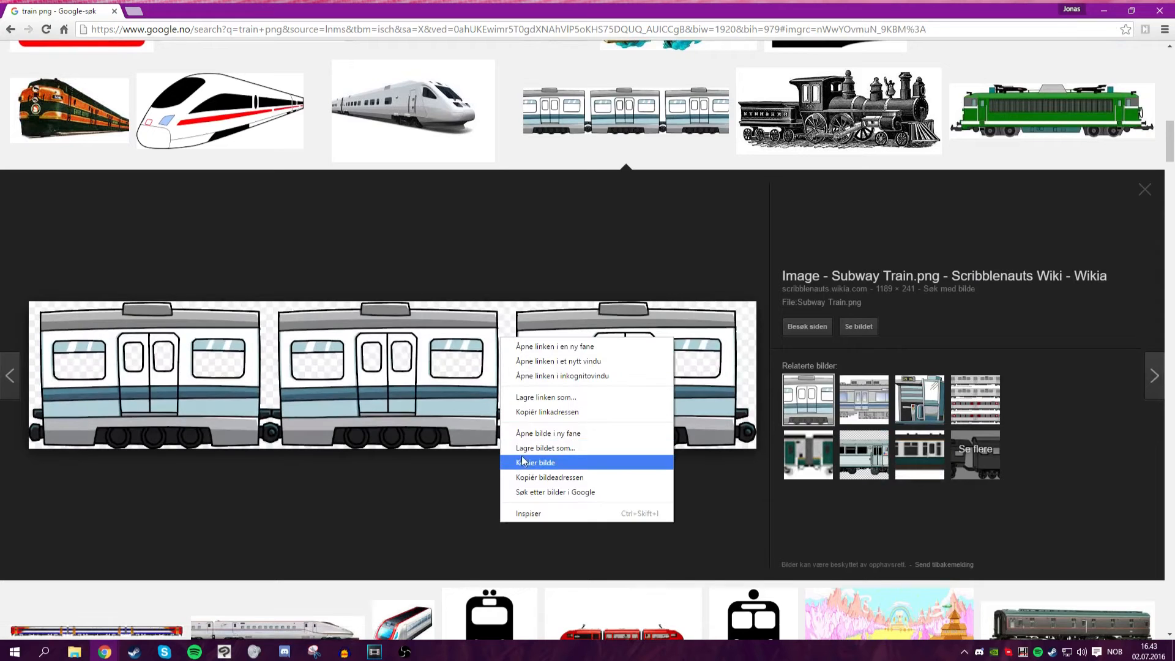
{"action": "left_click", "coordinate": [524, 460]}
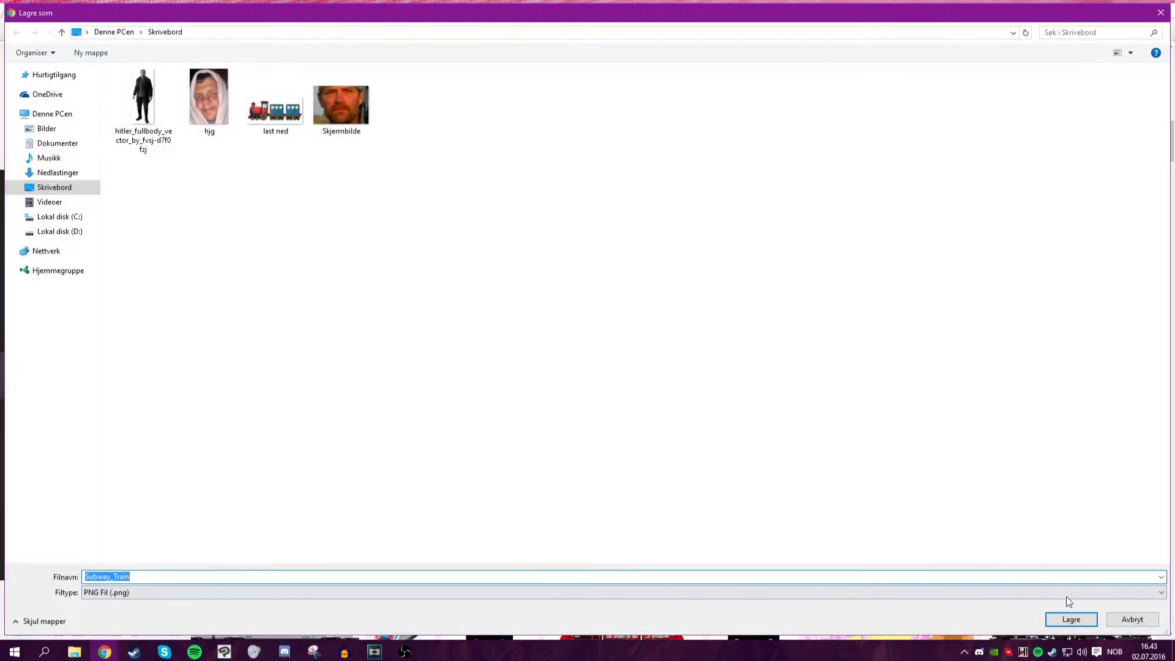
{"action": "left_click", "coordinate": [1071, 620]}
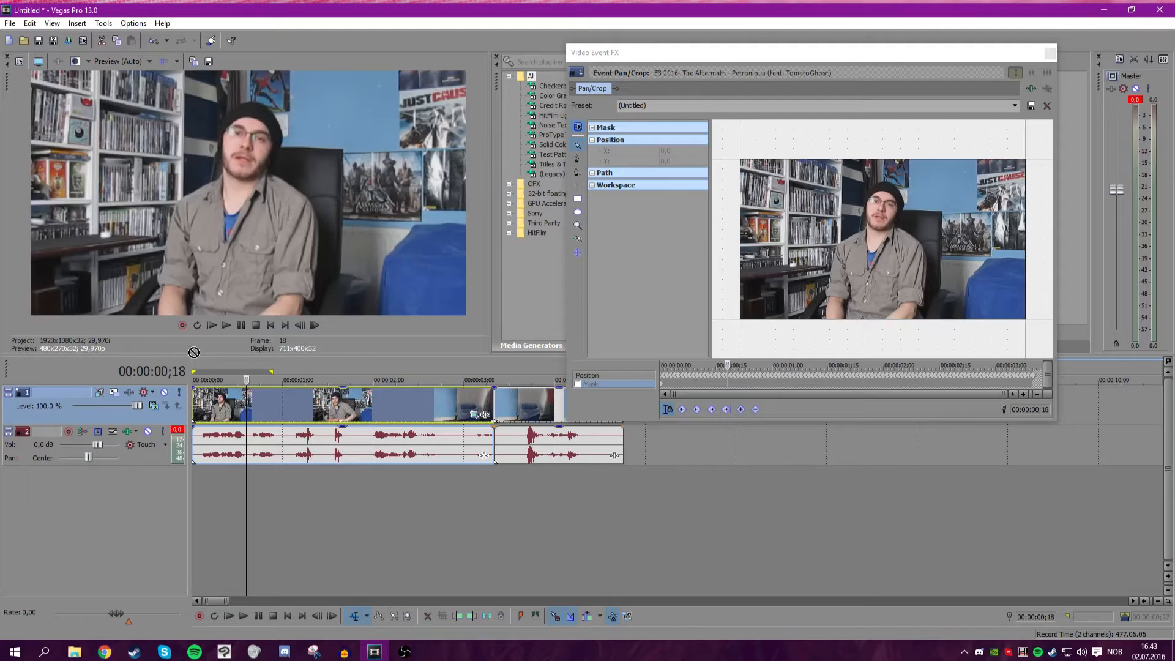
{"action": "left_click_drag", "start_coordinate": [264, 510], "coordinate": [249, 495]}
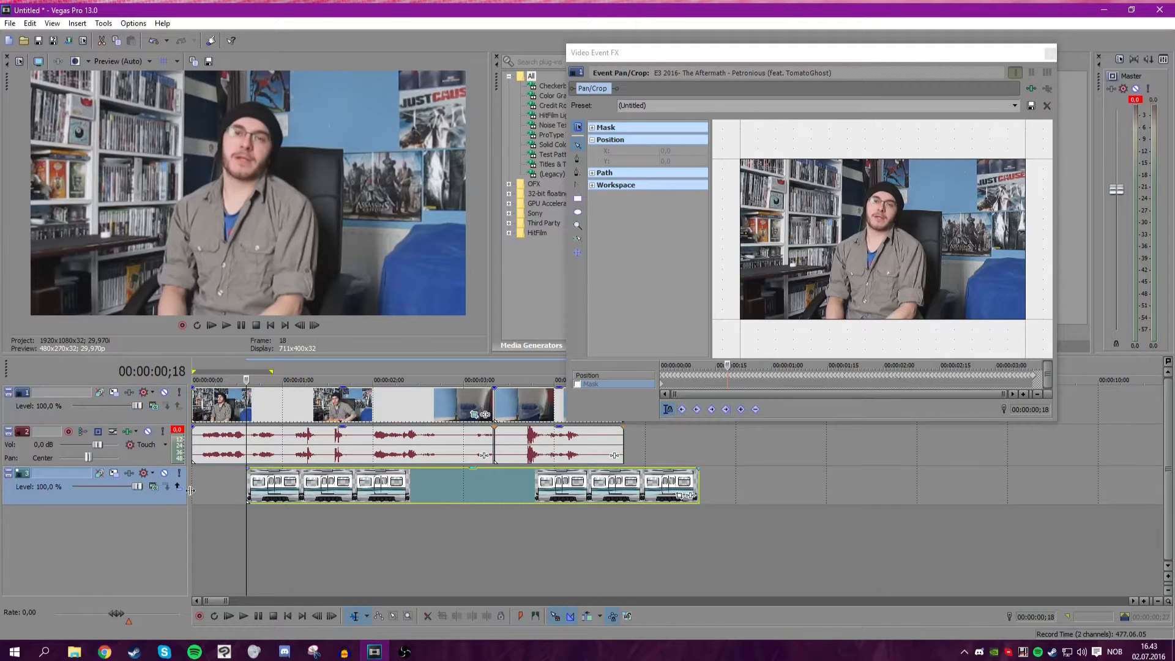
Close the Pan/Crop window and move the train track above the webcam track.
{"action": "left_click", "coordinate": [1050, 53]}
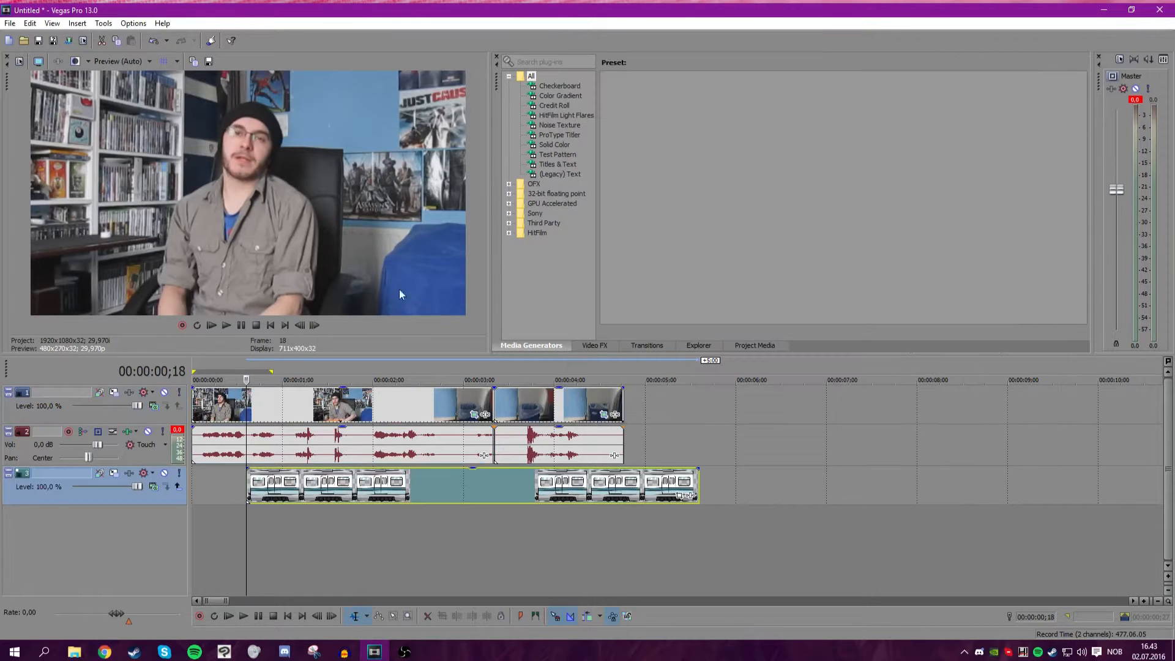
{"action": "left_click_drag", "start_coordinate": [89, 493], "coordinate": [101, 379]}
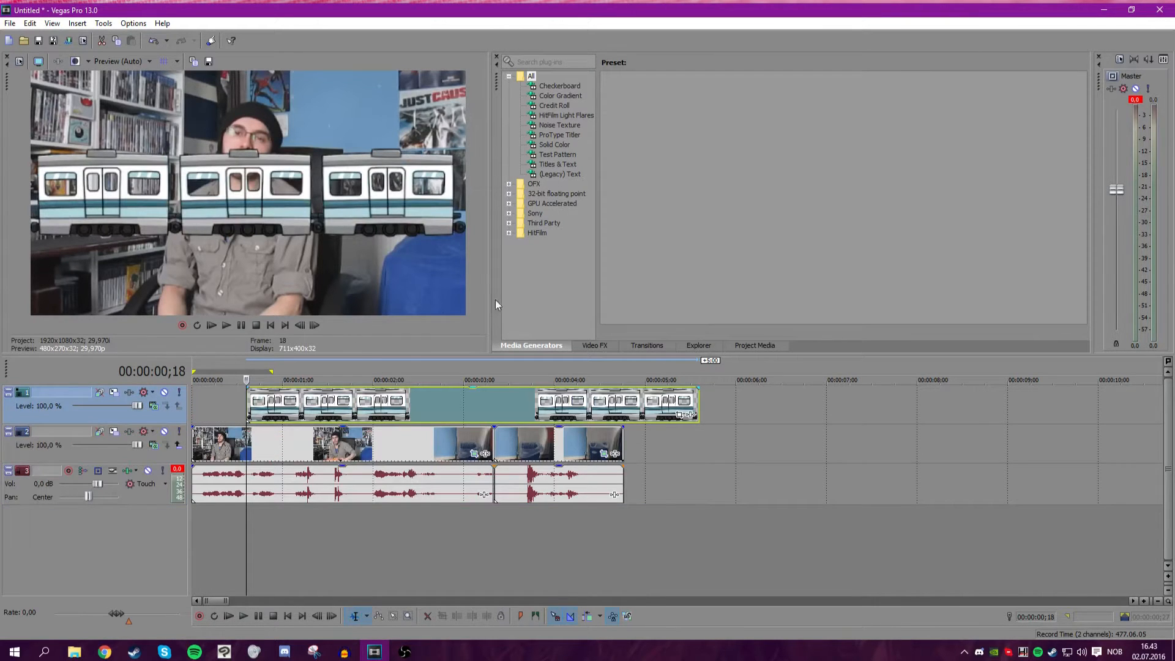
Move the train clip to the project start and trim its end to line up with the webcam clip.
{"action": "left_click", "coordinate": [193, 402]}
{"action": "left_click_drag", "start_coordinate": [250, 402], "coordinate": [194, 402]}
{"action": "left_click_drag", "start_coordinate": [642, 406], "coordinate": [623, 407]}
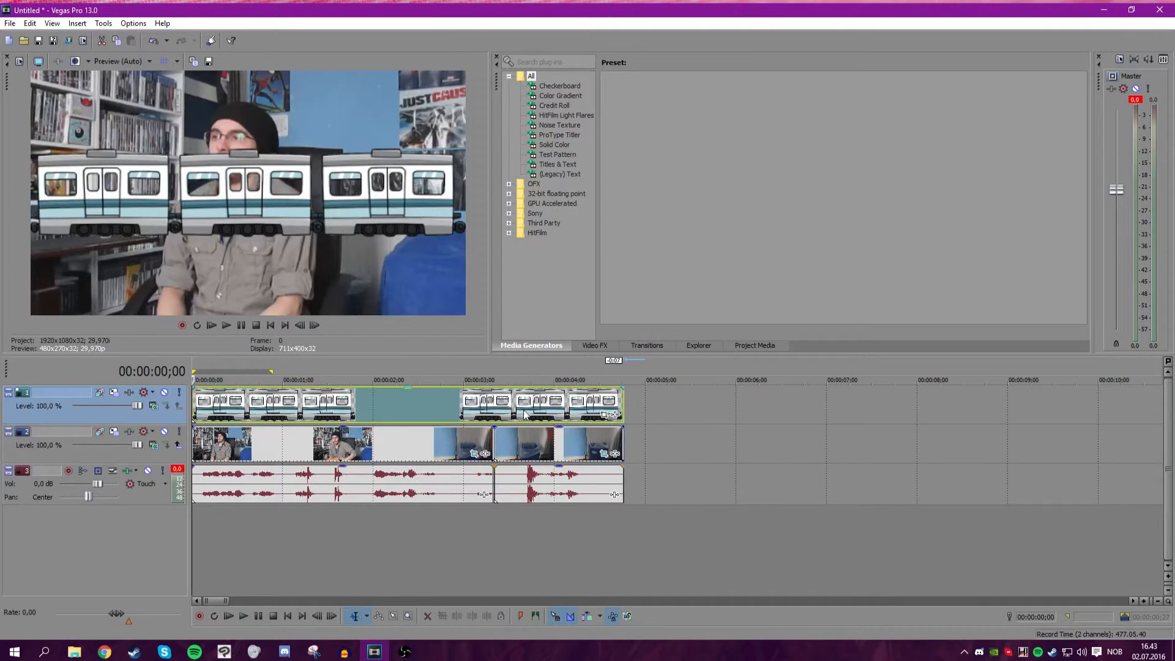
Open Event Pan/Crop for the train clip and apply Match Output Aspect to its frame.
{"action": "left_click", "coordinate": [614, 414]}
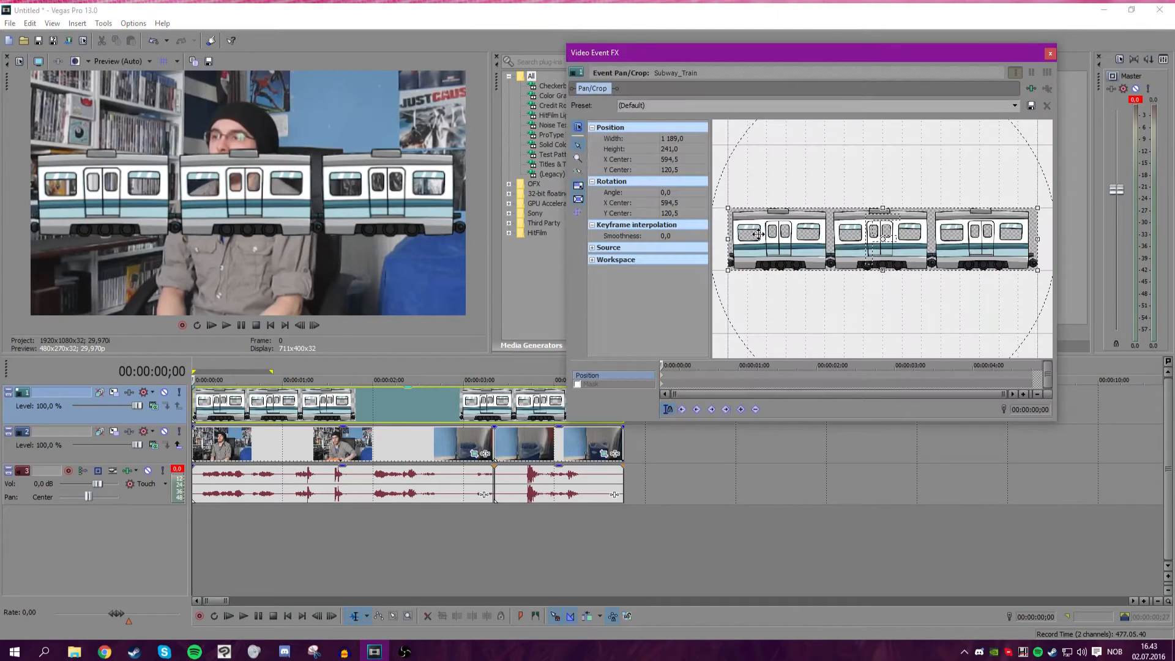
{"action": "left_click_drag", "start_coordinate": [868, 211], "coordinate": [858, 238]}
{"action": "right_click", "coordinate": [820, 179]}
{"action": "left_click", "coordinate": [798, 232]}
{"action": "mouse_move", "coordinate": [785, 234]}
{"action": "left_mouse_down"}
{"action": "mouse_move", "coordinate": [795, 197]}
{"action": "mouse_move", "coordinate": [798, 254]}
{"action": "mouse_move", "coordinate": [792, 235]}
{"action": "left_mouse_up"}
{"action": "right_click", "coordinate": [768, 150]}
{"action": "left_click", "coordinate": [814, 137]}
{"action": "left_click_drag", "start_coordinate": [868, 215], "coordinate": [863, 255]}
{"action": "right_click", "coordinate": [890, 150]}
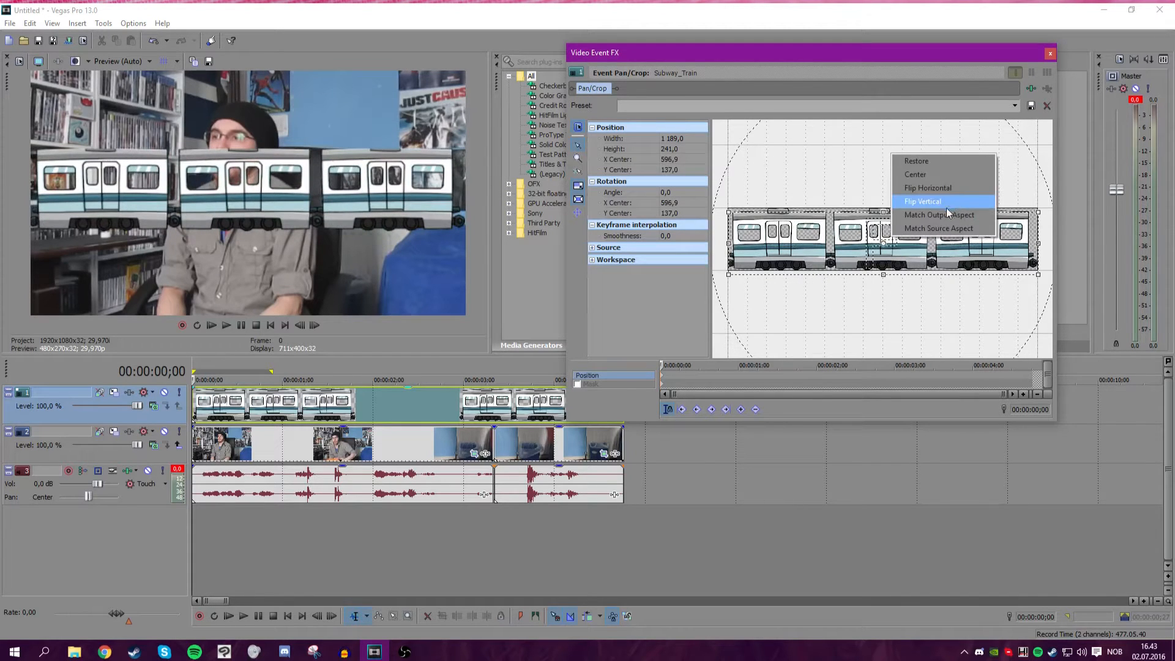
{"action": "left_click", "coordinate": [963, 215]}
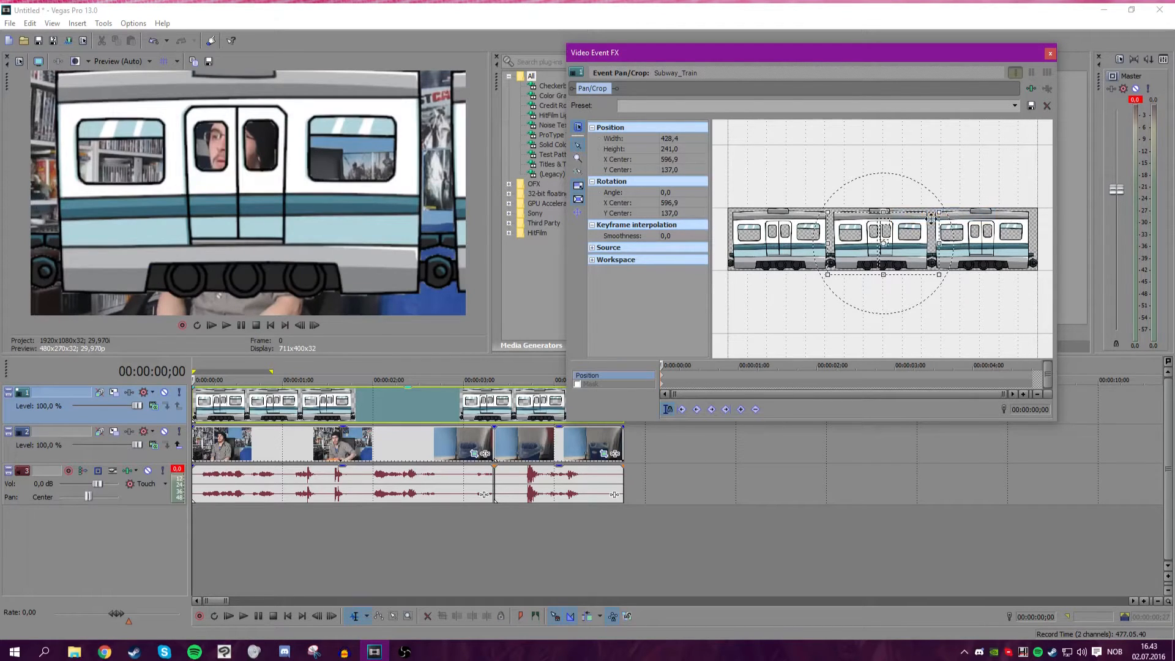
Scale the train's crop frame to about 1317.6 by 741.2.
{"action": "mouse_move", "coordinate": [940, 244]}
{"action": "left_mouse_down"}
{"action": "mouse_move", "coordinate": [957, 348]}
{"action": "mouse_move", "coordinate": [953, 175]}
{"action": "mouse_move", "coordinate": [950, 233]}
{"action": "left_mouse_up"}
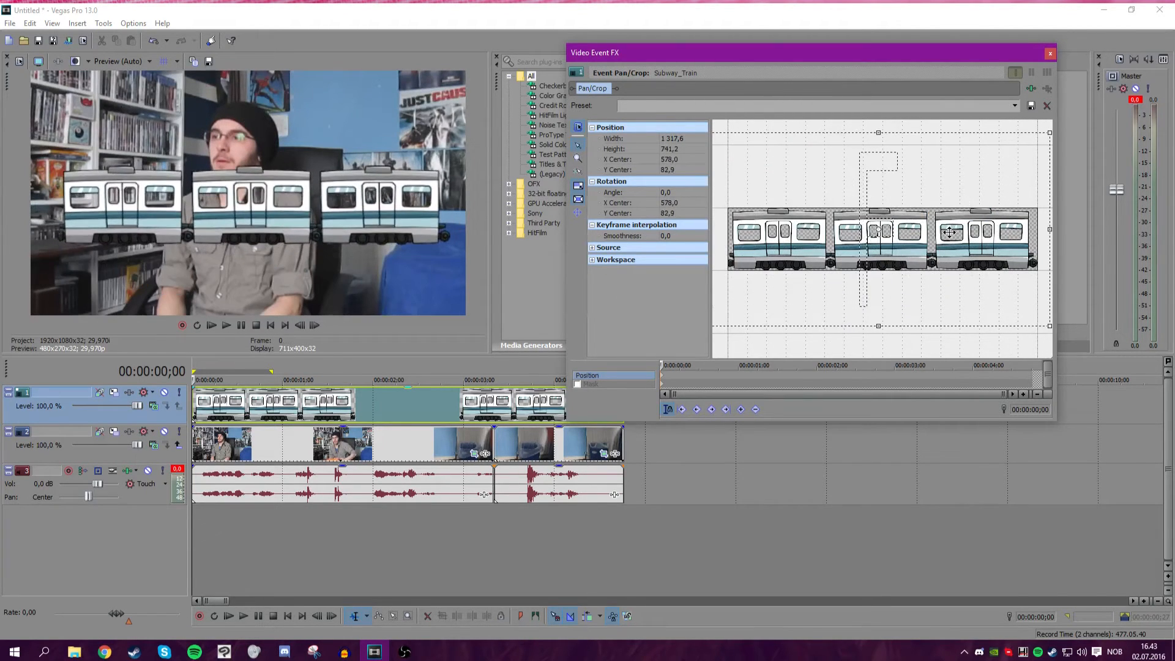
{"action": "scroll", "coordinate": [946, 234], "scroll_direction": "down", "scroll_amount": 3}
{"action": "left_click_drag", "start_coordinate": [834, 243], "coordinate": [835, 244]}
{"action": "scroll", "coordinate": [687, 373], "scroll_direction": "up", "scroll_amount": 2}
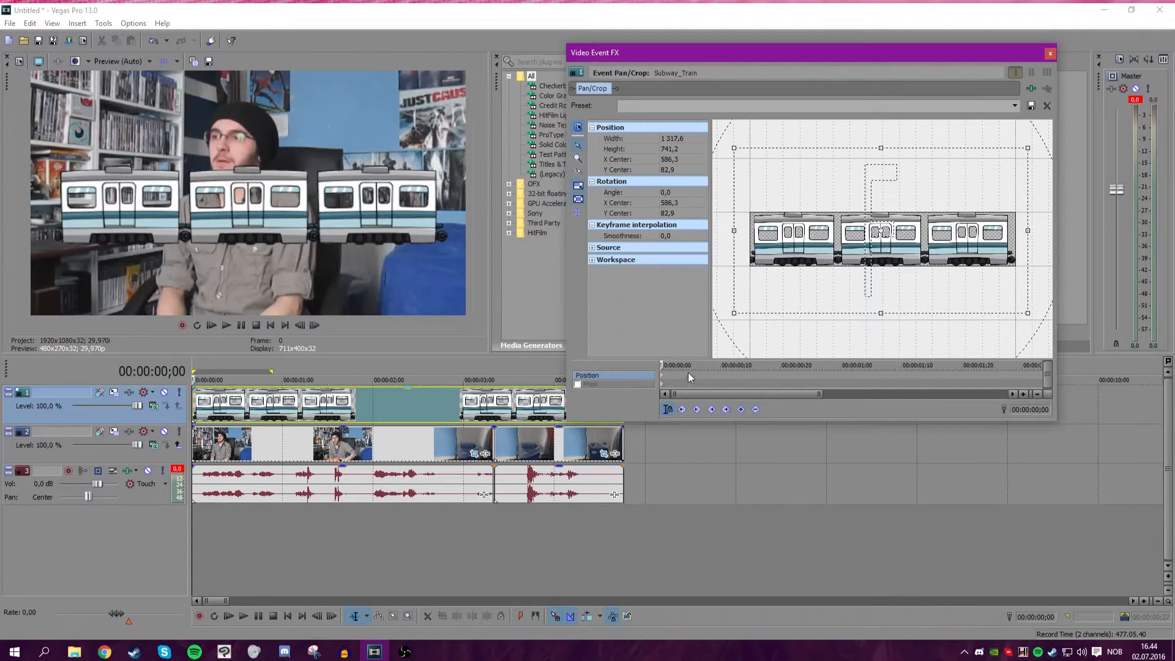
Add jitter keyframes to the train's crop frame by nudging its position on each of the first seven frames.
{"action": "left_click", "coordinate": [667, 369]}
{"action": "left_click_drag", "start_coordinate": [811, 259], "coordinate": [811, 258]}
{"action": "left_click", "coordinate": [681, 367]}
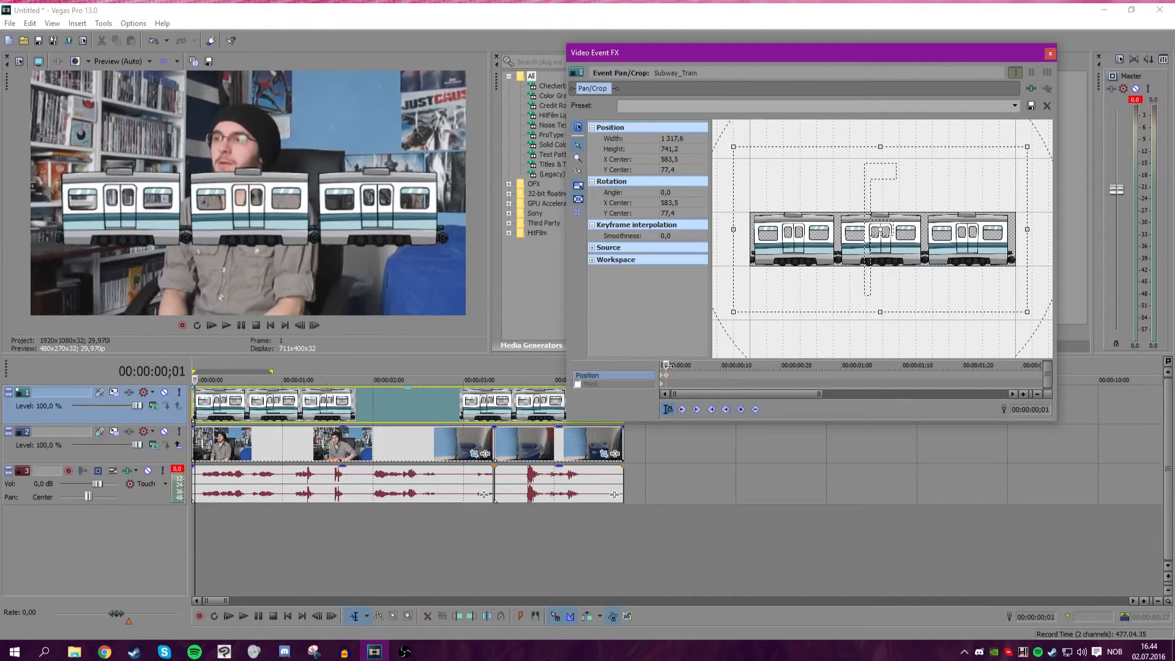
{"action": "mouse_move", "coordinate": [771, 238]}
{"action": "left_mouse_down"}
{"action": "mouse_move", "coordinate": [804, 255]}
{"action": "mouse_move", "coordinate": [779, 285]}
{"action": "mouse_move", "coordinate": [789, 247]}
{"action": "left_mouse_up"}
{"action": "left_click", "coordinate": [679, 365]}
{"action": "left_click", "coordinate": [685, 365]}
{"action": "left_click", "coordinate": [690, 366]}
{"action": "left_click", "coordinate": [696, 366]}
{"action": "left_click", "coordinate": [702, 366]}
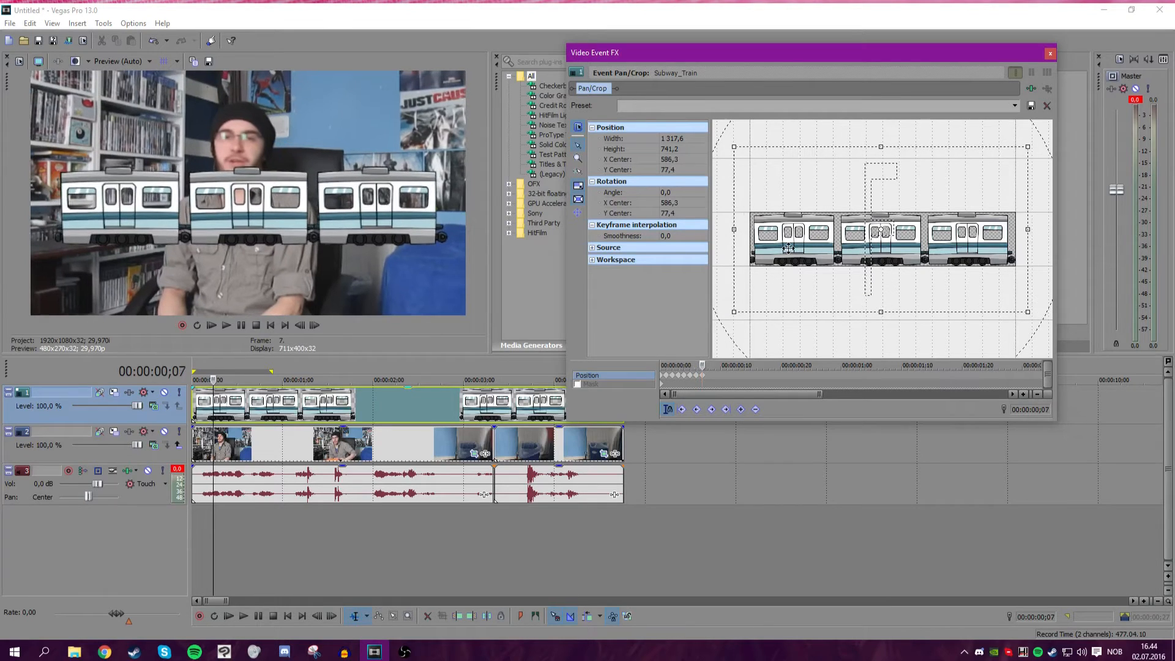
{"action": "mouse_move", "coordinate": [703, 365]}
{"action": "left_mouse_down"}
{"action": "mouse_move", "coordinate": [659, 364]}
{"action": "mouse_move", "coordinate": [704, 365]}
{"action": "left_mouse_up"}
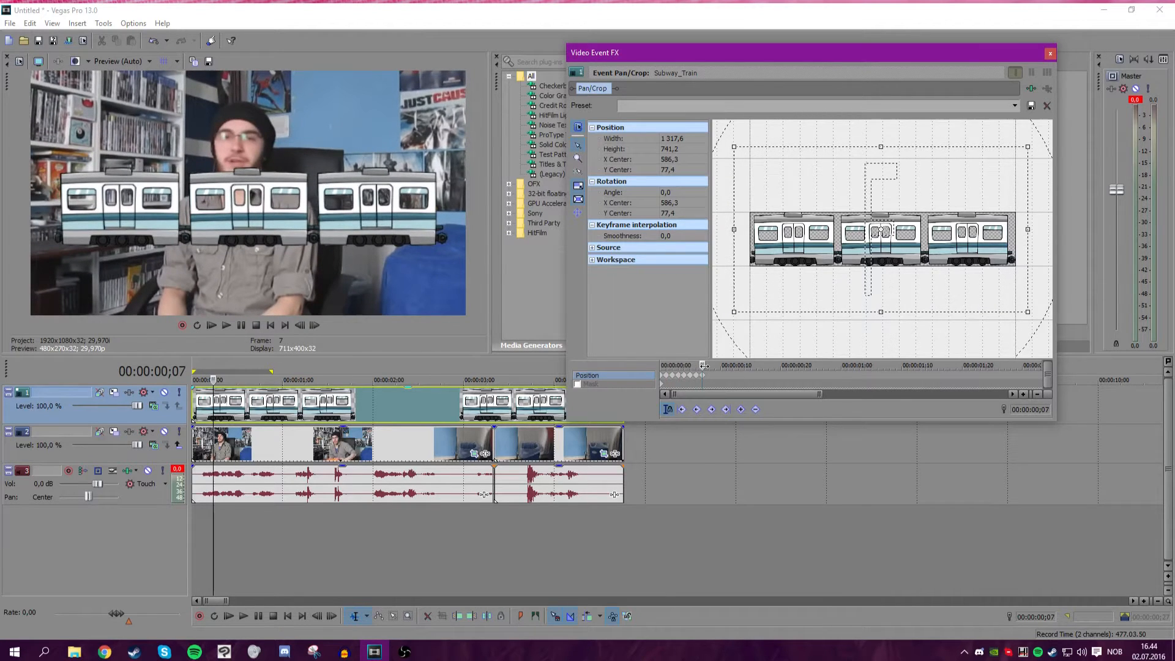
Continue the train's jitter by nudging its crop frame on frames 8, 9 and 10.
{"action": "left_click", "coordinate": [708, 376]}
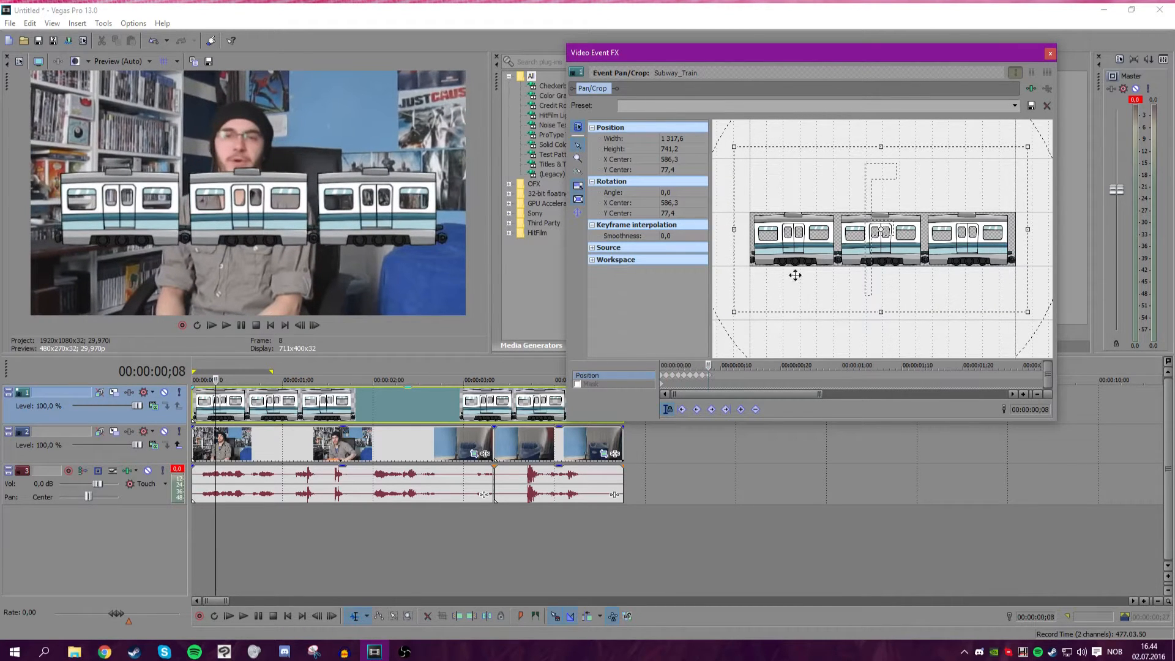
{"action": "left_click_drag", "start_coordinate": [798, 264], "coordinate": [796, 266]}
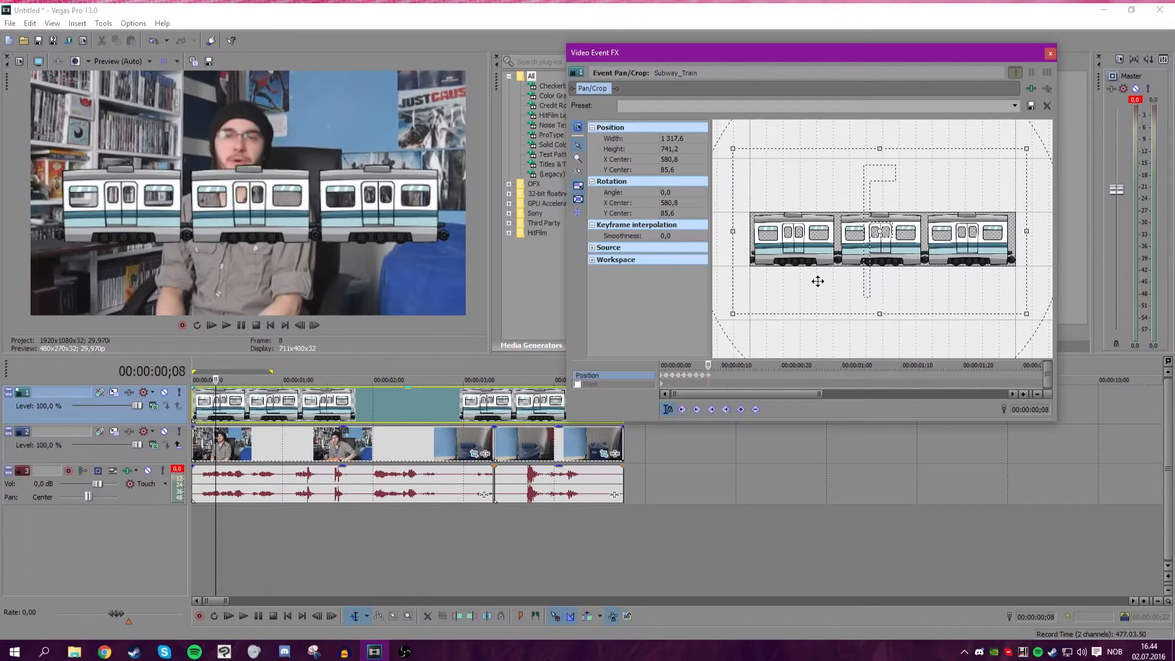
{"action": "left_click", "coordinate": [715, 366]}
{"action": "left_click_drag", "start_coordinate": [783, 251], "coordinate": [784, 251]}
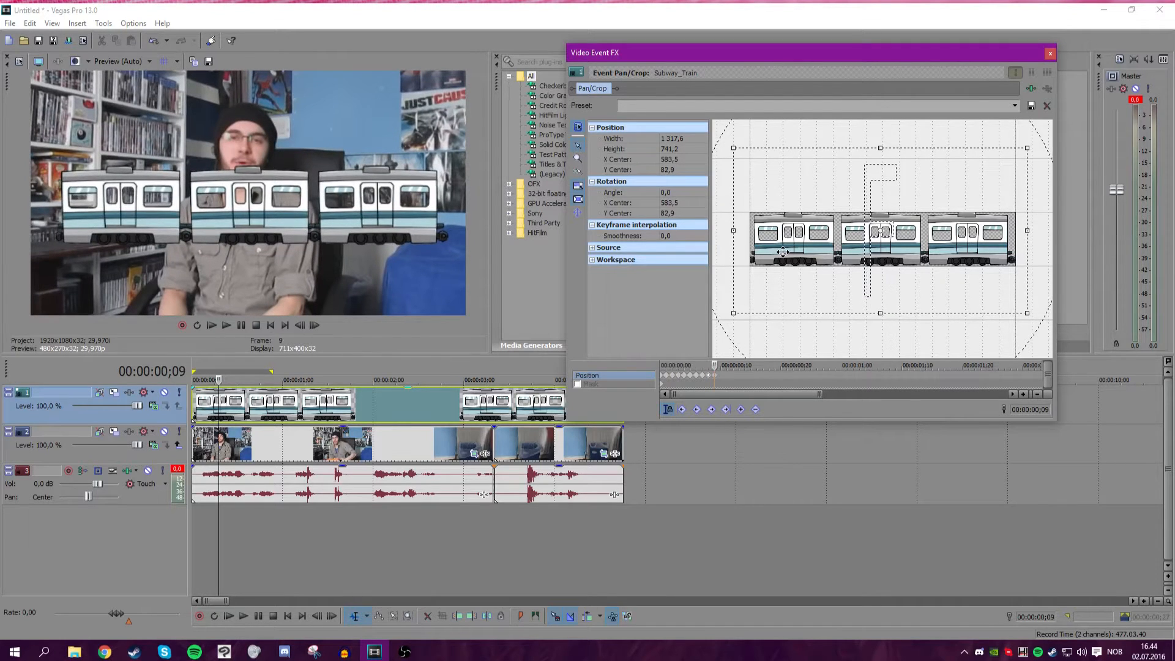
{"action": "left_click", "coordinate": [718, 365]}
{"action": "left_click_drag", "start_coordinate": [802, 284], "coordinate": [804, 285]}
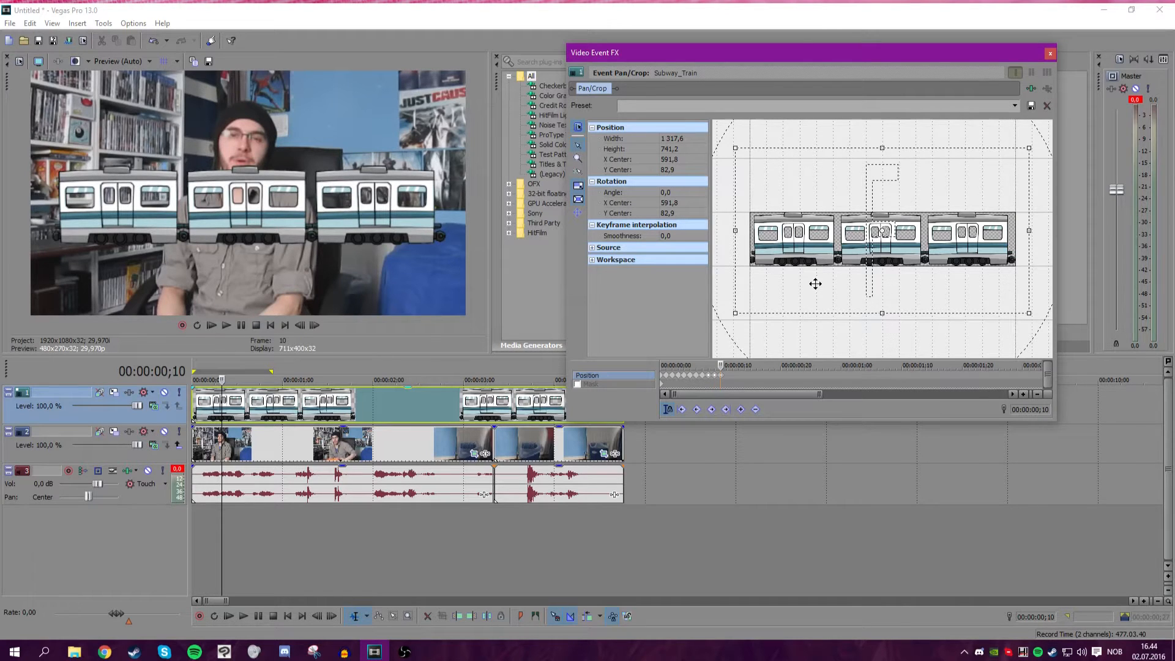
Copy the train's jitter keyframes and paste them repeatedly to extend the shake along the clip.
{"action": "left_click_drag", "start_coordinate": [721, 365], "coordinate": [678, 364]}
{"action": "left_click", "coordinate": [666, 375]}
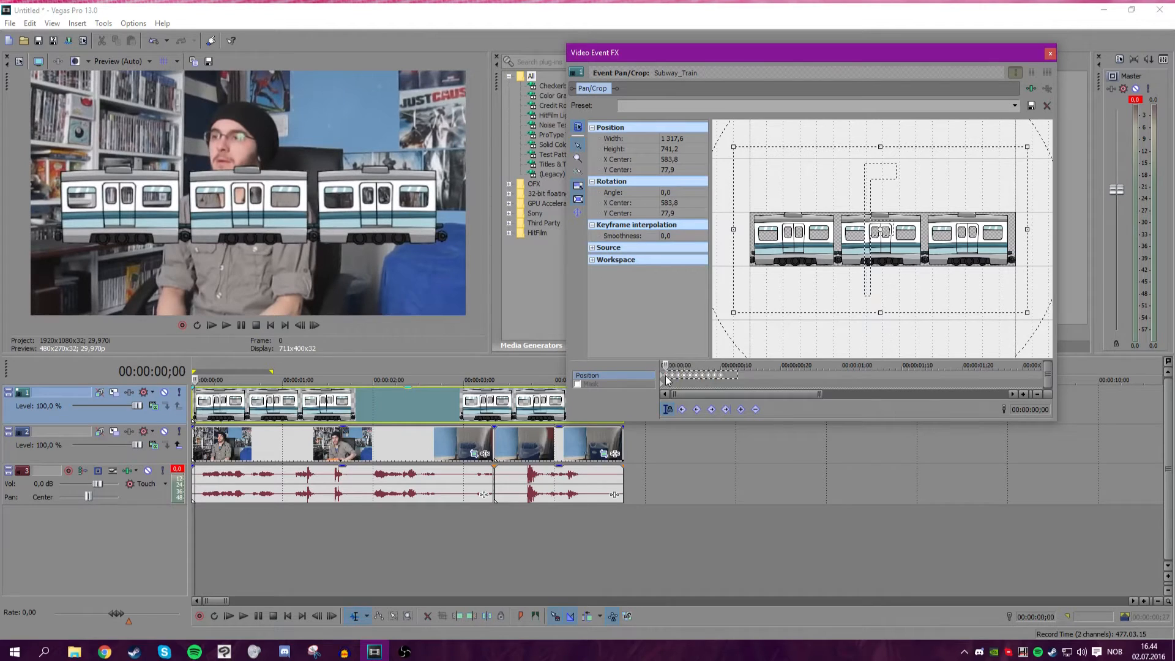
{"action": "left_click", "coordinate": [763, 376], "text": "shift"}
{"action": "key", "text": "ctrl+c"}
{"action": "left_click", "coordinate": [786, 376]}
{"action": "key", "text": "ctrl+v"}
{"action": "left_click", "coordinate": [670, 375]}
{"action": "left_click", "coordinate": [664, 375]}
{"action": "left_click_drag", "start_coordinate": [783, 383], "coordinate": [793, 384]}
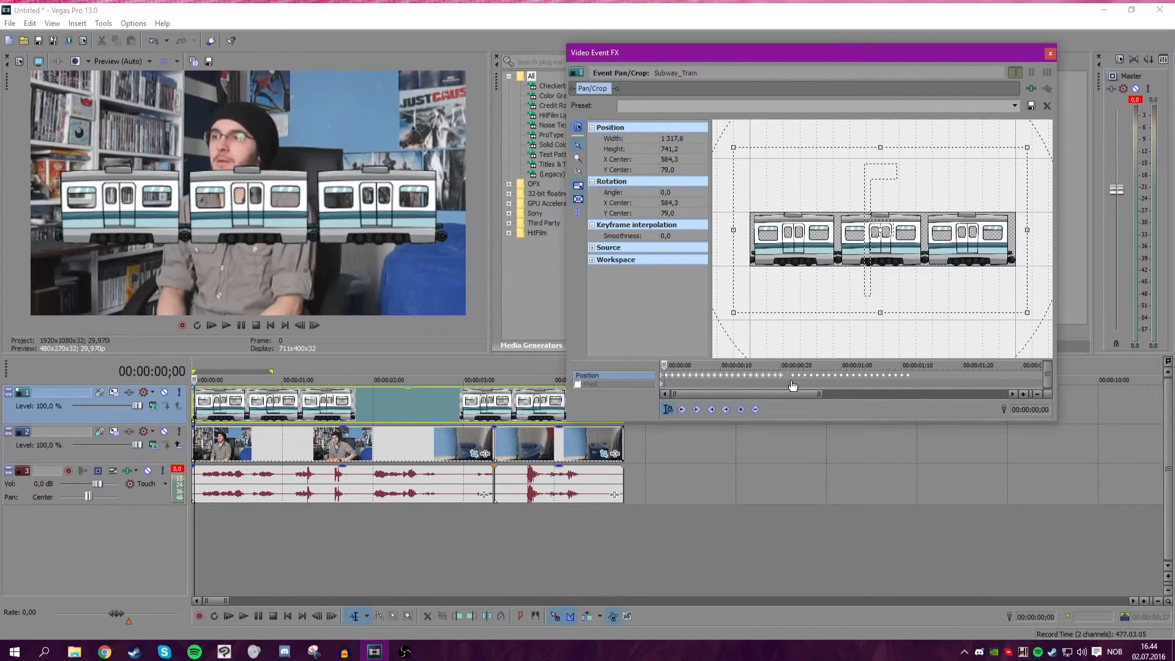
{"action": "left_click", "coordinate": [787, 377]}
{"action": "left_click", "coordinate": [663, 365]}
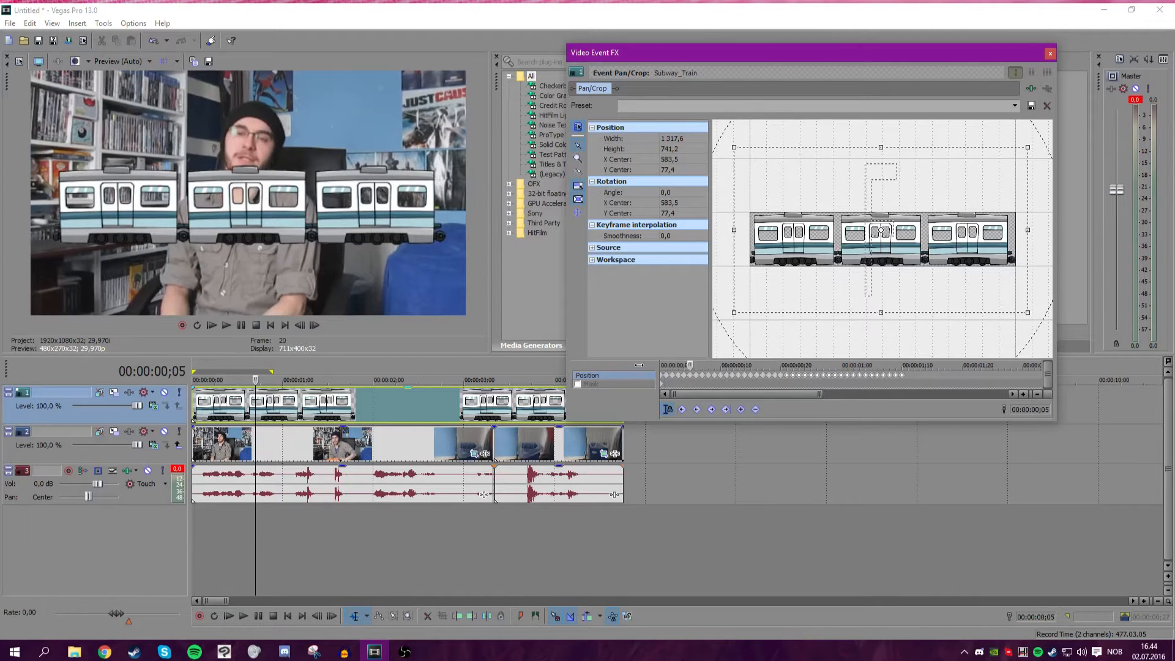
{"action": "left_click_drag", "start_coordinate": [934, 376], "coordinate": [790, 377]}
{"action": "scroll", "coordinate": [663, 379], "scroll_direction": "down", "scroll_amount": 5}
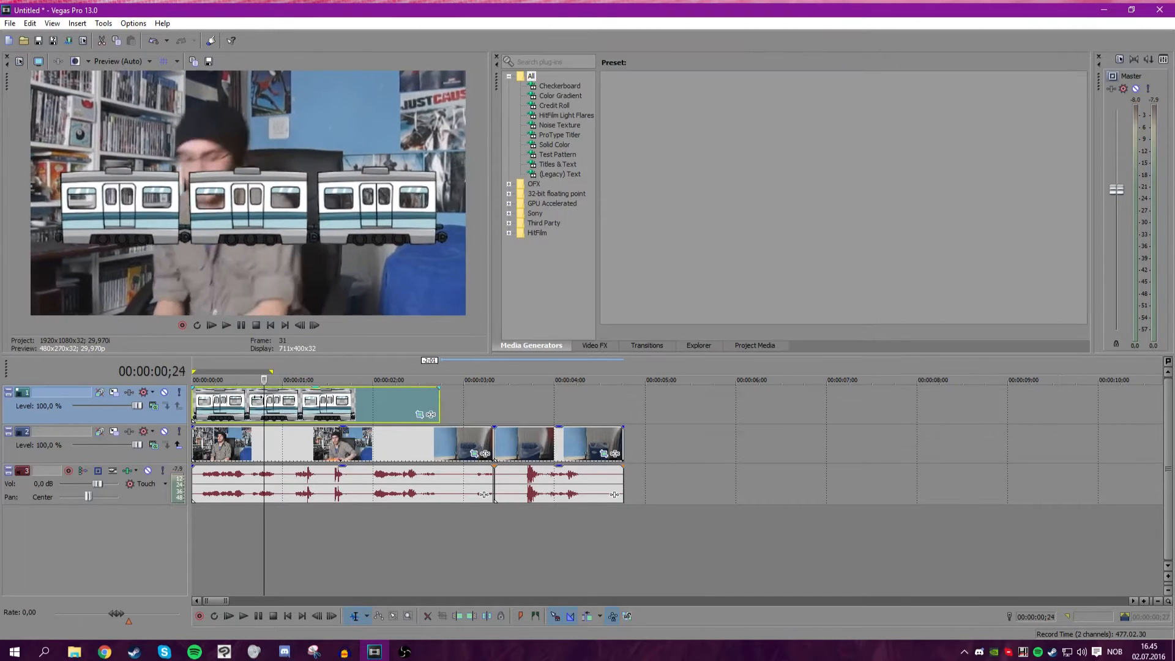
Open Track Motion for the train track and return the cursor to the start.
{"action": "key", "text": "Left"}
{"action": "key", "text": "Left"}
{"action": "key", "text": "Left"}
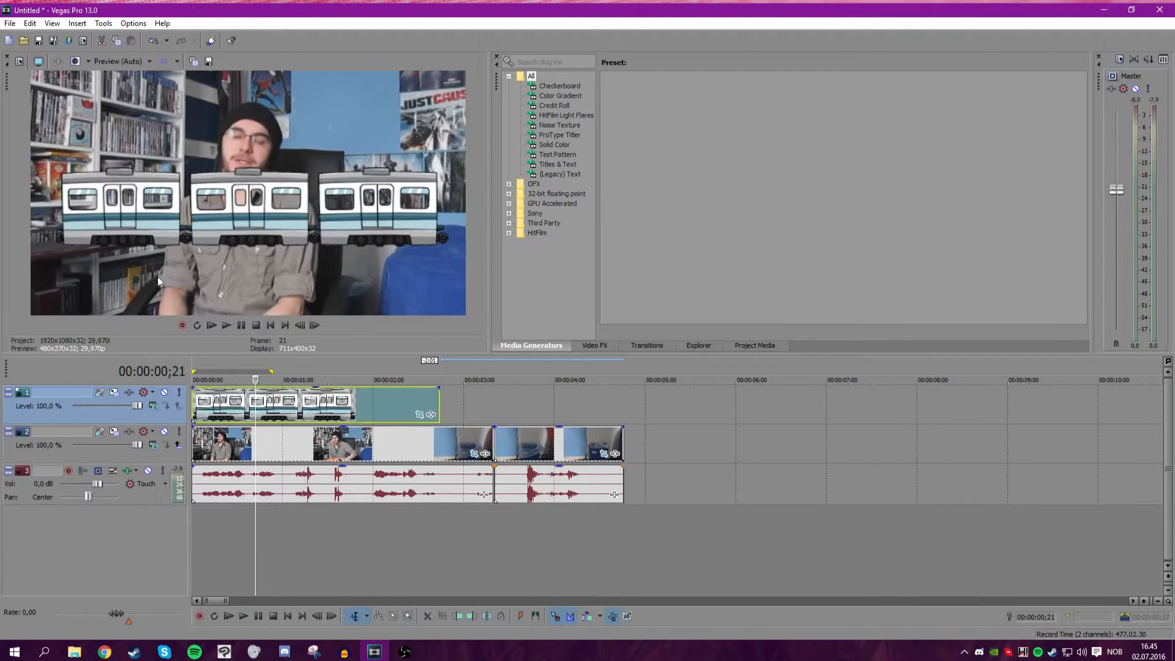
{"action": "left_click", "coordinate": [115, 393]}
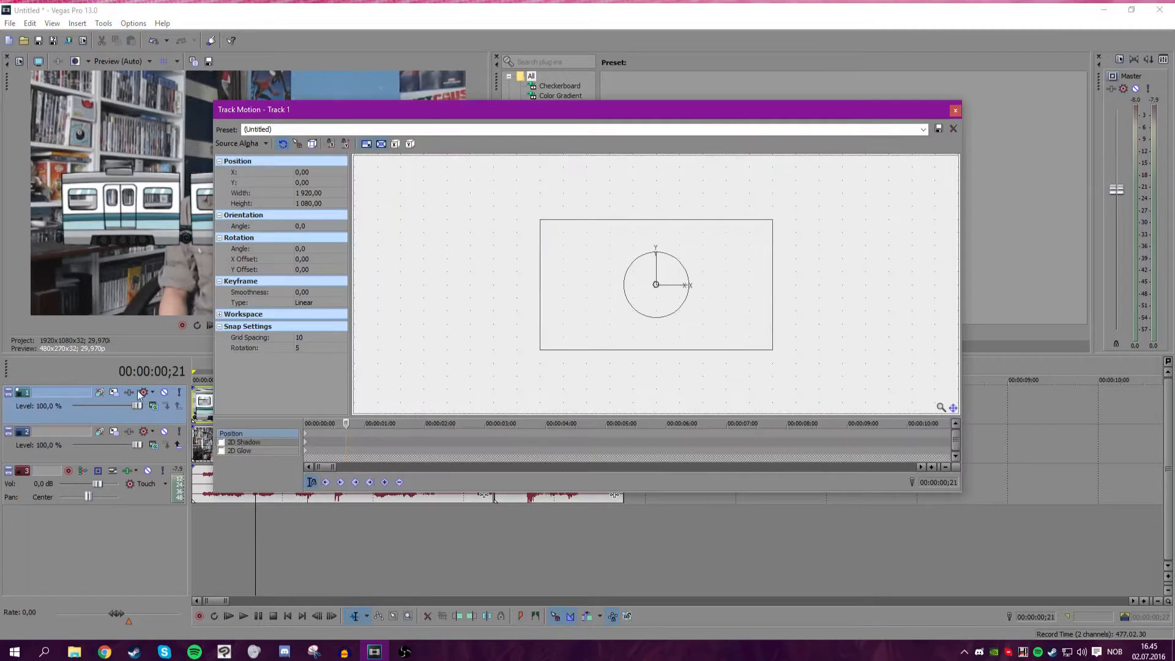
{"action": "left_click_drag", "start_coordinate": [219, 109], "coordinate": [595, 66]}
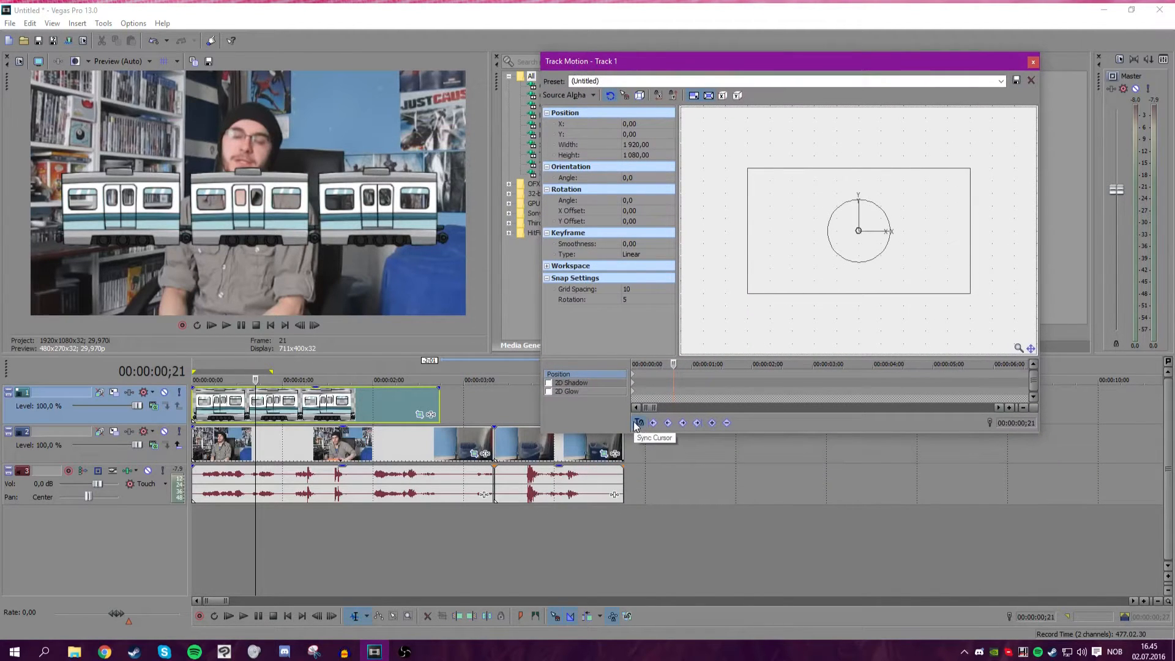
{"action": "left_click_drag", "start_coordinate": [673, 364], "coordinate": [632, 365]}
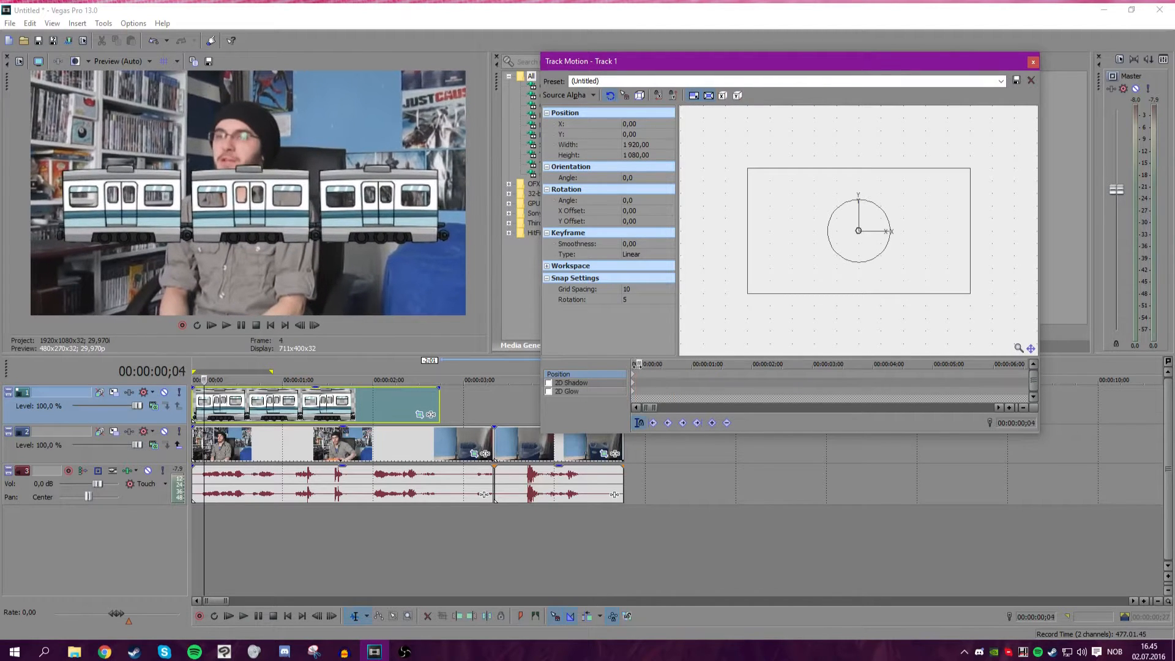
{"action": "left_click", "coordinate": [474, 453]}
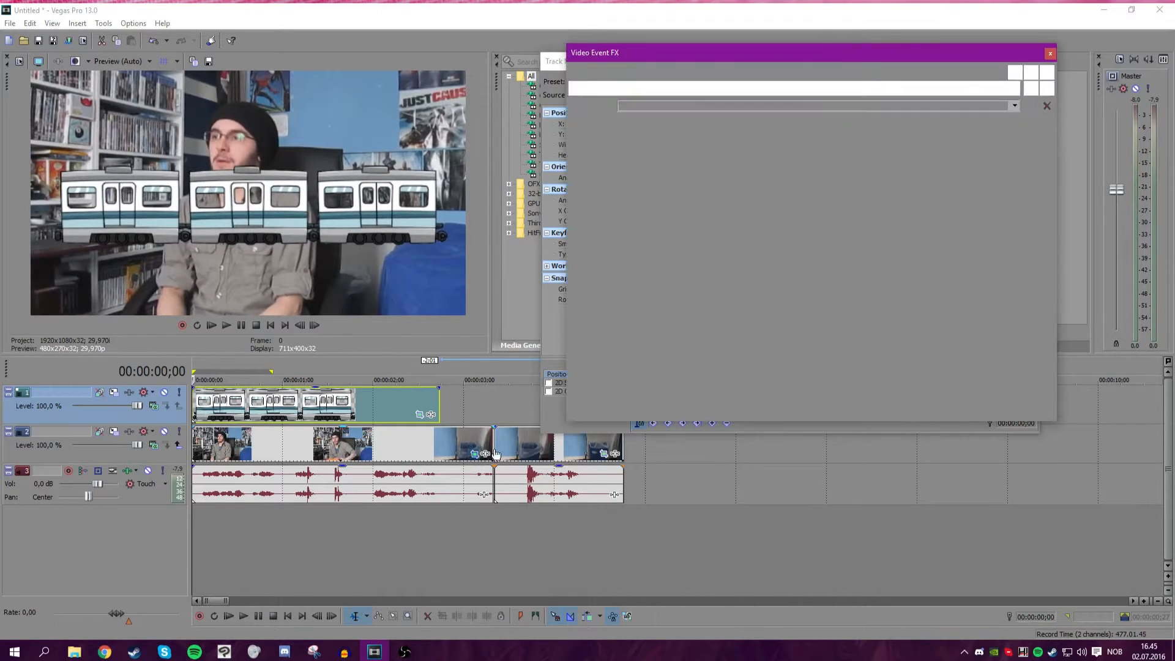
{"action": "left_click_drag", "start_coordinate": [714, 60], "coordinate": [296, 116]}
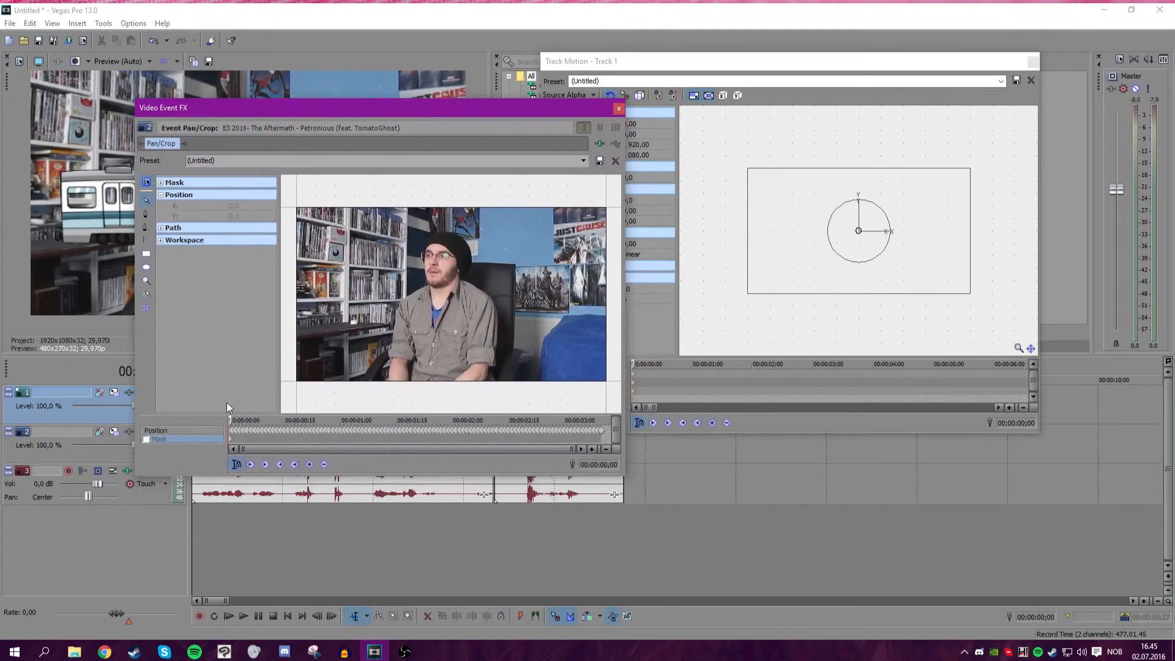
{"action": "left_click", "coordinate": [189, 428]}
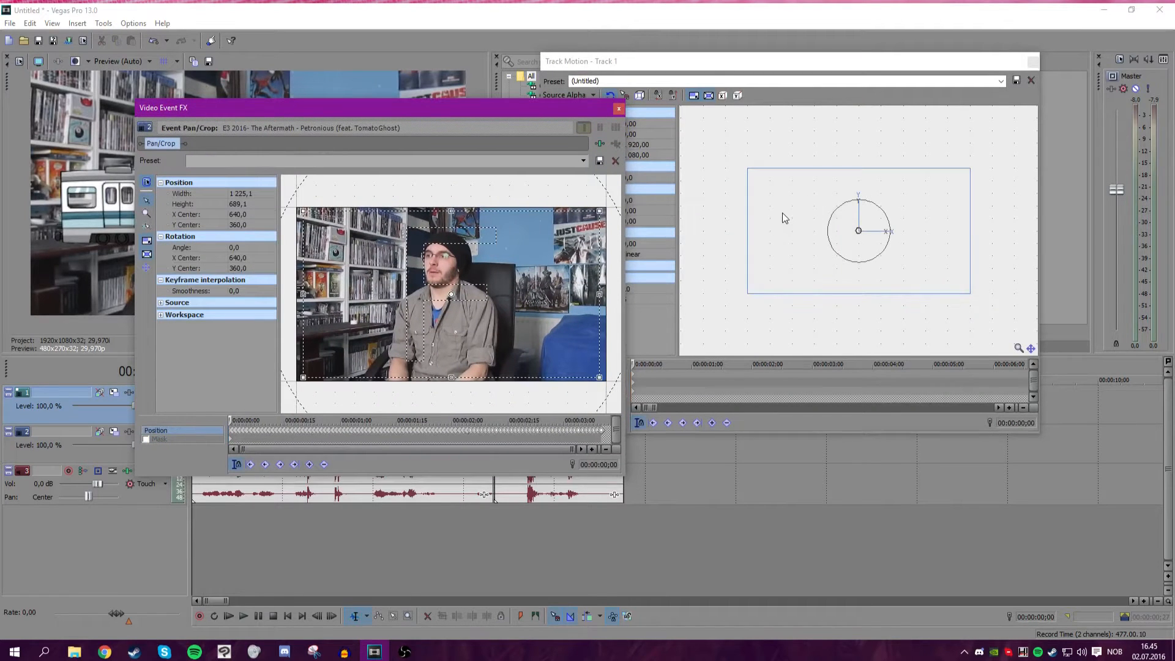
{"action": "left_click_drag", "start_coordinate": [784, 203], "coordinate": [783, 196]}
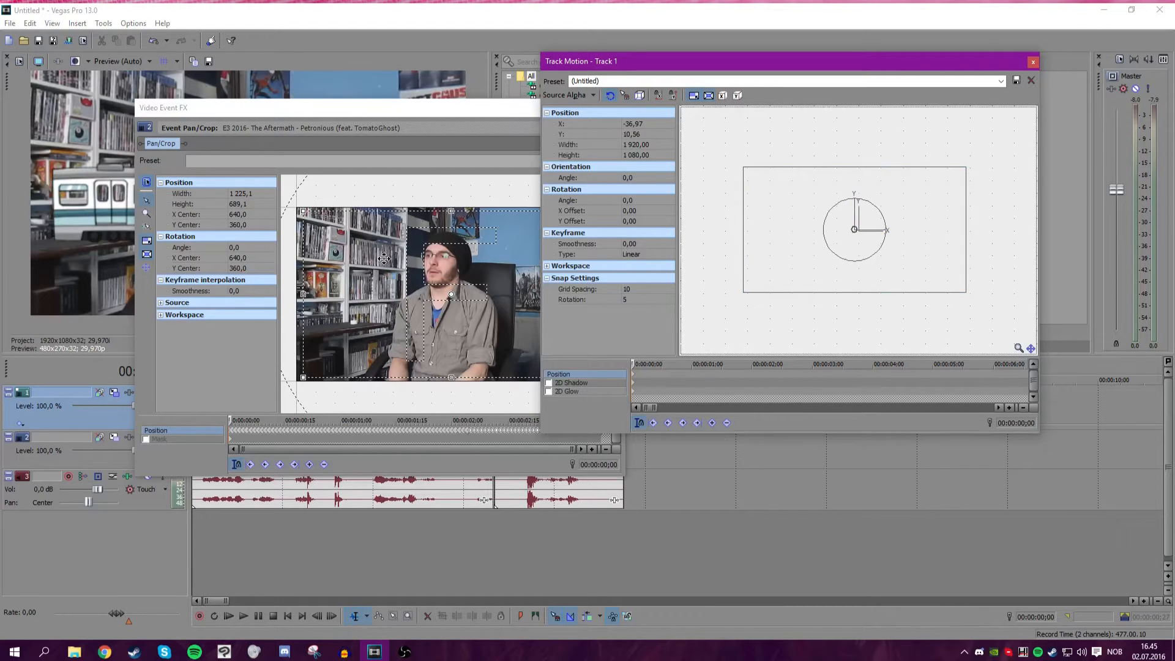
{"action": "left_click", "coordinate": [337, 110]}
{"action": "left_click_drag", "start_coordinate": [338, 110], "coordinate": [367, 93]}
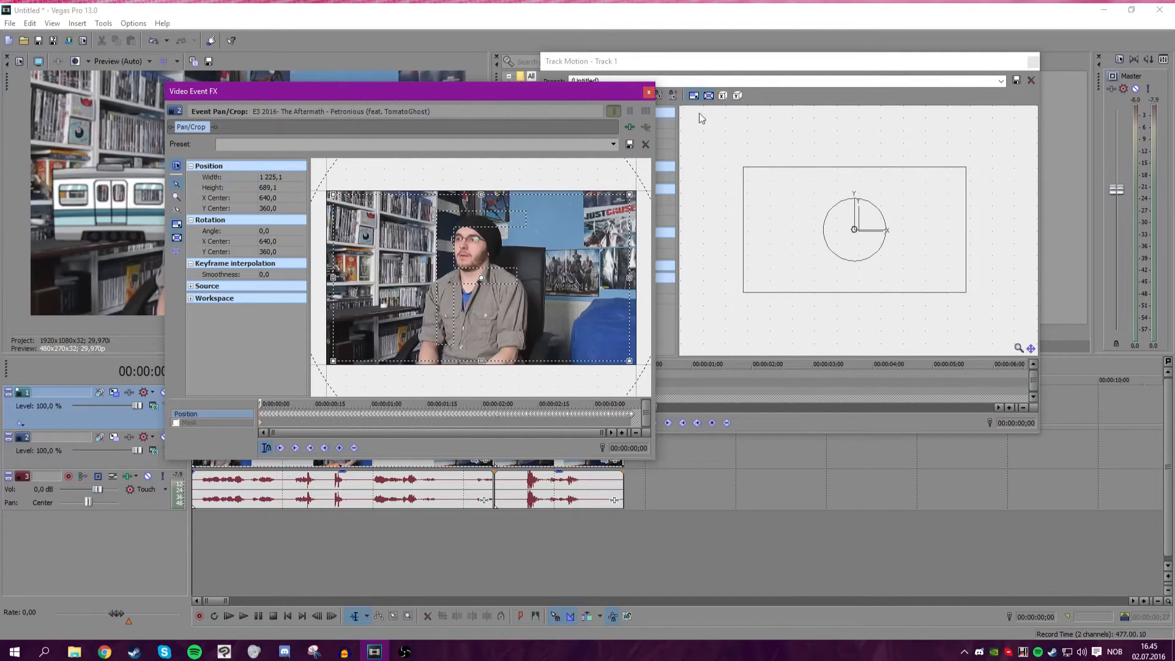
{"action": "left_click", "coordinate": [648, 93]}
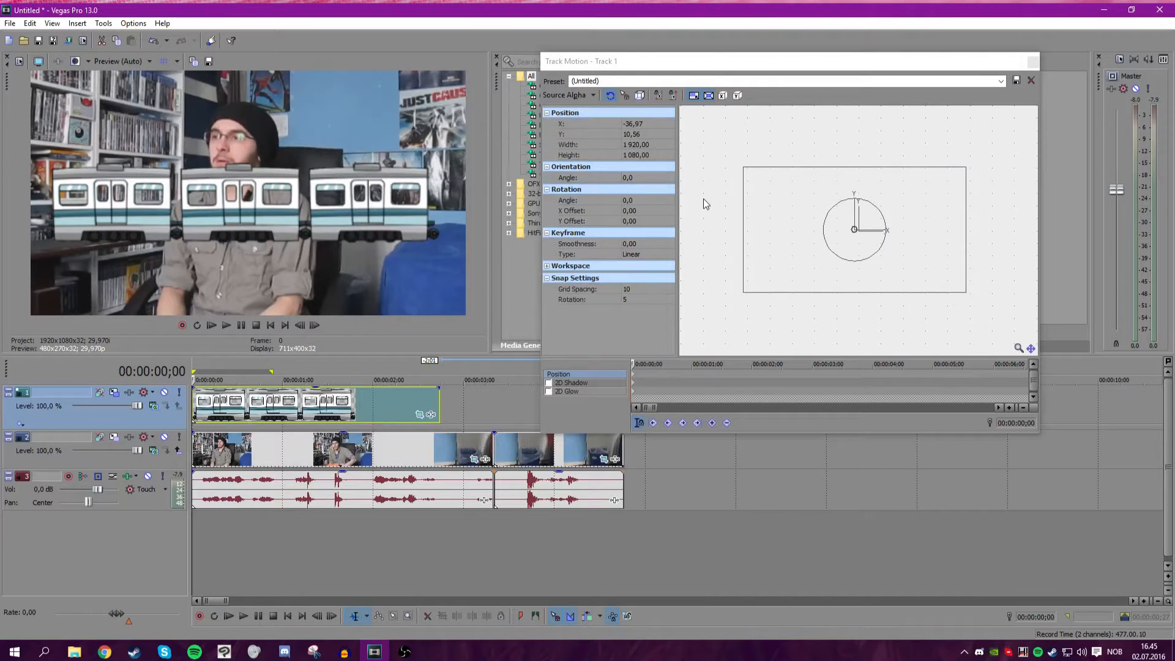
Shrink the train's track motion frame to about 1835 by 1032 and animate it from off-screen right to off-screen left by about 2 seconds.
{"action": "left_click_drag", "start_coordinate": [743, 167], "coordinate": [748, 170]}
{"action": "mouse_move", "coordinate": [765, 223]}
{"action": "left_mouse_down"}
{"action": "mouse_move", "coordinate": [772, 214]}
{"action": "mouse_move", "coordinate": [798, 263]}
{"action": "mouse_move", "coordinate": [770, 247]}
{"action": "mouse_move", "coordinate": [765, 233]}
{"action": "mouse_move", "coordinate": [801, 265]}
{"action": "mouse_move", "coordinate": [761, 219]}
{"action": "left_mouse_up"}
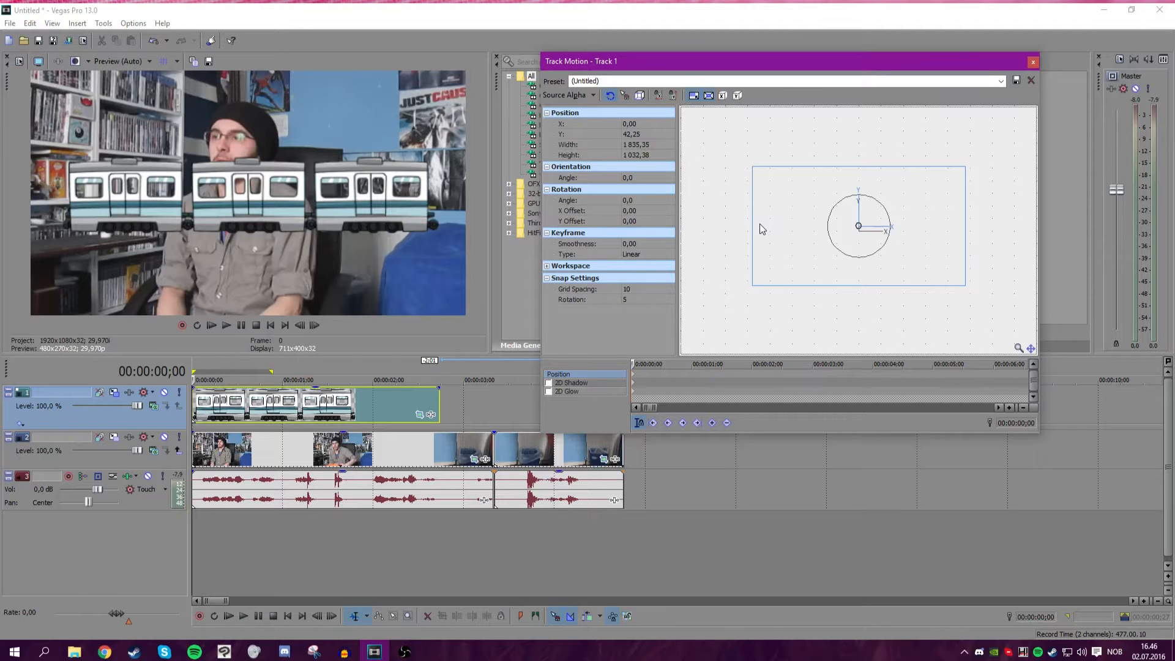
{"action": "left_click_drag", "start_coordinate": [772, 198], "coordinate": [995, 282]}
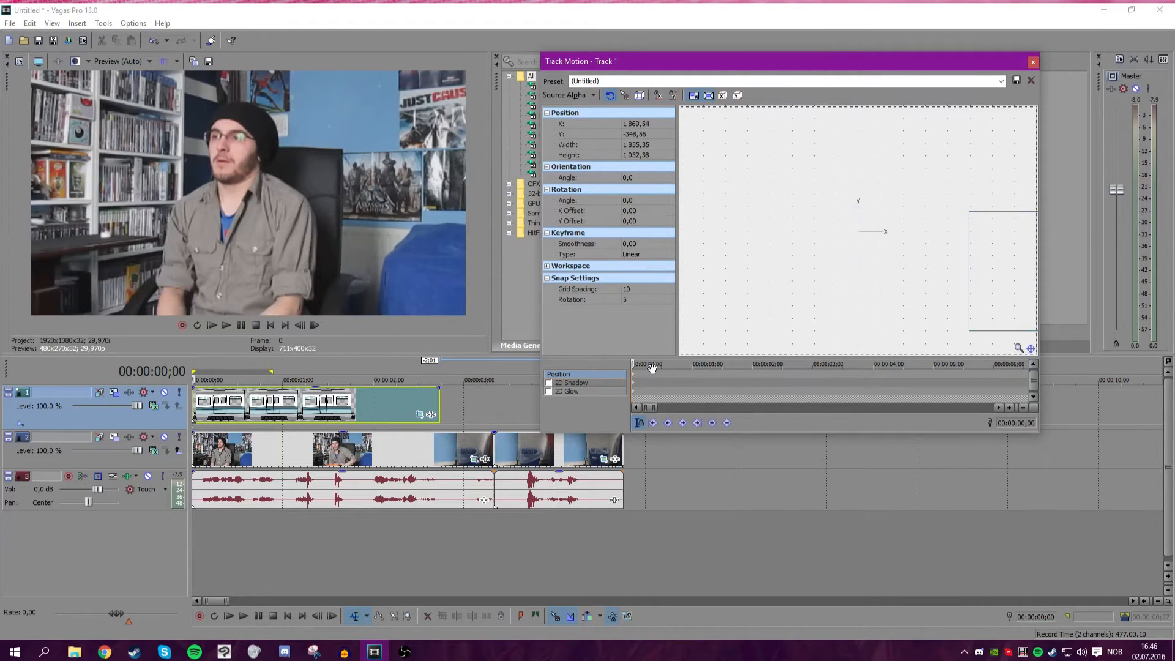
{"action": "left_click", "coordinate": [395, 405]}
{"action": "left_click_drag", "start_coordinate": [971, 296], "coordinate": [523, 295]}
{"action": "left_click_drag", "start_coordinate": [396, 440], "coordinate": [191, 434]}
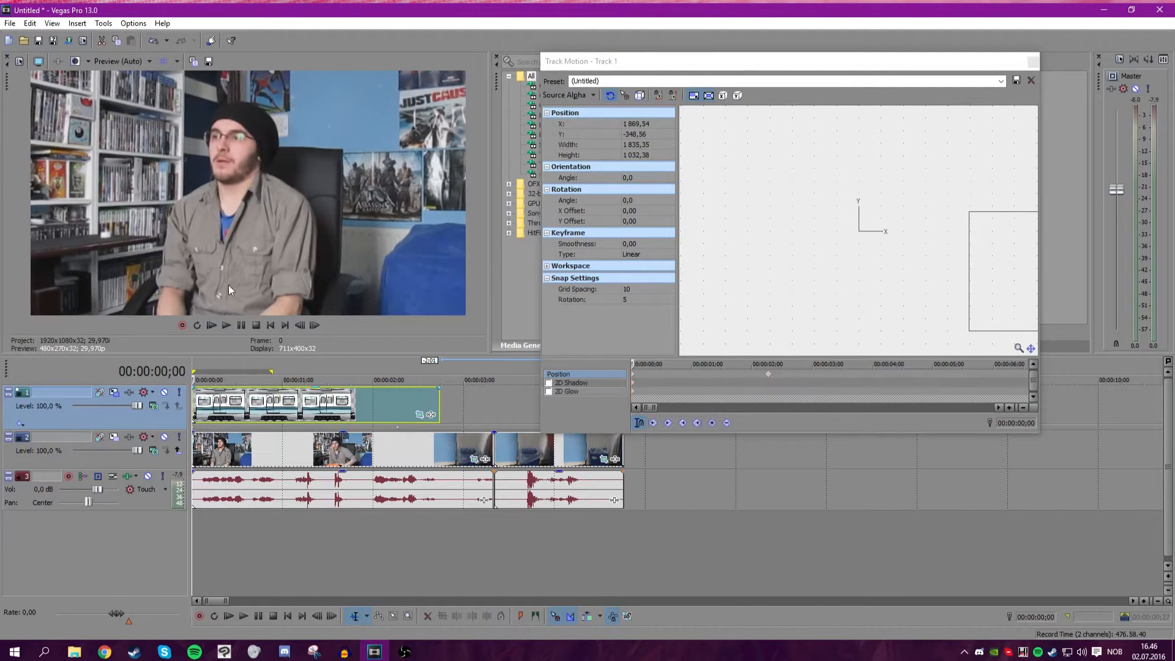
Play back the preview to check the train's movement across the webcam shot.
{"action": "left_click", "coordinate": [226, 325]}
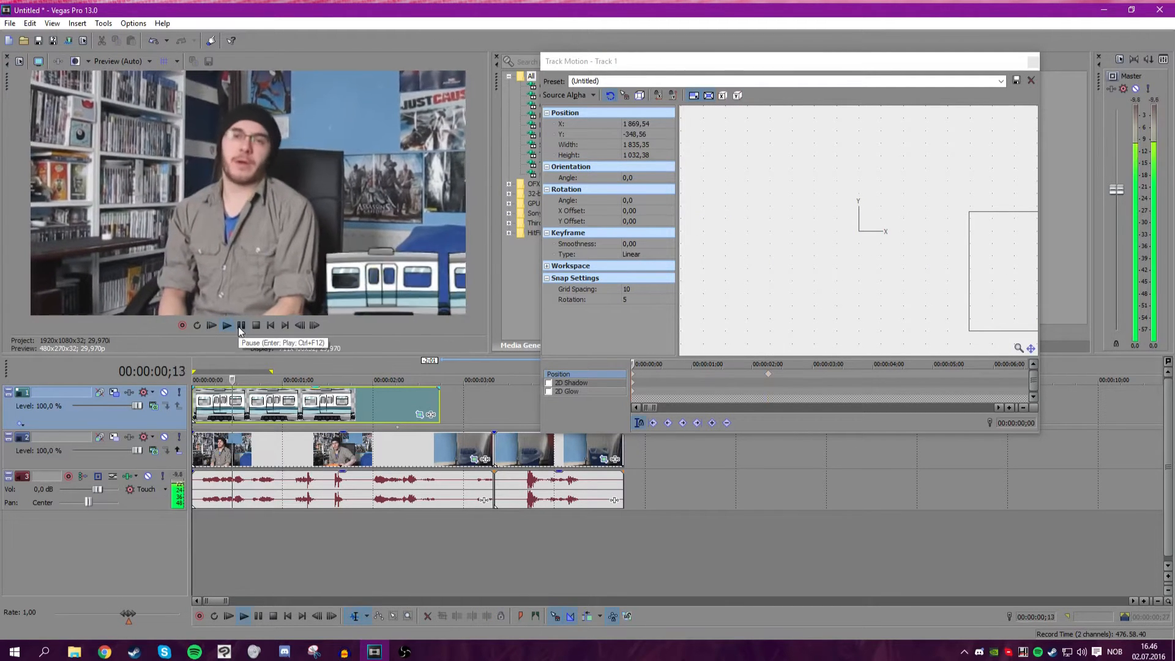
{"action": "left_click", "coordinate": [238, 326]}
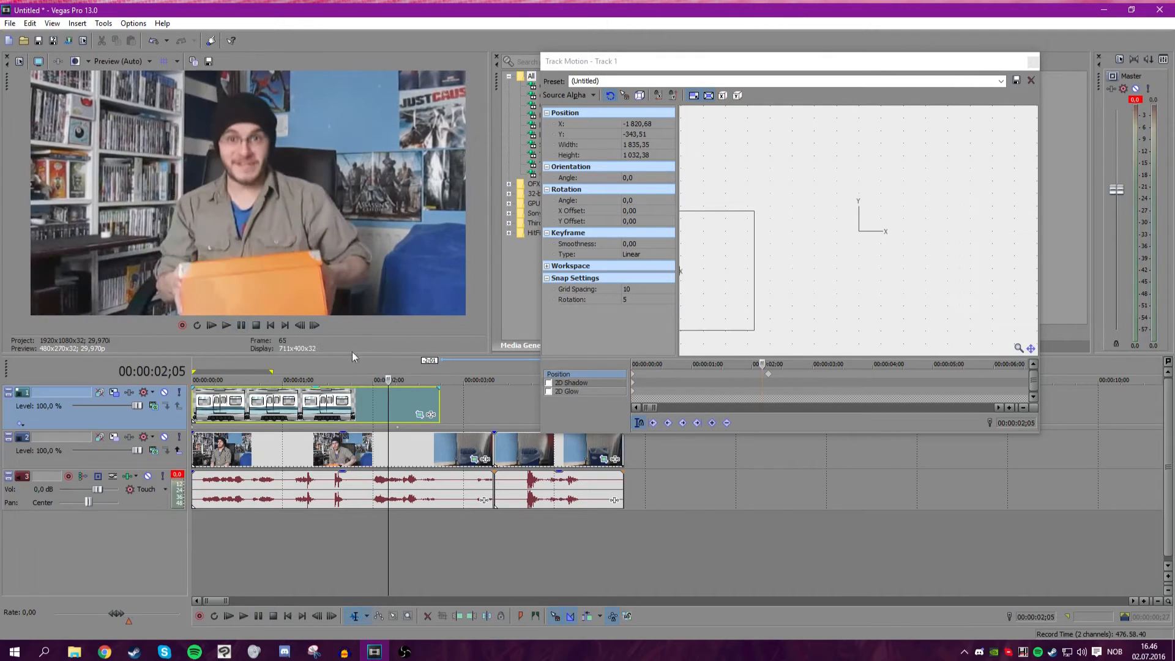
{"action": "mouse_move", "coordinate": [387, 402]}
{"action": "left_mouse_down"}
{"action": "mouse_move", "coordinate": [435, 402]}
{"action": "mouse_move", "coordinate": [392, 400]}
{"action": "mouse_move", "coordinate": [406, 401]}
{"action": "left_mouse_up"}
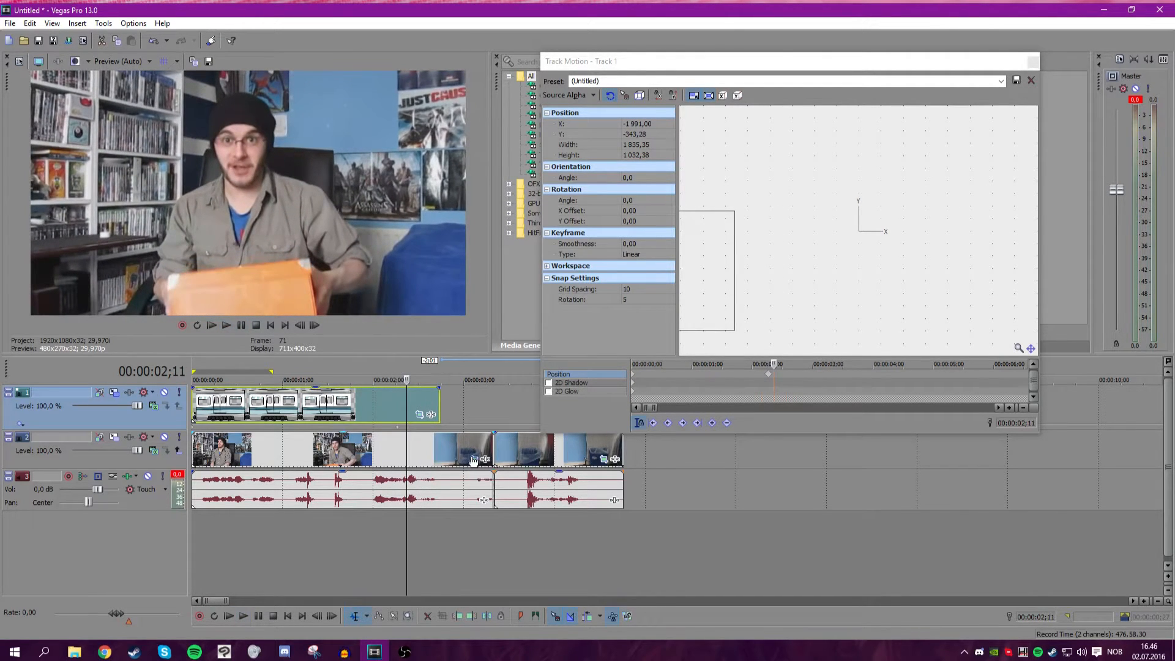
{"action": "left_click", "coordinate": [473, 459]}
{"action": "left_click_drag", "start_coordinate": [636, 418], "coordinate": [542, 415]}
{"action": "right_click", "coordinate": [550, 417]}
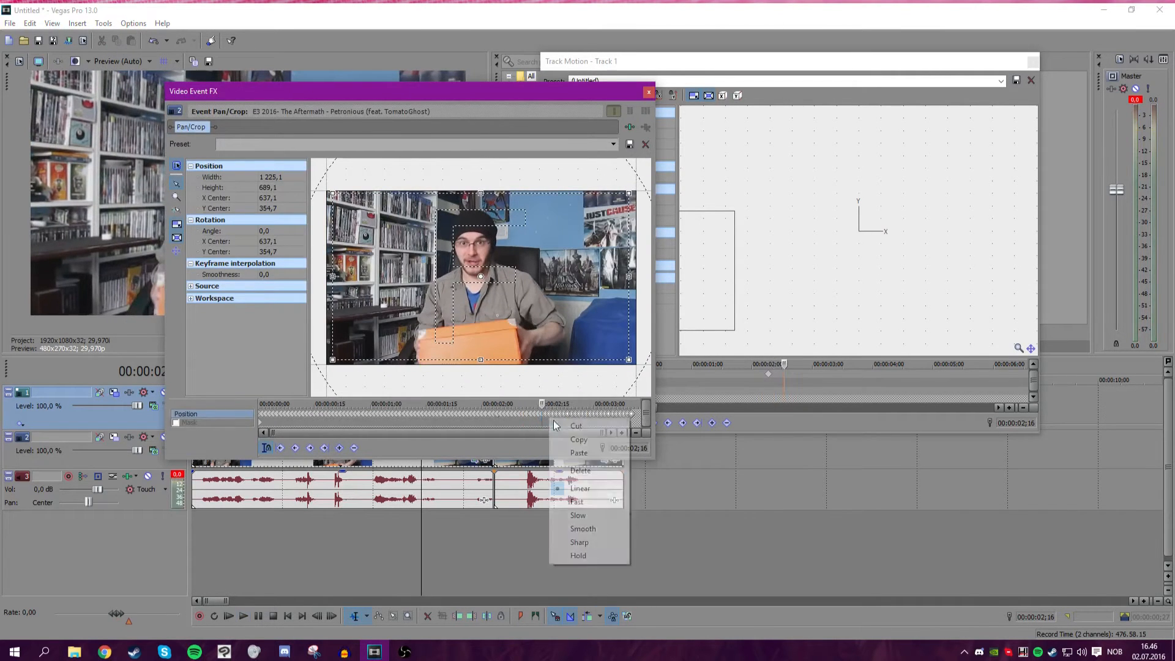
{"action": "key", "text": "Escape"}
{"action": "left_click", "coordinate": [648, 91]}
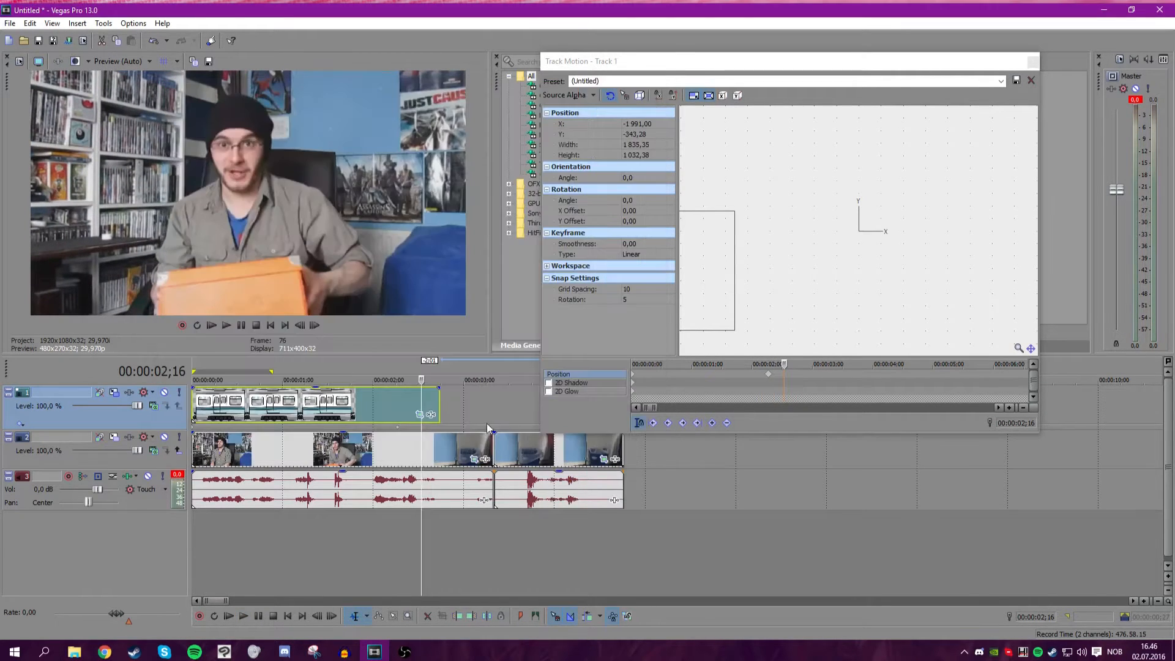
Reopen the webcam clip's Pan/Crop and nudge its crop frame at 00:00:02;18, 02;21 and 02;22 to add shake keyframes.
{"action": "left_click", "coordinate": [475, 459]}
{"action": "left_click_drag", "start_coordinate": [433, 96], "coordinate": [781, 80]}
{"action": "scroll", "coordinate": [853, 363], "scroll_direction": "up", "scroll_amount": 4}
{"action": "left_click_drag", "start_coordinate": [796, 389], "coordinate": [818, 389]}
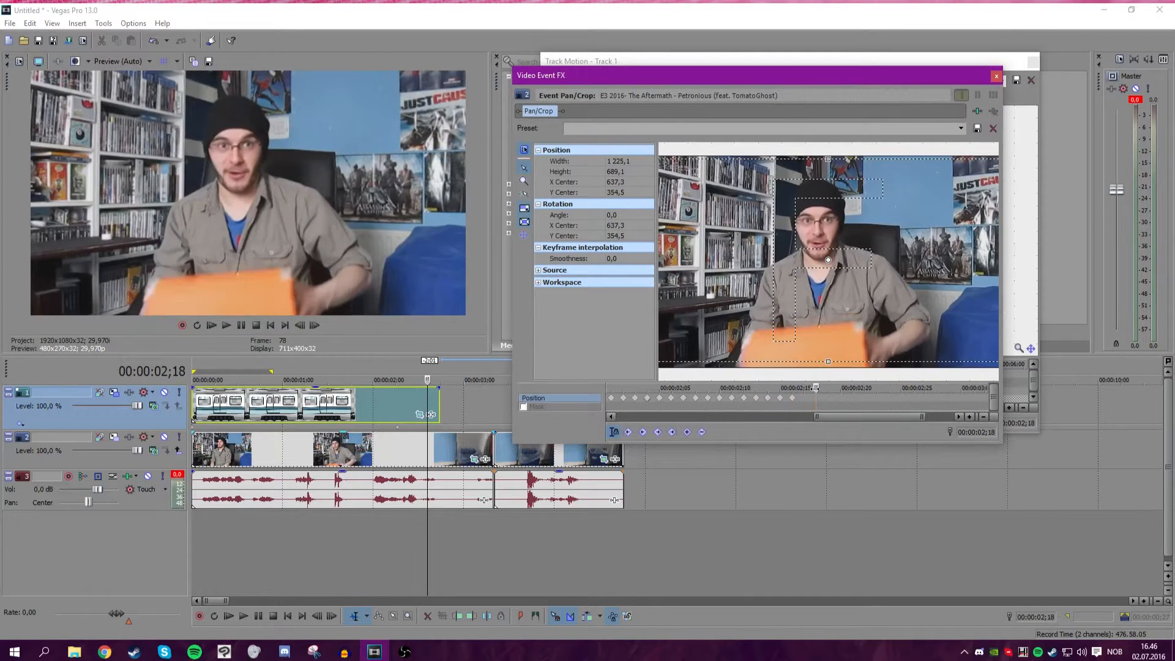
{"action": "scroll", "coordinate": [778, 281], "scroll_direction": "down", "scroll_amount": 1}
{"action": "left_click_drag", "start_coordinate": [777, 281], "coordinate": [777, 282]}
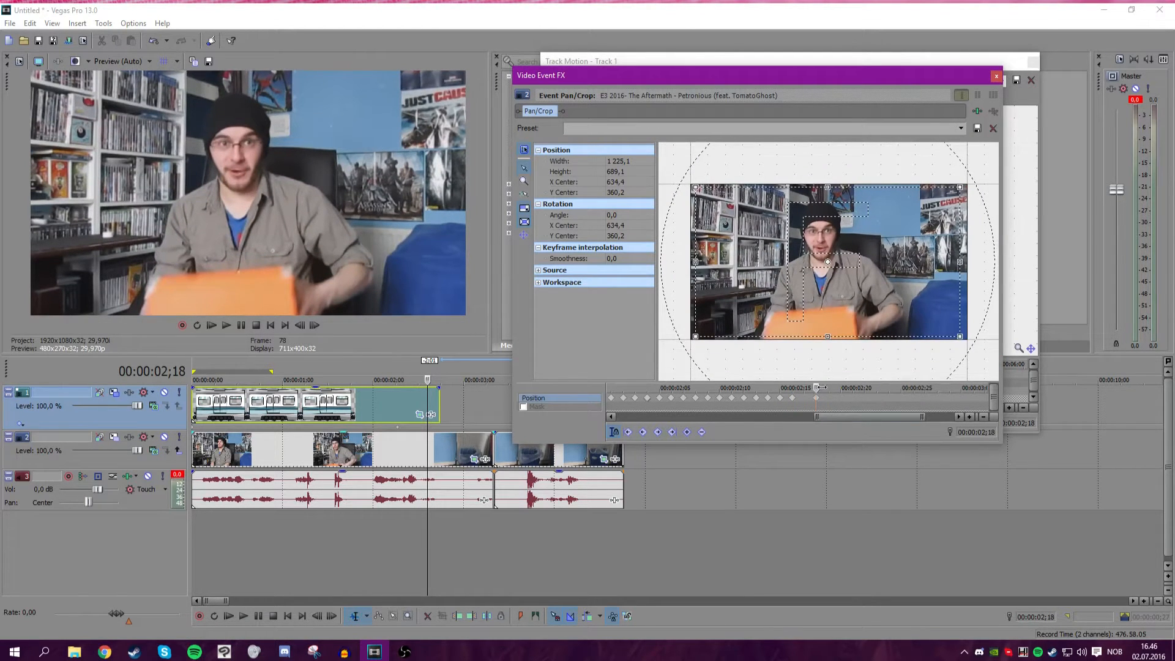
{"action": "left_click_drag", "start_coordinate": [820, 387], "coordinate": [852, 388]}
{"action": "left_click_drag", "start_coordinate": [854, 304], "coordinate": [855, 303]}
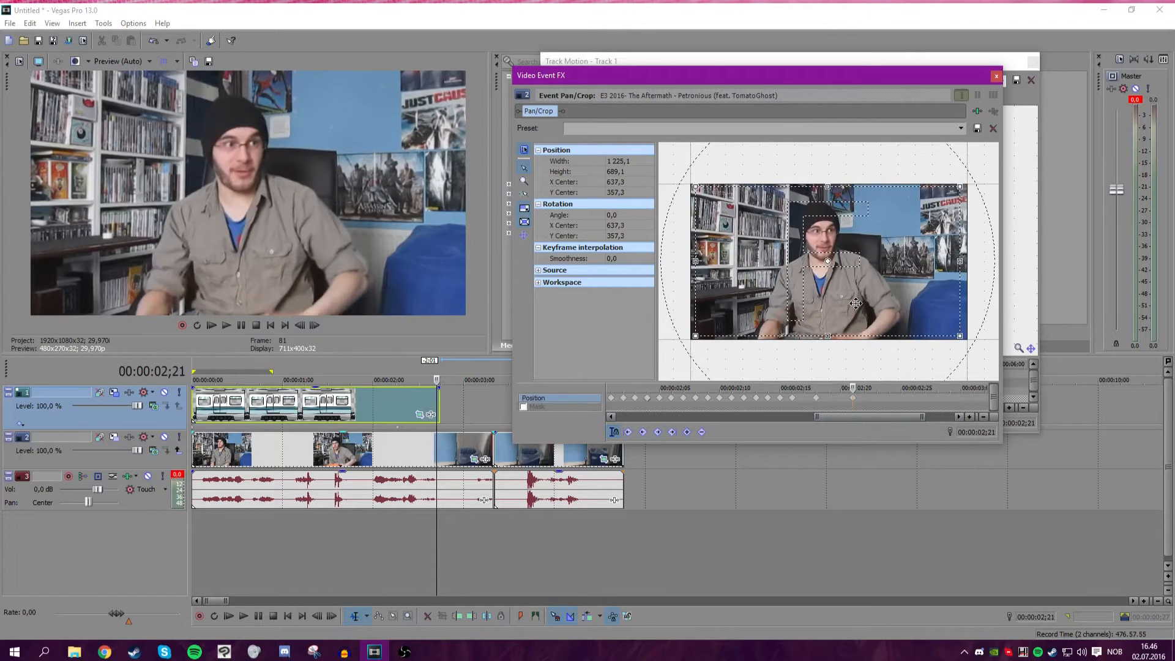
{"action": "left_click_drag", "start_coordinate": [859, 388], "coordinate": [864, 388]}
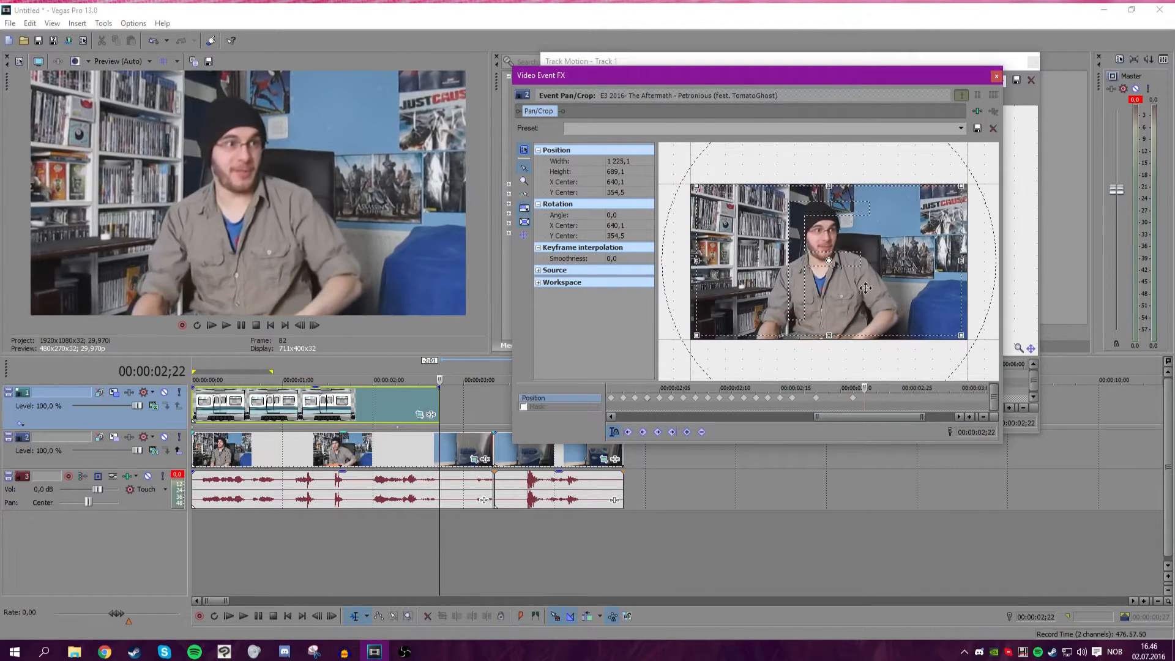
{"action": "left_click_drag", "start_coordinate": [865, 288], "coordinate": [864, 289]}
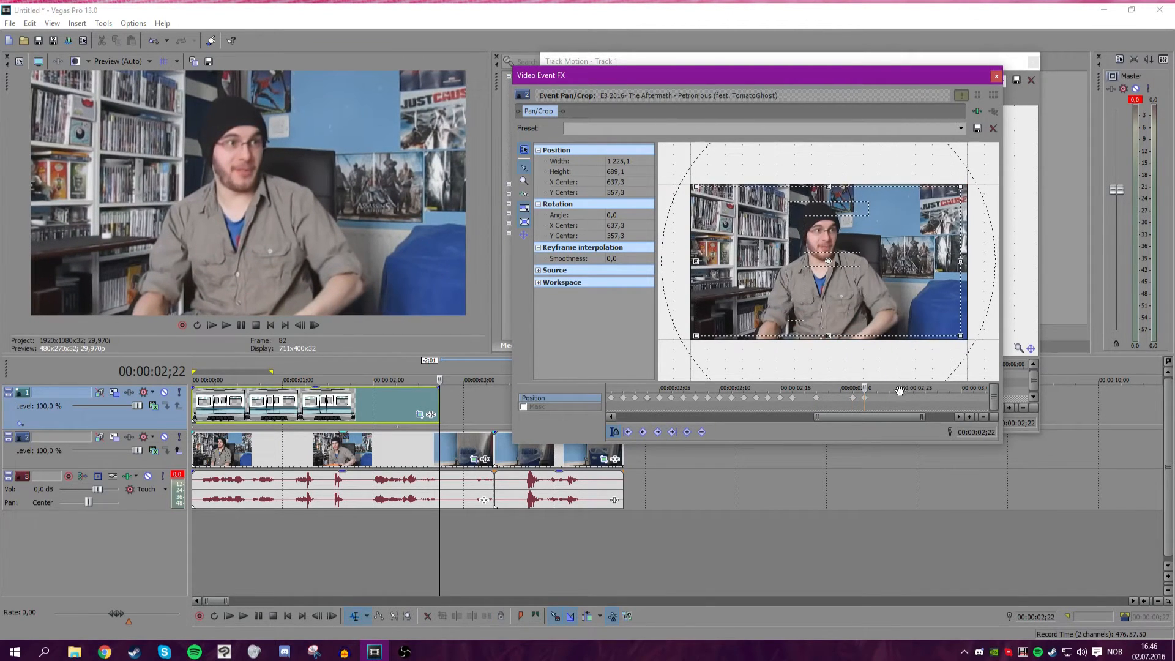
Set the interpolation of the webcam clip's shake keyframe to Smooth.
{"action": "right_click", "coordinate": [864, 399]}
{"action": "left_click", "coordinate": [851, 401]}
{"action": "right_click", "coordinate": [854, 400]}
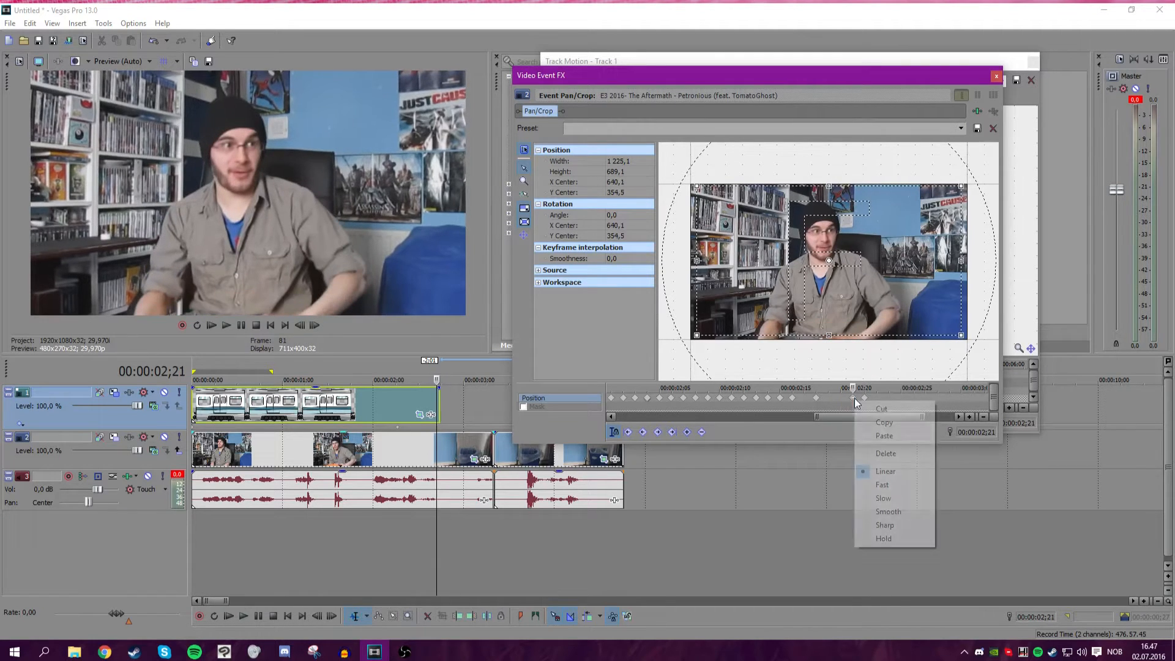
{"action": "left_click", "coordinate": [887, 511]}
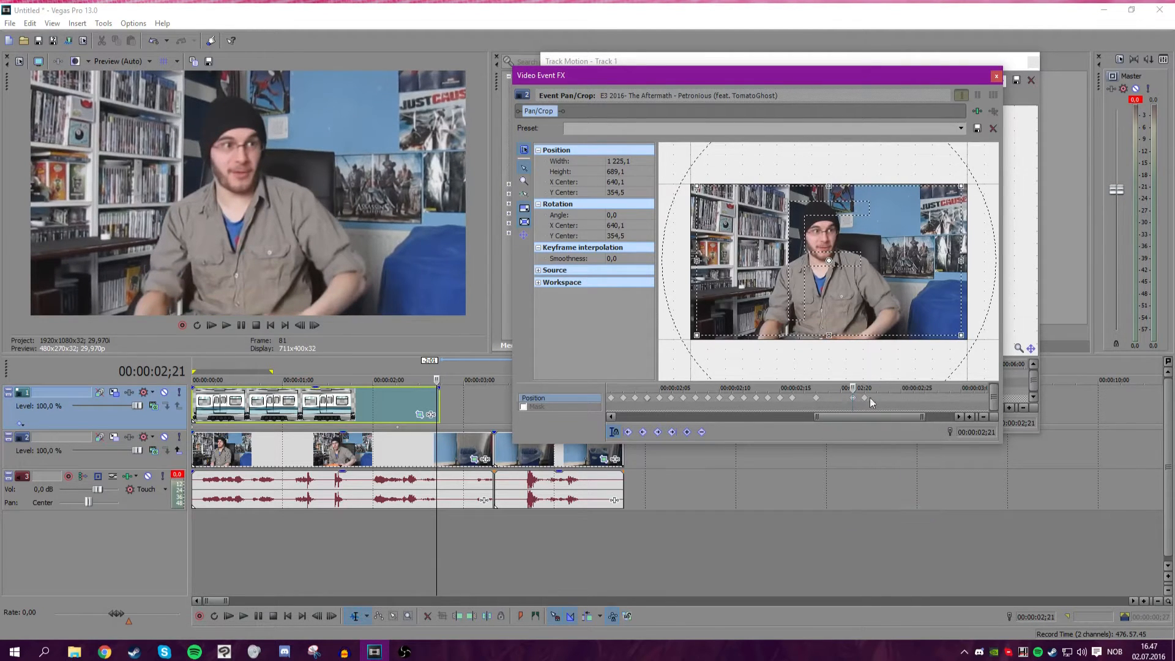
Adjust the keyframe smoothness value, then close the Pan/Crop and Track Motion windows.
{"action": "left_click", "coordinate": [624, 258]}
{"action": "left_click", "coordinate": [648, 259]}
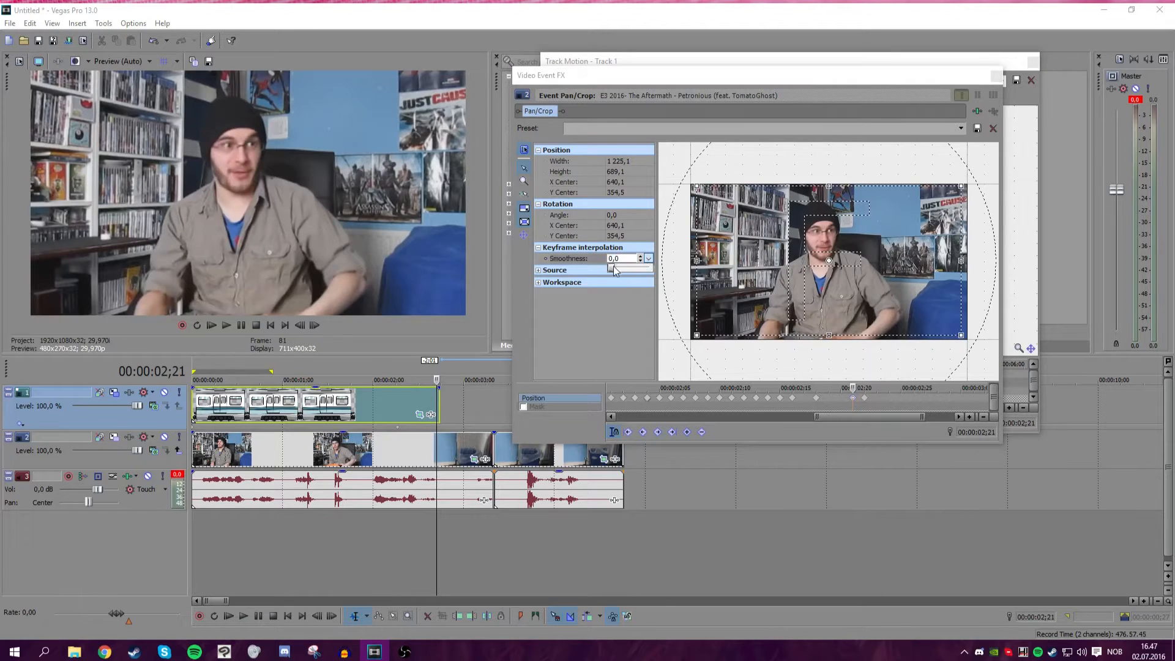
{"action": "left_click_drag", "start_coordinate": [612, 269], "coordinate": [684, 273]}
{"action": "left_click", "coordinate": [997, 76]}
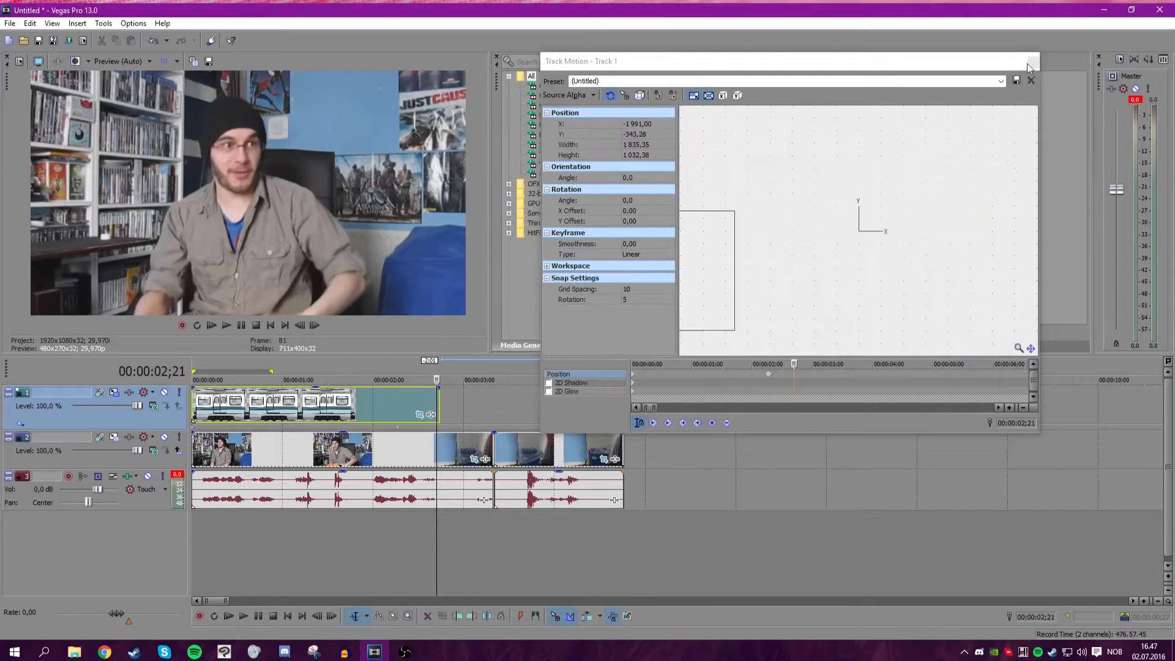
{"action": "left_click", "coordinate": [1033, 61]}
Play back the preview around the shake and train section to check the motion.
{"action": "scroll", "coordinate": [796, 367], "scroll_direction": "up", "scroll_amount": 3}
{"action": "left_click", "coordinate": [638, 449]}
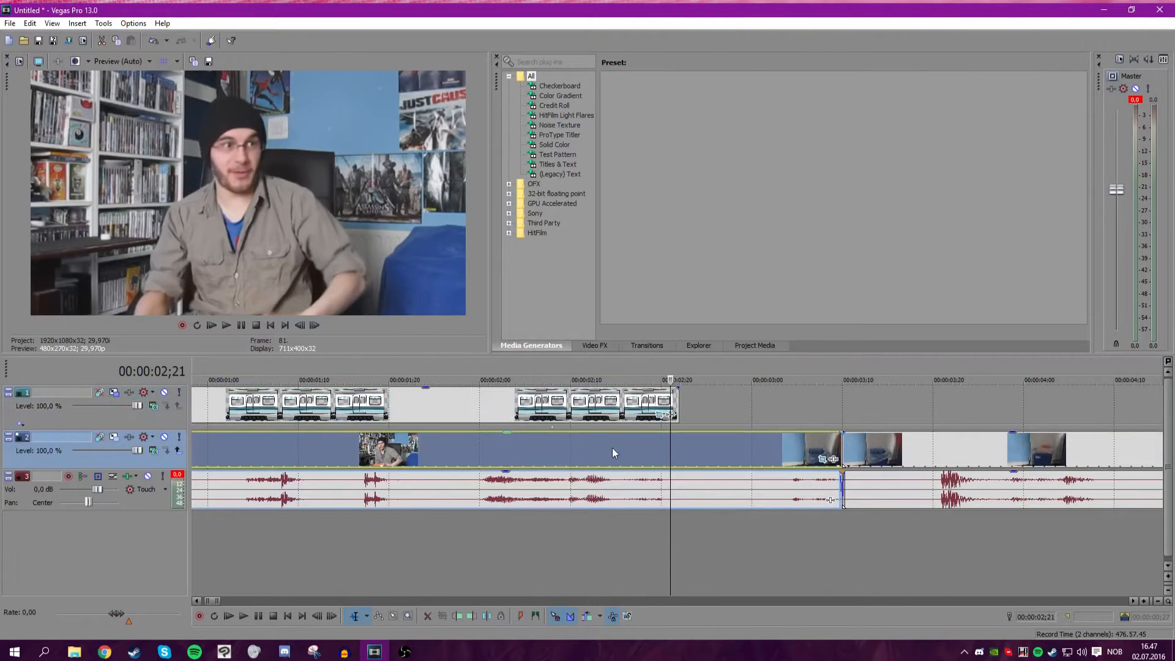
{"action": "scroll", "coordinate": [637, 449], "scroll_direction": "down", "scroll_amount": 5}
{"action": "left_click", "coordinate": [212, 326]}
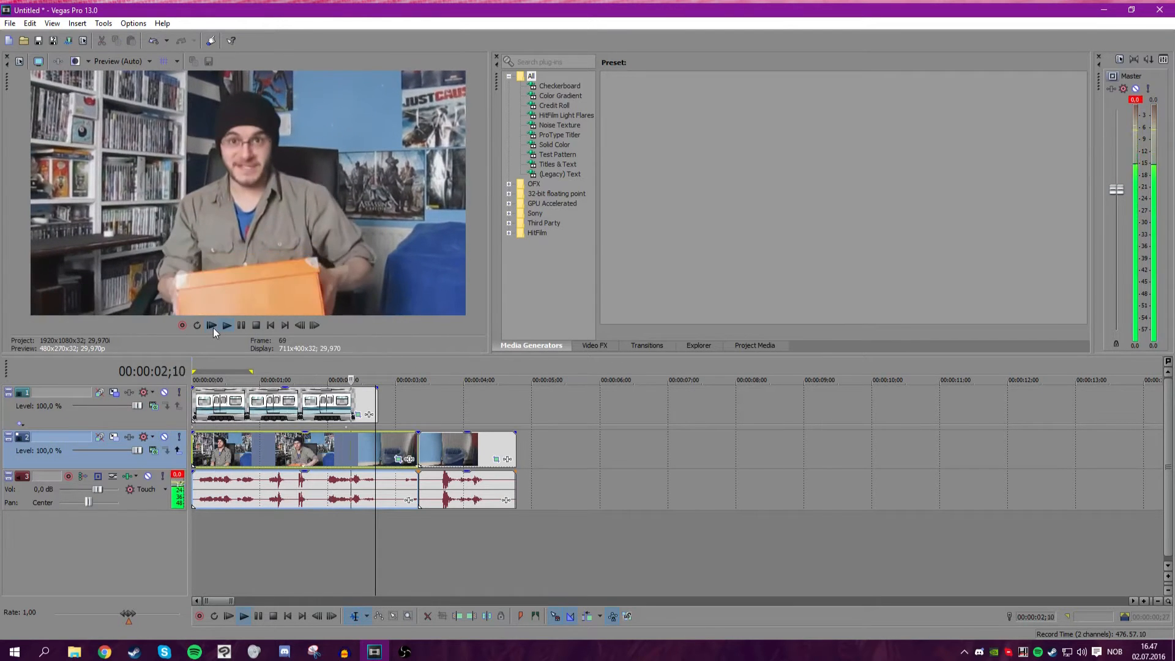
{"action": "left_click", "coordinate": [226, 325]}
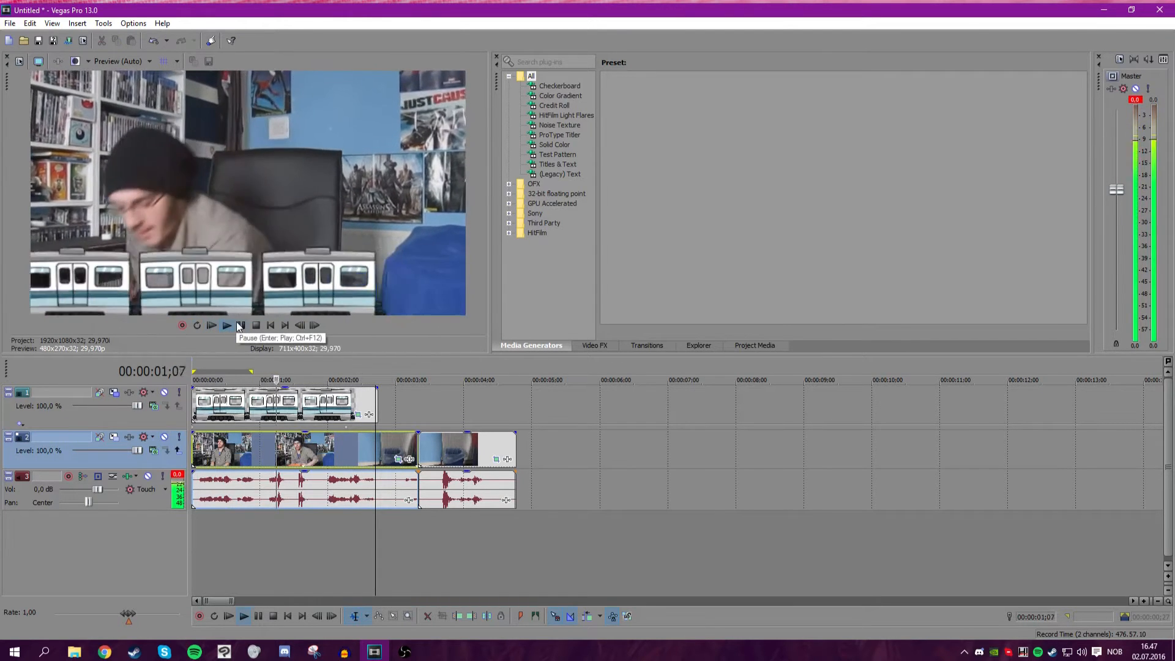
{"action": "left_click", "coordinate": [238, 323]}
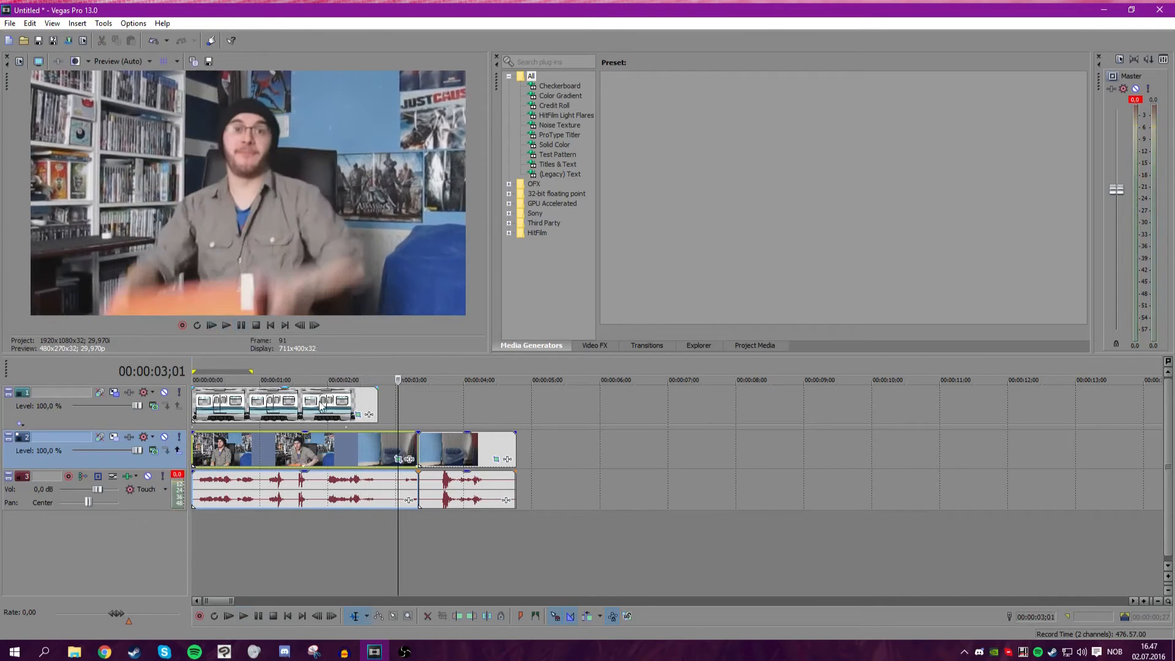
{"action": "left_click", "coordinate": [342, 439]}
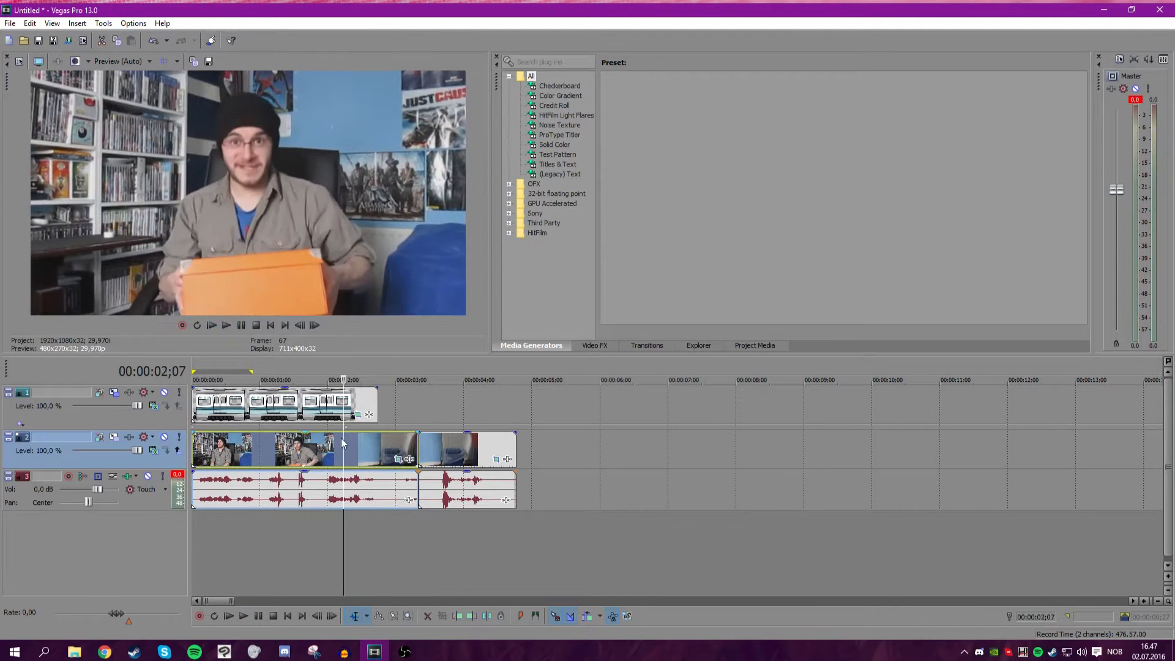
{"action": "left_click", "coordinate": [225, 323]}
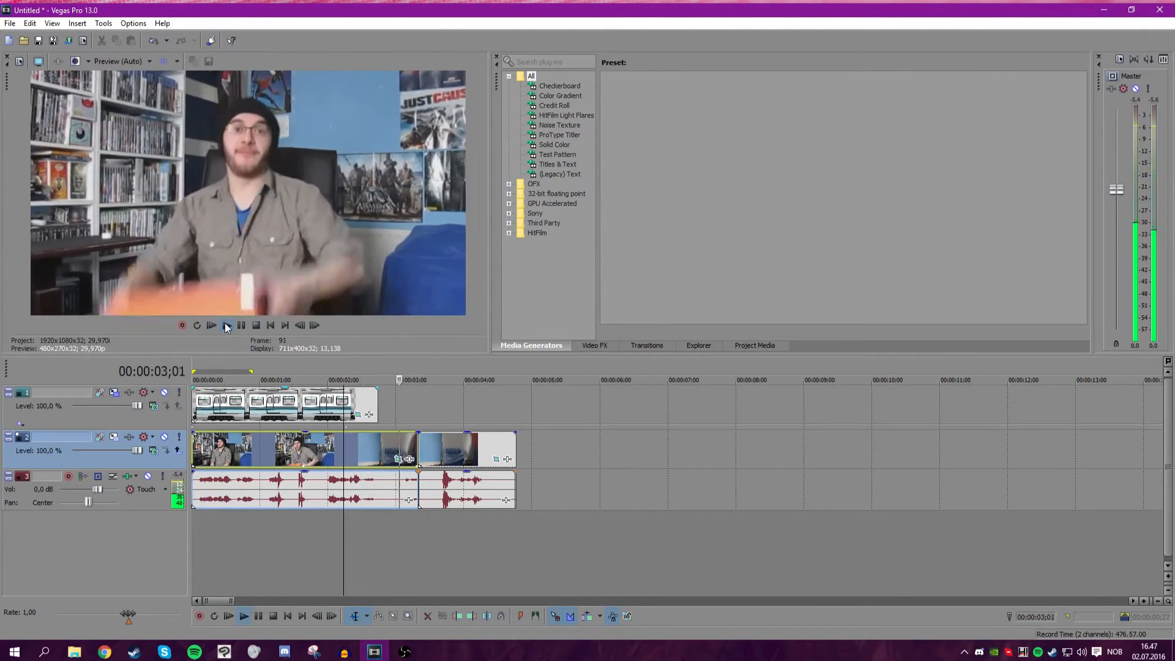
{"action": "left_click", "coordinate": [236, 324]}
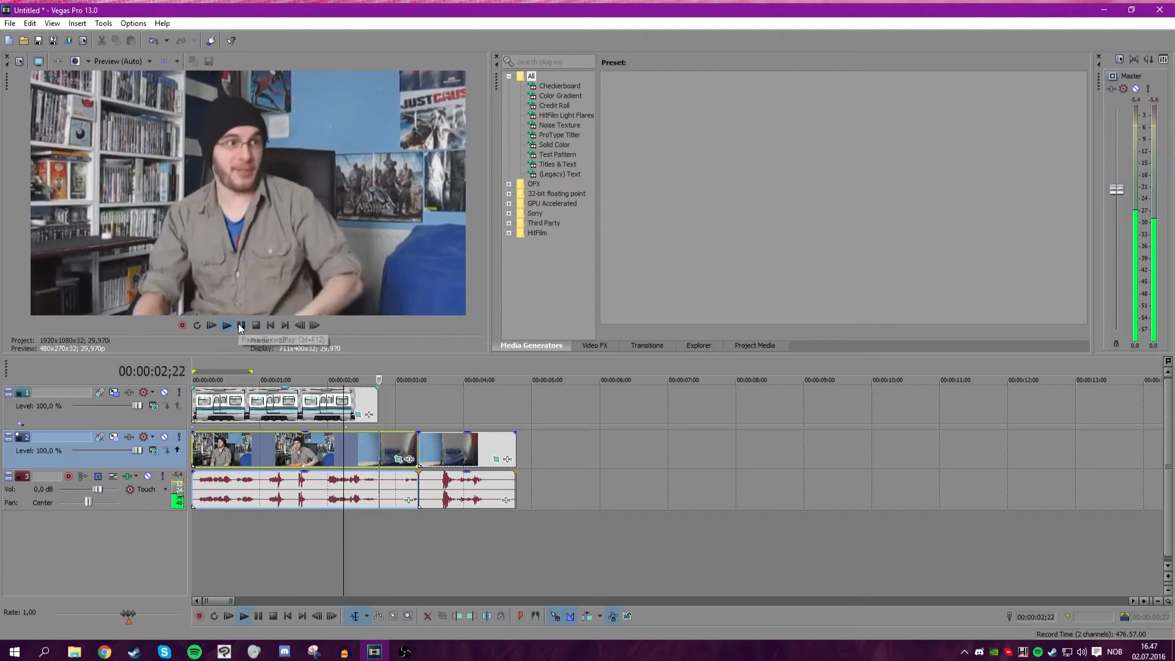
Mark a loop region from about 00:00:02;07 to 00:00:02;29 and preview it with the audio track muted.
{"action": "left_click_drag", "start_coordinate": [369, 527], "coordinate": [344, 528]}
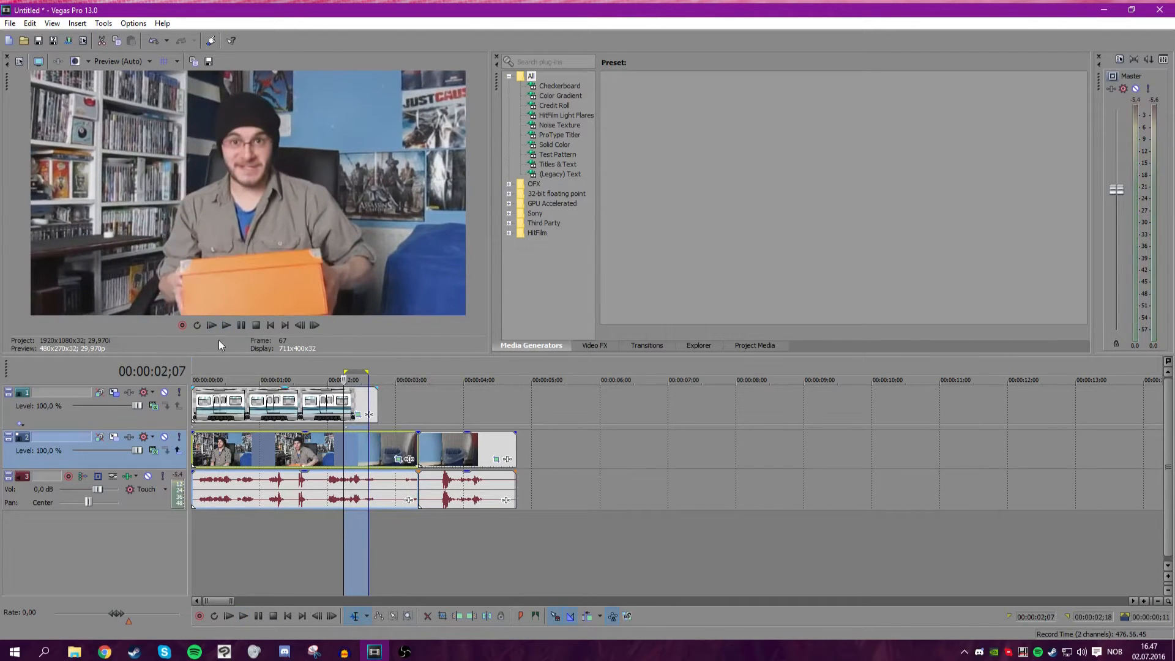
{"action": "left_click", "coordinate": [149, 476]}
{"action": "left_click", "coordinate": [225, 325]}
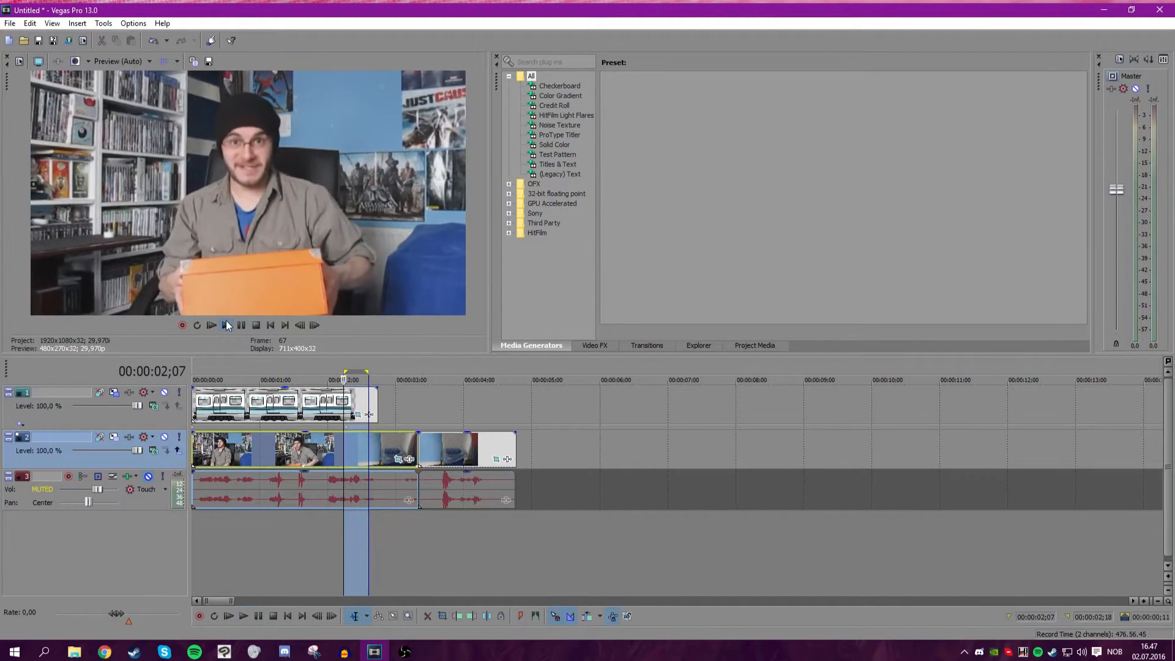
{"action": "left_click_drag", "start_coordinate": [369, 396], "coordinate": [393, 397]}
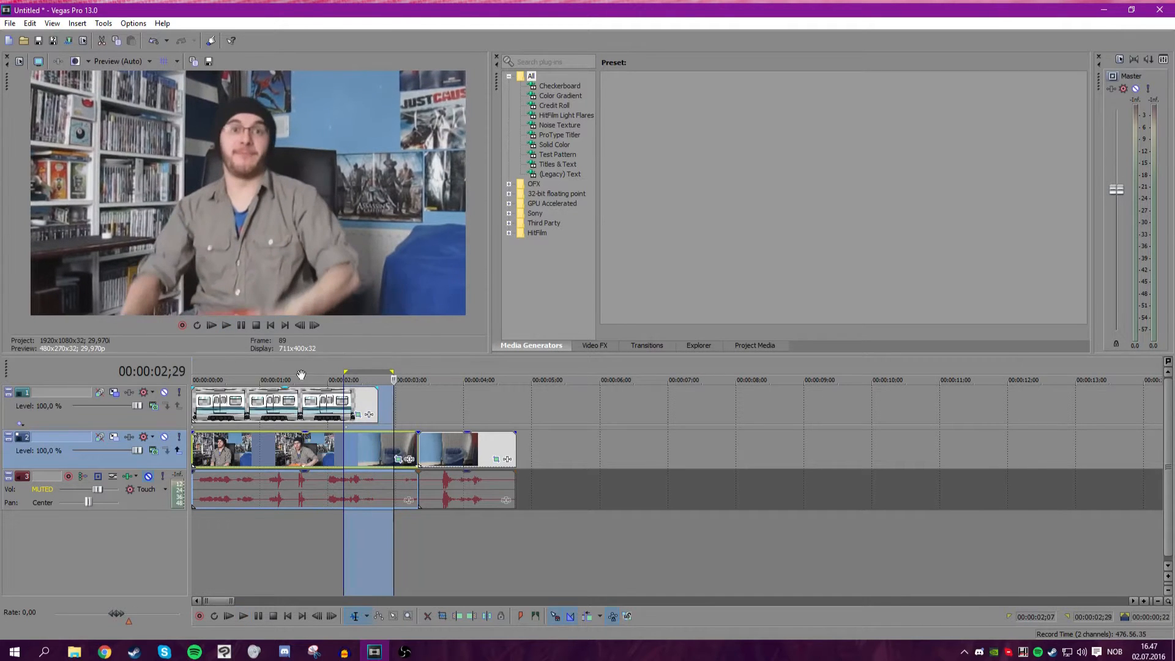
{"action": "left_click", "coordinate": [241, 326]}
Unmute the audio track and play the shake section with sound.
{"action": "left_click", "coordinate": [395, 410]}
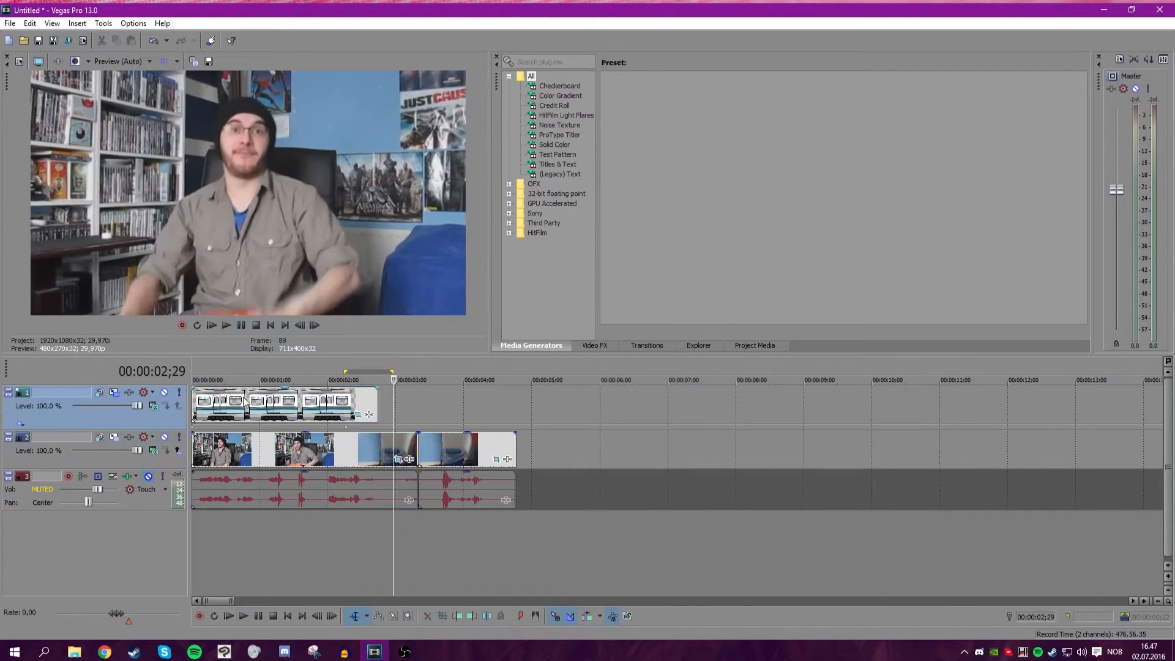
{"action": "left_click", "coordinate": [148, 476]}
{"action": "left_click", "coordinate": [211, 325]}
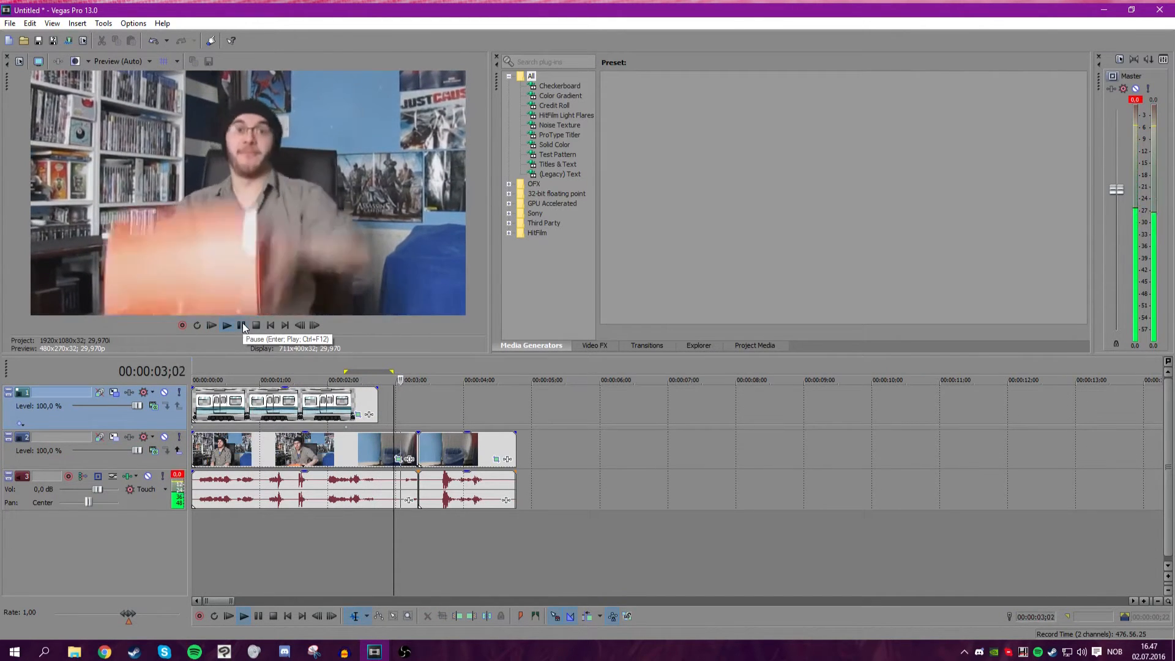
{"action": "left_click", "coordinate": [243, 325]}
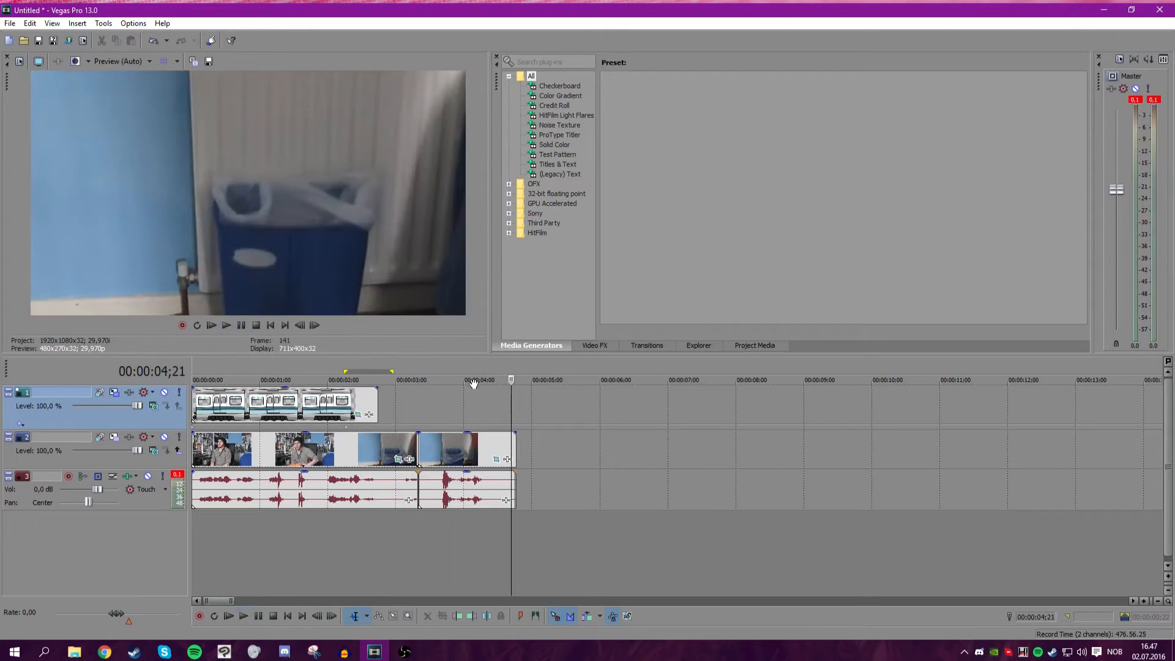
Step frame by frame around 00:00:03;10 to inspect the cut between webcam clips.
{"action": "left_click", "coordinate": [432, 393]}
{"action": "left_click", "coordinate": [420, 396]}
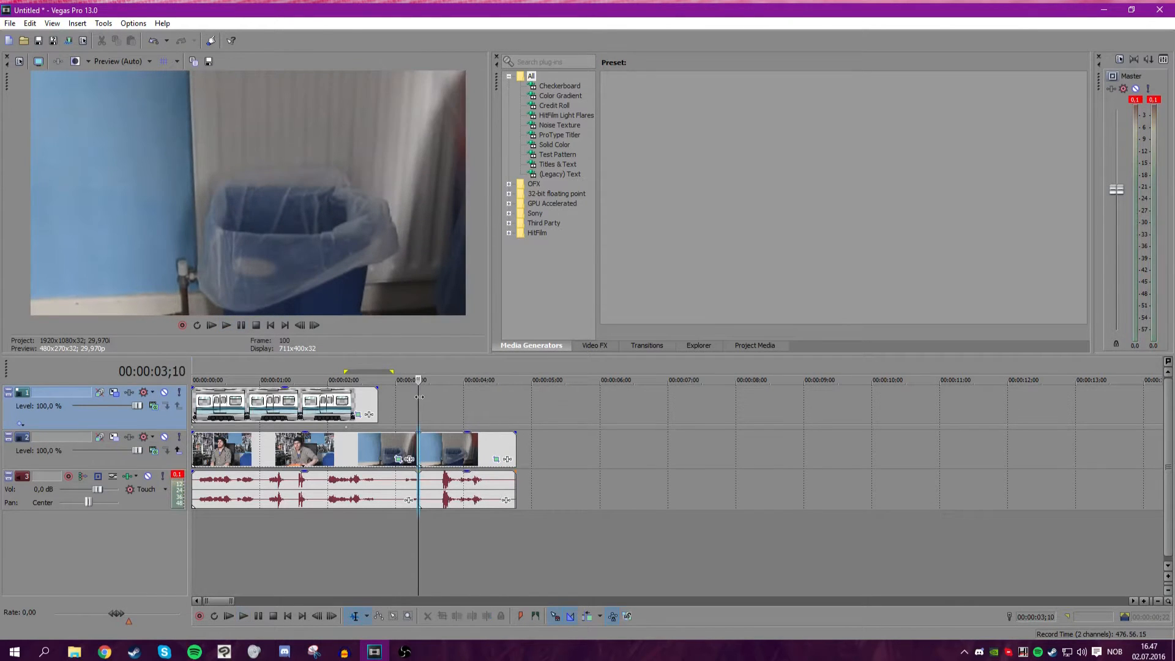
{"action": "mouse_move", "coordinate": [417, 396]}
{"action": "left_mouse_down"}
{"action": "mouse_move", "coordinate": [437, 397]}
{"action": "mouse_move", "coordinate": [419, 397]}
{"action": "left_mouse_up"}
{"action": "left_click", "coordinate": [313, 325]}
{"action": "left_click", "coordinate": [312, 326]}
{"action": "left_click", "coordinate": [313, 326]}
{"action": "left_click", "coordinate": [313, 325]}
{"action": "left_click", "coordinate": [295, 326]}
{"action": "left_click", "coordinate": [295, 327]}
{"action": "left_click", "coordinate": [295, 326]}
{"action": "left_click", "coordinate": [295, 326]}
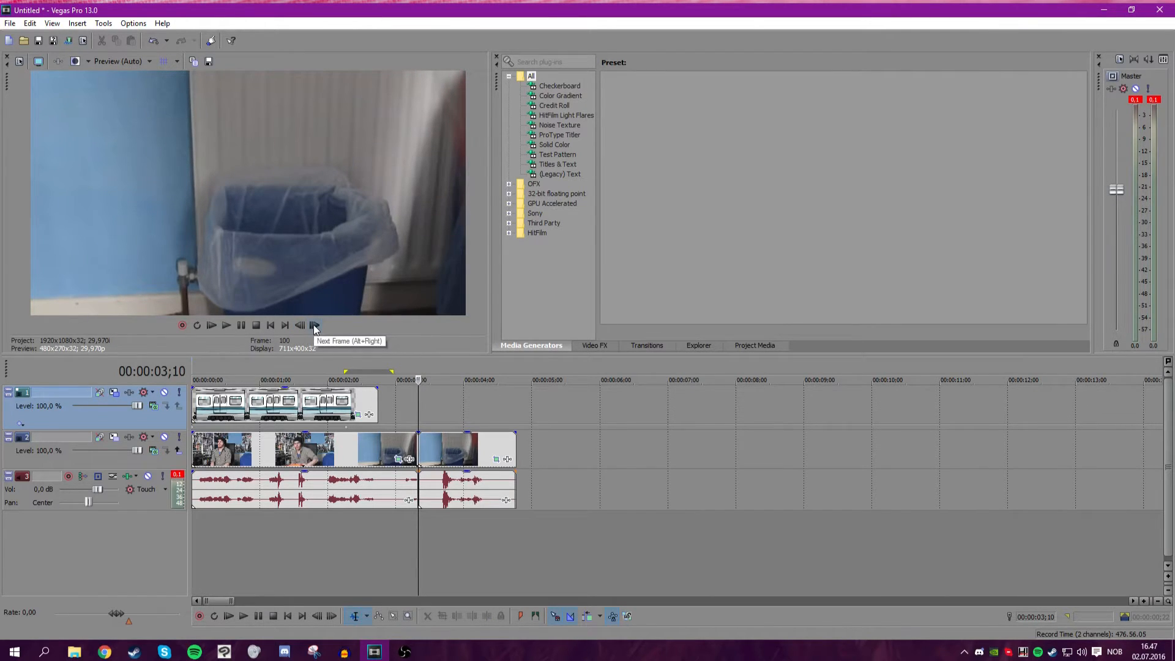
Delete the long clip appended at the end of the video track.
{"action": "scroll", "coordinate": [508, 411], "scroll_direction": "down", "scroll_amount": 8}
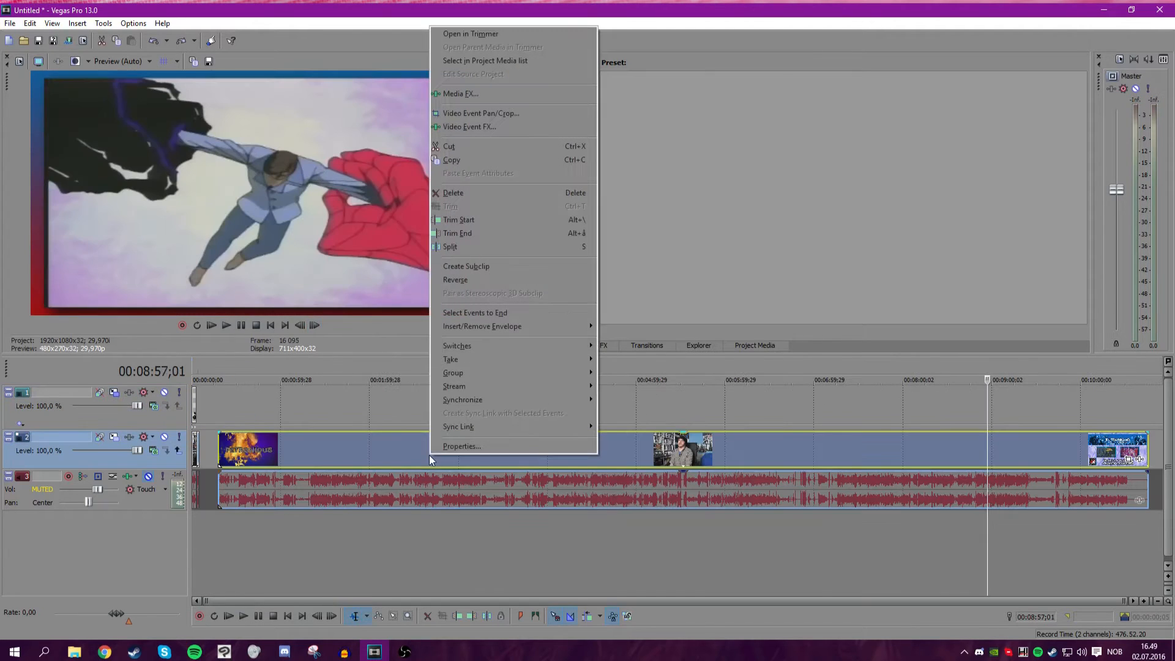
{"action": "left_click", "coordinate": [477, 193]}
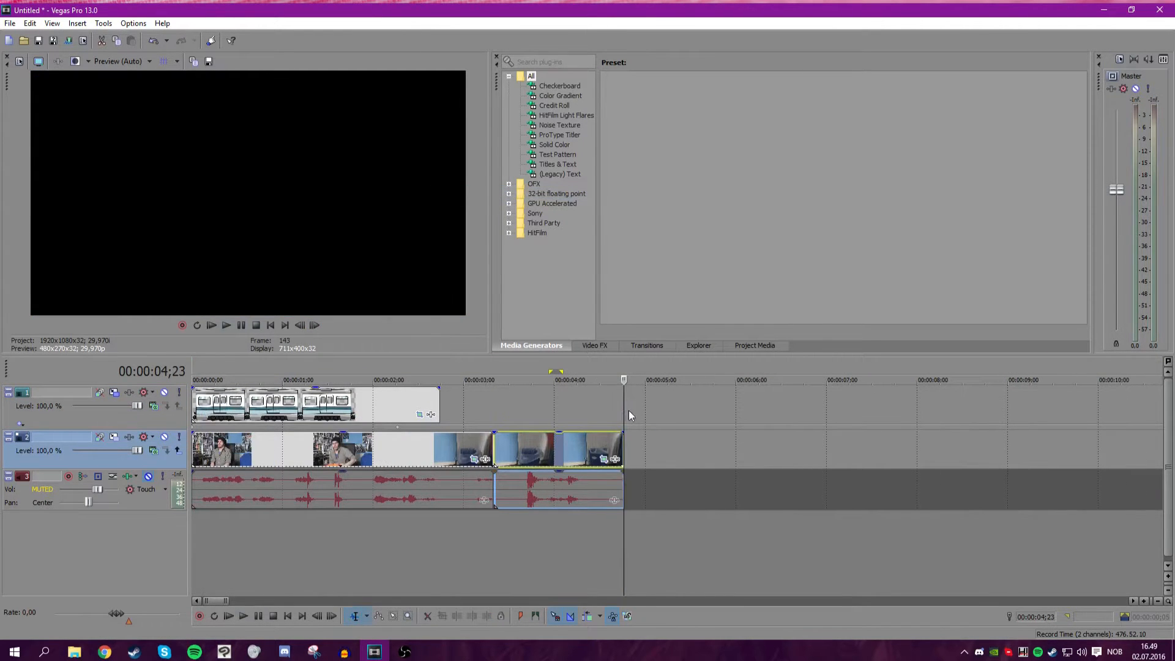
Preview the opening of the project with the train overlay.
{"action": "left_click_drag", "start_coordinate": [628, 411], "coordinate": [28, 410]}
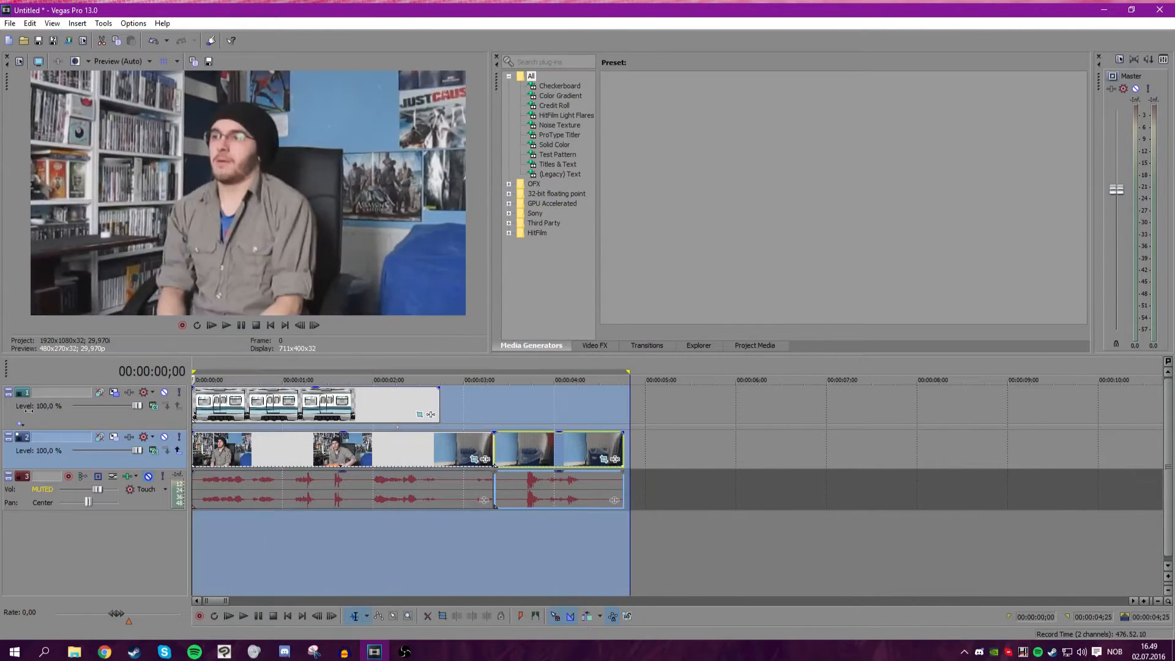
{"action": "left_click_drag", "start_coordinate": [628, 402], "coordinate": [624, 398]}
{"action": "left_click", "coordinate": [213, 402]}
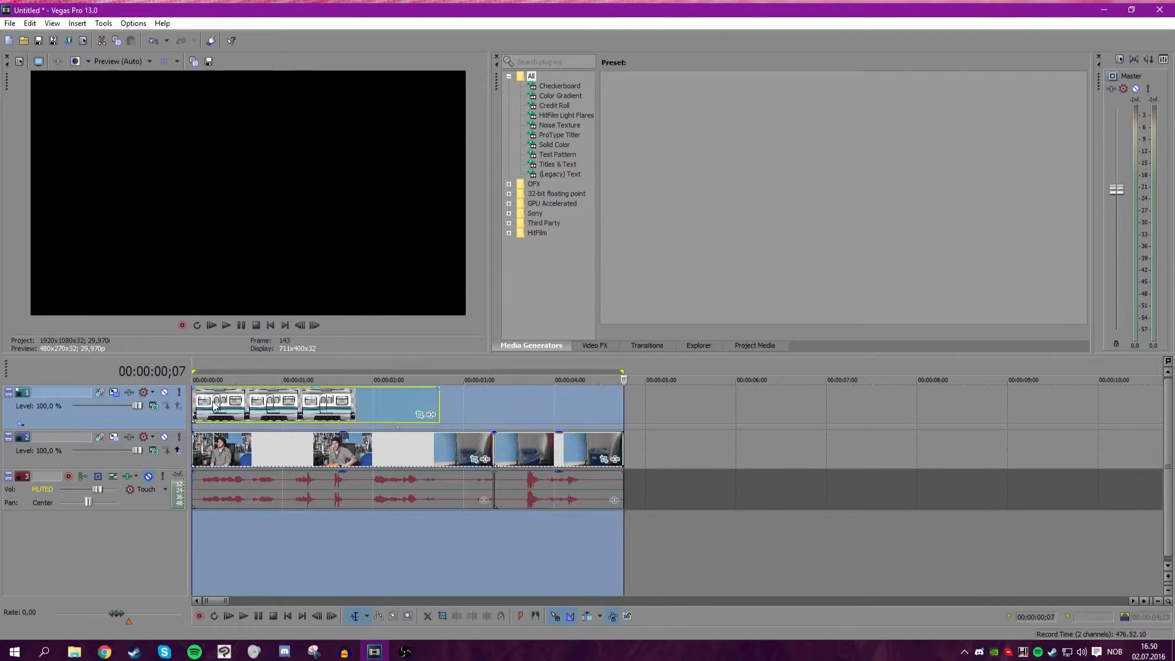
{"action": "scroll", "coordinate": [360, 397], "scroll_direction": "up", "scroll_amount": 1}
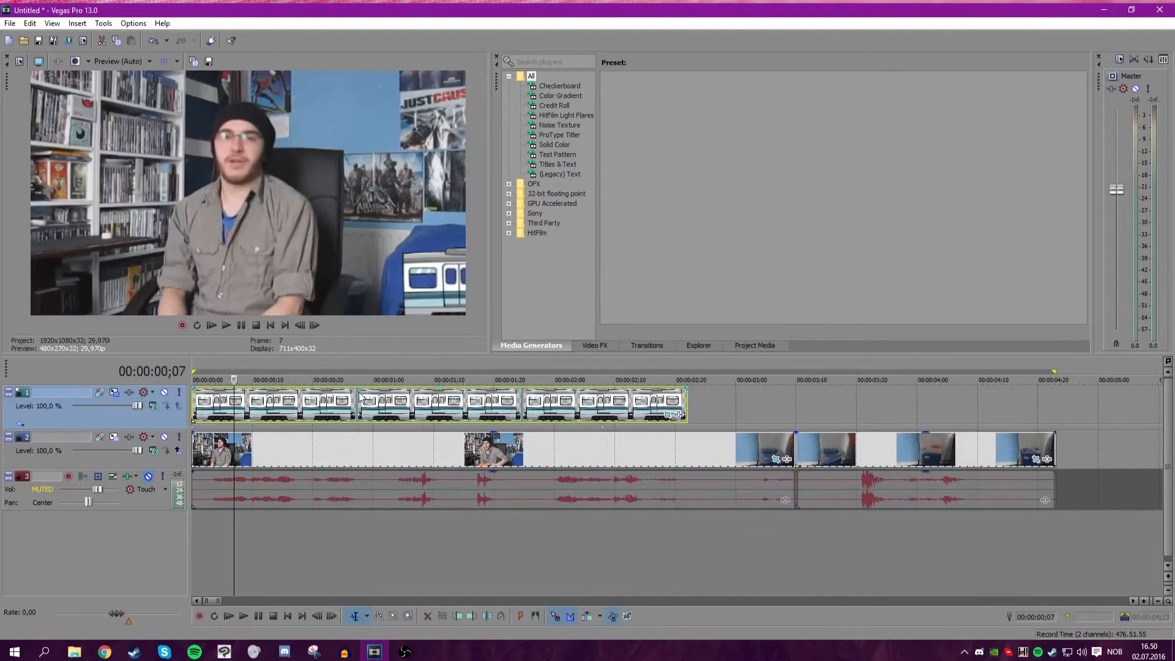
{"action": "left_click", "coordinate": [243, 326]}
{"action": "left_click_drag", "start_coordinate": [414, 410], "coordinate": [331, 407]}
{"action": "scroll", "coordinate": [732, 422], "scroll_direction": "down", "scroll_amount": 5}
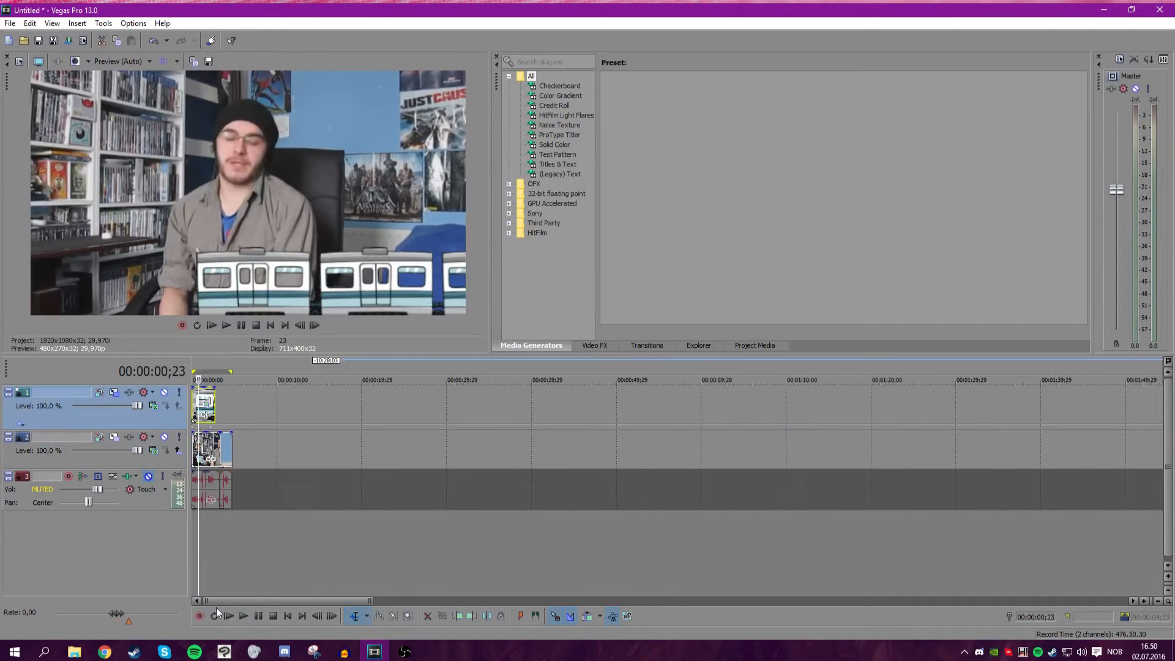
Split the later webcam clip on the video track at the cursor near 00:01:18.
{"action": "left_click", "coordinate": [105, 652]}
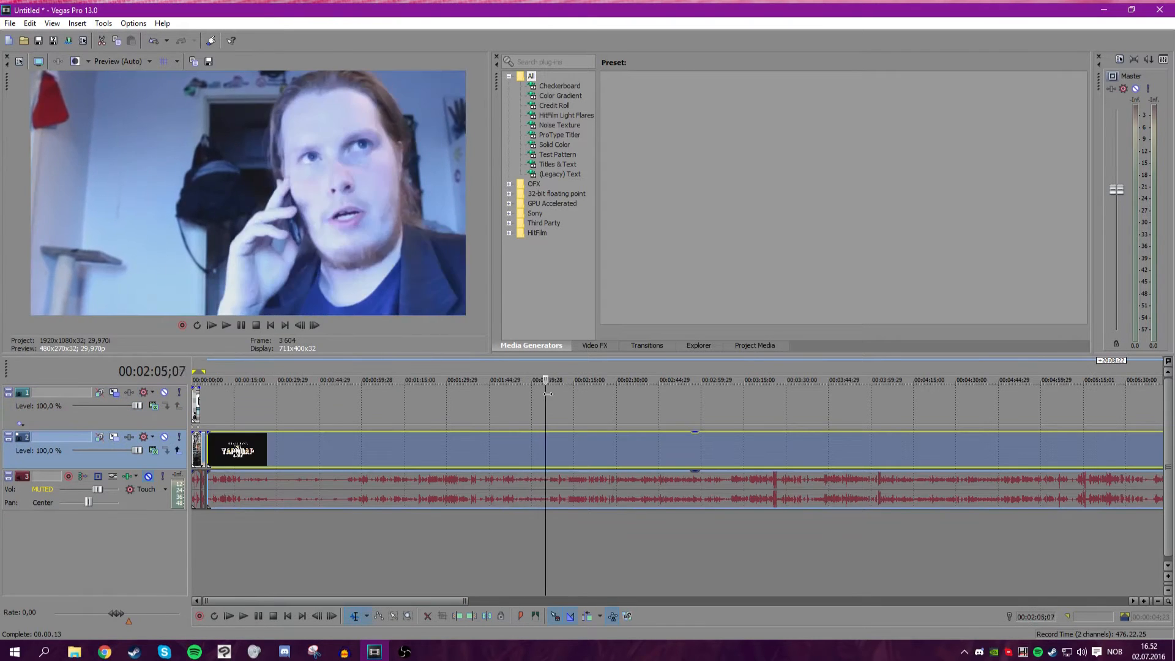
{"action": "left_click_drag", "start_coordinate": [545, 392], "coordinate": [383, 396]}
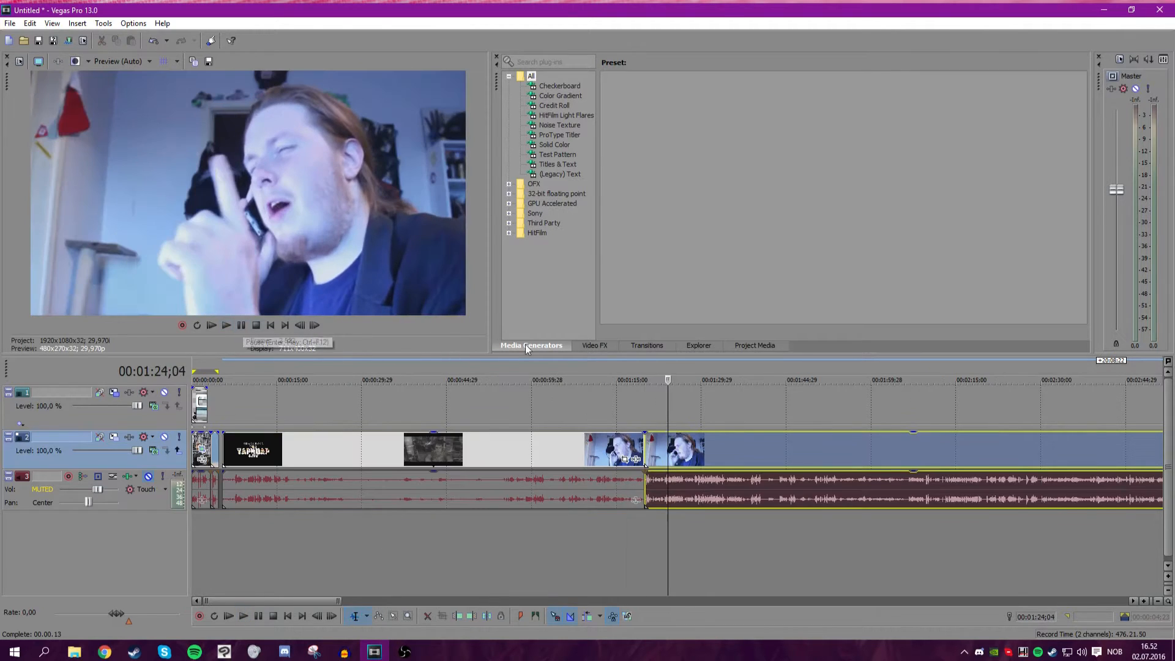
{"action": "scroll", "coordinate": [652, 451], "scroll_direction": "up", "scroll_amount": 5}
{"action": "left_click_drag", "start_coordinate": [670, 419], "coordinate": [645, 415]}
{"action": "key", "text": "s"}
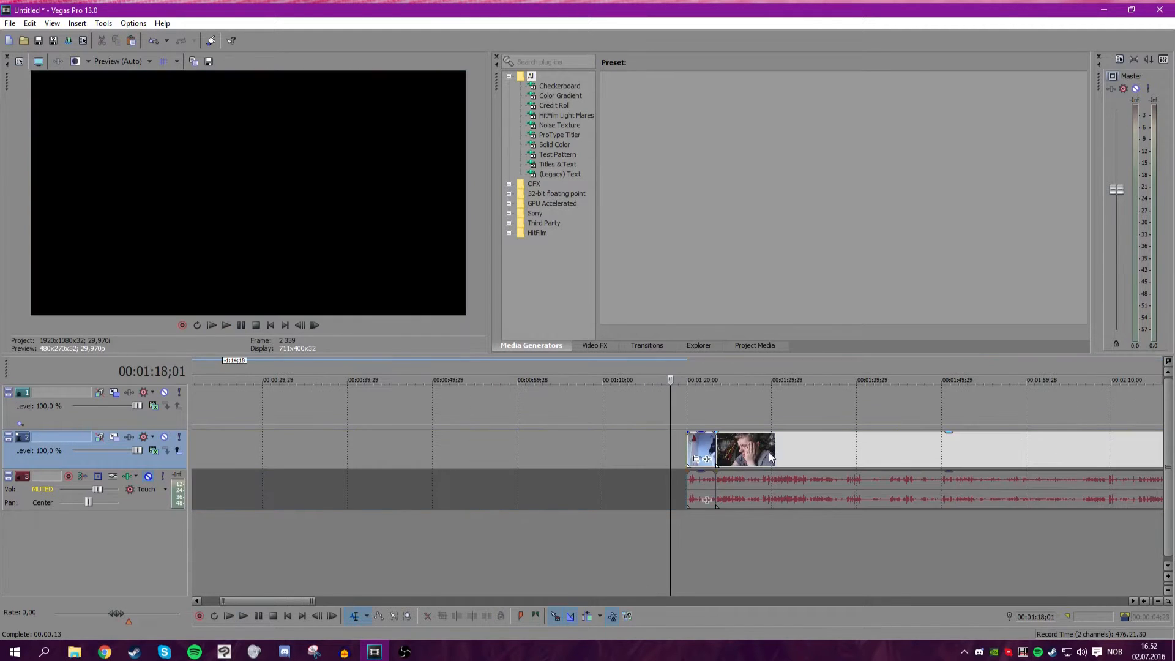
Move the split clip to follow the opening clips and unmute the audio track.
{"action": "left_click_drag", "start_coordinate": [702, 444], "coordinate": [256, 444]}
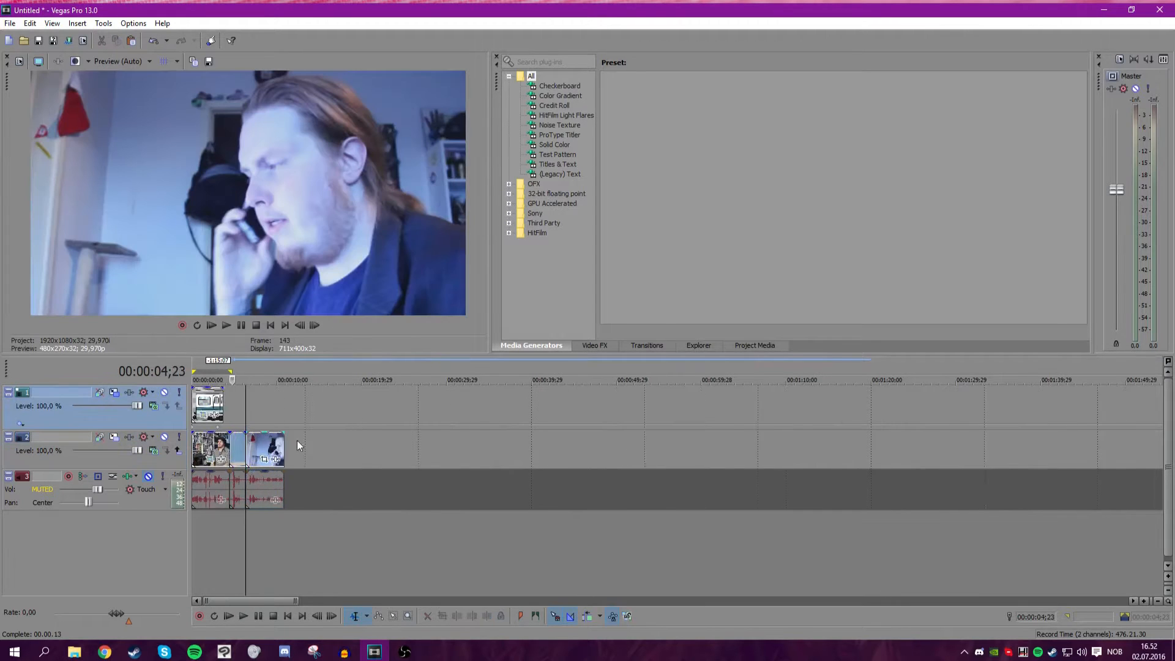
{"action": "left_click", "coordinate": [149, 477]}
Play back the newly arranged clips on the timeline.
{"action": "scroll", "coordinate": [551, 429], "scroll_direction": "up", "scroll_amount": 3}
{"action": "scroll", "coordinate": [512, 424], "scroll_direction": "down", "scroll_amount": 5}
{"action": "scroll", "coordinate": [443, 395], "scroll_direction": "up", "scroll_amount": 4}
{"action": "scroll", "coordinate": [609, 402], "scroll_direction": "down", "scroll_amount": 2}
{"action": "scroll", "coordinate": [507, 407], "scroll_direction": "down", "scroll_amount": 4}
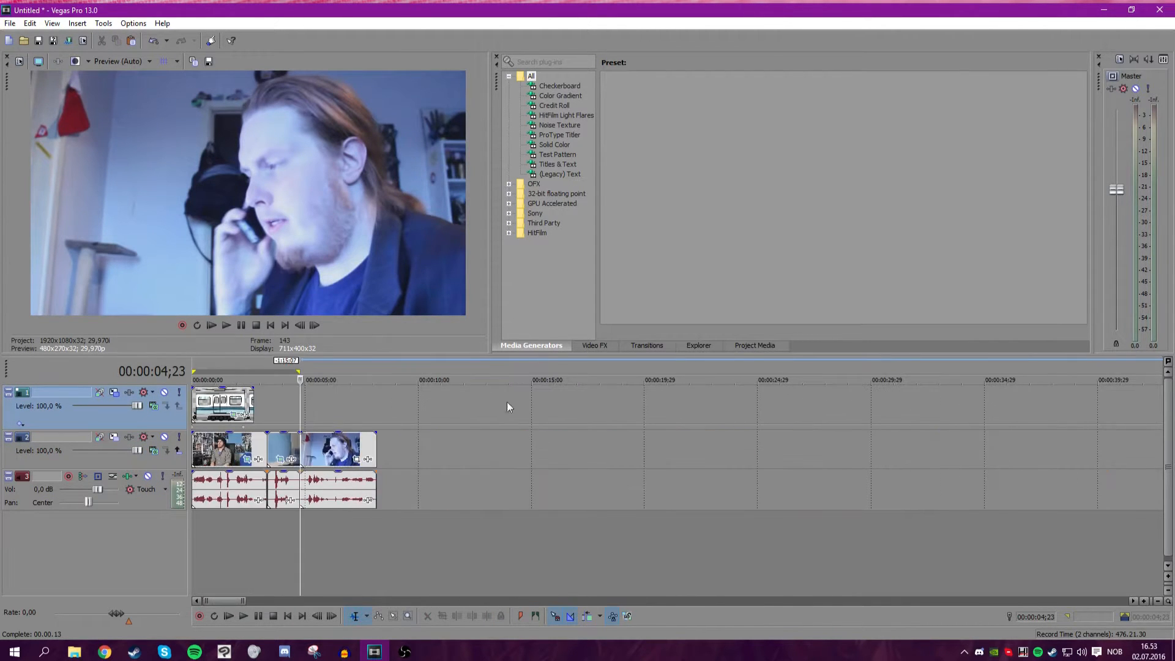
{"action": "key", "text": "space"}
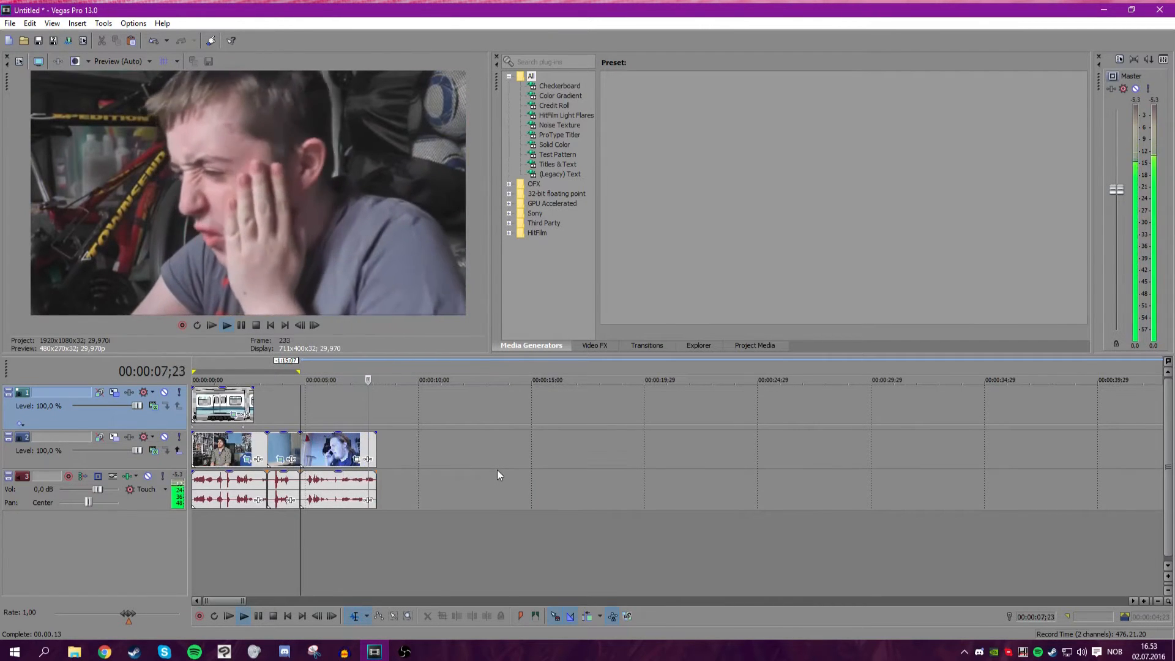
{"action": "key", "text": "space"}
Scrub through the newly added clips around 00:00:06 to inspect them.
{"action": "scroll", "coordinate": [416, 411], "scroll_direction": "up", "scroll_amount": 4}
{"action": "left_click", "coordinate": [767, 406]}
{"action": "mouse_move", "coordinate": [768, 407]}
{"action": "left_mouse_down"}
{"action": "mouse_move", "coordinate": [600, 422]}
{"action": "mouse_move", "coordinate": [785, 419]}
{"action": "mouse_move", "coordinate": [760, 419]}
{"action": "left_mouse_up"}
{"action": "scroll", "coordinate": [612, 453], "scroll_direction": "up", "scroll_amount": 2}
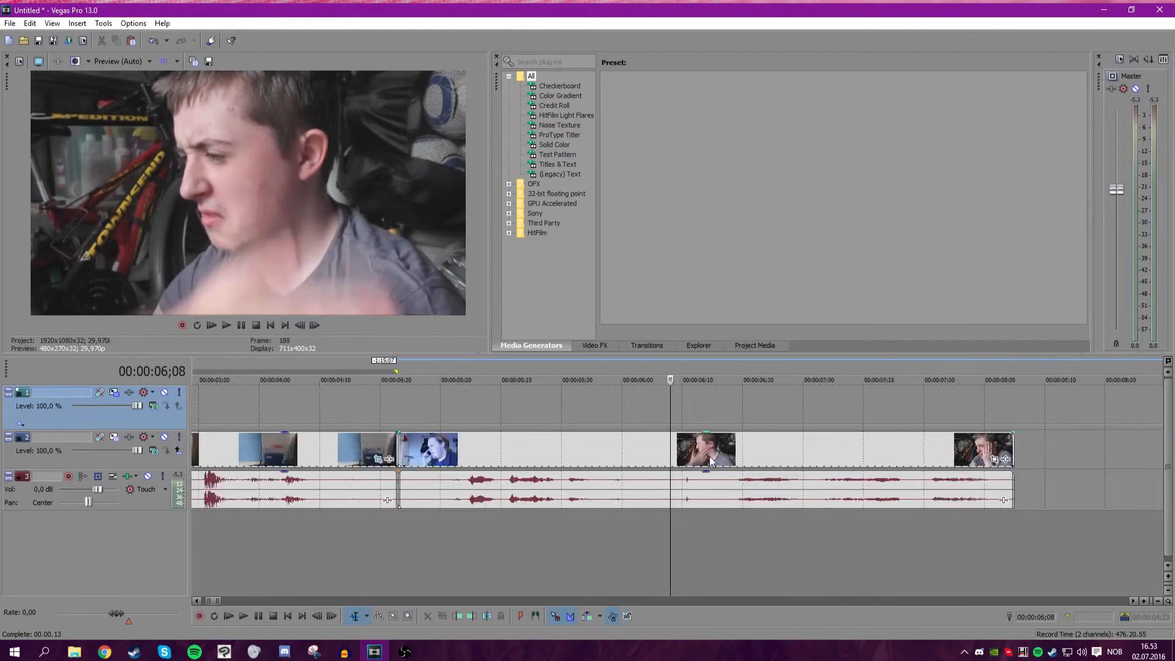
{"action": "scroll", "coordinate": [607, 456], "scroll_direction": "down", "scroll_amount": 6}
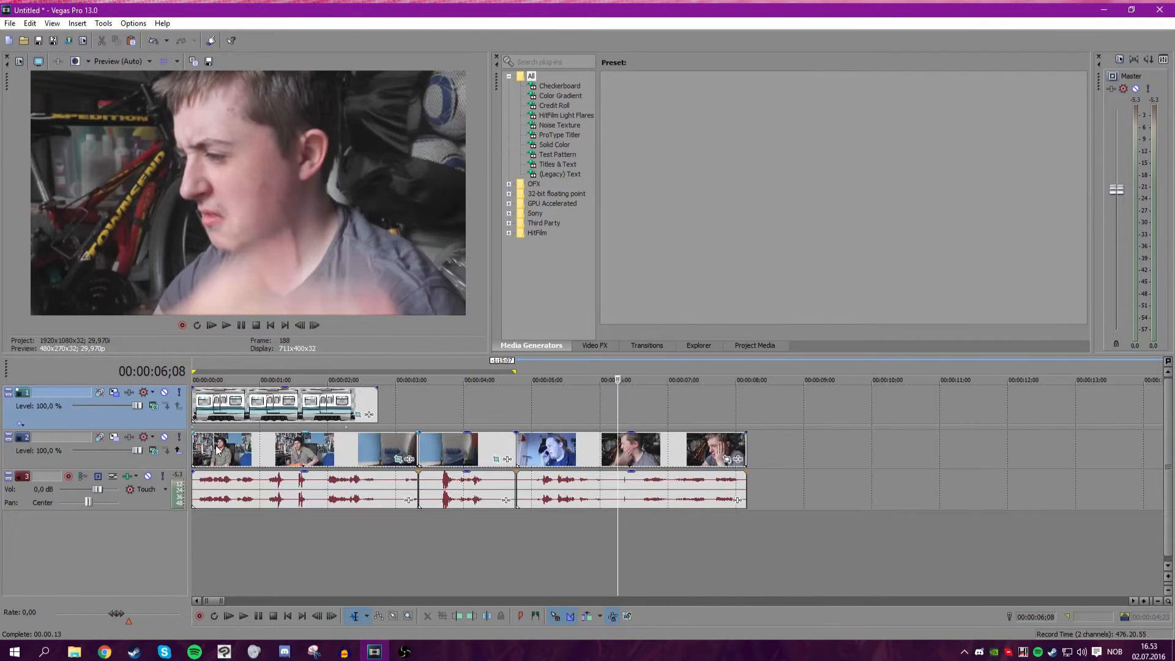
{"action": "left_click", "coordinate": [435, 450]}
{"action": "left_click", "coordinate": [231, 325]}
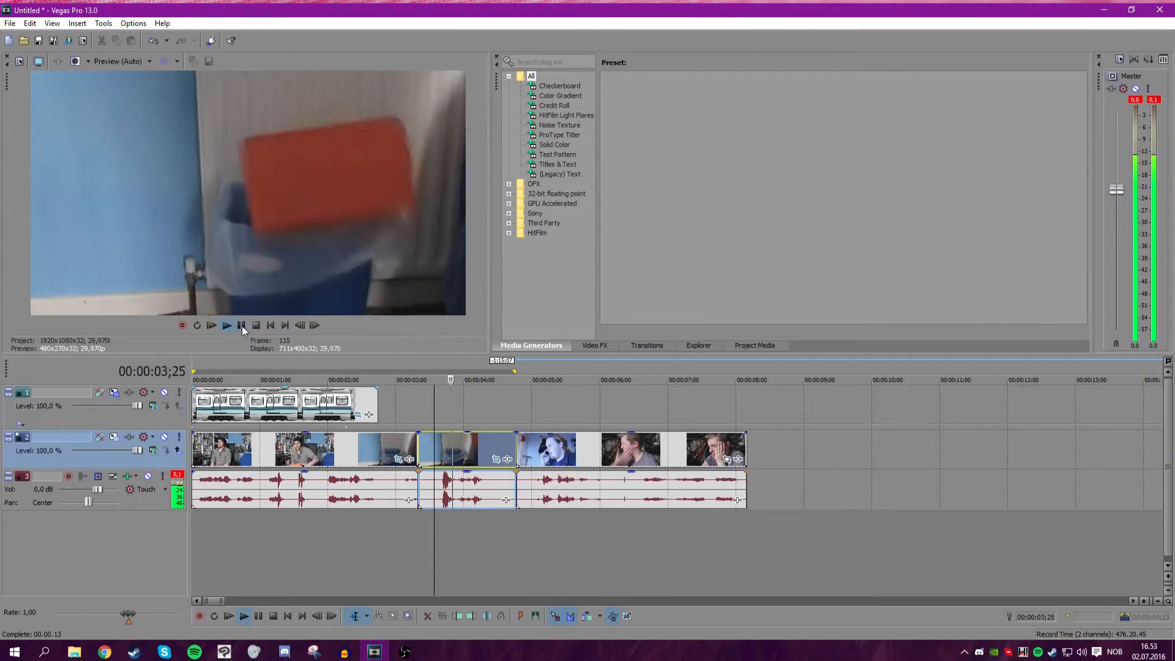
{"action": "left_click_drag", "start_coordinate": [593, 401], "coordinate": [614, 415]}
{"action": "scroll", "coordinate": [704, 432], "scroll_direction": "up", "scroll_amount": 3}
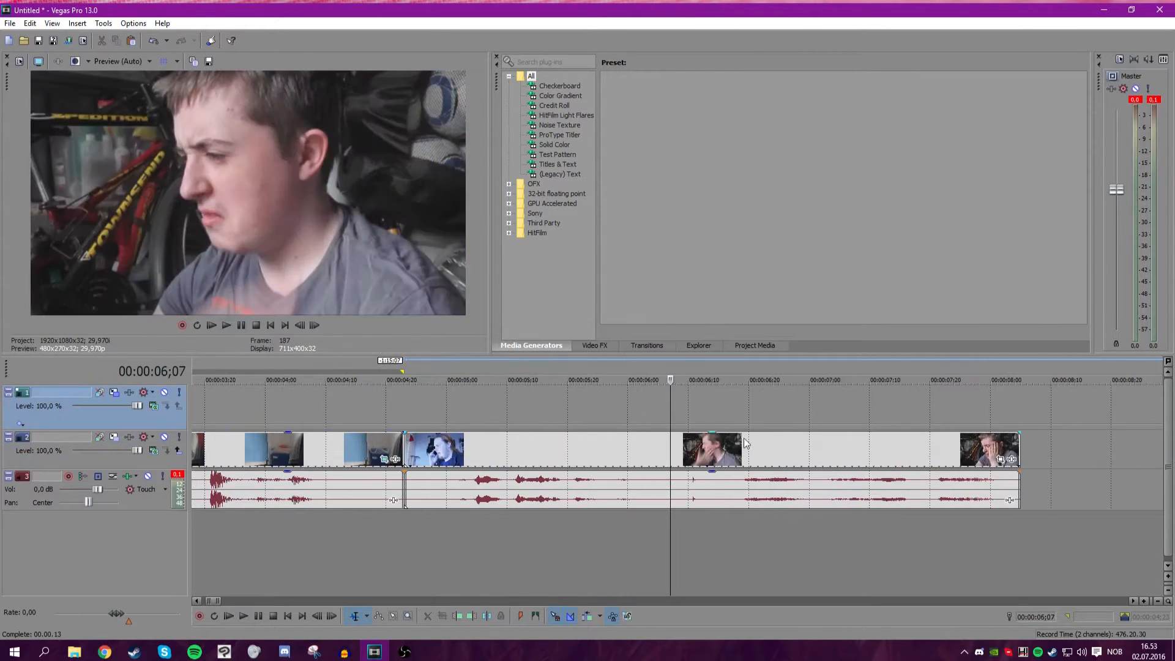
{"action": "left_click_drag", "start_coordinate": [670, 452], "coordinate": [681, 453]}
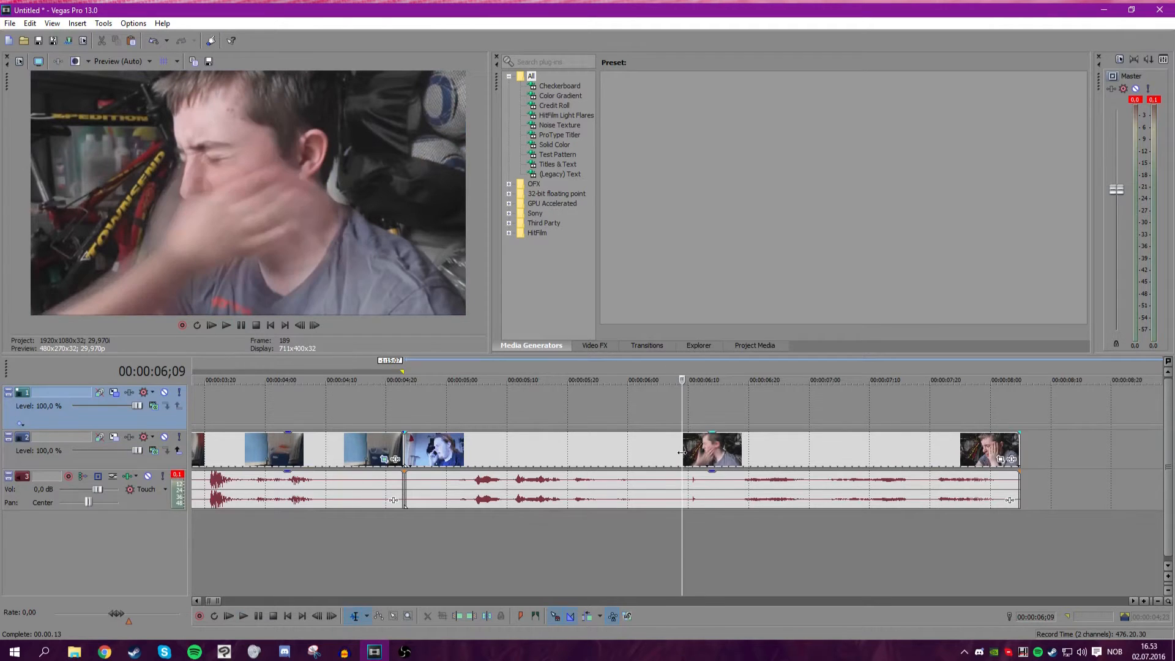
Open Pan/Crop for the later webcam clip and zoom the crop frame in slightly to a width of 1173.6.
{"action": "left_click", "coordinate": [1011, 460]}
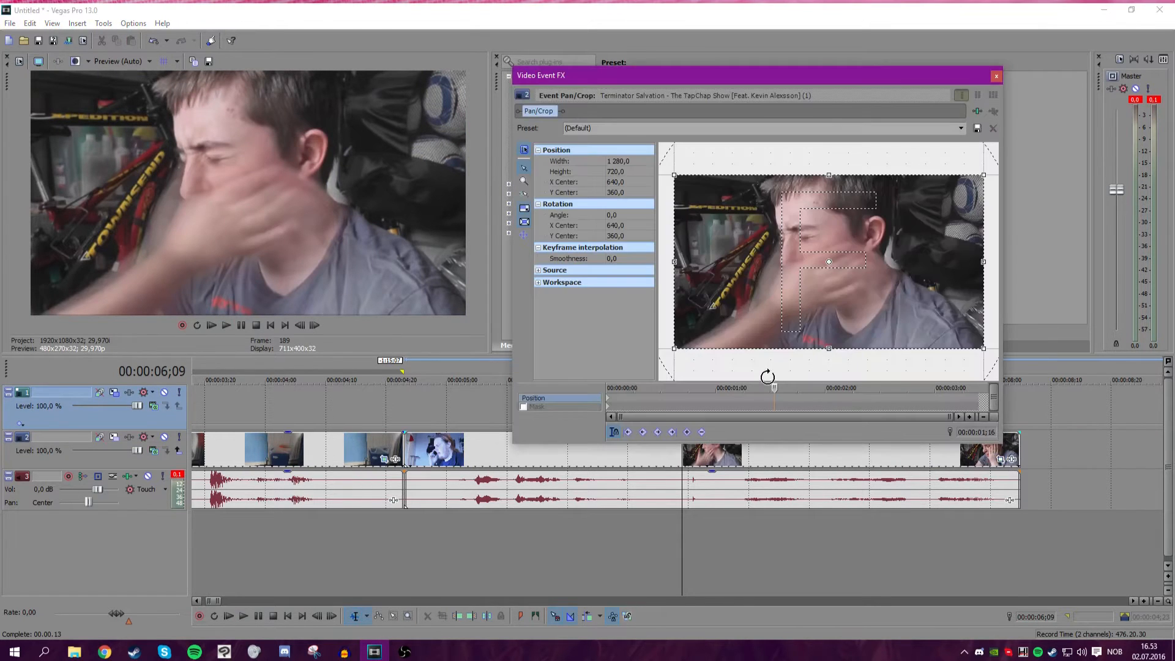
{"action": "left_click_drag", "start_coordinate": [567, 388], "coordinate": [562, 388]}
{"action": "left_click_drag", "start_coordinate": [675, 348], "coordinate": [687, 341]}
{"action": "left_click", "coordinate": [686, 474]}
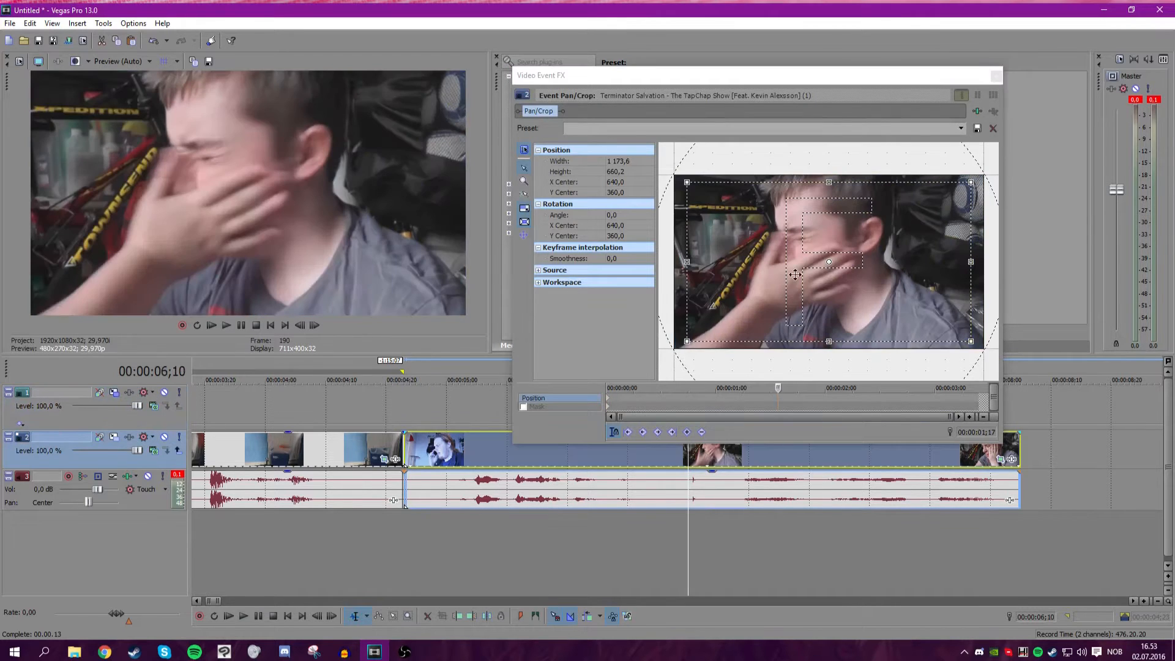
Create camera-shake keyframes by nudging and tilting the crop frame at successive frames in Pan/Crop.
{"action": "left_click_drag", "start_coordinate": [774, 387], "coordinate": [804, 387]}
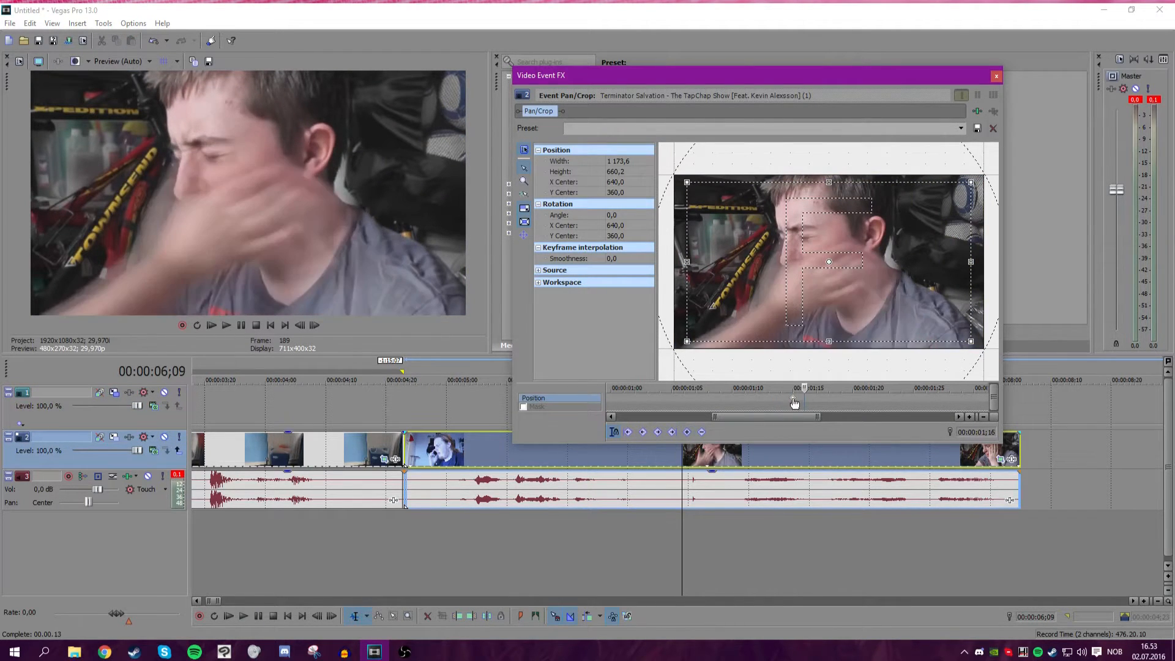
{"action": "left_click", "coordinate": [815, 402]}
{"action": "left_click_drag", "start_coordinate": [845, 295], "coordinate": [843, 295]}
{"action": "left_click_drag", "start_coordinate": [834, 163], "coordinate": [830, 210]}
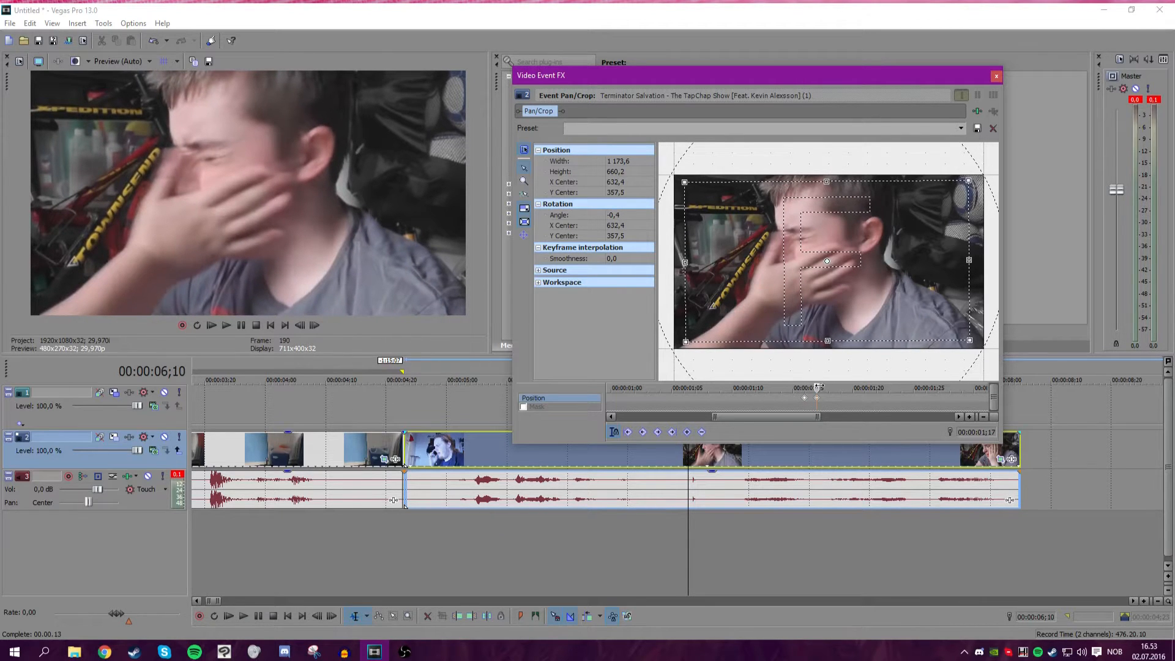
{"action": "left_click_drag", "start_coordinate": [819, 386], "coordinate": [829, 388]}
{"action": "left_click_drag", "start_coordinate": [822, 325], "coordinate": [823, 326]}
{"action": "left_click_drag", "start_coordinate": [829, 155], "coordinate": [829, 155]}
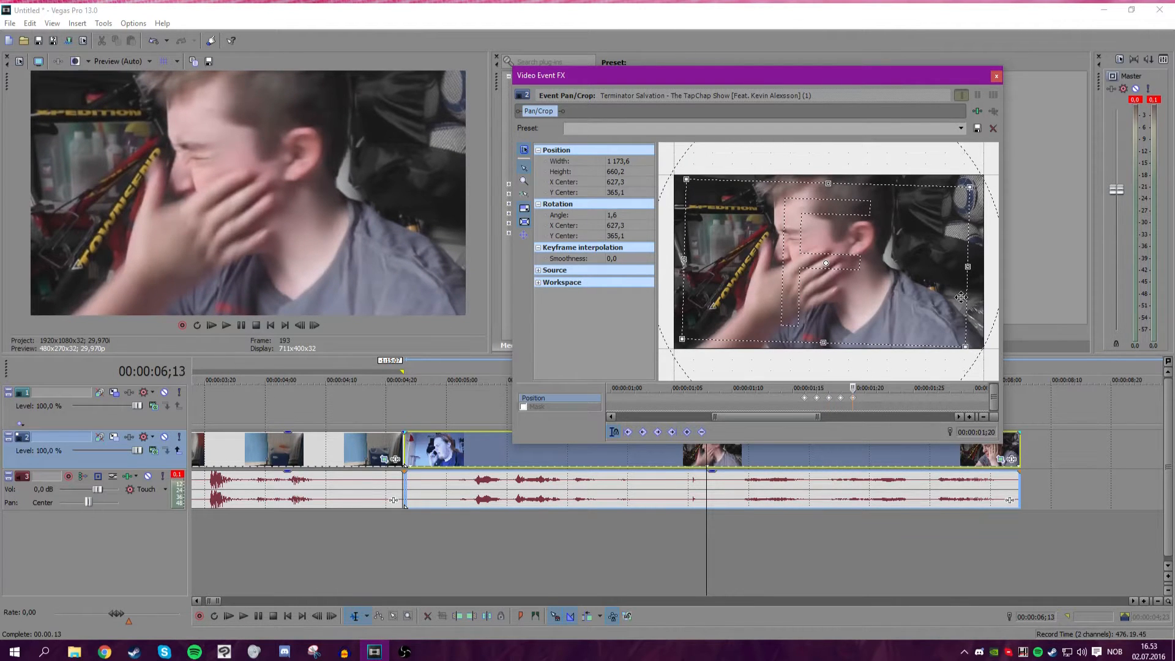
{"action": "left_click_drag", "start_coordinate": [978, 292], "coordinate": [979, 289]}
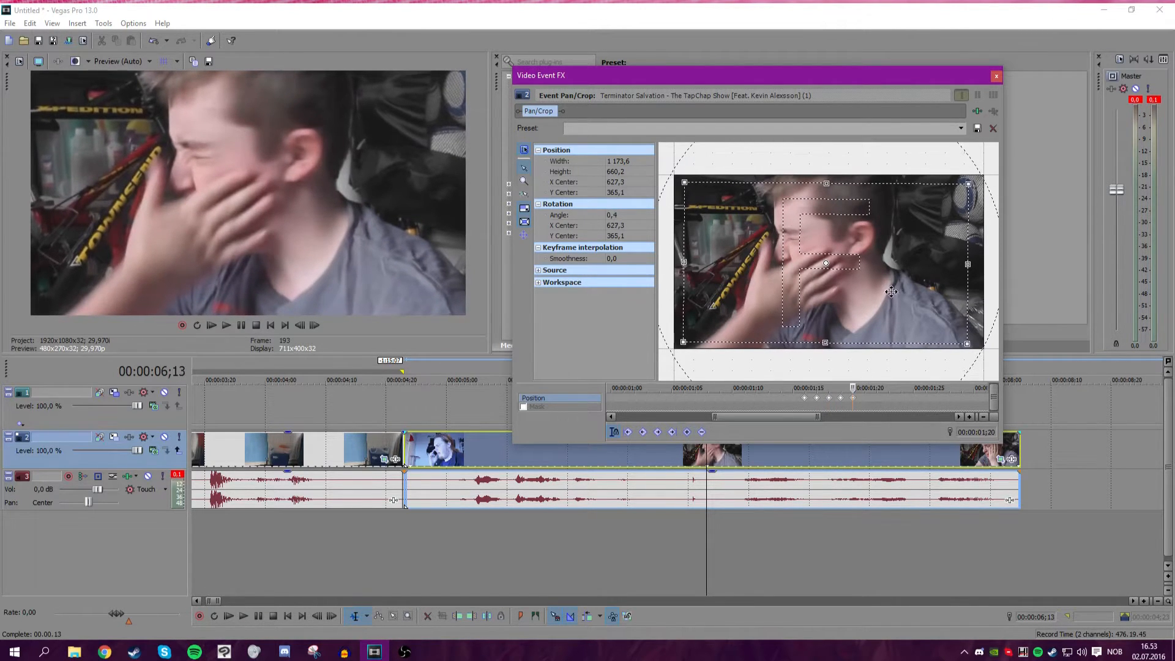
{"action": "left_click_drag", "start_coordinate": [892, 290], "coordinate": [894, 288]}
{"action": "left_click_drag", "start_coordinate": [857, 398], "coordinate": [817, 388]}
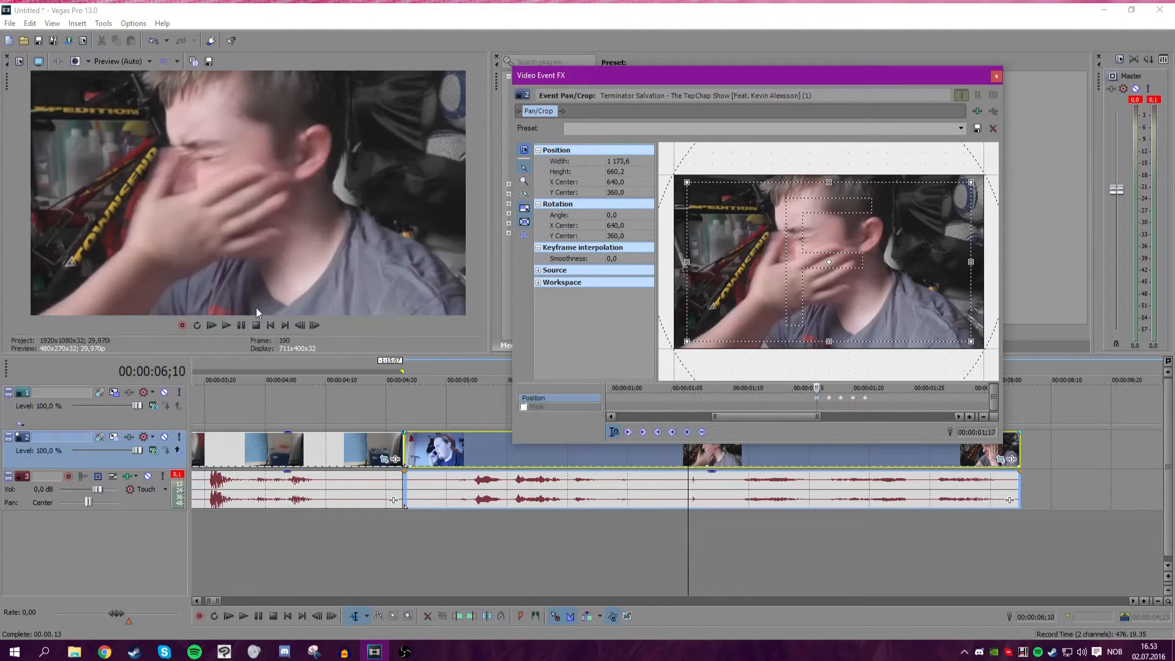
Play back the shake section in the preview to check it.
{"action": "left_click", "coordinate": [226, 324]}
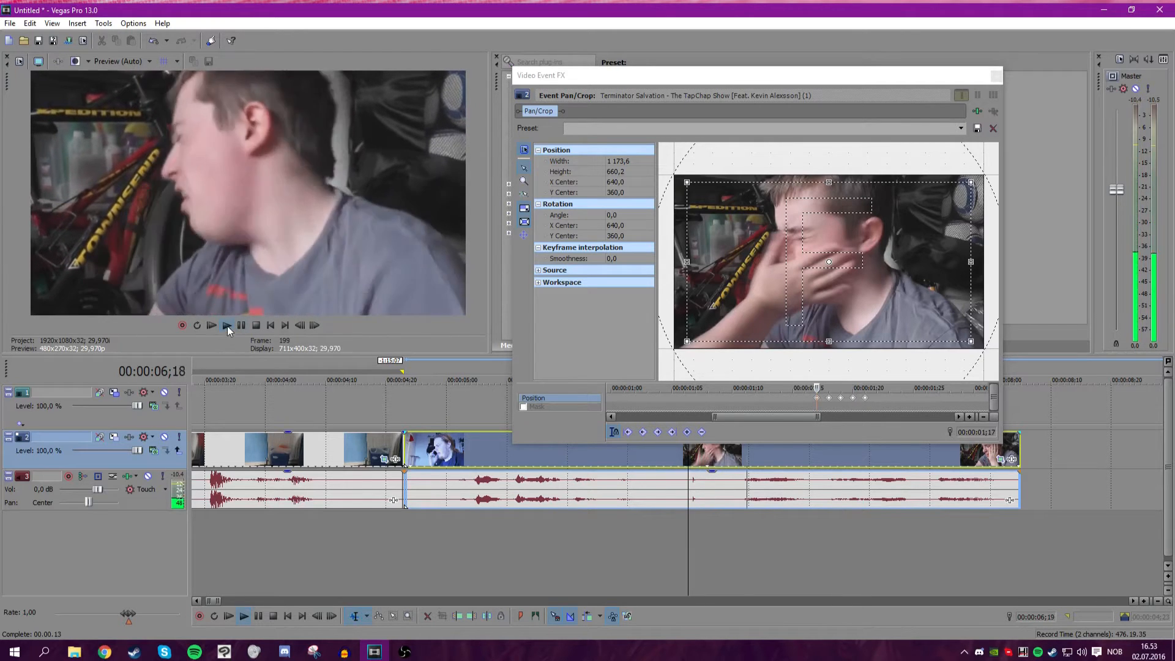
{"action": "left_click", "coordinate": [241, 325]}
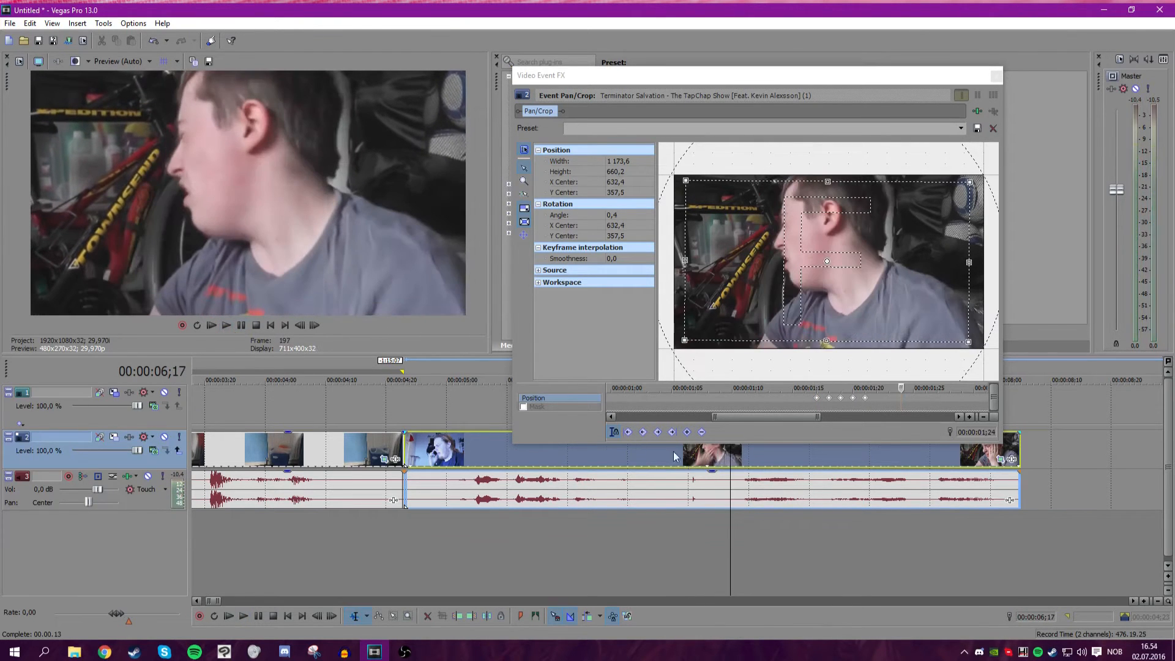
{"action": "scroll", "coordinate": [670, 454], "scroll_direction": "up", "scroll_amount": 1}
{"action": "left_click", "coordinate": [589, 462]}
{"action": "left_click", "coordinate": [216, 325]}
{"action": "left_click", "coordinate": [222, 325]}
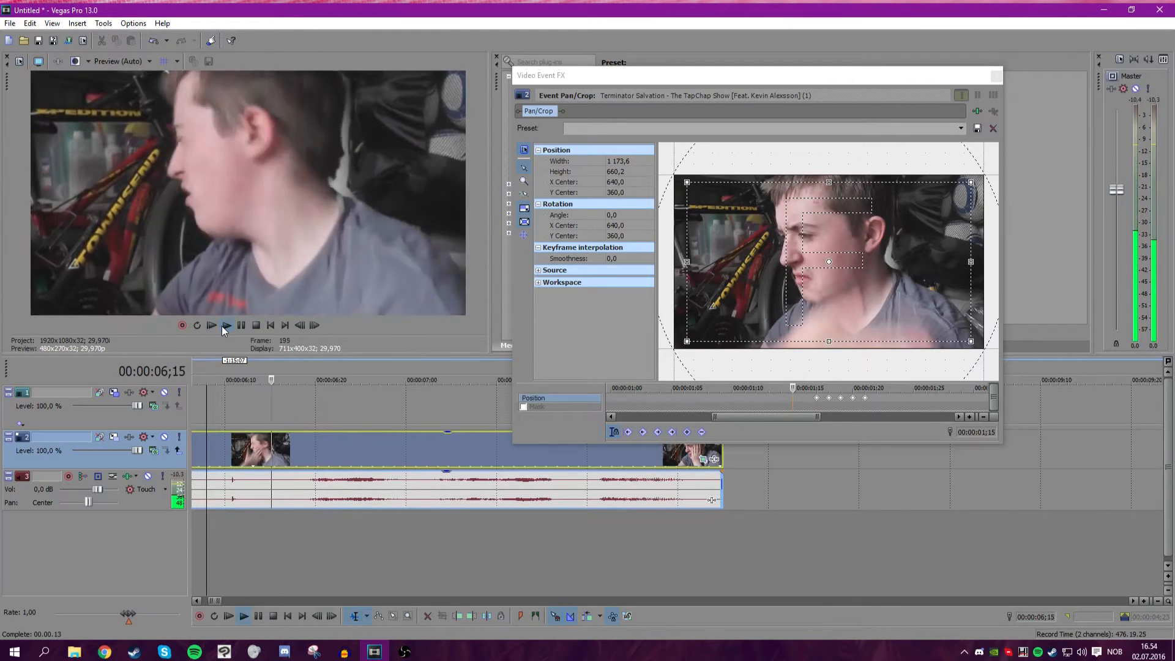
{"action": "left_click", "coordinate": [241, 326]}
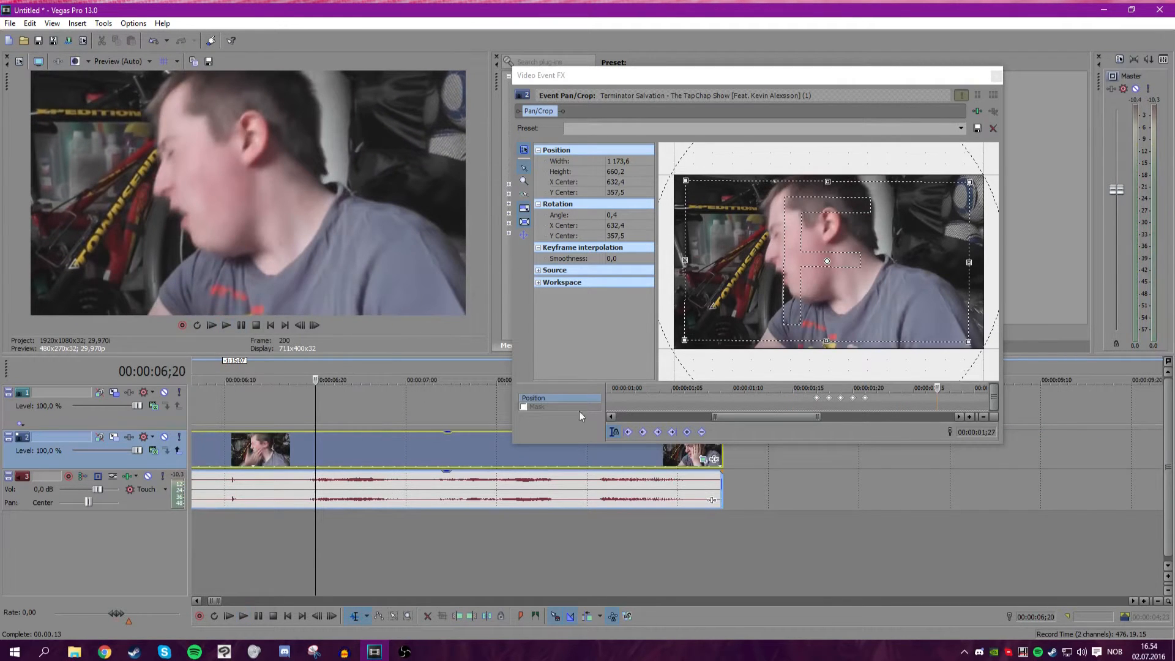
Copy the shake keyframes and paste them further along the Pan/Crop keyframe timeline to extend the shake.
{"action": "left_click", "coordinate": [886, 398]}
{"action": "left_click_drag", "start_coordinate": [890, 391], "coordinate": [823, 391]}
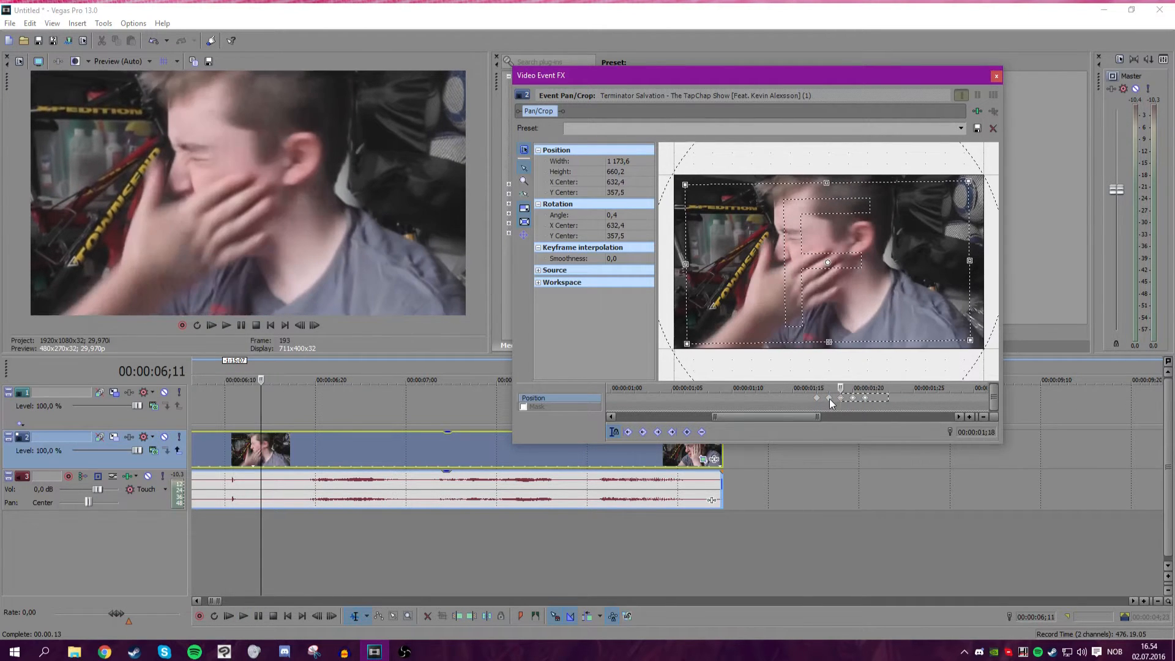
{"action": "left_click", "coordinate": [829, 398]}
{"action": "right_click", "coordinate": [829, 399]}
{"action": "left_click", "coordinate": [844, 417]}
{"action": "left_click", "coordinate": [877, 394]}
{"action": "right_click", "coordinate": [877, 395]}
{"action": "left_click", "coordinate": [908, 432]}
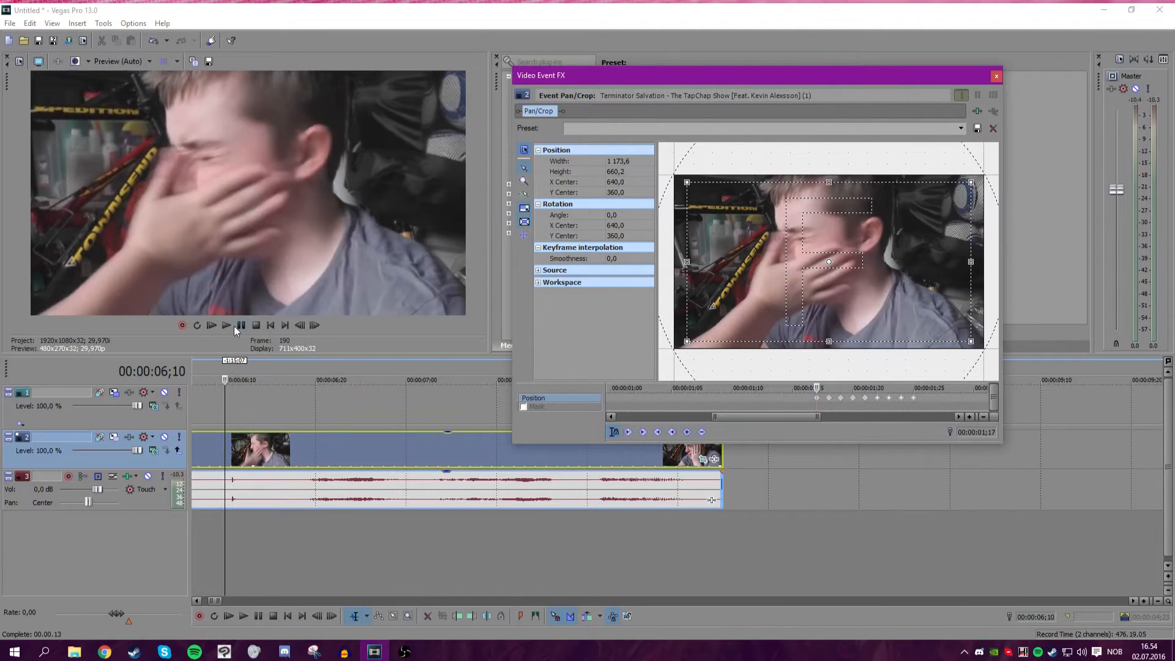
Play and step frame by frame through the extended shake, then close the Pan/Crop window.
{"action": "left_click", "coordinate": [228, 325]}
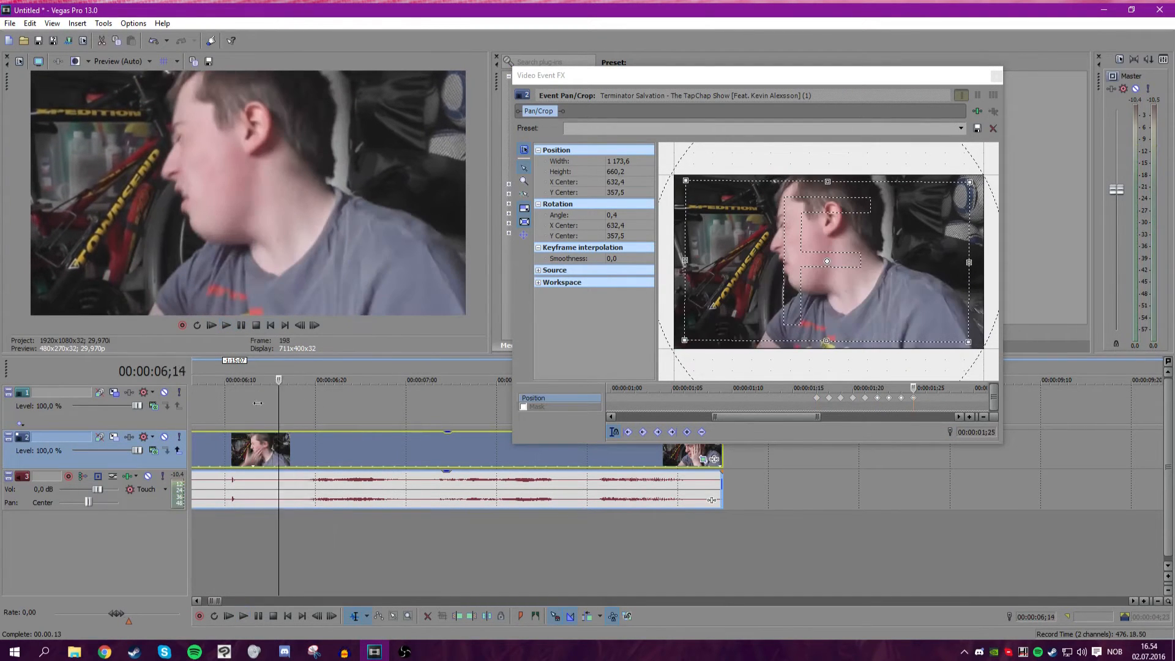
{"action": "left_click_drag", "start_coordinate": [258, 403], "coordinate": [232, 371]}
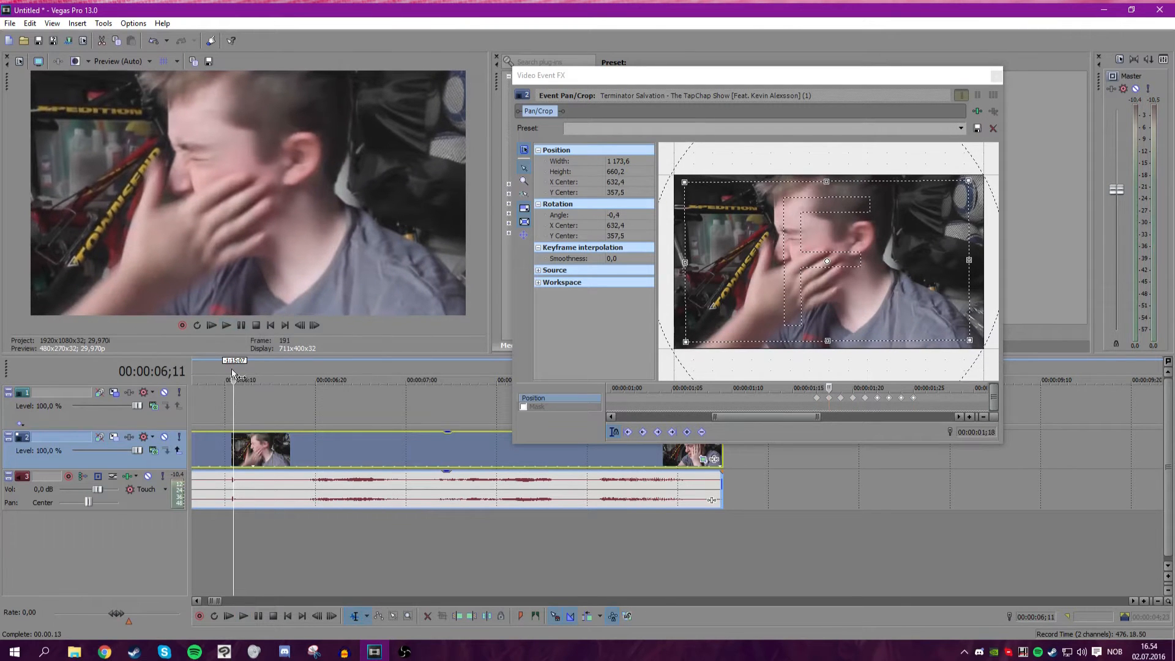
{"action": "left_click", "coordinate": [228, 325]}
{"action": "left_click", "coordinate": [309, 327]}
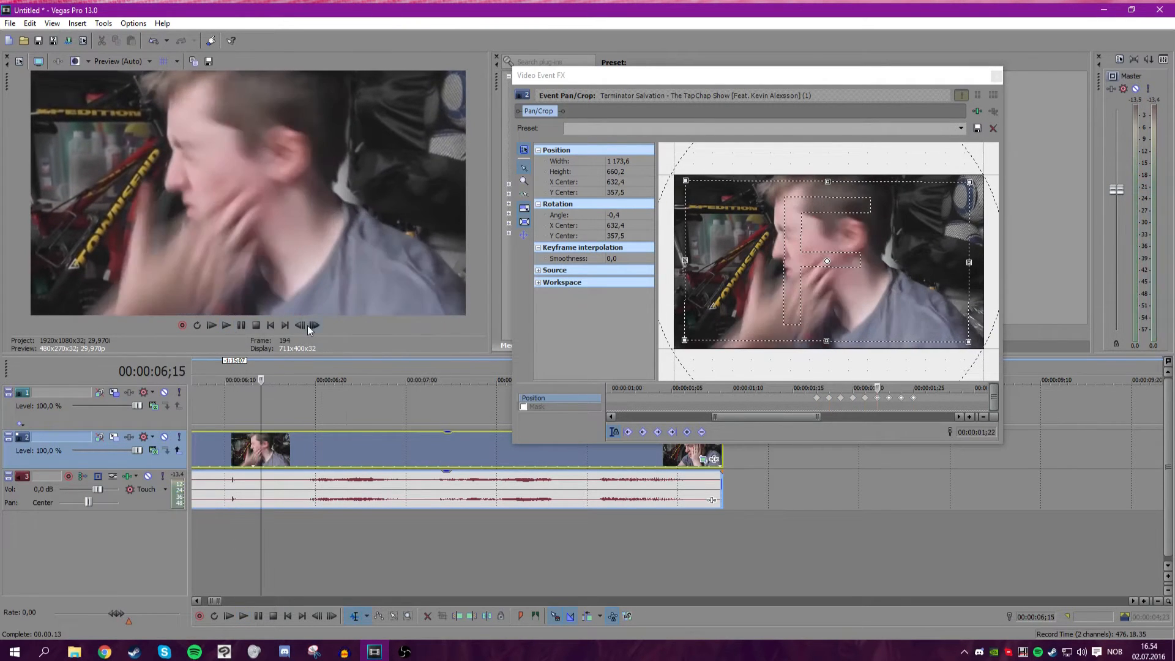
{"action": "left_click", "coordinate": [309, 327]}
{"action": "left_click", "coordinate": [309, 327]}
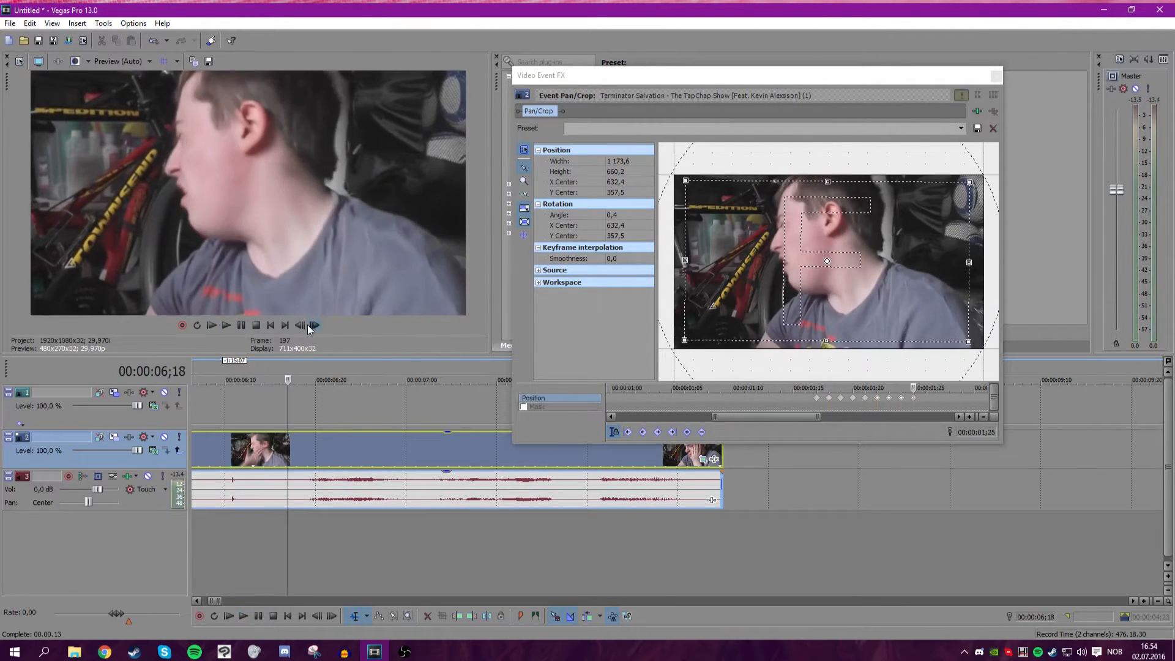
{"action": "left_click", "coordinate": [309, 326]}
{"action": "left_click", "coordinate": [309, 327]}
{"action": "left_click", "coordinate": [309, 327]}
{"action": "left_click", "coordinate": [309, 327]}
{"action": "left_click", "coordinate": [303, 325]}
{"action": "left_click", "coordinate": [300, 326]}
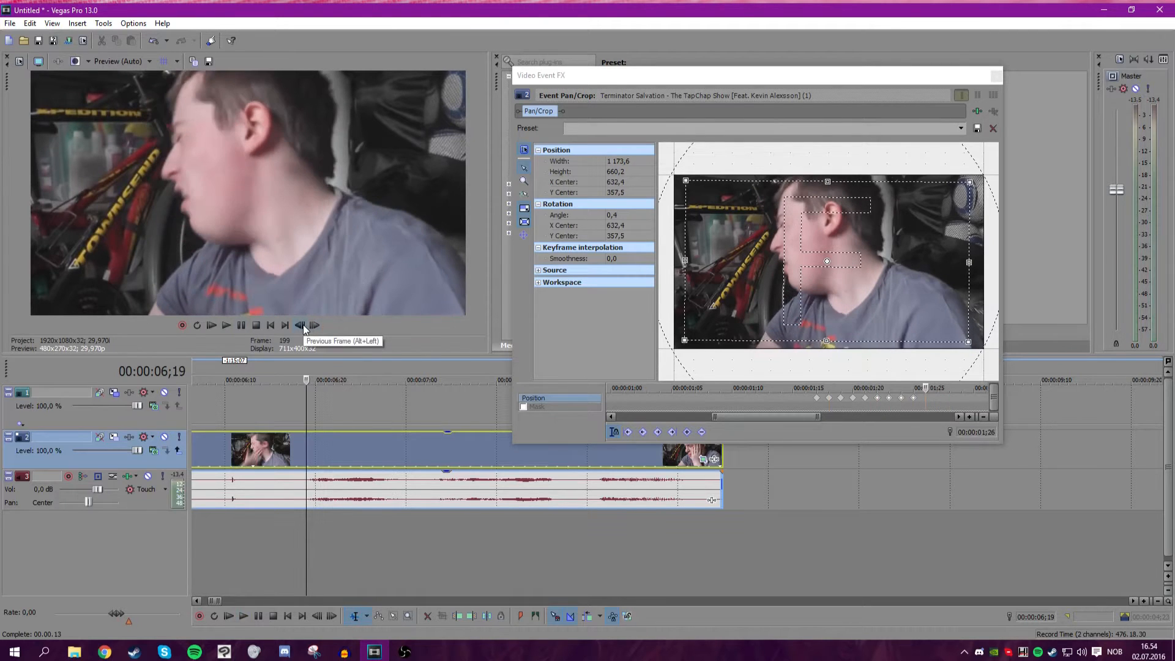
{"action": "left_click", "coordinate": [301, 326]}
{"action": "left_click", "coordinate": [300, 326]}
{"action": "left_click", "coordinate": [301, 326]}
{"action": "left_click", "coordinate": [301, 325]}
{"action": "left_click", "coordinate": [309, 325]}
{"action": "left_click", "coordinate": [309, 325]}
{"action": "left_click", "coordinate": [309, 325]}
{"action": "left_click", "coordinate": [277, 411]}
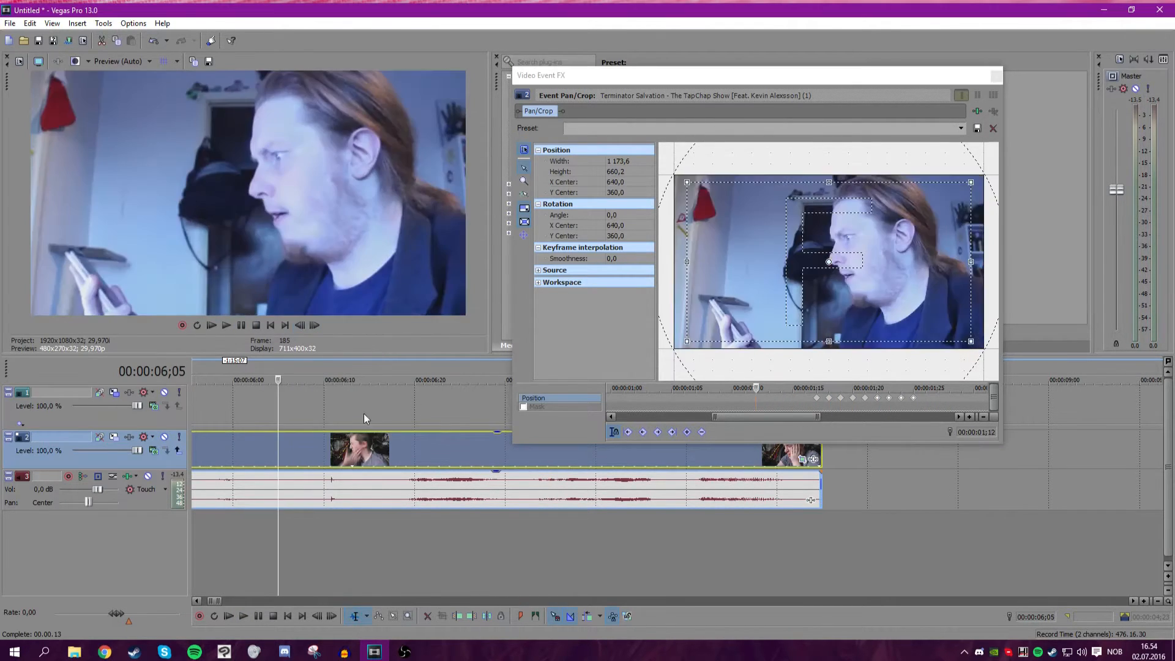
{"action": "left_click", "coordinate": [296, 406]}
{"action": "left_click", "coordinate": [224, 326]}
{"action": "left_click", "coordinate": [255, 324]}
{"action": "left_click", "coordinate": [316, 379]}
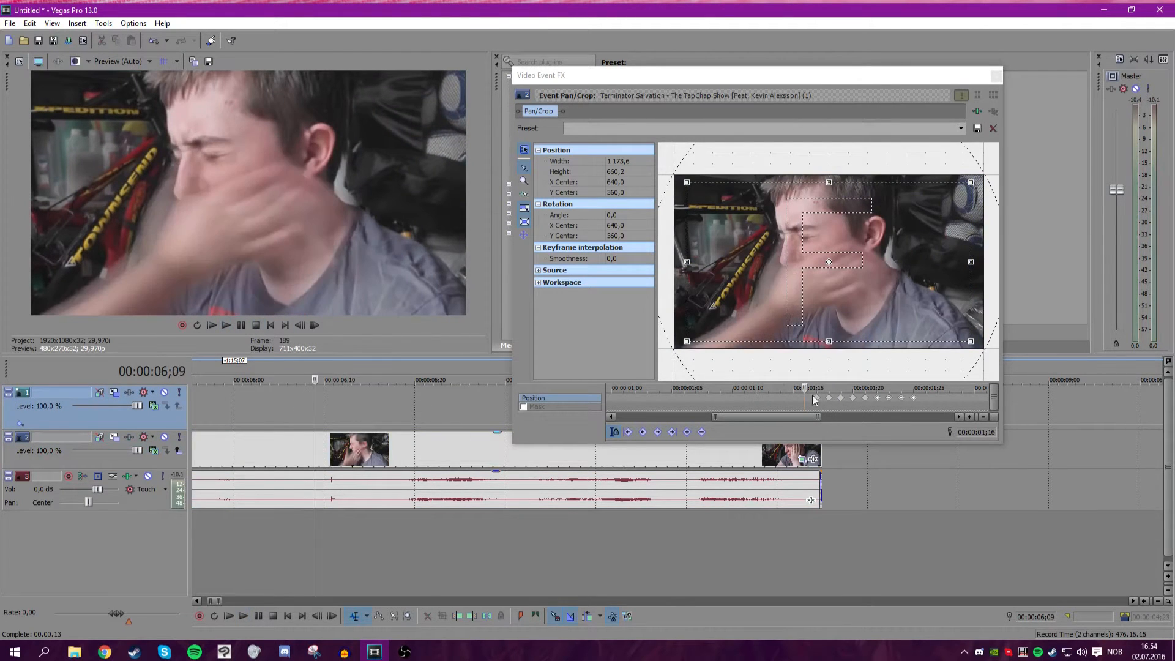
{"action": "scroll", "coordinate": [401, 414], "scroll_direction": "down", "scroll_amount": 5}
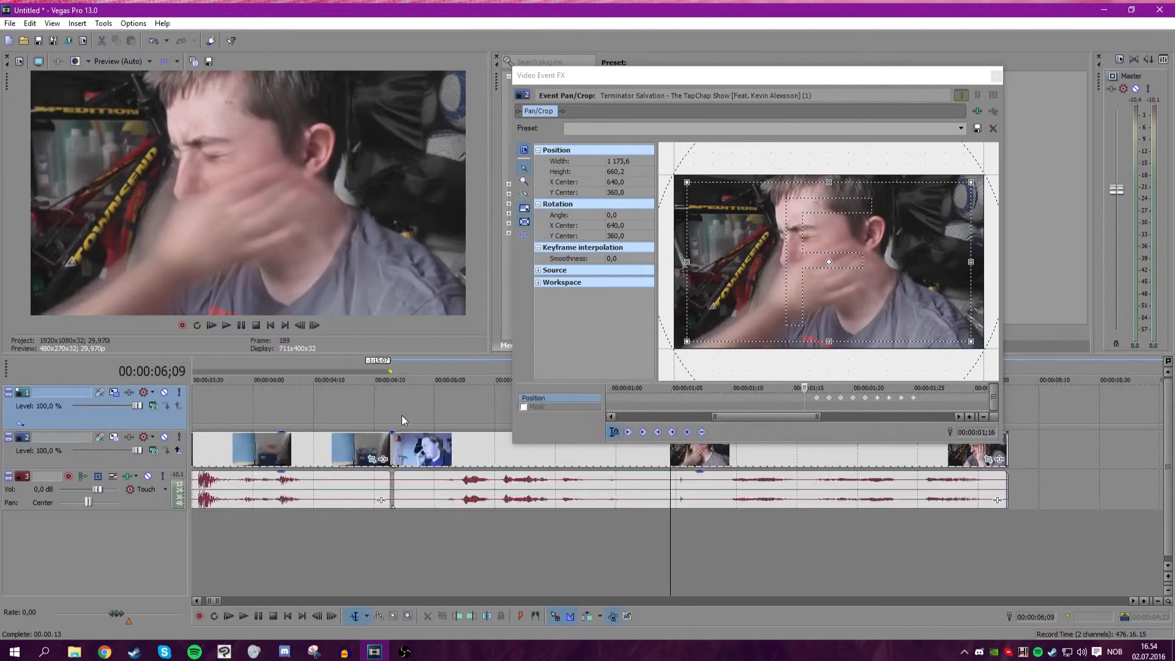
{"action": "left_click", "coordinate": [995, 76]}
Add a white Solid Color event to the top track near 00:00:06;10 and shorten it to a brief flash.
{"action": "scroll", "coordinate": [679, 405], "scroll_direction": "up", "scroll_amount": 5}
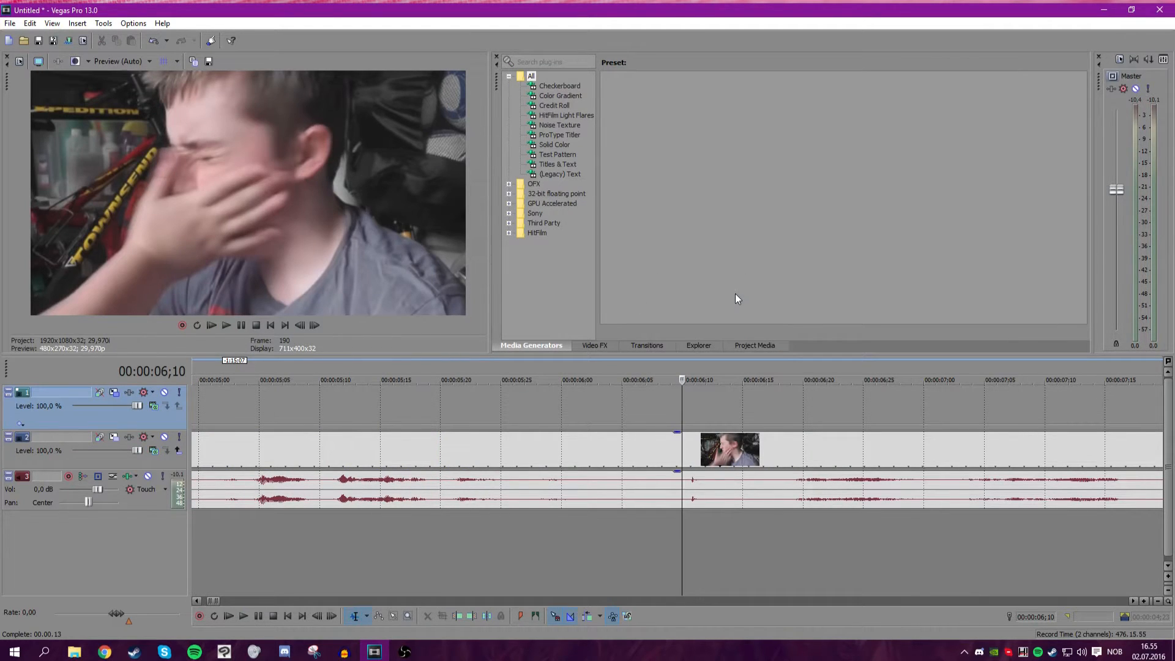
{"action": "left_click", "coordinate": [734, 346]}
{"action": "left_click", "coordinate": [537, 347]}
{"action": "left_click_drag", "start_coordinate": [629, 89], "coordinate": [636, 118]}
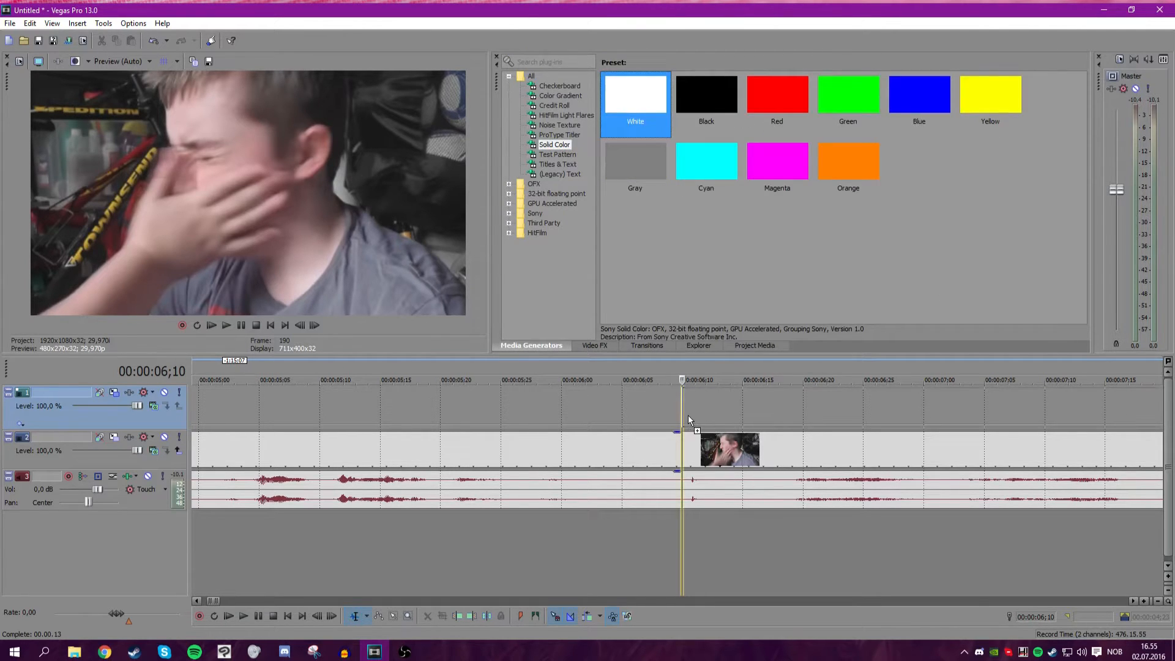
{"action": "left_click_drag", "start_coordinate": [688, 420], "coordinate": [687, 413]}
{"action": "left_click", "coordinate": [741, 150]}
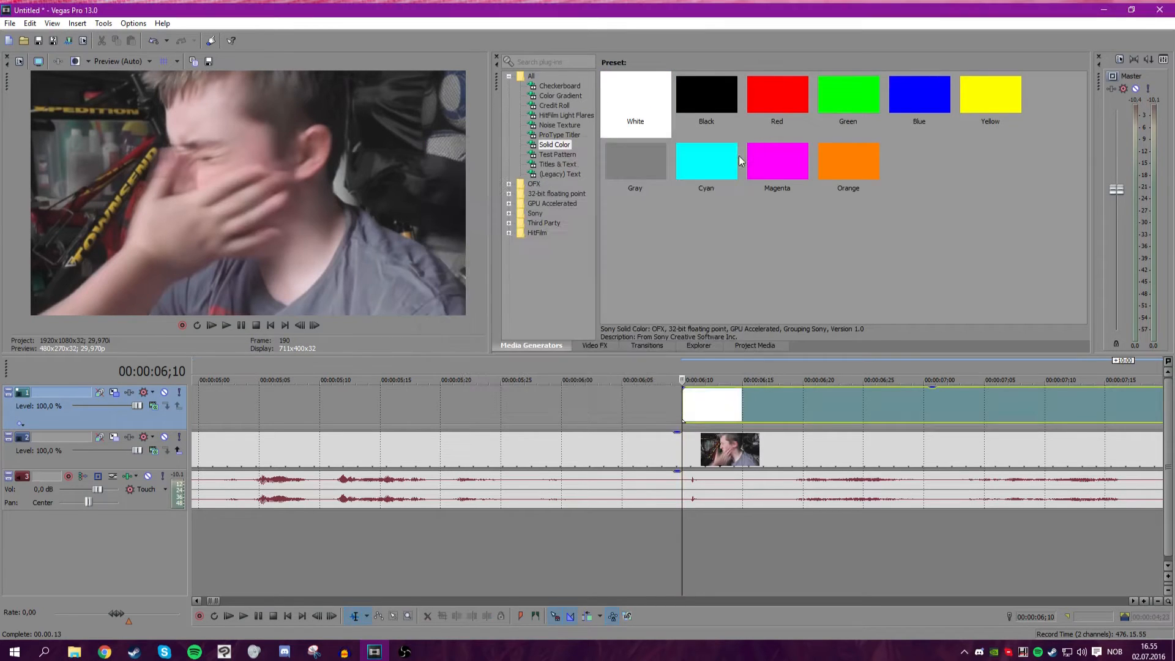
{"action": "left_click", "coordinate": [707, 416]}
{"action": "right_click", "coordinate": [752, 414]}
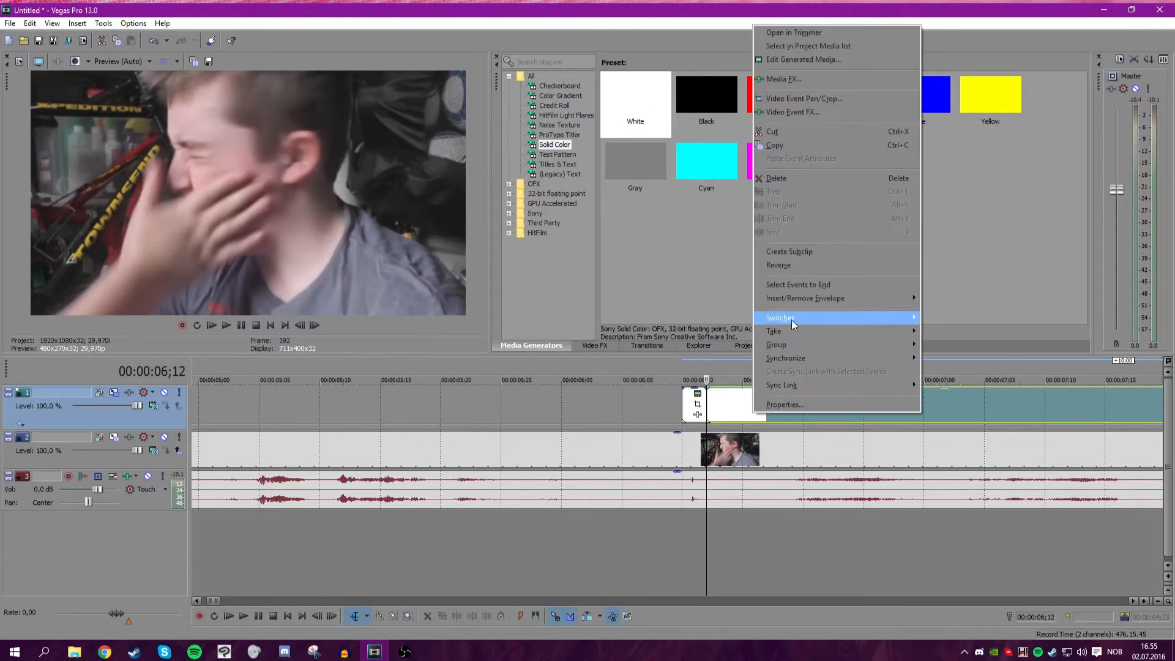
{"action": "left_click", "coordinate": [811, 179]}
{"action": "scroll", "coordinate": [659, 467], "scroll_direction": "up", "scroll_amount": 5}
{"action": "left_click_drag", "start_coordinate": [671, 458], "coordinate": [524, 445]}
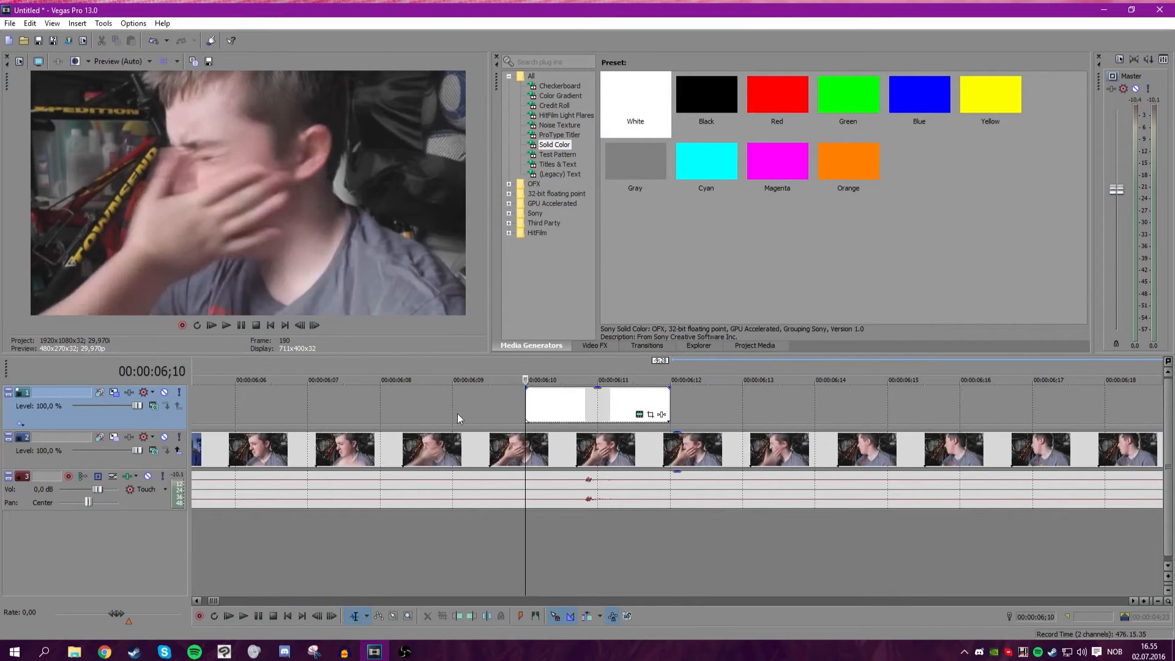
Play back the timeline around the white flash.
{"action": "scroll", "coordinate": [457, 419], "scroll_direction": "down", "scroll_amount": 3}
{"action": "left_click", "coordinate": [228, 327]}
{"action": "key", "text": "space"}
{"action": "scroll", "coordinate": [503, 422], "scroll_direction": "down", "scroll_amount": 5}
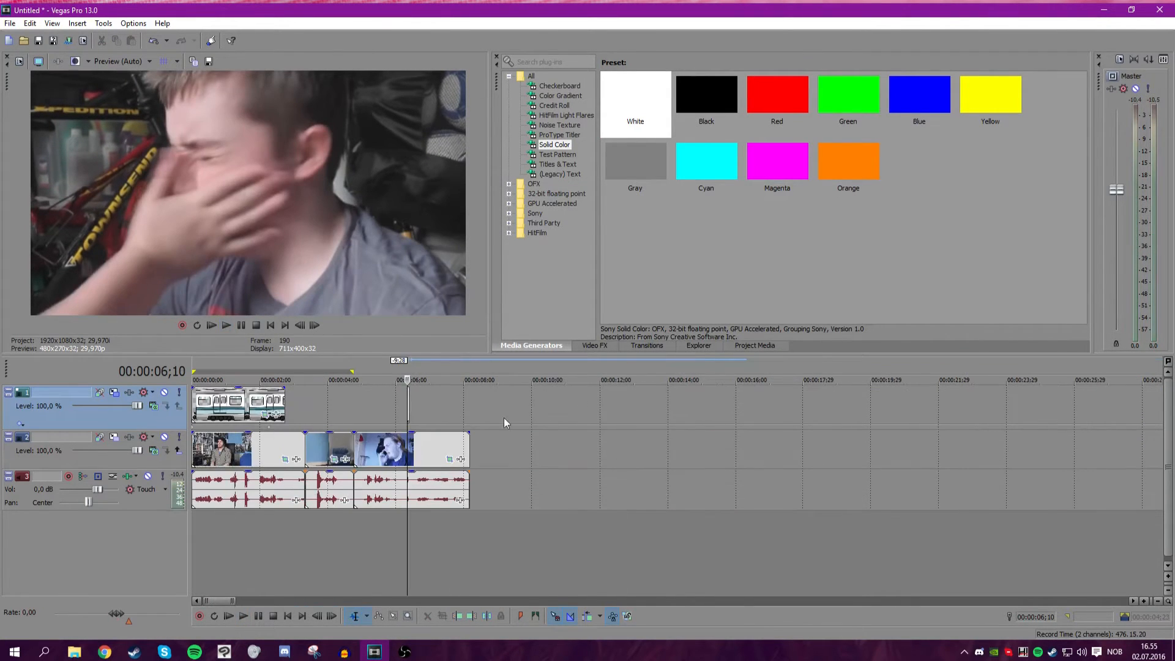
Trim the end of the train overlay on the top track to about 00:00:02;09.
{"action": "left_click_drag", "start_coordinate": [286, 403], "coordinate": [270, 405]}
{"action": "left_click", "coordinate": [273, 417]}
{"action": "scroll", "coordinate": [514, 420], "scroll_direction": "up", "scroll_amount": 5}
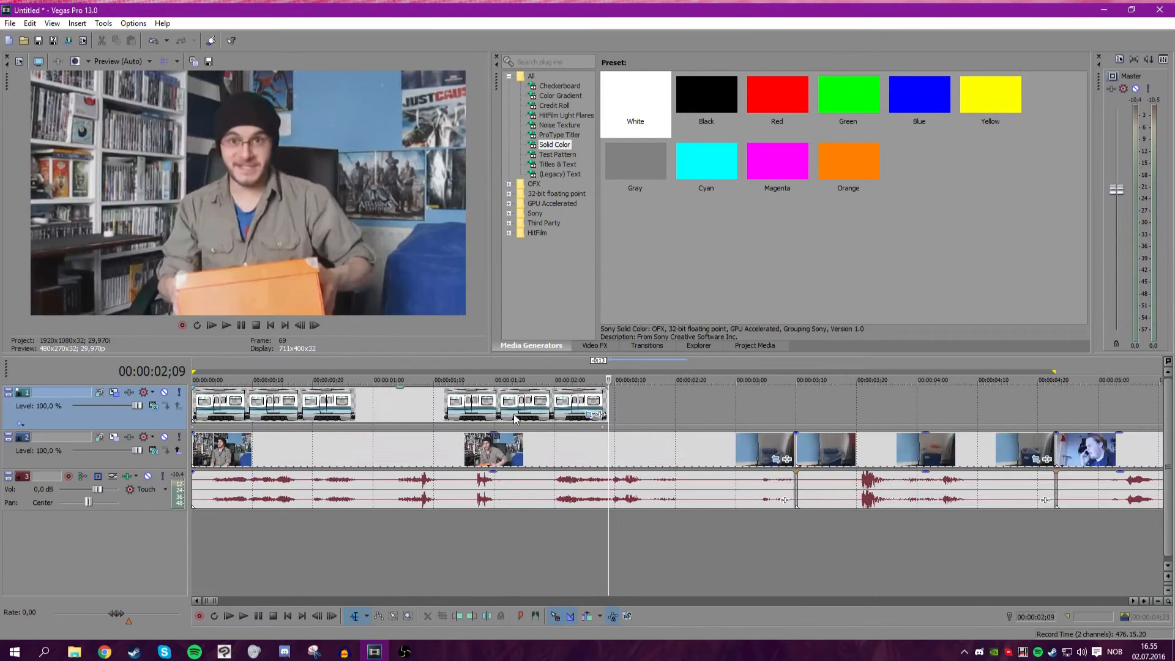
{"action": "left_click", "coordinate": [608, 400]}
{"action": "scroll", "coordinate": [658, 411], "scroll_direction": "down", "scroll_amount": 4}
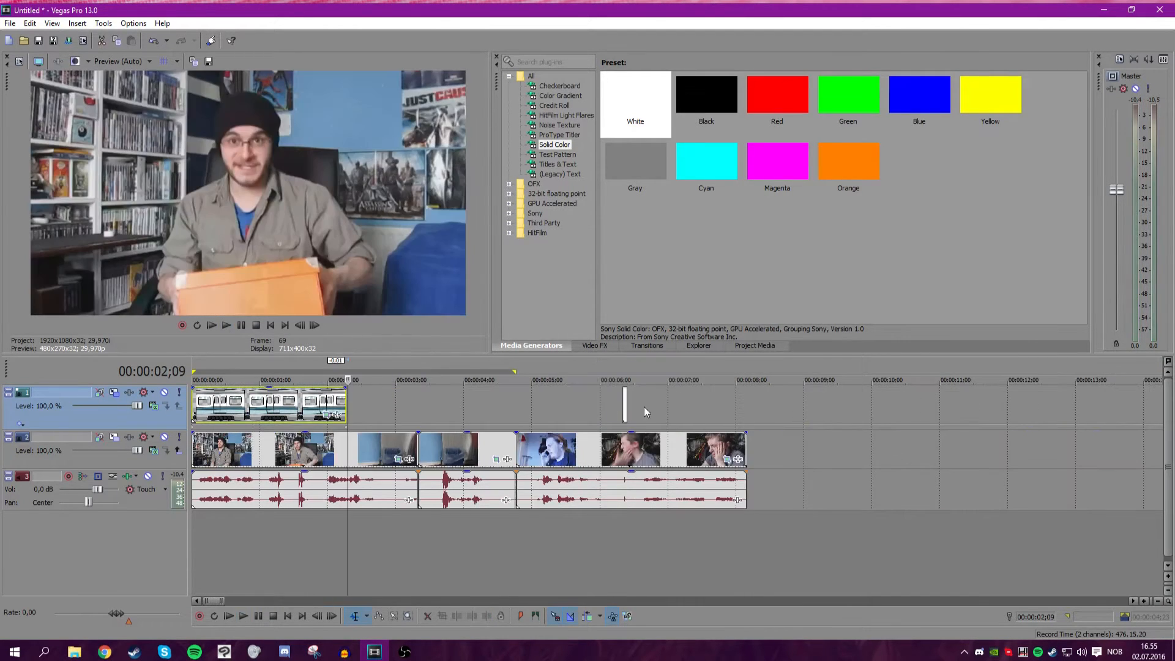
Open Track Motion for the top track and restore the box to full frame for the white flash.
{"action": "left_click", "coordinate": [621, 407]}
{"action": "left_click", "coordinate": [99, 392]}
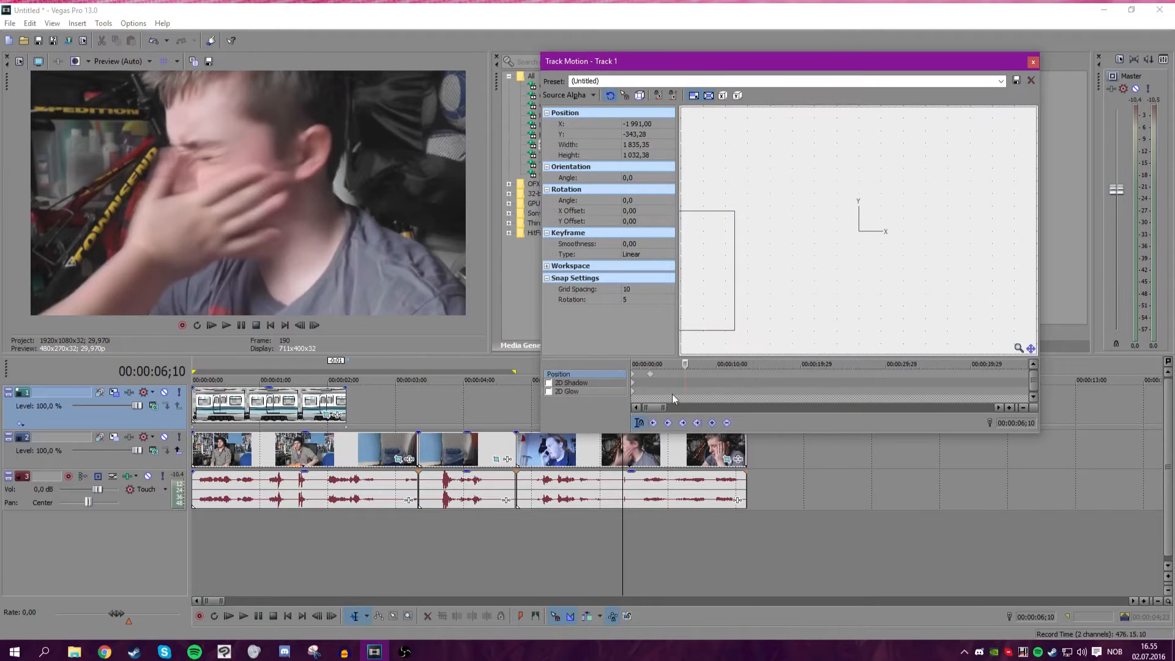
{"action": "left_click_drag", "start_coordinate": [716, 61], "coordinate": [856, 51]}
{"action": "right_click", "coordinate": [962, 203]}
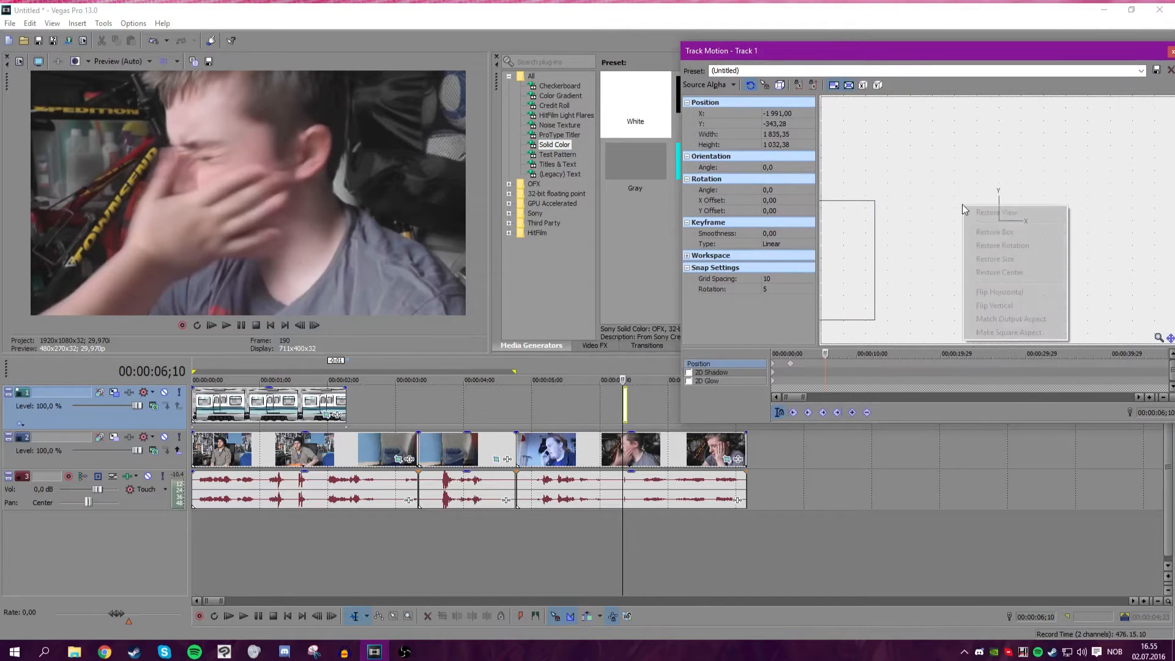
{"action": "left_click", "coordinate": [990, 233]}
{"action": "scroll", "coordinate": [623, 395], "scroll_direction": "up", "scroll_amount": 10}
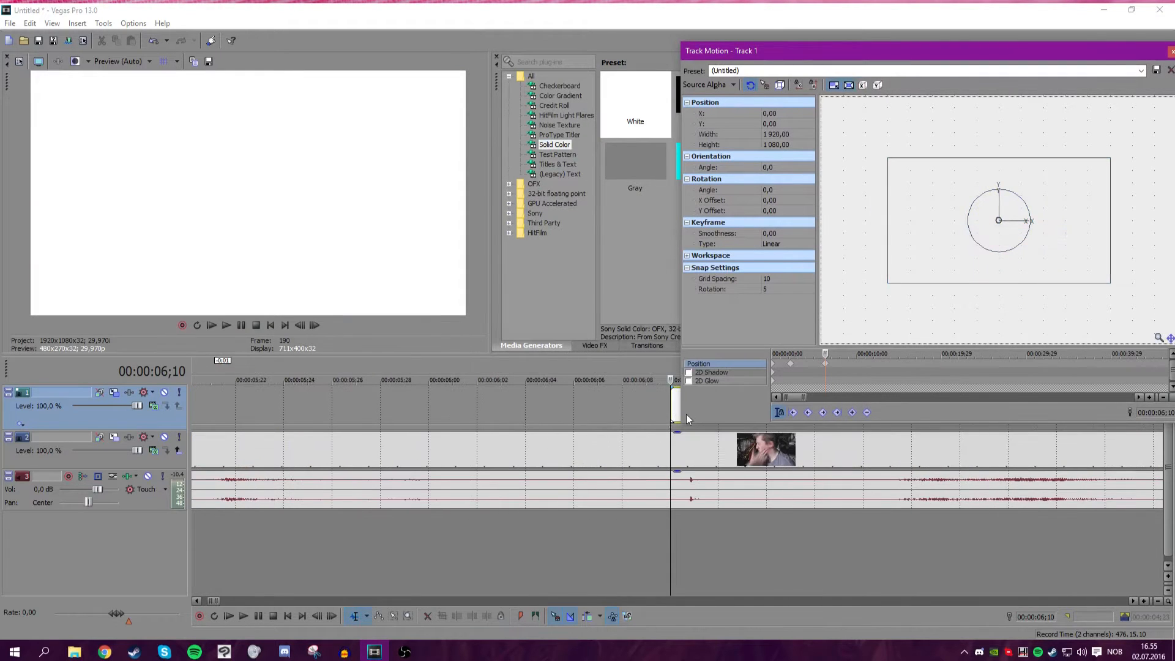
{"action": "scroll", "coordinate": [655, 402], "scroll_direction": "down", "scroll_amount": 10}
Move the white flash event to about 00:00:06;12 and close Track Motion.
{"action": "left_click_drag", "start_coordinate": [624, 398], "coordinate": [543, 403]}
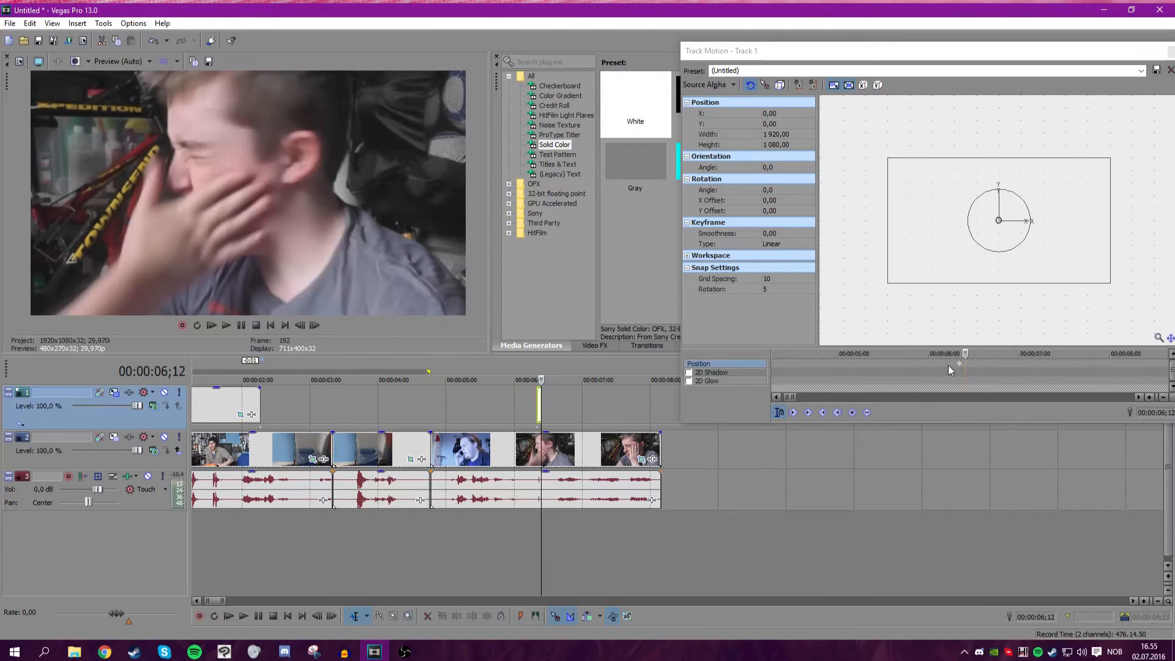
{"action": "left_click", "coordinate": [967, 362]}
{"action": "left_click", "coordinate": [1169, 53]}
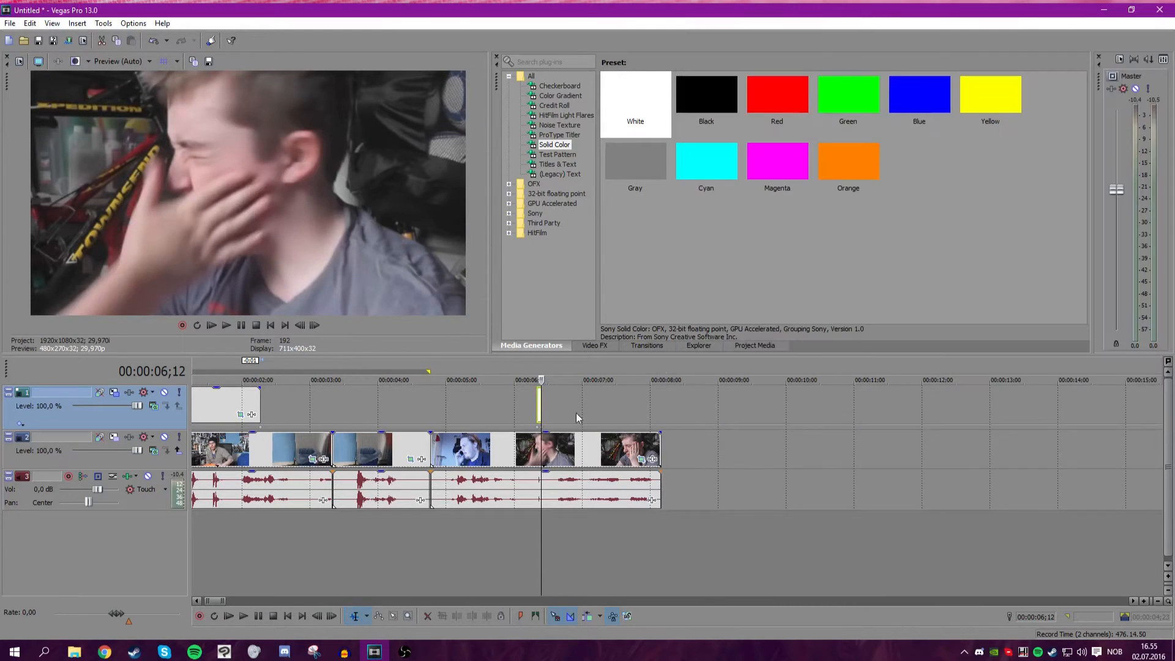
Play back the clip with the white flash to review it.
{"action": "scroll", "coordinate": [754, 402], "scroll_direction": "up", "scroll_amount": 8}
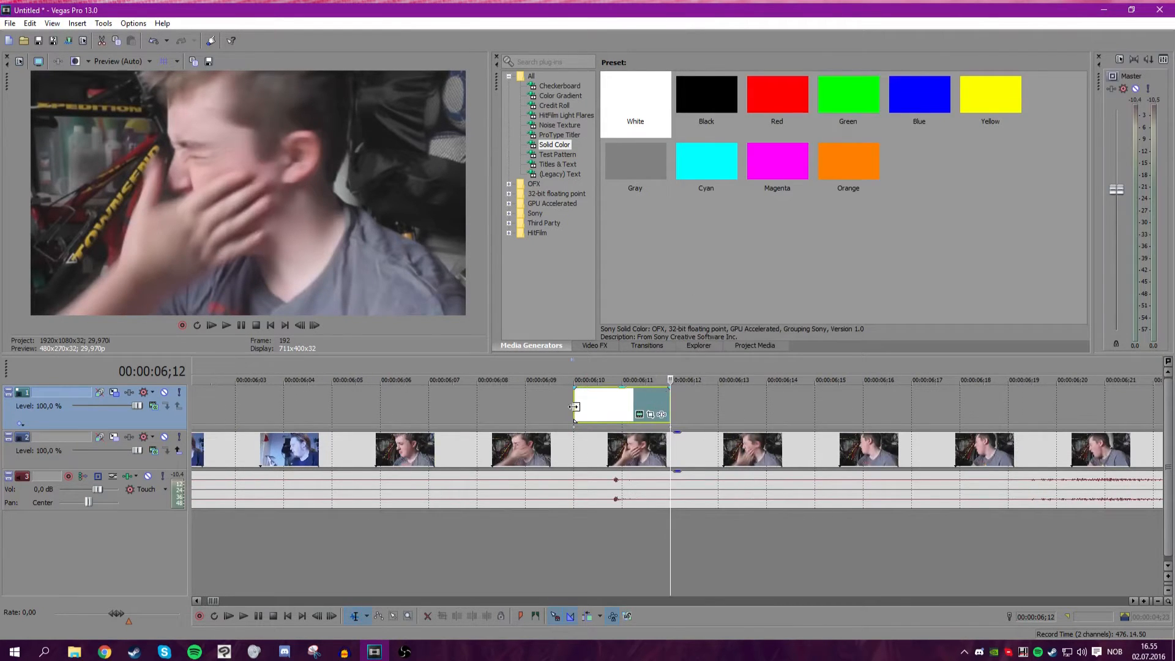
{"action": "left_click", "coordinate": [574, 407]}
{"action": "left_click_drag", "start_coordinate": [574, 444], "coordinate": [382, 445]}
{"action": "left_click", "coordinate": [240, 325]}
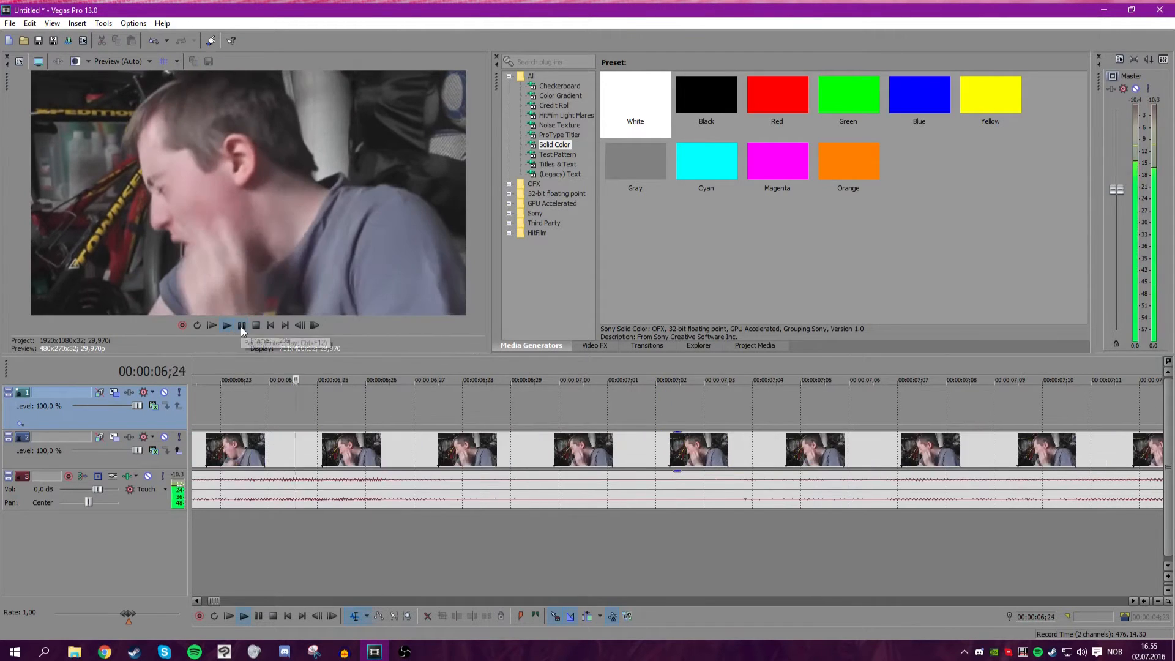
Add a fade-out to the white flash event on the top track so it fades over most of its length.
{"action": "scroll", "coordinate": [564, 405], "scroll_direction": "down", "scroll_amount": 8}
{"action": "scroll", "coordinate": [630, 405], "scroll_direction": "up", "scroll_amount": 8}
{"action": "left_click_drag", "start_coordinate": [502, 405], "coordinate": [513, 406]}
{"action": "left_click", "coordinate": [500, 429]}
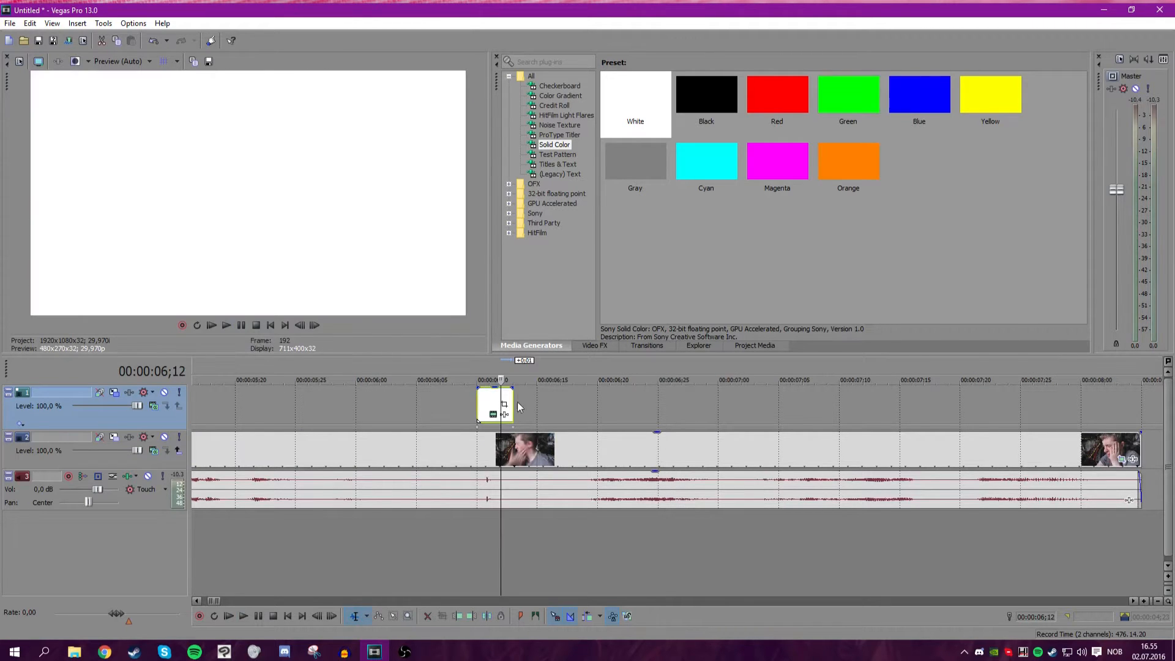
{"action": "left_click_drag", "start_coordinate": [512, 387], "coordinate": [489, 395]}
{"action": "left_click_drag", "start_coordinate": [500, 440], "coordinate": [516, 401]}
{"action": "left_click_drag", "start_coordinate": [513, 389], "coordinate": [489, 389]}
{"action": "left_click", "coordinate": [475, 450]}
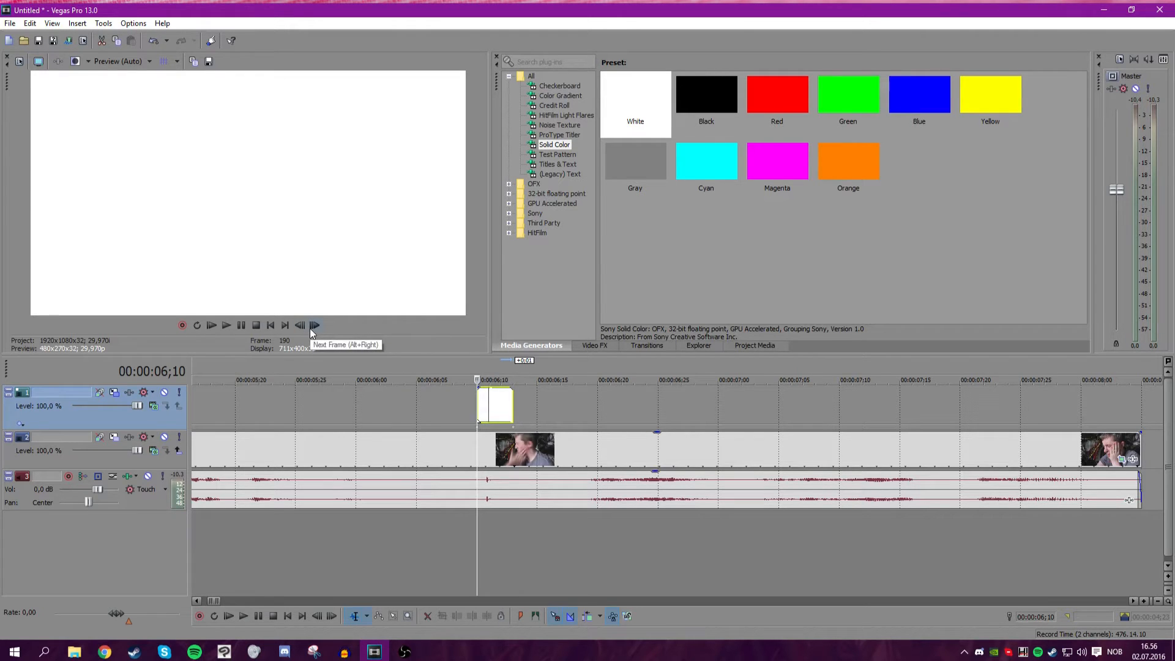
Zoom out and play back the edited section of the timeline to review the flash.
{"action": "scroll", "coordinate": [498, 439], "scroll_direction": "down", "scroll_amount": 10}
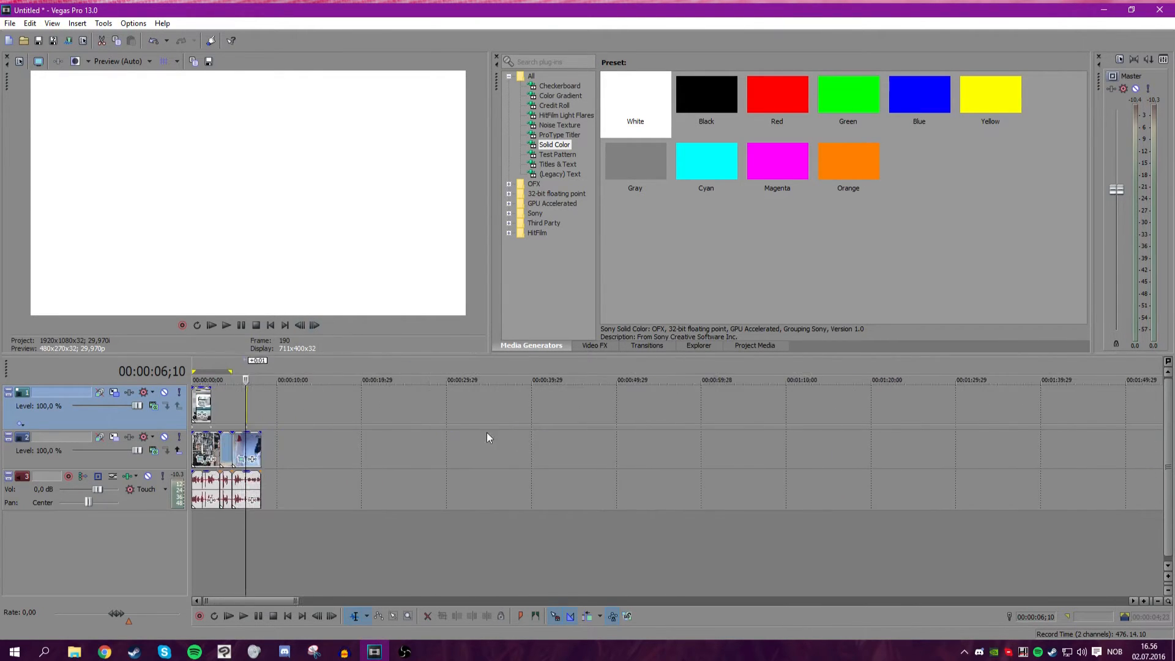
{"action": "scroll", "coordinate": [507, 435], "scroll_direction": "up", "scroll_amount": 13}
{"action": "scroll", "coordinate": [494, 409], "scroll_direction": "down", "scroll_amount": 4}
{"action": "left_click", "coordinate": [471, 407]}
{"action": "scroll", "coordinate": [459, 400], "scroll_direction": "down", "scroll_amount": 3}
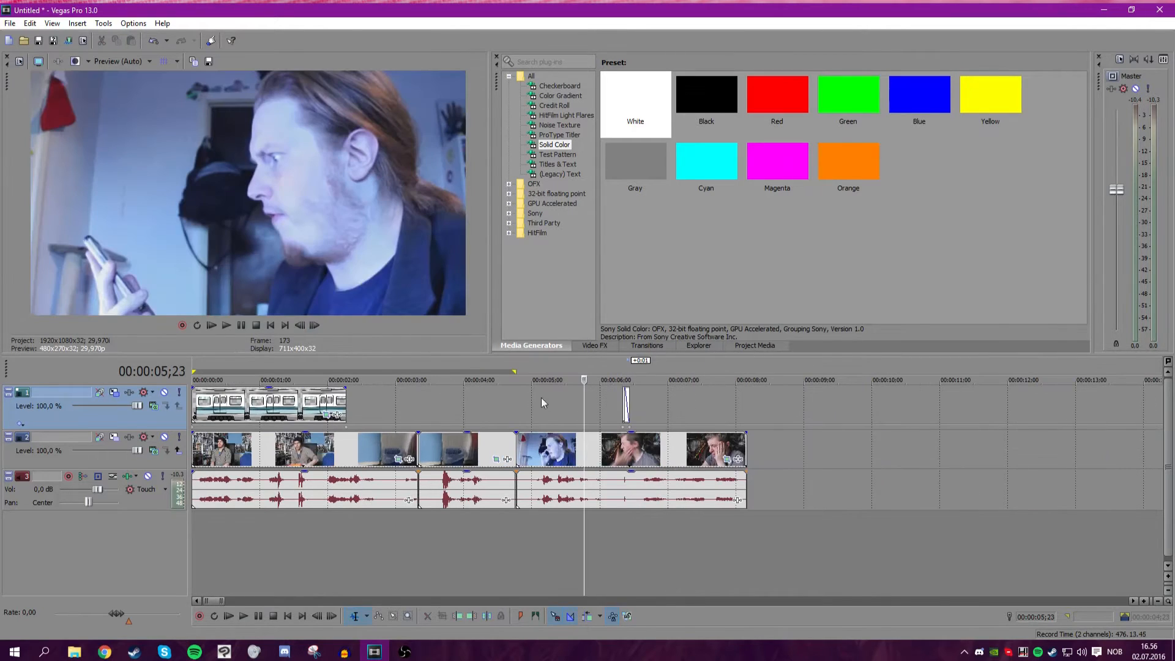
{"action": "left_click_drag", "start_coordinate": [725, 382], "coordinate": [512, 386]}
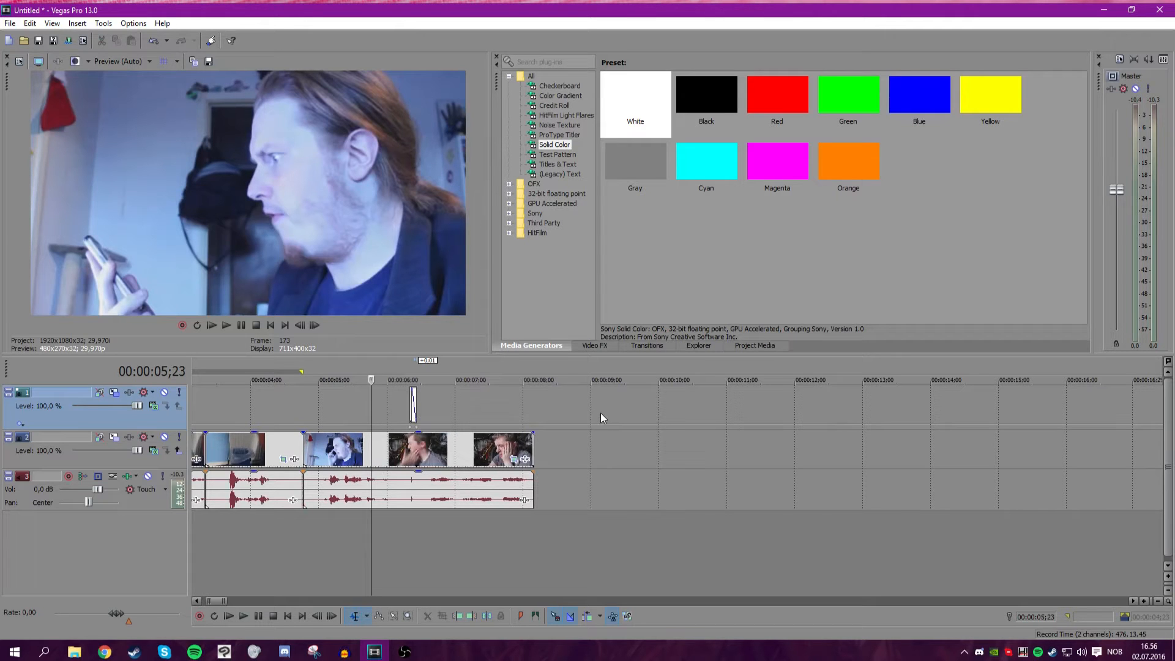
{"action": "key", "text": "space"}
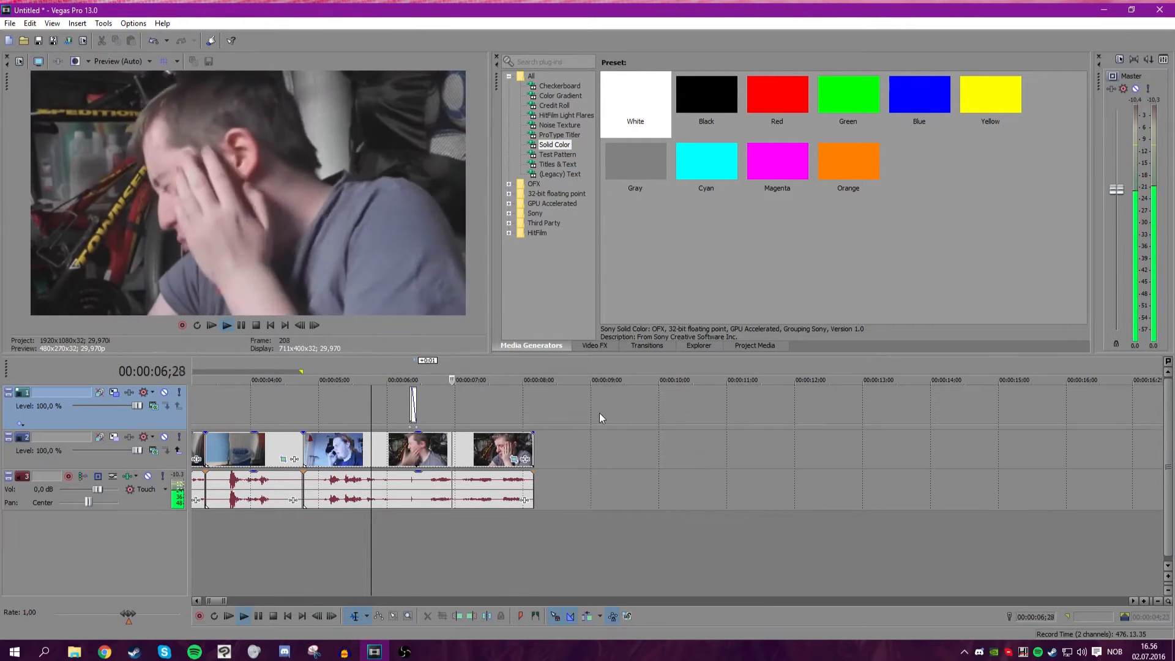
{"action": "key", "text": "space"}
{"action": "key", "text": "space"}
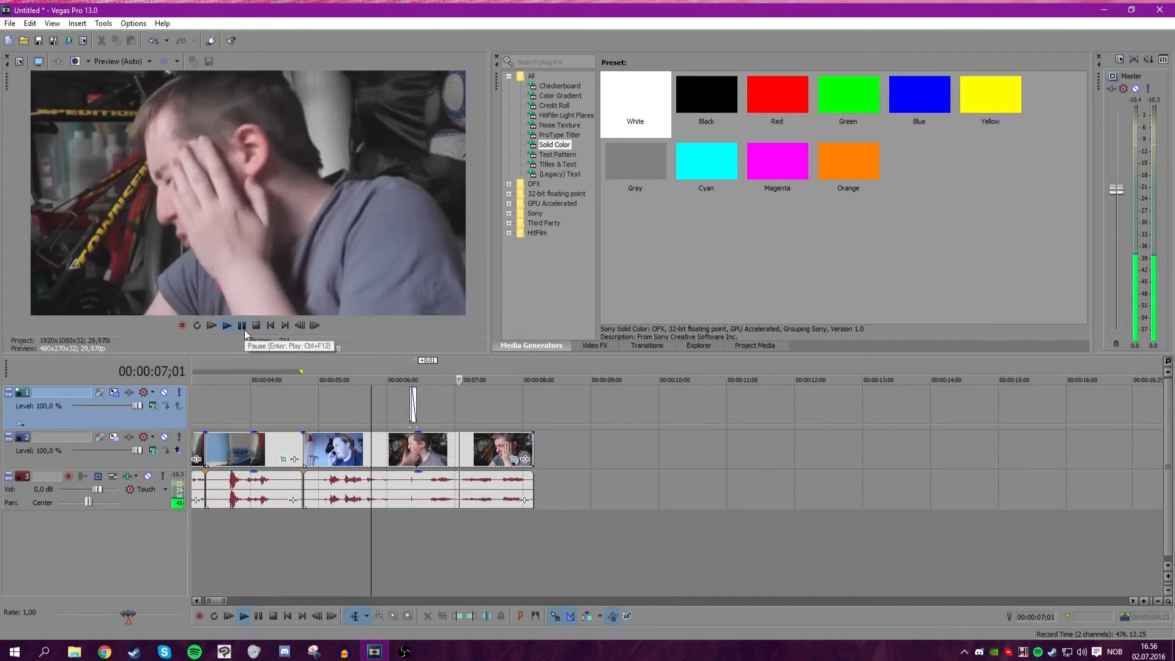
{"action": "left_click", "coordinate": [241, 326]}
Split the webcam clip at about 00:00:06;12, then undo the split.
{"action": "scroll", "coordinate": [721, 450], "scroll_direction": "up", "scroll_amount": 4}
{"action": "left_click", "coordinate": [392, 406]}
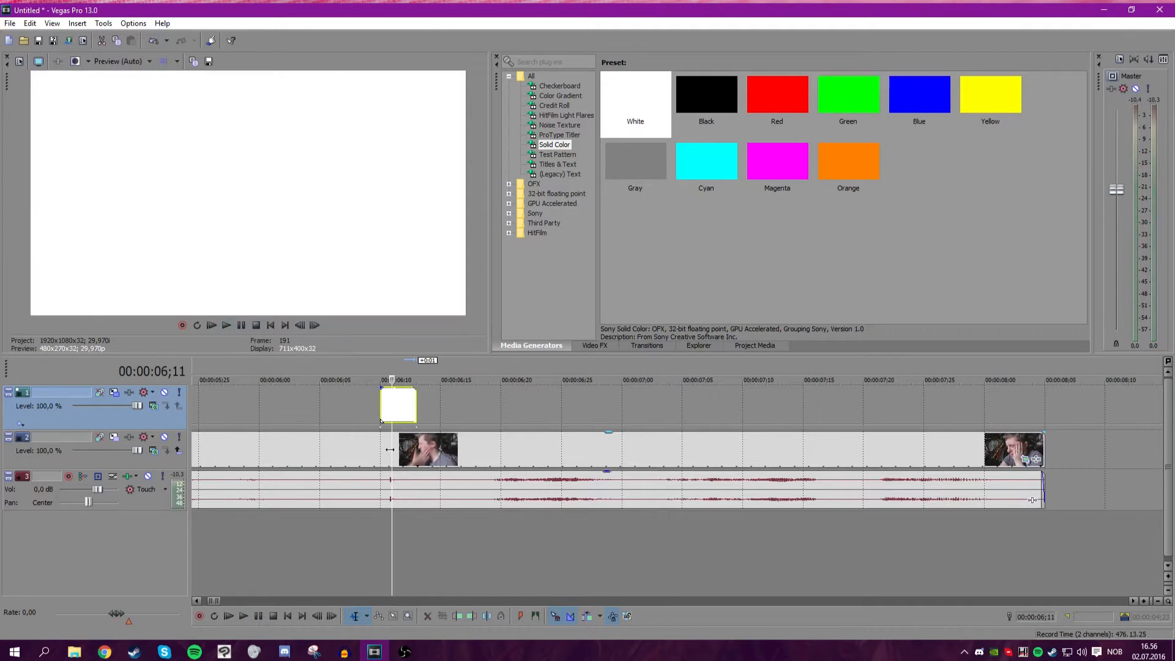
{"action": "mouse_move", "coordinate": [390, 453]}
{"action": "left_mouse_down"}
{"action": "mouse_move", "coordinate": [492, 454]}
{"action": "mouse_move", "coordinate": [402, 453]}
{"action": "left_mouse_up"}
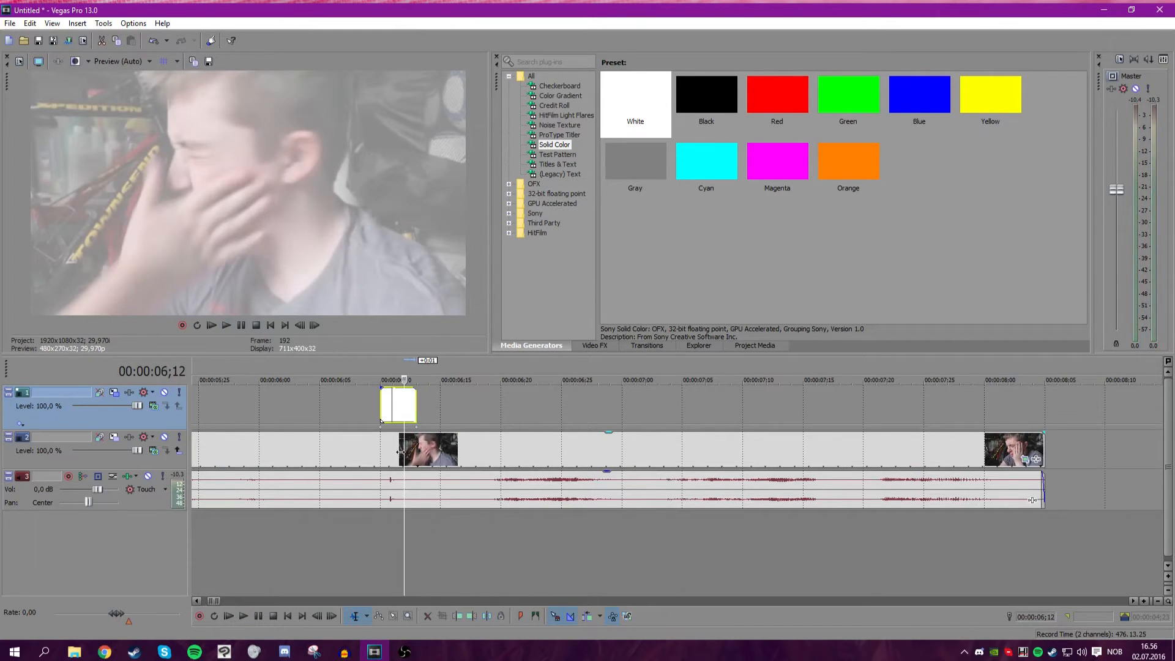
{"action": "left_click", "coordinate": [402, 456]}
{"action": "key", "text": "s"}
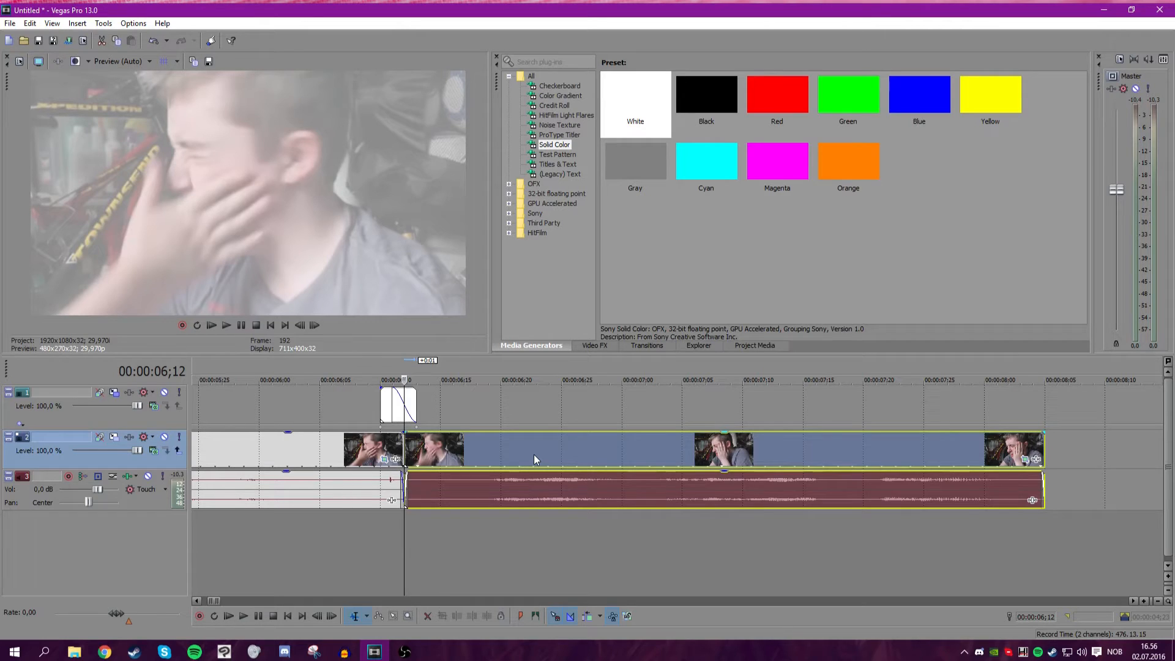
{"action": "left_click", "coordinate": [598, 342]}
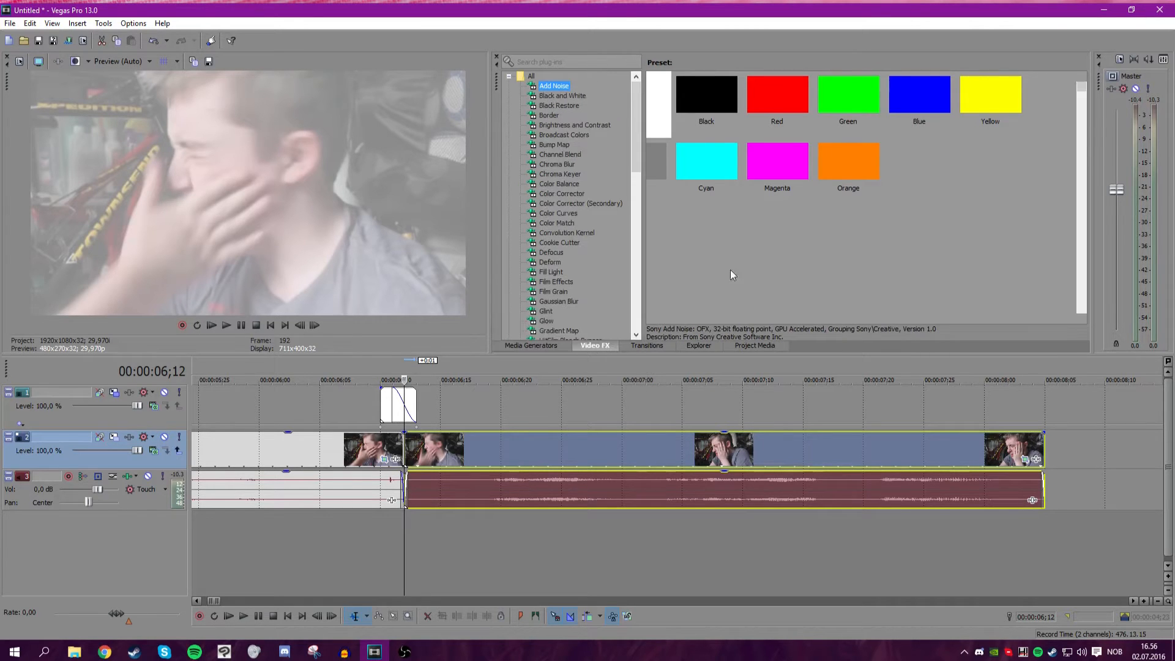
{"action": "left_click", "coordinate": [407, 452]}
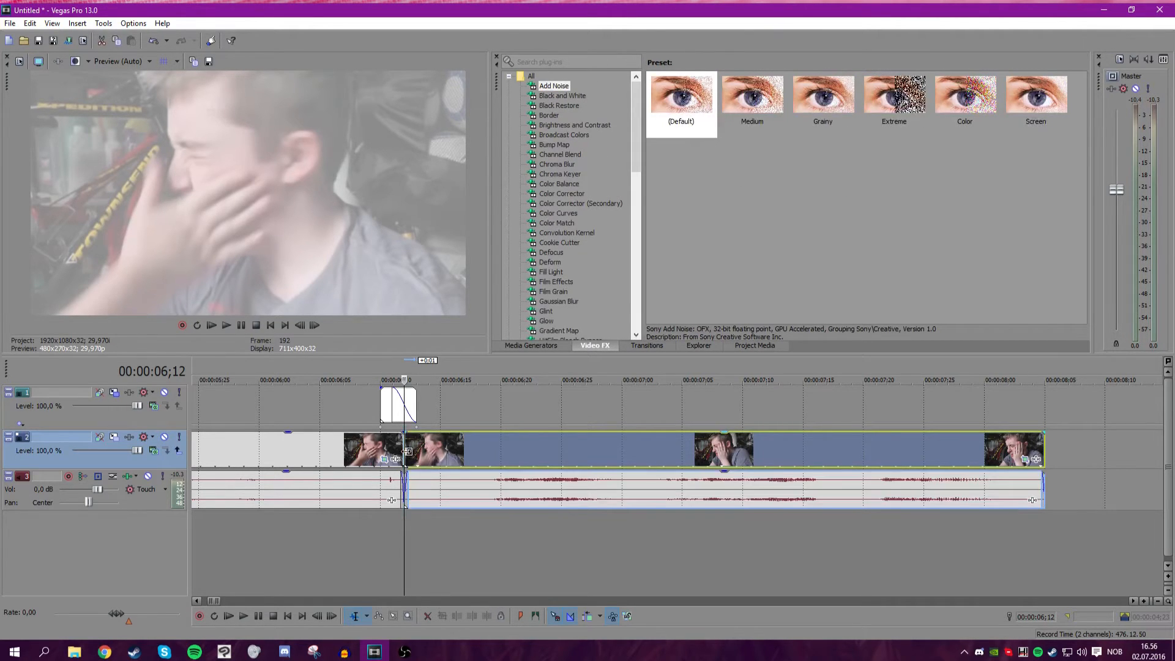
{"action": "key", "text": "ctrl+z"}
Split the webcam clip at the flash position, about 00:00:06;11.
{"action": "key", "text": "space"}
{"action": "key", "text": "space"}
{"action": "key", "text": "Left"}
{"action": "key", "text": "Right"}
{"action": "left_click", "coordinate": [390, 444]}
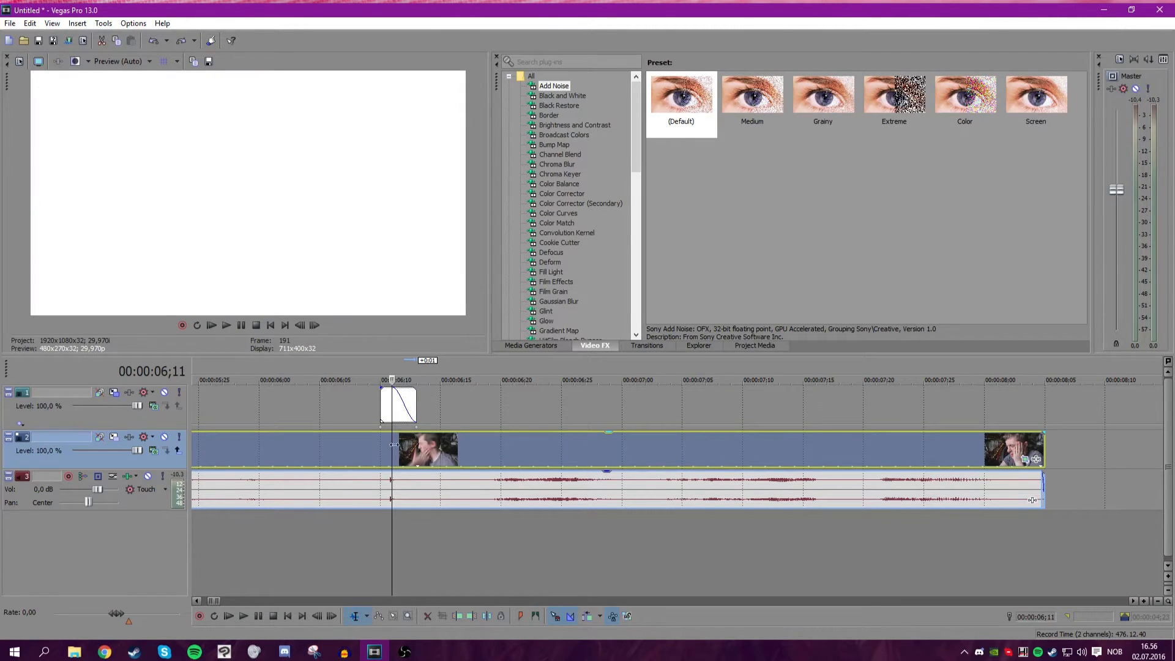
{"action": "key", "text": "s"}
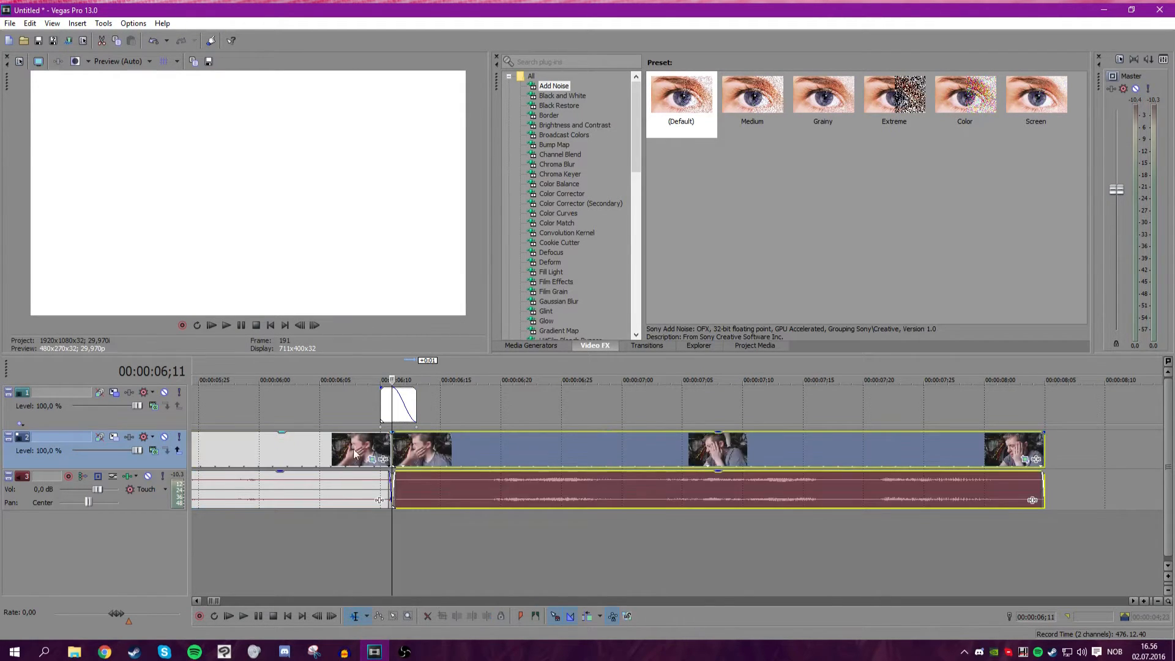
Apply the Gaussian Blur effect with its Medium Blur preset to the clip after the split.
{"action": "scroll", "coordinate": [468, 444], "scroll_direction": "up", "scroll_amount": 5}
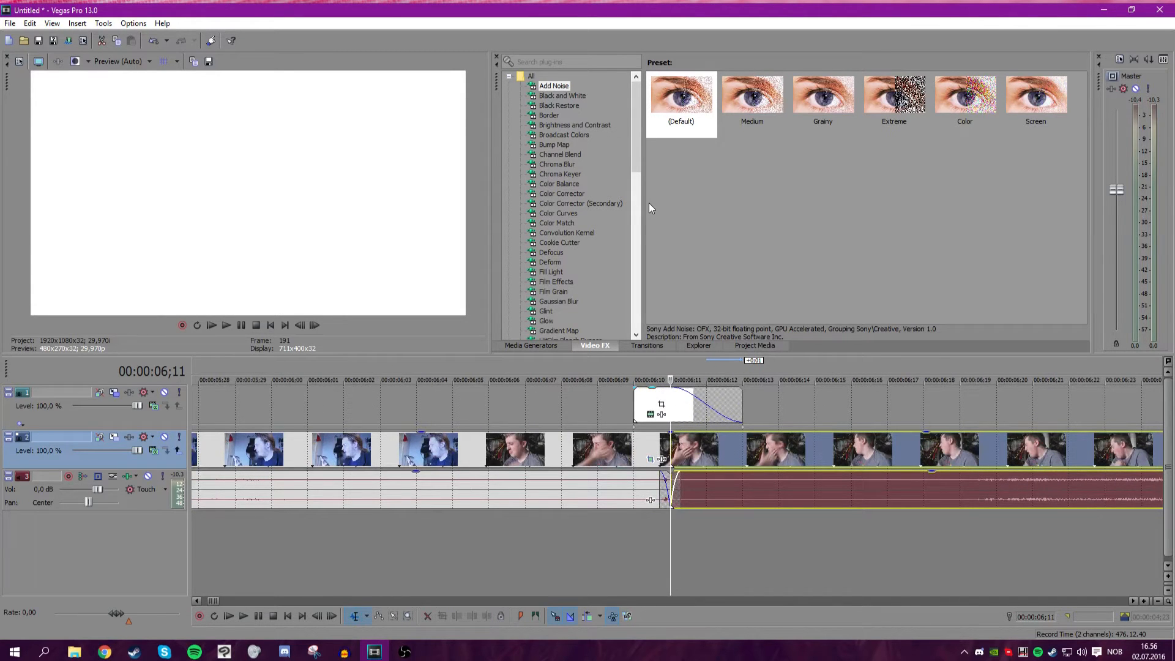
{"action": "left_click_drag", "start_coordinate": [637, 167], "coordinate": [588, 161]}
{"action": "left_click", "coordinate": [544, 146]}
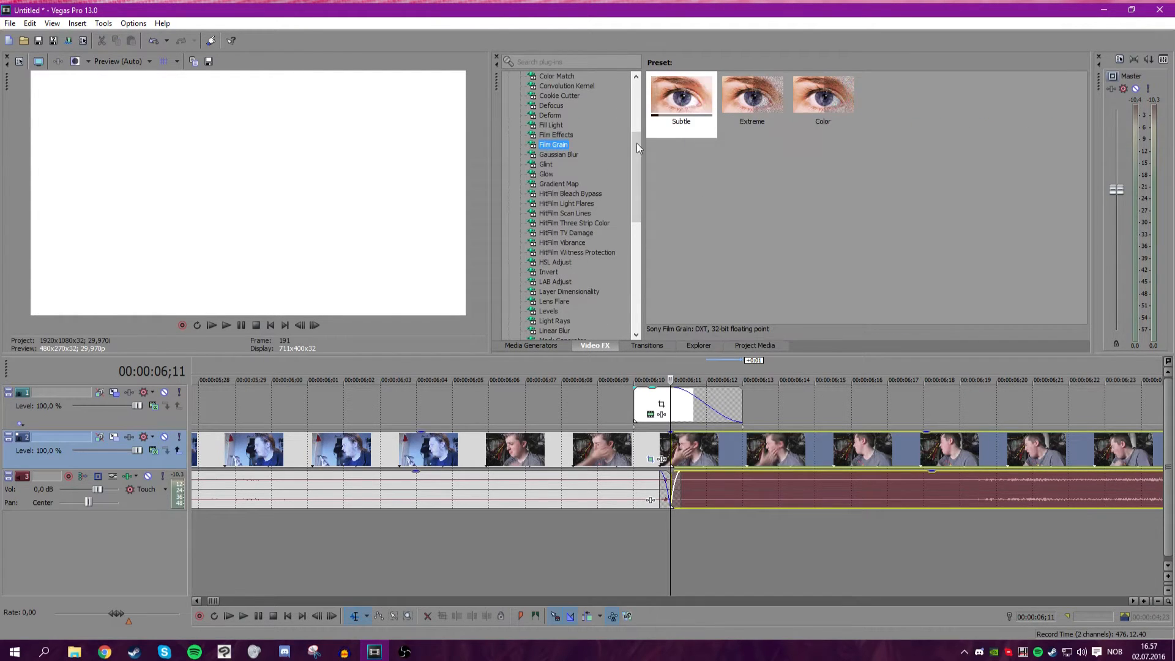
{"action": "left_click", "coordinate": [558, 155]}
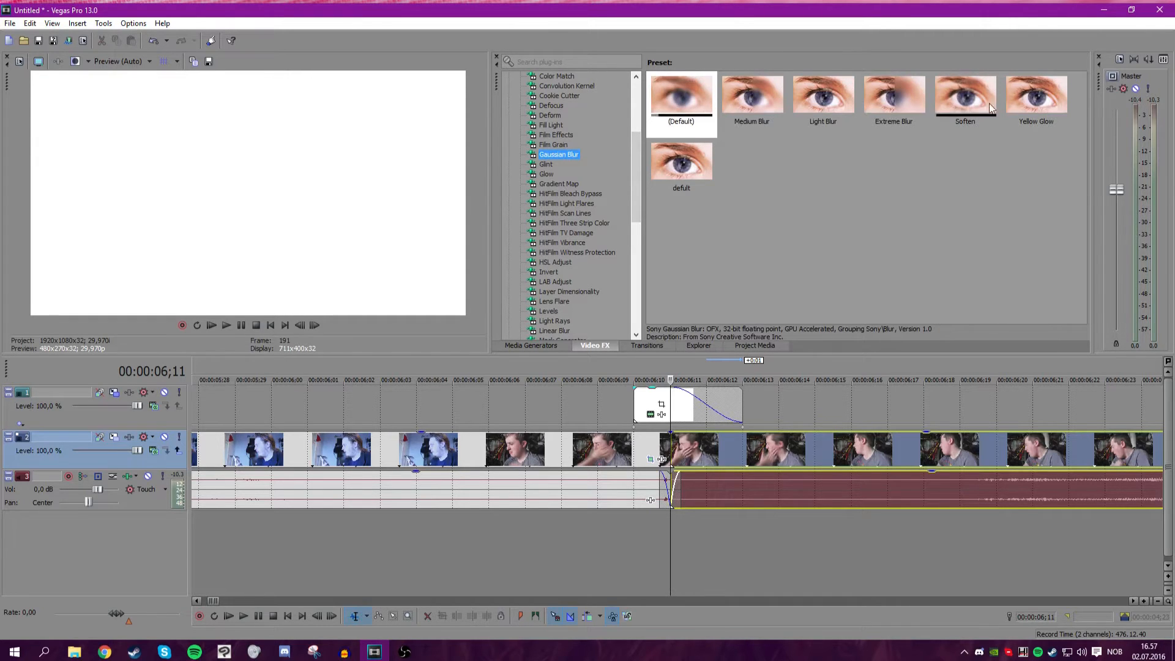
{"action": "left_click", "coordinate": [751, 97]}
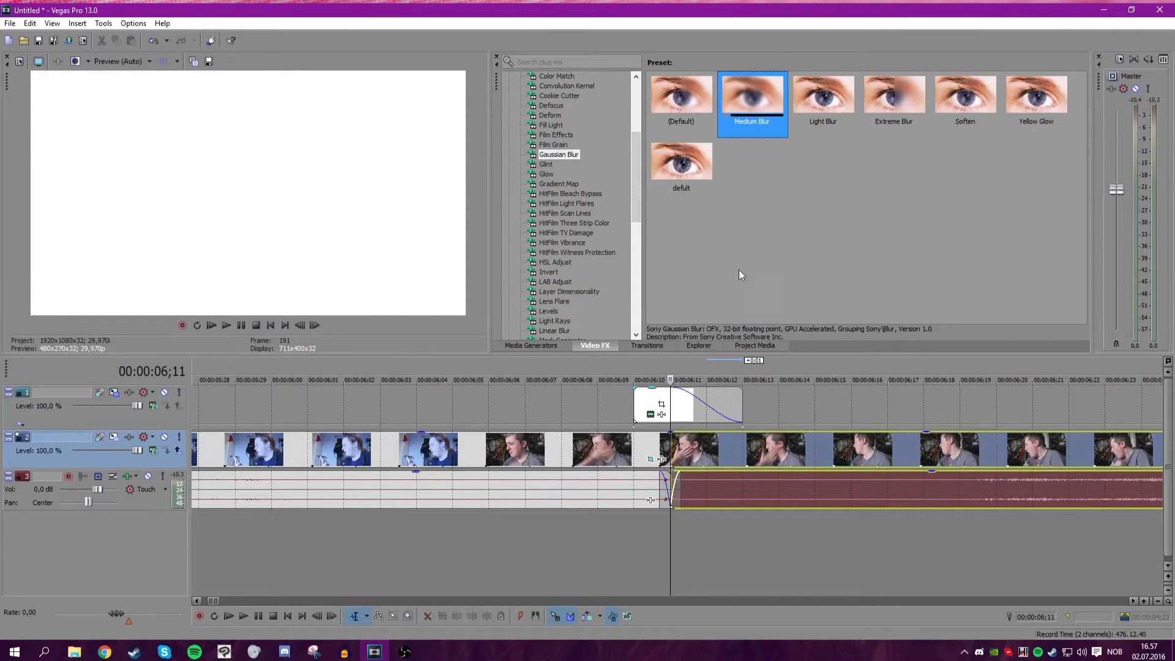
{"action": "left_click_drag", "start_coordinate": [752, 101], "coordinate": [721, 89]}
{"action": "left_click_drag", "start_coordinate": [735, 453], "coordinate": [713, 438]}
{"action": "left_click_drag", "start_coordinate": [964, 76], "coordinate": [1009, 53]}
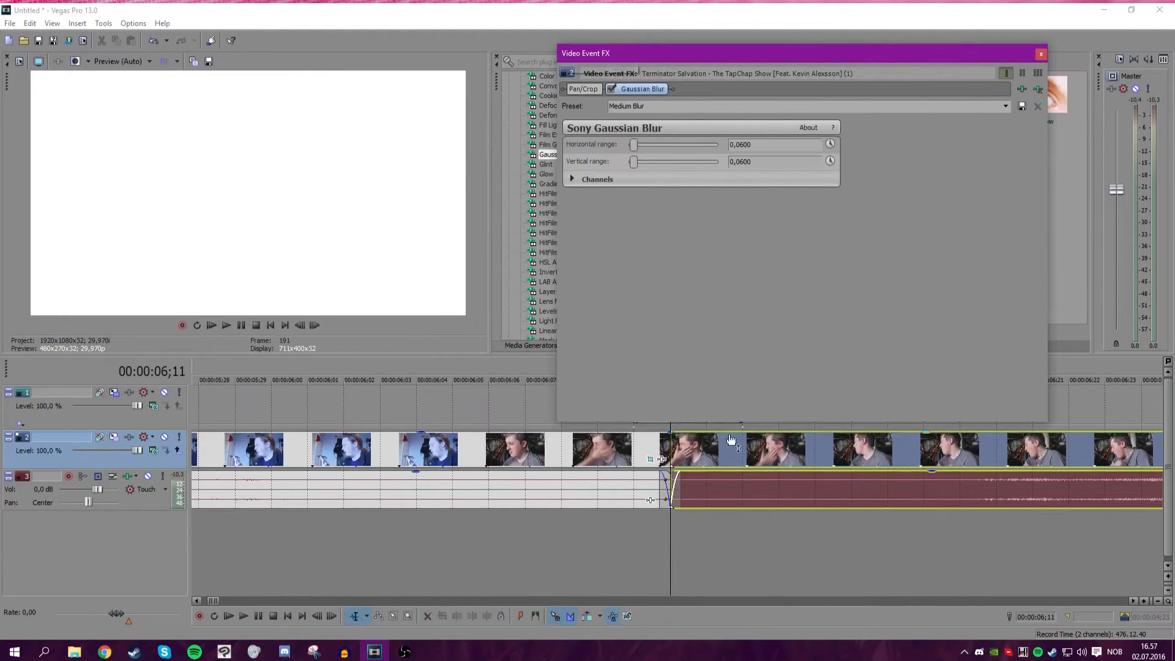
{"action": "left_click", "coordinate": [314, 325]}
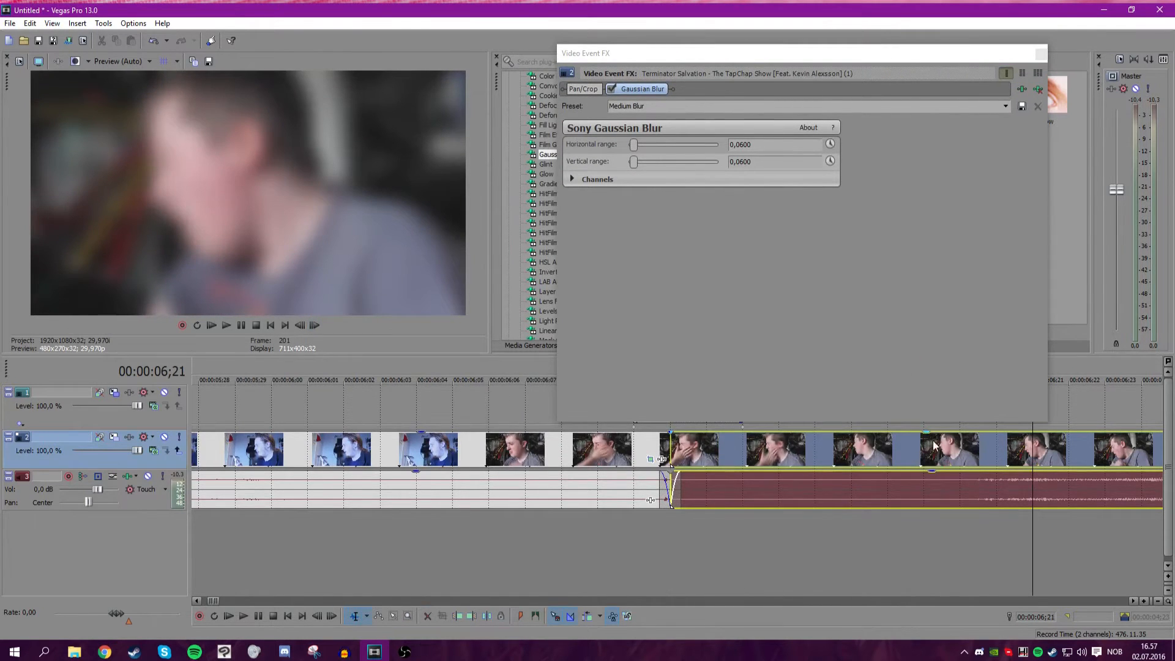
{"action": "scroll", "coordinate": [735, 453], "scroll_direction": "down", "scroll_amount": 3}
{"action": "mouse_move", "coordinate": [668, 452]}
{"action": "left_mouse_down"}
{"action": "mouse_move", "coordinate": [650, 456]}
{"action": "mouse_move", "coordinate": [747, 456]}
{"action": "mouse_move", "coordinate": [658, 461]}
{"action": "left_mouse_up"}
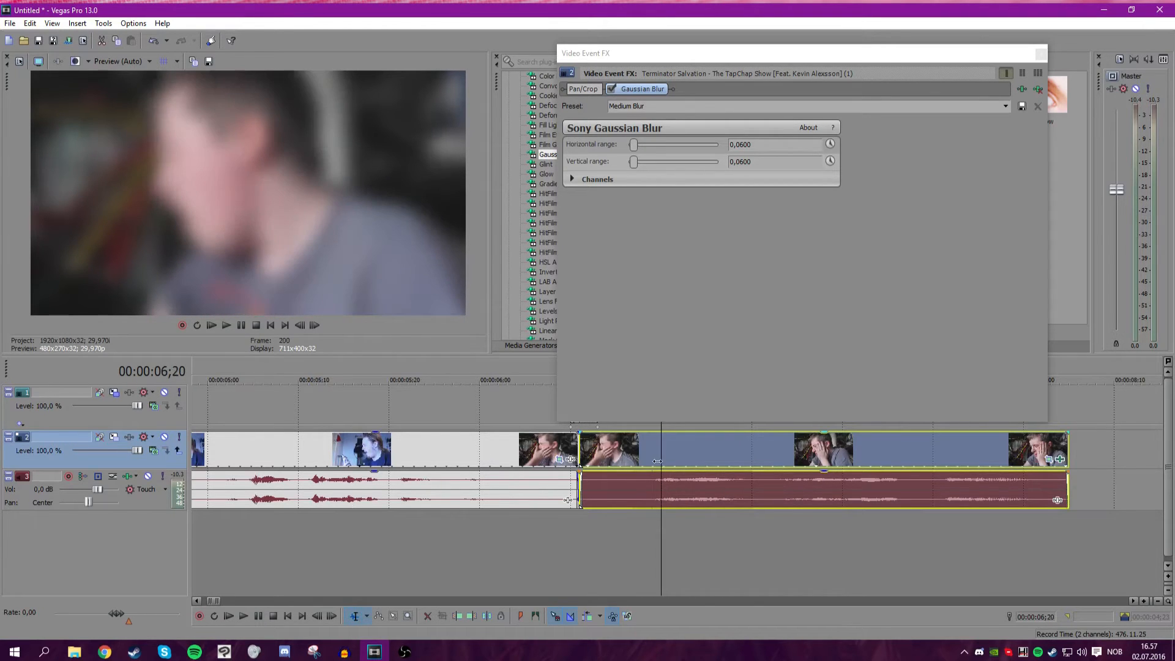
Keyframe the Gaussian Blur ranges so the blur drops to 0,0000 at about 00:00:00;09 into the clip.
{"action": "left_click", "coordinate": [830, 145]}
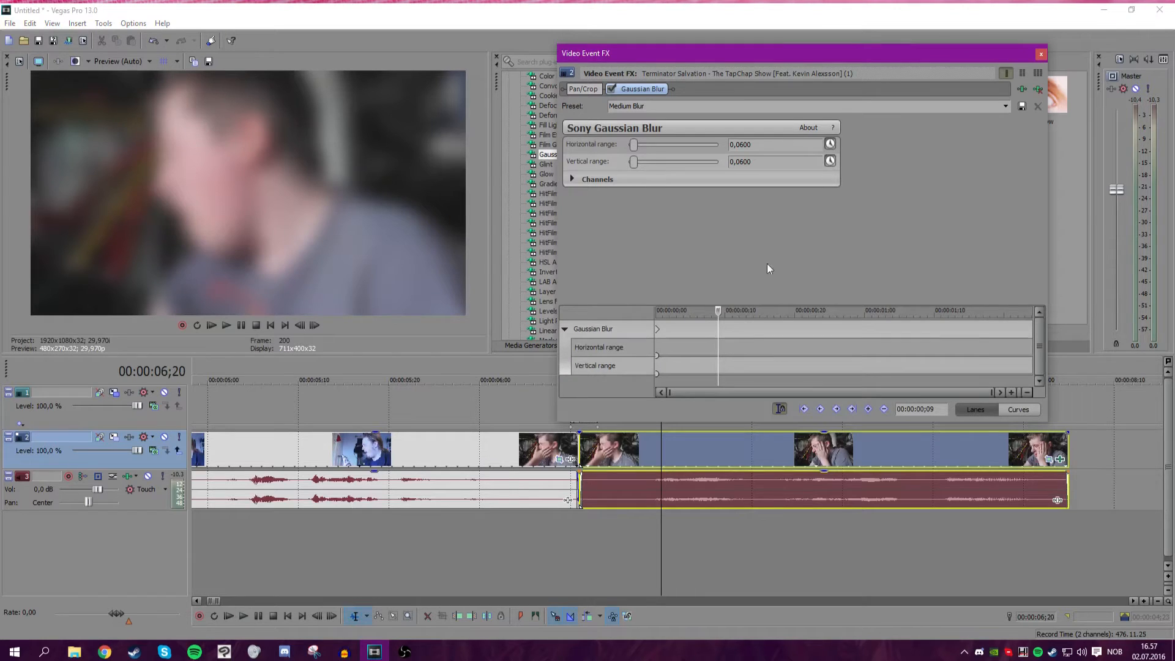
{"action": "mouse_move", "coordinate": [718, 309]}
{"action": "left_mouse_down"}
{"action": "mouse_move", "coordinate": [680, 310]}
{"action": "mouse_move", "coordinate": [748, 311]}
{"action": "mouse_move", "coordinate": [663, 316]}
{"action": "mouse_move", "coordinate": [717, 321]}
{"action": "mouse_move", "coordinate": [717, 302]}
{"action": "mouse_move", "coordinate": [700, 307]}
{"action": "mouse_move", "coordinate": [718, 315]}
{"action": "left_mouse_up"}
{"action": "double_click", "coordinate": [718, 328]}
{"action": "left_click", "coordinate": [718, 368]}
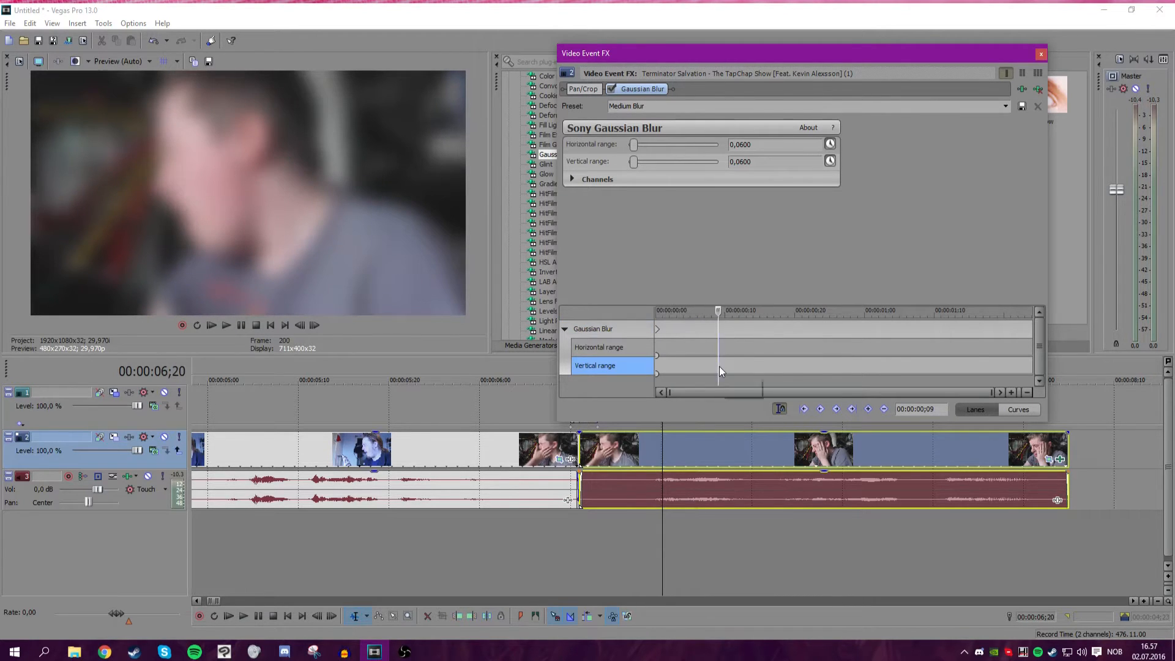
{"action": "double_click", "coordinate": [721, 348]}
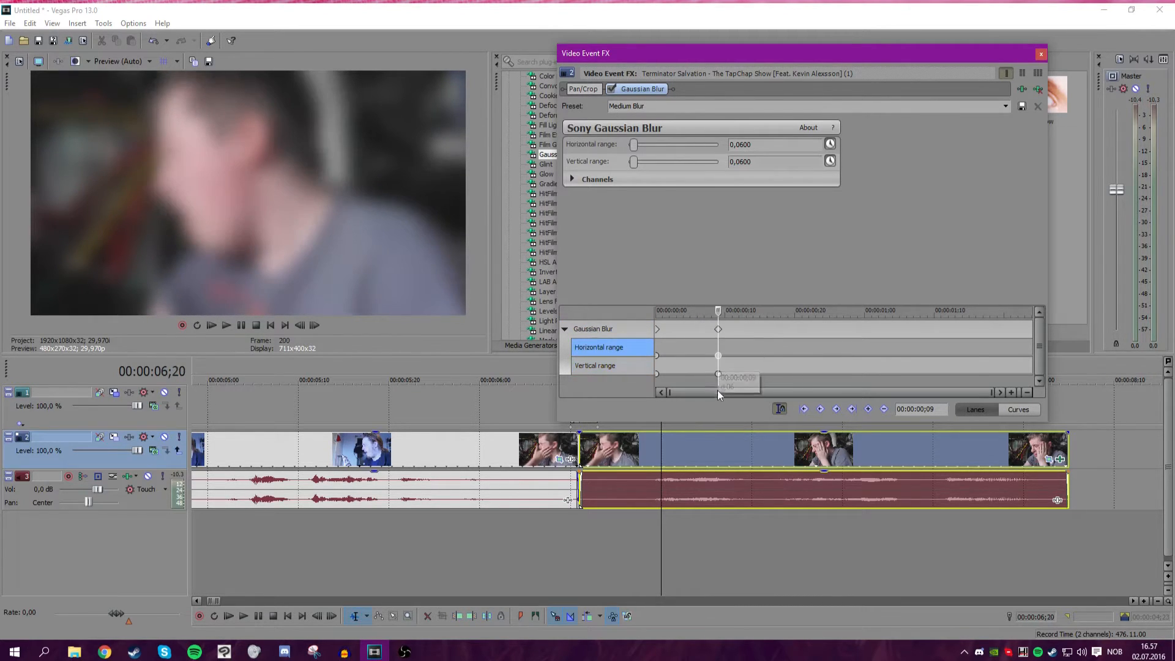
{"action": "left_click_drag", "start_coordinate": [633, 145], "coordinate": [619, 163]}
{"action": "left_click_drag", "start_coordinate": [718, 310], "coordinate": [643, 313]}
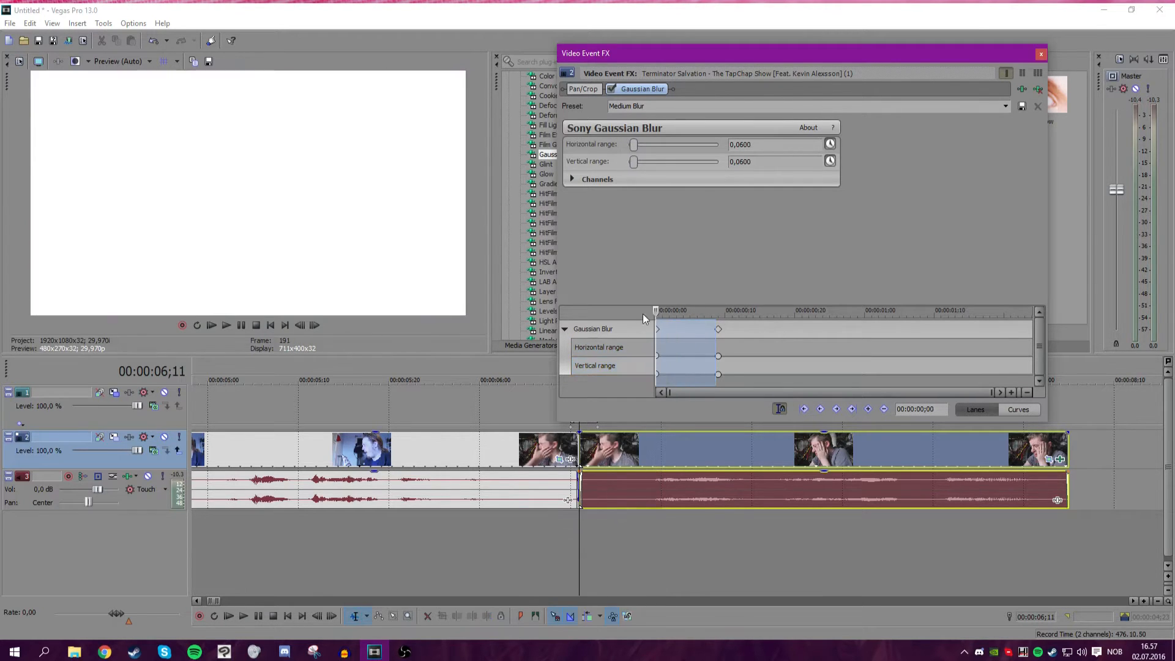
Play back the blurred section to review it and close the Video Event FX dialog.
{"action": "left_click", "coordinate": [225, 326]}
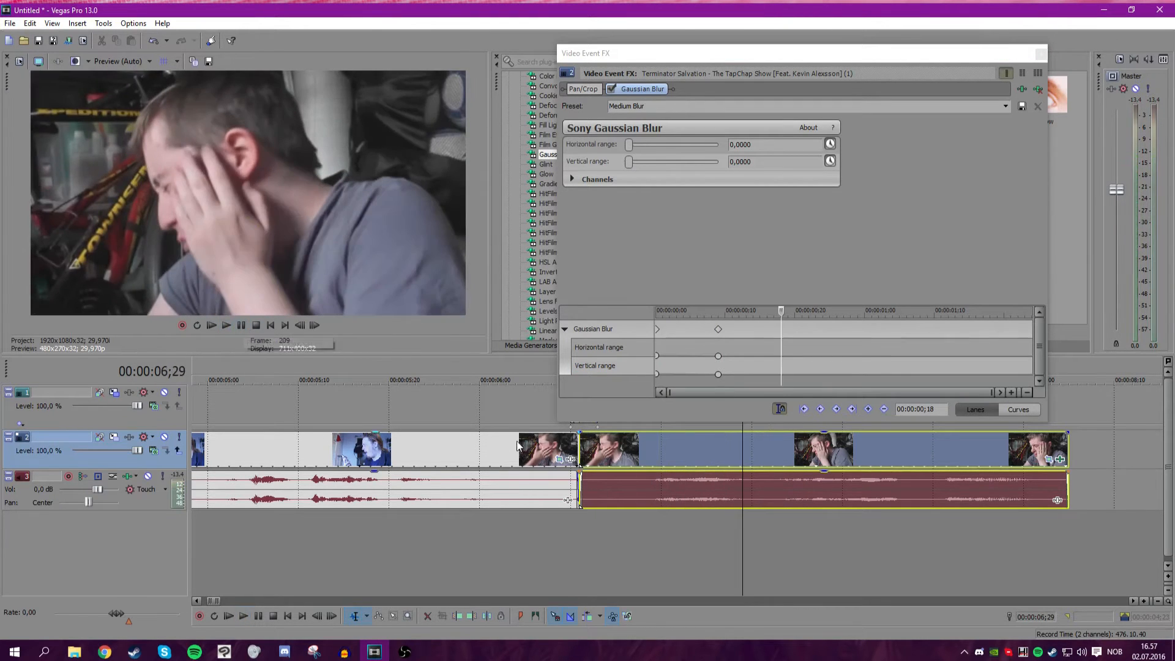
{"action": "left_click", "coordinate": [490, 409]}
{"action": "left_click", "coordinate": [241, 325]}
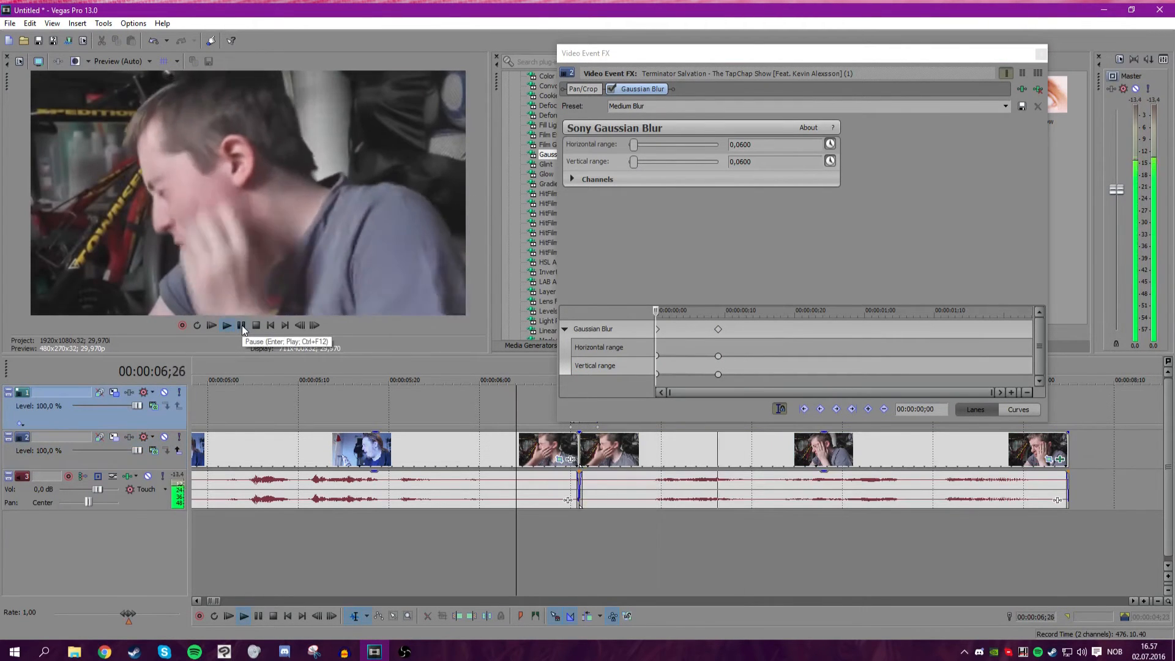
{"action": "left_click", "coordinate": [1037, 55]}
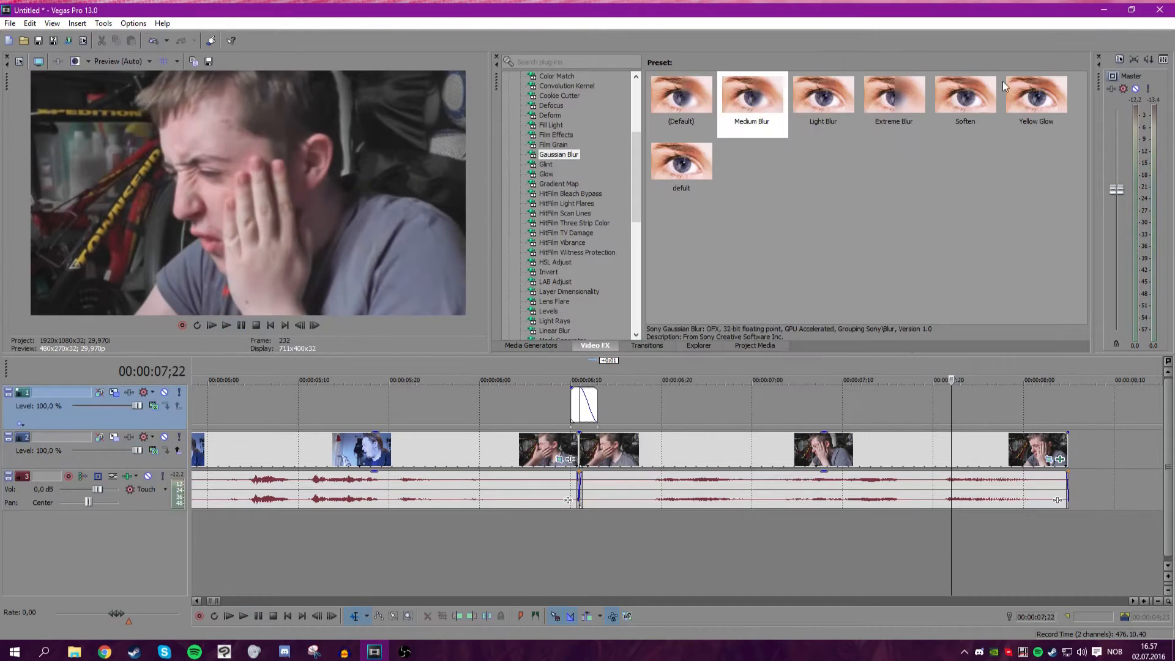
Mute the audio track and loop-play a region from about 00:00:06;09 to 00:00:06;23 around the flash.
{"action": "left_click_drag", "start_coordinate": [462, 404], "coordinate": [688, 403]}
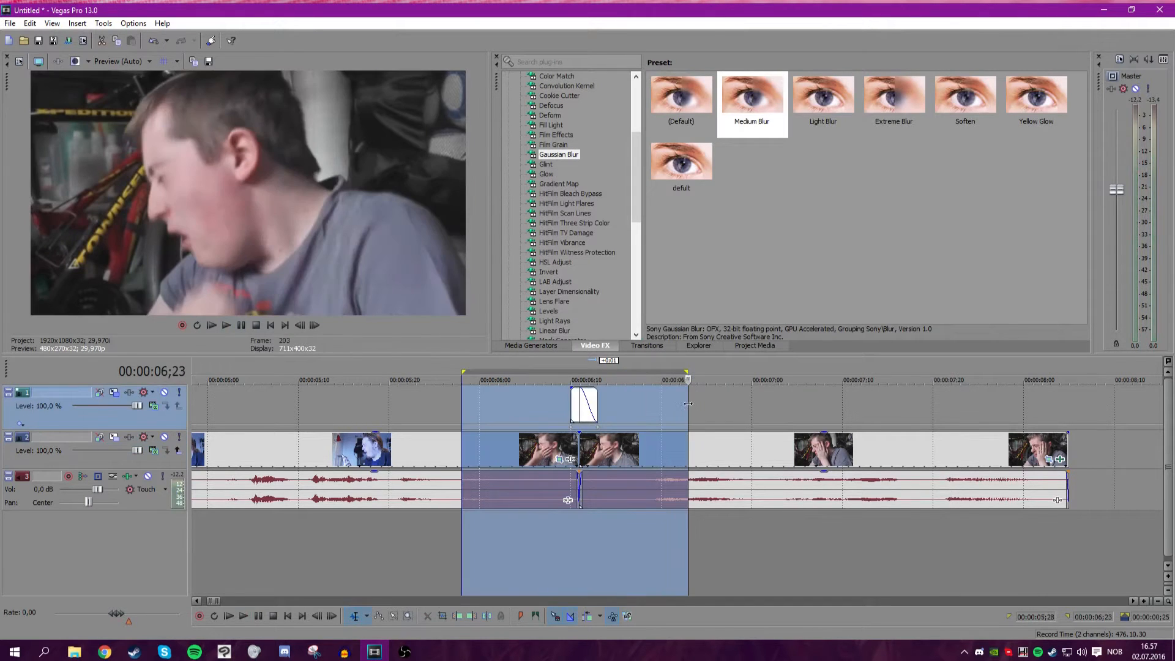
{"action": "left_click", "coordinate": [141, 479]}
{"action": "left_click", "coordinate": [147, 476]}
{"action": "left_click", "coordinate": [227, 325]}
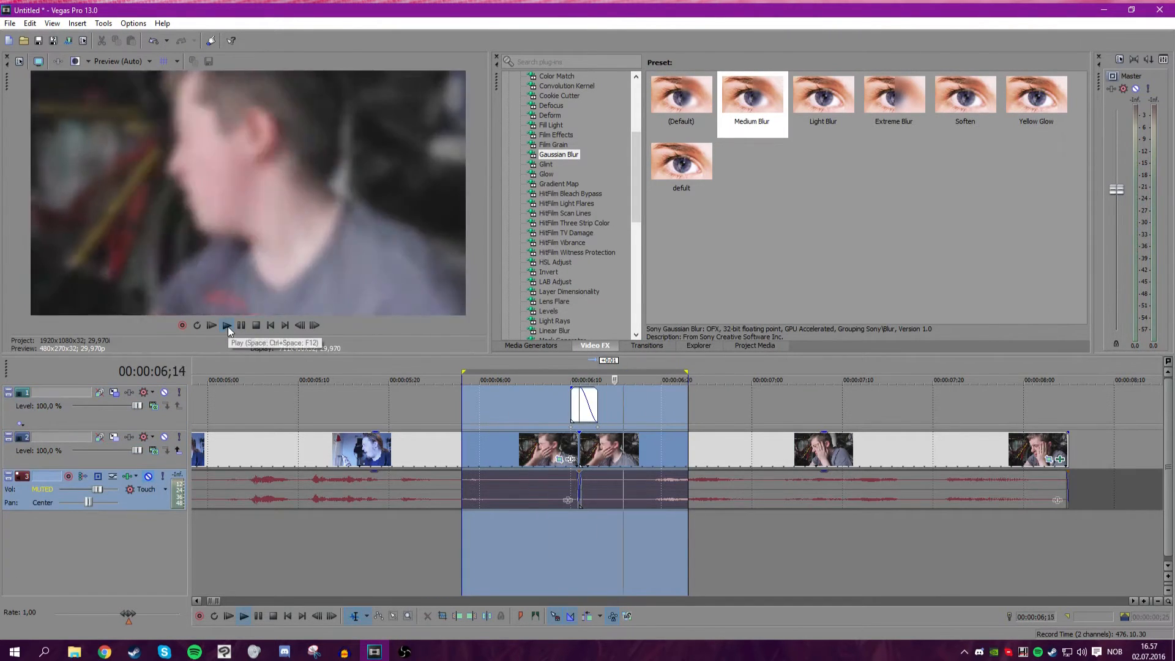
{"action": "left_click_drag", "start_coordinate": [465, 401], "coordinate": [561, 402]}
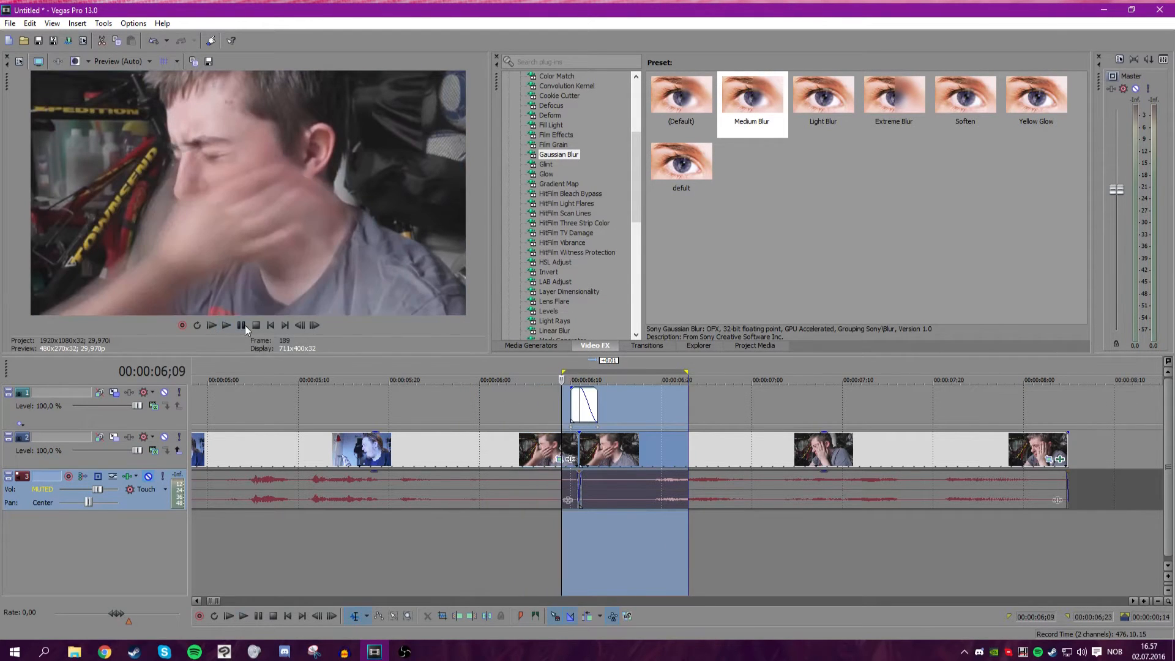
{"action": "left_click", "coordinate": [229, 325]}
{"action": "key", "text": "q"}
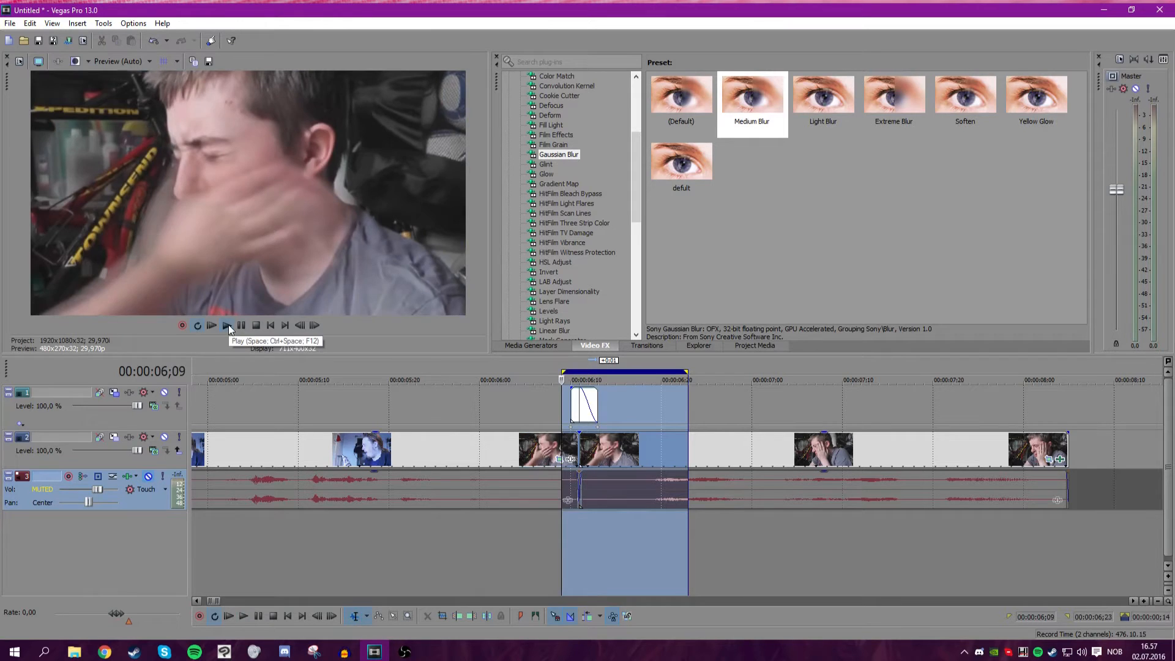
{"action": "left_click", "coordinate": [229, 324]}
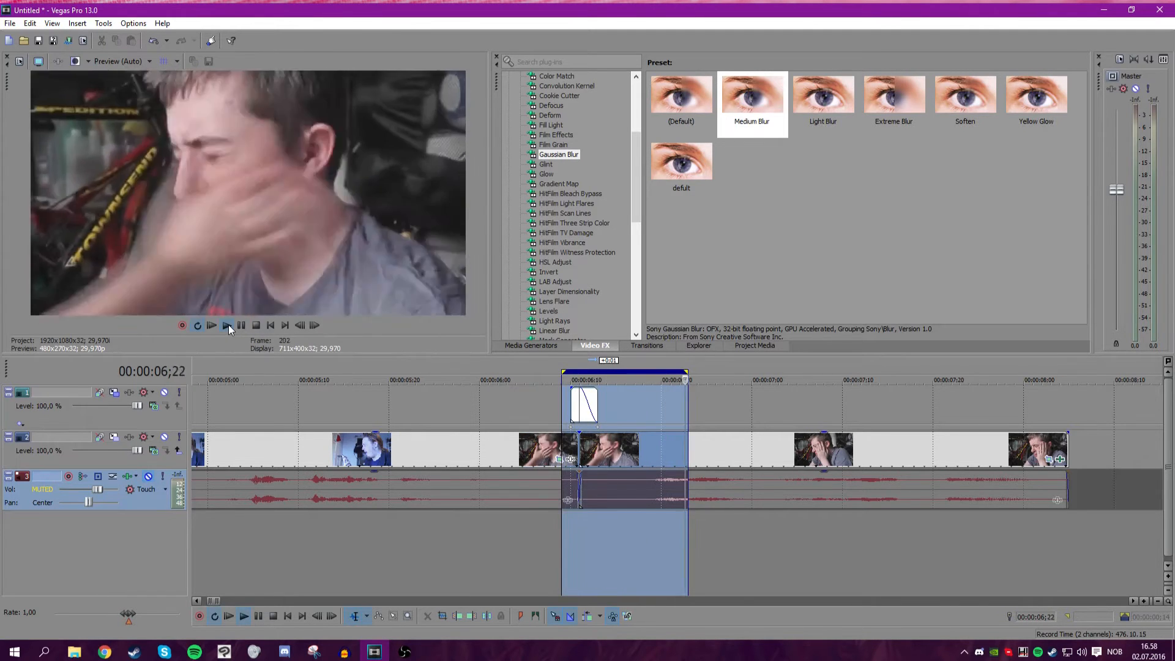
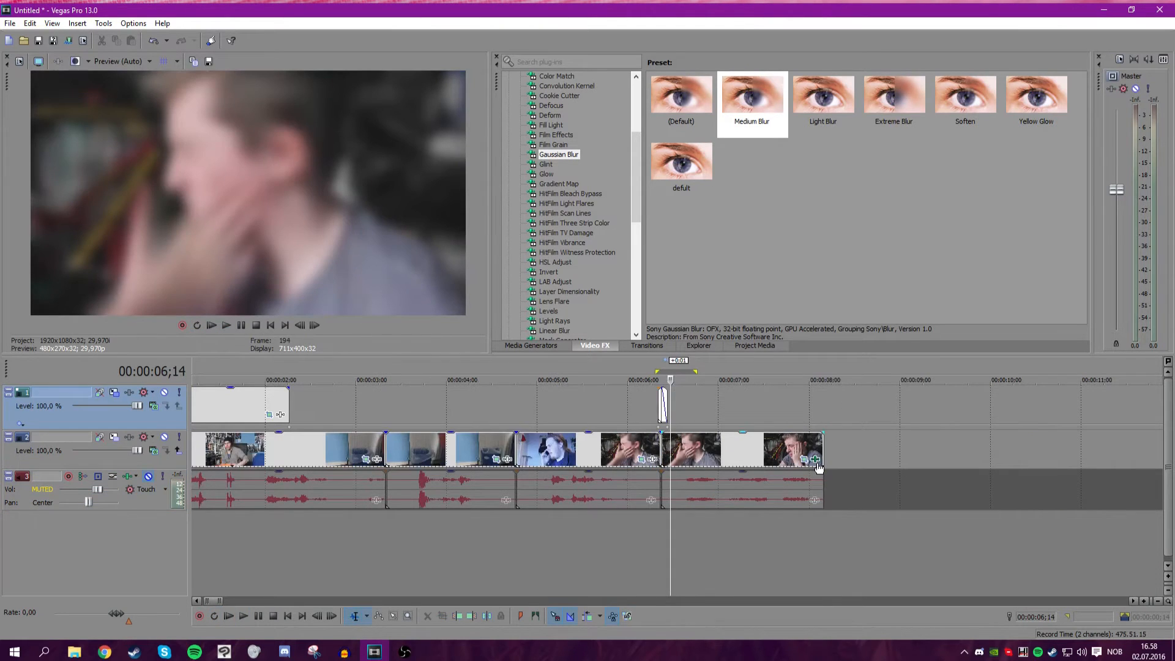
Apply the Color Corrector effect with its Red Highlight preset to the clip after the split.
{"action": "scroll", "coordinate": [685, 406], "scroll_direction": "up", "scroll_amount": 4}
{"action": "left_click_drag", "start_coordinate": [673, 401], "coordinate": [645, 406]}
{"action": "scroll", "coordinate": [560, 240], "scroll_direction": "up", "scroll_amount": 3}
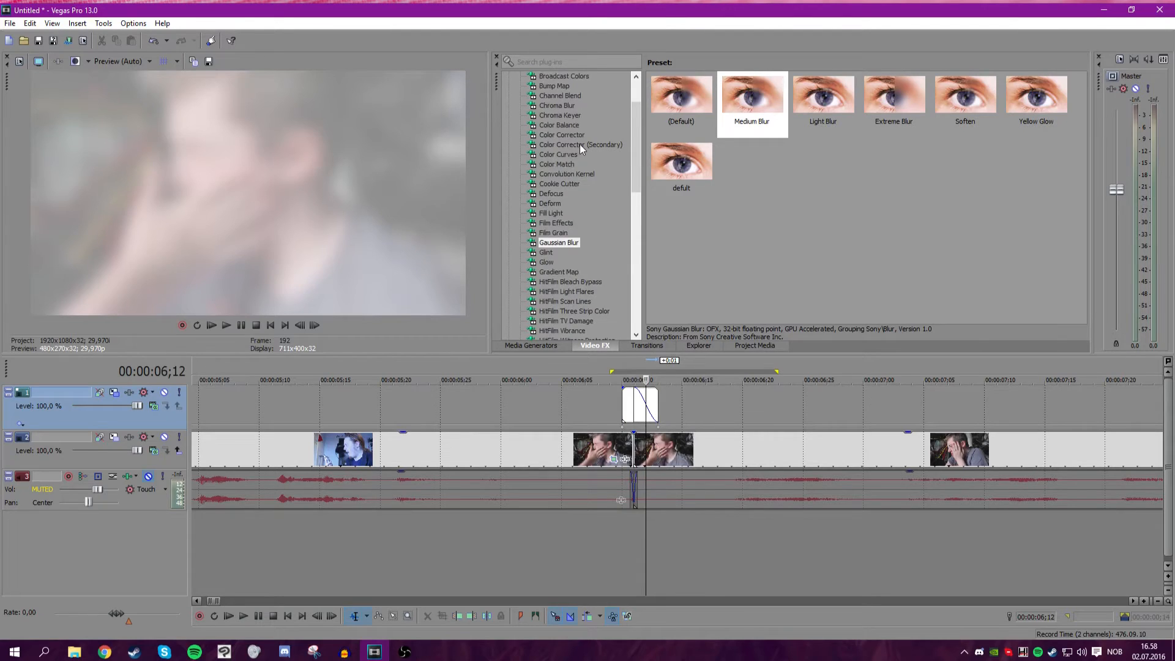
{"action": "scroll", "coordinate": [577, 144], "scroll_direction": "up", "scroll_amount": 1}
{"action": "left_click", "coordinate": [580, 145]}
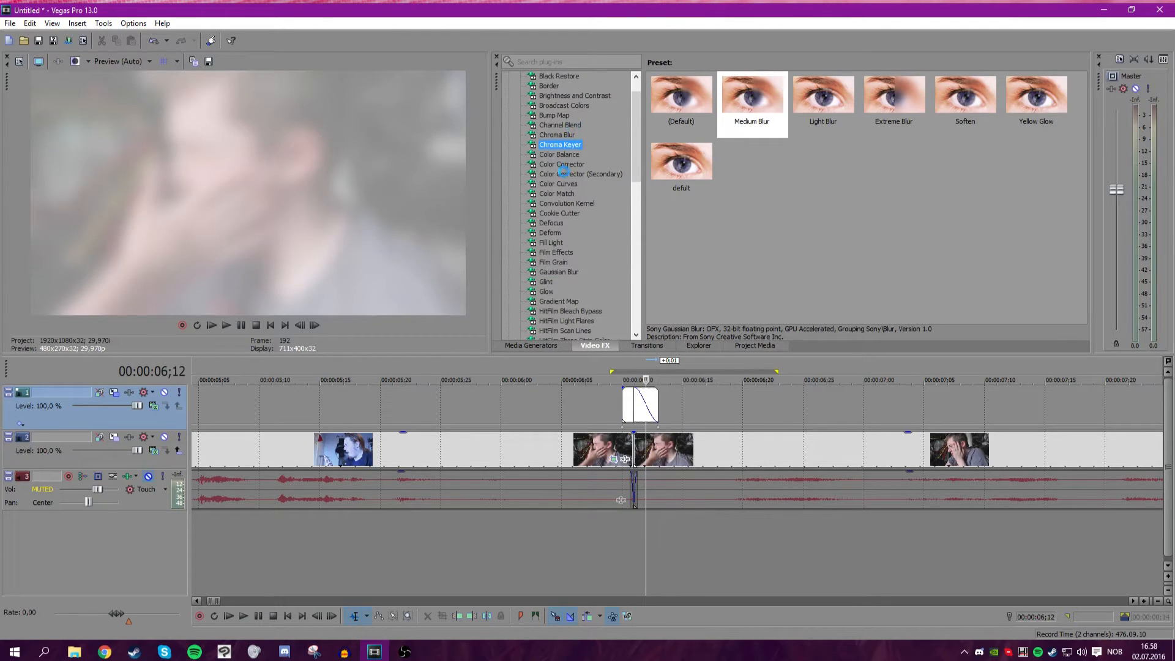
{"action": "left_click", "coordinate": [568, 165]}
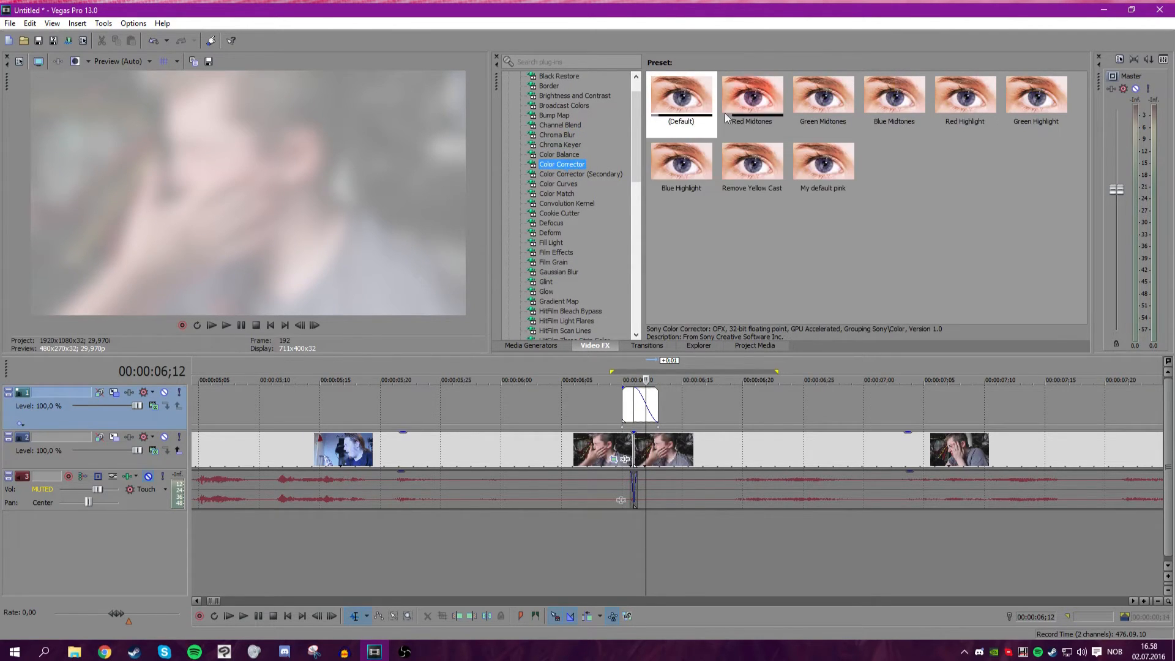
{"action": "left_click", "coordinate": [819, 174]}
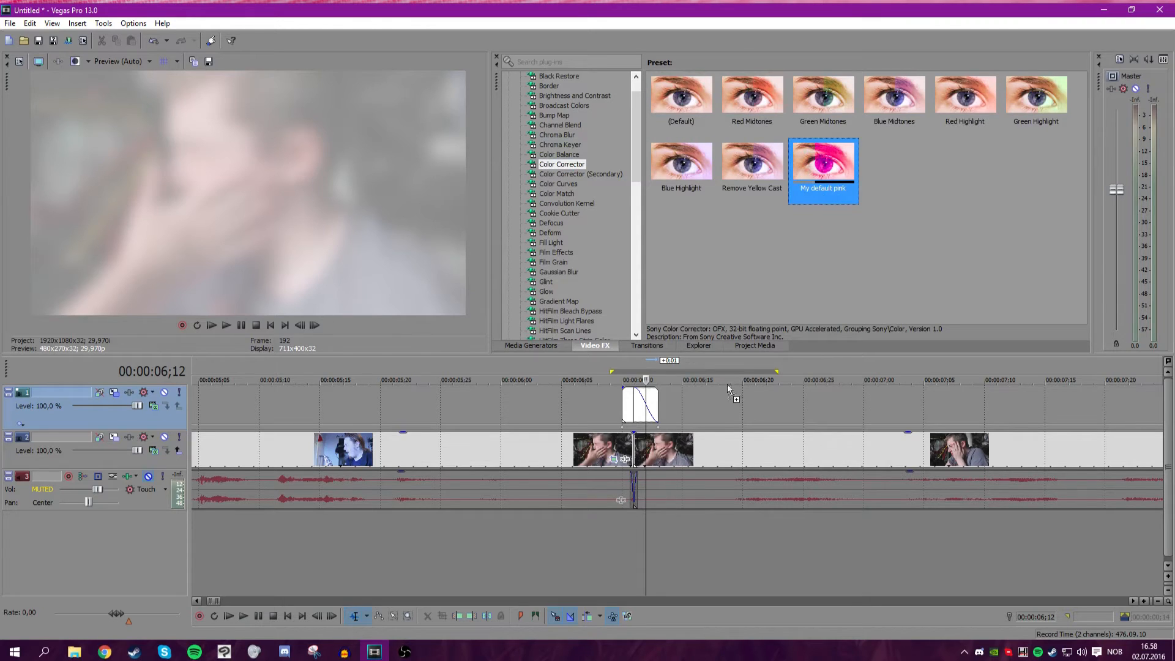
{"action": "left_click", "coordinate": [768, 162]}
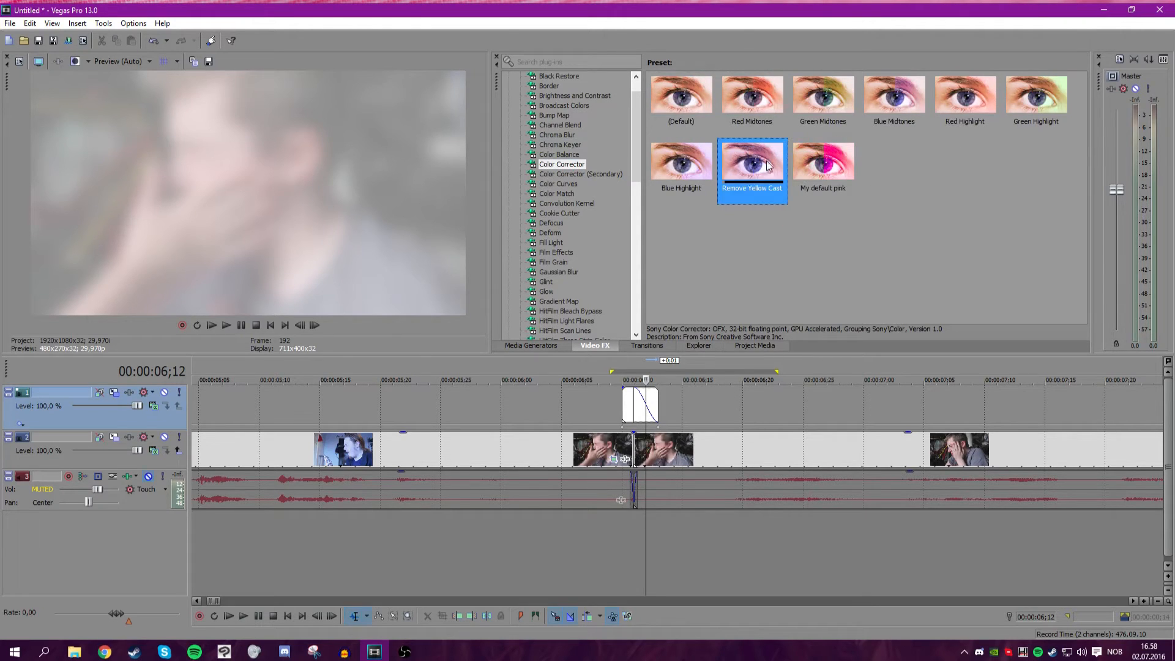
{"action": "left_click", "coordinate": [894, 96]}
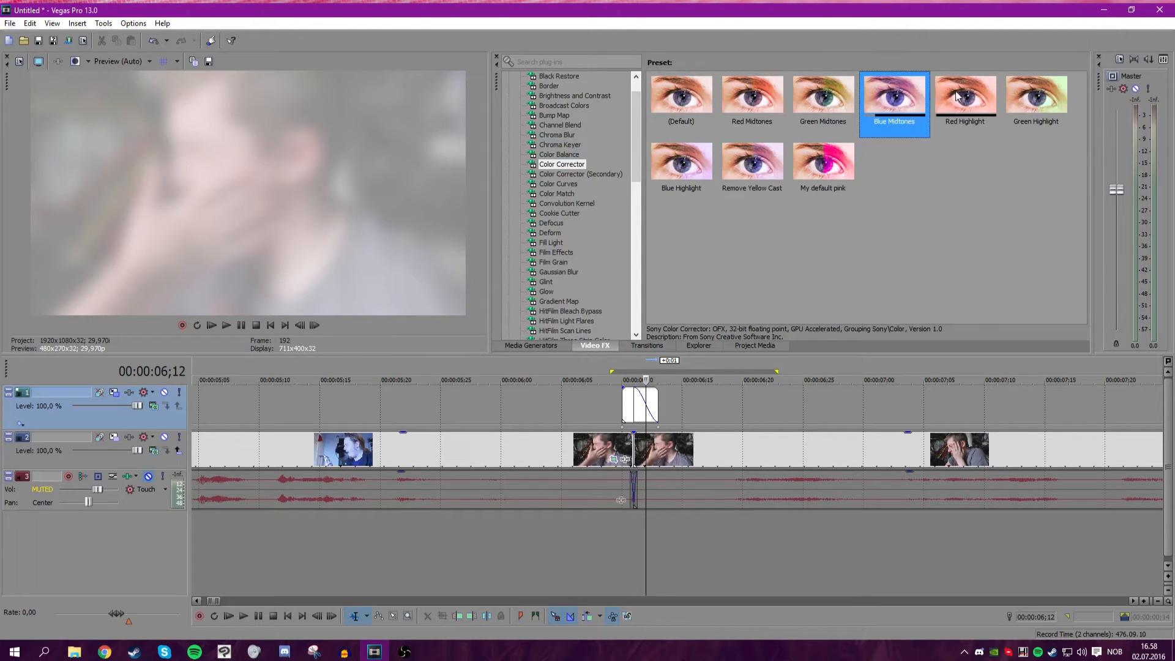
{"action": "left_click_drag", "start_coordinate": [965, 96], "coordinate": [782, 316]}
{"action": "left_click_drag", "start_coordinate": [685, 435], "coordinate": [687, 436]}
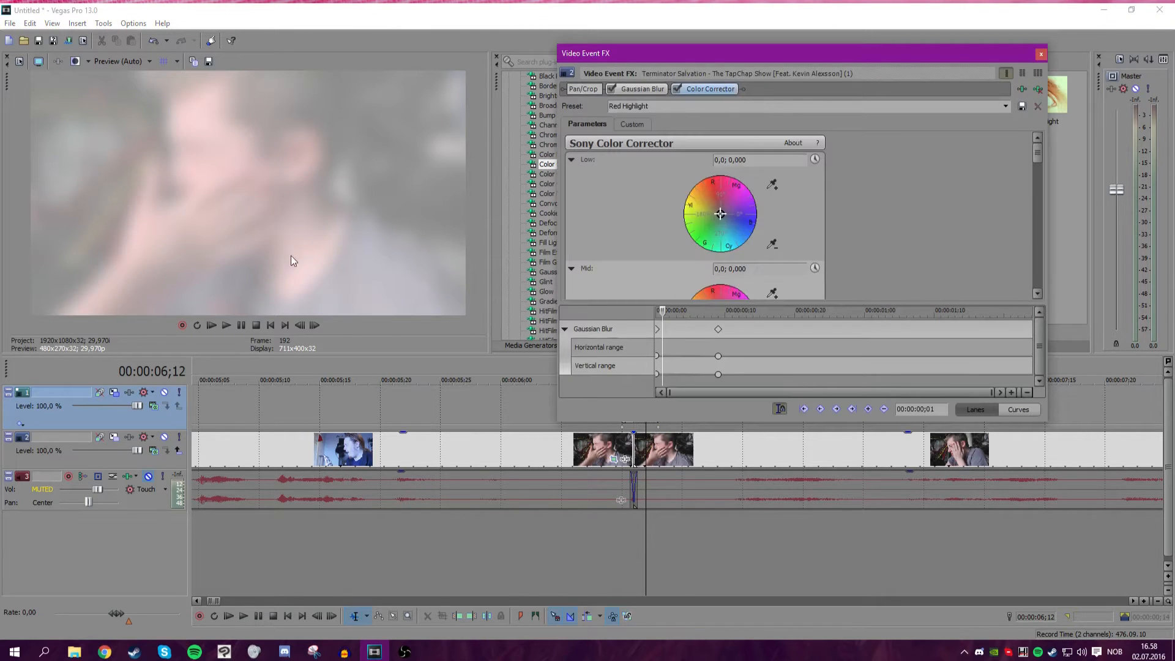
Keyframe the Color Corrector's Low color from 109,8; 1,000 at the clip start to 138,68; 0,2885 at about 00:00:00;09.
{"action": "left_click_drag", "start_coordinate": [727, 211], "coordinate": [709, 199]}
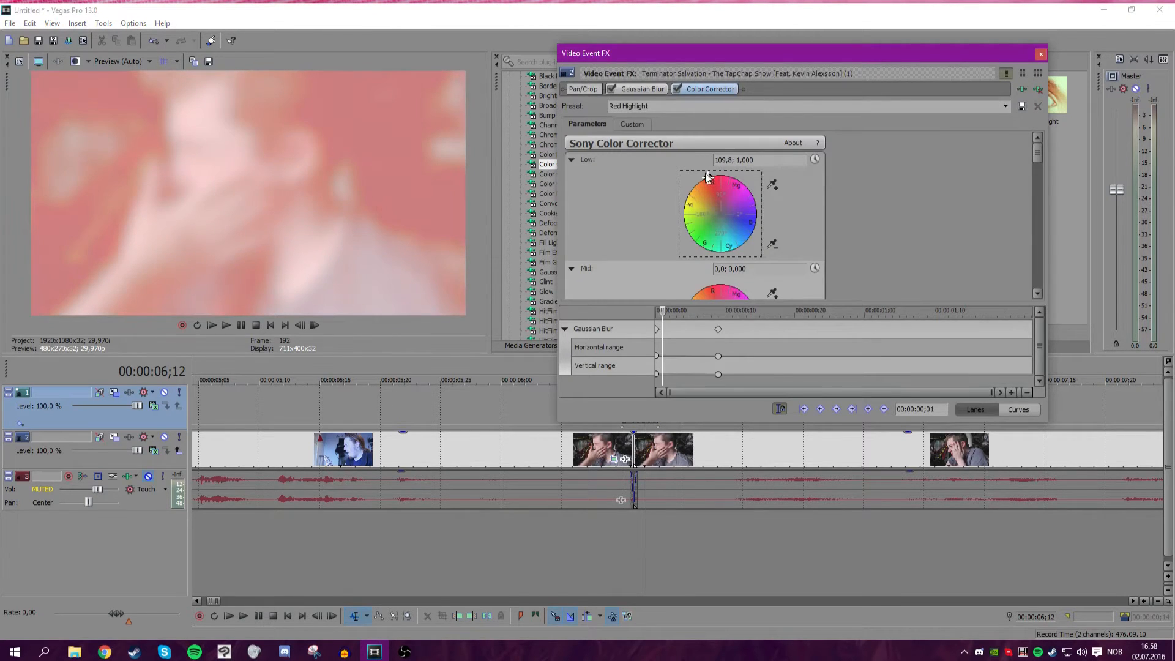
{"action": "left_click_drag", "start_coordinate": [670, 313], "coordinate": [651, 310]}
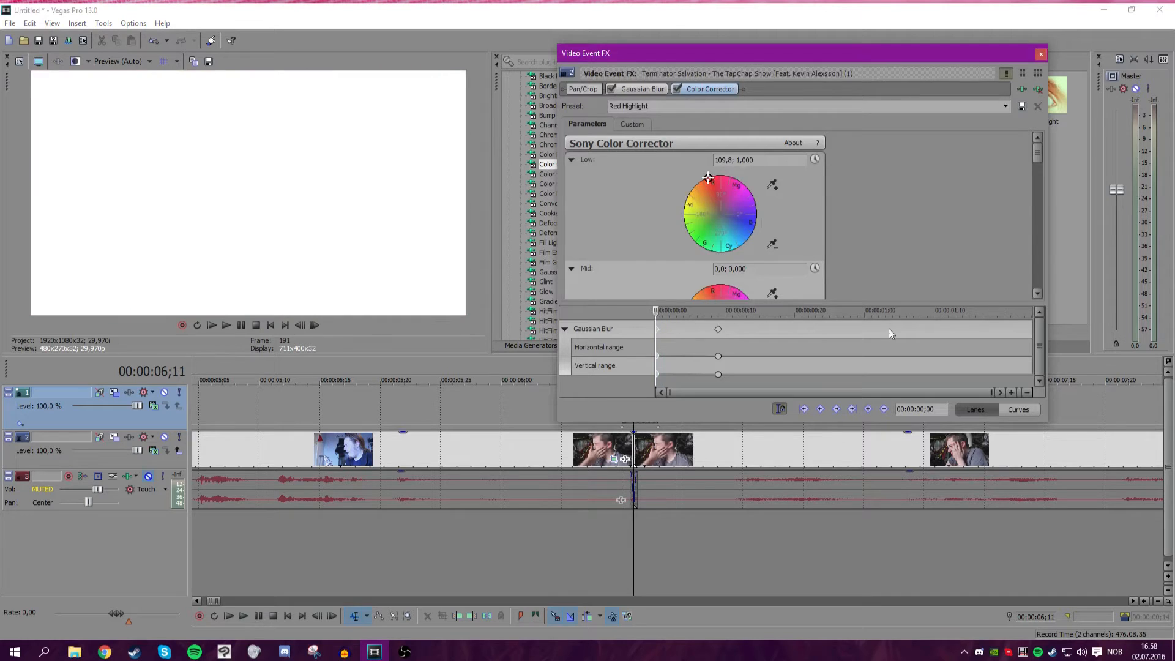
{"action": "mouse_move", "coordinate": [659, 311]}
{"action": "left_mouse_down"}
{"action": "mouse_move", "coordinate": [821, 311]}
{"action": "mouse_move", "coordinate": [720, 313]}
{"action": "left_mouse_up"}
{"action": "left_click", "coordinate": [814, 159]}
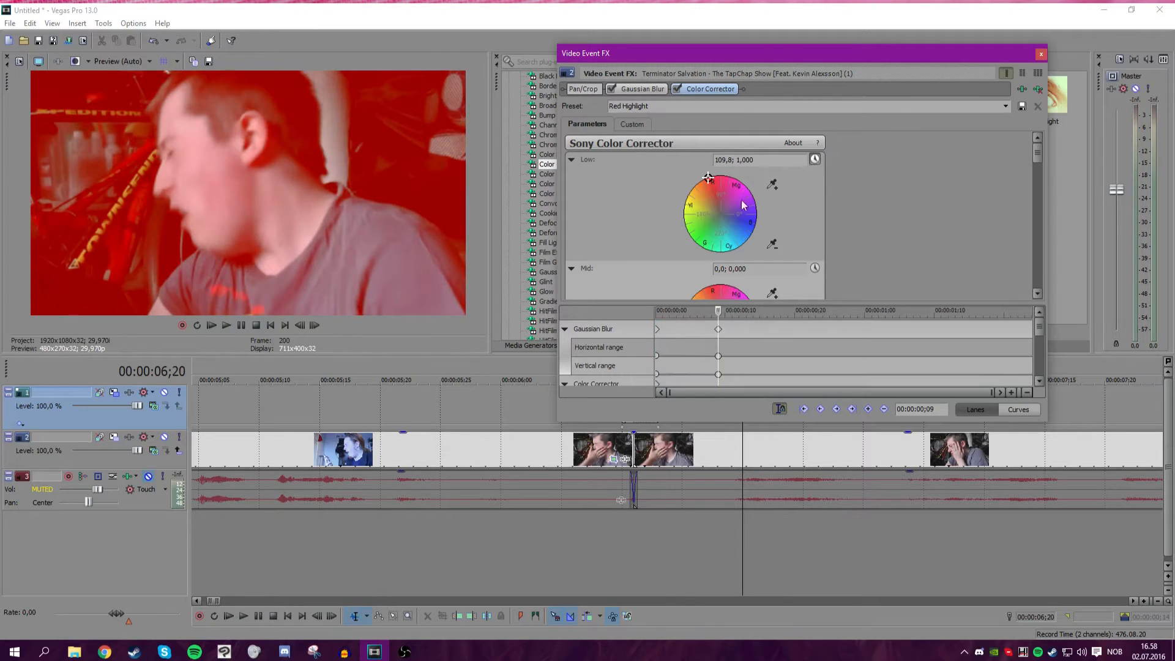
{"action": "left_click", "coordinate": [717, 195]}
{"action": "left_click_drag", "start_coordinate": [722, 217], "coordinate": [716, 208]}
Play back the color-corrected section from its start and close the Video Event FX dialog.
{"action": "left_click_drag", "start_coordinate": [717, 314], "coordinate": [571, 317]}
{"action": "left_click", "coordinate": [230, 324]}
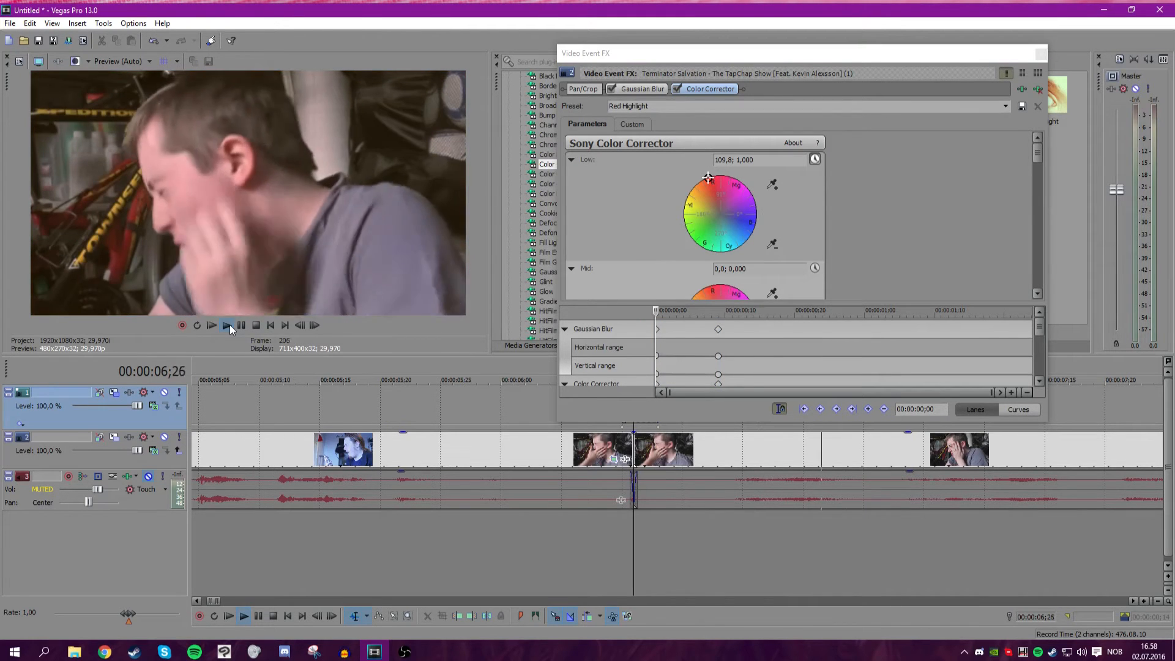
{"action": "left_click", "coordinate": [241, 325]}
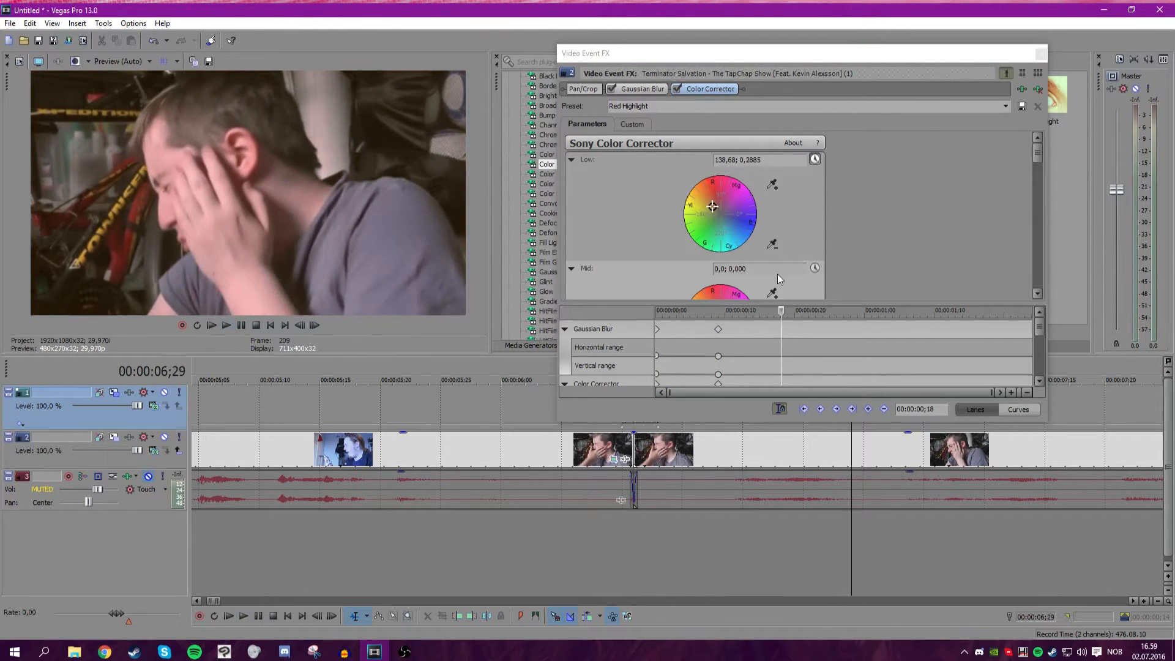
{"action": "left_click", "coordinate": [1045, 54]}
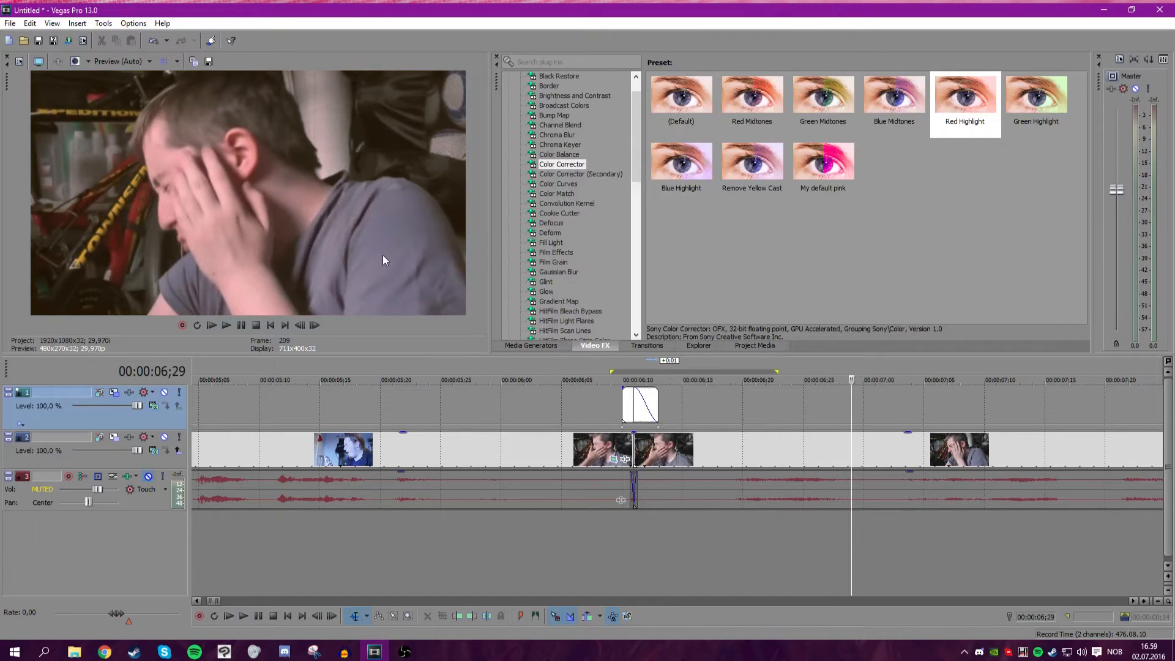
Insert two new empty video tracks above the existing tracks.
{"action": "scroll", "coordinate": [437, 391], "scroll_direction": "down", "scroll_amount": 6}
{"action": "left_click_drag", "start_coordinate": [429, 403], "coordinate": [353, 406]}
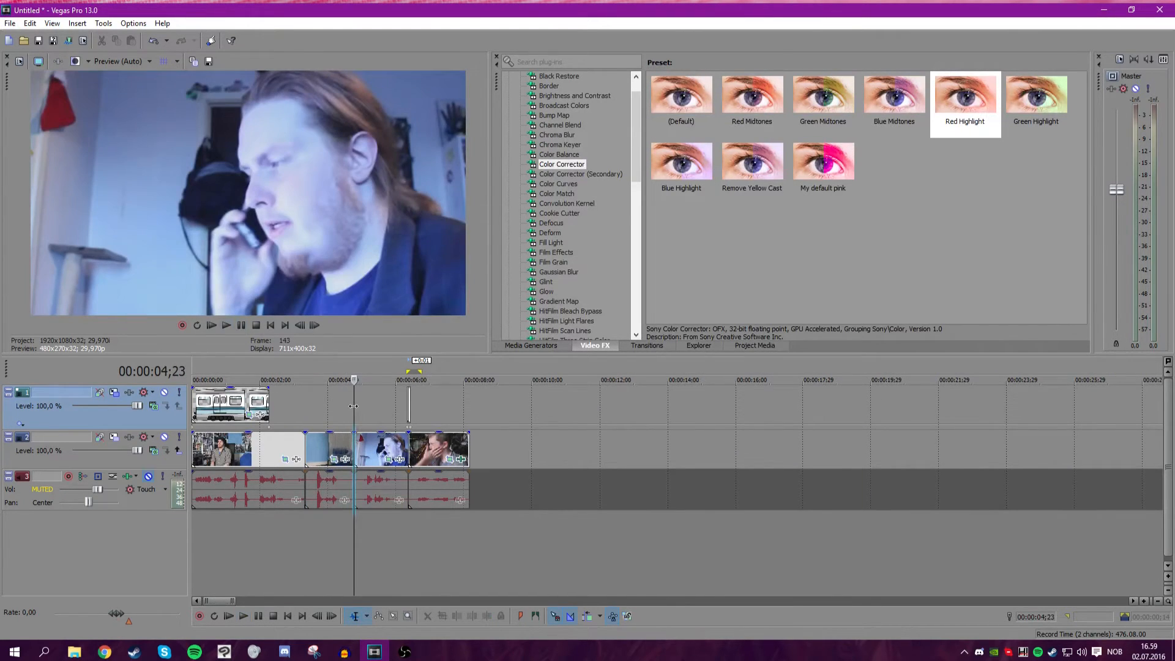
{"action": "scroll", "coordinate": [702, 416], "scroll_direction": "up", "scroll_amount": 3}
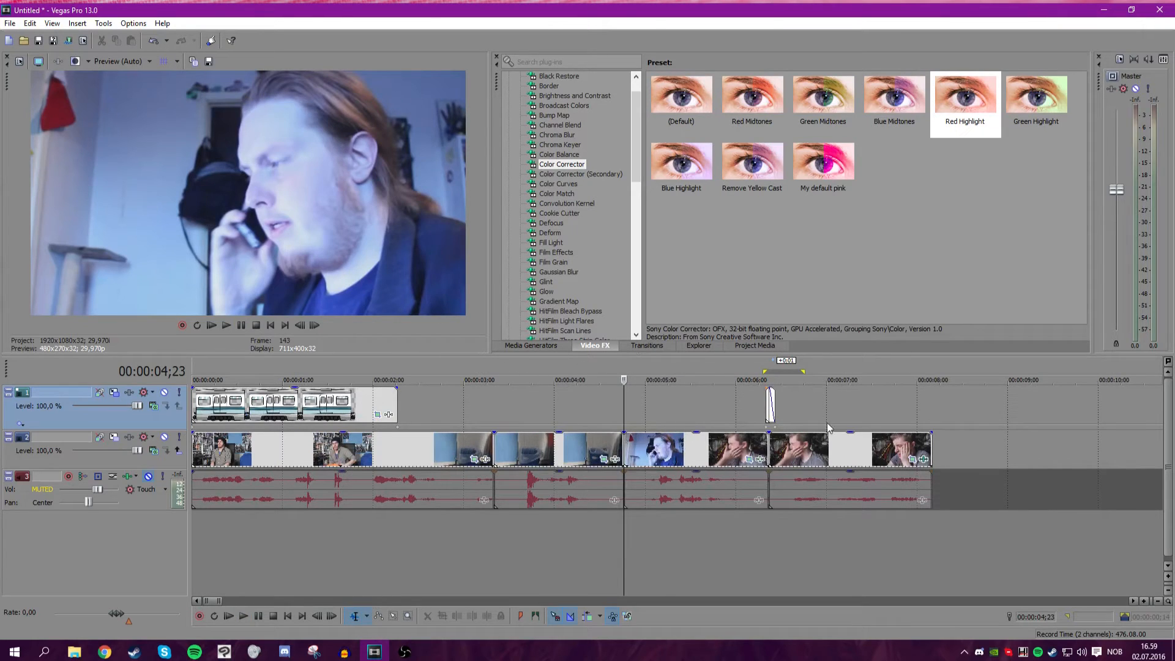
{"action": "scroll", "coordinate": [629, 411], "scroll_direction": "down", "scroll_amount": 5}
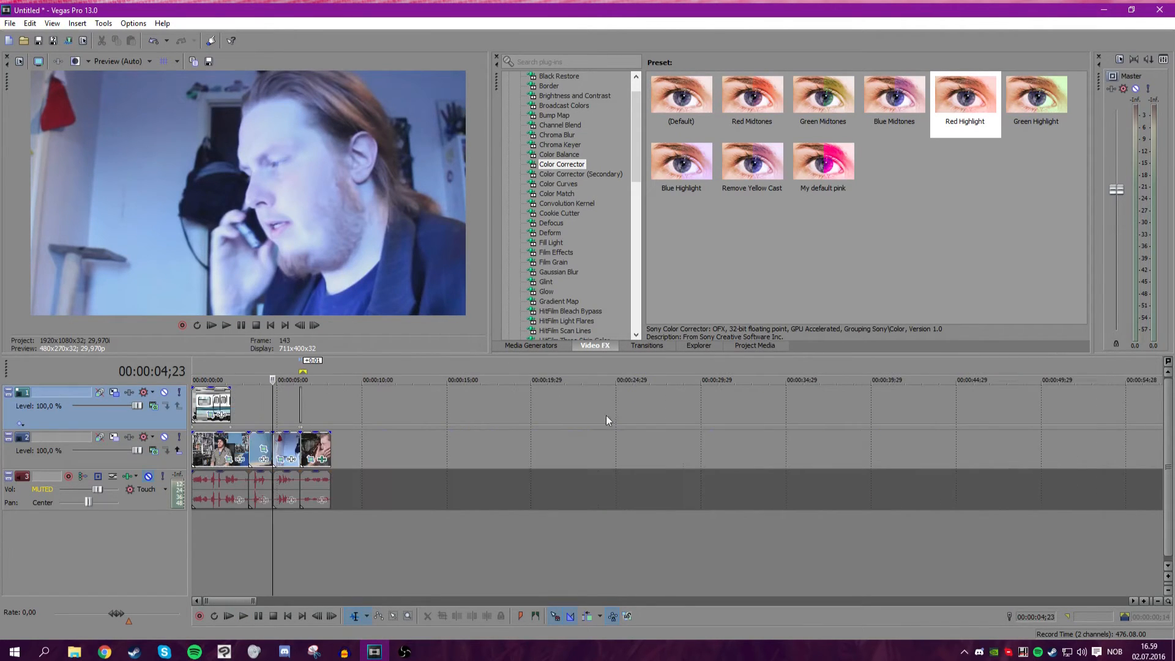
{"action": "left_click", "coordinate": [531, 345]}
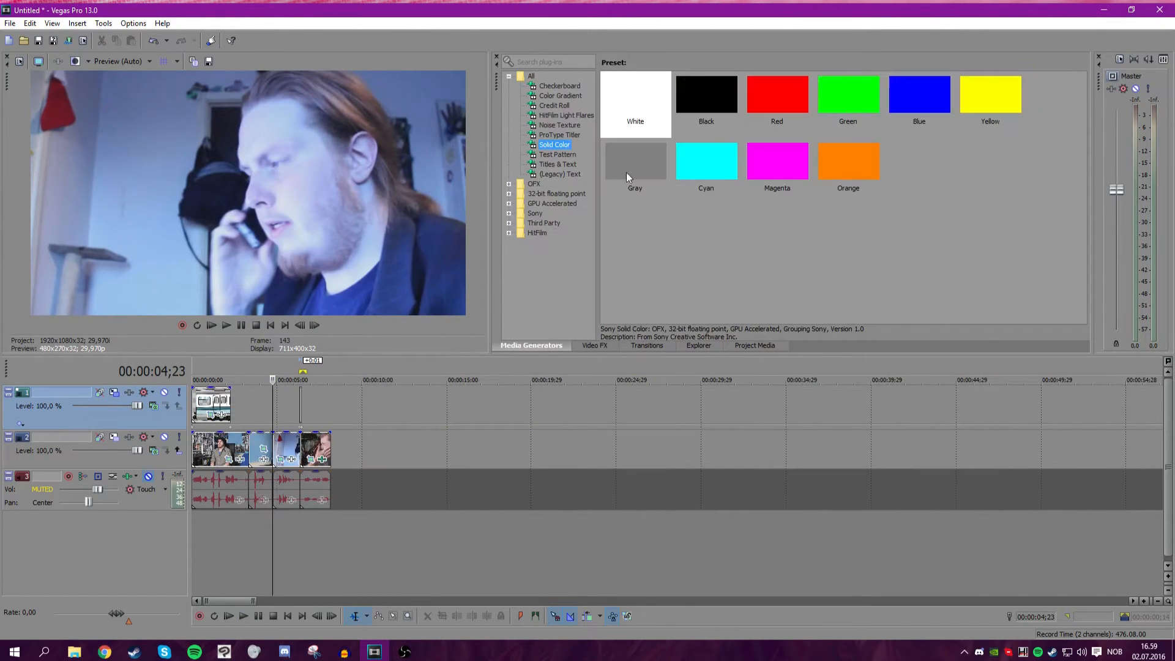
{"action": "right_click", "coordinate": [924, 408]}
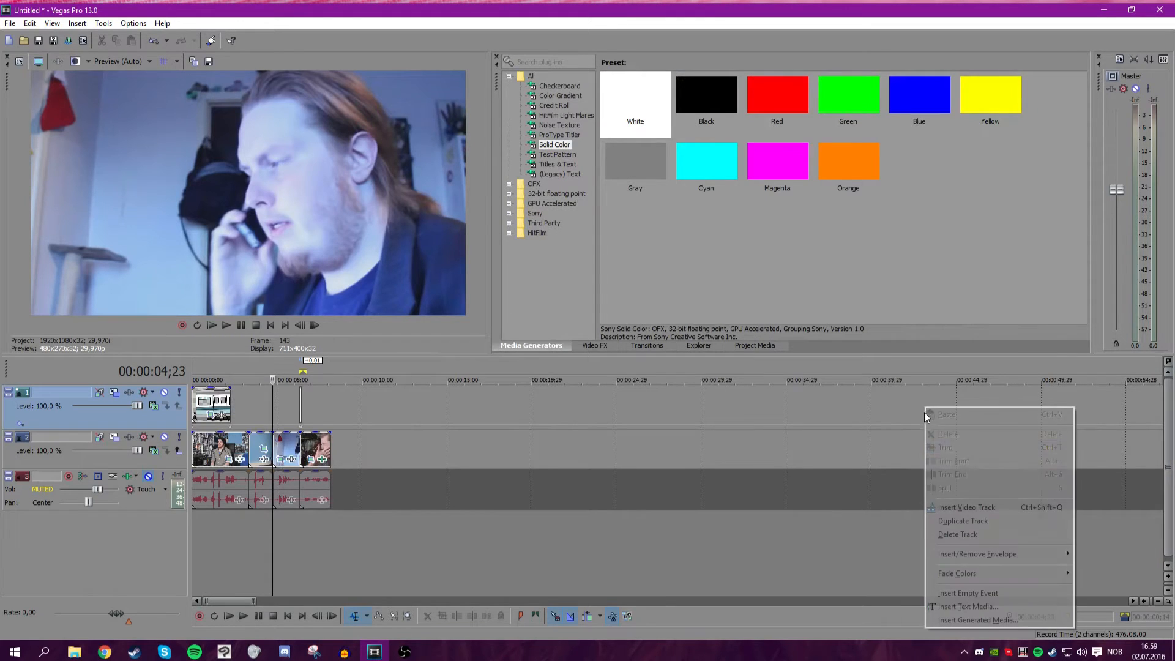
{"action": "left_click", "coordinate": [958, 506]}
{"action": "right_click", "coordinate": [523, 416]}
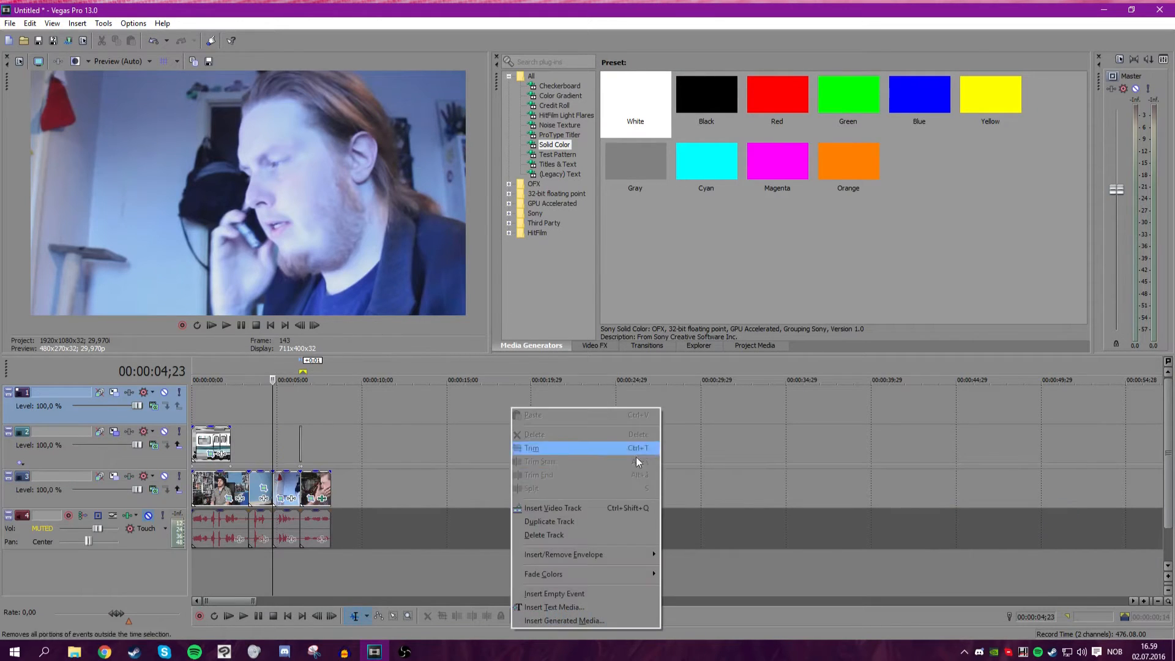
{"action": "left_click", "coordinate": [596, 503]}
Add a 10-second black Solid Color event to the second track at about 00:00:04;23 and pan it into a bottom letterbox bar.
{"action": "scroll", "coordinate": [761, 394], "scroll_direction": "up", "scroll_amount": 4}
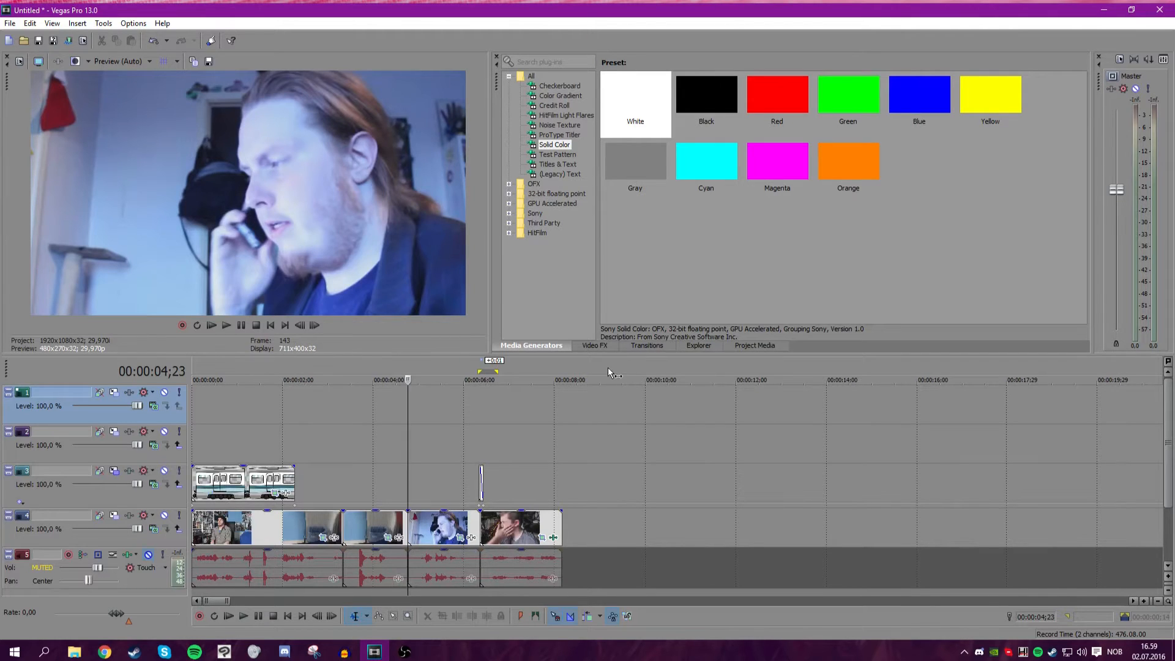
{"action": "left_click_drag", "start_coordinate": [712, 88], "coordinate": [416, 449]}
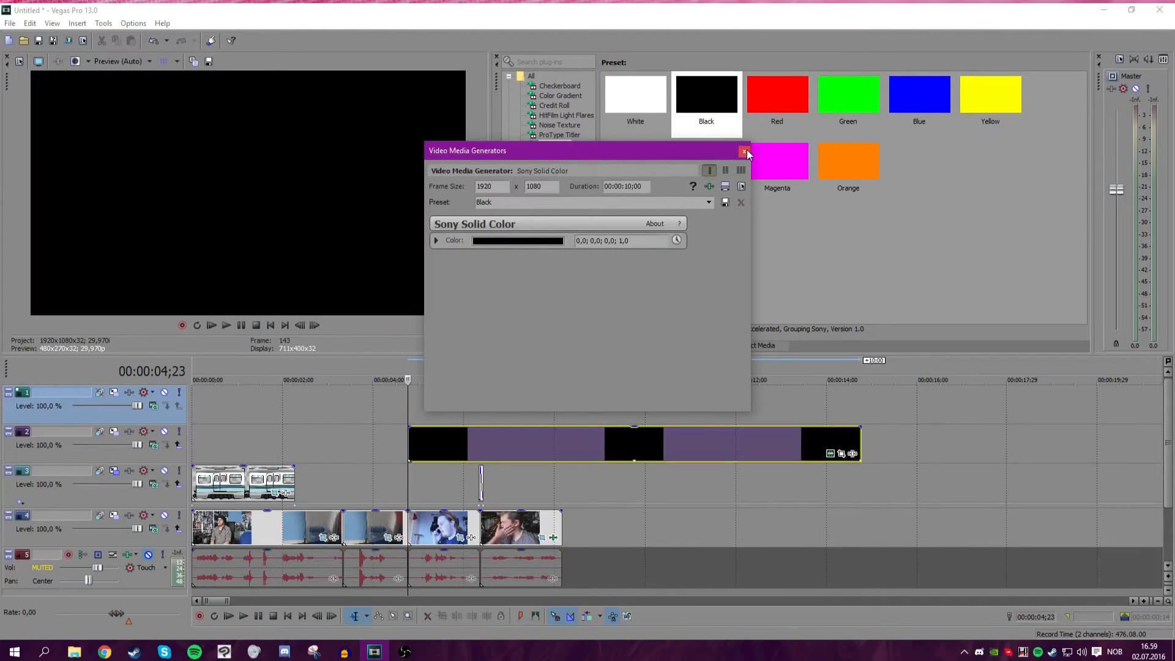
{"action": "left_click", "coordinate": [744, 151]}
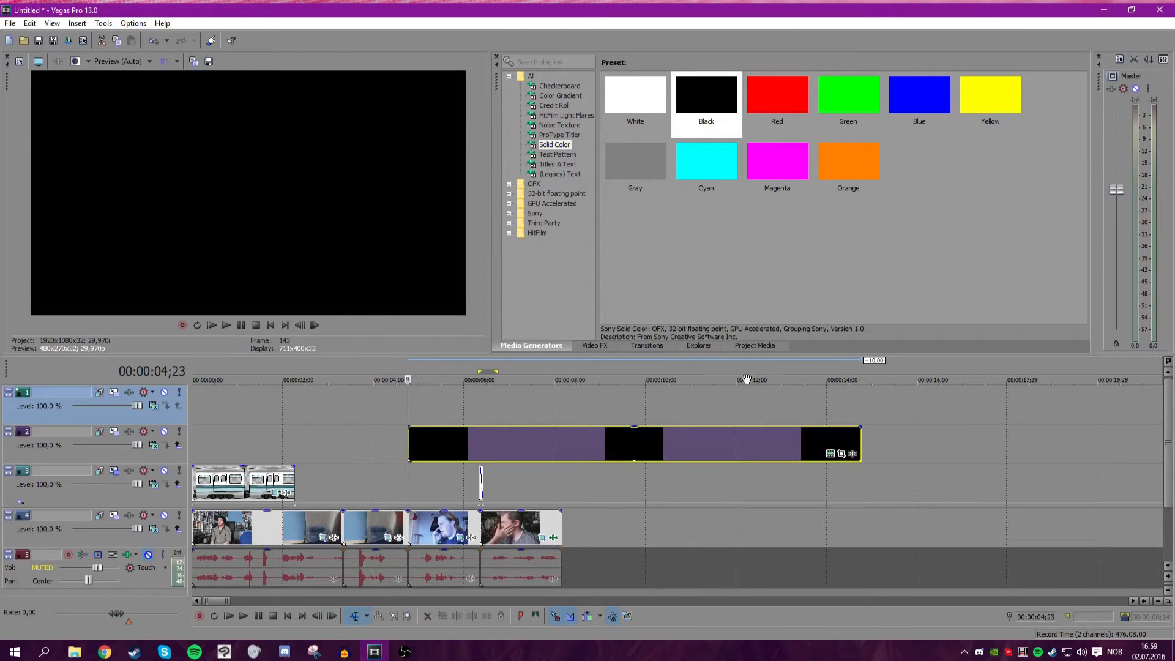
{"action": "left_click", "coordinate": [842, 454]}
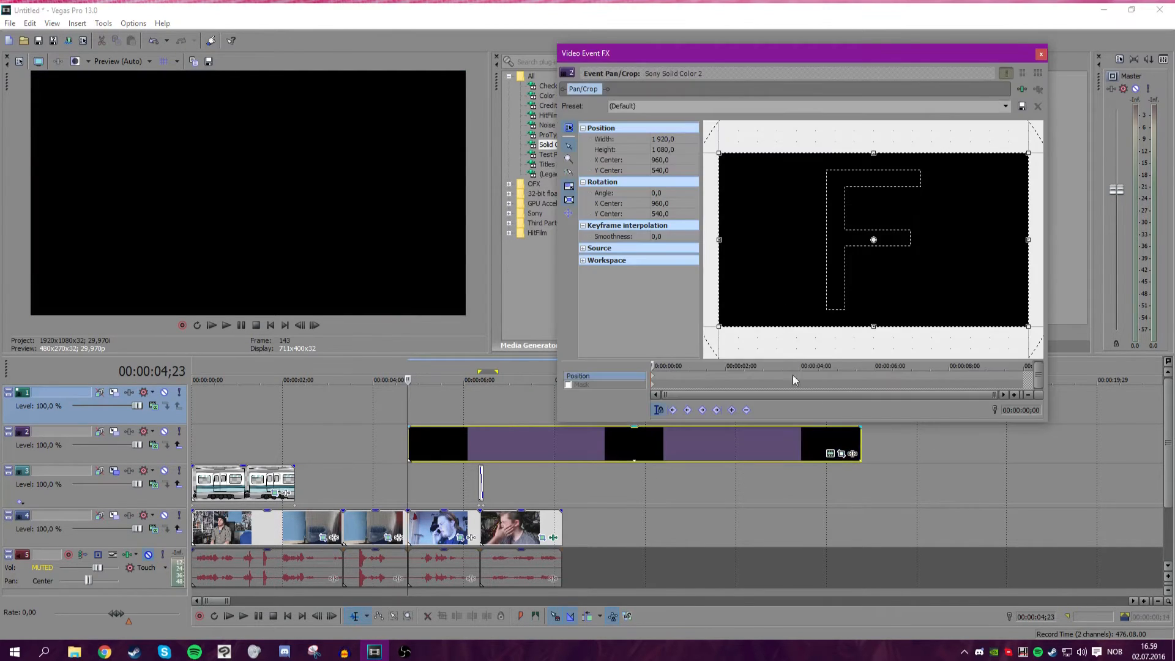
{"action": "left_click", "coordinate": [568, 213]}
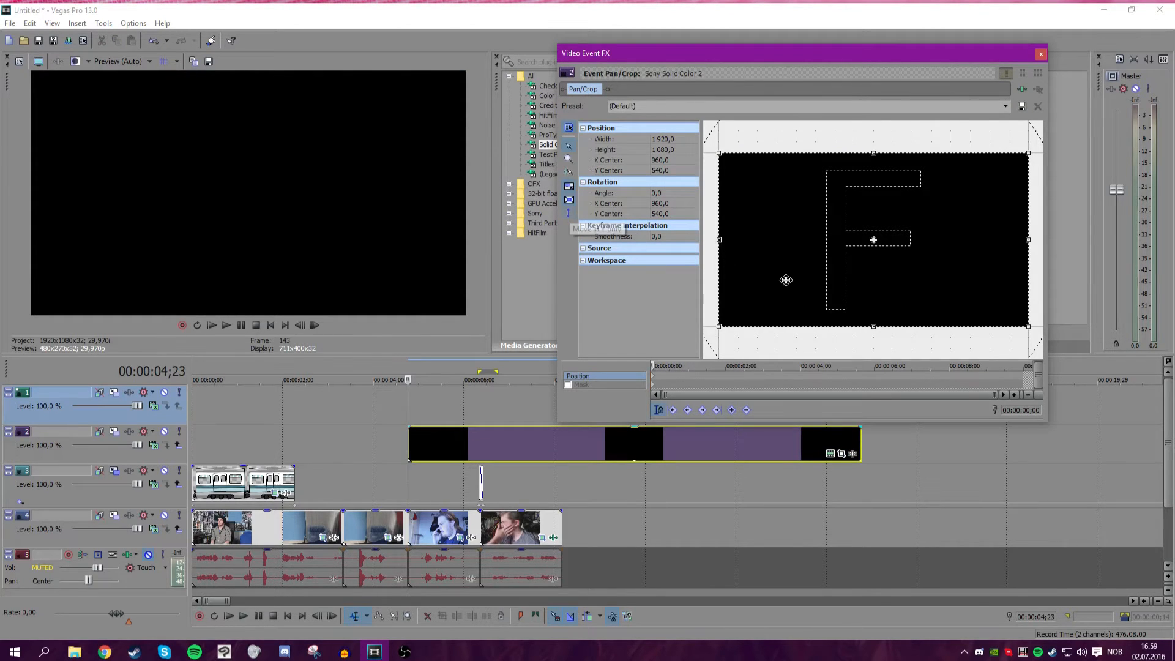
{"action": "left_click_drag", "start_coordinate": [781, 294], "coordinate": [810, 152]}
{"action": "left_click", "coordinate": [1041, 54]}
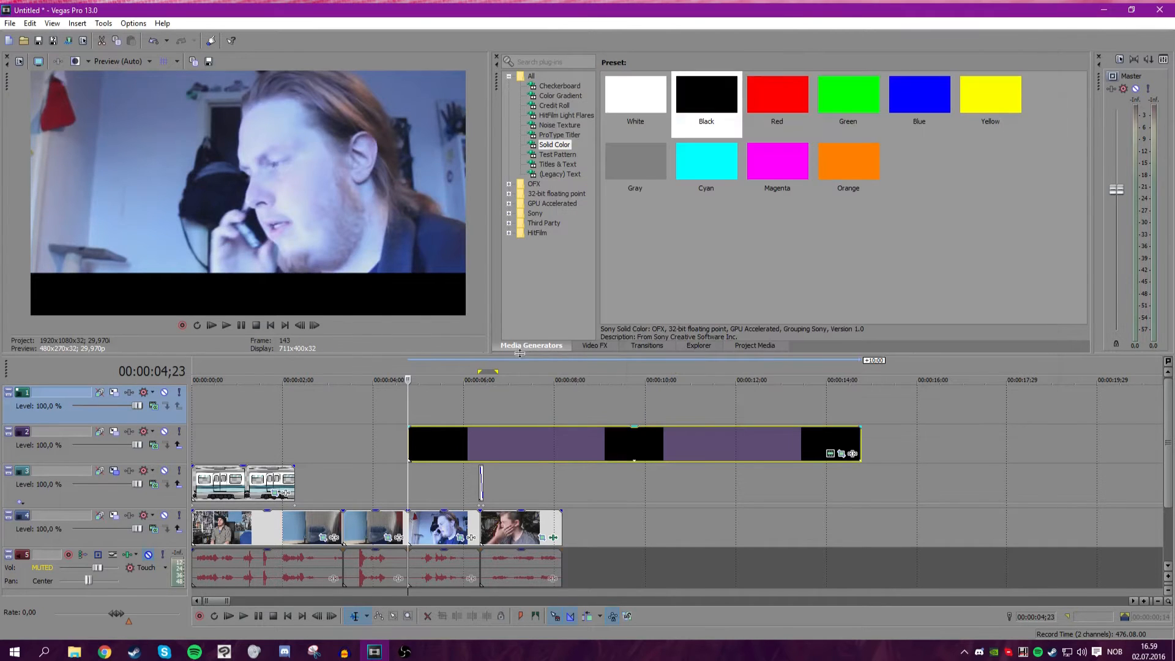
Add another black Solid Color event to the top track and pan it into a letterbox bar along the top of the frame.
{"action": "left_click_drag", "start_coordinate": [696, 115], "coordinate": [411, 402]}
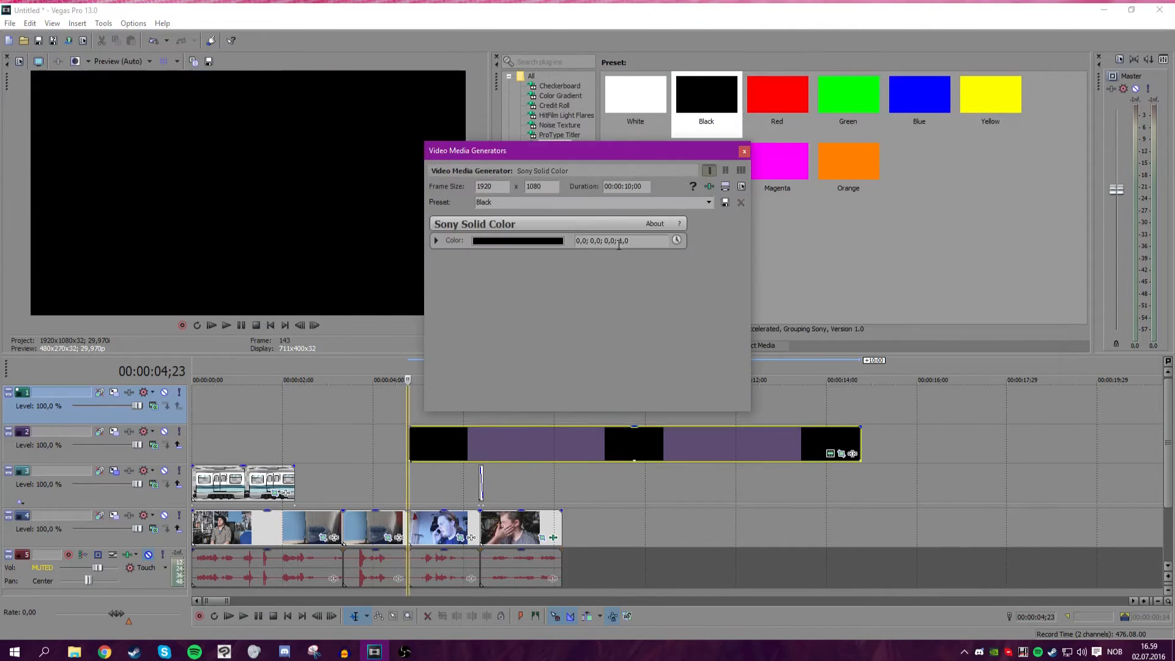
{"action": "left_click", "coordinate": [741, 149]}
{"action": "left_click", "coordinate": [841, 415]}
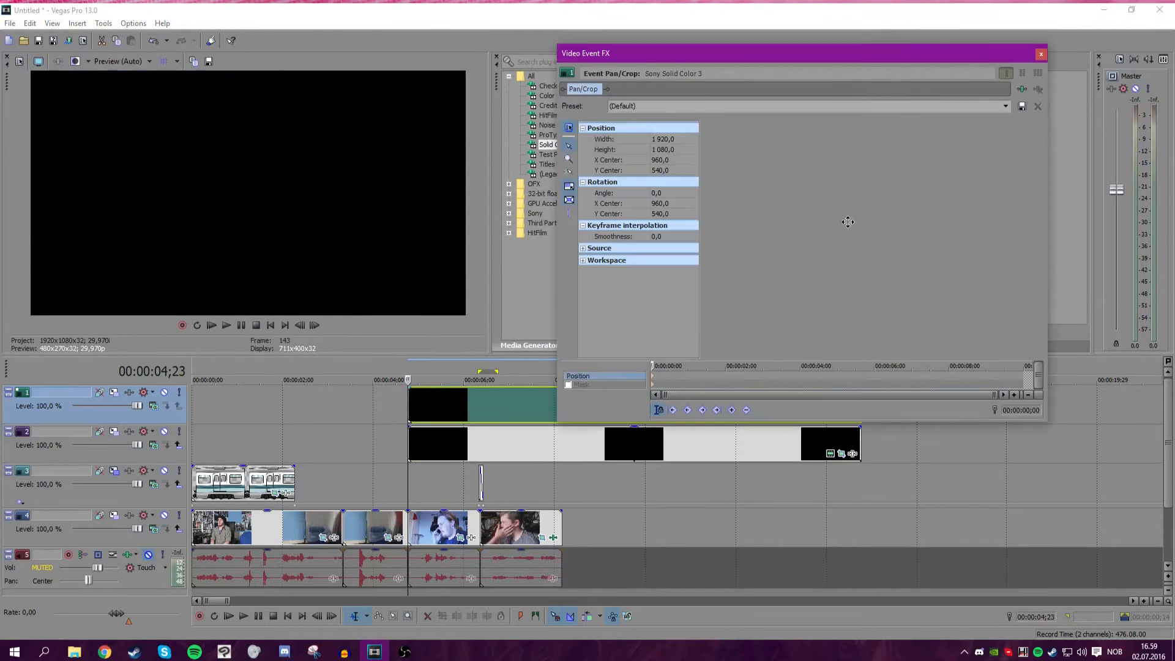
{"action": "left_click_drag", "start_coordinate": [787, 184], "coordinate": [788, 296]}
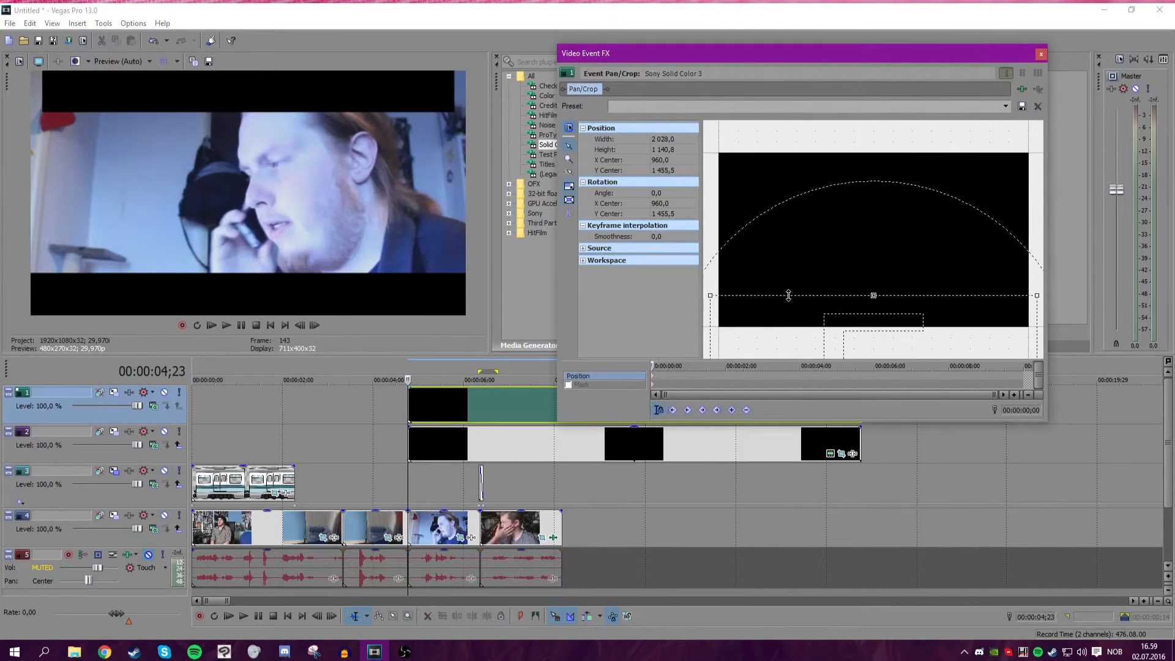
{"action": "right_click", "coordinate": [788, 240]}
{"action": "left_click", "coordinate": [807, 268]}
{"action": "left_click_drag", "start_coordinate": [781, 241], "coordinate": [778, 340]}
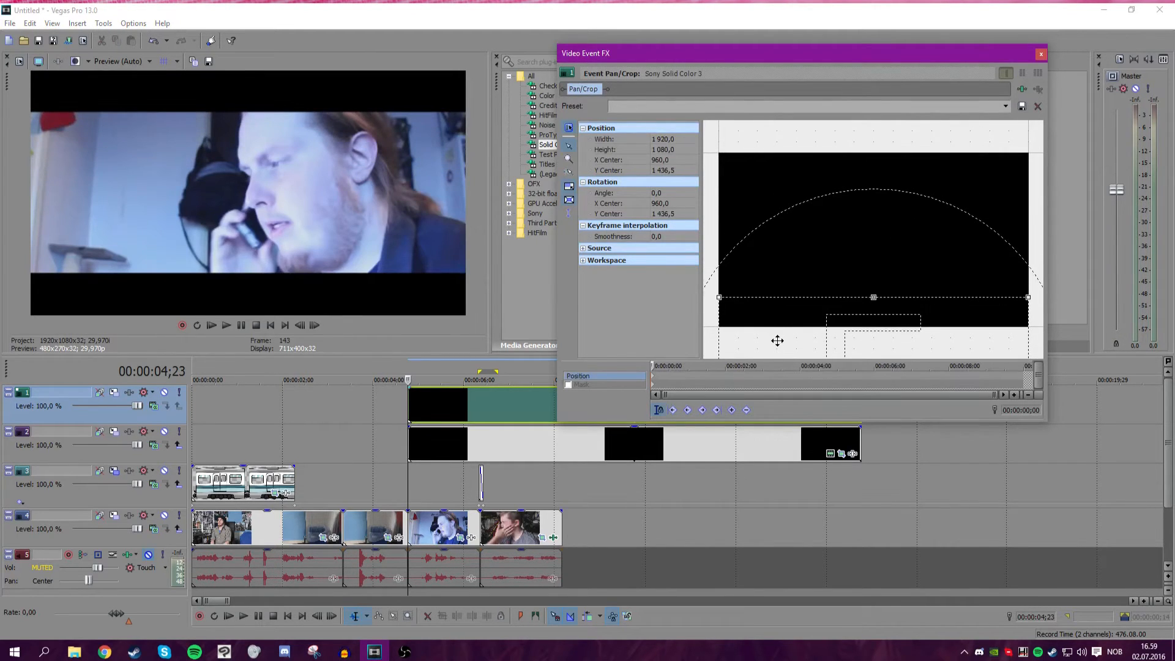
{"action": "left_click", "coordinate": [1041, 53]}
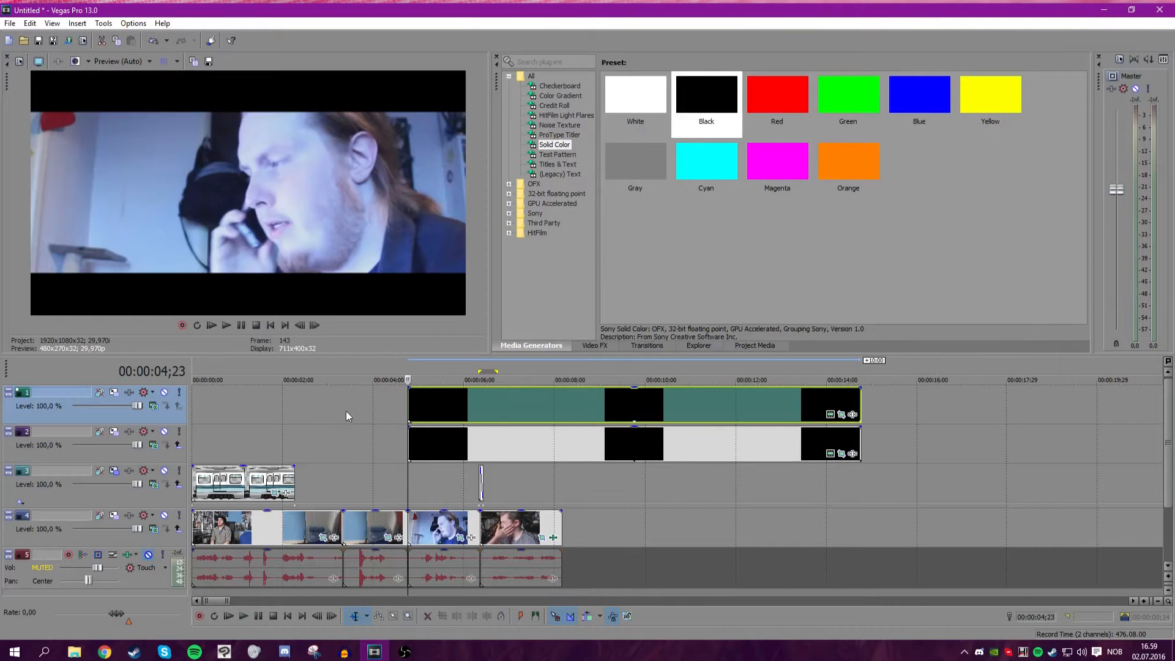
Play back the letterboxed video to review it.
{"action": "scroll", "coordinate": [336, 406], "scroll_direction": "down", "scroll_amount": 8}
{"action": "scroll", "coordinate": [759, 391], "scroll_direction": "up", "scroll_amount": 10}
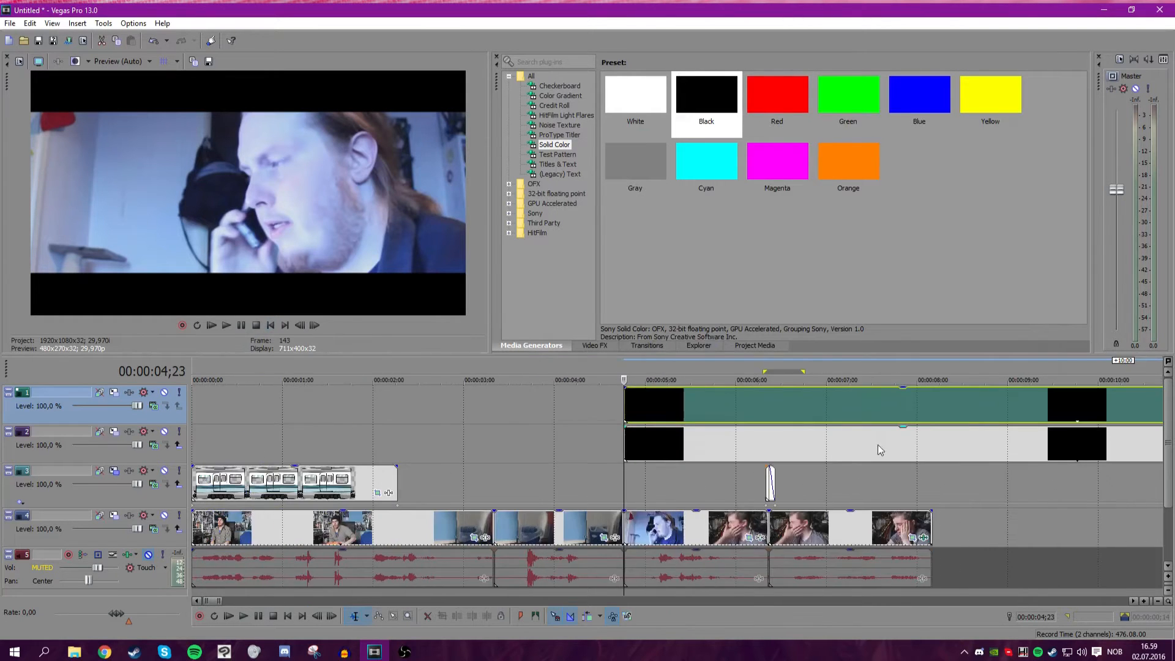
{"action": "left_click", "coordinate": [227, 328]}
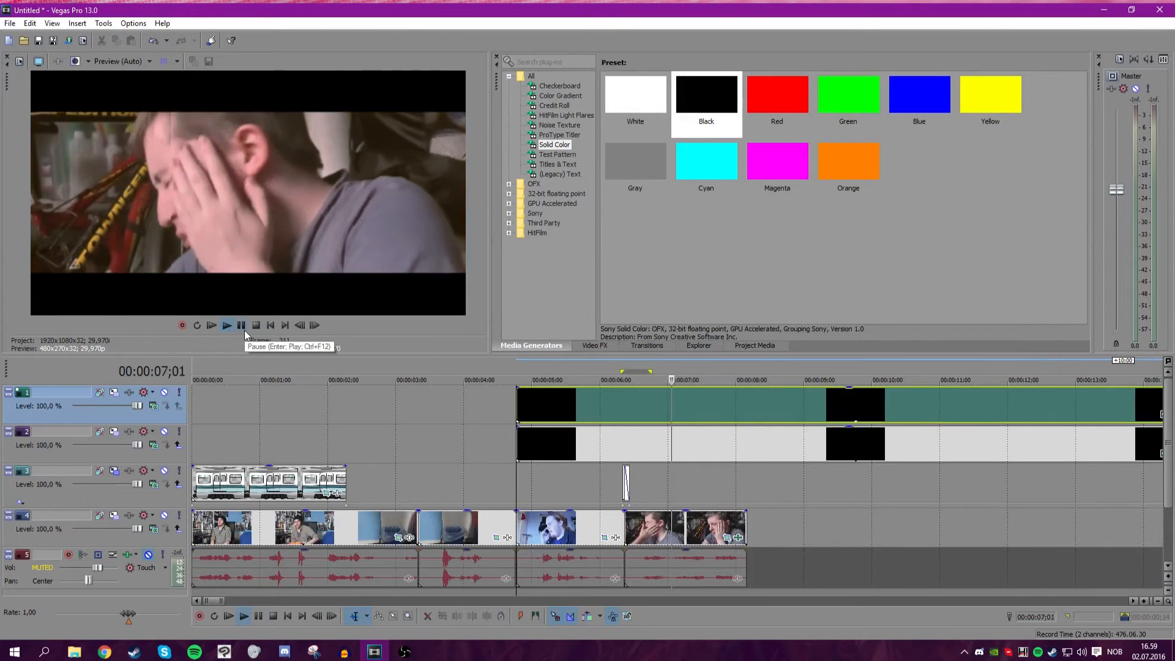
{"action": "left_click", "coordinate": [244, 330]}
{"action": "scroll", "coordinate": [665, 420], "scroll_direction": "down", "scroll_amount": 8}
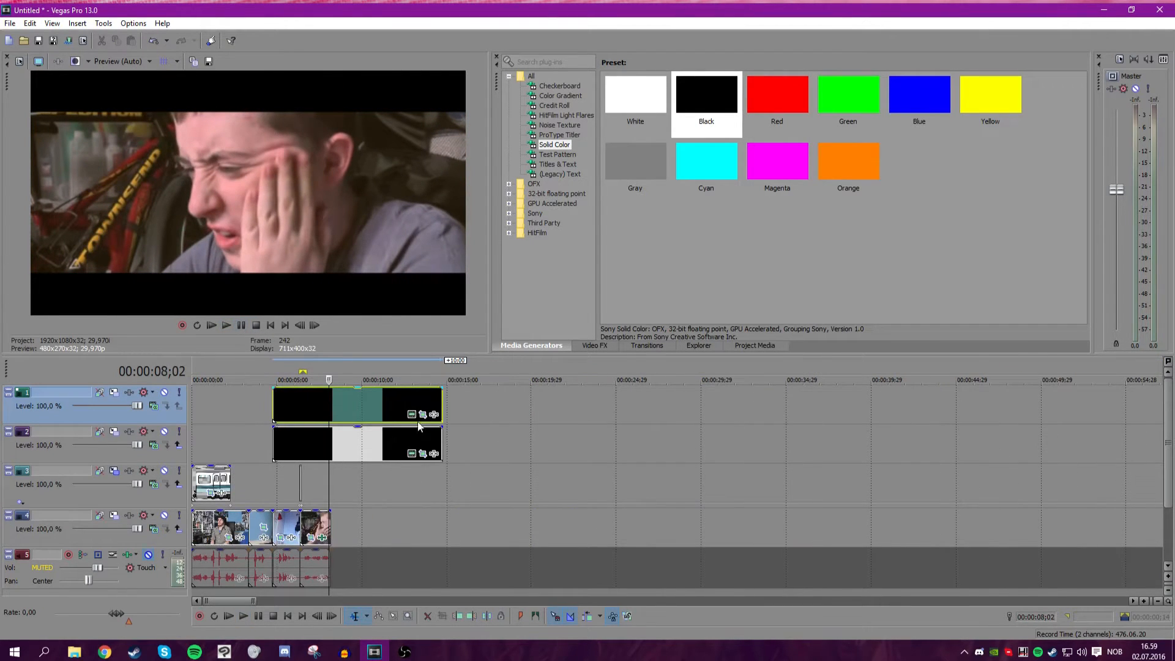
Move both black letterbox events to the start of the timeline.
{"action": "scroll", "coordinate": [587, 445], "scroll_direction": "up", "scroll_amount": 2}
{"action": "scroll", "coordinate": [550, 441], "scroll_direction": "down", "scroll_amount": 3}
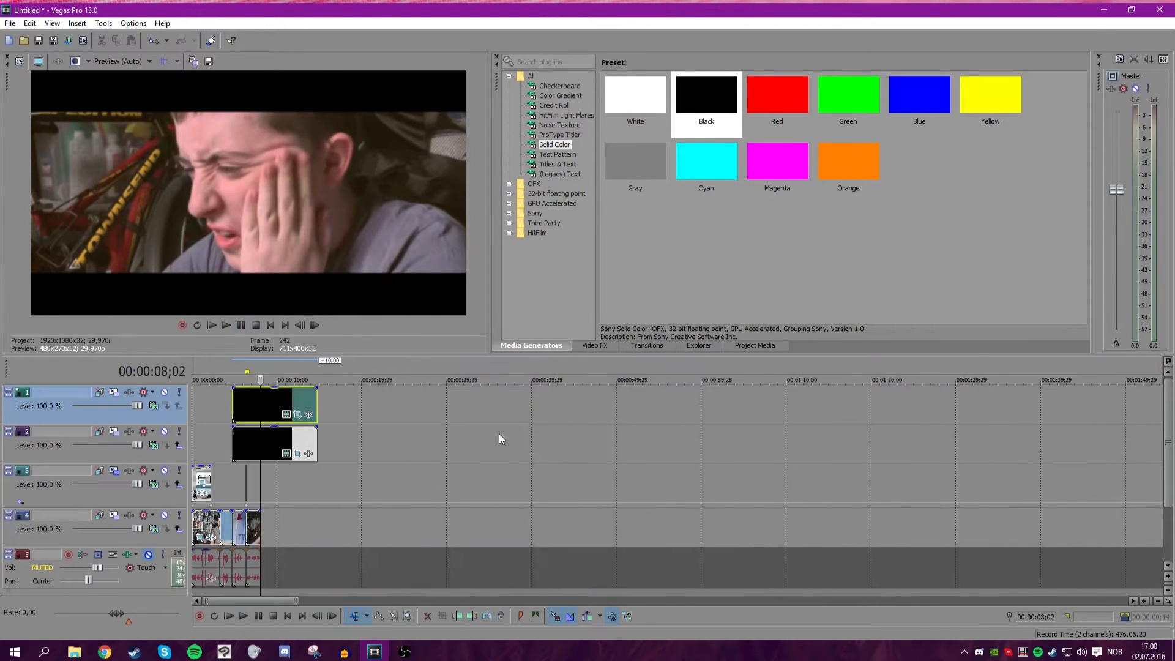
{"action": "left_click_drag", "start_coordinate": [300, 442], "coordinate": [174, 405]}
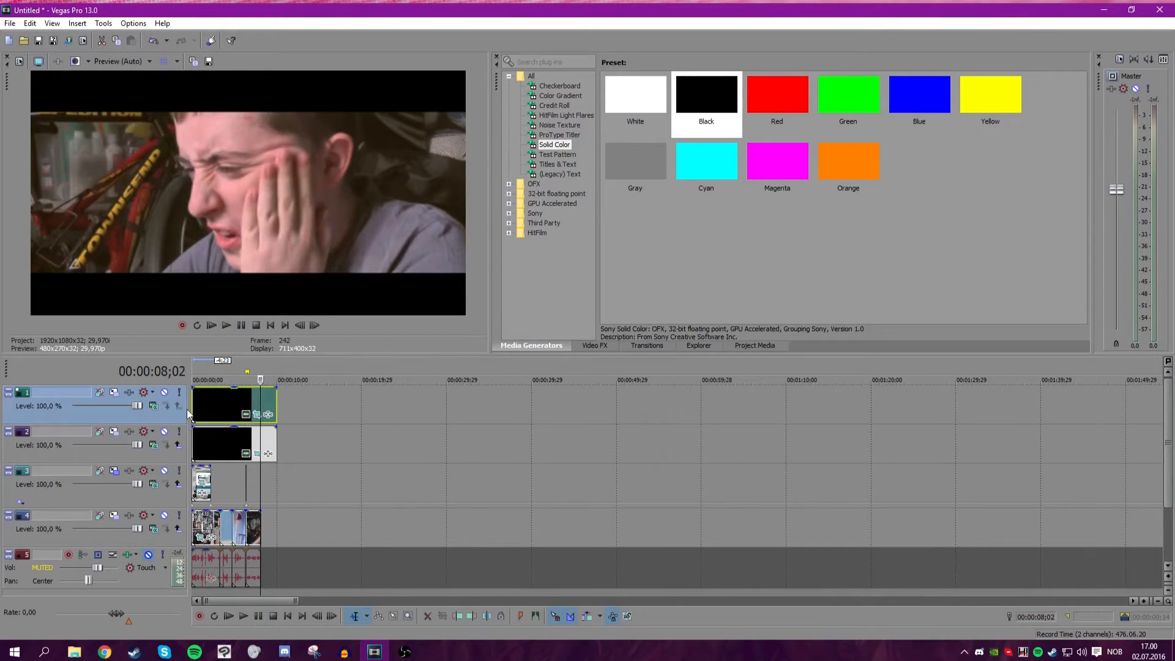
Unmute the original audio track and play back the edit to review it.
{"action": "left_click", "coordinate": [211, 325]}
{"action": "scroll", "coordinate": [432, 484], "scroll_direction": "up", "scroll_amount": 5}
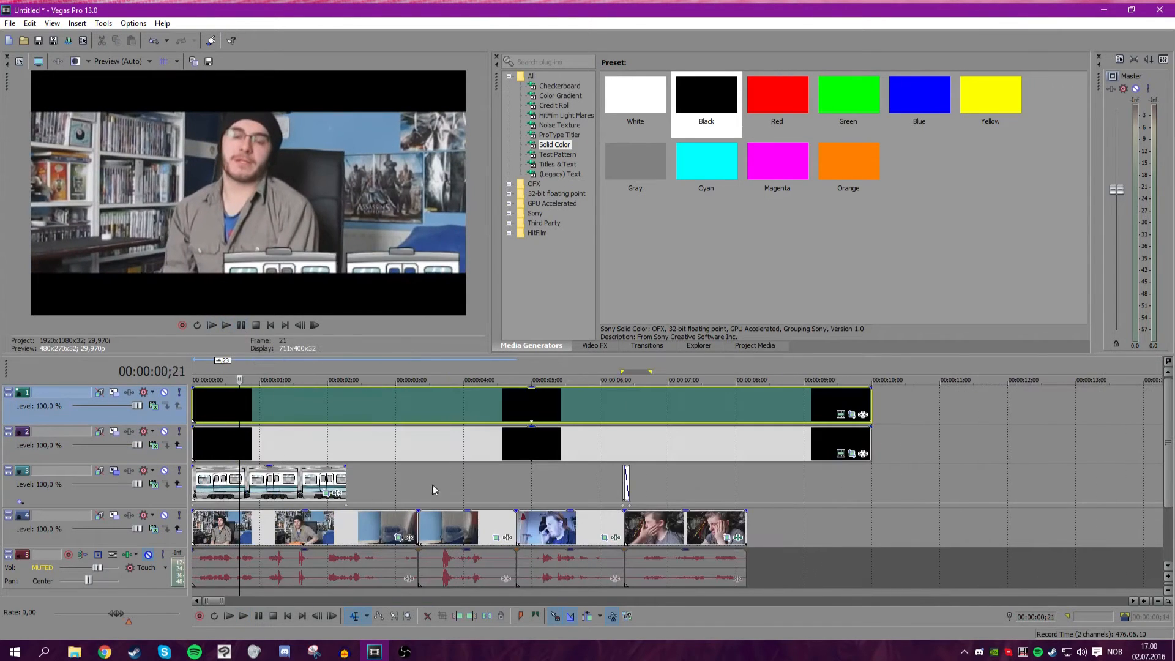
{"action": "left_click", "coordinate": [155, 557]}
{"action": "left_click", "coordinate": [150, 555]}
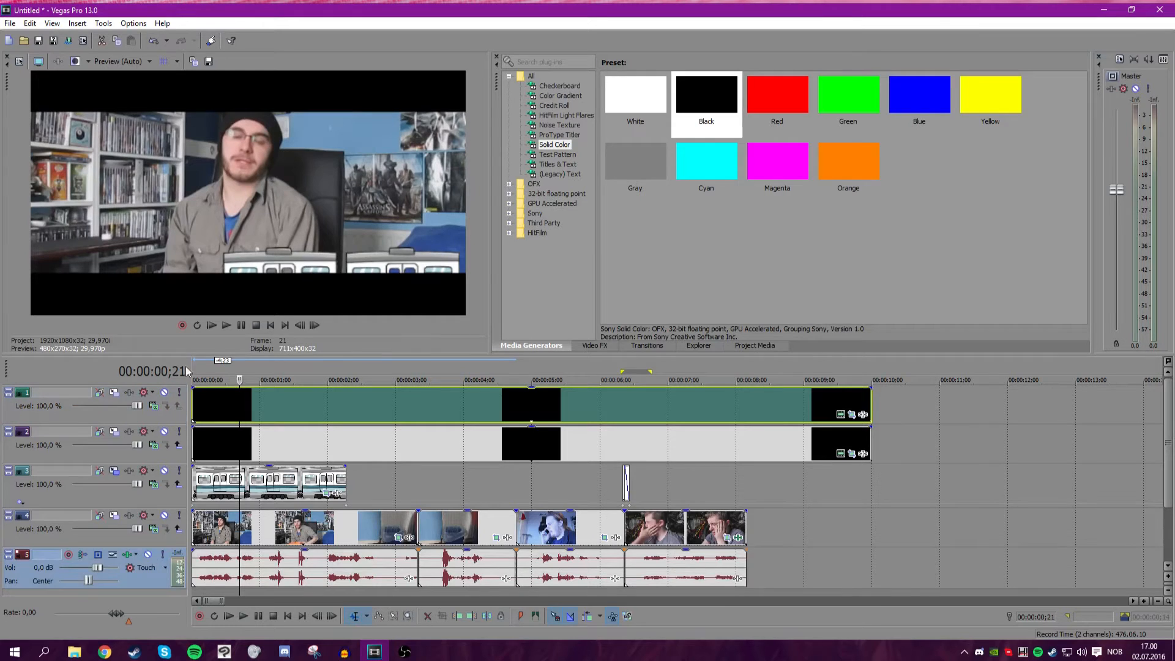
{"action": "left_click", "coordinate": [211, 327]}
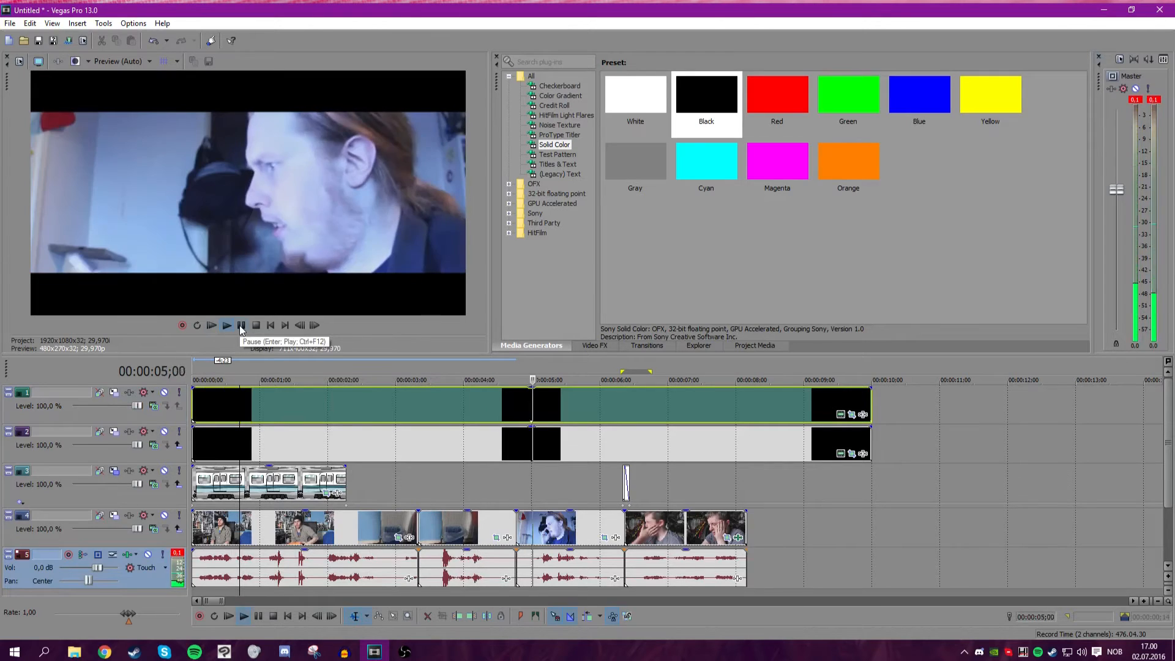
{"action": "left_click", "coordinate": [241, 326]}
Mute both black letterbox tracks so the bars are hidden from the preview.
{"action": "left_click", "coordinate": [625, 481]}
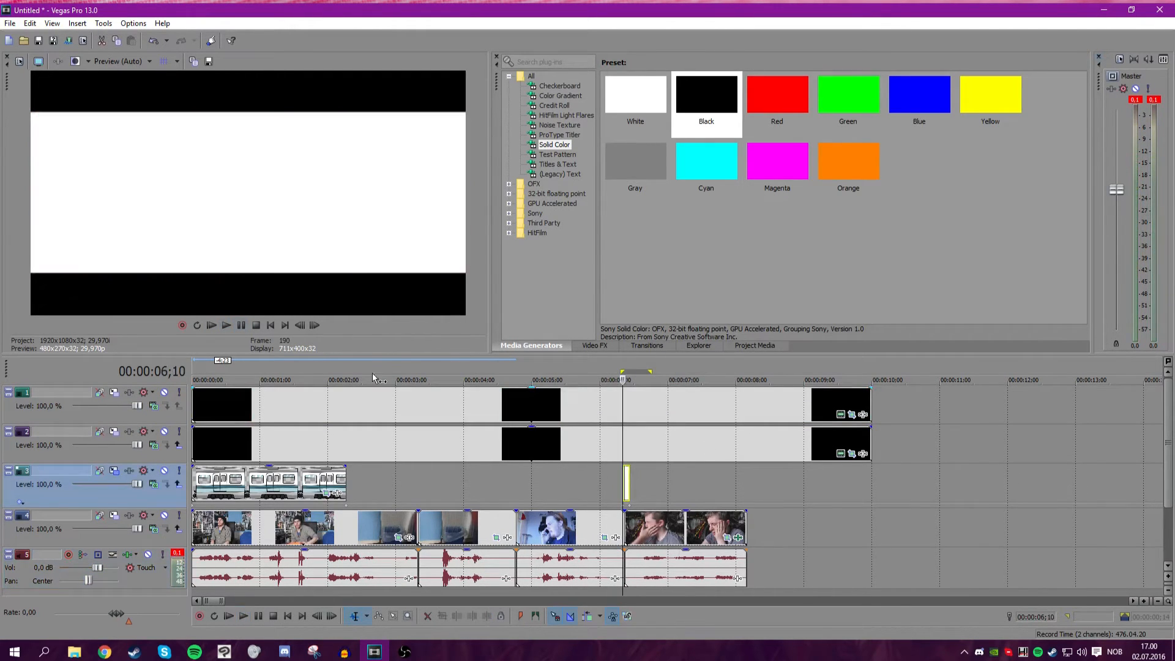
{"action": "left_click", "coordinate": [164, 431]}
{"action": "left_click", "coordinate": [165, 392]}
{"action": "scroll", "coordinate": [683, 488], "scroll_direction": "down", "scroll_amount": 1}
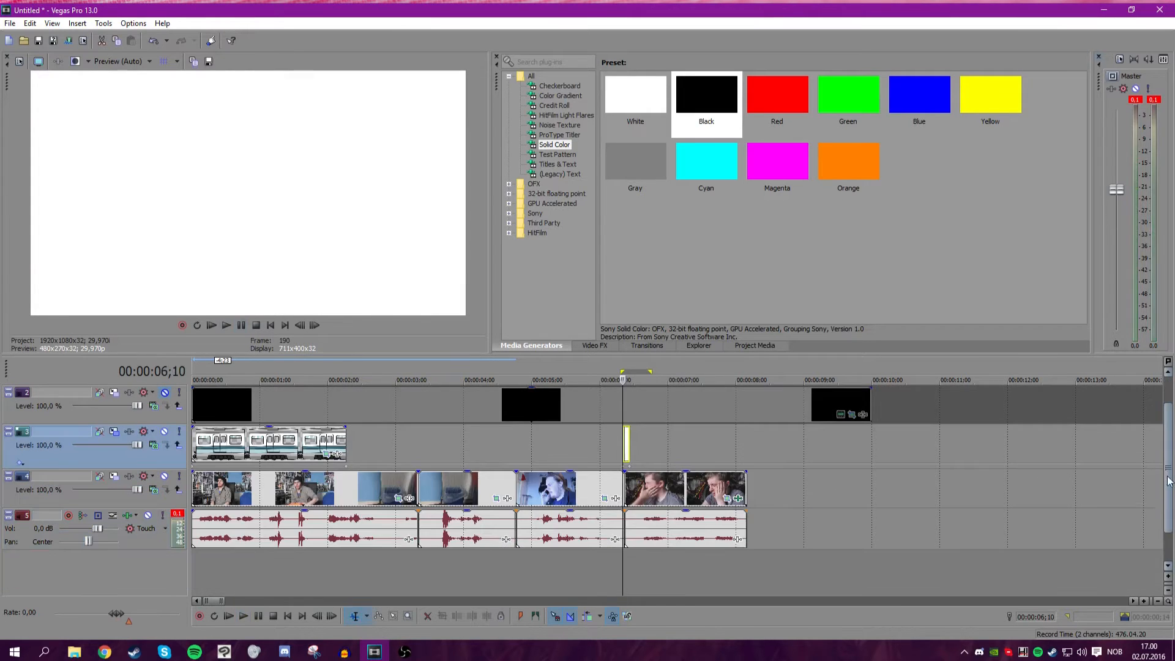
{"action": "scroll", "coordinate": [683, 487], "scroll_direction": "up", "scroll_amount": 6}
{"action": "left_click_drag", "start_coordinate": [671, 486], "coordinate": [642, 462]}
{"action": "scroll", "coordinate": [557, 443], "scroll_direction": "down", "scroll_amount": 10}
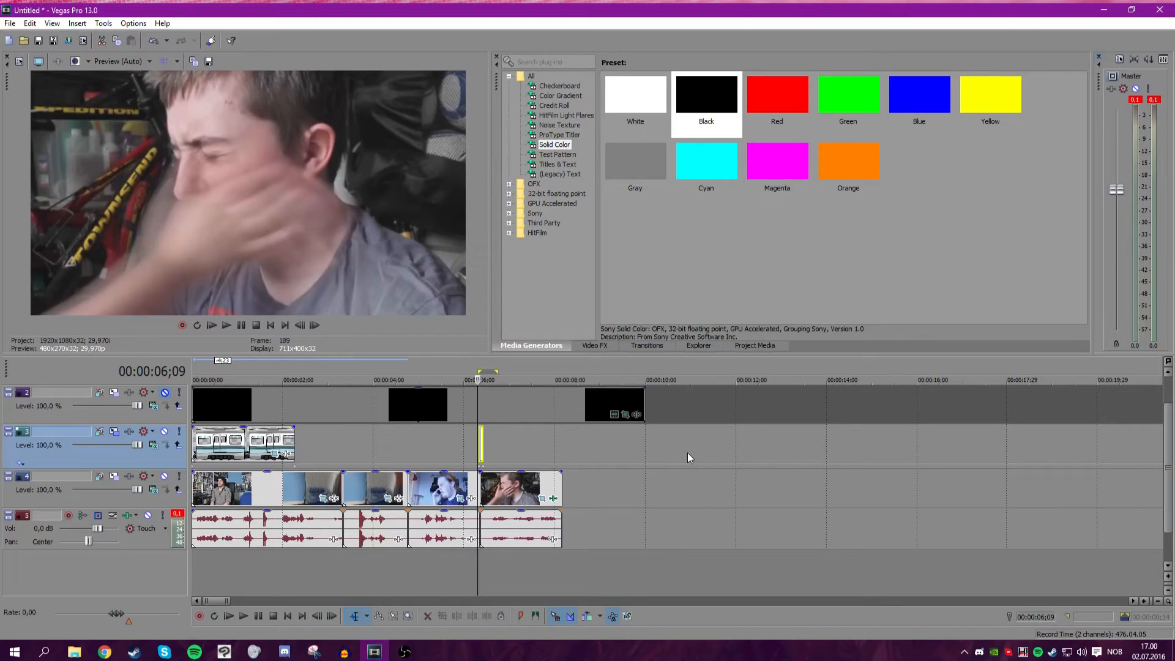
Switch to File Explorer and add a sound effect file to the audio track after the video, then preview it.
{"action": "left_click", "coordinate": [75, 653]}
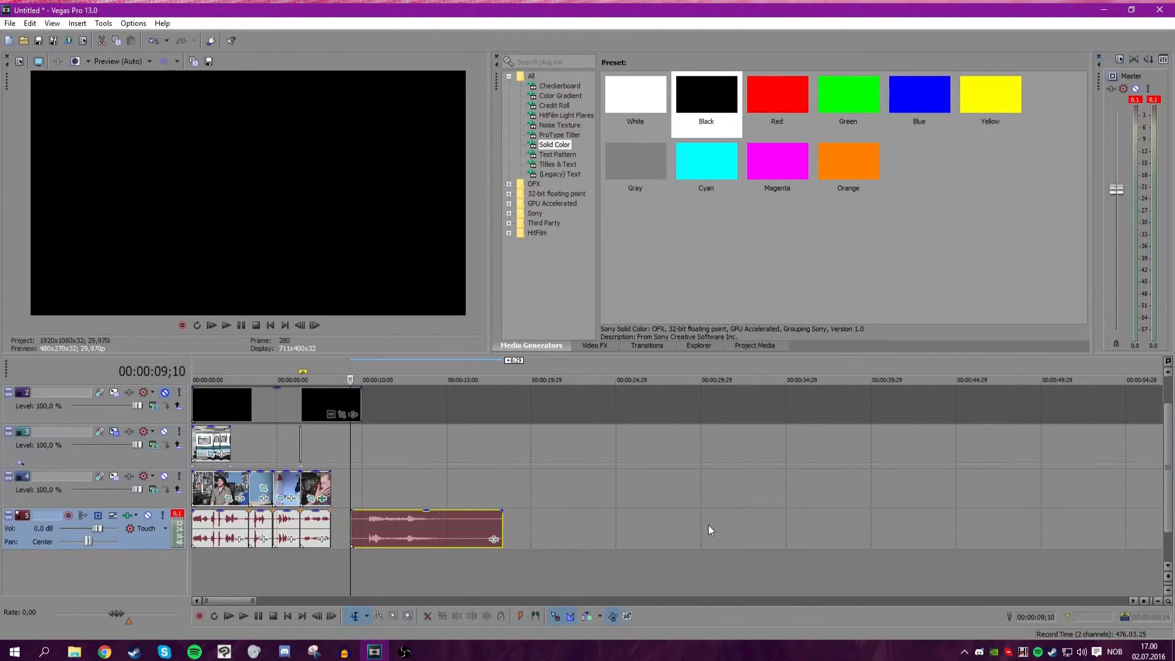
{"action": "scroll", "coordinate": [453, 530], "scroll_direction": "up", "scroll_amount": 3}
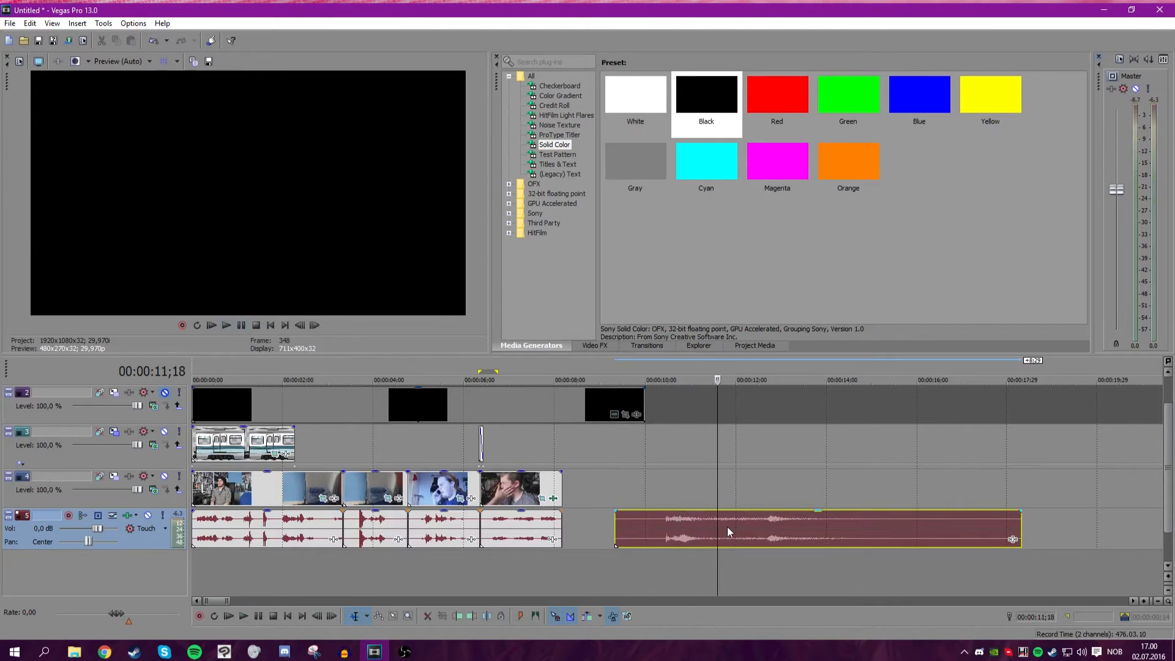
{"action": "left_click", "coordinate": [241, 325]}
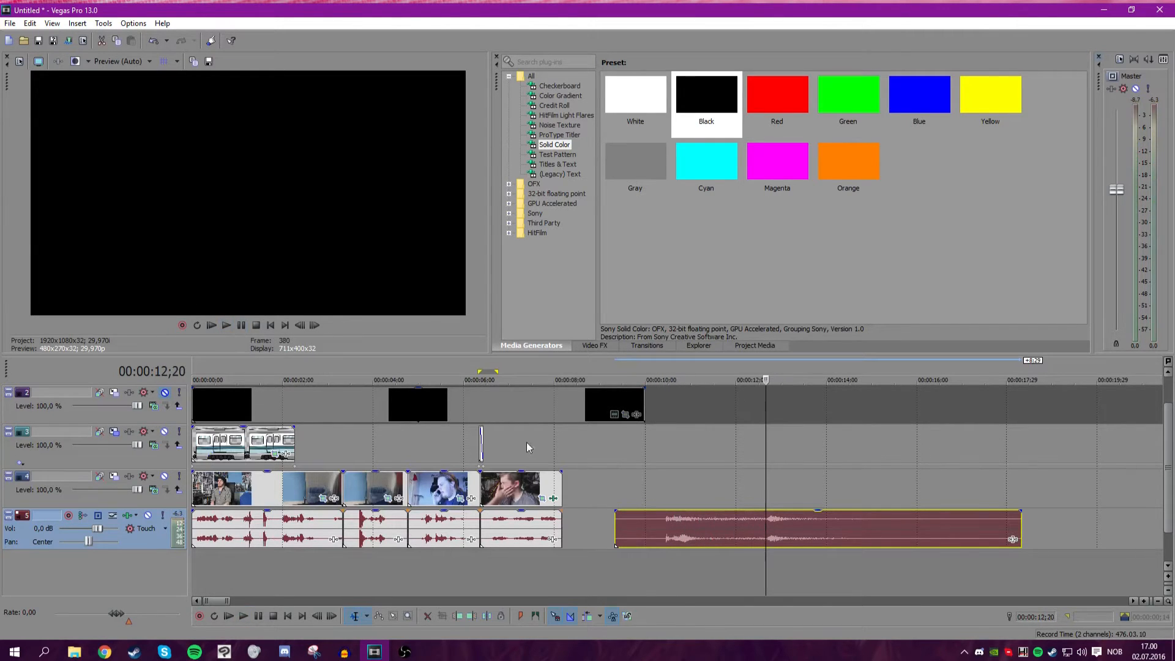
{"action": "left_click", "coordinate": [242, 325]}
Trim the end of the sound effect event to shorten it.
{"action": "left_click", "coordinate": [664, 524]}
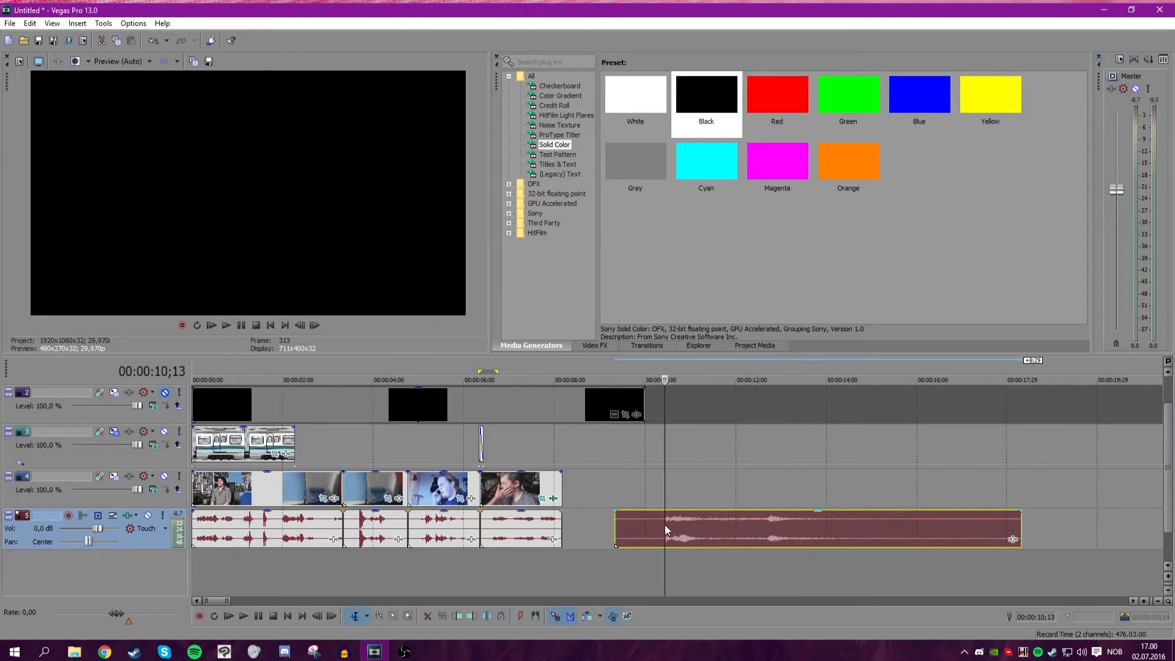
{"action": "left_click_drag", "start_coordinate": [1020, 536], "coordinate": [742, 536]}
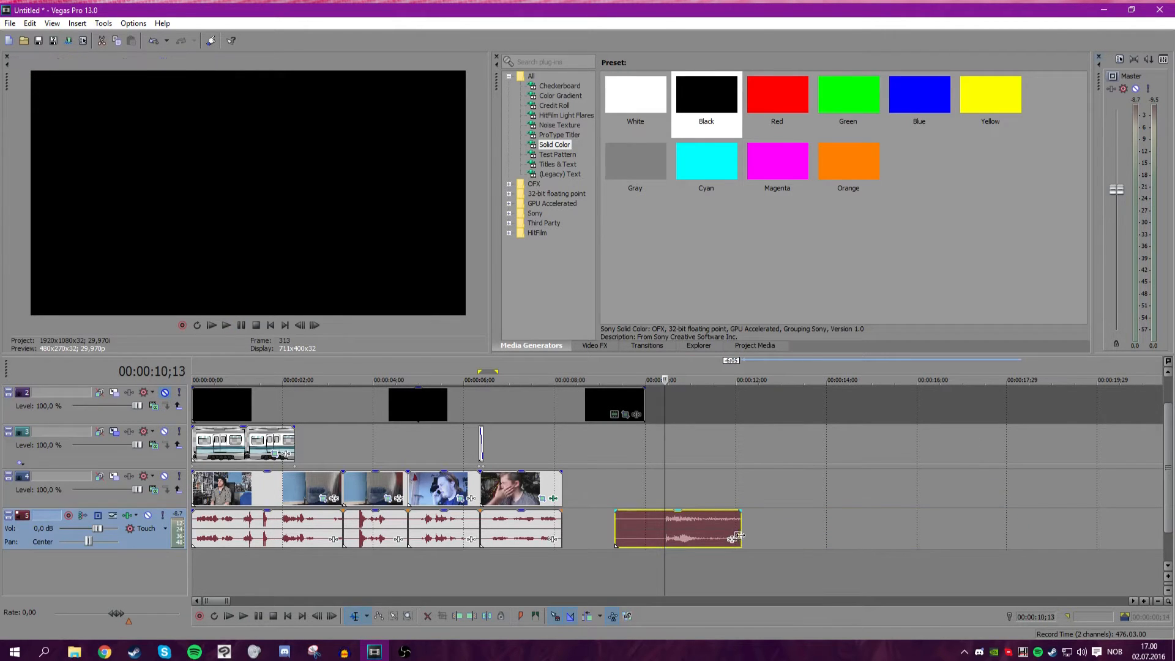
{"action": "left_click", "coordinate": [467, 560]}
Move the sound effect onto a new audio track so its sound starts at the white flash.
{"action": "scroll", "coordinate": [601, 563], "scroll_direction": "up", "scroll_amount": 3}
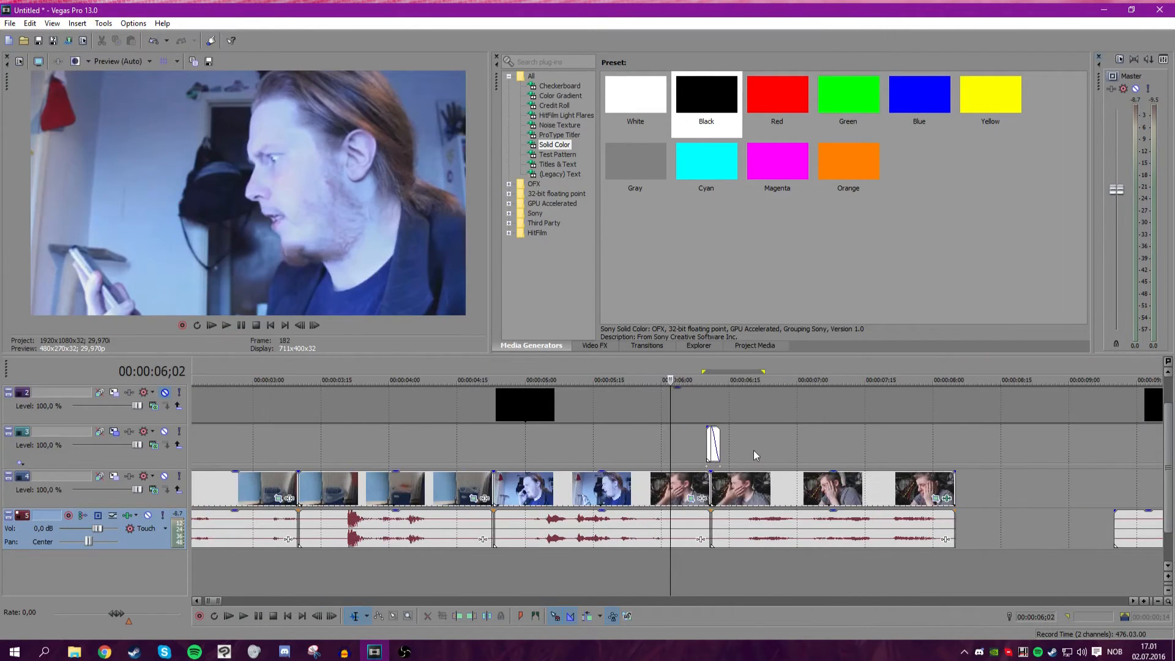
{"action": "left_click", "coordinate": [705, 443]}
{"action": "left_click_drag", "start_coordinate": [1148, 525], "coordinate": [734, 531]}
{"action": "scroll", "coordinate": [735, 532], "scroll_direction": "down", "scroll_amount": 3}
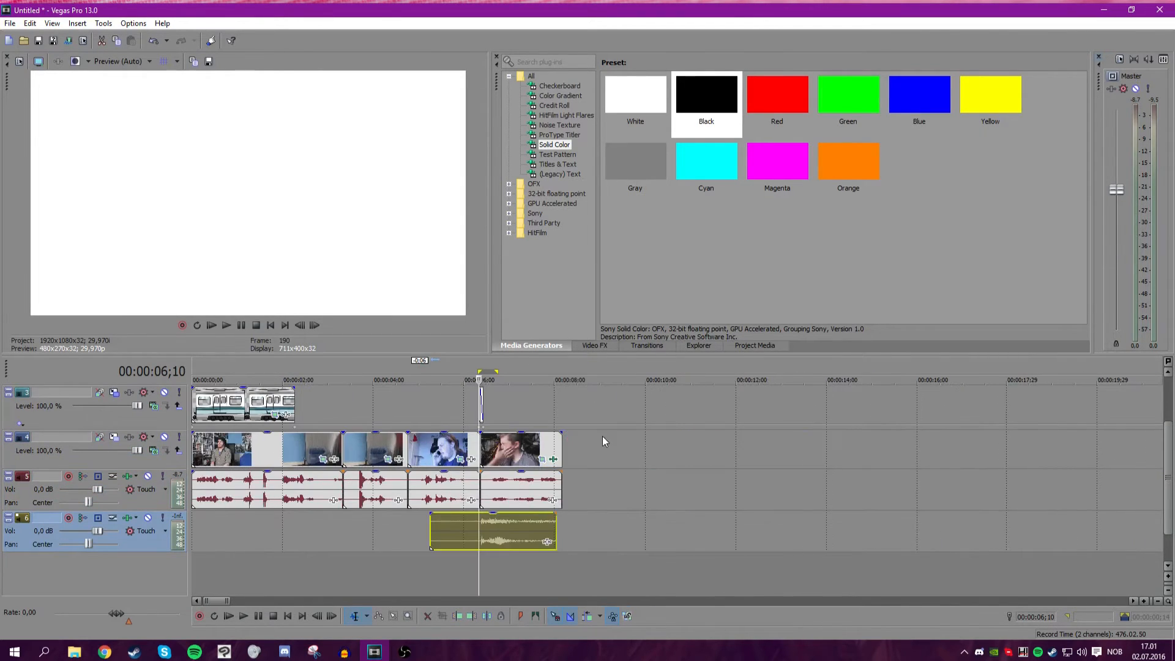
Play back the flash section with the sound effect track muted and unmuted to compare.
{"action": "scroll", "coordinate": [488, 489], "scroll_direction": "up", "scroll_amount": 10}
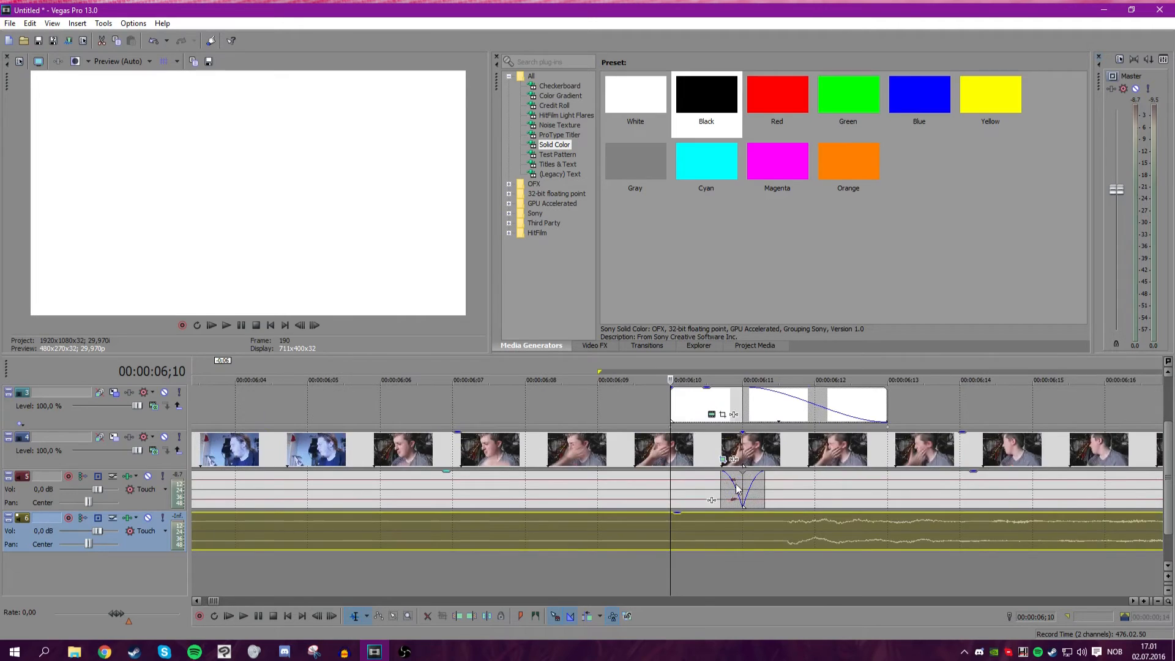
{"action": "scroll", "coordinate": [668, 522], "scroll_direction": "down", "scroll_amount": 4}
{"action": "scroll", "coordinate": [451, 398], "scroll_direction": "down", "scroll_amount": 7}
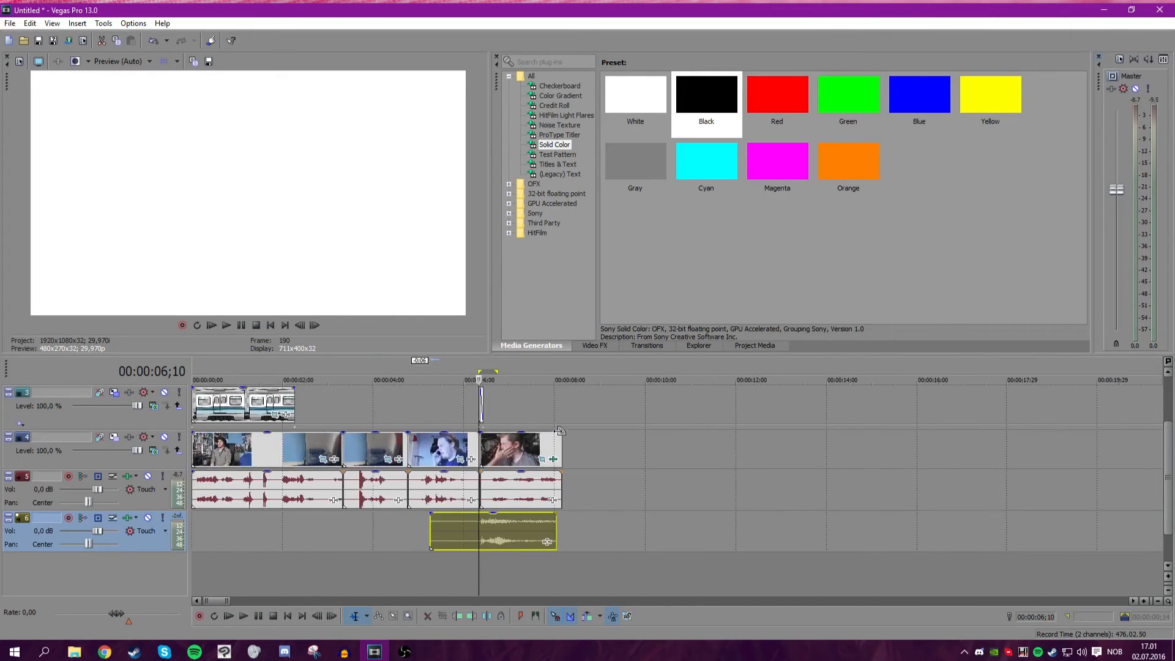
{"action": "scroll", "coordinate": [490, 399], "scroll_direction": "up", "scroll_amount": 6}
{"action": "left_click", "coordinate": [328, 409]}
{"action": "scroll", "coordinate": [329, 409], "scroll_direction": "down", "scroll_amount": 1}
{"action": "scroll", "coordinate": [662, 418], "scroll_direction": "down", "scroll_amount": 1}
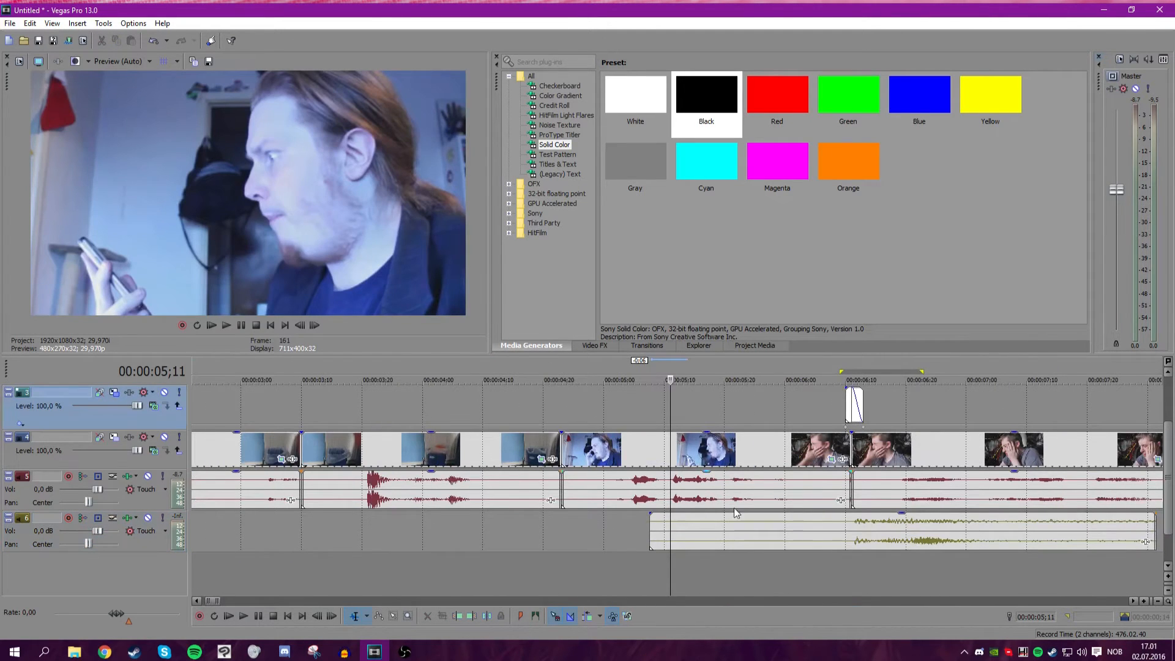
{"action": "left_click", "coordinate": [147, 517]}
{"action": "left_click", "coordinate": [227, 325]}
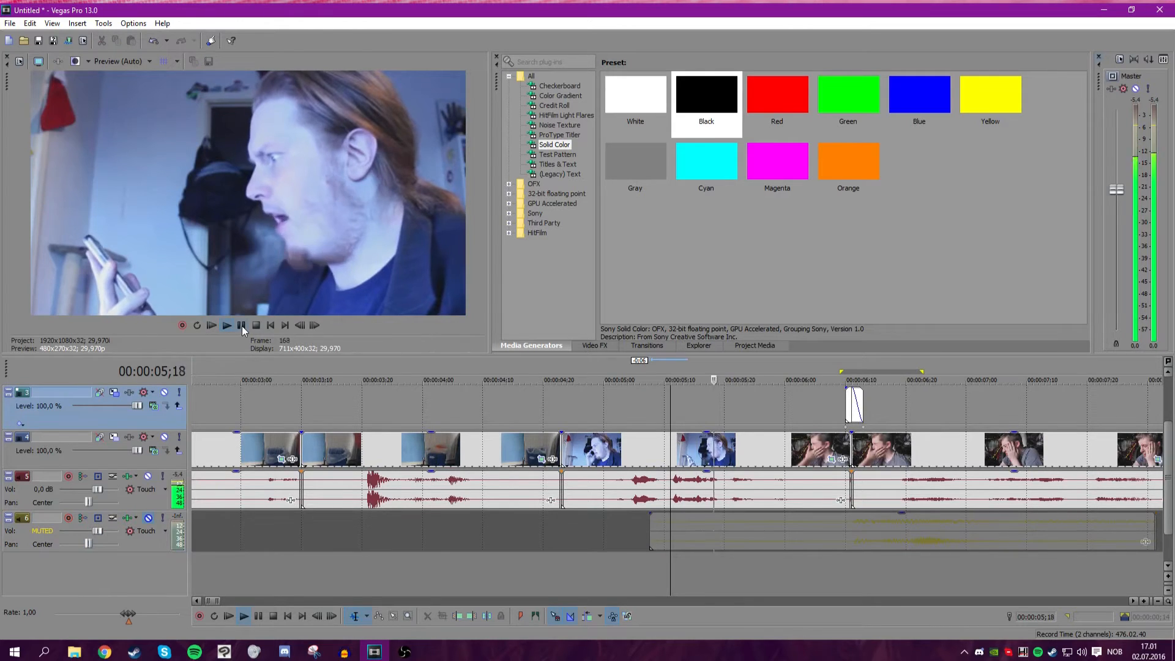
{"action": "left_click", "coordinate": [242, 325]}
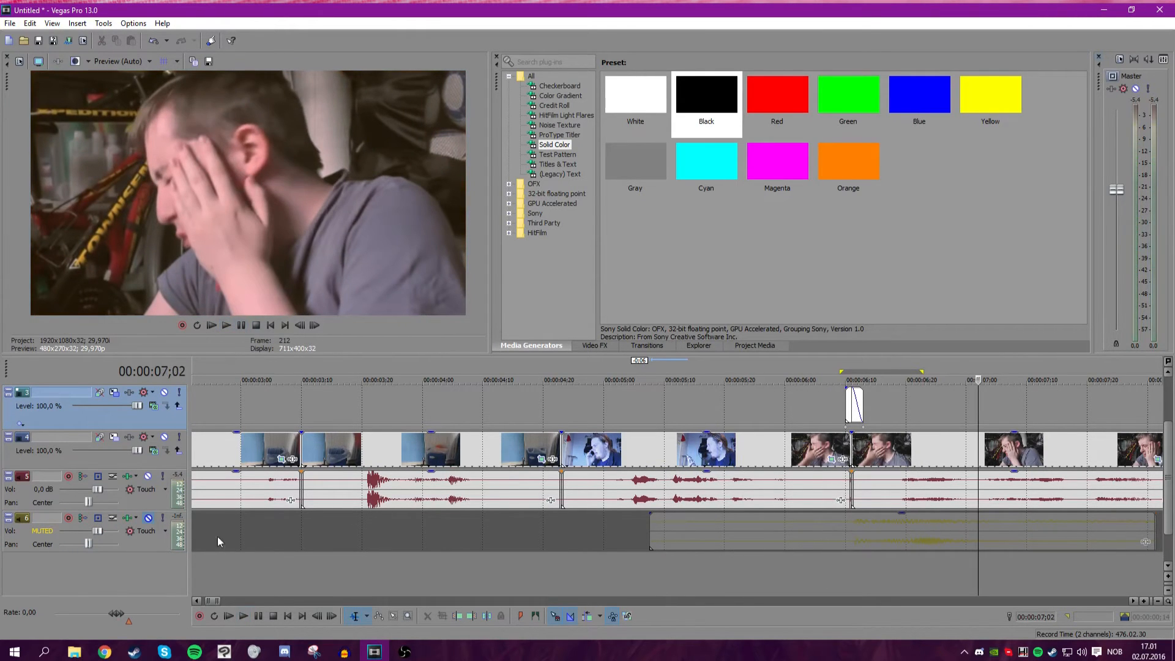
{"action": "left_click", "coordinate": [147, 517]}
Nudge the sound effect event slightly earlier and play it back.
{"action": "left_click", "coordinate": [795, 411]}
{"action": "left_click", "coordinate": [222, 327]}
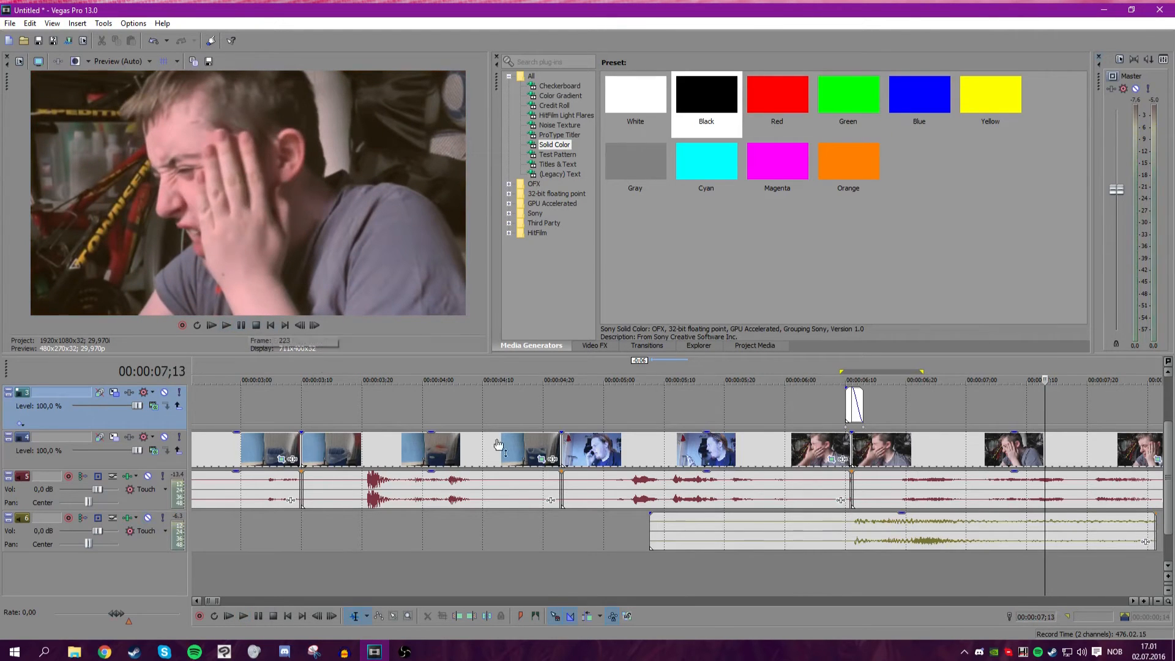
{"action": "scroll", "coordinate": [498, 443], "scroll_direction": "down", "scroll_amount": 5}
{"action": "left_click", "coordinate": [597, 535]}
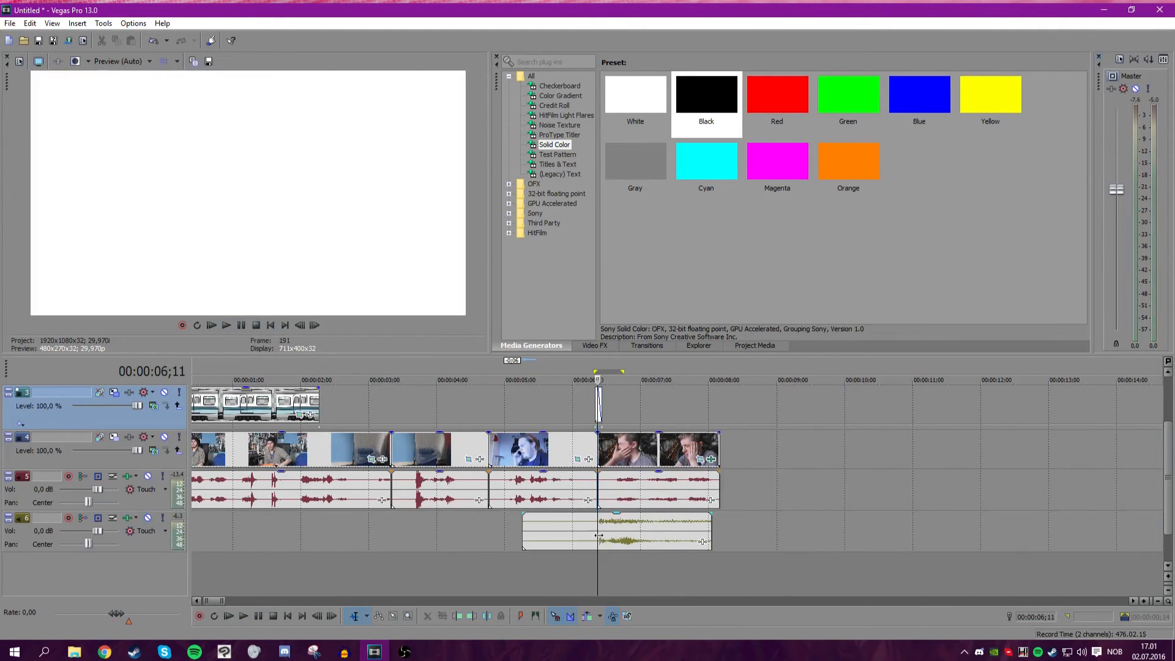
{"action": "scroll", "coordinate": [582, 534], "scroll_direction": "up", "scroll_amount": 5}
{"action": "left_click_drag", "start_coordinate": [728, 520], "coordinate": [722, 520]}
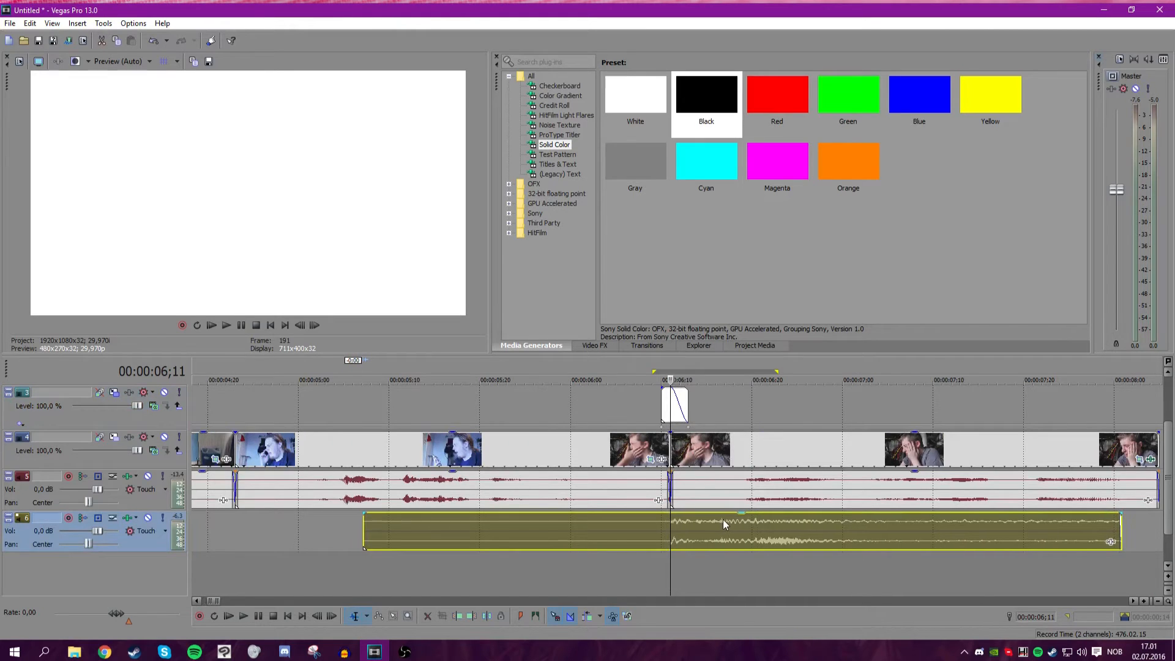
{"action": "left_click", "coordinate": [226, 325]}
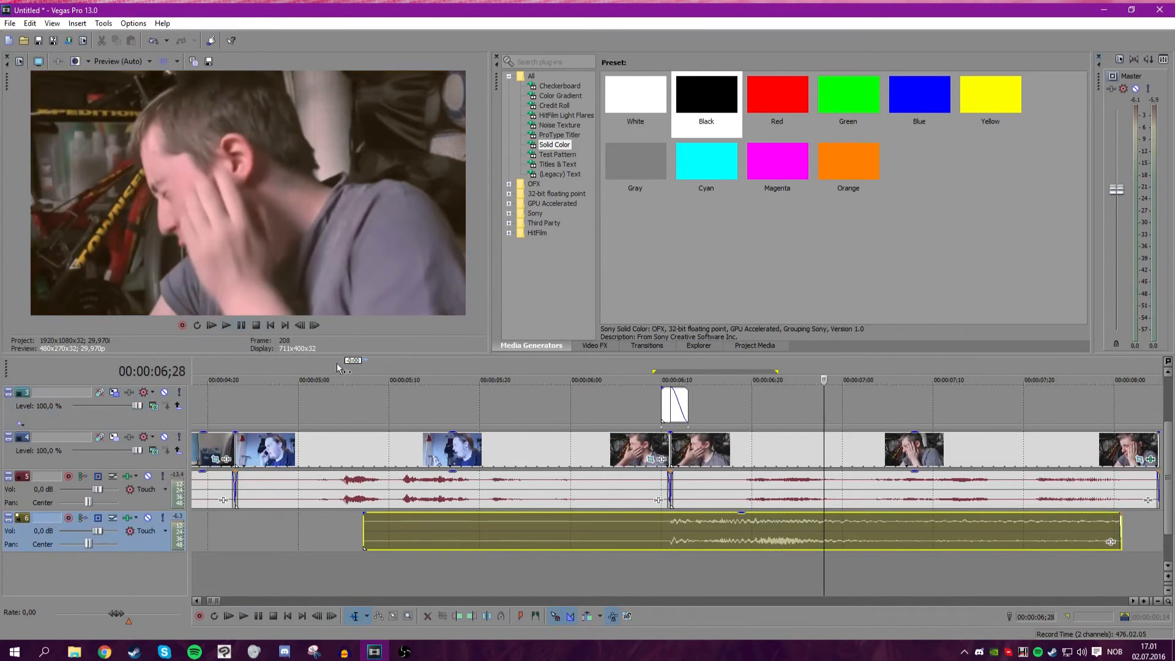
Add a volume envelope to the sound effect track and fade it down to silence after the flash.
{"action": "left_click", "coordinate": [134, 531]}
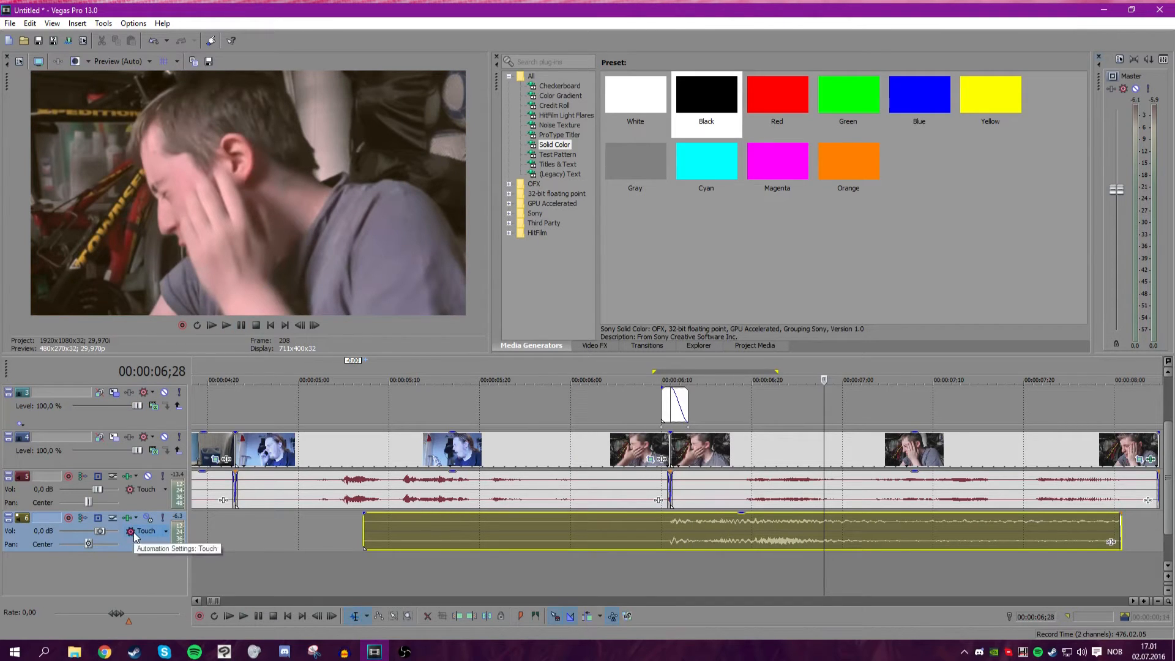
{"action": "left_click", "coordinate": [100, 532]}
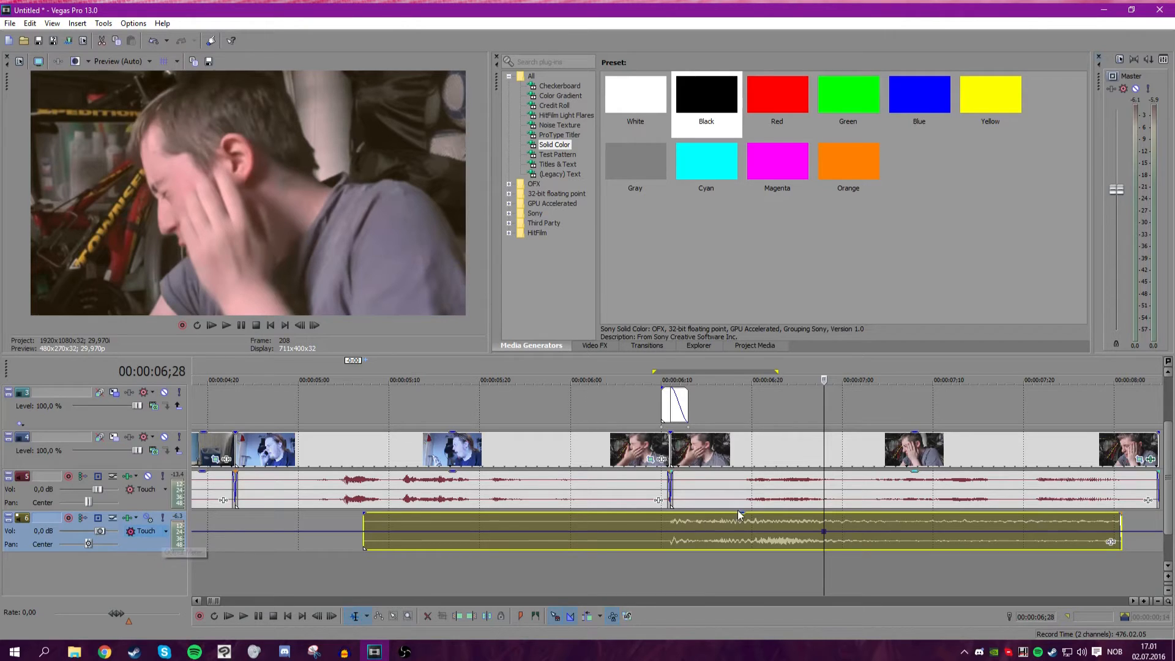
{"action": "left_click_drag", "start_coordinate": [826, 533], "coordinate": [670, 536]}
{"action": "left_click", "coordinate": [732, 569]}
{"action": "left_click", "coordinate": [669, 569]}
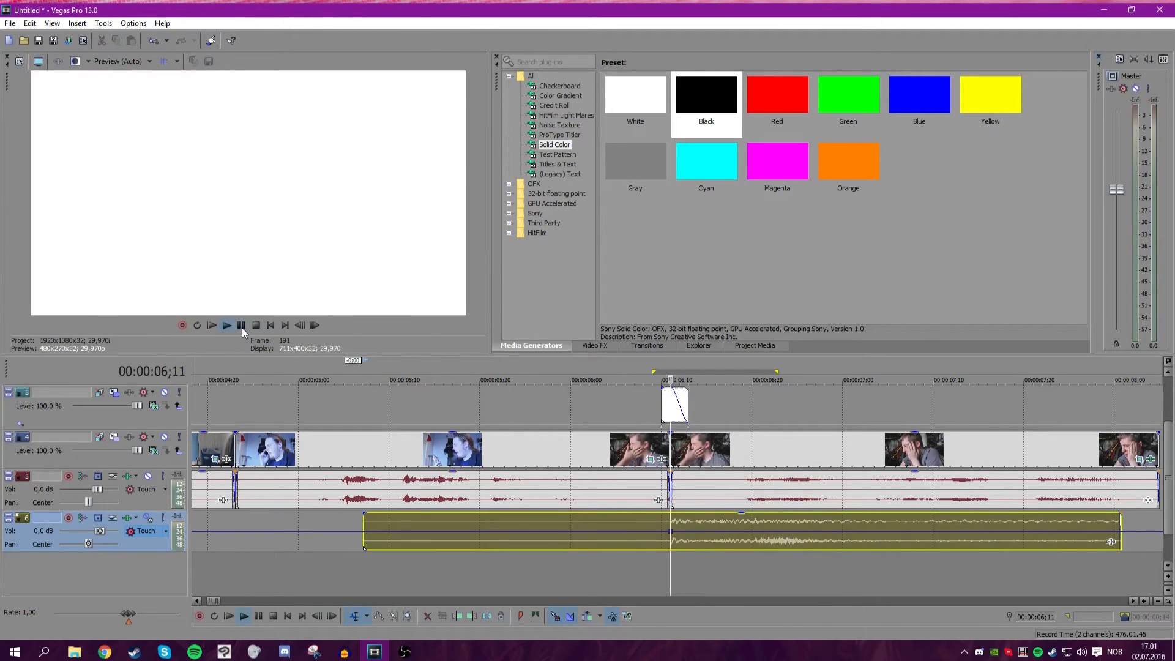
{"action": "left_click", "coordinate": [243, 328]}
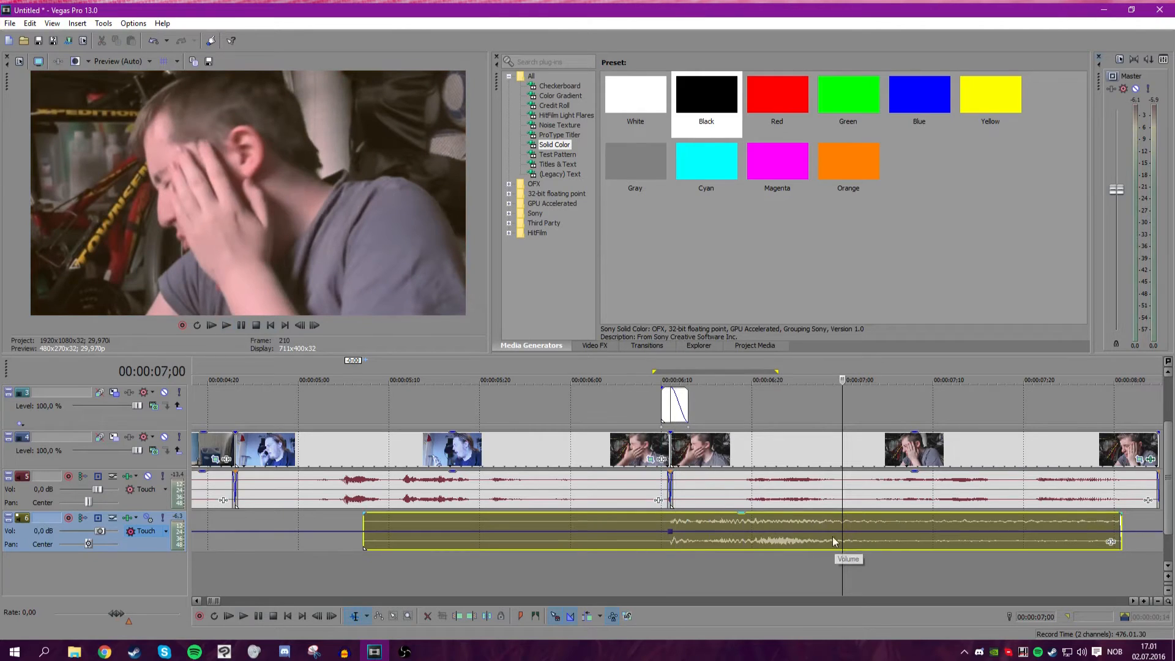
{"action": "left_click_drag", "start_coordinate": [829, 536], "coordinate": [893, 557]}
{"action": "left_click", "coordinate": [858, 556]}
{"action": "left_click_drag", "start_coordinate": [778, 522], "coordinate": [787, 531]}
{"action": "scroll", "coordinate": [268, 407], "scroll_direction": "down", "scroll_amount": 3}
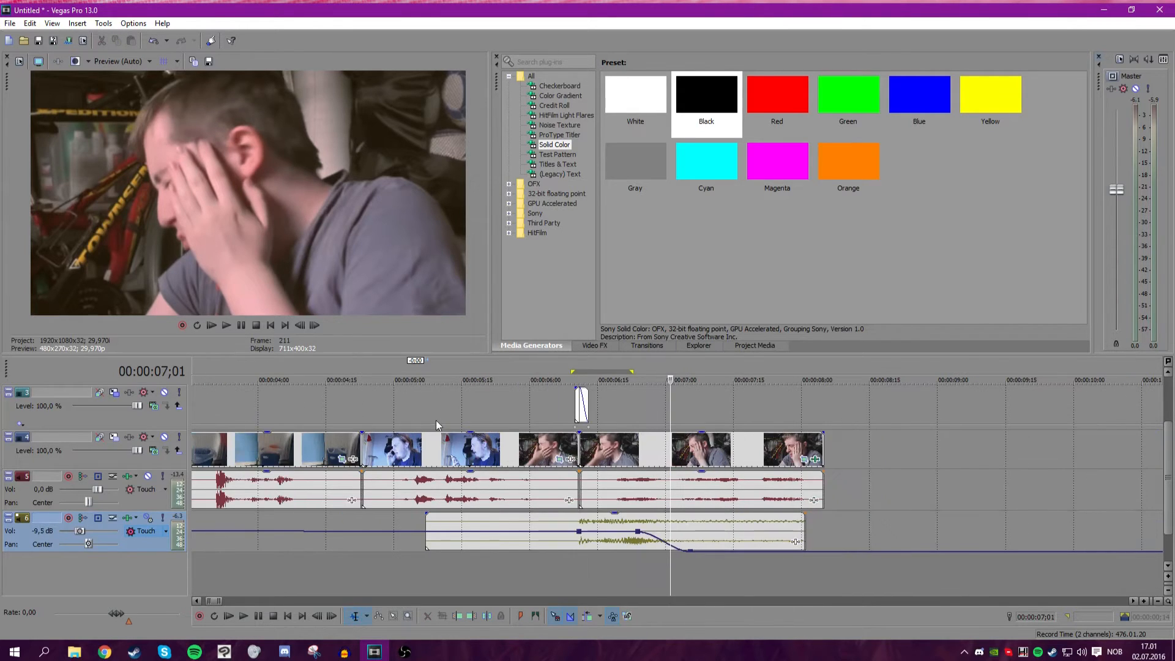
Move the envelope's silent end point later to lengthen the fade-out.
{"action": "left_click", "coordinate": [385, 401]}
{"action": "left_click", "coordinate": [226, 326]}
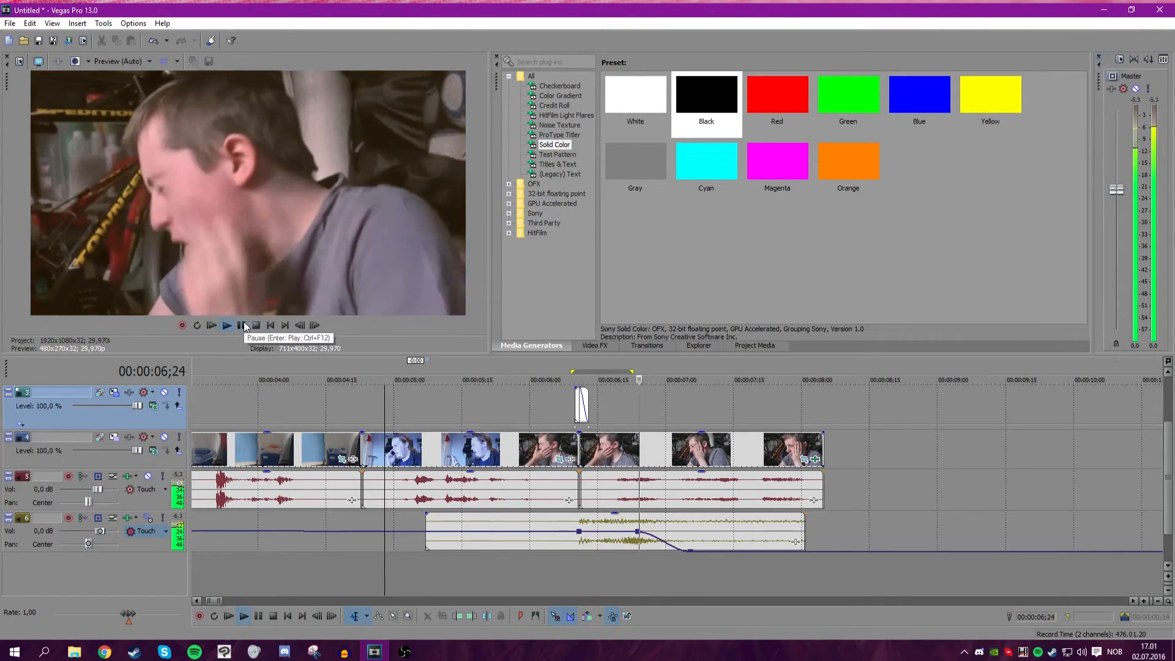
{"action": "left_click", "coordinate": [243, 325]}
{"action": "left_click_drag", "start_coordinate": [693, 554], "coordinate": [824, 551]}
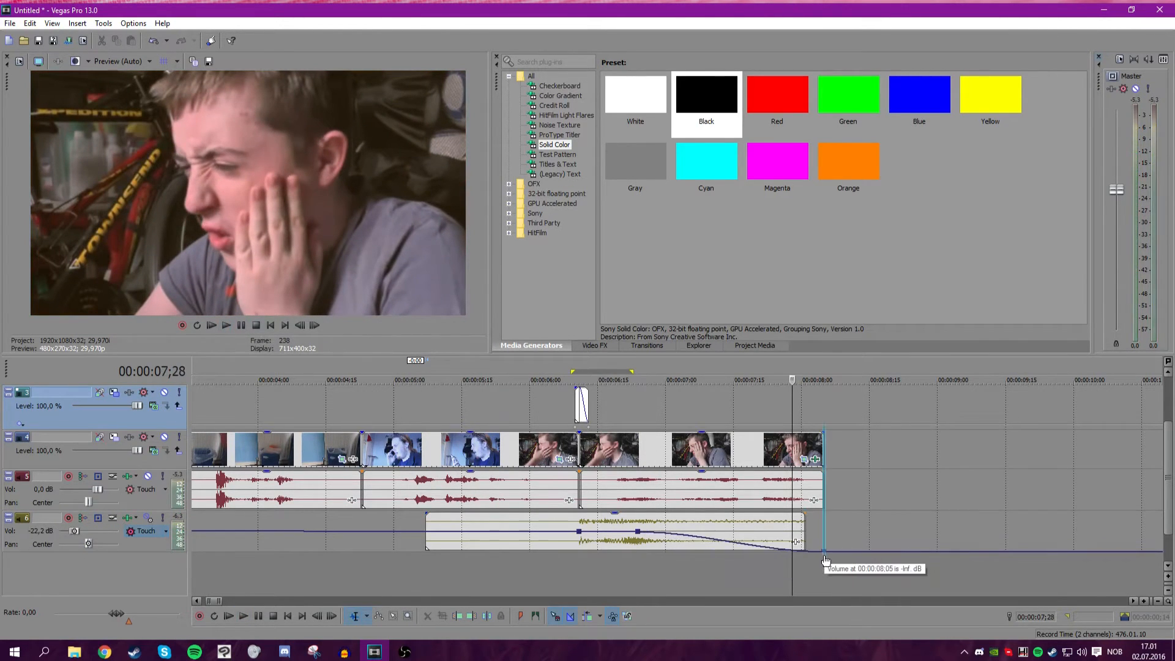
Play back the flash and sound effect section to review the fade.
{"action": "left_click", "coordinate": [471, 443]}
{"action": "left_click", "coordinate": [230, 325]}
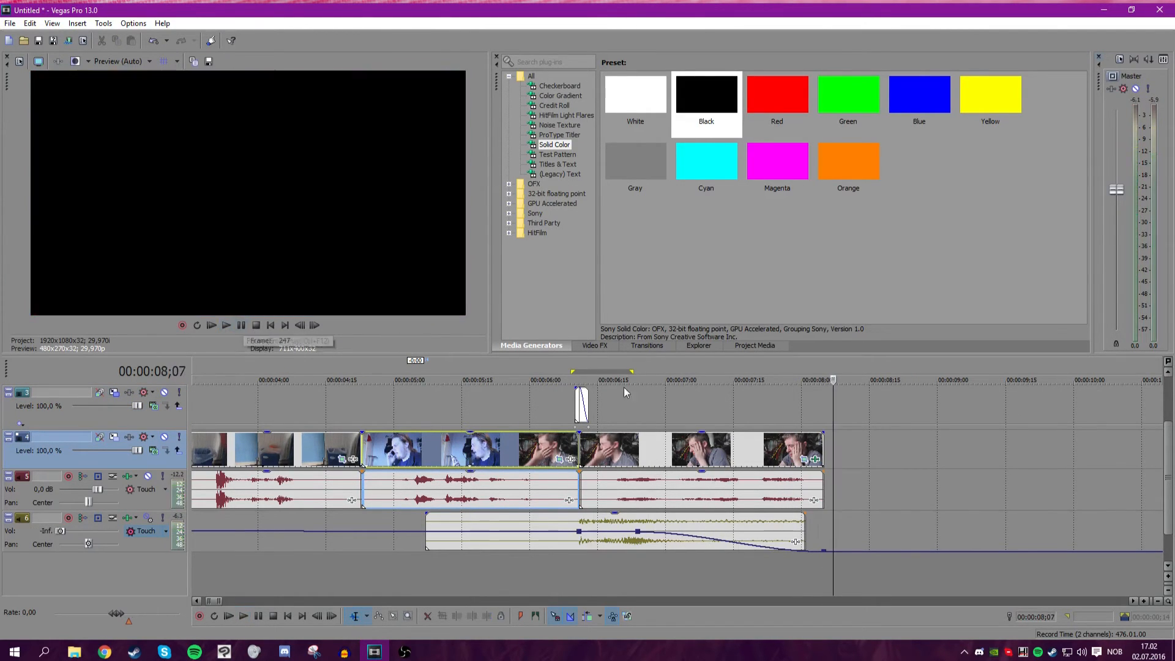
{"action": "left_click_drag", "start_coordinate": [828, 399], "coordinate": [760, 397]}
{"action": "left_click", "coordinate": [673, 391]}
{"action": "scroll", "coordinate": [419, 399], "scroll_direction": "down", "scroll_amount": 5}
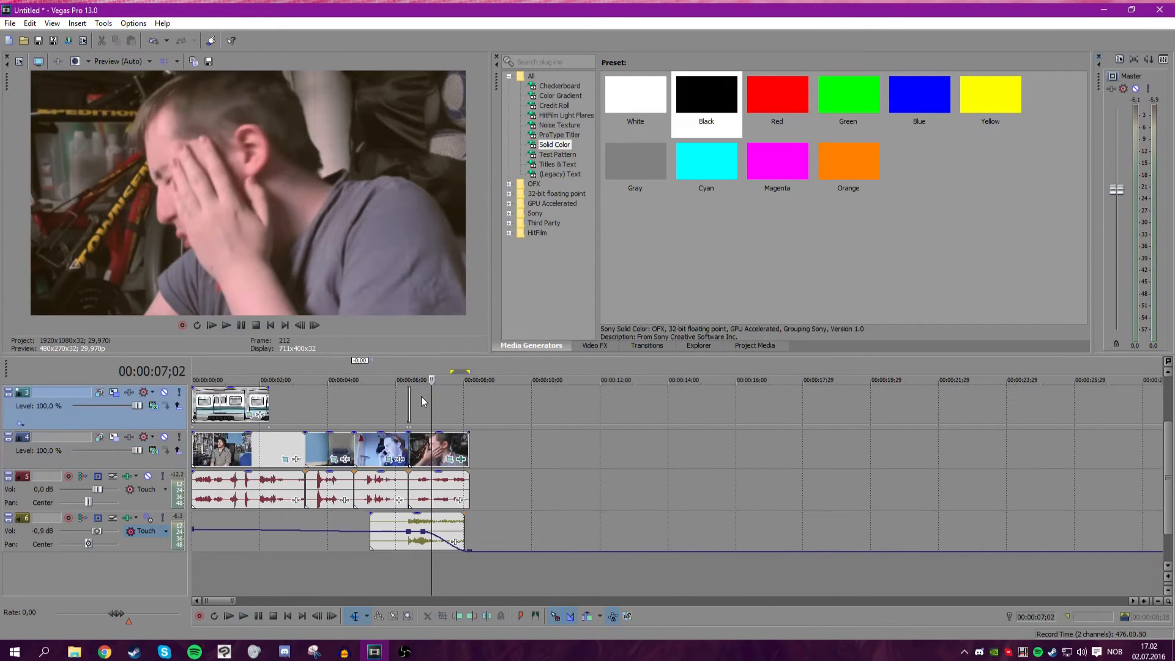
{"action": "left_click", "coordinate": [361, 395]}
{"action": "left_click", "coordinate": [306, 393]}
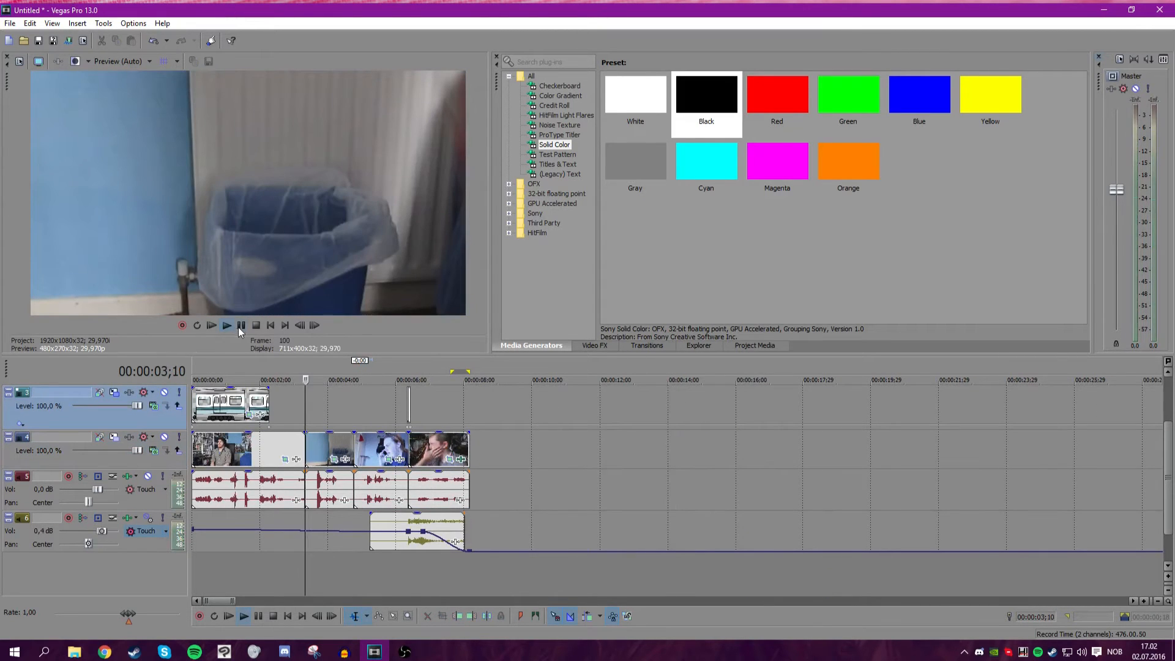
{"action": "left_click", "coordinate": [229, 325]}
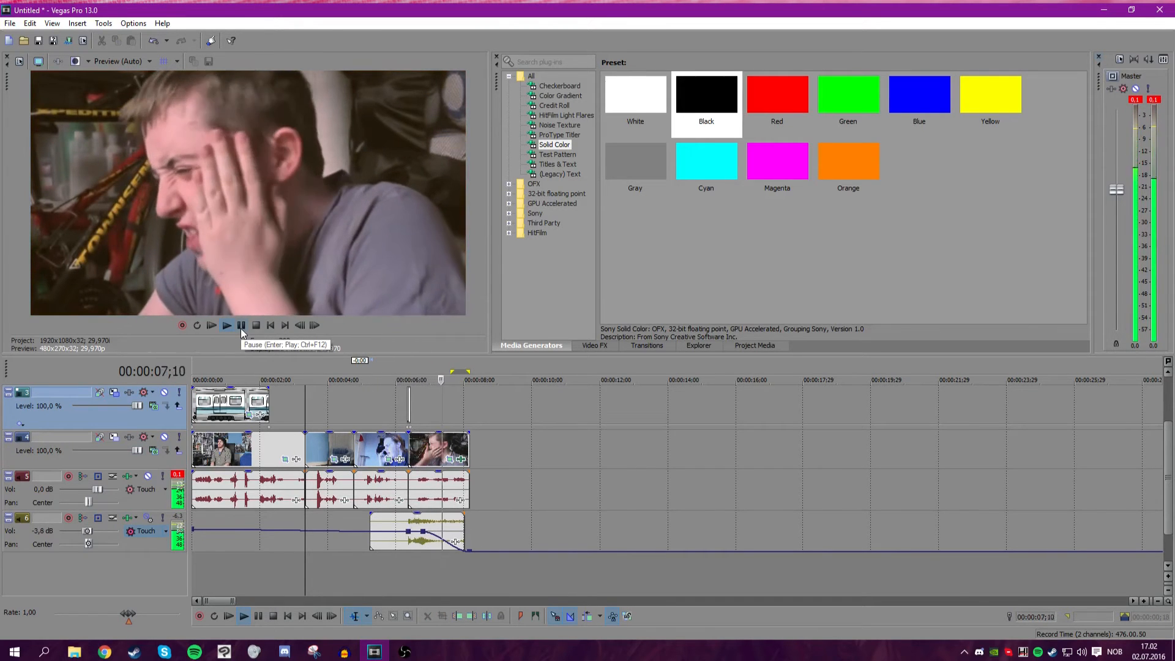
Extend the end of the last video event to about 12 seconds and play it back.
{"action": "left_click", "coordinate": [463, 445]}
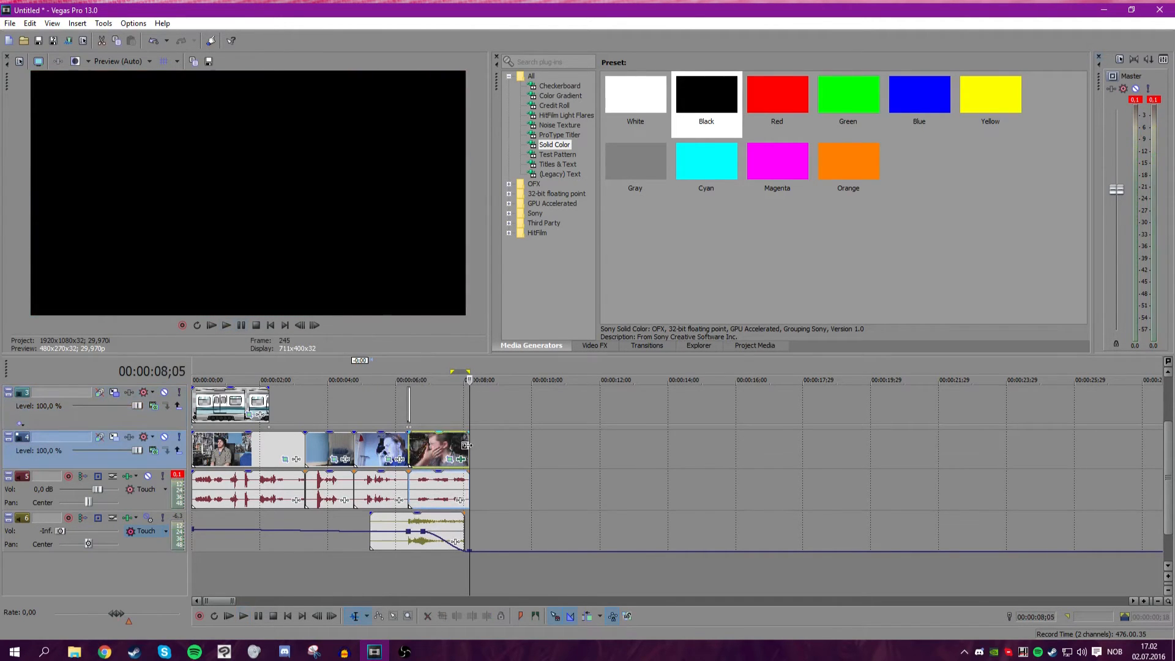
{"action": "left_click_drag", "start_coordinate": [466, 445], "coordinate": [628, 445]}
{"action": "left_click", "coordinate": [241, 325]}
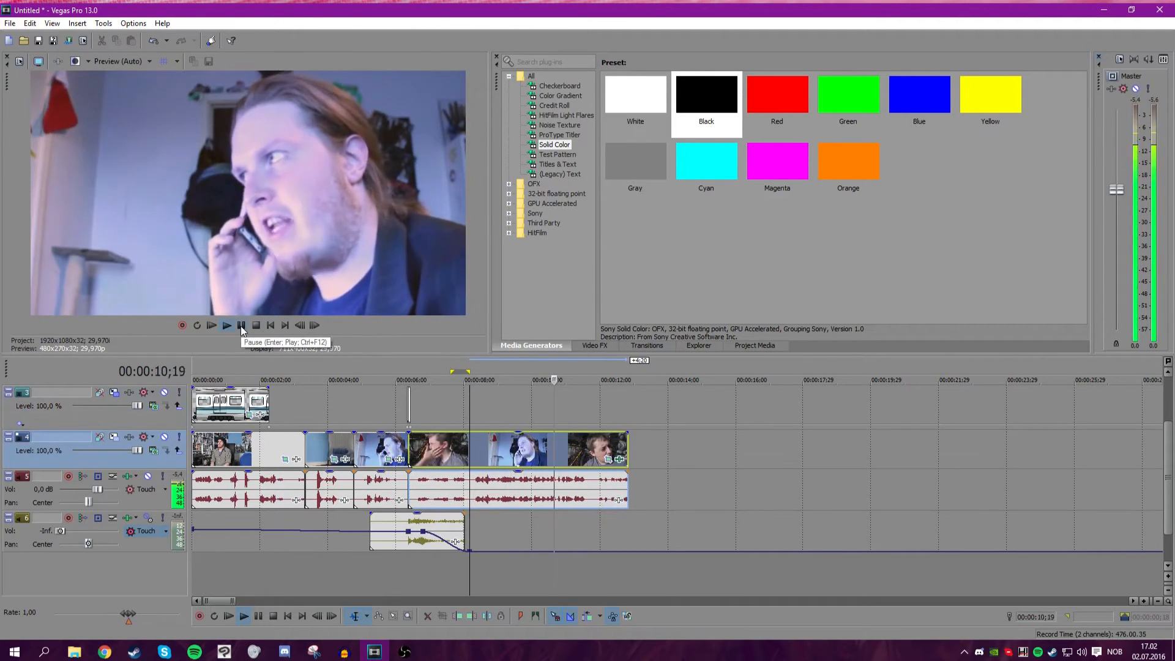
Play back the end section of the edit to review the extended last clip.
{"action": "left_click", "coordinate": [240, 325]}
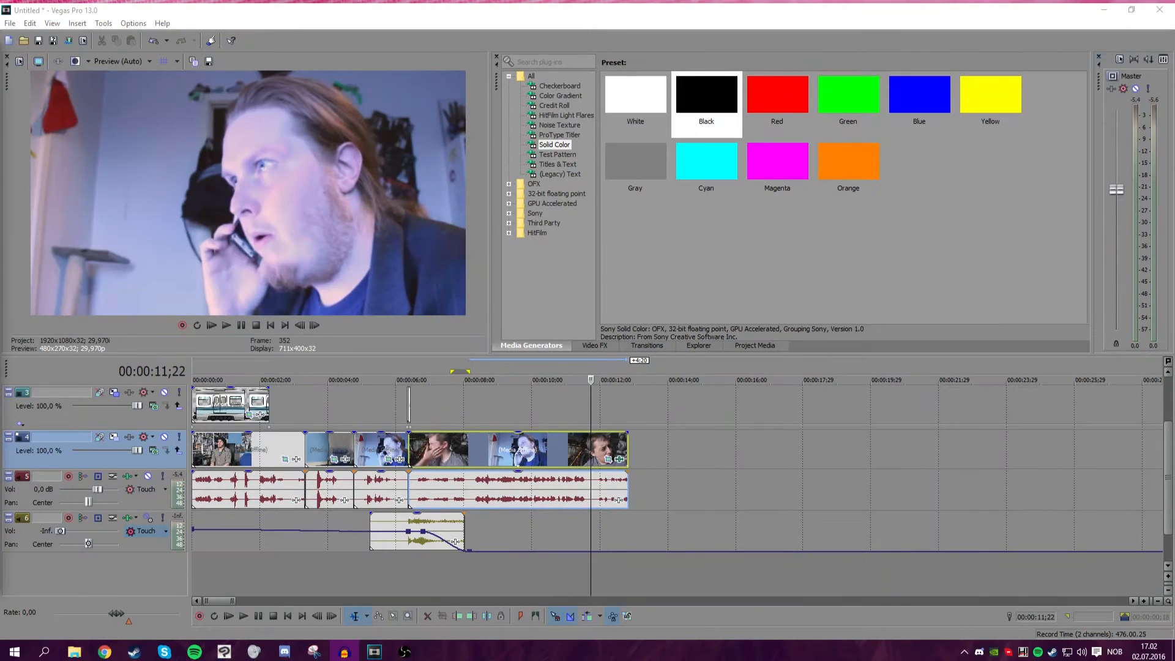
{"action": "scroll", "coordinate": [530, 443], "scroll_direction": "down", "scroll_amount": 8}
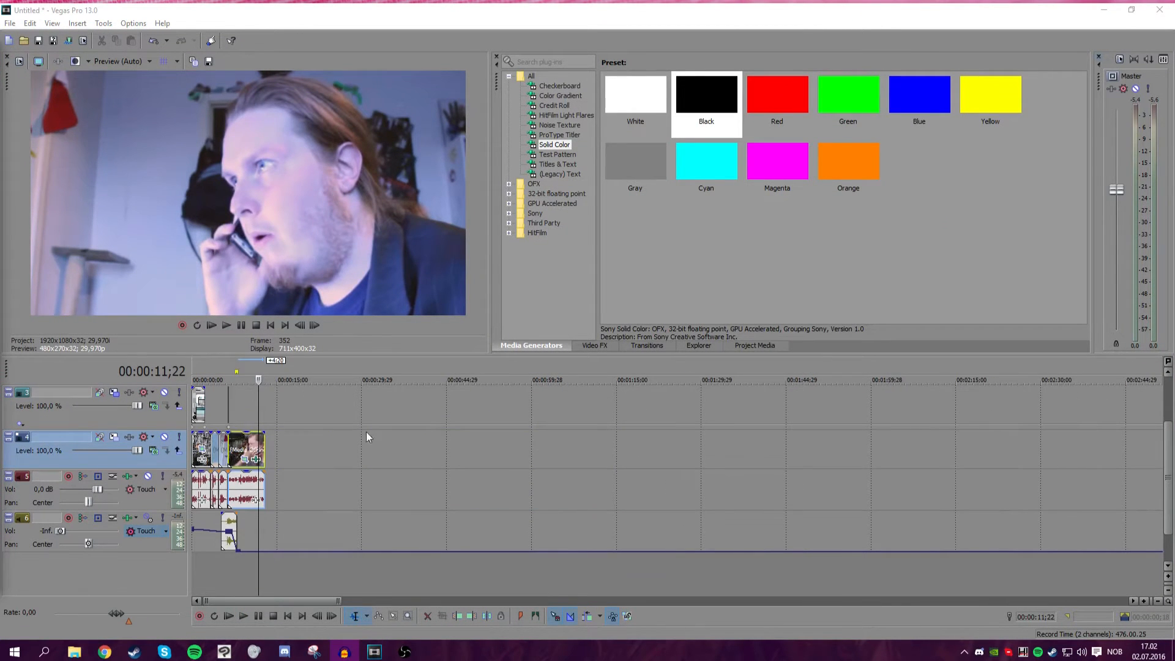
{"action": "left_click", "coordinate": [246, 415]}
{"action": "scroll", "coordinate": [247, 413], "scroll_direction": "up", "scroll_amount": 8}
{"action": "left_click_drag", "start_coordinate": [531, 401], "coordinate": [509, 401]}
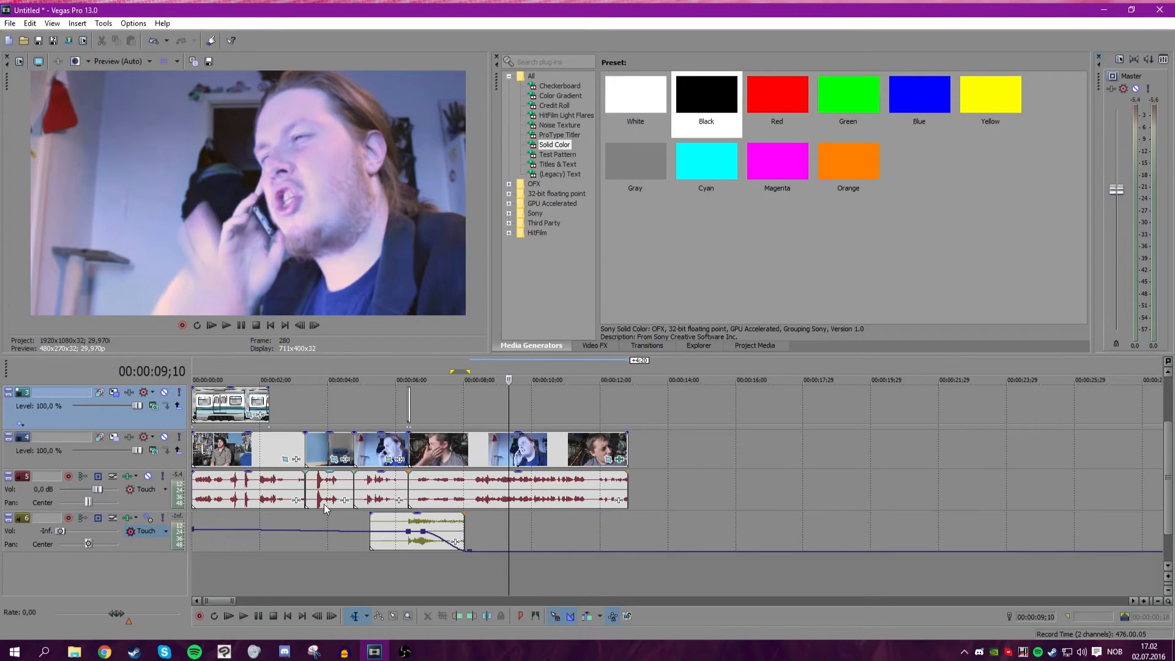
{"action": "left_click", "coordinate": [632, 408]}
{"action": "scroll", "coordinate": [692, 478], "scroll_direction": "down", "scroll_amount": 5}
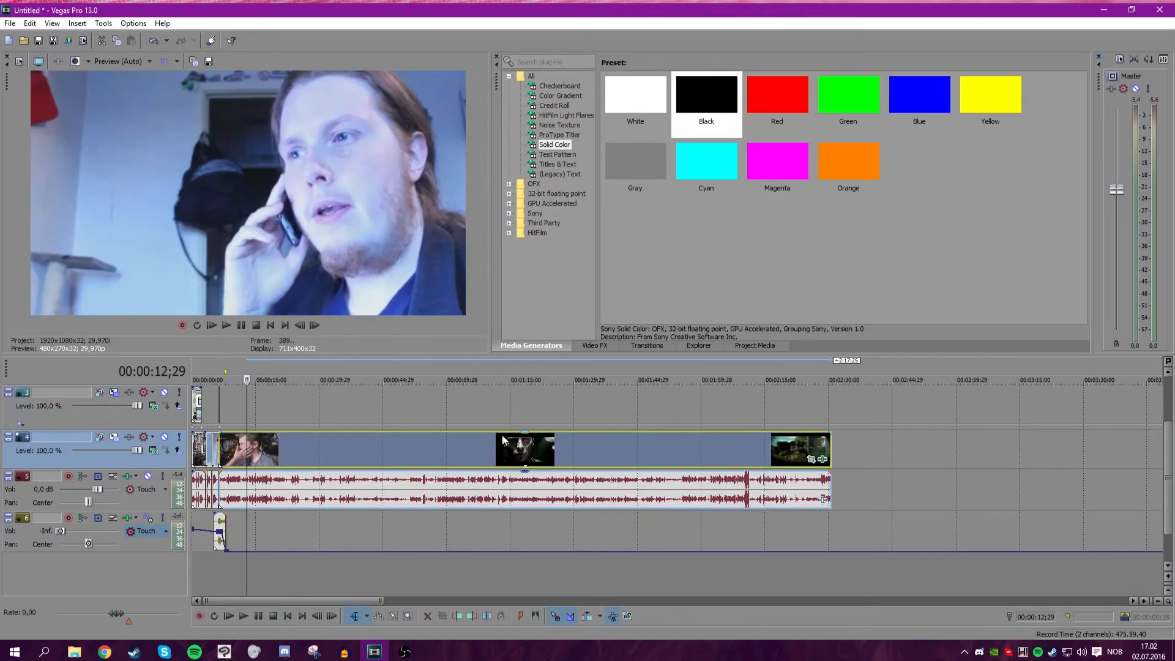
{"action": "scroll", "coordinate": [659, 449], "scroll_direction": "up", "scroll_amount": 3}
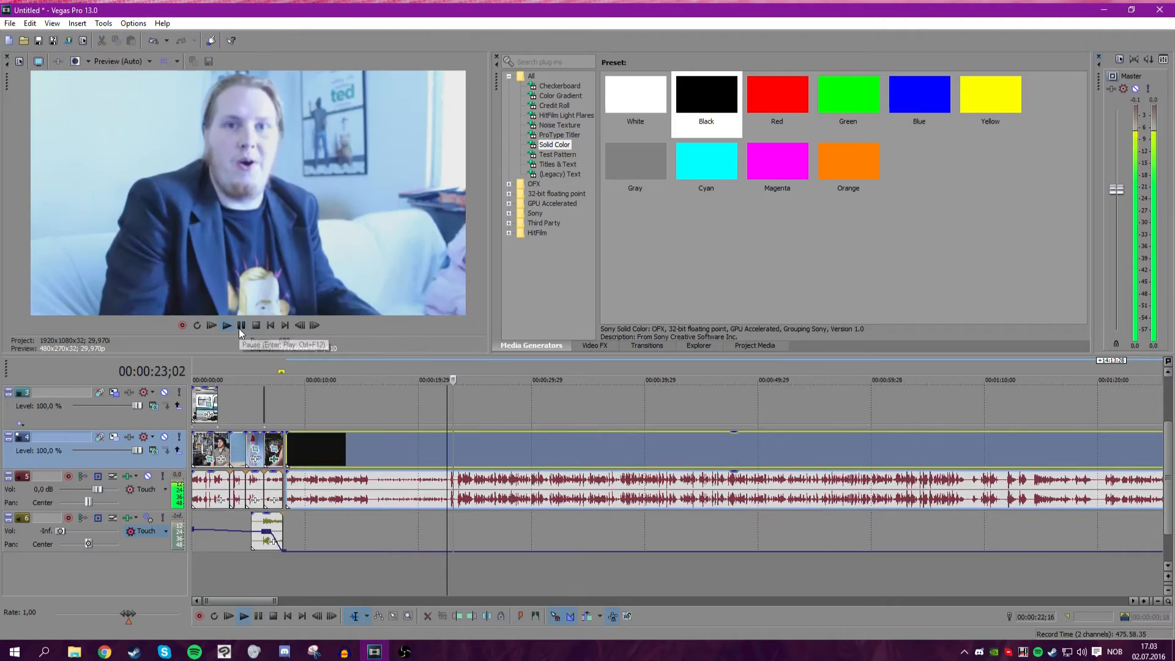
{"action": "left_click", "coordinate": [240, 327]}
{"action": "scroll", "coordinate": [481, 404], "scroll_direction": "up", "scroll_amount": 4}
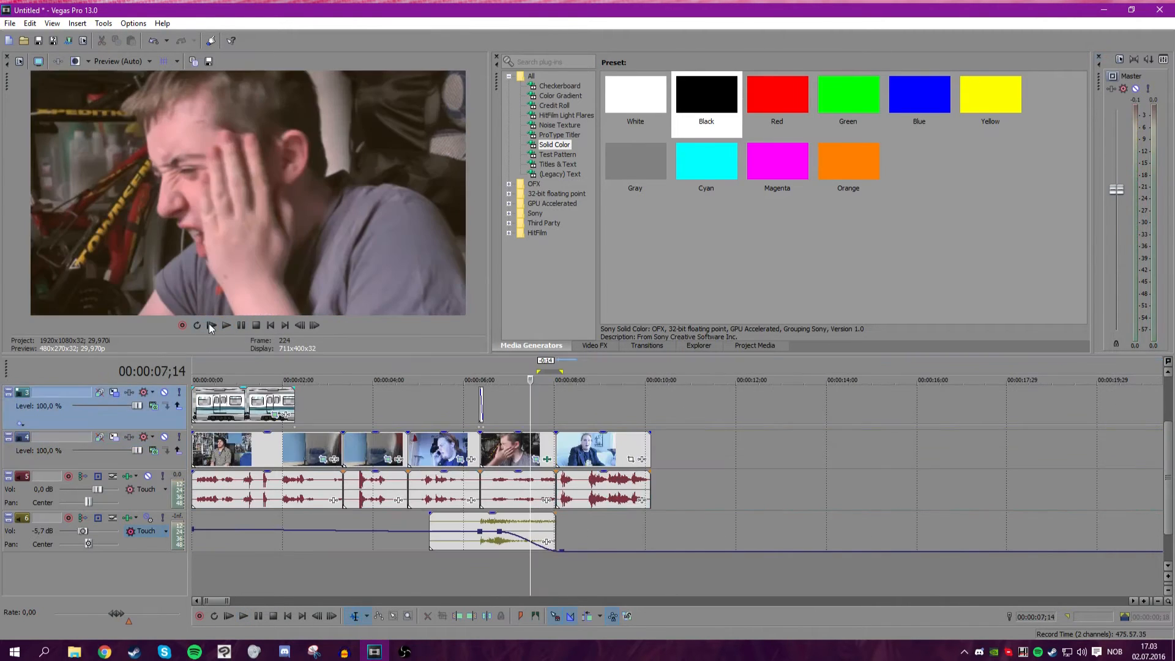
{"action": "left_click", "coordinate": [212, 325]}
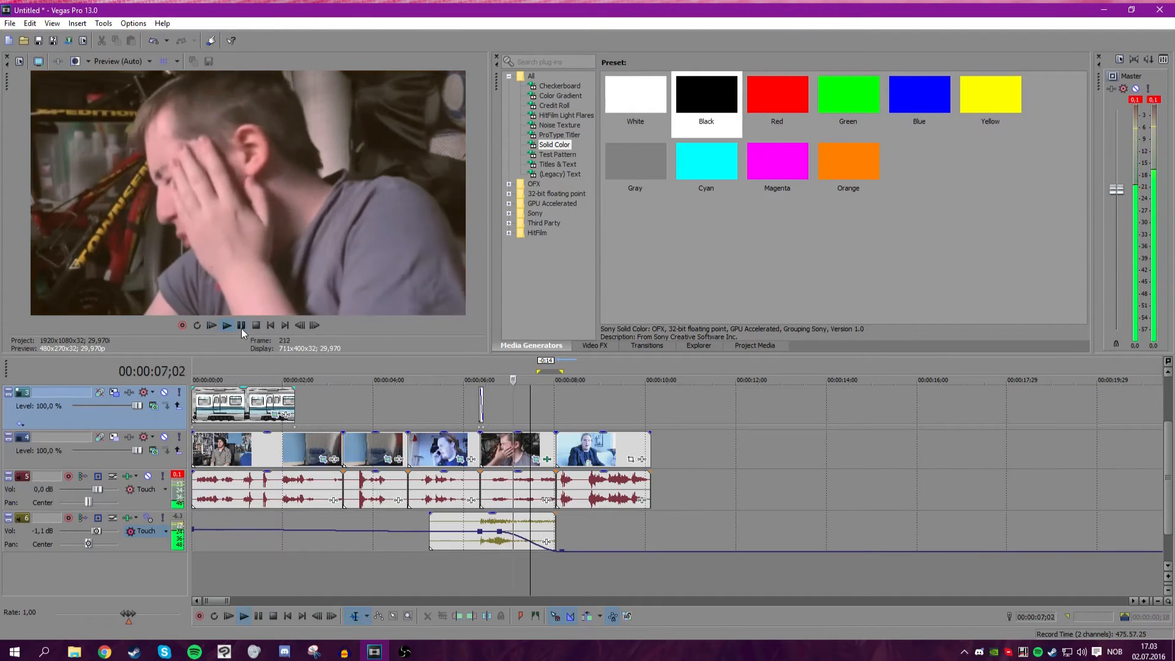
{"action": "left_click", "coordinate": [242, 327]}
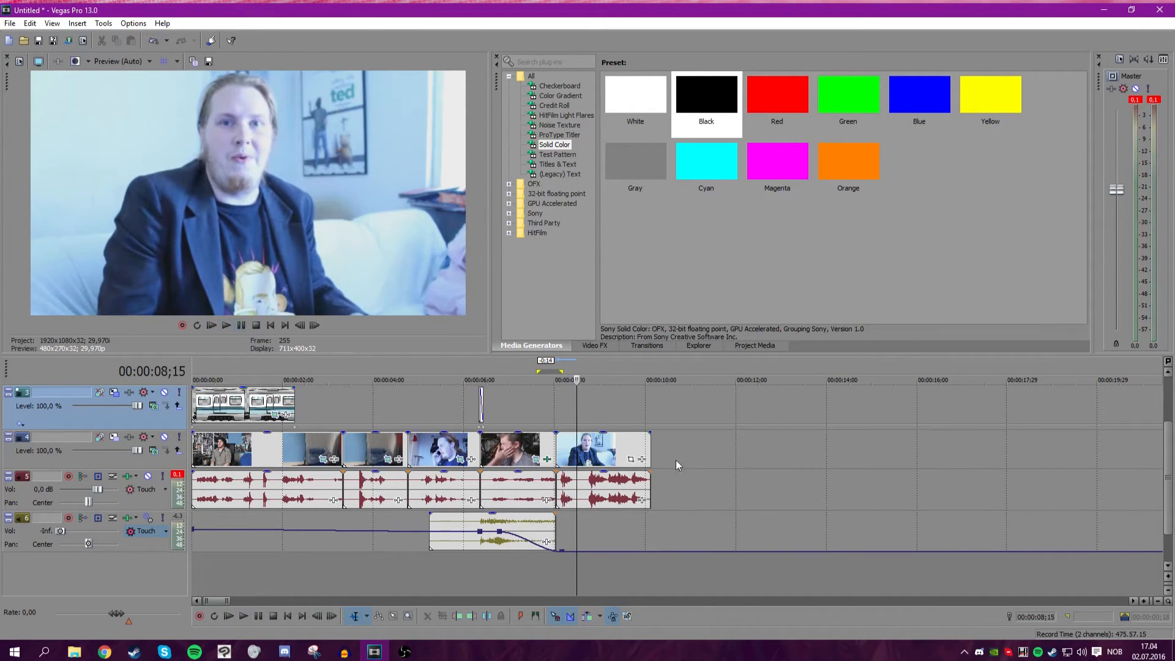
Insert a Default Text legacy text event on the top track at the playhead, about 8 seconds in.
{"action": "scroll", "coordinate": [677, 465], "scroll_direction": "up", "scroll_amount": 5}
{"action": "left_click", "coordinate": [568, 459]}
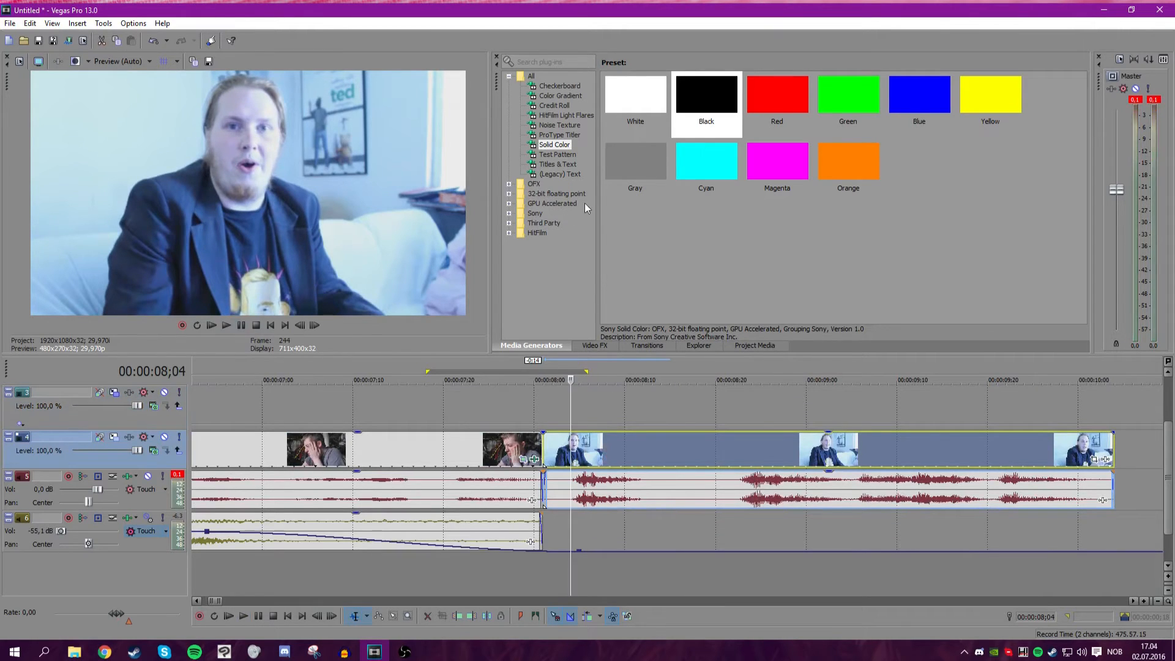
{"action": "left_click", "coordinate": [553, 175]}
{"action": "left_click", "coordinate": [557, 164]}
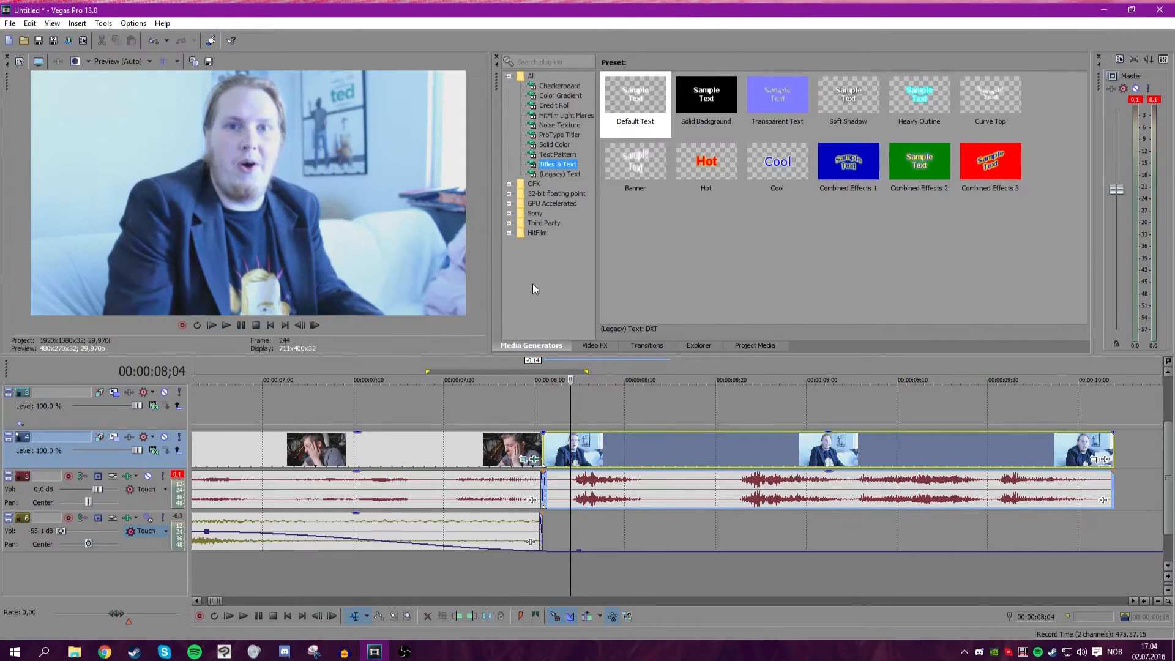
{"action": "left_click", "coordinate": [559, 175]}
{"action": "left_click_drag", "start_coordinate": [589, 373], "coordinate": [579, 399]}
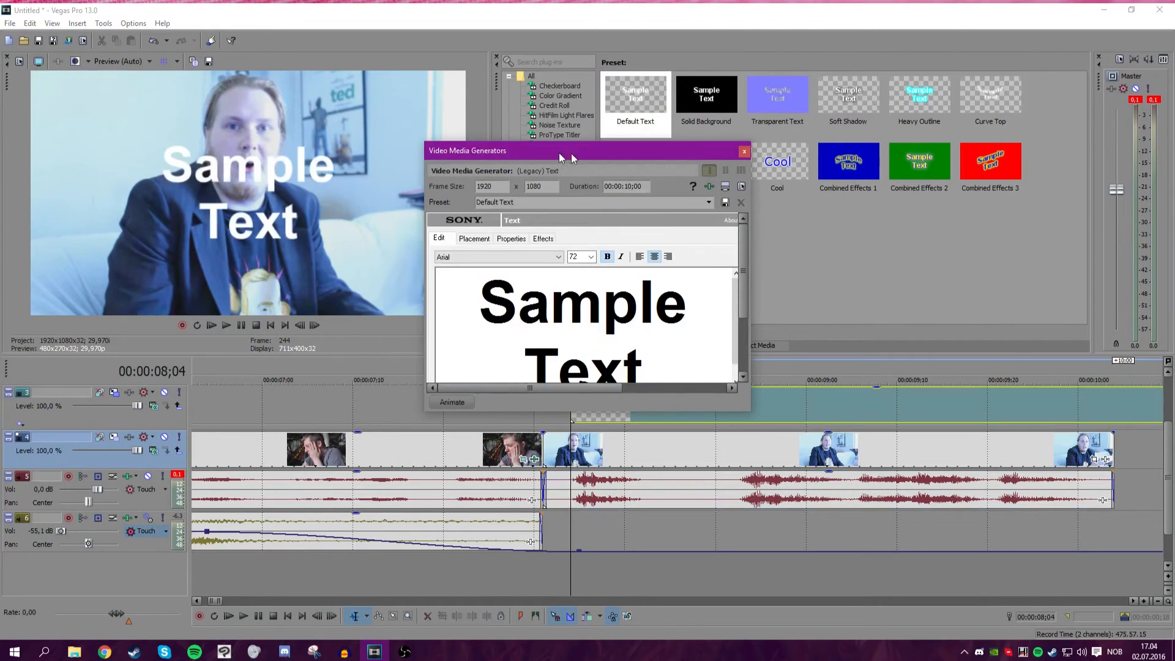
Replace the generator's sample text with OH.
{"action": "left_click_drag", "start_coordinate": [561, 155], "coordinate": [689, 111]}
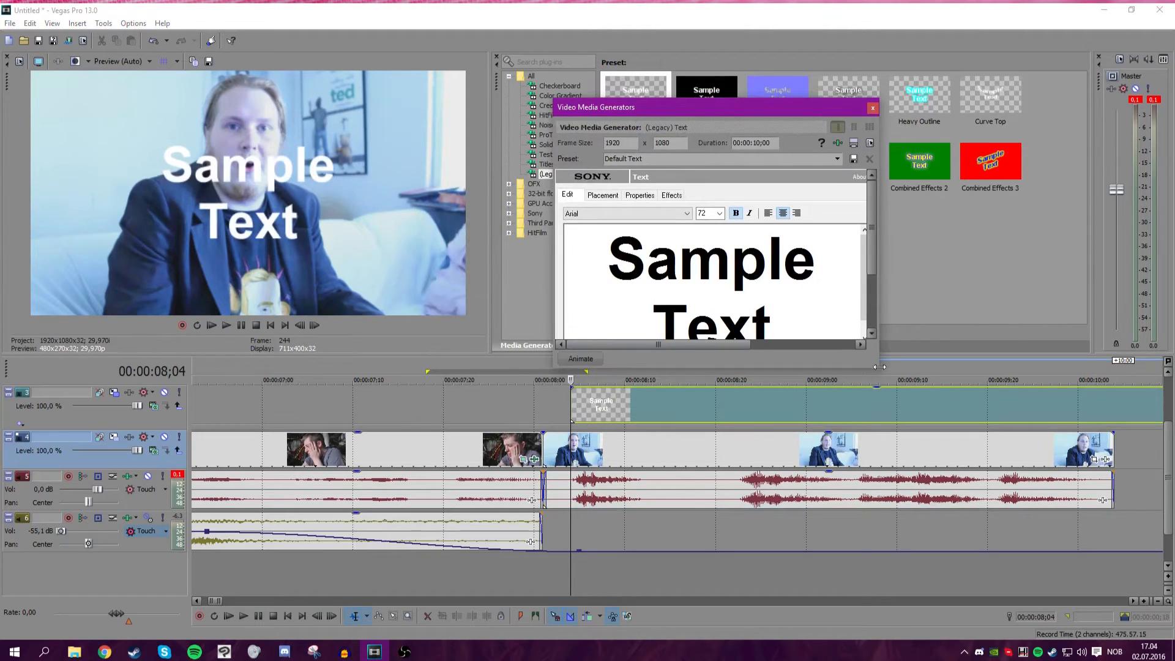
{"action": "left_click_drag", "start_coordinate": [882, 372], "coordinate": [956, 435]}
{"action": "left_click_drag", "start_coordinate": [798, 322], "coordinate": [581, 189]}
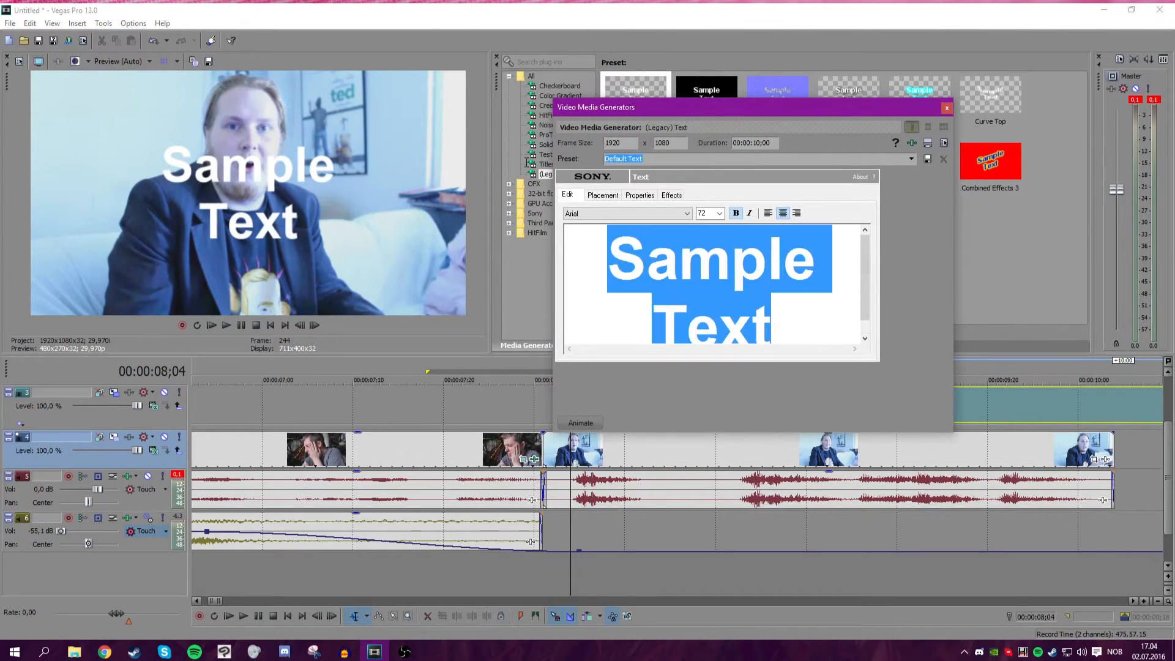
{"action": "key", "text": "Delete"}
{"action": "type", "text": "OH"}
Change the text's font to Bauhaus 93.
{"action": "left_click_drag", "start_coordinate": [811, 236], "coordinate": [616, 236]}
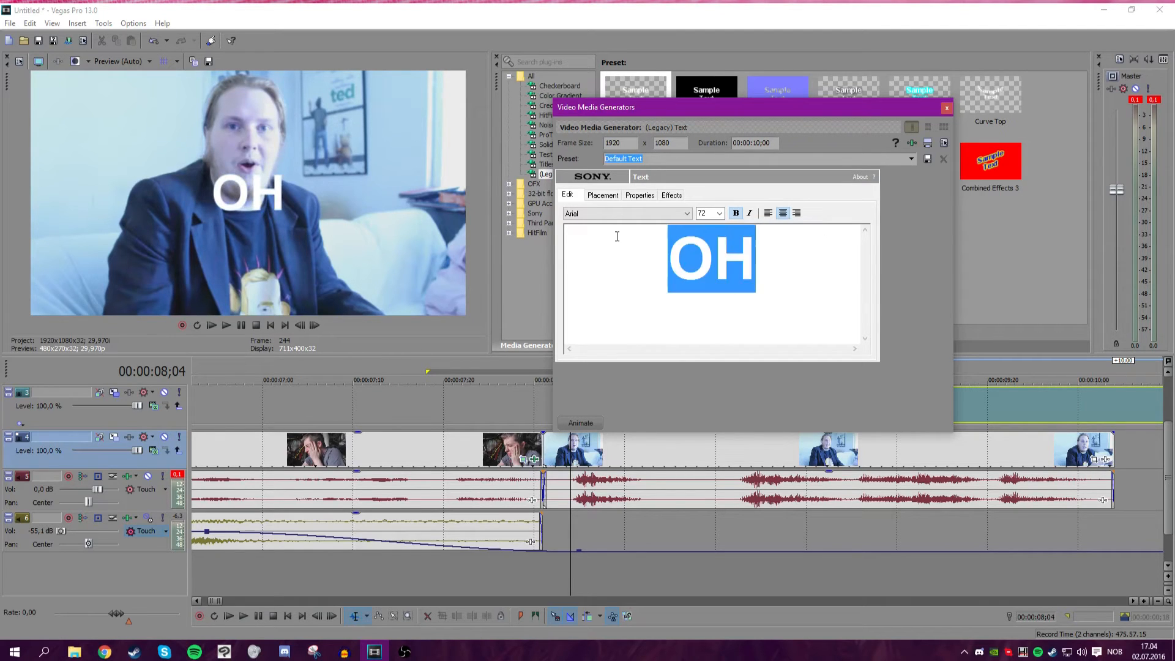
{"action": "left_click", "coordinate": [619, 243]}
{"action": "left_click_drag", "start_coordinate": [844, 262], "coordinate": [629, 217]}
{"action": "left_click", "coordinate": [629, 215]}
{"action": "left_click", "coordinate": [625, 263]}
{"action": "left_click", "coordinate": [615, 214]}
{"action": "left_click", "coordinate": [601, 310]}
{"action": "left_click", "coordinate": [770, 269]}
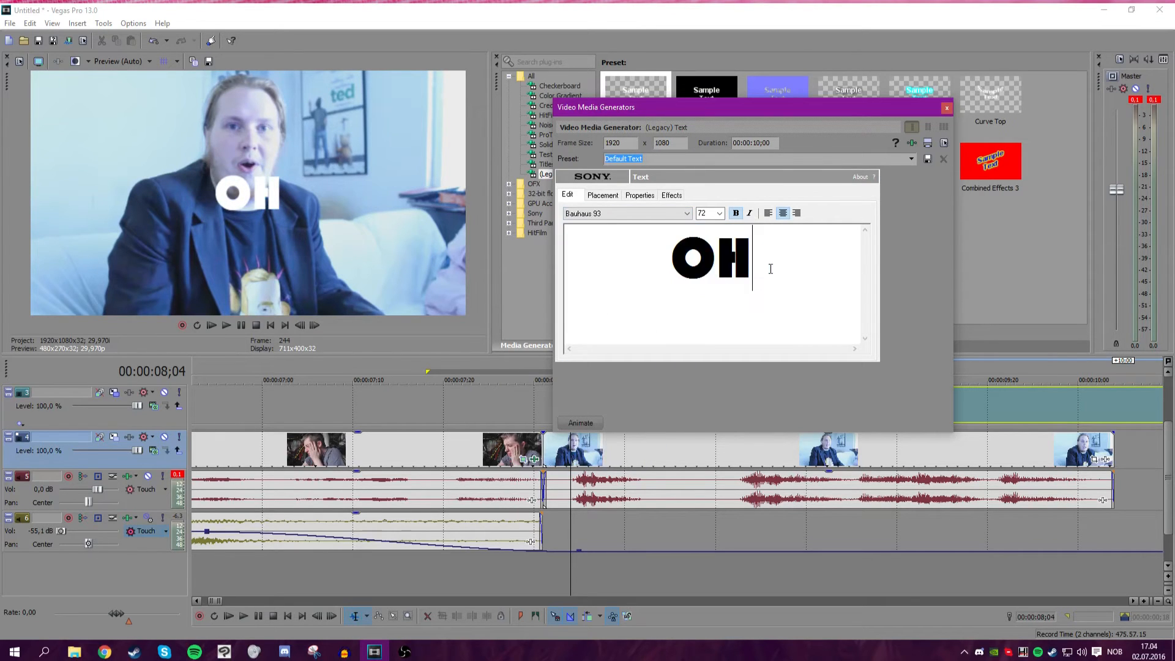
Set the font size to 108, add a period after OH, and close the text generator.
{"action": "scroll", "coordinate": [700, 215], "scroll_direction": "up", "scroll_amount": 1}
{"action": "scroll", "coordinate": [699, 215], "scroll_direction": "down", "scroll_amount": 5}
{"action": "left_click", "coordinate": [772, 281]}
{"action": "type", "text": "."}
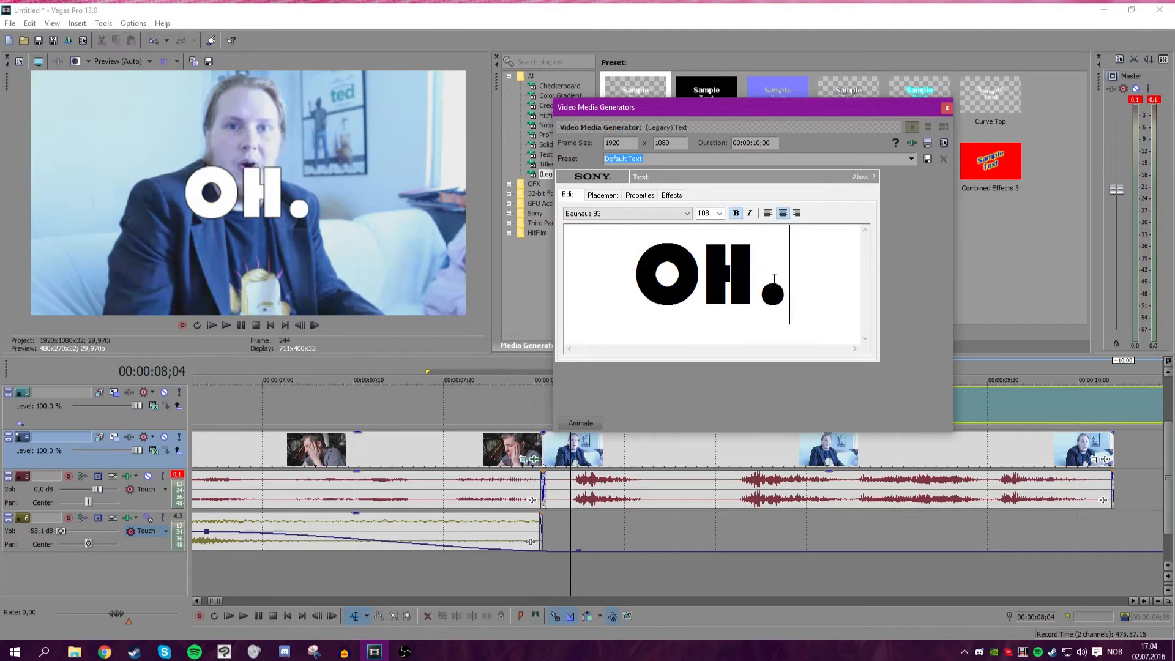
{"action": "left_click", "coordinate": [946, 110]}
{"action": "scroll", "coordinate": [619, 416], "scroll_direction": "down", "scroll_amount": 8}
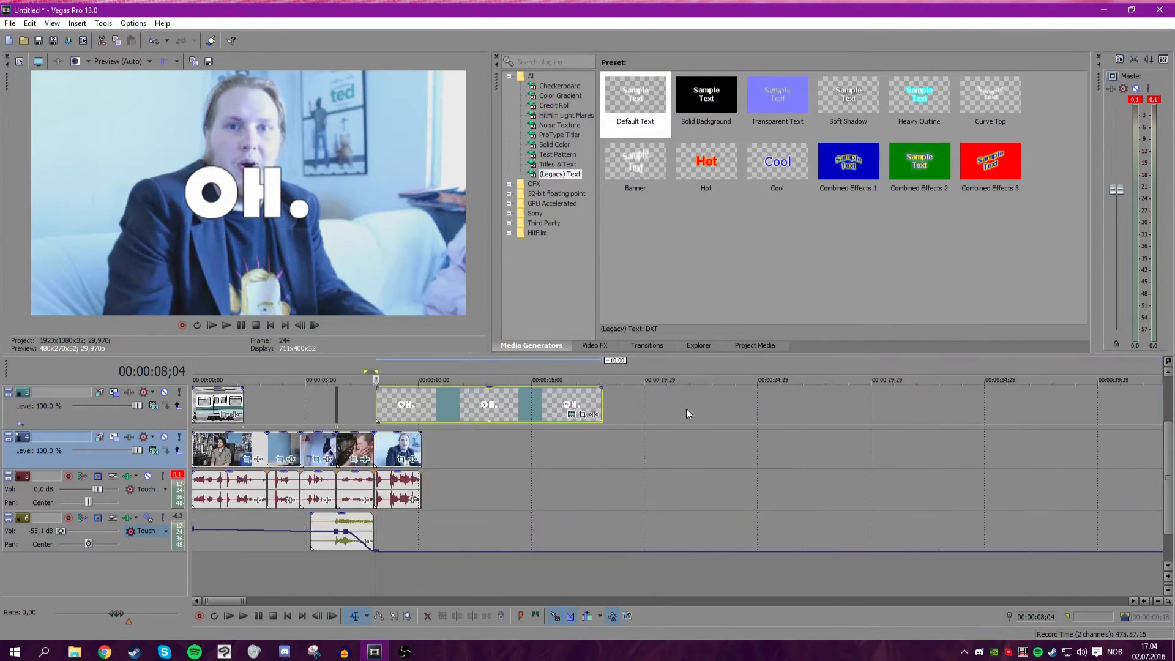
{"action": "scroll", "coordinate": [643, 411], "scroll_direction": "up", "scroll_amount": 8}
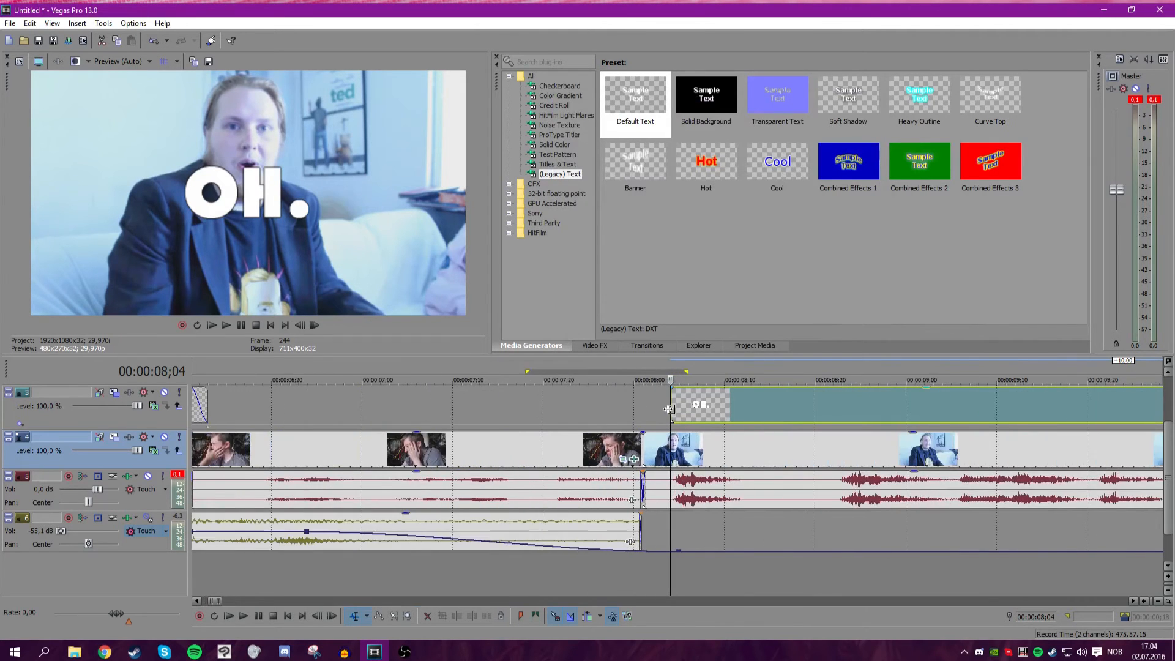
{"action": "scroll", "coordinate": [697, 408], "scroll_direction": "down", "scroll_amount": 4}
{"action": "left_click", "coordinate": [583, 416]}
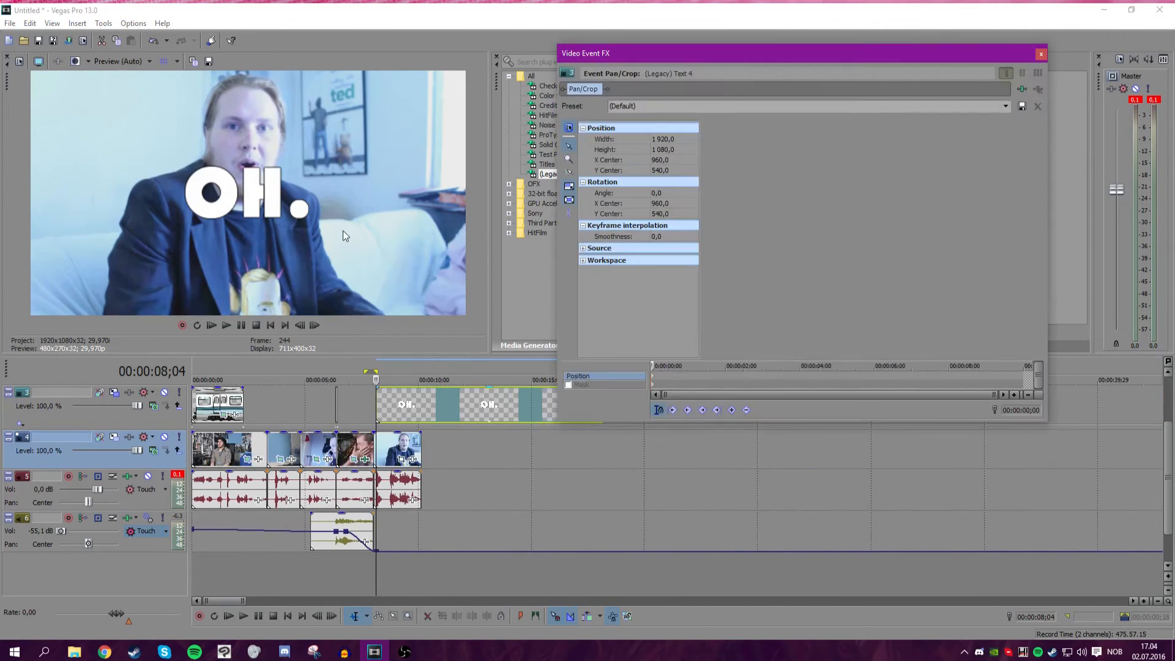
{"action": "left_click", "coordinate": [1041, 54]}
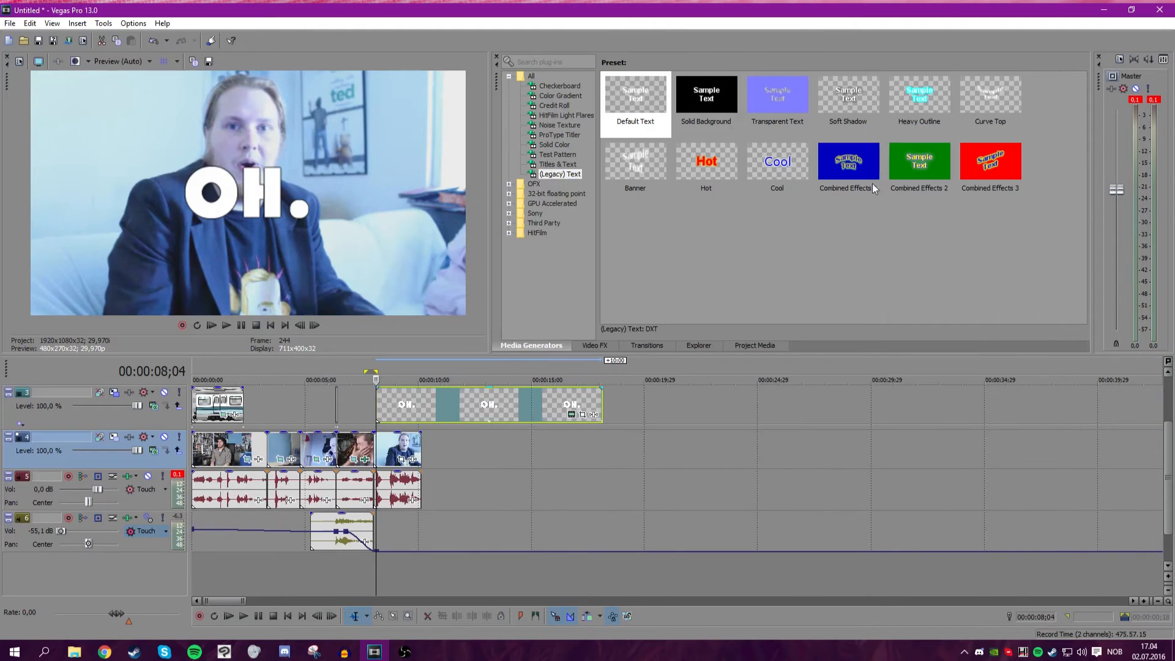
Play back the section where the OH. text appears.
{"action": "scroll", "coordinate": [640, 391], "scroll_direction": "up", "scroll_amount": 6}
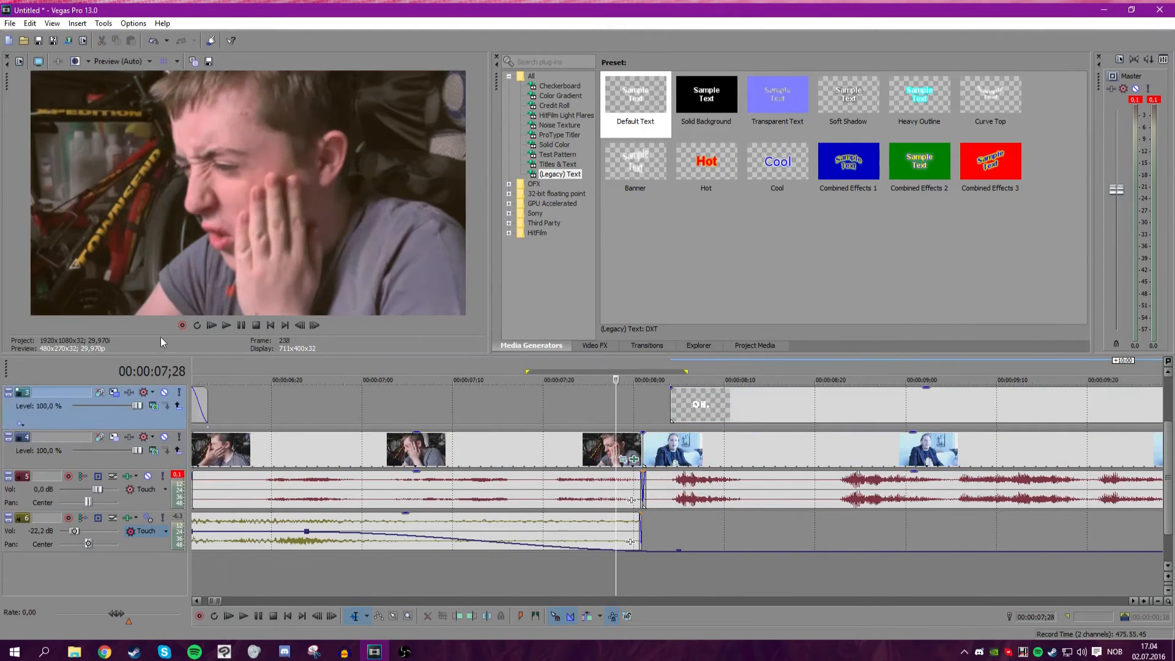
{"action": "left_click", "coordinate": [226, 325]}
{"action": "left_click", "coordinate": [241, 325]}
{"action": "scroll", "coordinate": [637, 411], "scroll_direction": "up", "scroll_amount": 3}
{"action": "left_click_drag", "start_coordinate": [669, 407], "coordinate": [708, 421]}
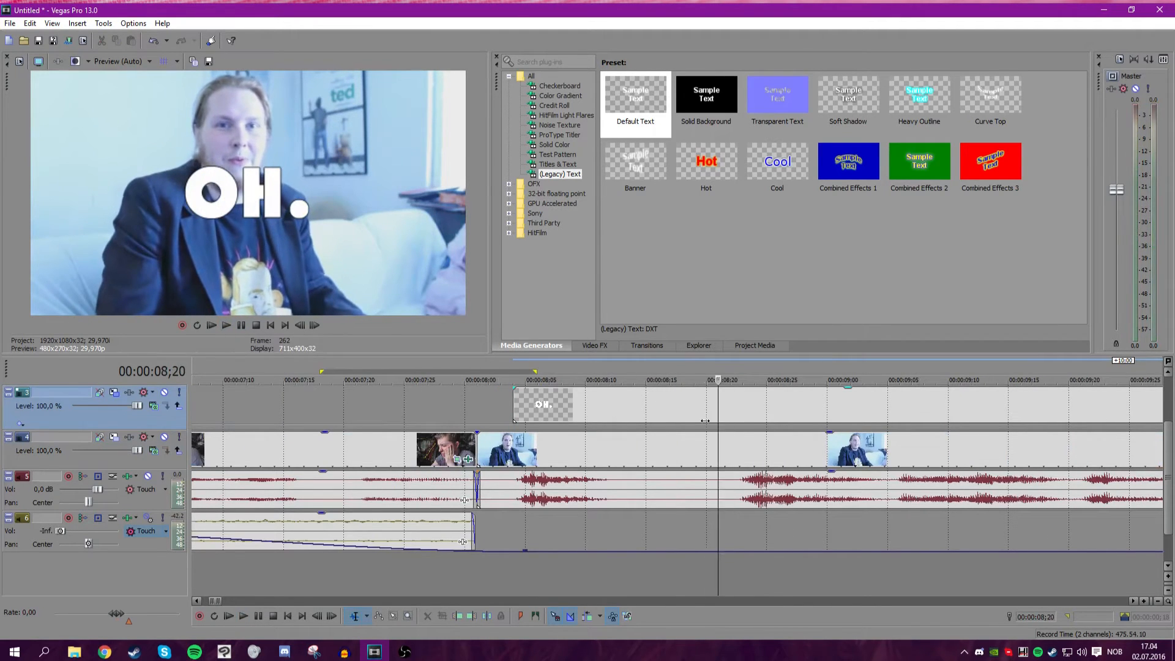
{"action": "scroll", "coordinate": [653, 420], "scroll_direction": "down", "scroll_amount": 10}
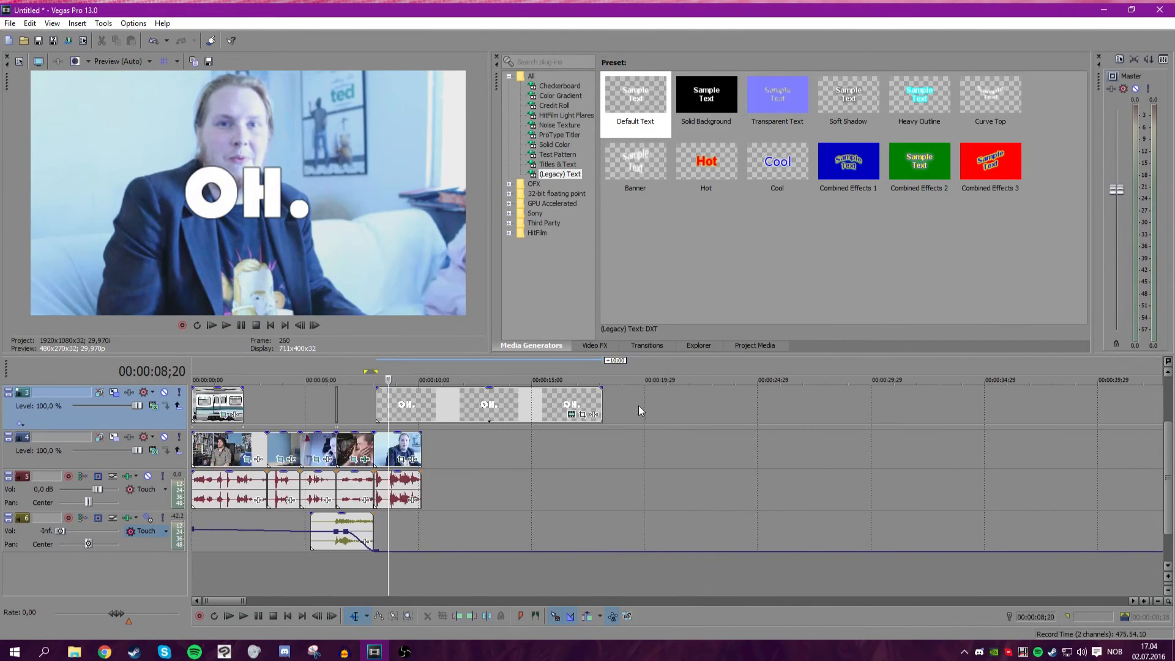
{"action": "scroll", "coordinate": [556, 398], "scroll_direction": "up", "scroll_amount": 7}
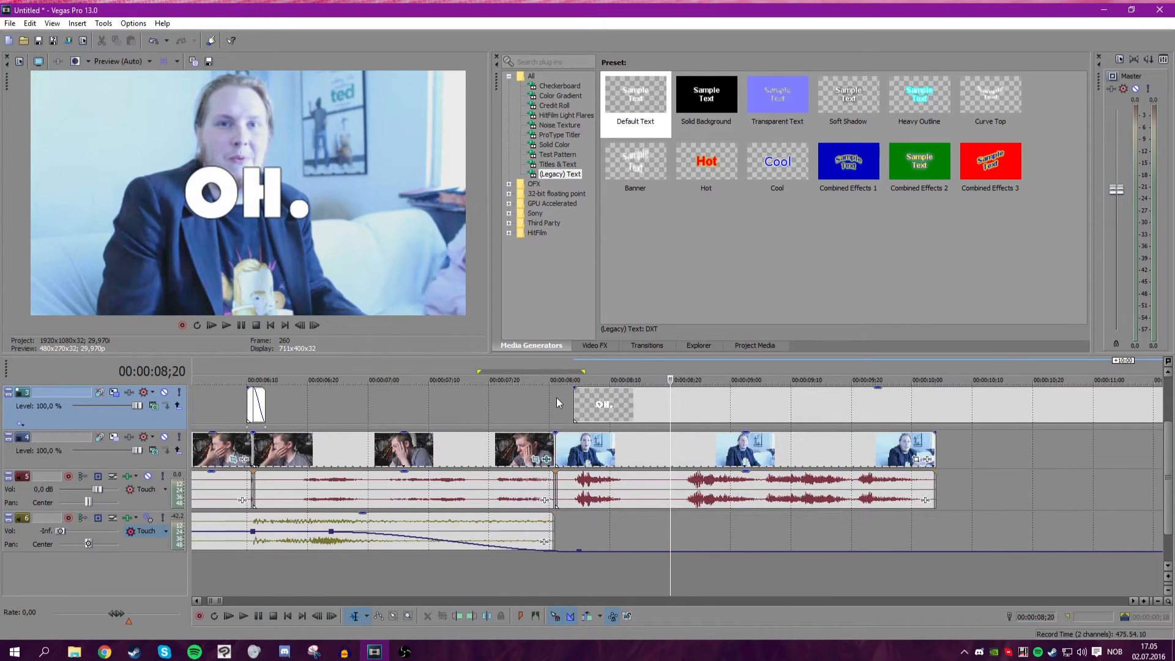
Open Pan/Crop for the OH. text event and enlarge the crop frame to about 8093 wide so the text starts tiny.
{"action": "left_click", "coordinate": [570, 404]}
{"action": "scroll", "coordinate": [618, 410], "scroll_direction": "up", "scroll_amount": 2}
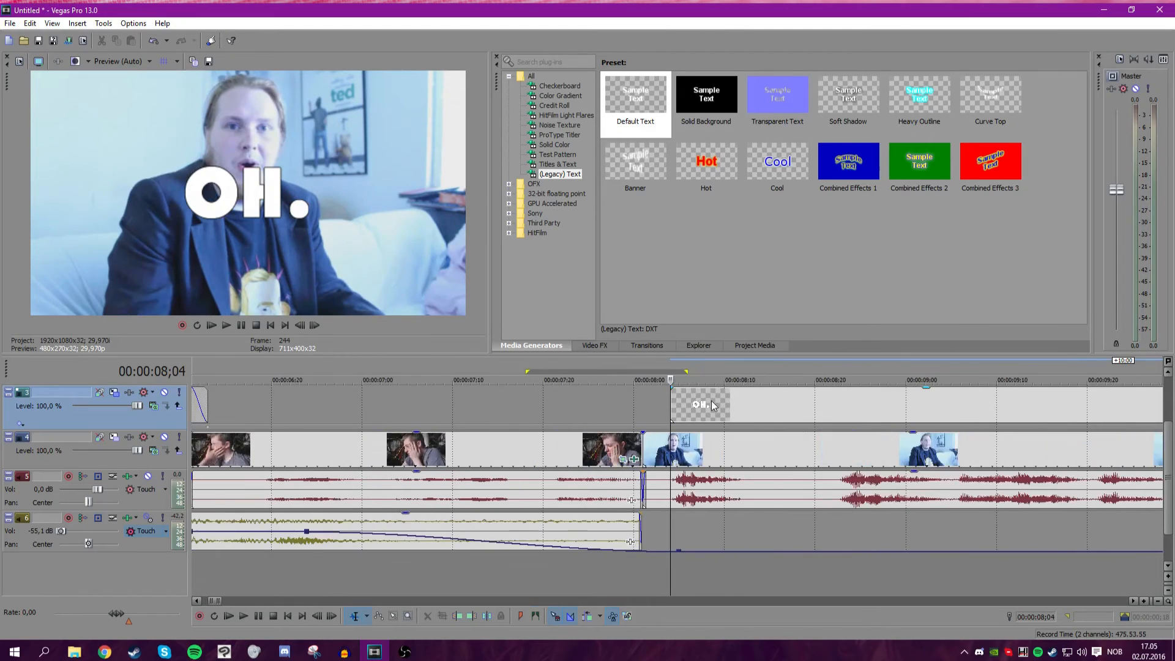
{"action": "scroll", "coordinate": [712, 404], "scroll_direction": "down", "scroll_amount": 10}
{"action": "left_click", "coordinate": [480, 415]}
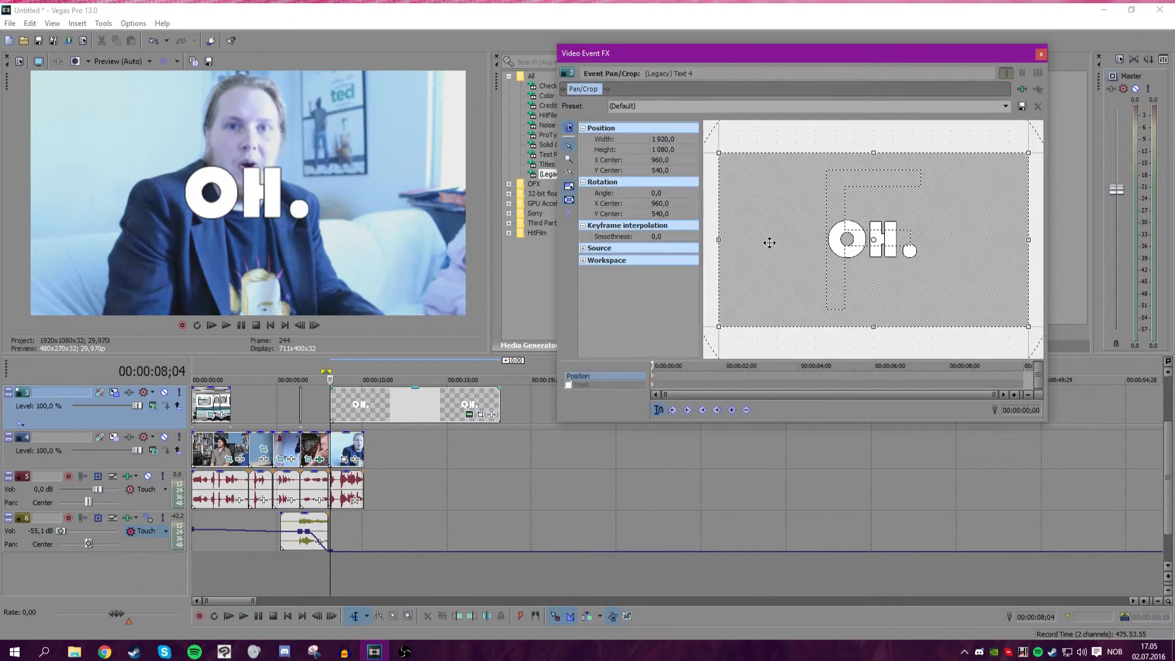
{"action": "left_click_drag", "start_coordinate": [723, 238], "coordinate": [496, 262]}
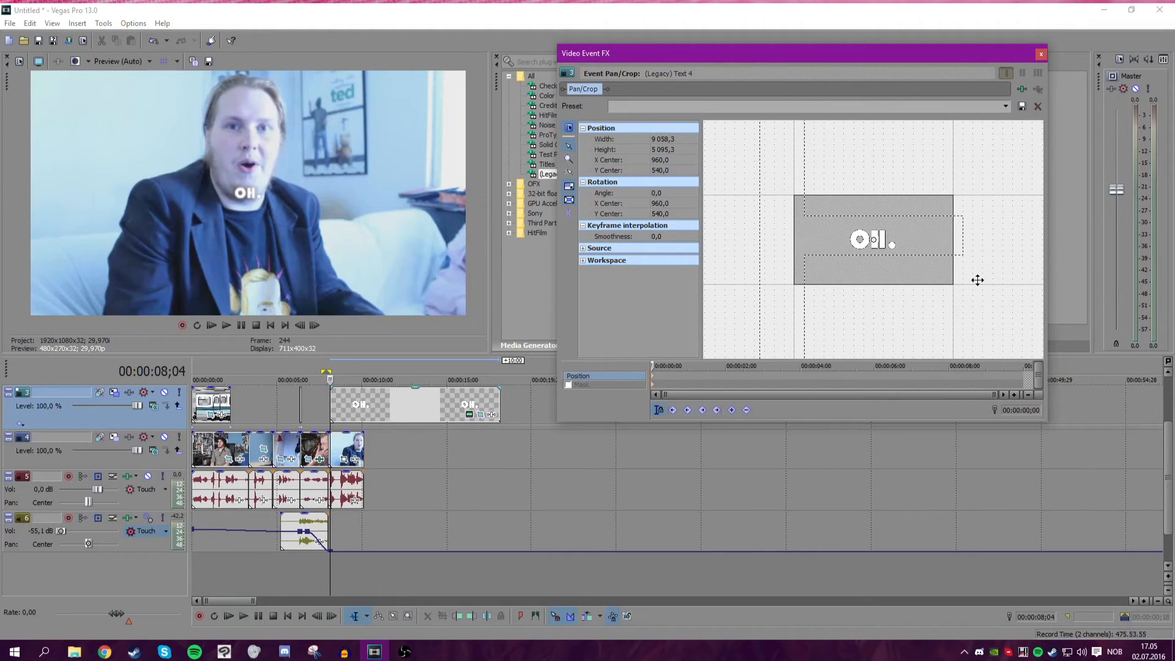
{"action": "scroll", "coordinate": [805, 269], "scroll_direction": "down", "scroll_amount": 5}
{"action": "mouse_move", "coordinate": [786, 241]}
{"action": "left_mouse_down"}
{"action": "mouse_move", "coordinate": [803, 243]}
{"action": "mouse_move", "coordinate": [753, 244]}
{"action": "mouse_move", "coordinate": [797, 251]}
{"action": "left_mouse_up"}
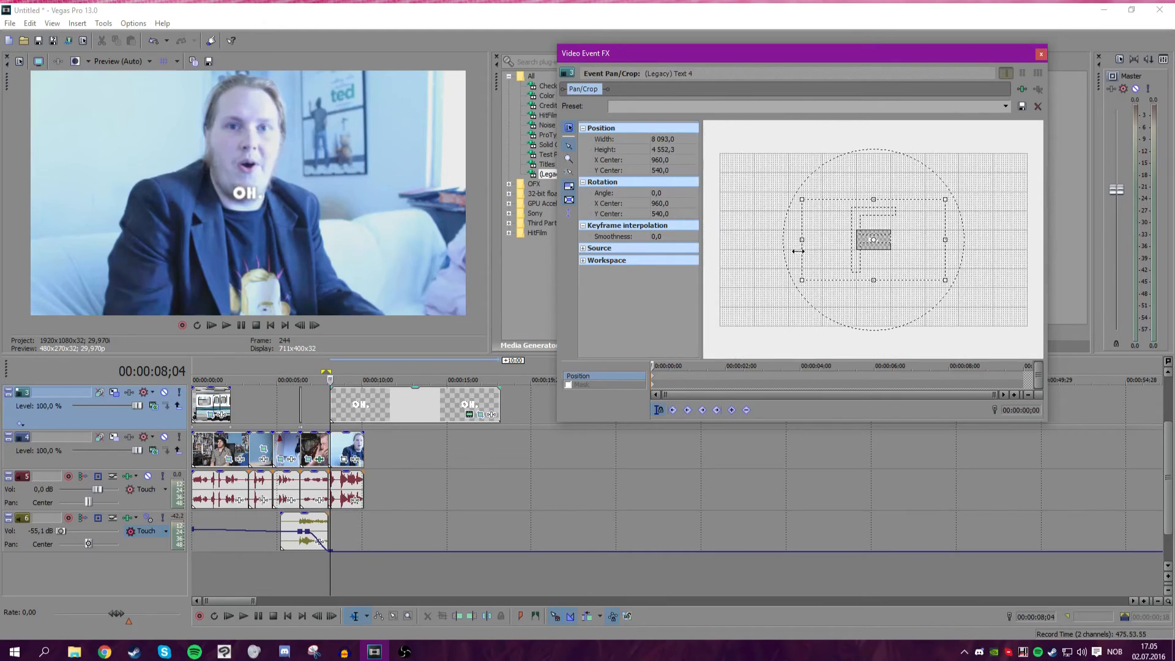
{"action": "scroll", "coordinate": [719, 381], "scroll_direction": "up", "scroll_amount": 5}
Add a Pan/Crop keyframe at frame 3 with the crop frame shrunk to about 1336 wide.
{"action": "left_click", "coordinate": [661, 366]}
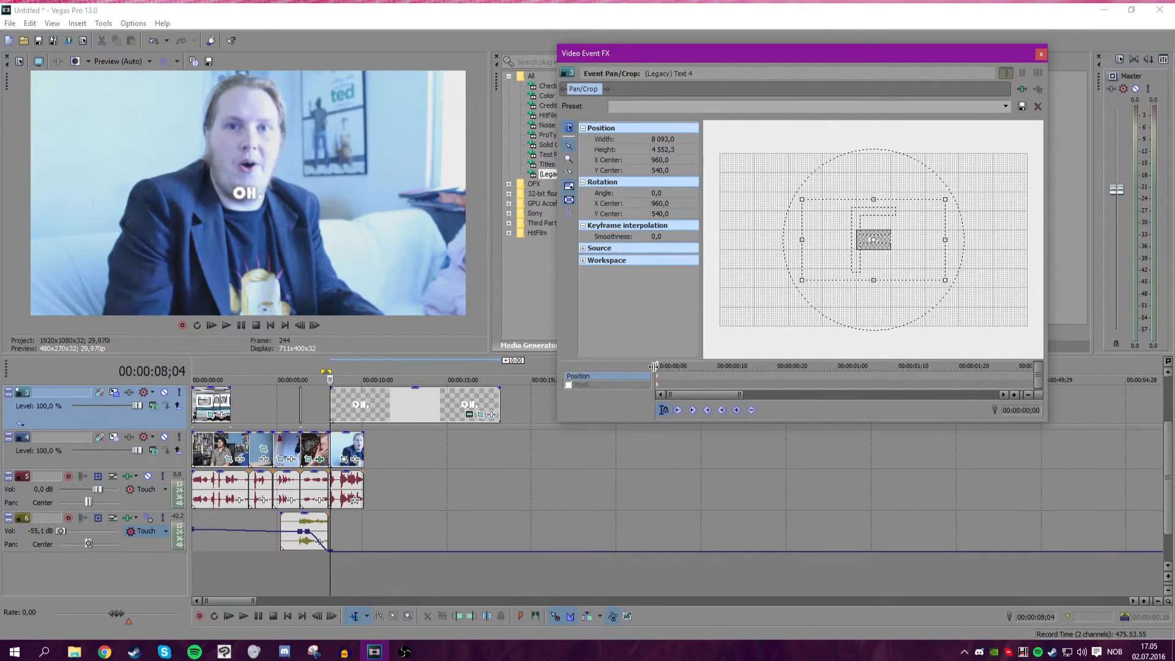
{"action": "left_click_drag", "start_coordinate": [802, 240], "coordinate": [862, 239]}
{"action": "scroll", "coordinate": [887, 286], "scroll_direction": "up", "scroll_amount": 5}
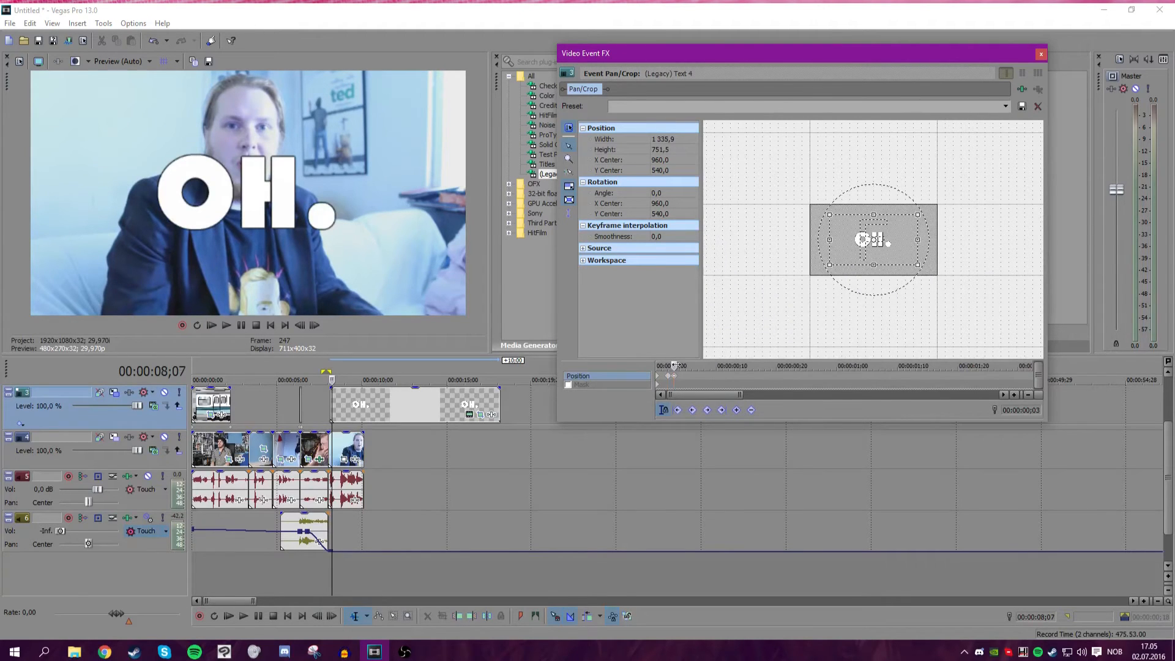
Add a keyframe at frame 6 with the crop frame about 1853 wide, then return to the start of the event.
{"action": "left_click_drag", "start_coordinate": [676, 365], "coordinate": [686, 365]}
{"action": "left_click_drag", "start_coordinate": [827, 267], "coordinate": [810, 275]}
{"action": "left_click_drag", "start_coordinate": [690, 367], "coordinate": [692, 367]}
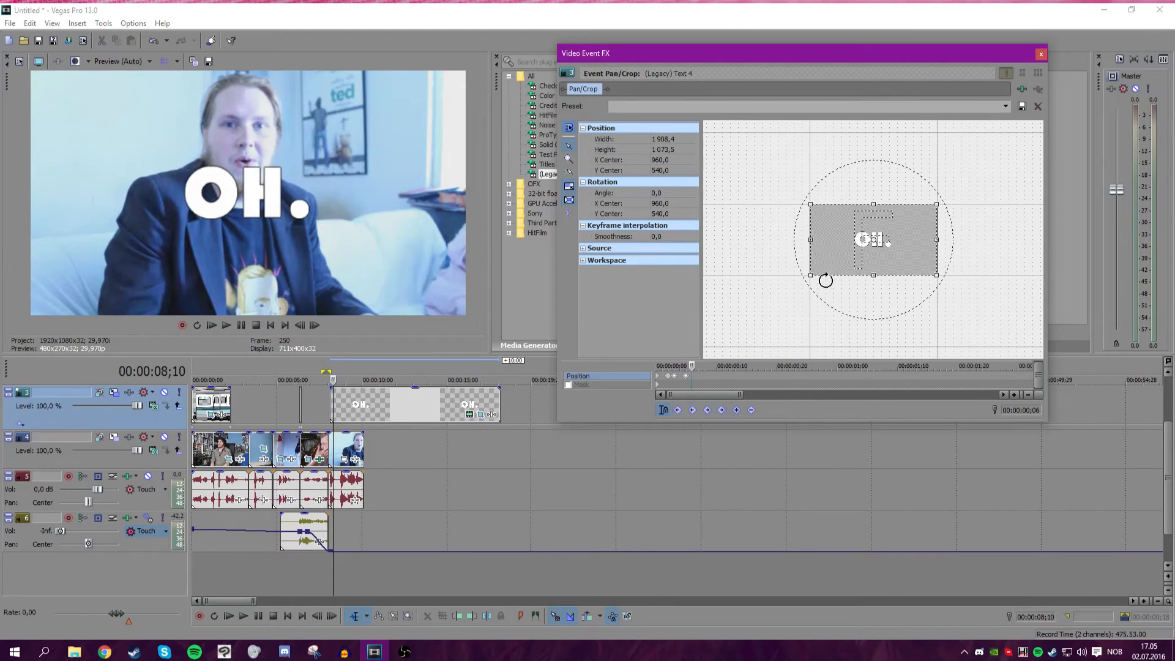
{"action": "left_click_drag", "start_coordinate": [810, 277], "coordinate": [812, 276]}
{"action": "scroll", "coordinate": [777, 379], "scroll_direction": "up", "scroll_amount": 2}
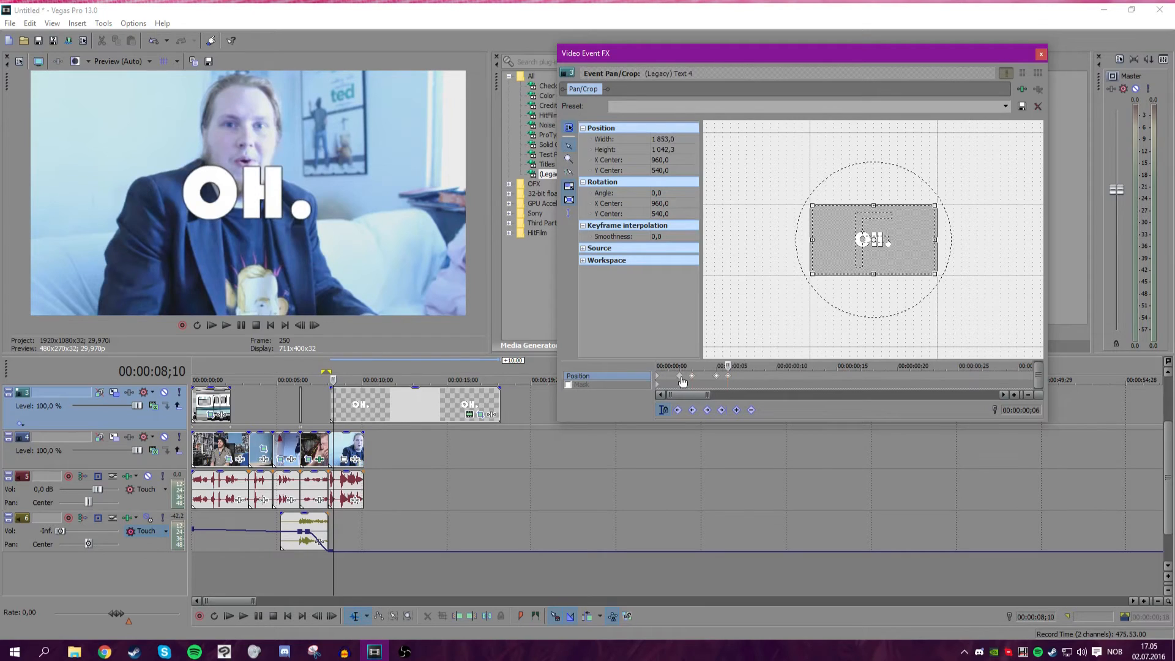
{"action": "left_click_drag", "start_coordinate": [728, 366], "coordinate": [642, 367]}
Play back the text's zoom-in animation.
{"action": "left_click", "coordinate": [222, 324]}
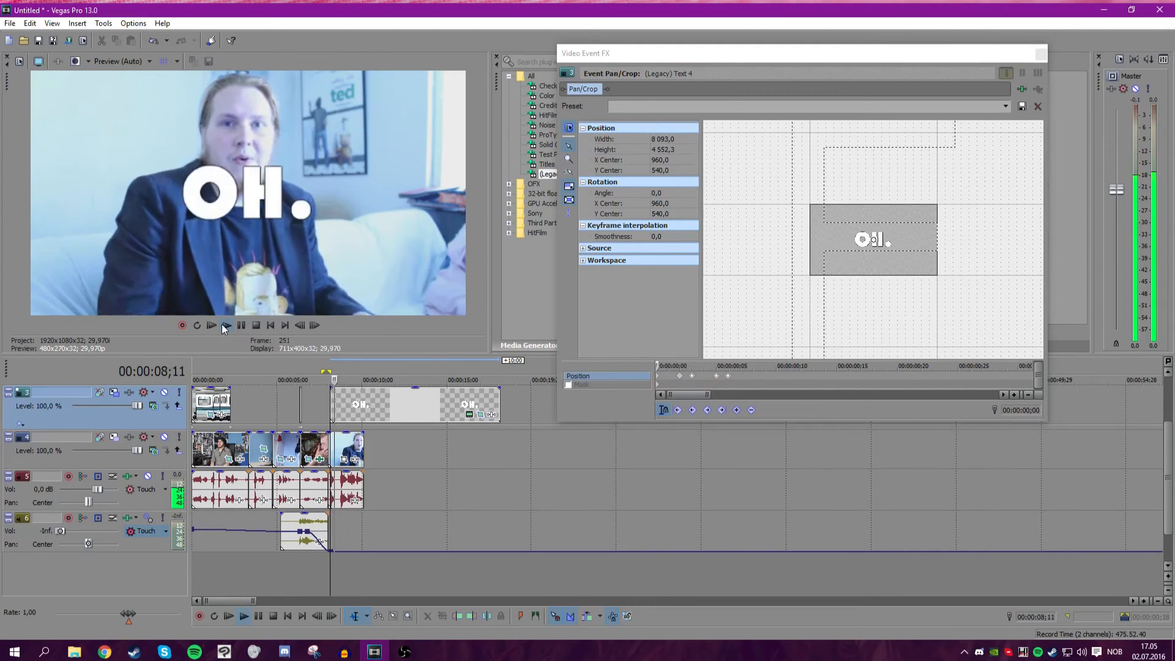
{"action": "left_click", "coordinate": [241, 326]}
{"action": "scroll", "coordinate": [490, 416], "scroll_direction": "up", "scroll_amount": 8}
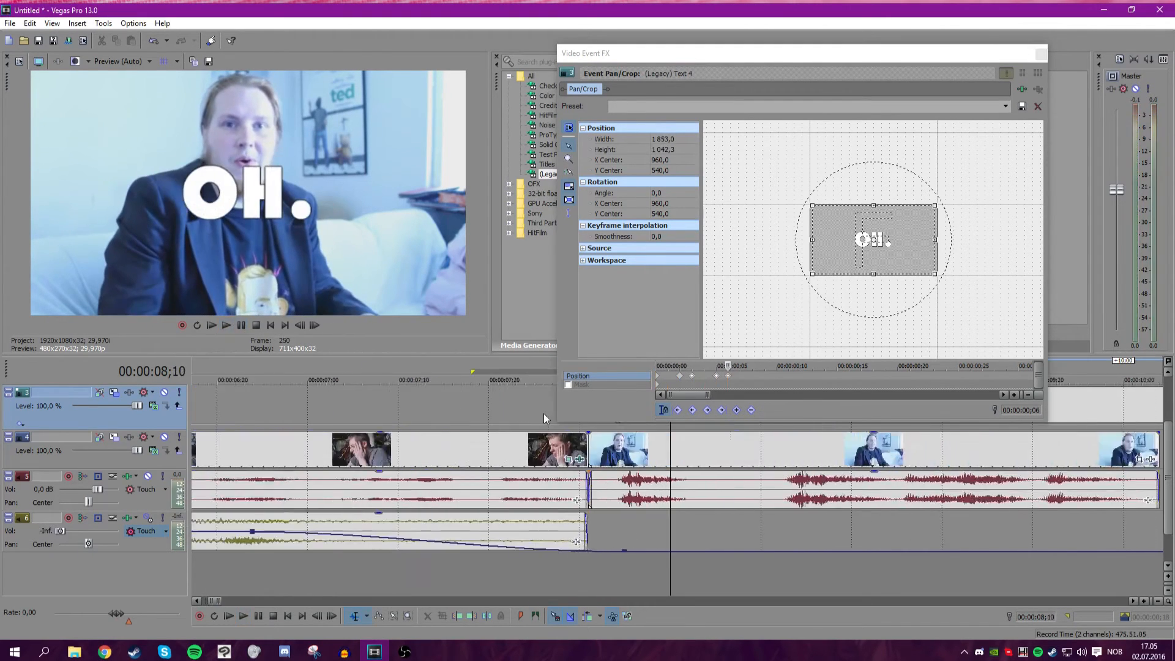
{"action": "scroll", "coordinate": [492, 421], "scroll_direction": "down", "scroll_amount": 3}
{"action": "left_click", "coordinate": [521, 400]}
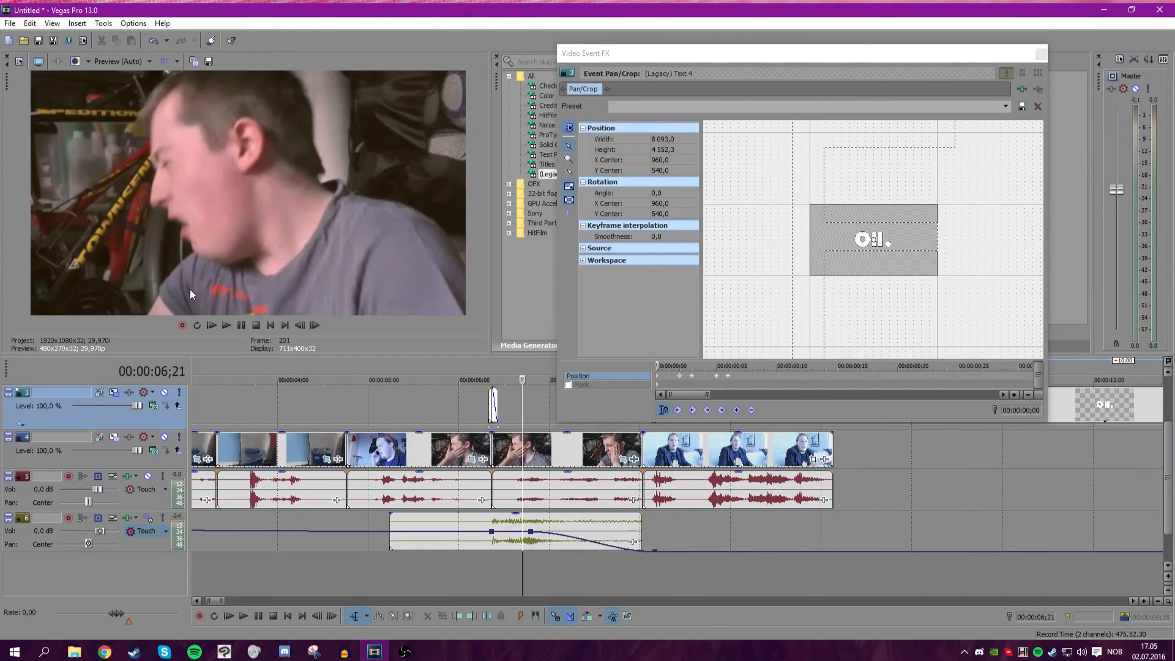
Stop playback and close the Pan/Crop dialog for the OH. text event.
{"action": "left_click", "coordinate": [230, 325]}
{"action": "left_click", "coordinate": [241, 325]}
{"action": "left_click", "coordinate": [1039, 54]}
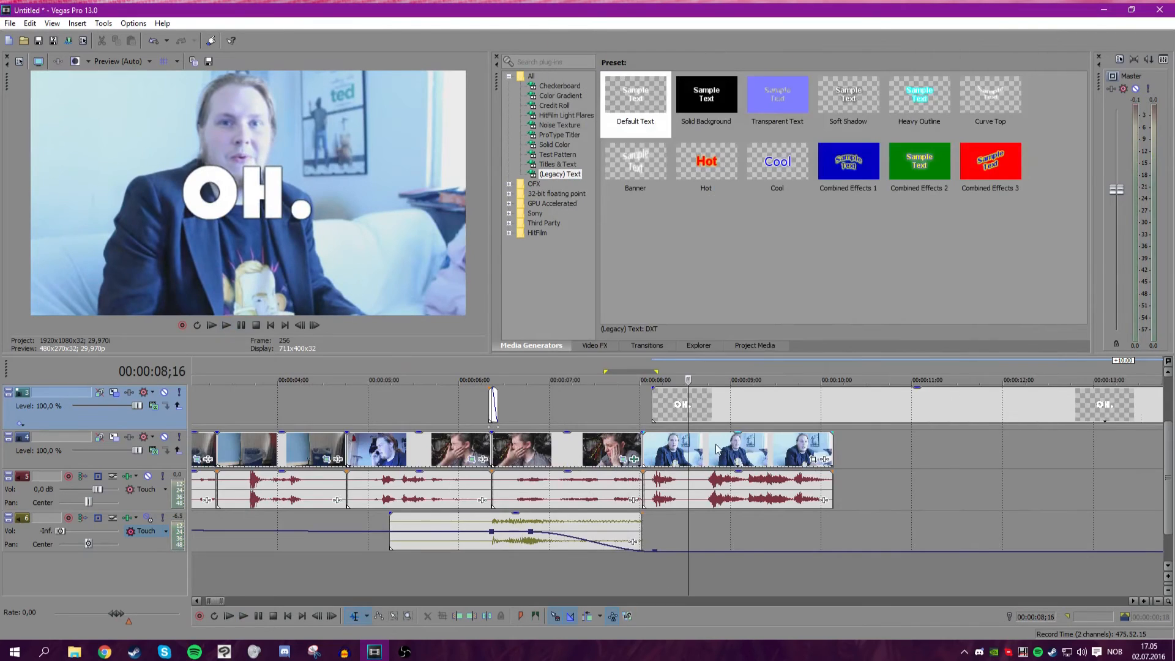
Trim the end of the OH. text event shorter and preview the result.
{"action": "scroll", "coordinate": [677, 446], "scroll_direction": "up", "scroll_amount": 5}
{"action": "left_click", "coordinate": [724, 448]}
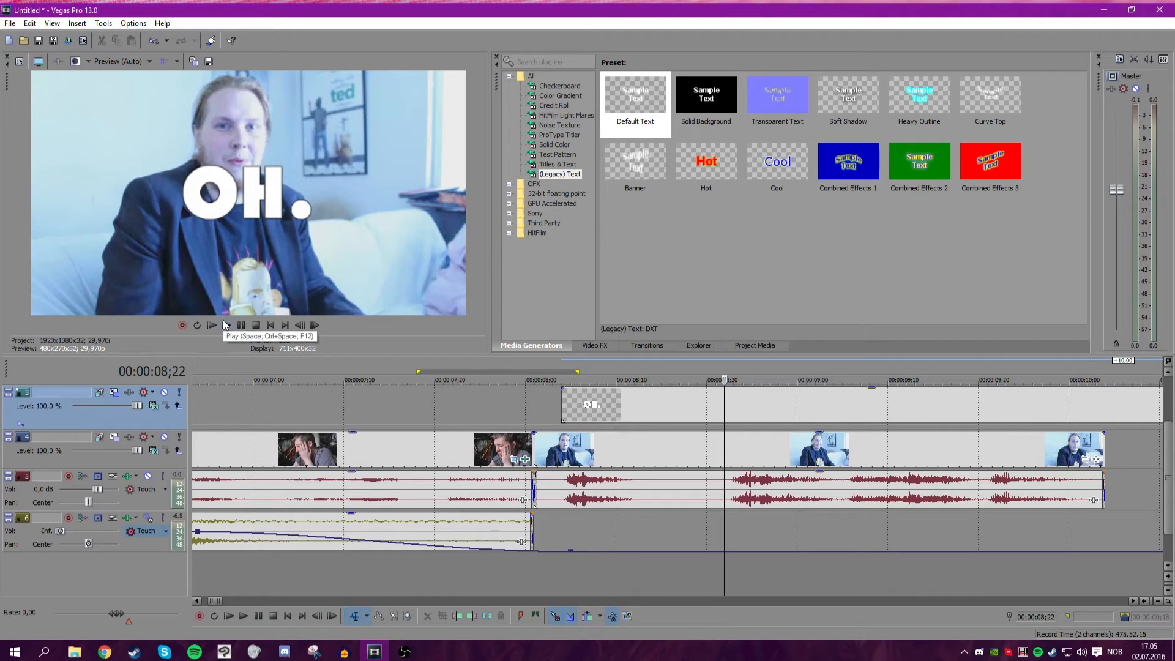
{"action": "scroll", "coordinate": [745, 420], "scroll_direction": "down", "scroll_amount": 8}
{"action": "left_click_drag", "start_coordinate": [805, 405], "coordinate": [489, 407]}
{"action": "left_click", "coordinate": [443, 405]}
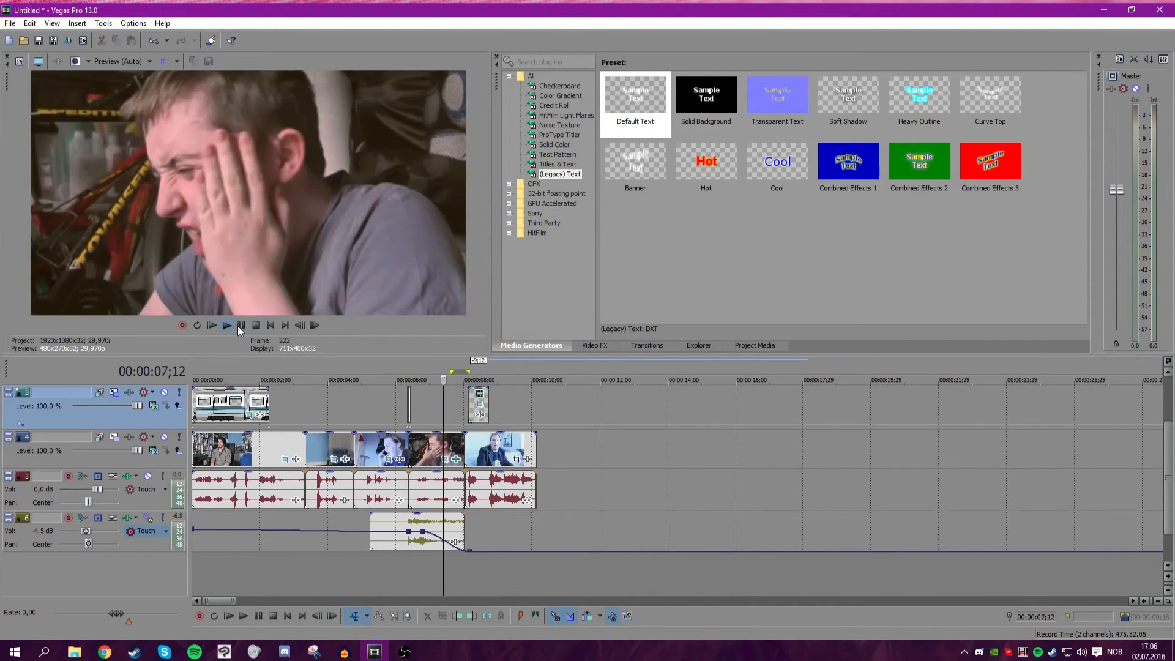
{"action": "left_click", "coordinate": [240, 325]}
{"action": "left_click", "coordinate": [240, 326]}
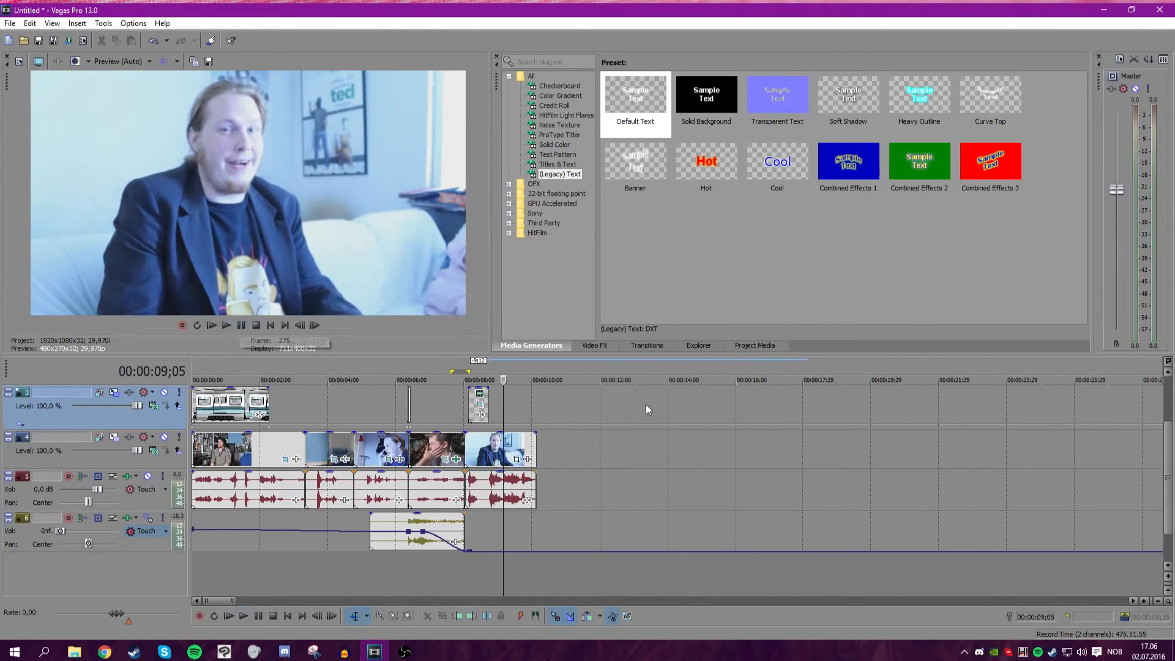
Lengthen the OH. text event by extending its end further along the timeline.
{"action": "scroll", "coordinate": [554, 406], "scroll_direction": "up", "scroll_amount": 8}
{"action": "left_click_drag", "start_coordinate": [508, 398], "coordinate": [899, 399]}
{"action": "left_click", "coordinate": [598, 405]}
{"action": "left_click", "coordinate": [514, 405]}
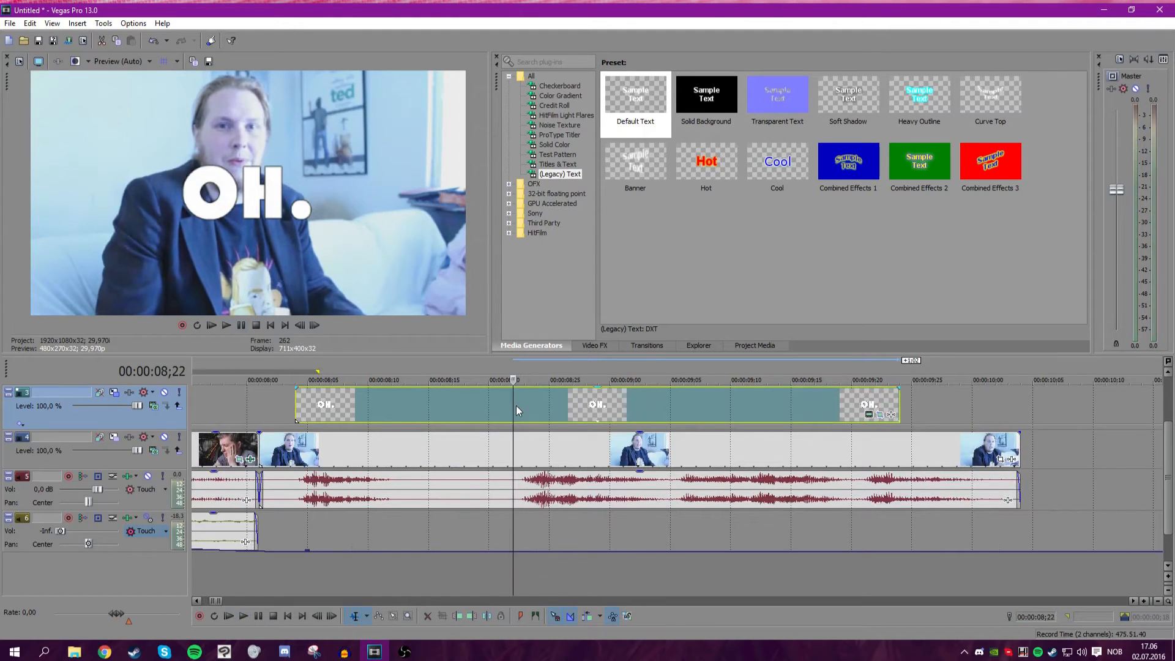
Open the Pan/Crop settings of the OH. text event, closing the Track Motion window opened by mistake.
{"action": "left_click", "coordinate": [100, 392]}
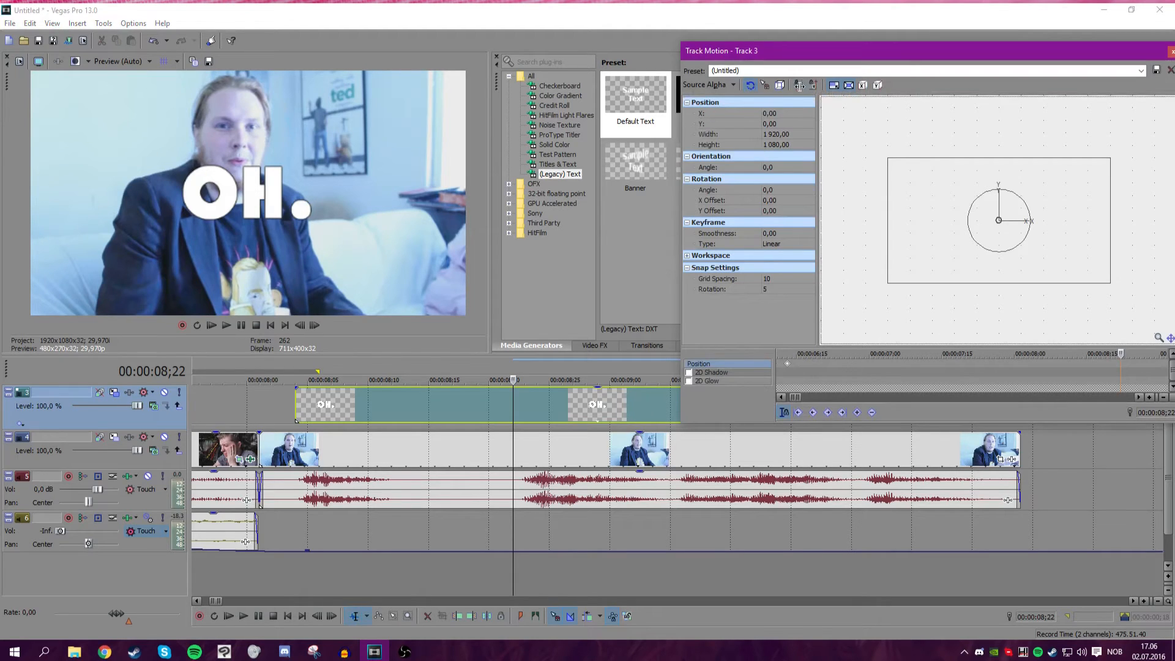
{"action": "left_click", "coordinate": [1171, 53]}
{"action": "left_click", "coordinate": [871, 414]}
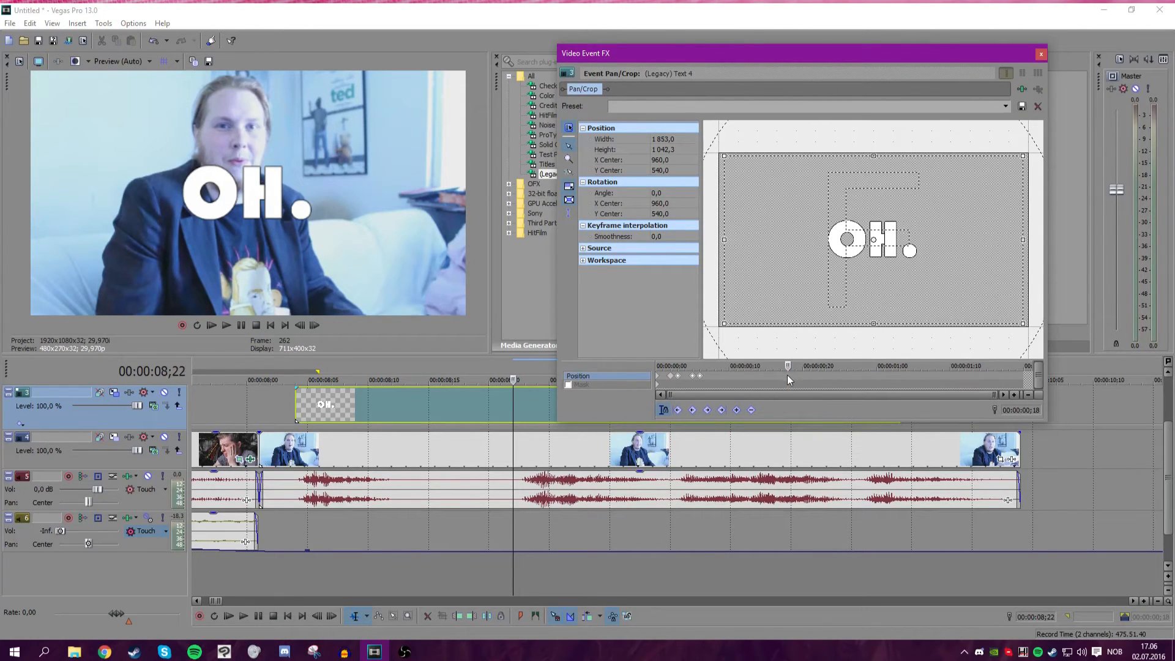
Add a Pan/Crop keyframe at frame 17 with the crop frame moved up so the OH. text shifts down.
{"action": "left_click", "coordinate": [296, 411]}
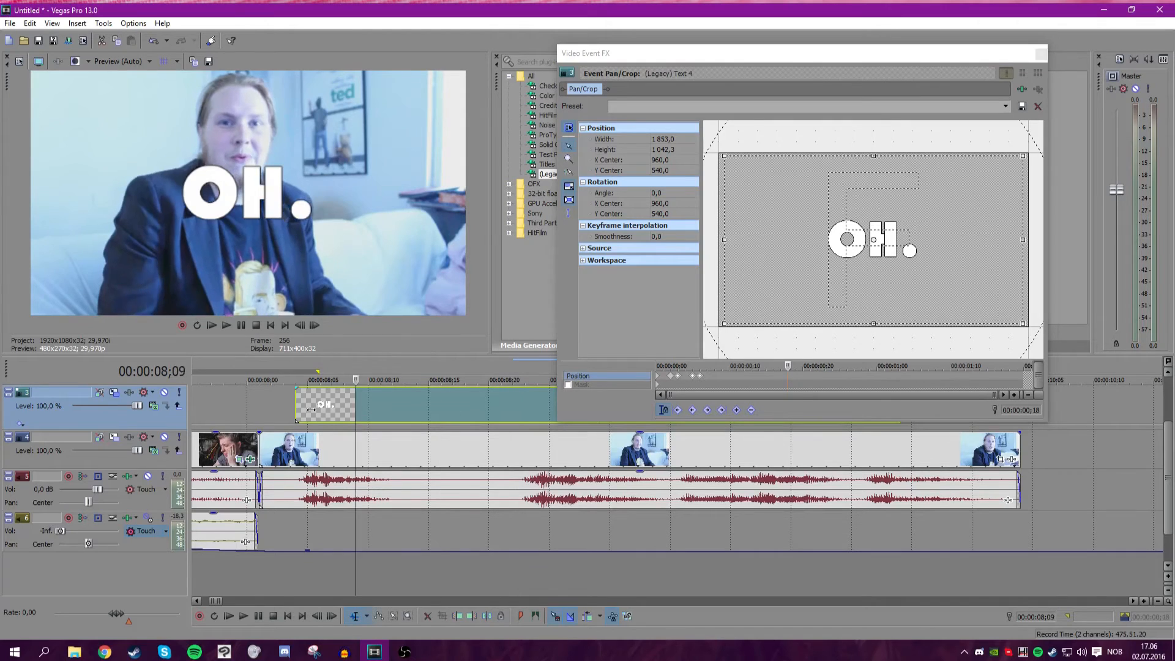
{"action": "left_click", "coordinate": [225, 325]}
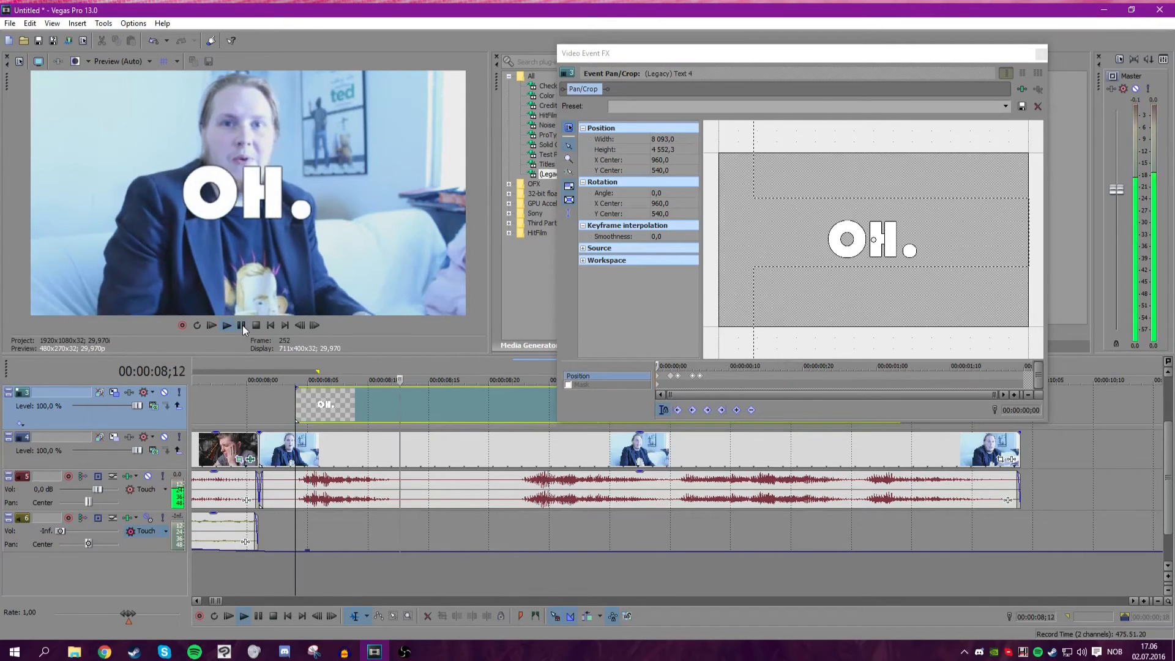
{"action": "left_click", "coordinate": [242, 325]}
{"action": "left_click", "coordinate": [522, 451]}
{"action": "key", "text": "Left"}
{"action": "key", "text": "Left"}
{"action": "left_click_drag", "start_coordinate": [784, 311], "coordinate": [823, 163]}
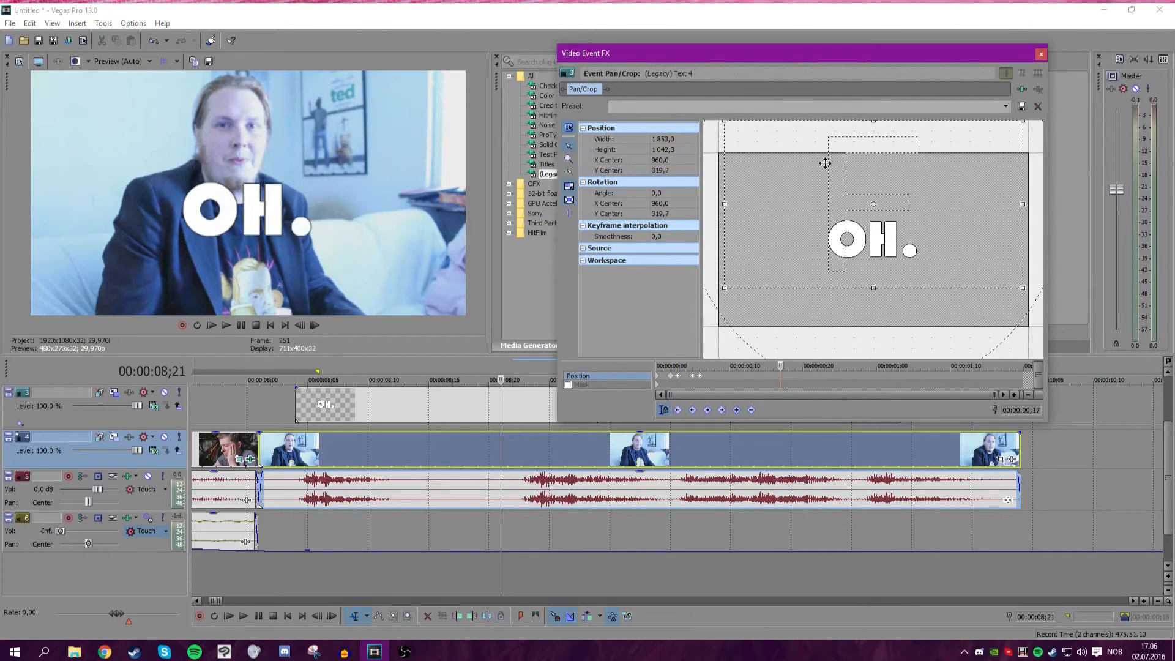
Play back the OH. text animation from the start of the event.
{"action": "left_click", "coordinate": [701, 366]}
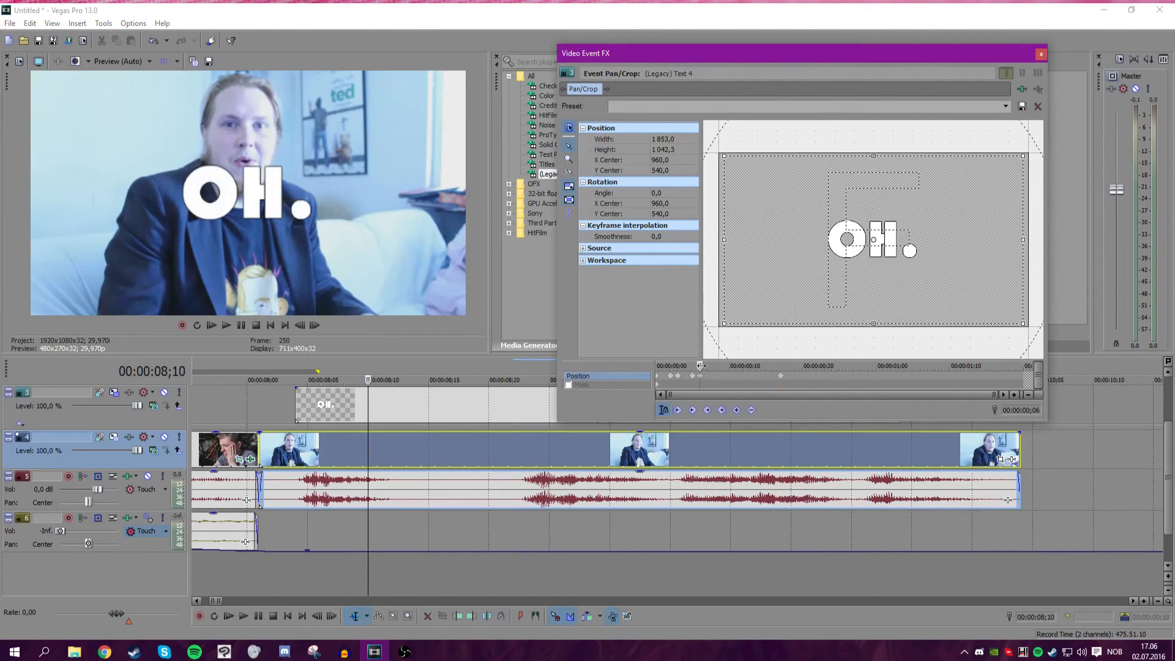
{"action": "key", "text": "space"}
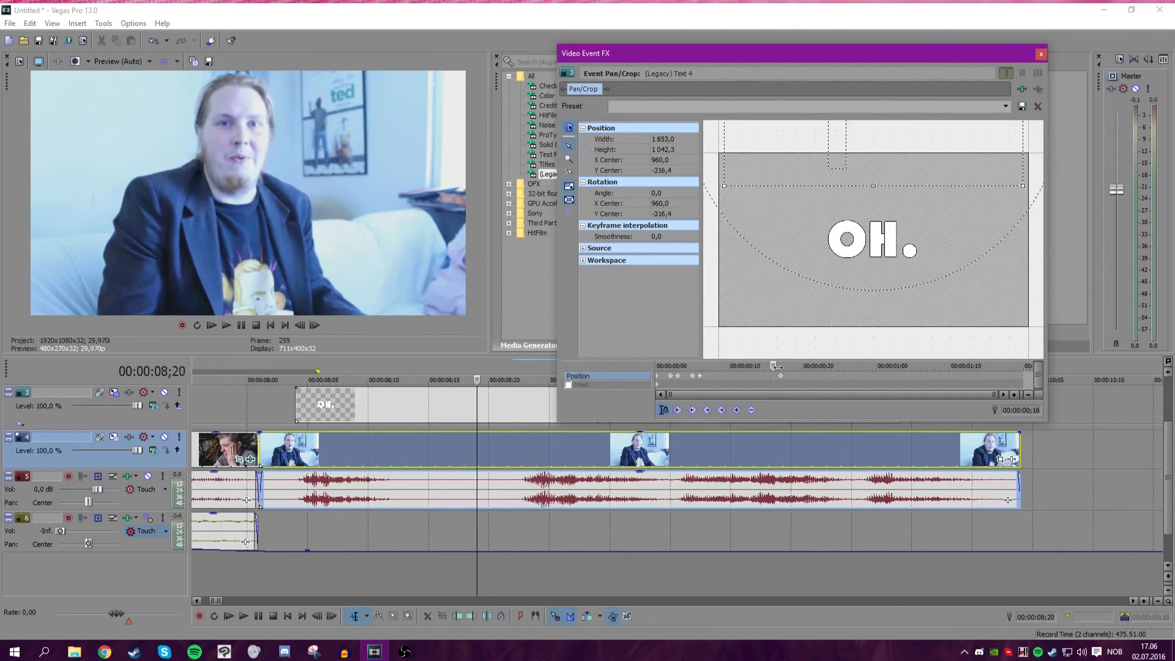
{"action": "key", "text": "space"}
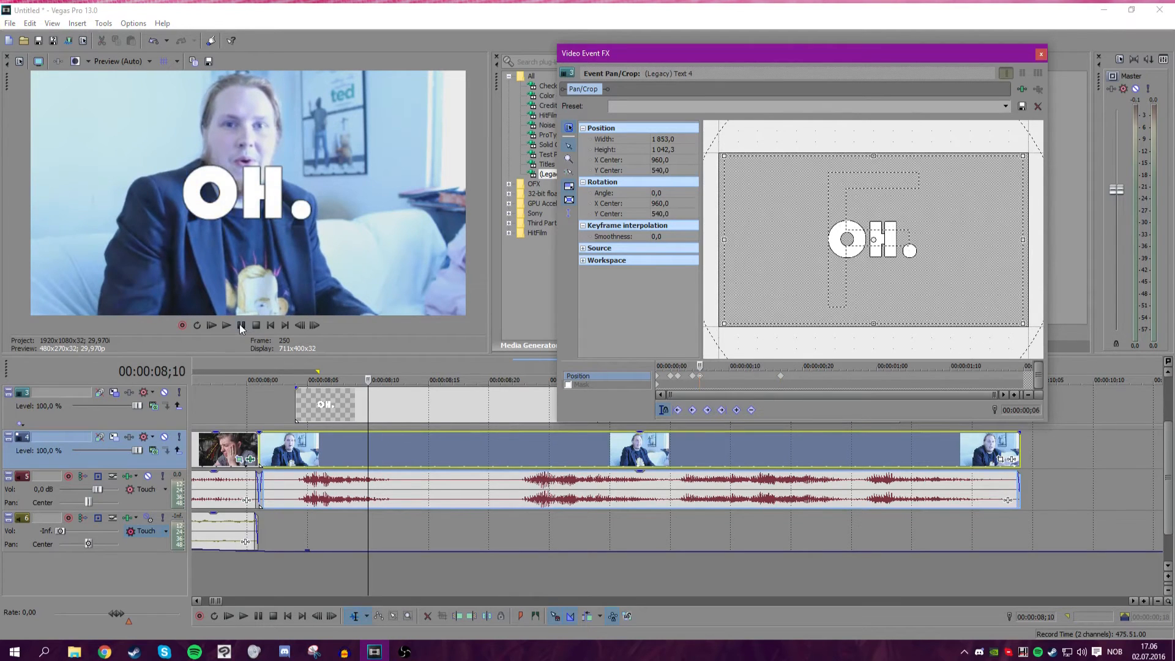
{"action": "left_click", "coordinate": [241, 325]}
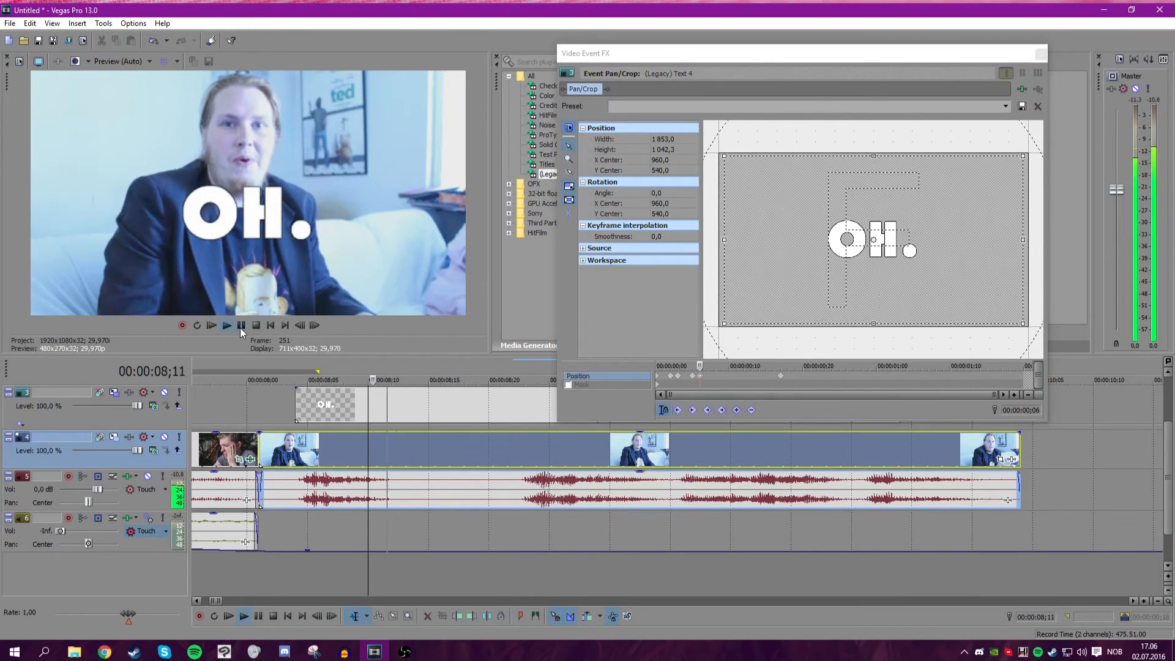
Replace the frame-17 keyframe with a hold keyframe just before it and a slight crop nudge at frame 17.
{"action": "right_click", "coordinate": [780, 376]}
{"action": "left_click", "coordinate": [798, 388]}
{"action": "left_click", "coordinate": [765, 366]}
{"action": "mouse_move", "coordinate": [764, 366]}
{"action": "left_mouse_down"}
{"action": "mouse_move", "coordinate": [788, 370]}
{"action": "mouse_move", "coordinate": [768, 368]}
{"action": "mouse_move", "coordinate": [780, 362]}
{"action": "left_mouse_up"}
{"action": "double_click", "coordinate": [765, 377]}
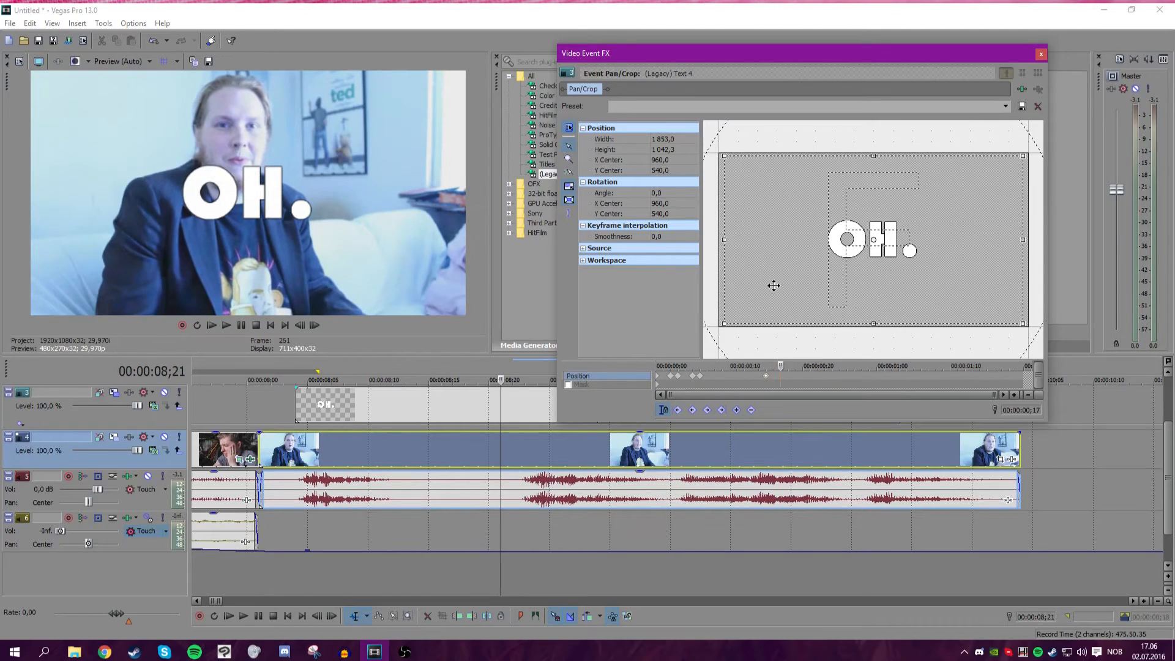
{"action": "left_click_drag", "start_coordinate": [802, 256], "coordinate": [803, 259]}
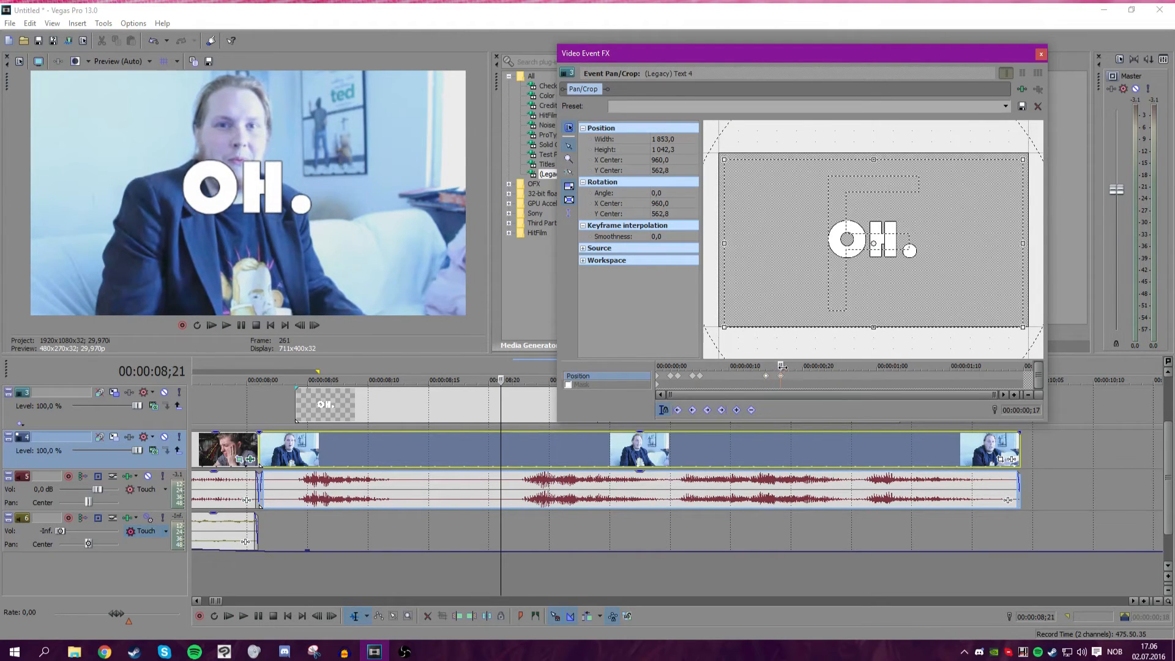
Add a keyframe at frame 20 raising the crop frame so the OH. text drops off-screen, then return to the start.
{"action": "left_click_drag", "start_coordinate": [782, 366], "coordinate": [802, 366]}
{"action": "left_click_drag", "start_coordinate": [820, 308], "coordinate": [842, 173]}
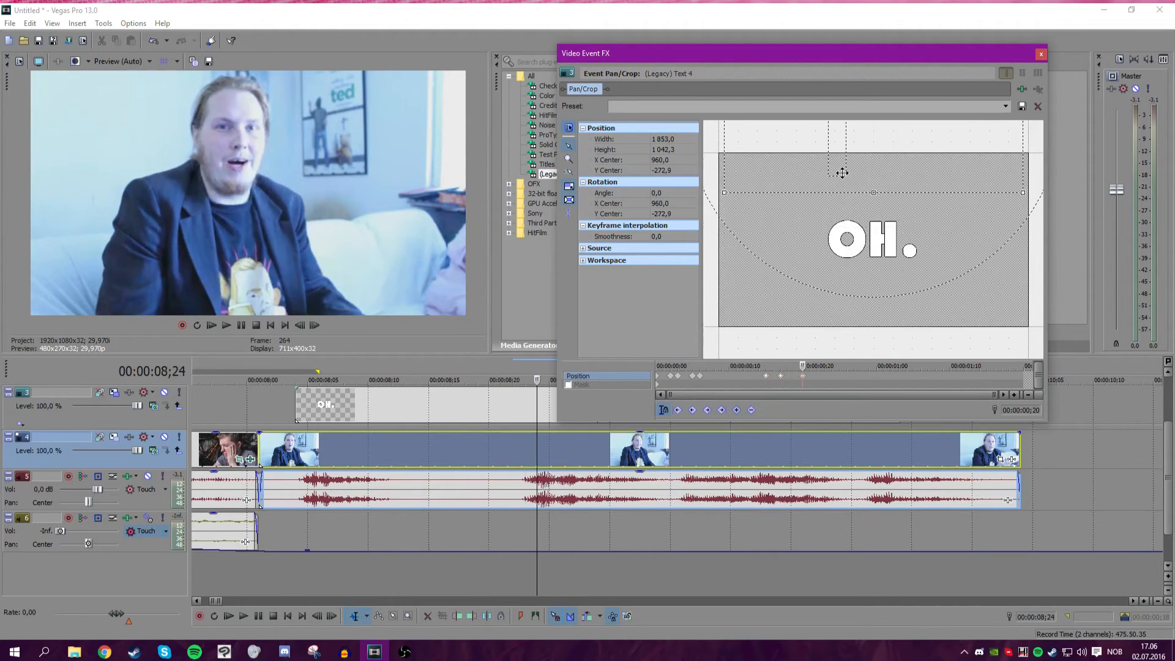
{"action": "left_click_drag", "start_coordinate": [815, 376], "coordinate": [649, 368]}
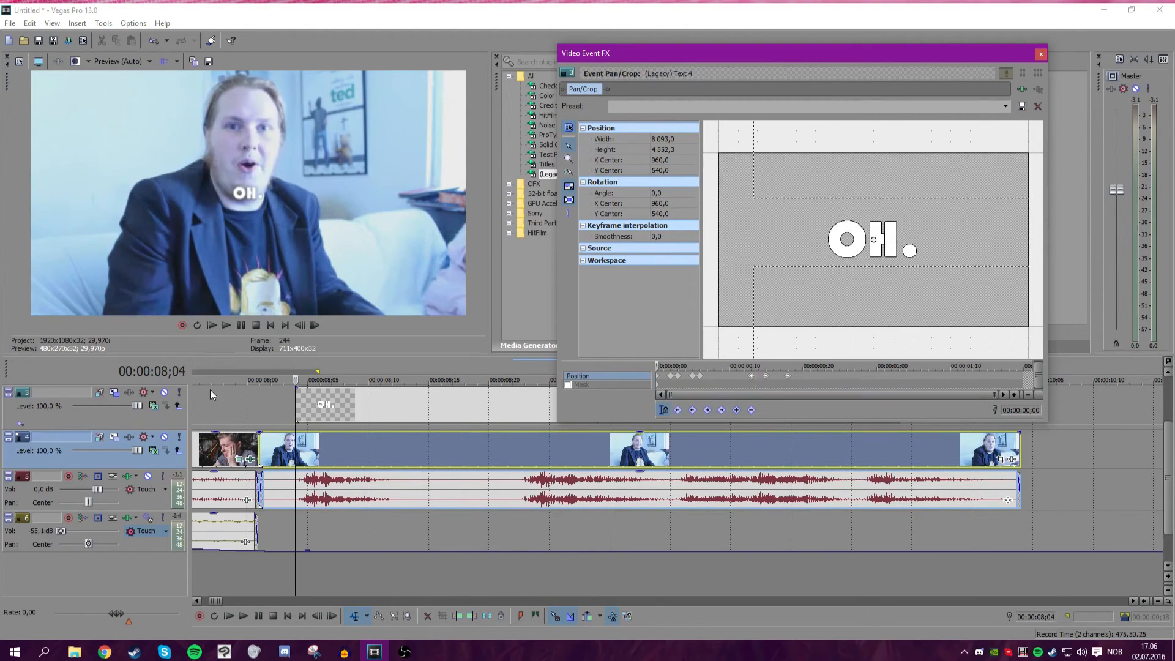
Step through and replay the OH. text's drop-out animation.
{"action": "left_click", "coordinate": [299, 323]}
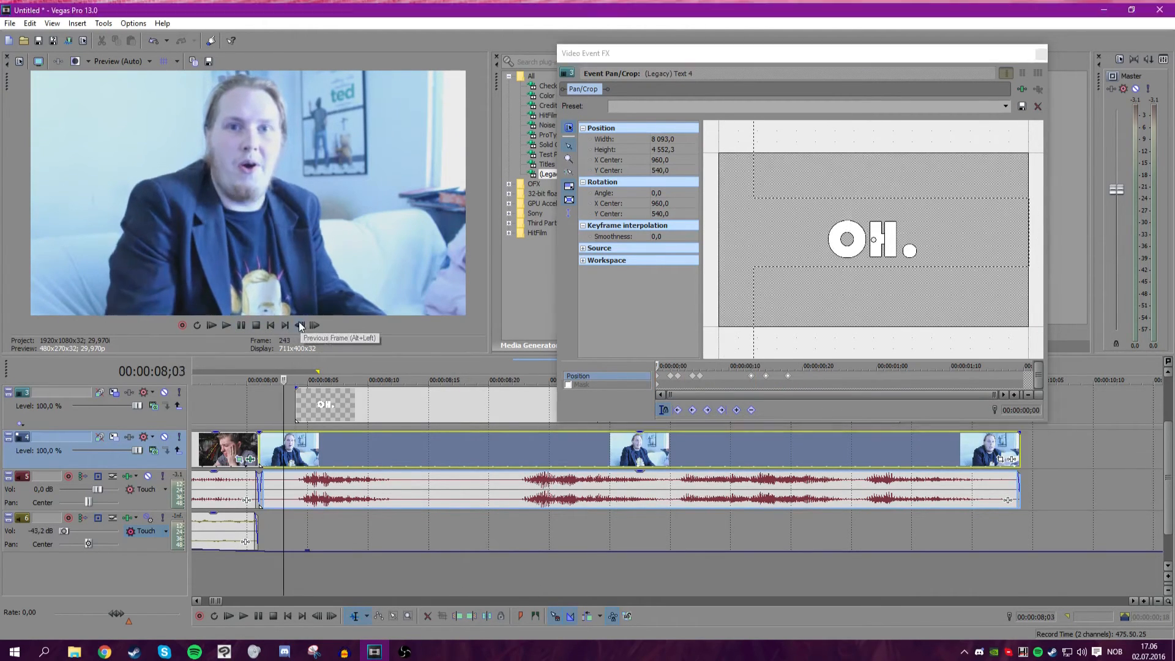
{"action": "left_click", "coordinate": [233, 325]}
{"action": "left_click", "coordinate": [237, 326]}
{"action": "left_click", "coordinate": [511, 448]}
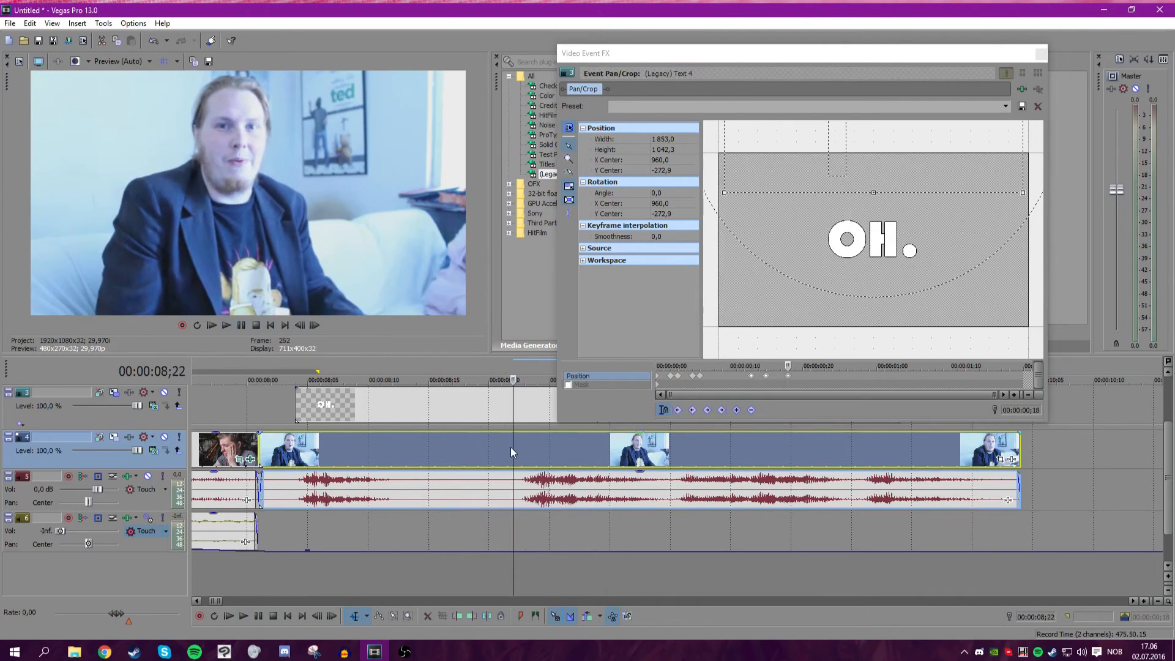
{"action": "left_click", "coordinate": [231, 330]}
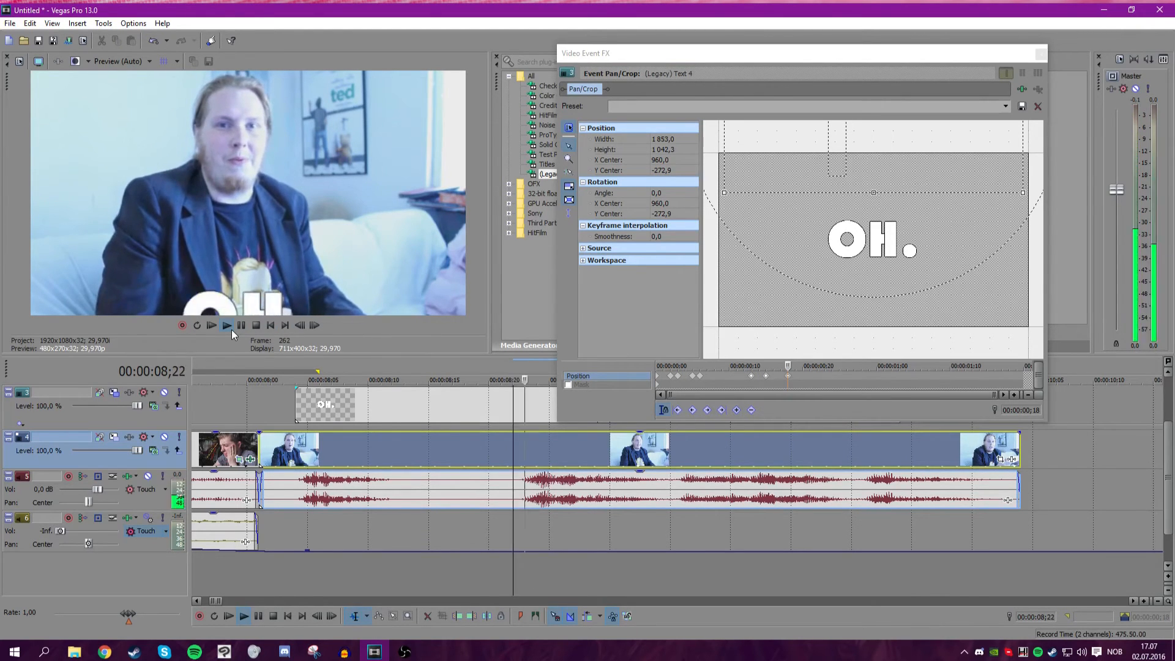
{"action": "key", "text": "space"}
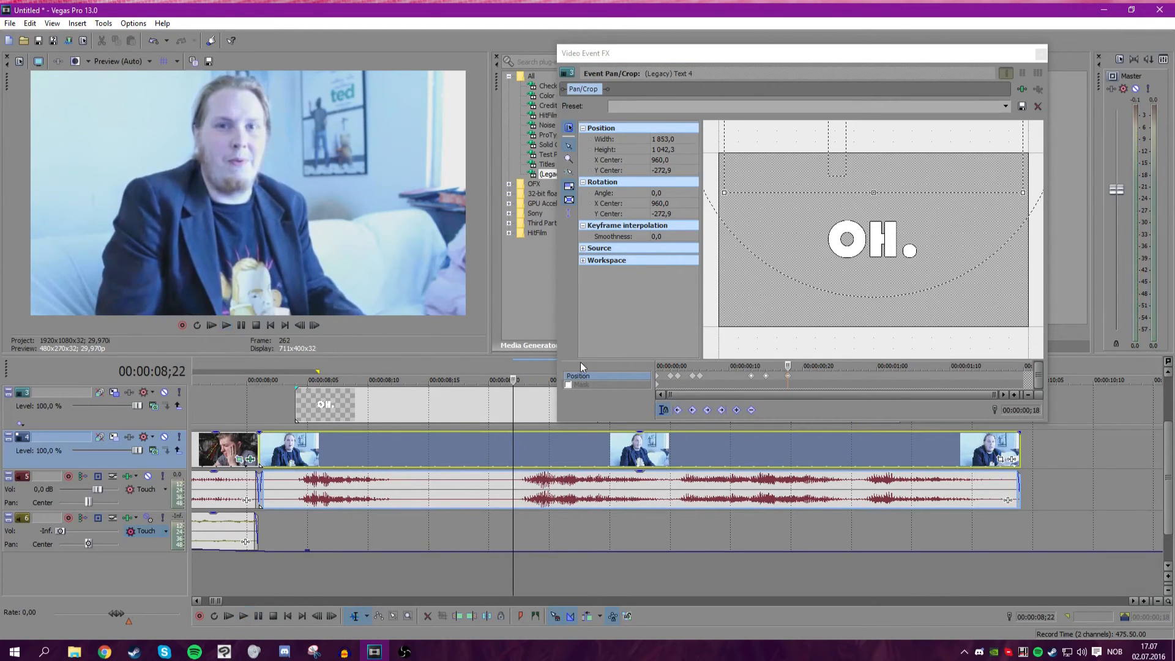
Close the Pan/Crop dialog and play back the title animation along the timeline.
{"action": "left_click", "coordinate": [1040, 54]}
{"action": "scroll", "coordinate": [675, 426], "scroll_direction": "up", "scroll_amount": 5}
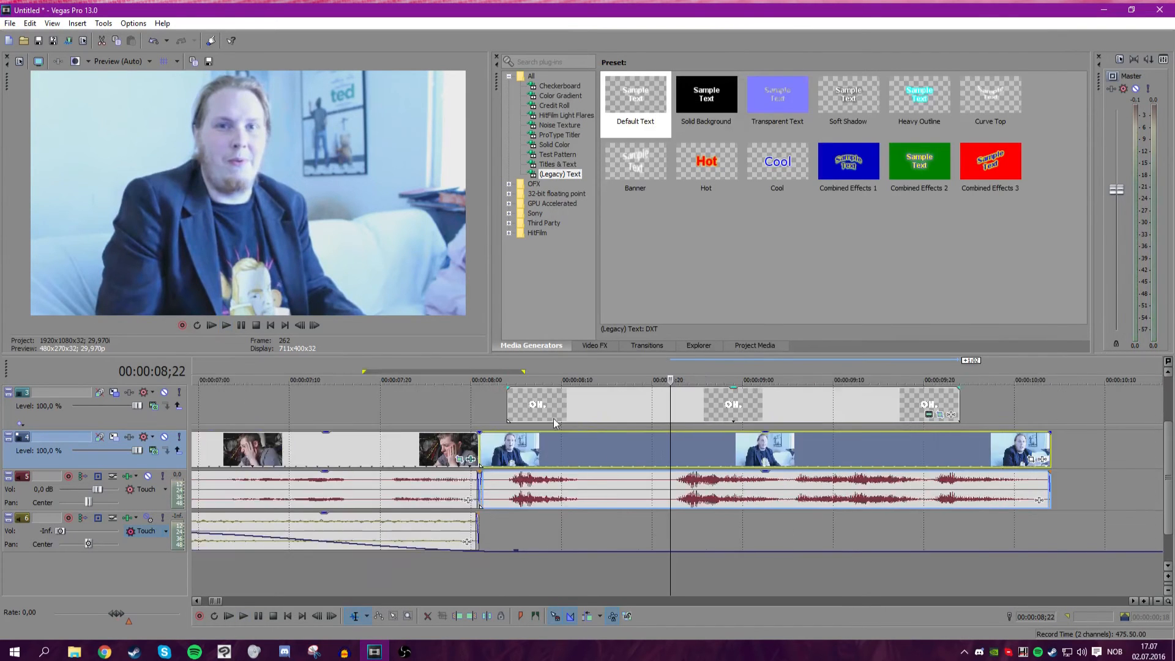
{"action": "scroll", "coordinate": [676, 427], "scroll_direction": "down", "scroll_amount": 5}
{"action": "left_click", "coordinate": [590, 404]}
{"action": "scroll", "coordinate": [659, 422], "scroll_direction": "up", "scroll_amount": 4}
{"action": "key", "text": "space"}
{"action": "key", "text": "space"}
{"action": "scroll", "coordinate": [663, 422], "scroll_direction": "down", "scroll_amount": 4}
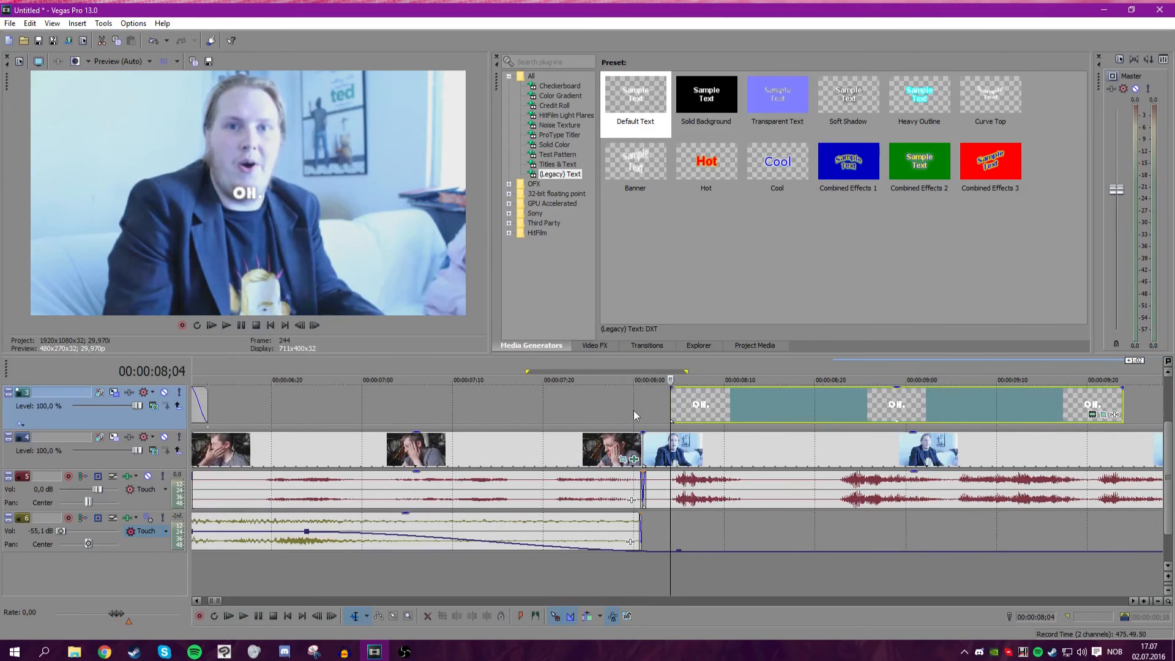
{"action": "key", "text": "space"}
{"action": "scroll", "coordinate": [835, 414], "scroll_direction": "down", "scroll_amount": 3}
{"action": "scroll", "coordinate": [827, 415], "scroll_direction": "up", "scroll_amount": 5}
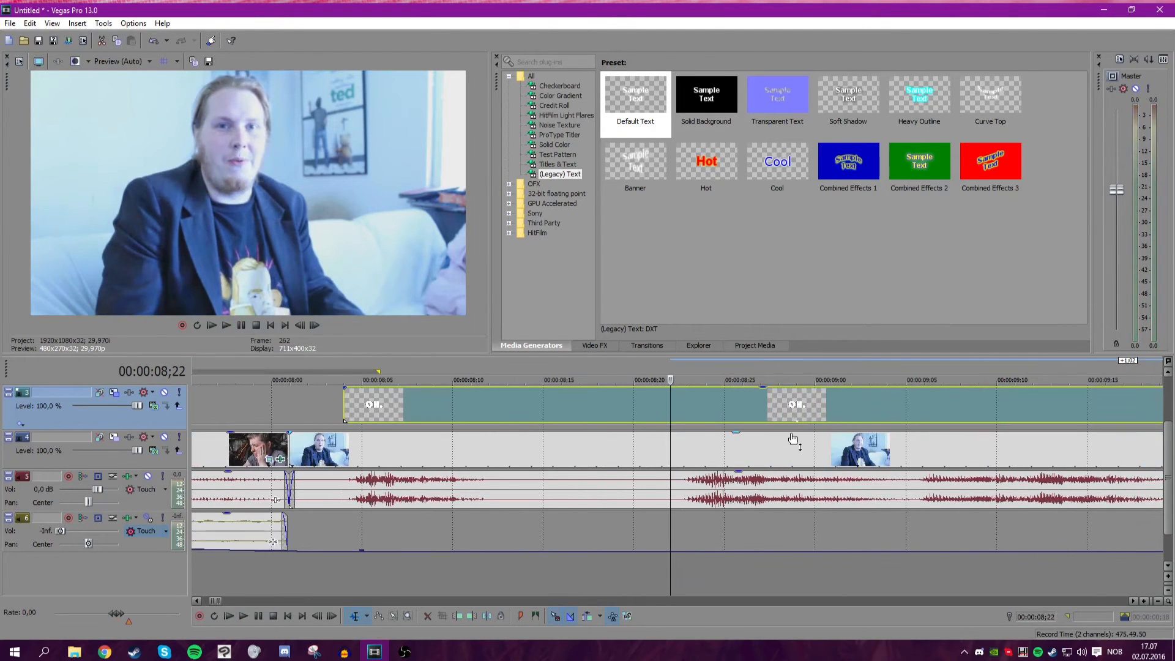
{"action": "key", "text": "space"}
{"action": "scroll", "coordinate": [857, 405], "scroll_direction": "up", "scroll_amount": 1}
{"action": "scroll", "coordinate": [629, 412], "scroll_direction": "down", "scroll_amount": 6}
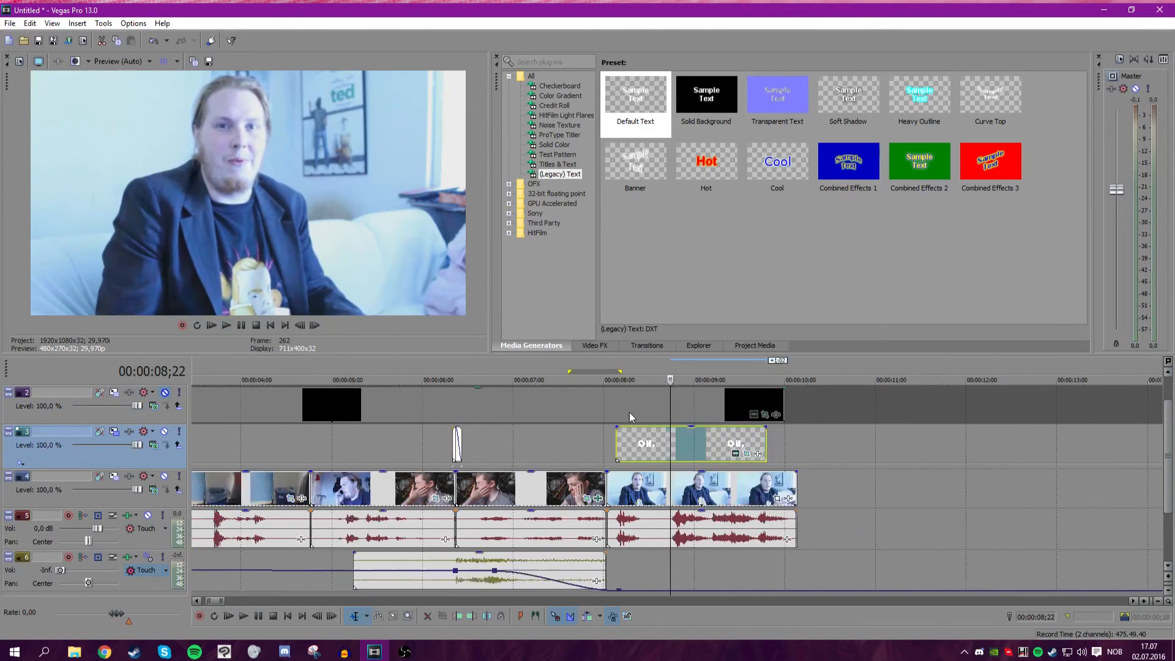
Add an empty video track above the title track and clear the black event from the top track.
{"action": "right_click", "coordinate": [430, 406]}
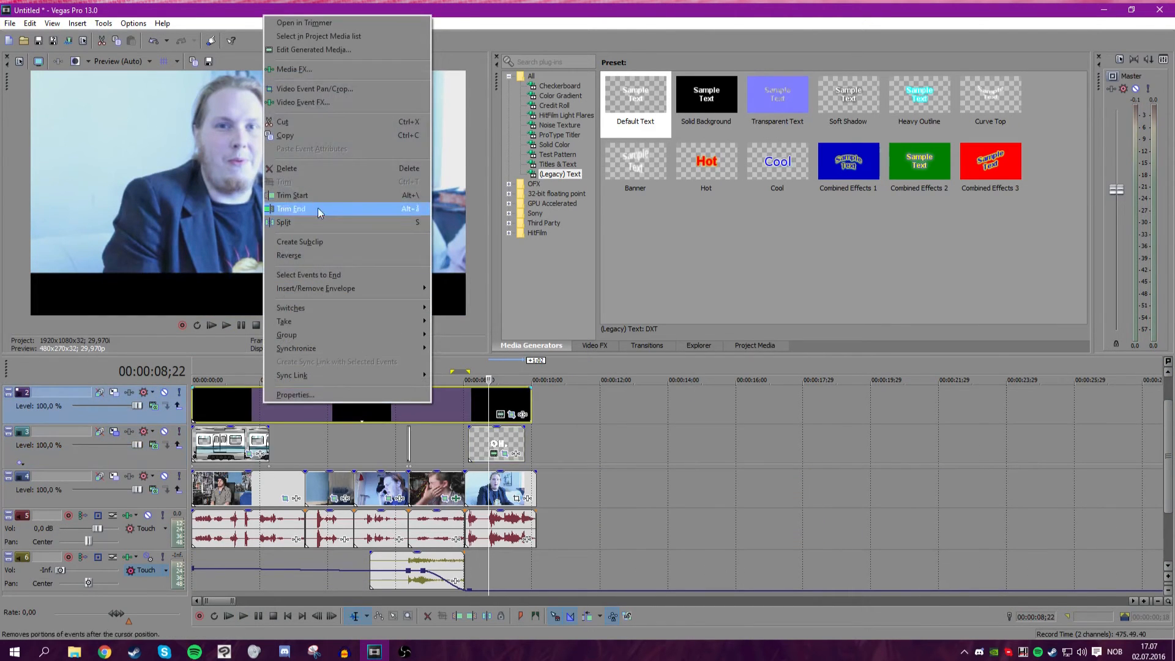
{"action": "left_click", "coordinate": [298, 168]}
{"action": "scroll", "coordinate": [426, 427], "scroll_direction": "up", "scroll_amount": 1}
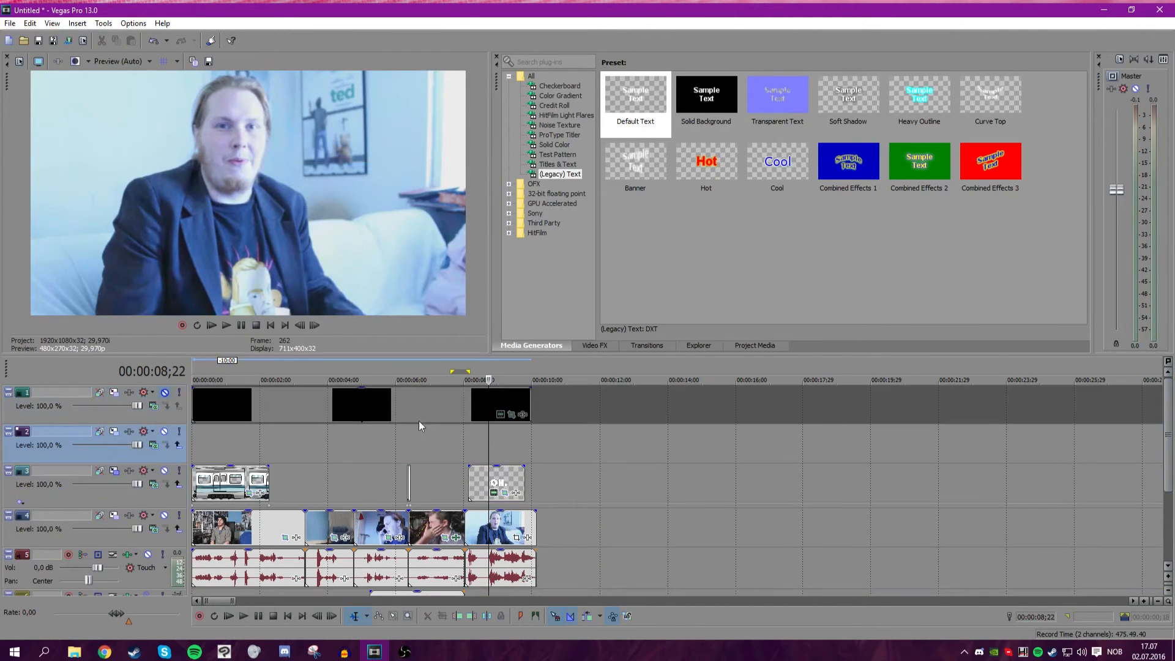
{"action": "right_click", "coordinate": [411, 404]}
{"action": "left_click", "coordinate": [465, 170]}
{"action": "scroll", "coordinate": [657, 410], "scroll_direction": "up", "scroll_amount": 6}
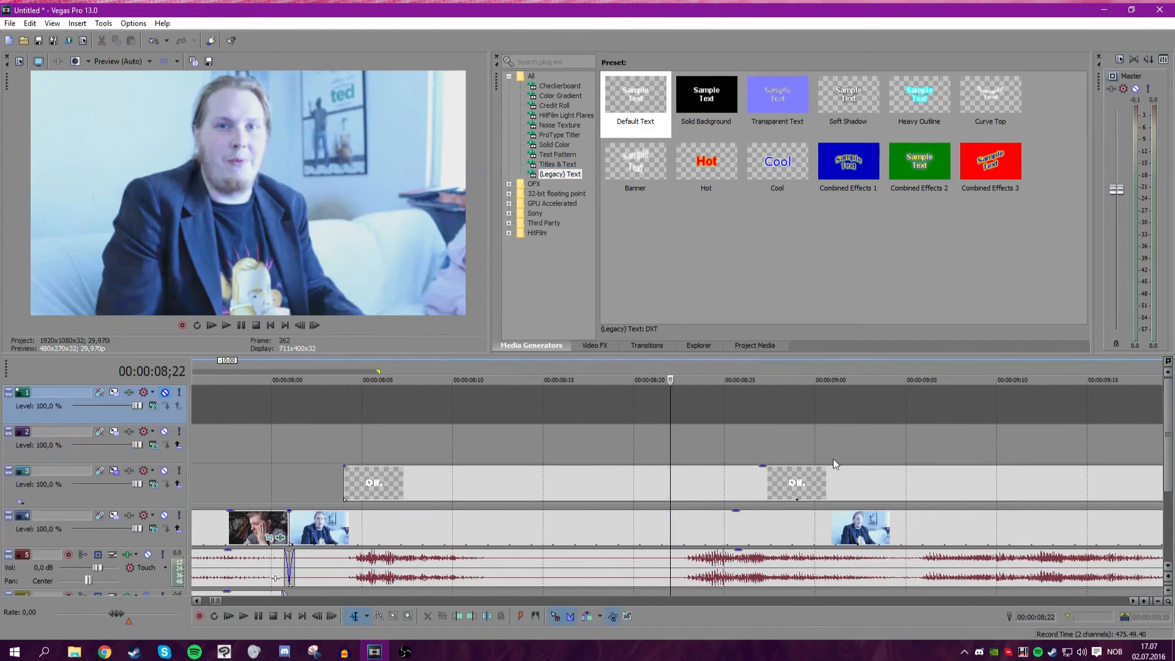
Insert a Default Text legacy text event on the empty track at the cursor.
{"action": "left_click", "coordinate": [628, 82]}
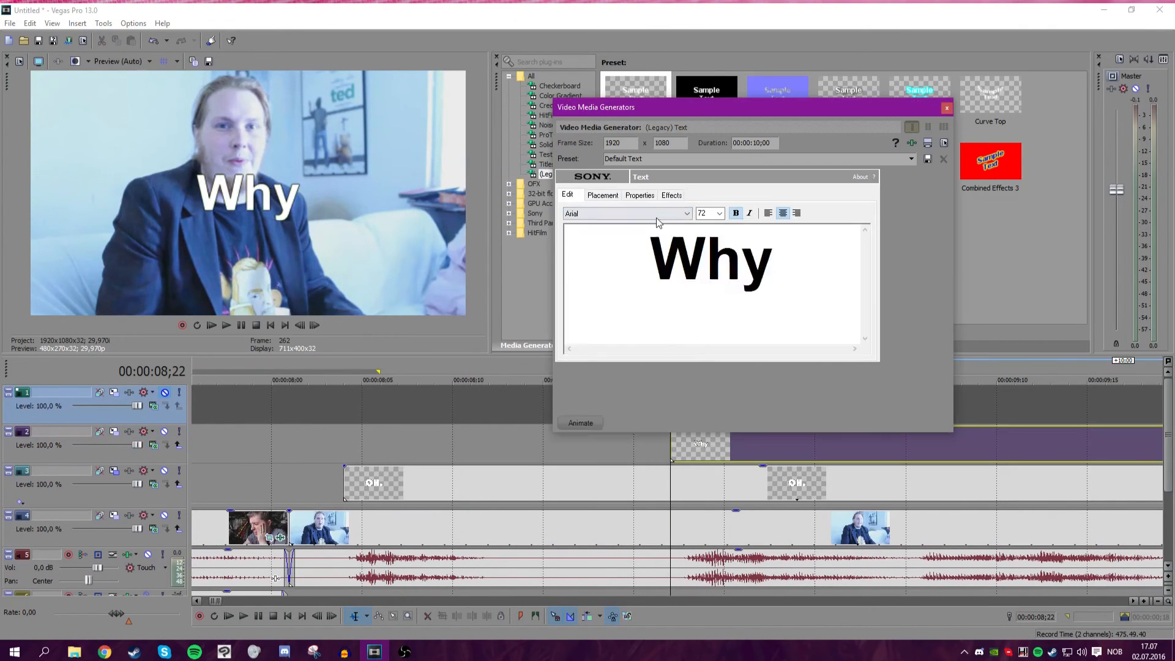
{"action": "key", "text": "ctrl+a"}
{"action": "left_click", "coordinate": [656, 216]}
{"action": "left_click", "coordinate": [649, 216]}
{"action": "left_click", "coordinate": [633, 214]}
{"action": "left_click", "coordinate": [594, 297]}
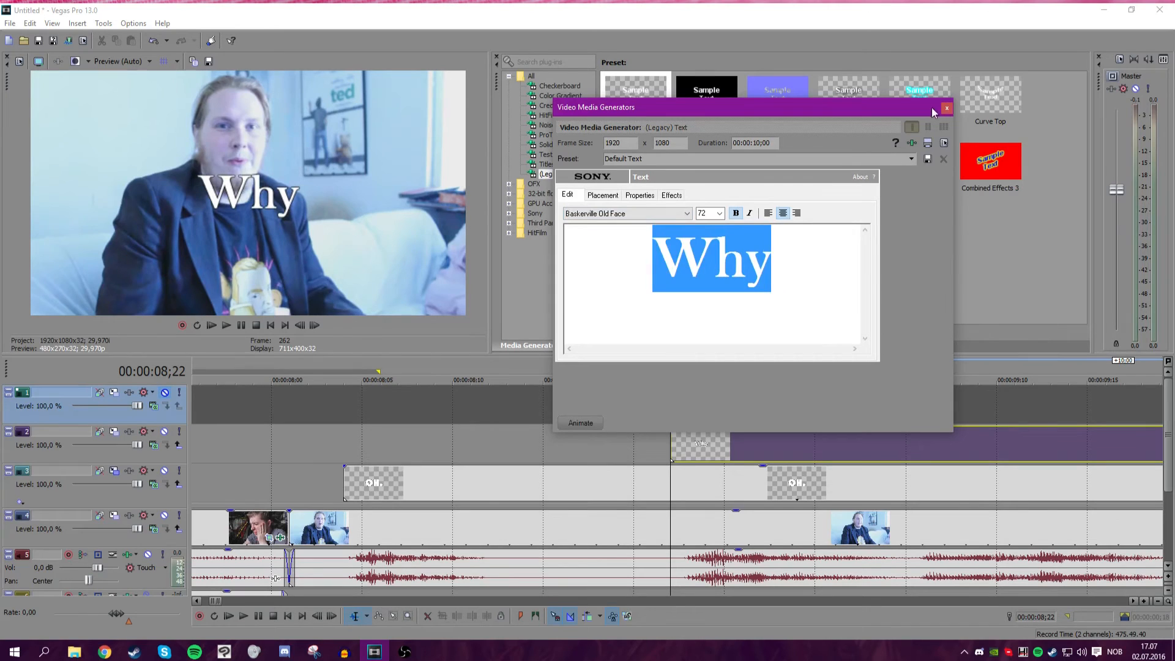
Change the text to "Why, hello there!" and close the text generator.
{"action": "left_click", "coordinate": [803, 258]}
{"action": "type", "text": ", hell"}
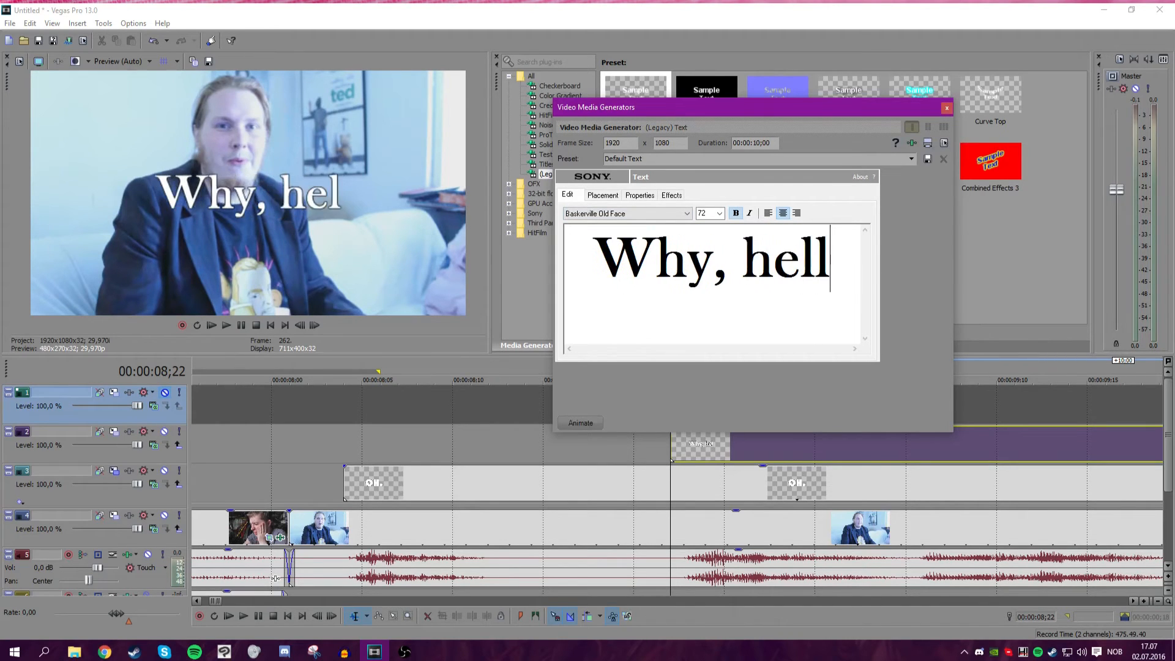
{"action": "type", "text": "o there!"}
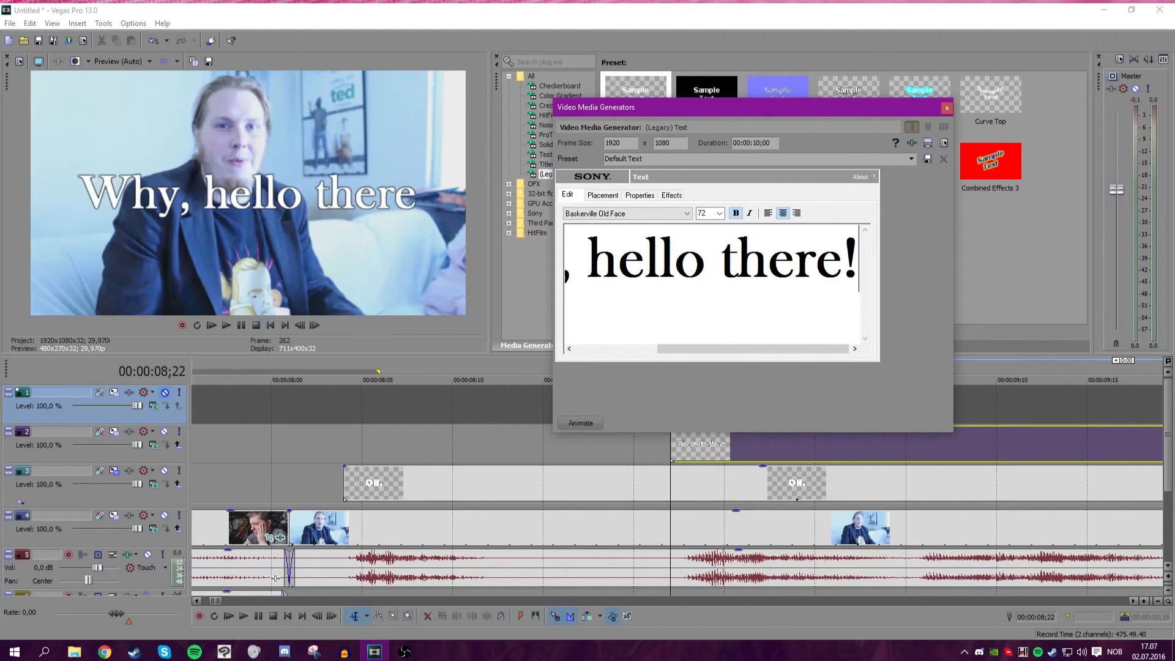
{"action": "left_click", "coordinate": [947, 108]}
Open Pan/Crop for the new text event and move the crop frame up so the text sits lower in the picture.
{"action": "scroll", "coordinate": [744, 440], "scroll_direction": "down", "scroll_amount": 10}
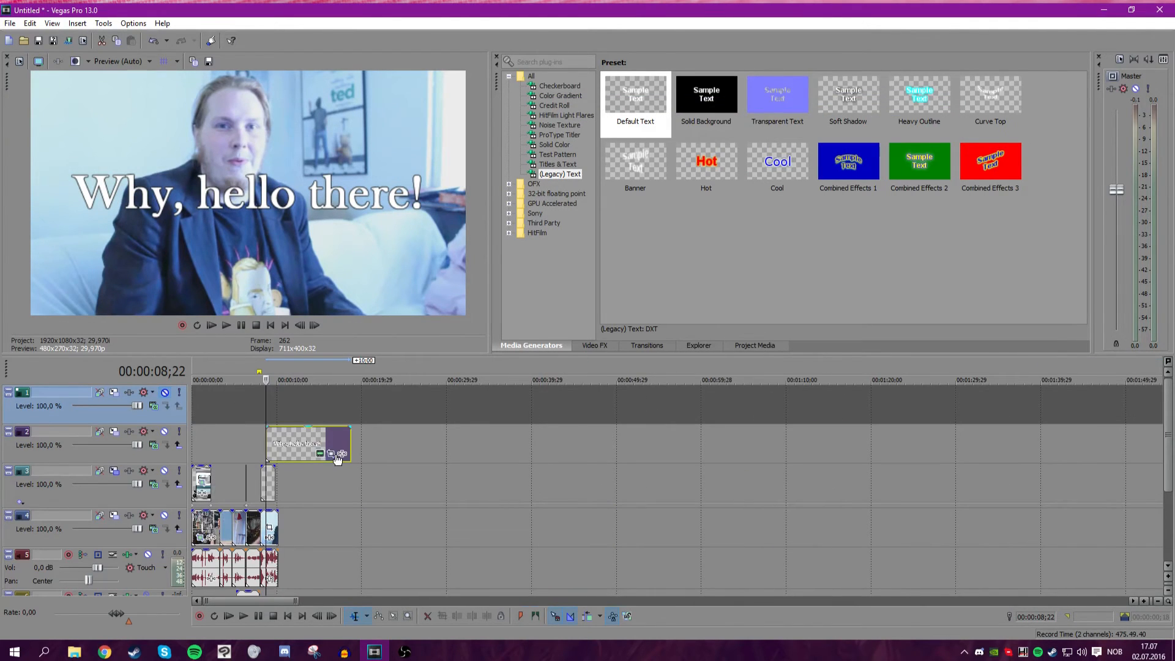
{"action": "left_click", "coordinate": [333, 454]}
{"action": "left_click_drag", "start_coordinate": [800, 287], "coordinate": [808, 228]}
{"action": "left_click_drag", "start_coordinate": [810, 224], "coordinate": [811, 219]}
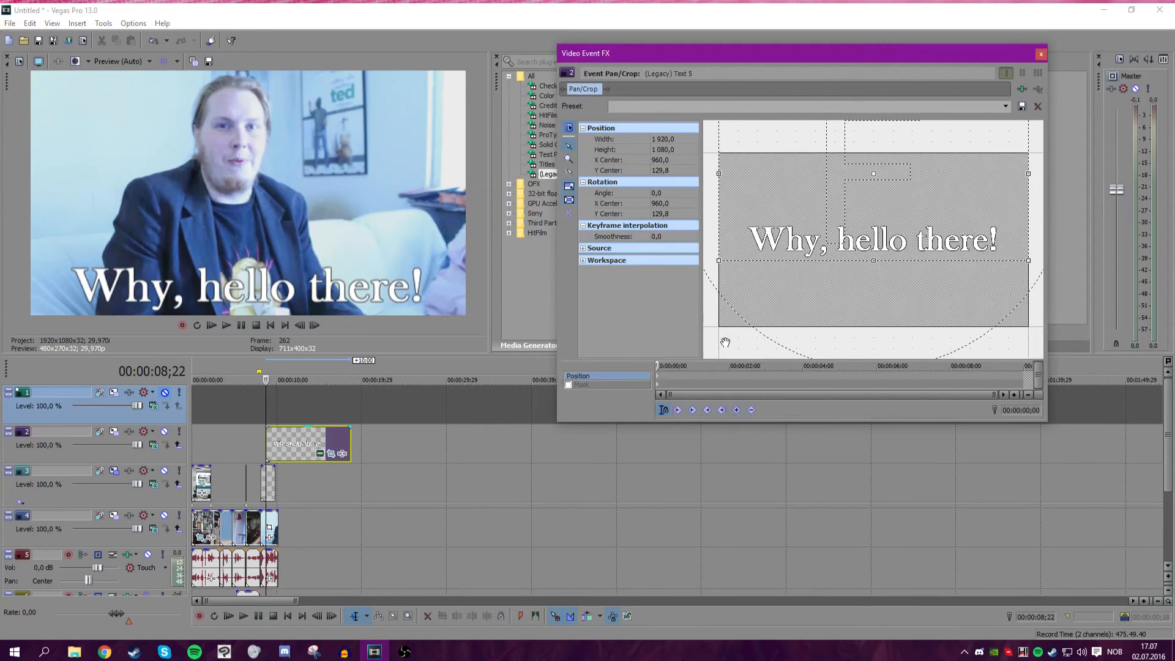
Adjust the text event's crop frame vertically, settling on a Y center of about -135 so the text sits low.
{"action": "left_click_drag", "start_coordinate": [783, 234], "coordinate": [794, 191]}
{"action": "scroll", "coordinate": [671, 385], "scroll_direction": "up", "scroll_amount": 2}
{"action": "mouse_move", "coordinate": [658, 366]}
{"action": "left_mouse_down"}
{"action": "mouse_move", "coordinate": [694, 369]}
{"action": "mouse_move", "coordinate": [684, 396]}
{"action": "mouse_move", "coordinate": [650, 364]}
{"action": "left_mouse_up"}
{"action": "scroll", "coordinate": [714, 371], "scroll_direction": "up", "scroll_amount": 5}
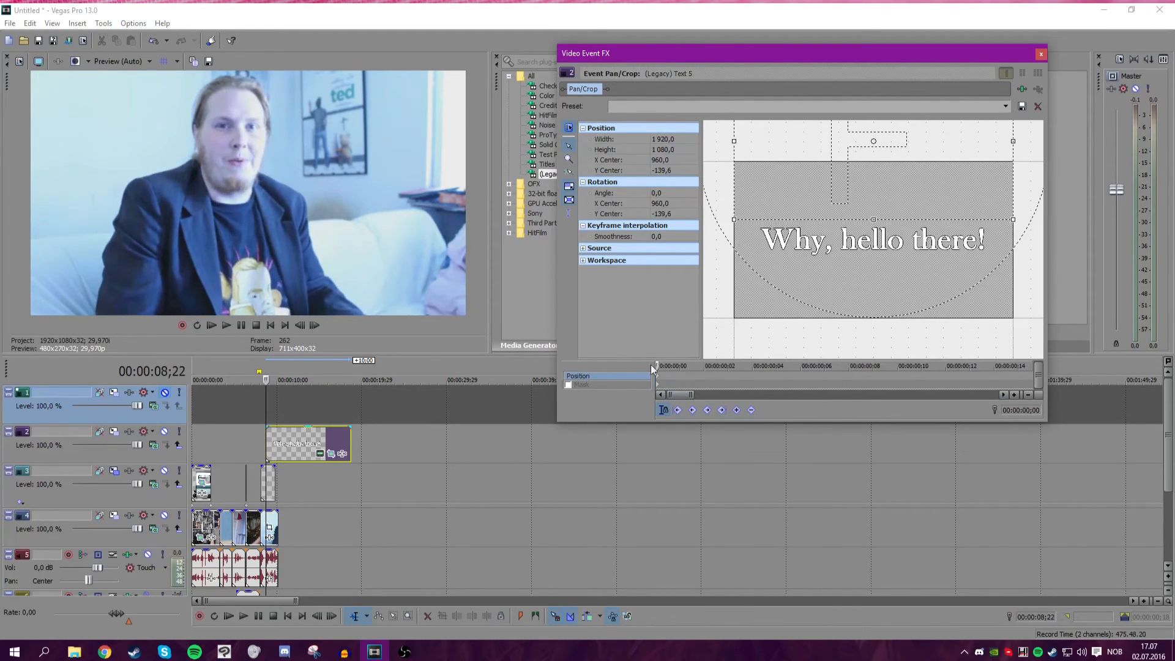
{"action": "left_click_drag", "start_coordinate": [808, 196], "coordinate": [814, 228]}
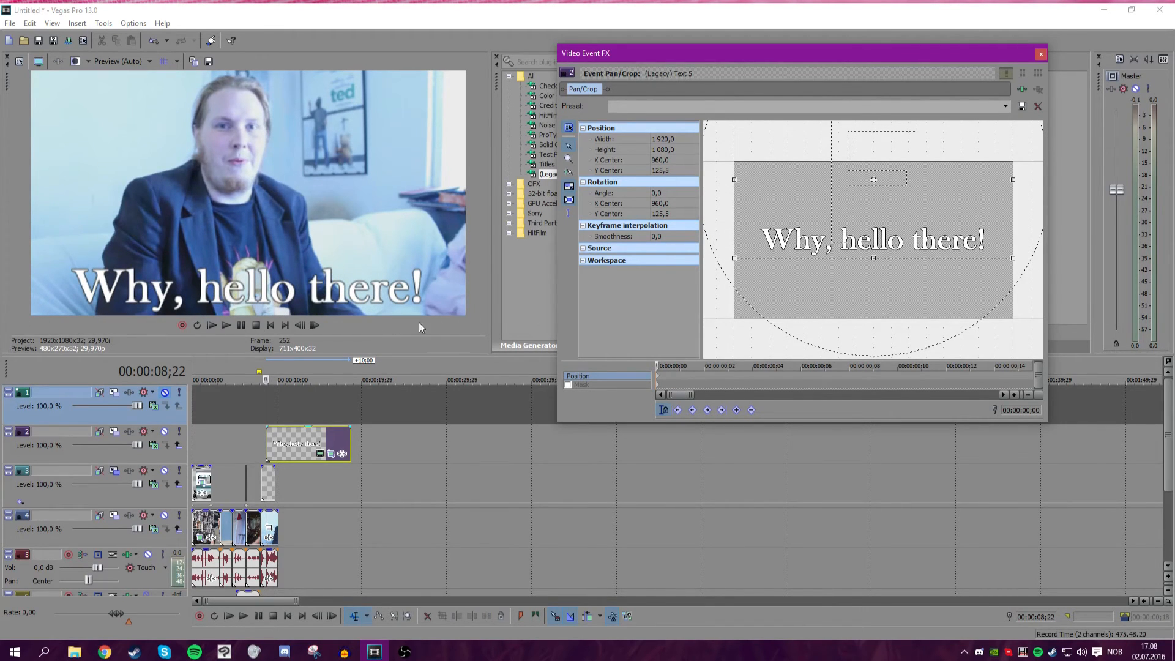
{"action": "left_click_drag", "start_coordinate": [922, 246], "coordinate": [891, 203]}
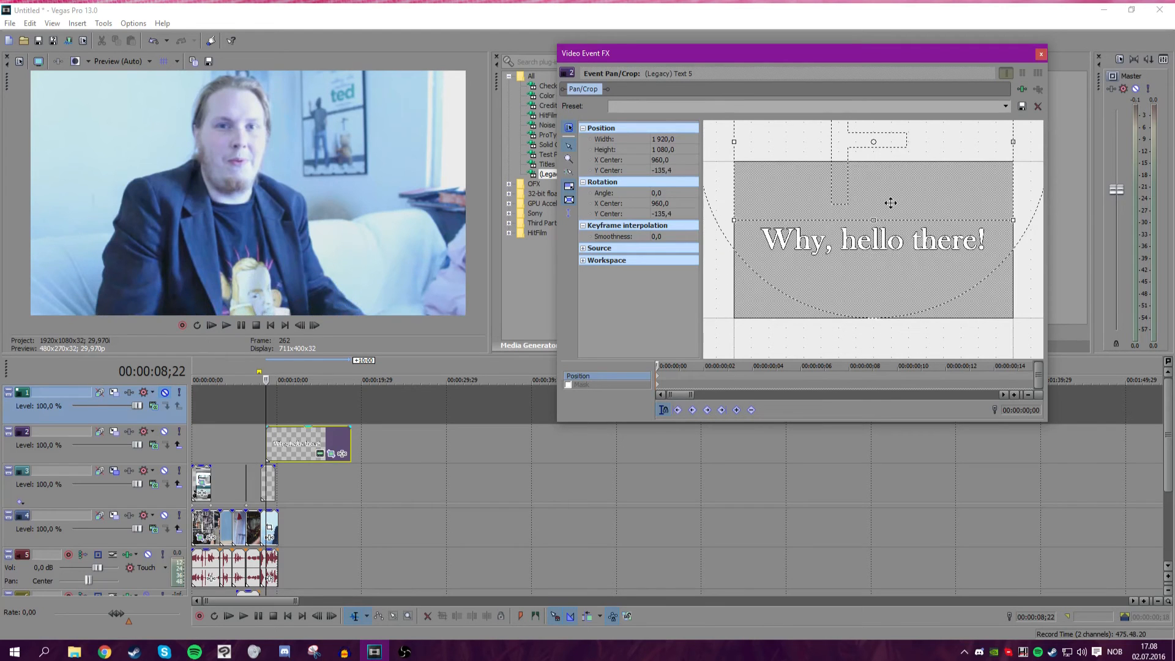
Try keyframing the crop frame a couple of frames in, preview it, and remove the added keyframes.
{"action": "left_click_drag", "start_coordinate": [680, 365], "coordinate": [703, 366]}
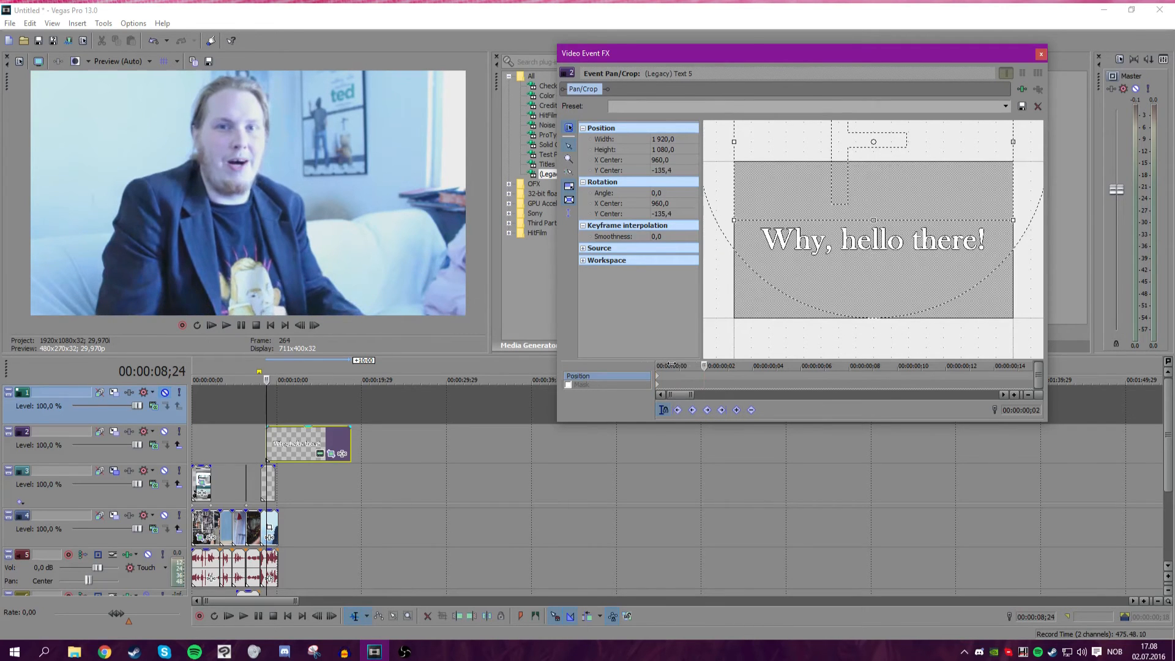
{"action": "left_click_drag", "start_coordinate": [831, 175], "coordinate": [832, 215]}
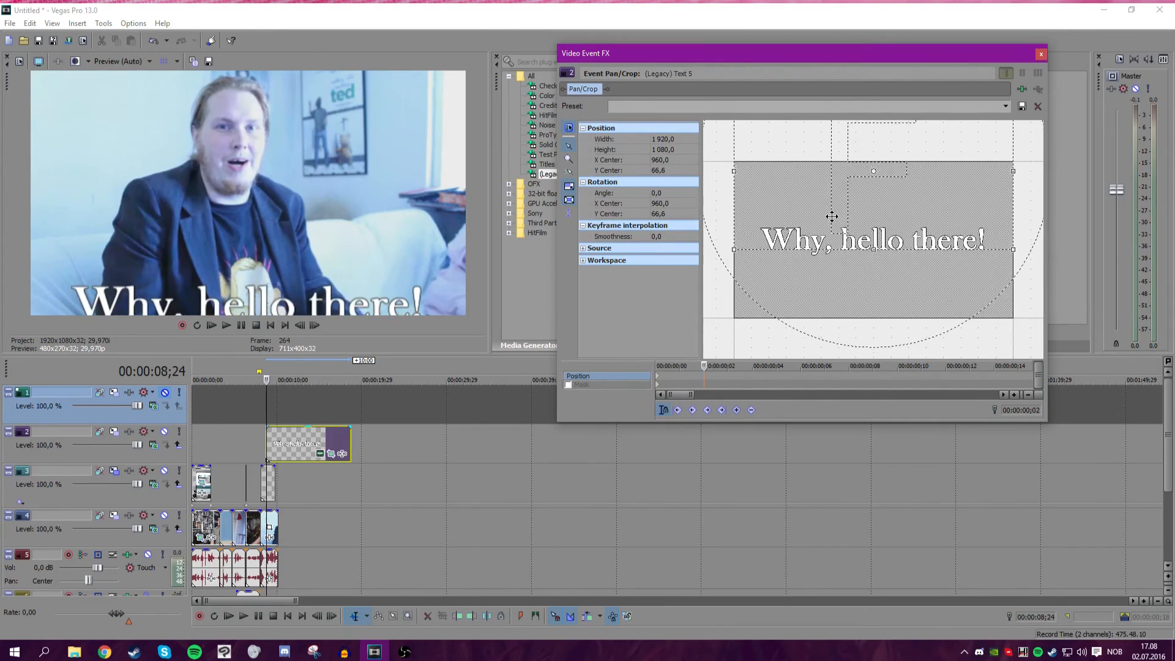
{"action": "left_click_drag", "start_coordinate": [713, 366], "coordinate": [723, 366]}
{"action": "left_click_drag", "start_coordinate": [803, 257], "coordinate": [818, 240]}
{"action": "left_click_drag", "start_coordinate": [720, 366], "coordinate": [658, 365]}
{"action": "left_click", "coordinate": [224, 325]}
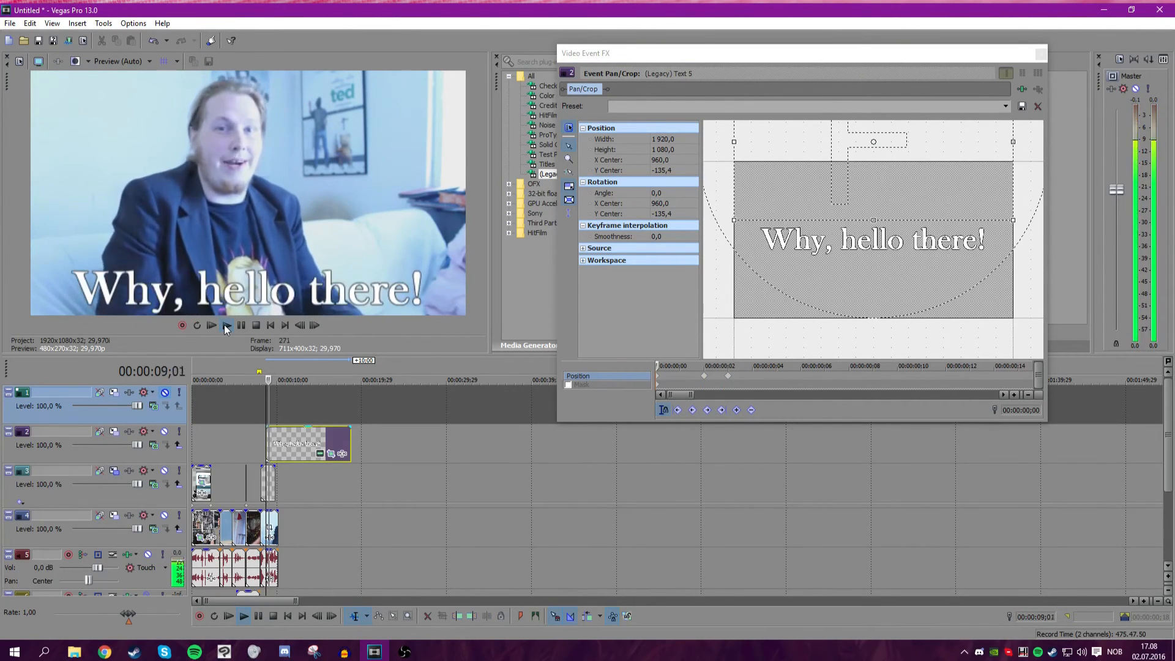
{"action": "left_click", "coordinate": [241, 326]}
{"action": "left_click_drag", "start_coordinate": [766, 383], "coordinate": [630, 366]}
{"action": "right_click", "coordinate": [705, 376]}
{"action": "left_click", "coordinate": [715, 384]}
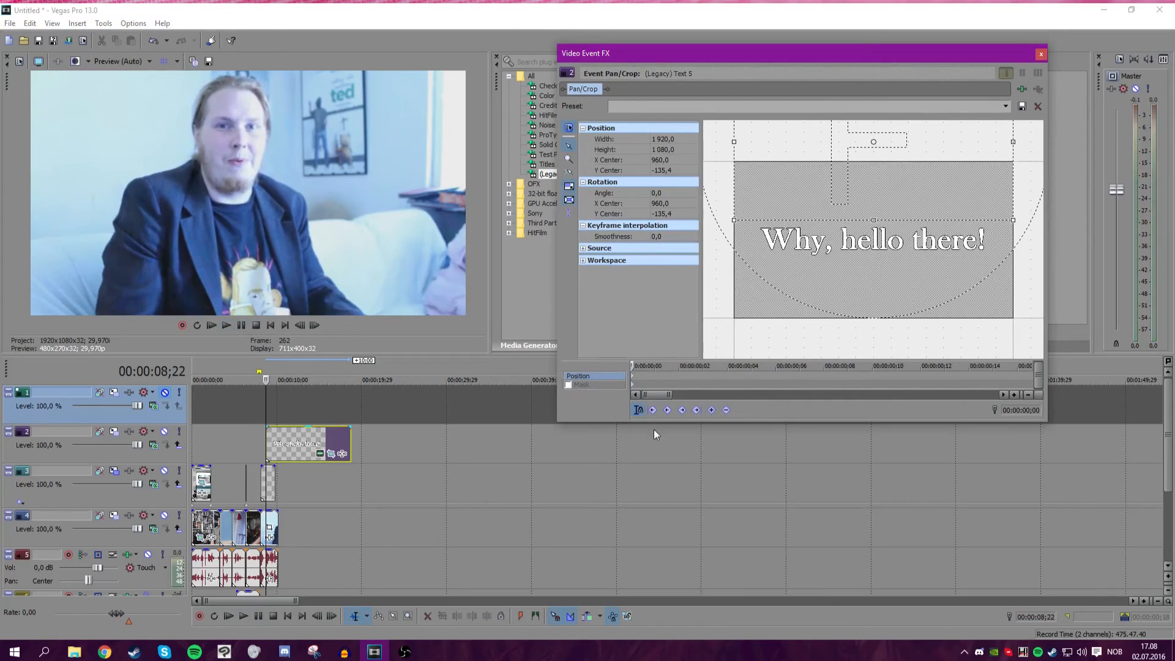
Insert another empty video track at the top of the track list.
{"action": "left_click", "coordinate": [391, 412]}
{"action": "right_click", "coordinate": [391, 412]}
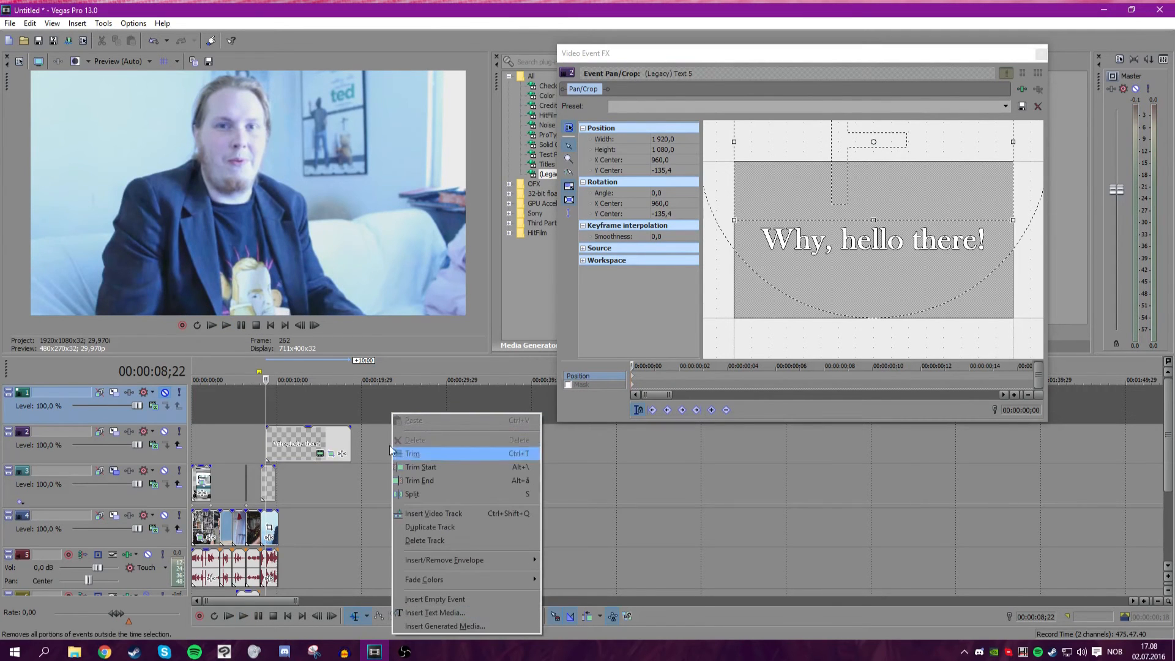
{"action": "left_click", "coordinate": [167, 394]}
{"action": "right_click", "coordinate": [350, 409]}
{"action": "left_click", "coordinate": [395, 510]}
{"action": "scroll", "coordinate": [450, 479], "scroll_direction": "up", "scroll_amount": 5}
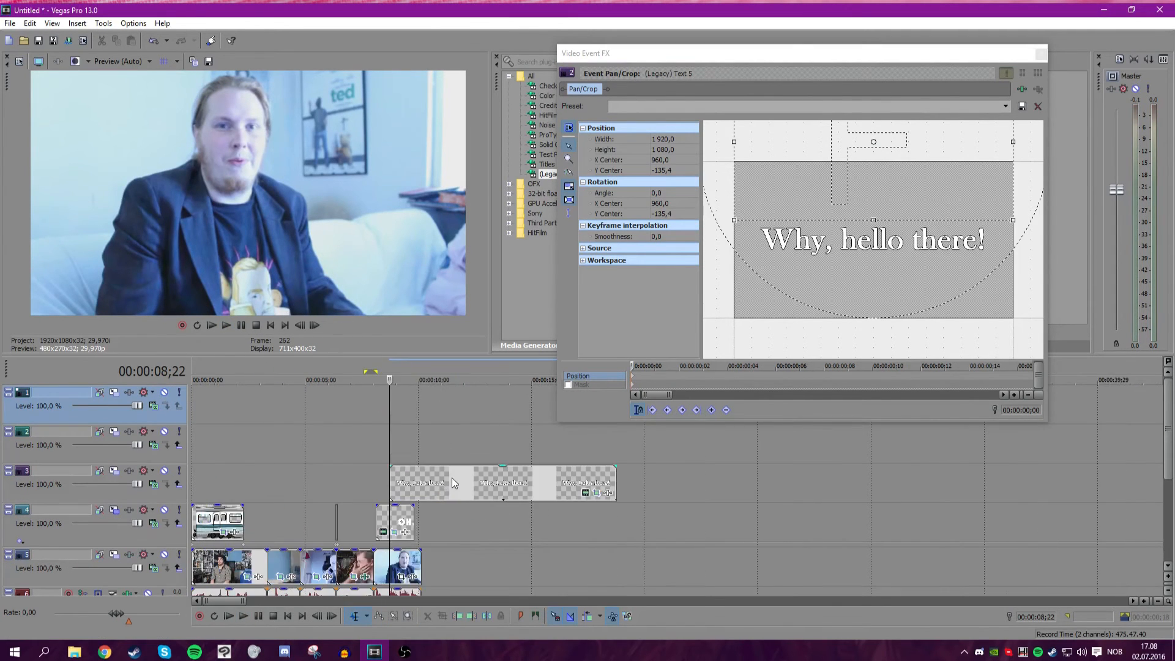
Play back the title section on the timeline to review the text timing.
{"action": "scroll", "coordinate": [642, 474], "scroll_direction": "up", "scroll_amount": 2}
{"action": "scroll", "coordinate": [648, 478], "scroll_direction": "down", "scroll_amount": 2}
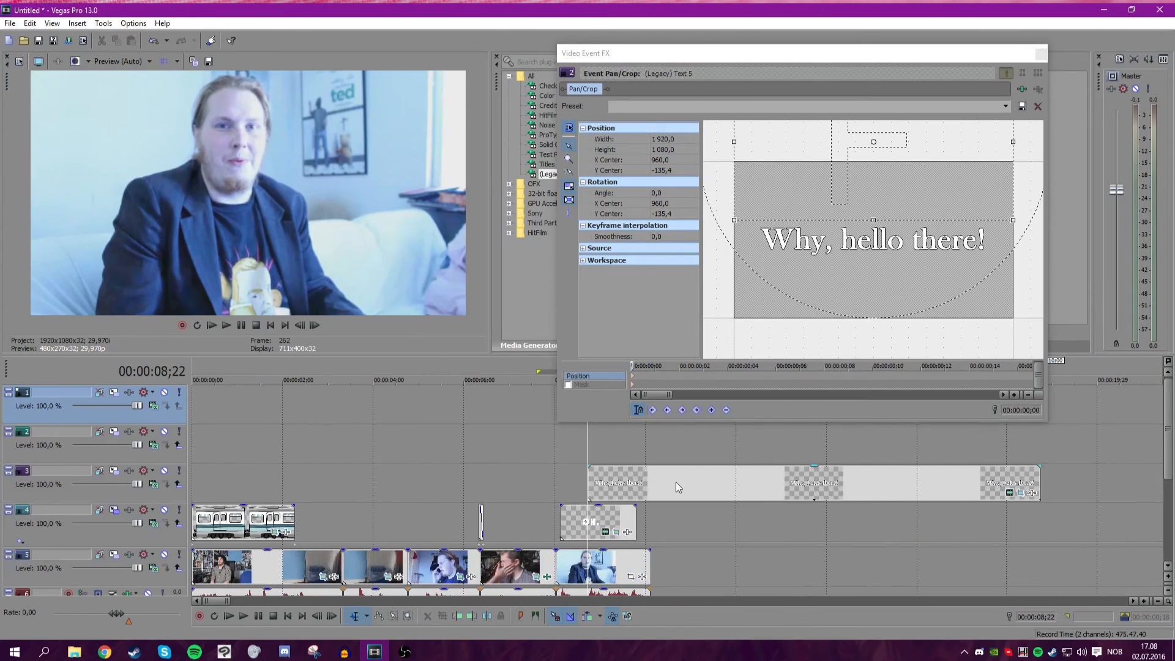
{"action": "scroll", "coordinate": [372, 447], "scroll_direction": "down", "scroll_amount": 1}
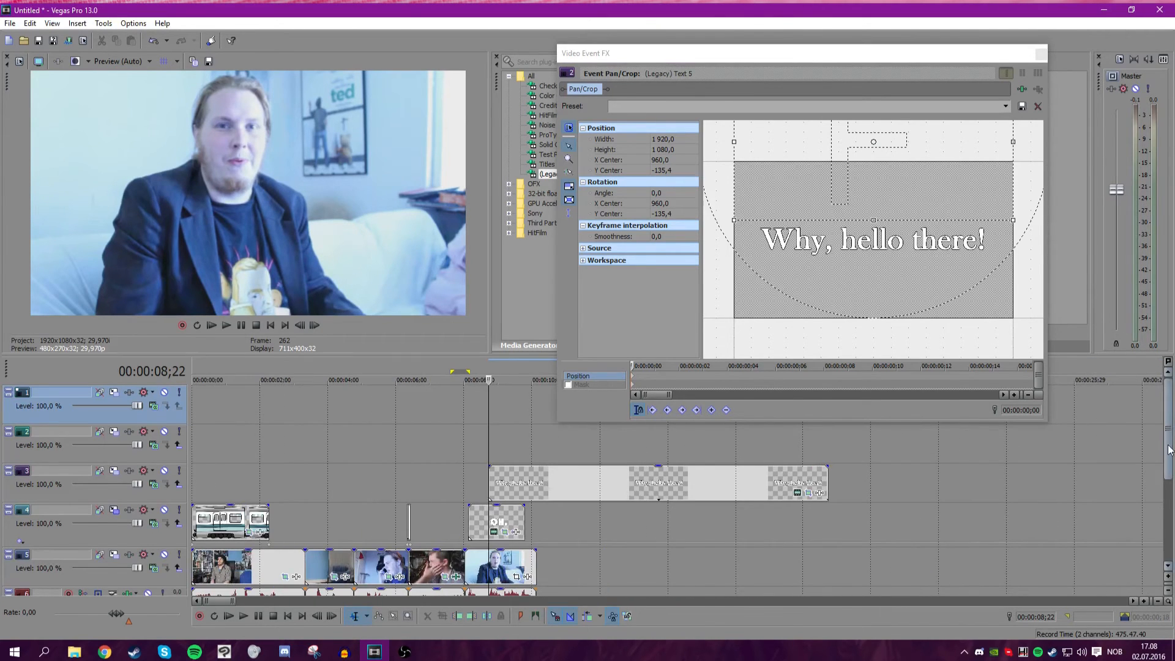
{"action": "left_click_drag", "start_coordinate": [1168, 455], "coordinate": [1168, 477]}
{"action": "scroll", "coordinate": [835, 483], "scroll_direction": "up", "scroll_amount": 2}
{"action": "scroll", "coordinate": [836, 482], "scroll_direction": "up", "scroll_amount": 1}
{"action": "key", "text": "space"}
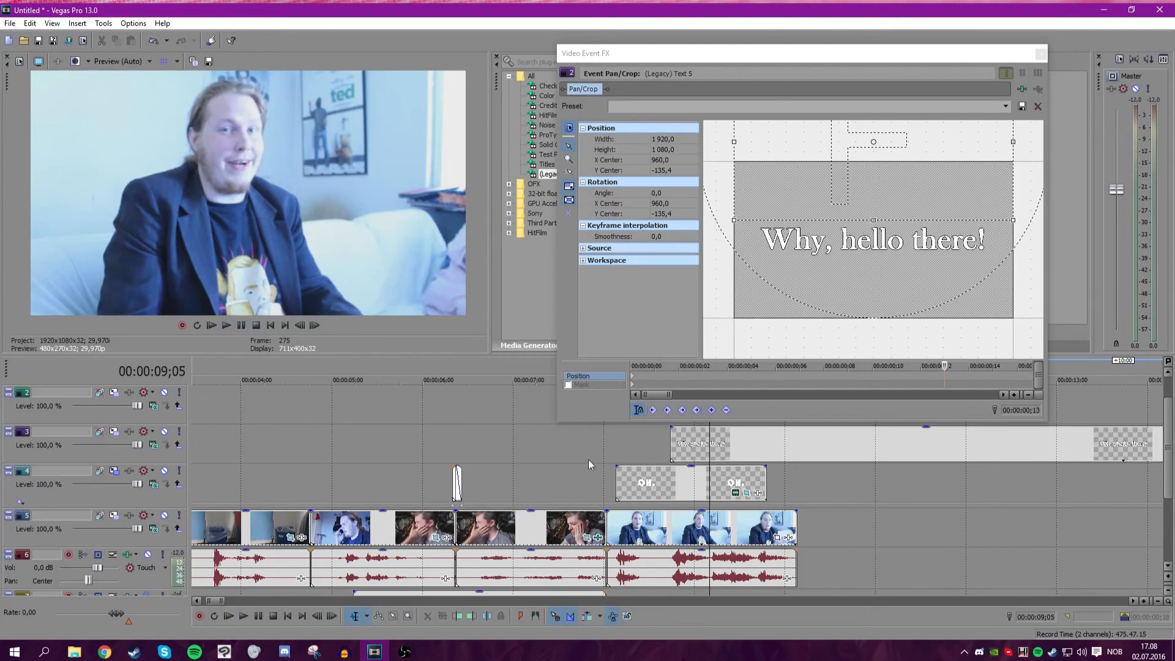
{"action": "left_click", "coordinate": [300, 326]}
{"action": "left_click", "coordinate": [227, 325]}
{"action": "left_click", "coordinate": [255, 325]}
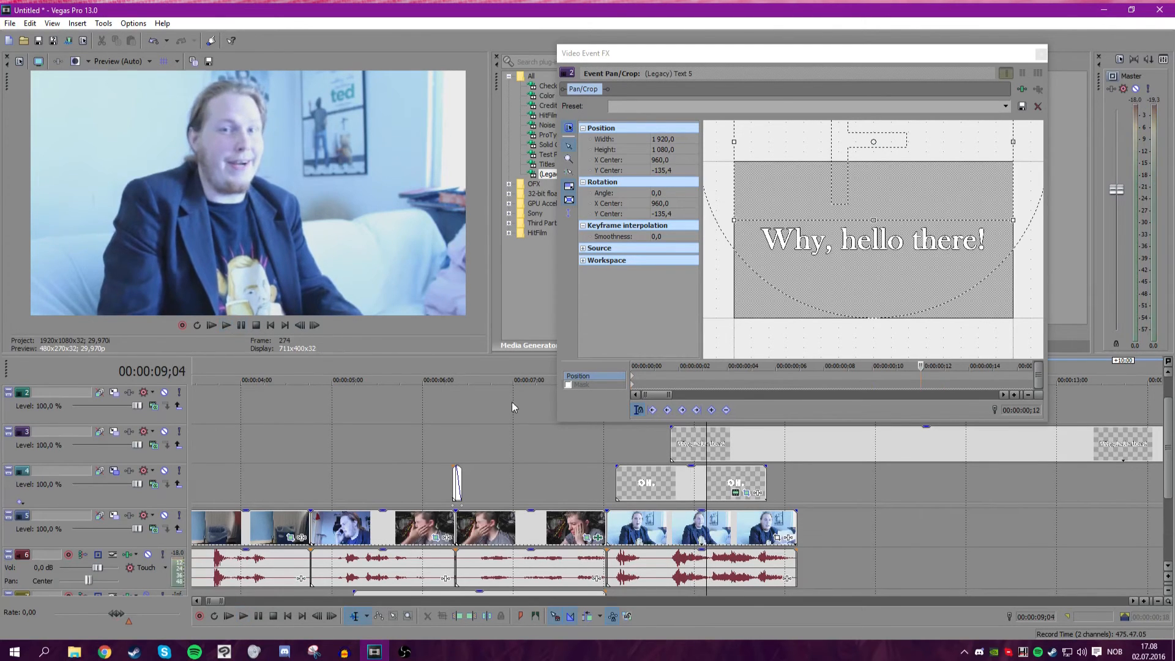
Paste a new copy of the text event onto the track above, starting a few frames later.
{"action": "scroll", "coordinate": [1168, 503], "scroll_direction": "up", "scroll_amount": 1}
{"action": "left_click", "coordinate": [758, 484]}
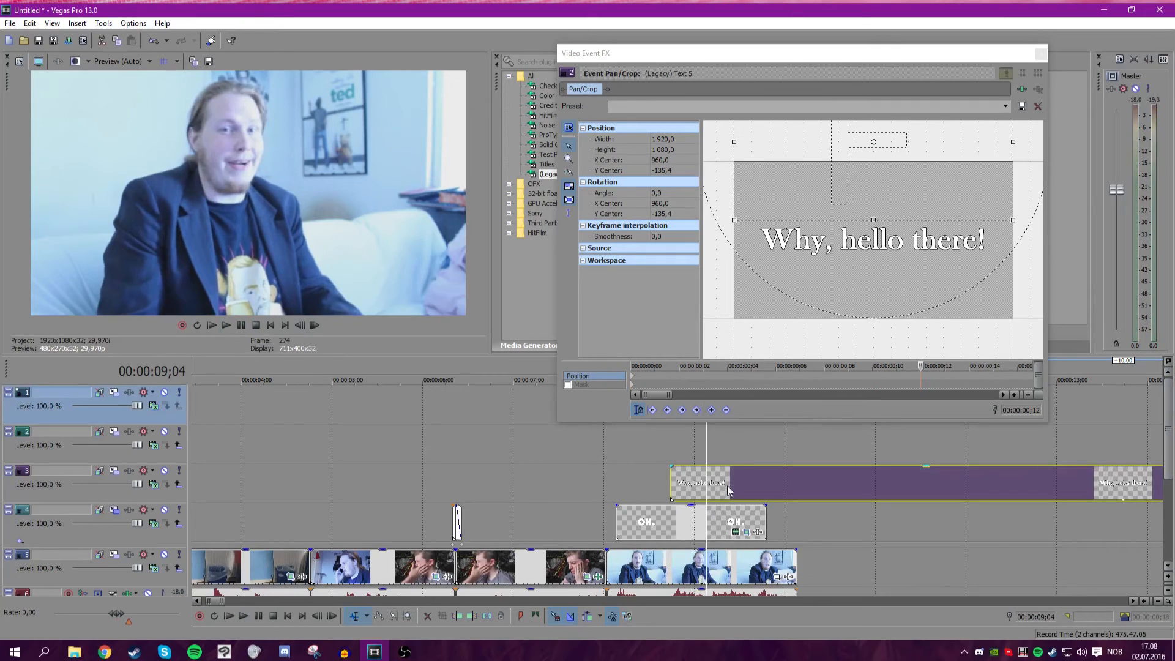
{"action": "key", "text": "ctrl+v"}
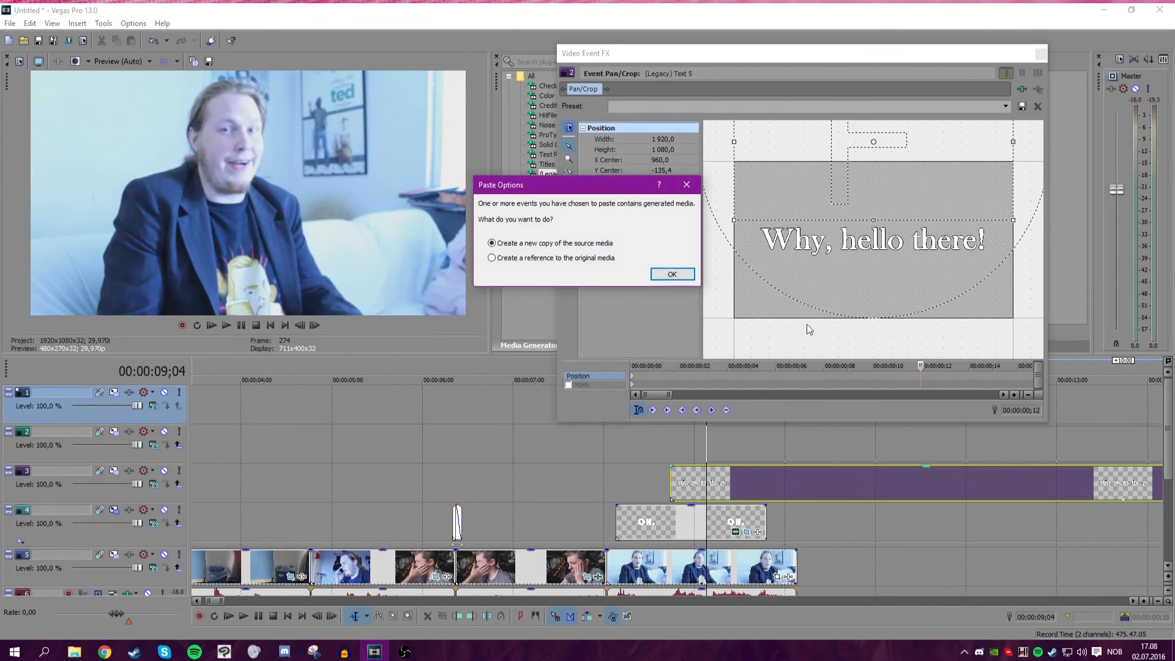
{"action": "left_click", "coordinate": [680, 275]}
{"action": "left_click", "coordinate": [226, 325]}
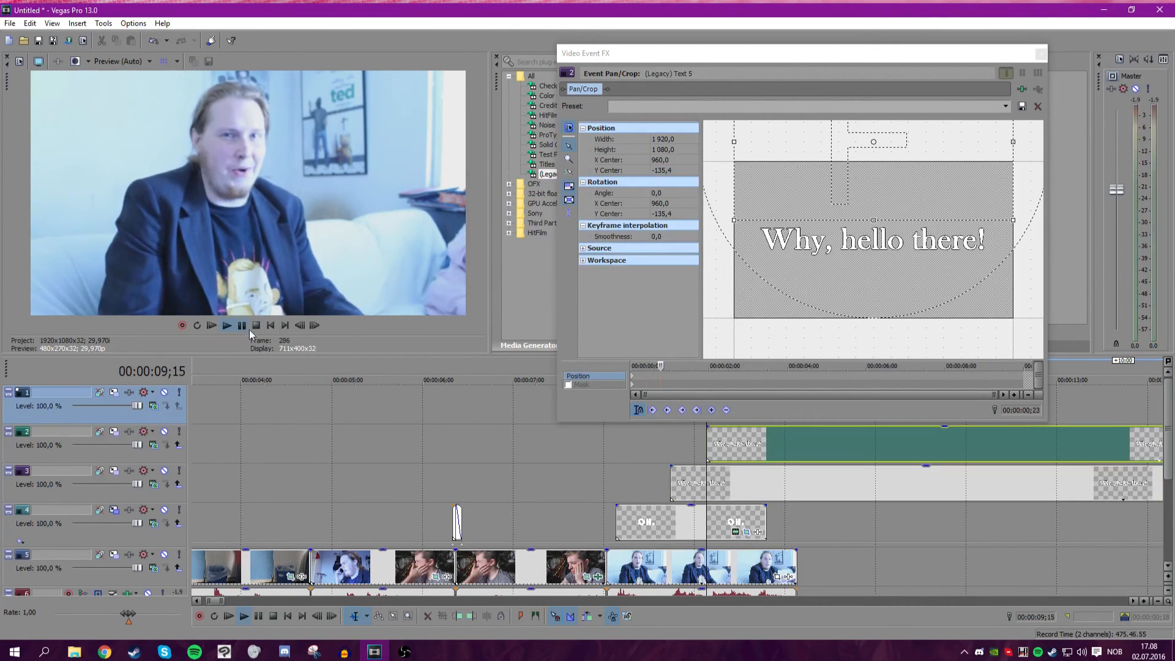
Paste another new copy of the text event onto the top track, slightly later again, and close Pan/Crop.
{"action": "scroll", "coordinate": [617, 564], "scroll_direction": "up", "scroll_amount": 3}
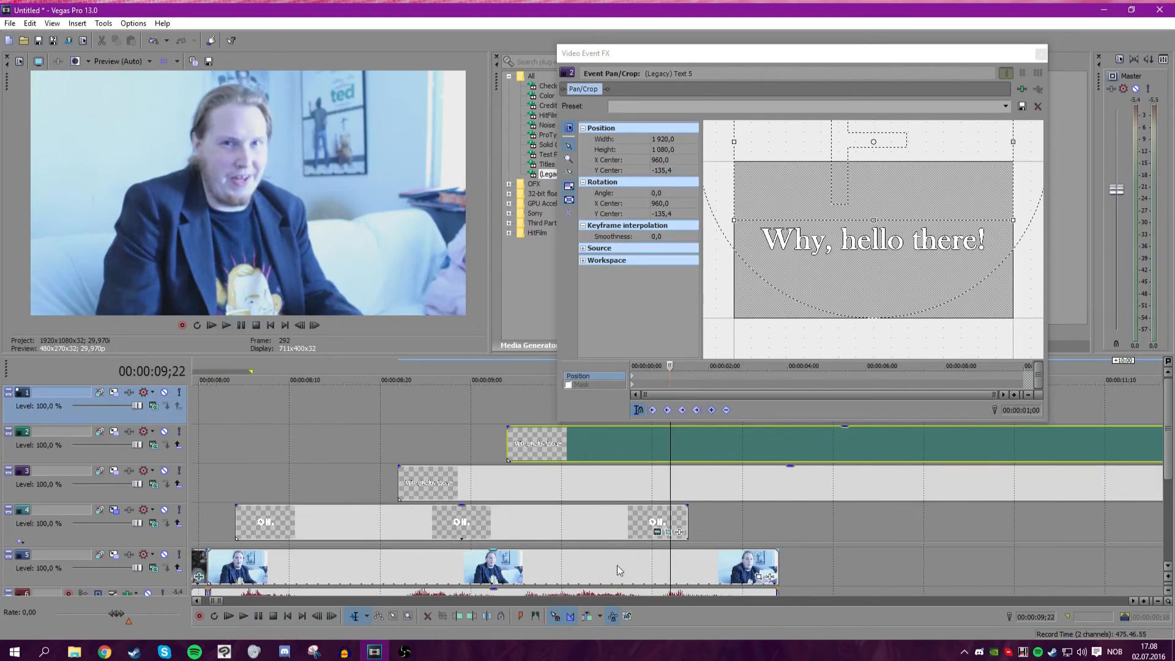
{"action": "left_click_drag", "start_coordinate": [671, 565], "coordinate": [651, 564]}
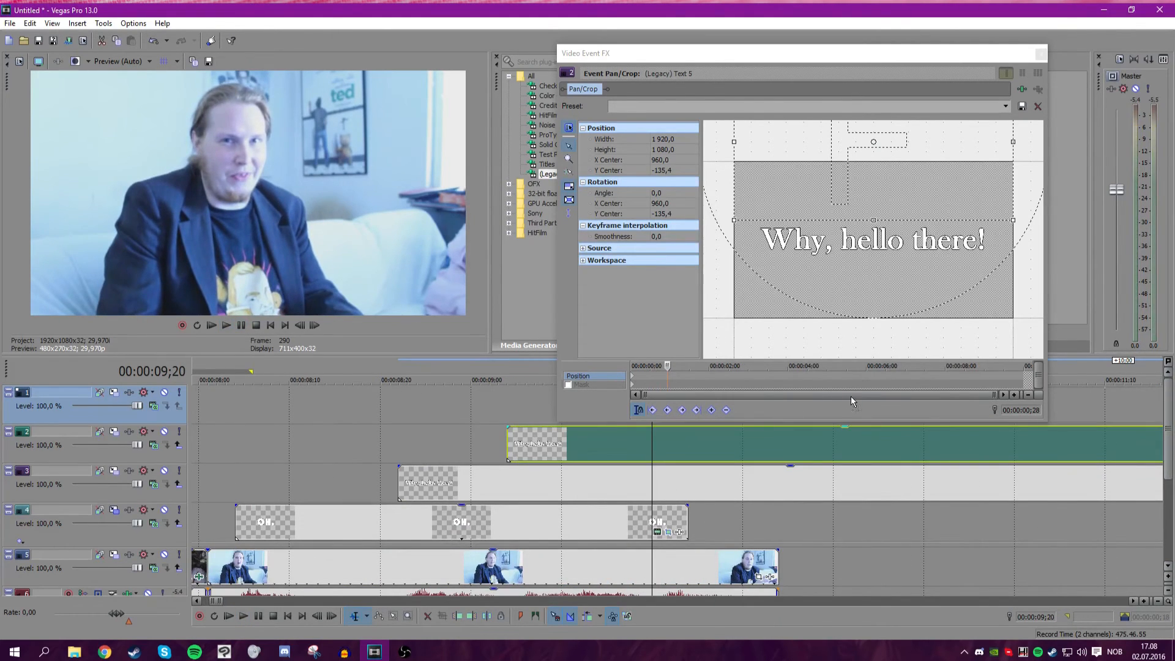
{"action": "key", "text": "ctrl+v"}
{"action": "left_click", "coordinate": [667, 269]}
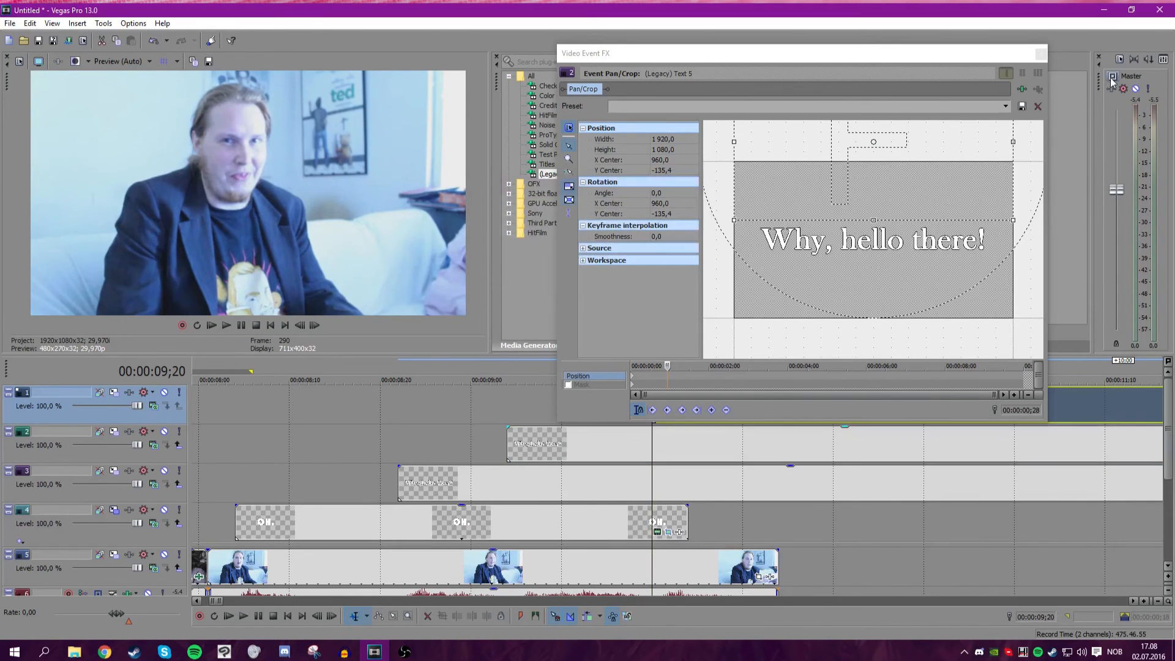
{"action": "left_click", "coordinate": [1040, 54]}
Play back the three staggered text copies on the timeline.
{"action": "scroll", "coordinate": [754, 399], "scroll_direction": "down", "scroll_amount": 4}
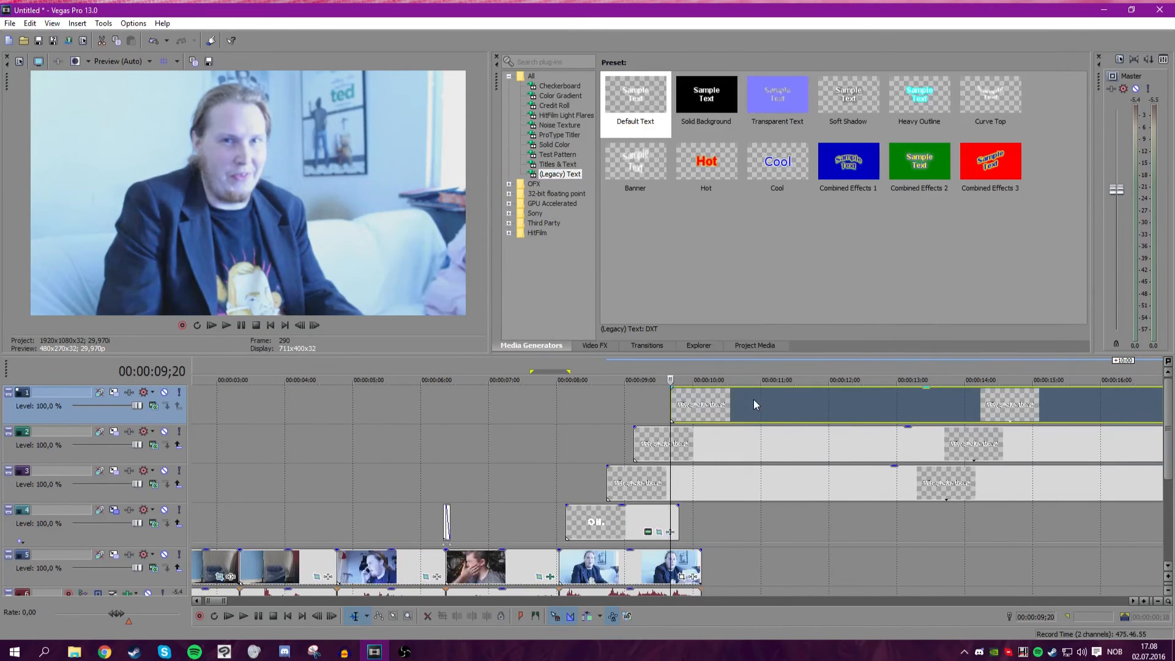
{"action": "scroll", "coordinate": [677, 439], "scroll_direction": "down", "scroll_amount": 5}
{"action": "scroll", "coordinate": [734, 490], "scroll_direction": "up", "scroll_amount": 4}
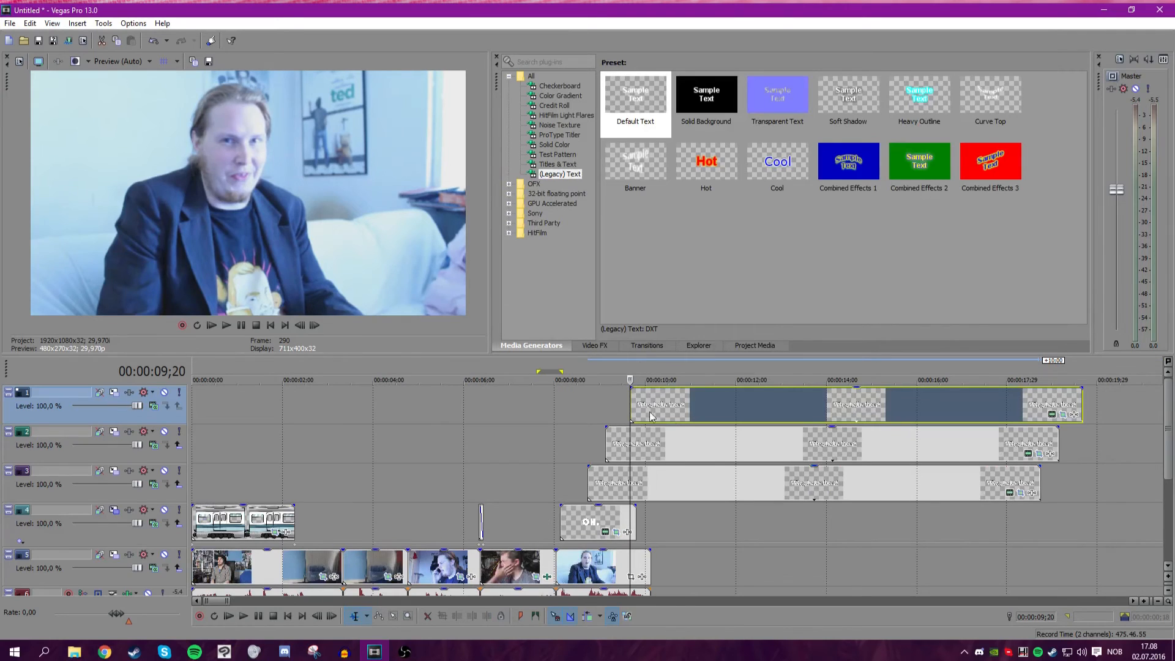
{"action": "scroll", "coordinate": [612, 468], "scroll_direction": "up", "scroll_amount": 2}
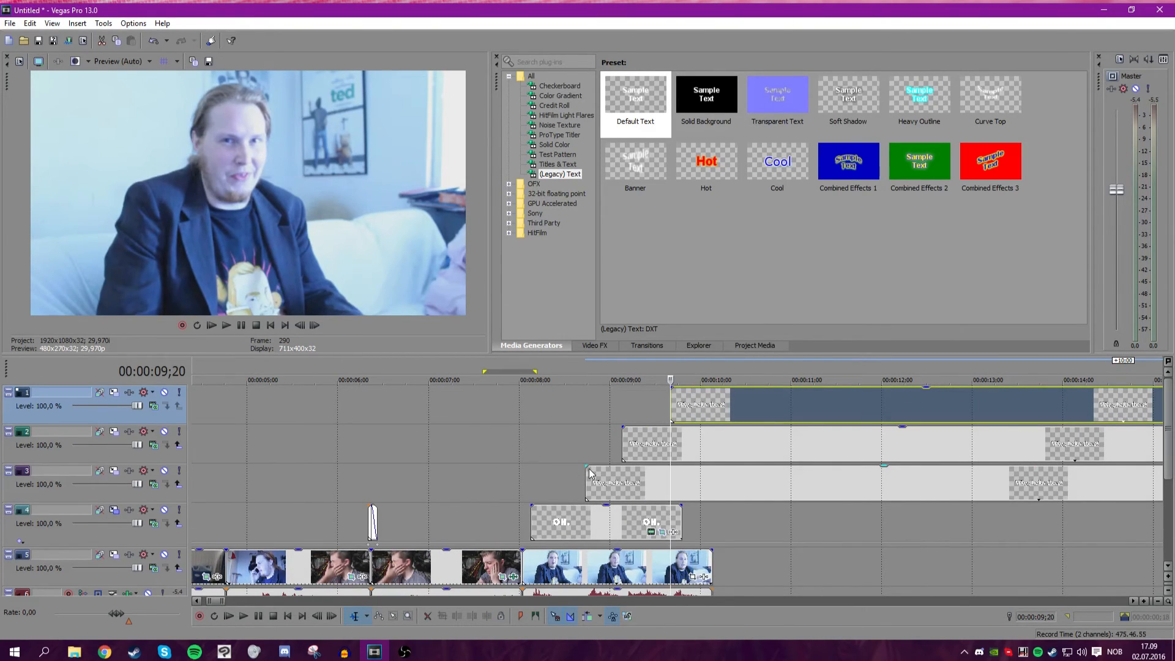
{"action": "left_click", "coordinate": [523, 463]}
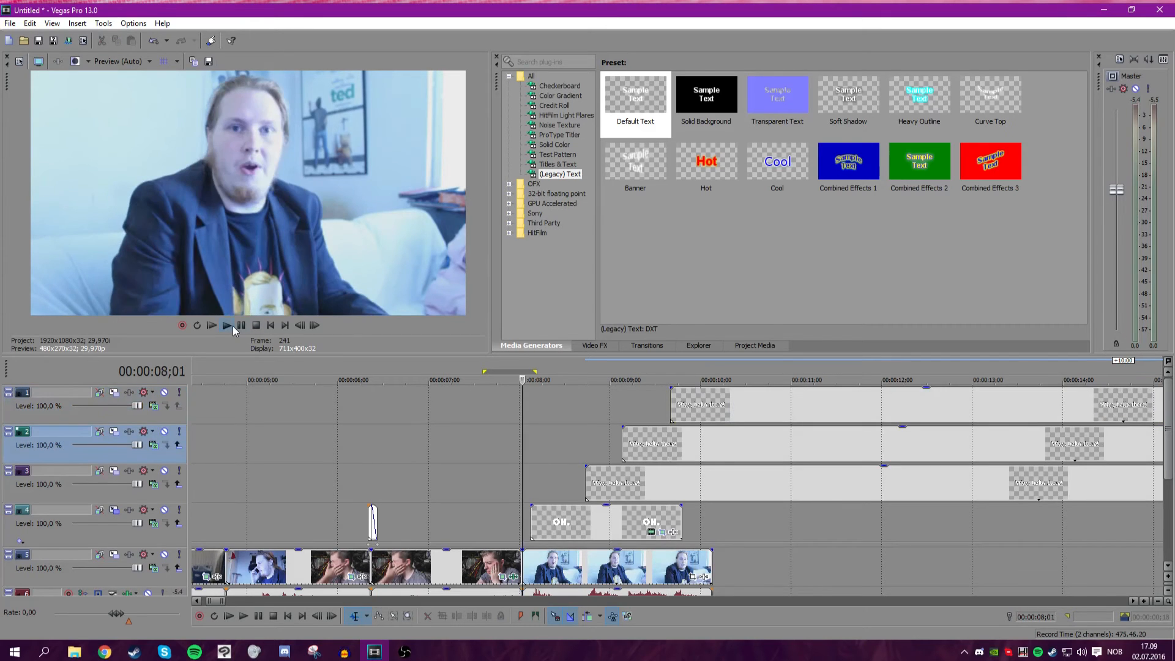
{"action": "left_click", "coordinate": [228, 326]}
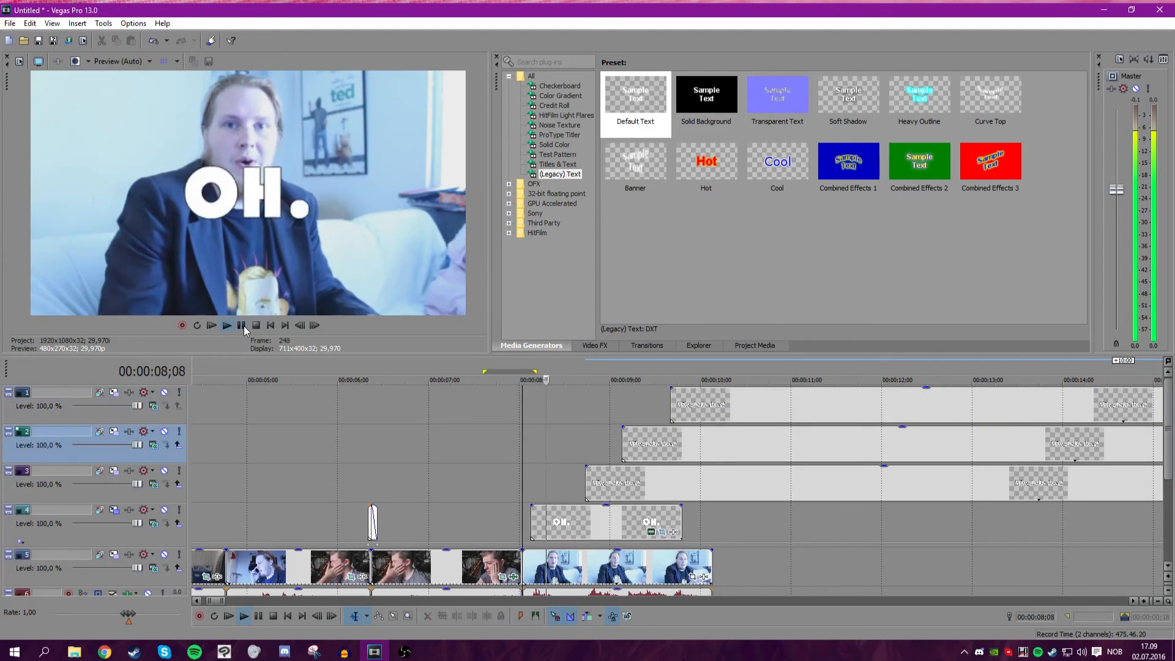
Open Pan/Crop for the lowest text copy, enable the mask, and draw a rectangle mask around "Why,".
{"action": "left_click", "coordinate": [586, 482]}
{"action": "scroll", "coordinate": [637, 495], "scroll_direction": "down", "scroll_amount": 6}
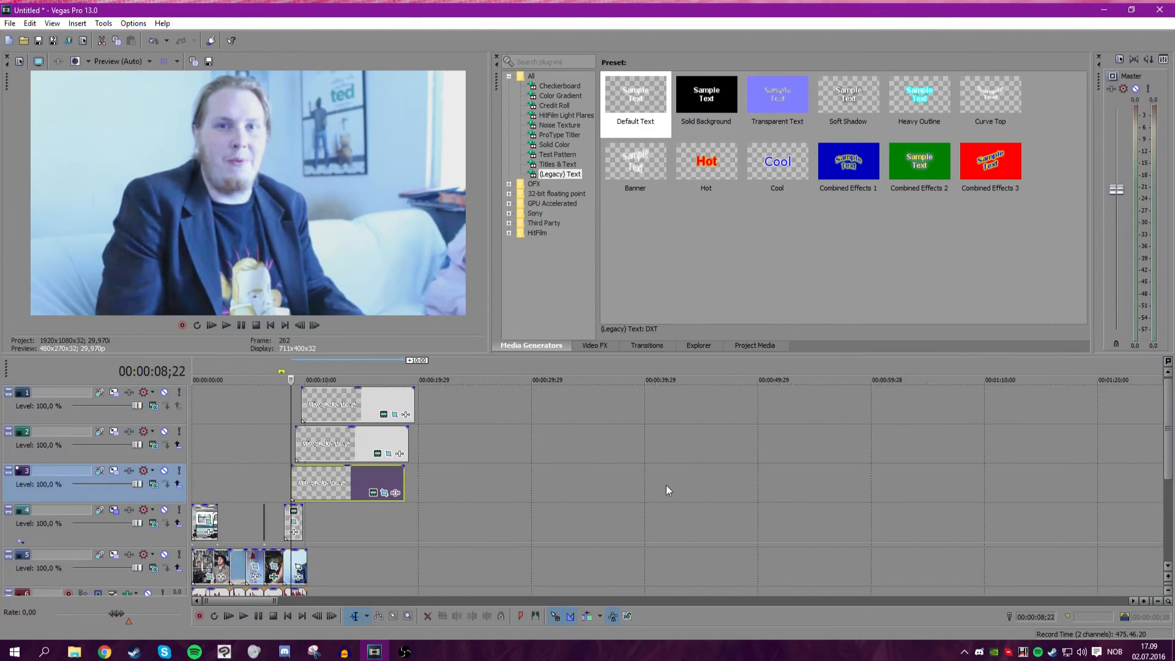
{"action": "left_click", "coordinate": [384, 493]}
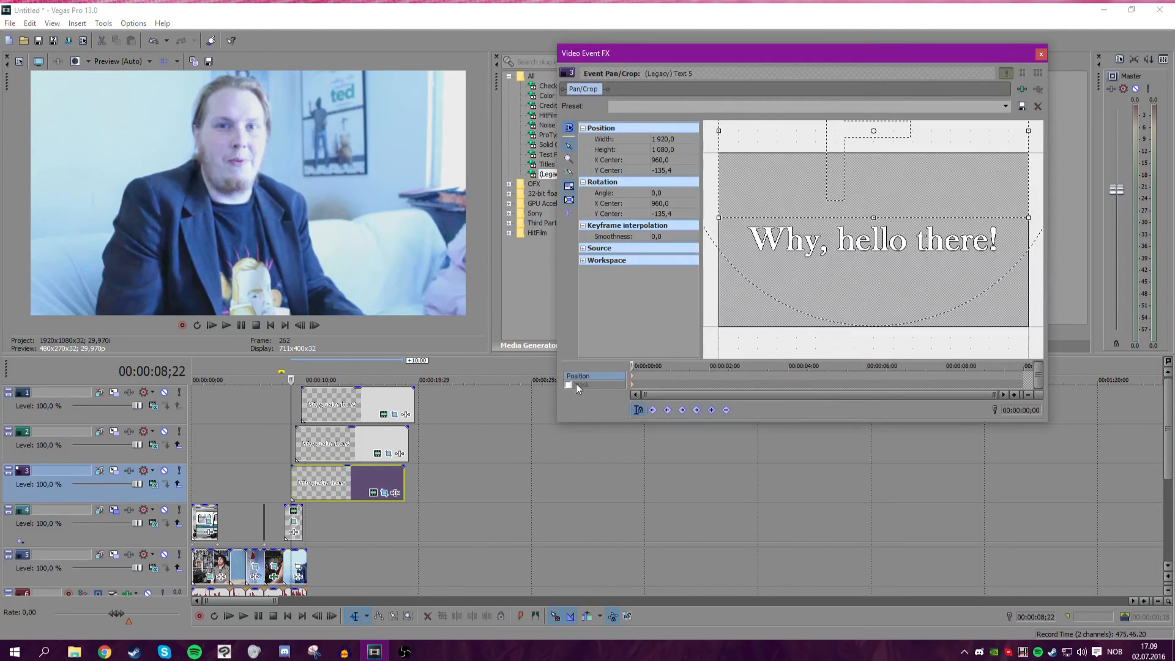
{"action": "left_click", "coordinate": [569, 384]}
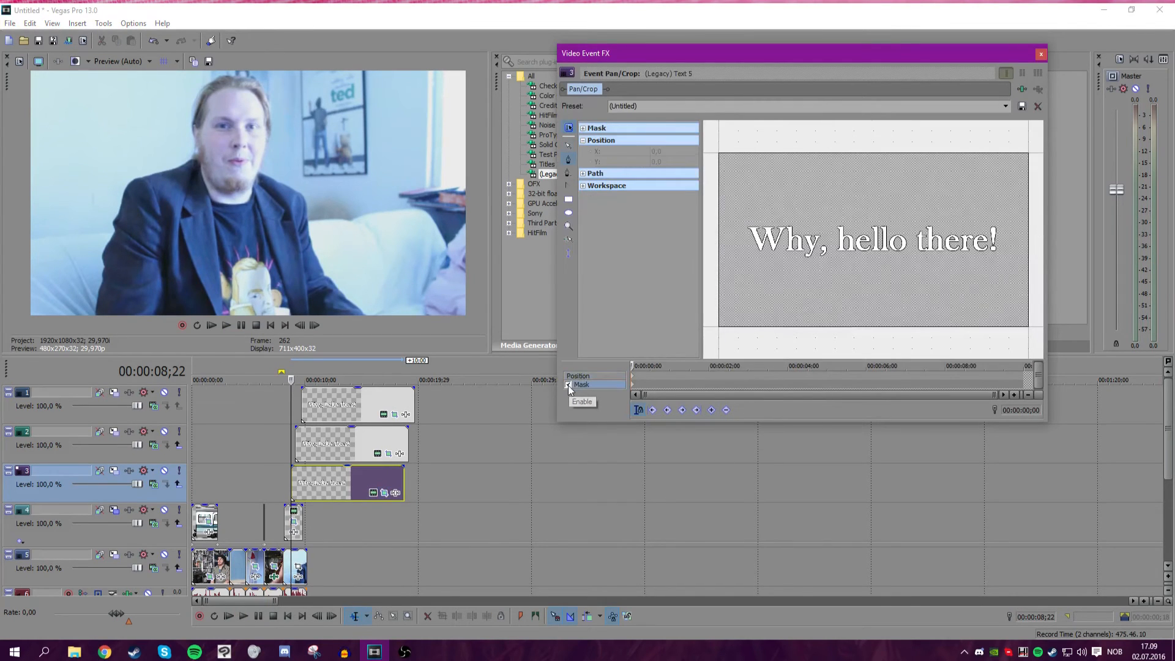
{"action": "left_click", "coordinate": [568, 200]}
{"action": "left_click_drag", "start_coordinate": [738, 214], "coordinate": [830, 262]}
{"action": "left_click", "coordinate": [1040, 54]}
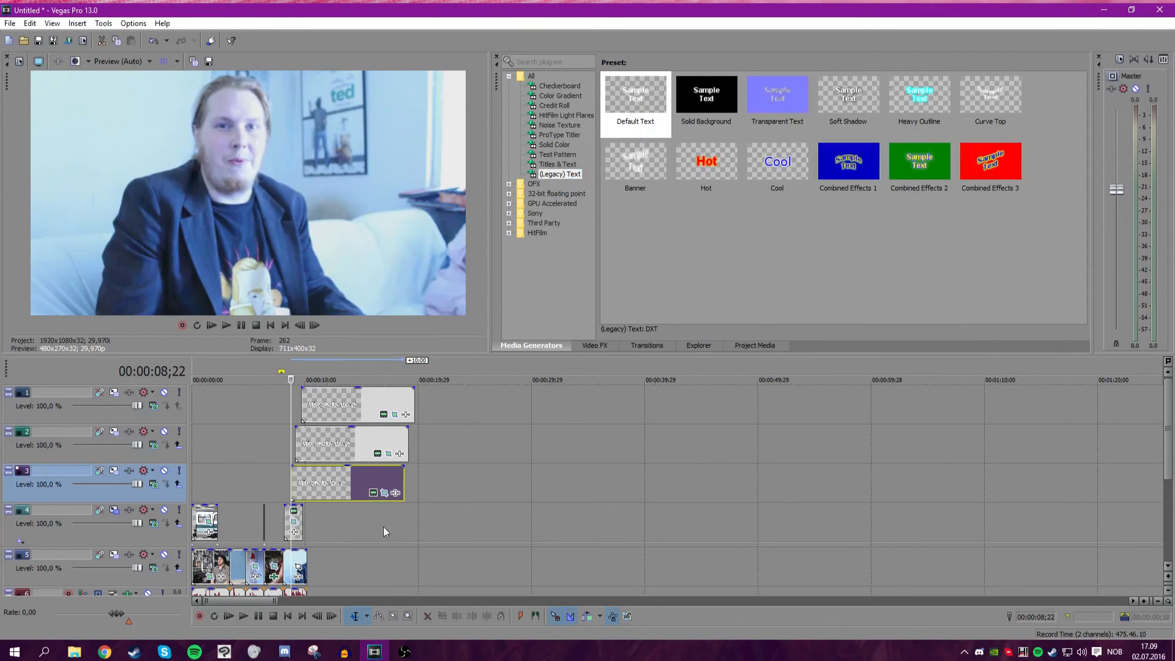
Reopen Pan/Crop for the masked copy and move its crop frame to a Y center of about 130 so "Why," sits low.
{"action": "left_click", "coordinate": [383, 492]}
{"action": "left_click", "coordinate": [605, 376]}
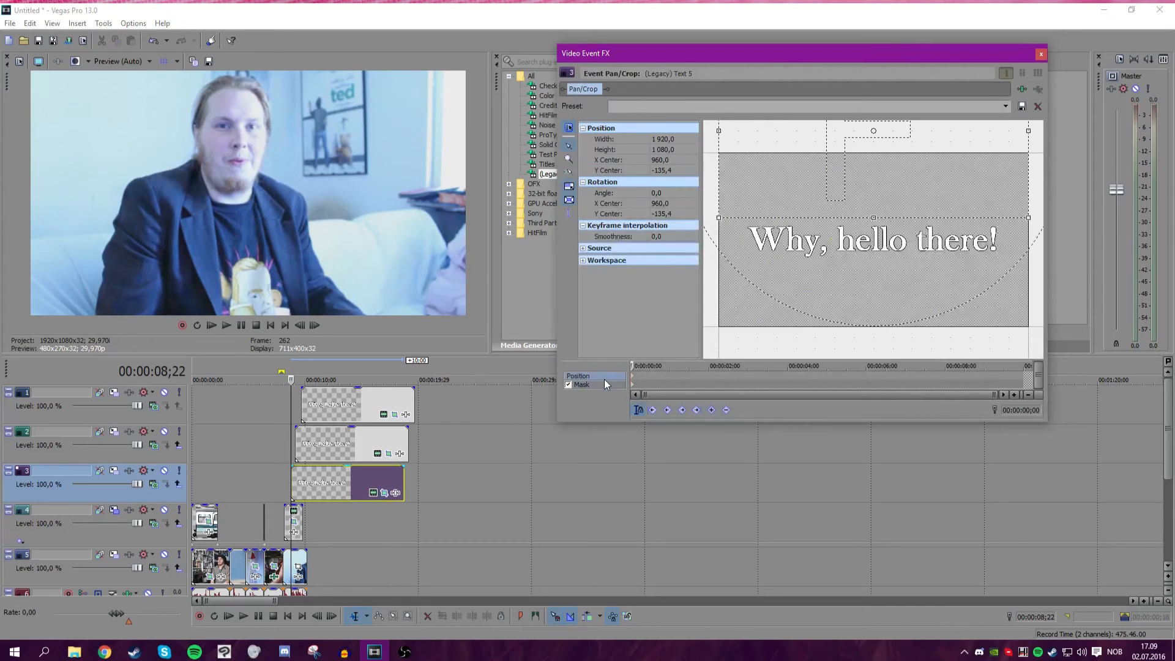
{"action": "left_click_drag", "start_coordinate": [764, 178], "coordinate": [763, 220]}
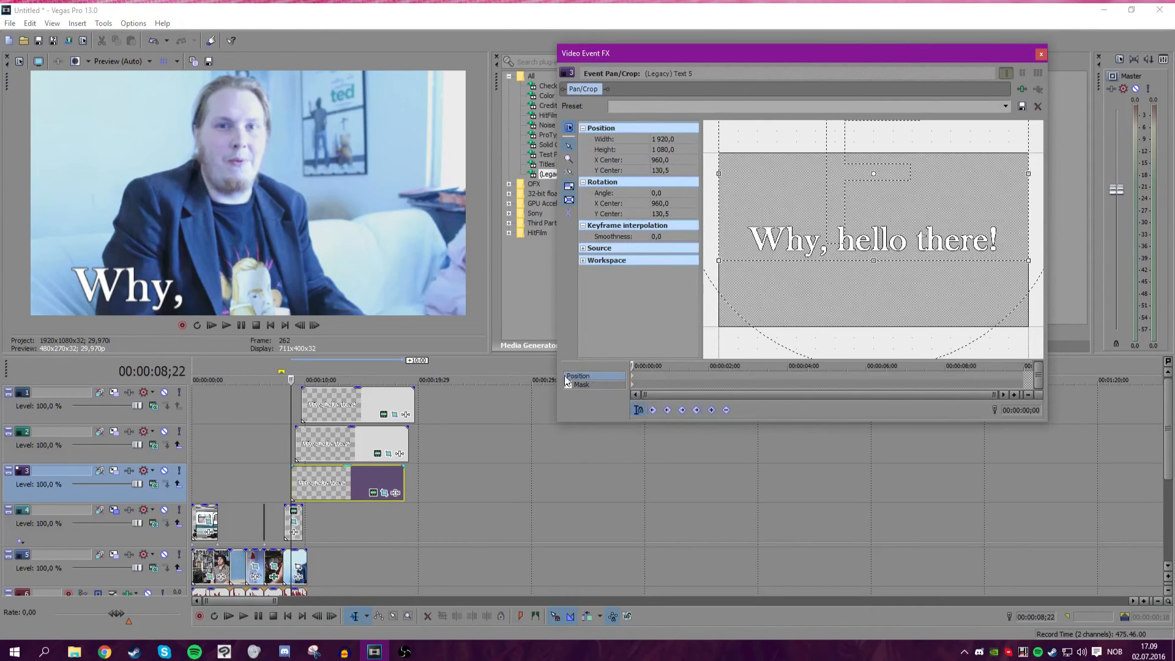
{"action": "left_click", "coordinate": [586, 384]}
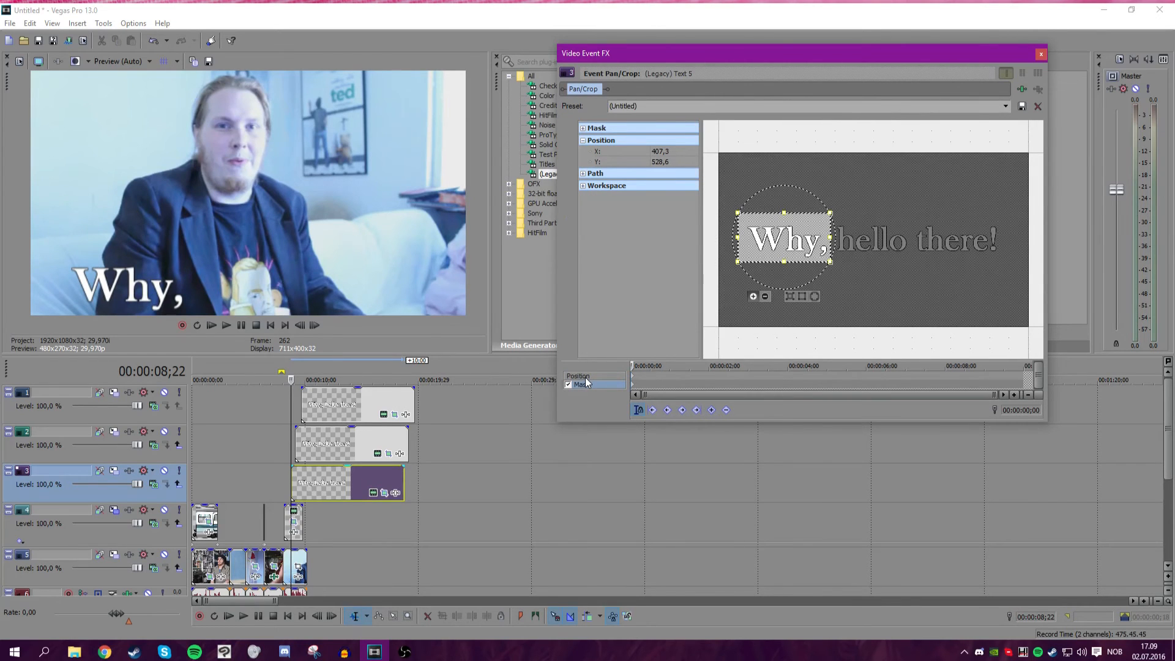
{"action": "left_click", "coordinate": [586, 376]}
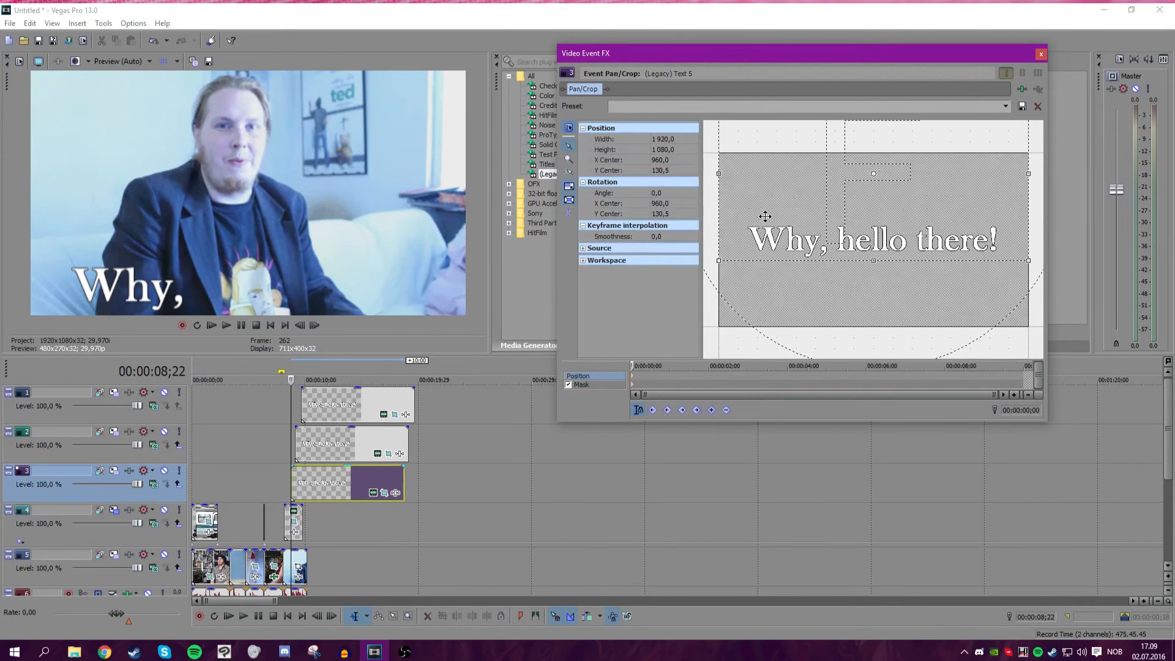
Keyframe the "Why," copy's crop to start zoomed in at about 1016 × 572 and return to about 1908 × 1073 a few frames later.
{"action": "left_click_drag", "start_coordinate": [823, 208], "coordinate": [790, 225]}
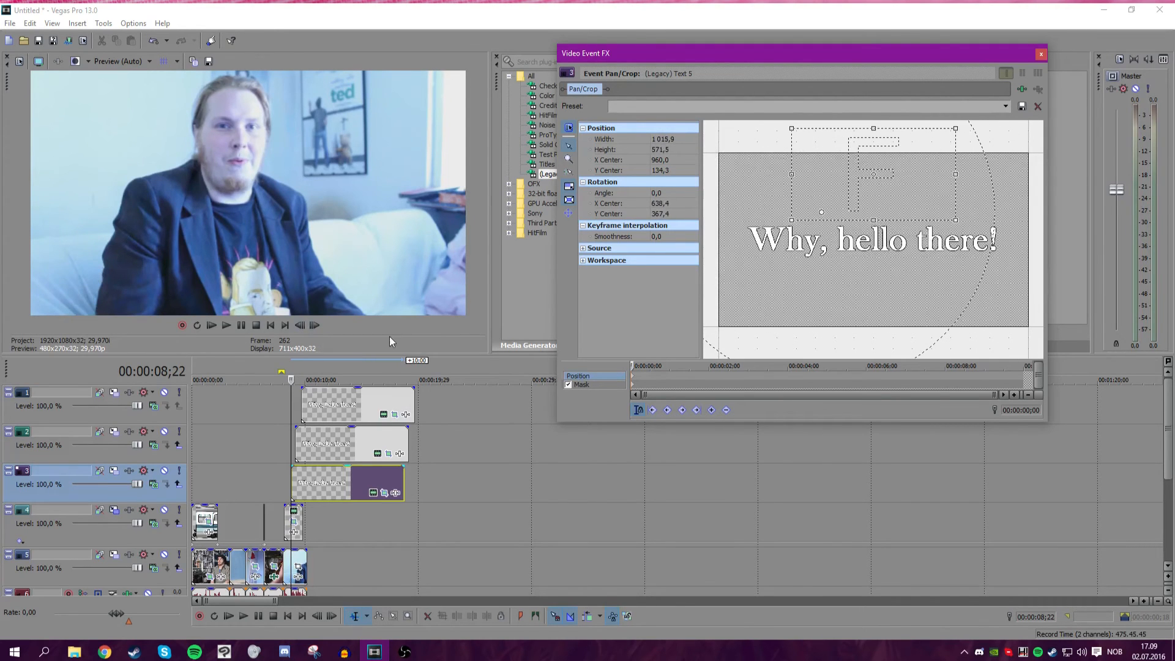
{"action": "scroll", "coordinate": [325, 328], "scroll_direction": "up", "scroll_amount": 4}
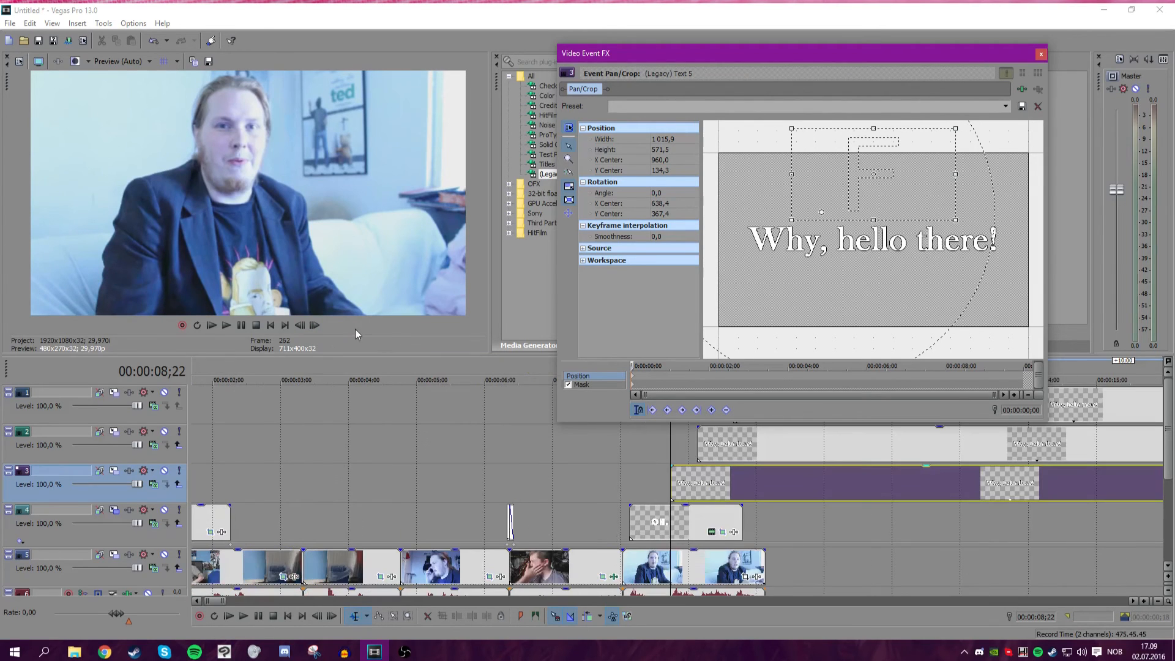
{"action": "left_click", "coordinate": [318, 325]}
{"action": "left_click", "coordinate": [318, 325]}
{"action": "left_click", "coordinate": [318, 326]}
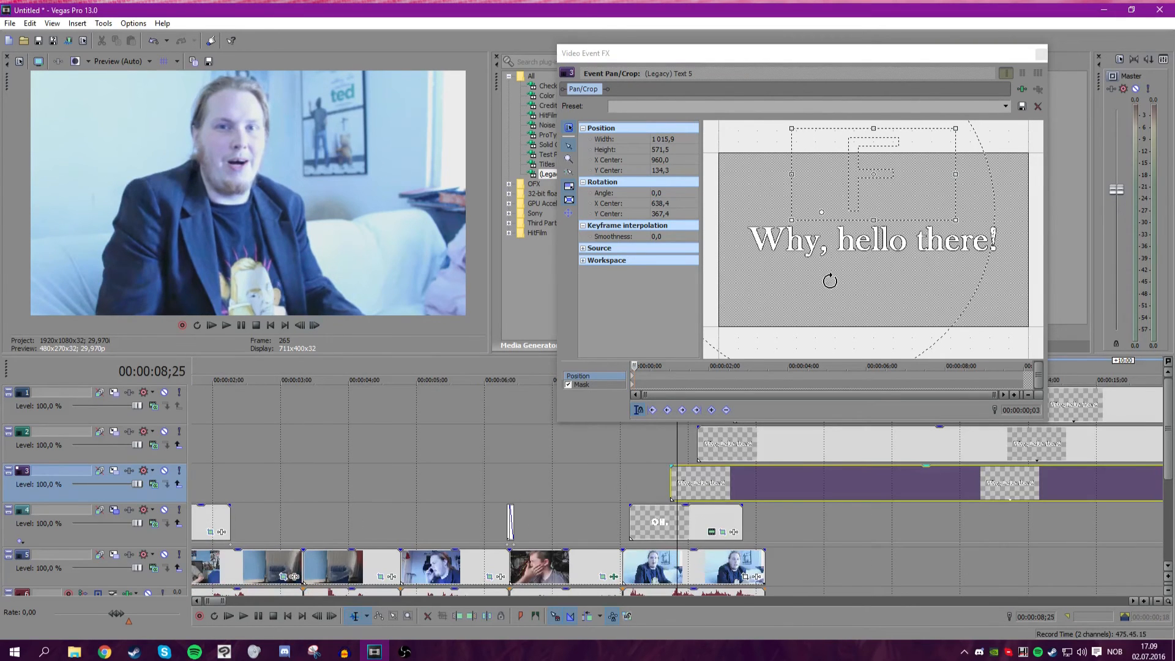
{"action": "scroll", "coordinate": [823, 281], "scroll_direction": "down", "scroll_amount": 2}
{"action": "left_click_drag", "start_coordinate": [821, 221], "coordinate": [767, 259]}
{"action": "left_click", "coordinate": [312, 325]}
{"action": "left_click", "coordinate": [312, 325]}
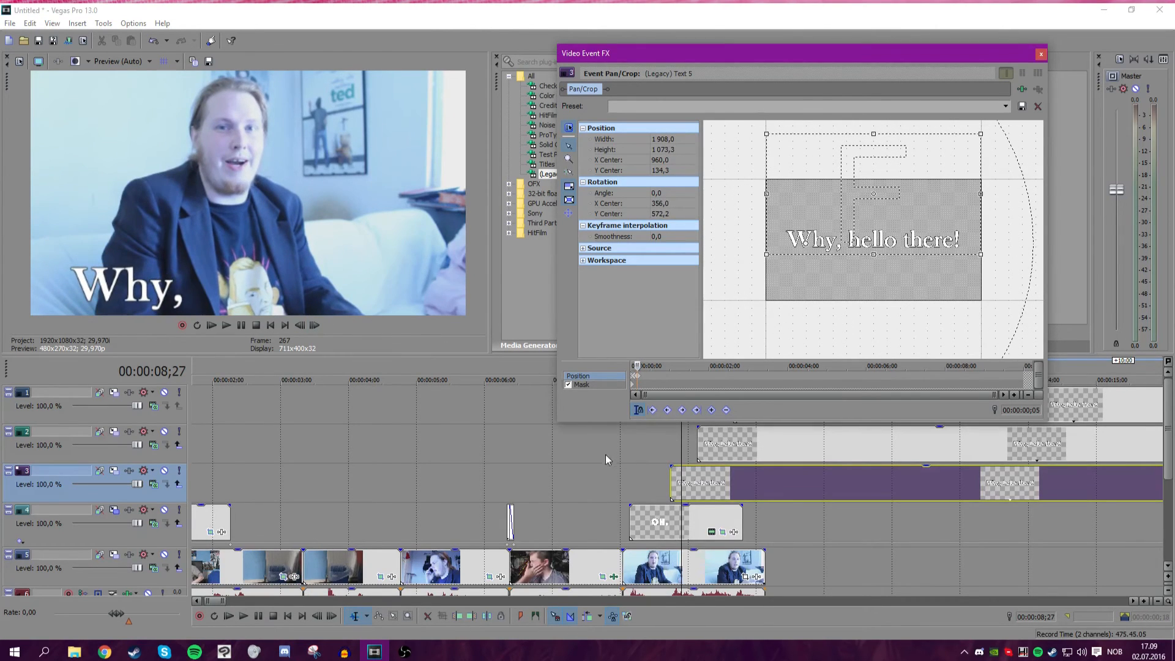
Play back the animated "Why," copy on the timeline.
{"action": "left_click", "coordinate": [673, 451]}
{"action": "left_click", "coordinate": [226, 325]}
{"action": "left_click", "coordinate": [228, 325]}
{"action": "left_click", "coordinate": [227, 325]}
{"action": "left_click", "coordinate": [227, 324]}
{"action": "left_click", "coordinate": [228, 324]}
{"action": "left_click", "coordinate": [241, 325]}
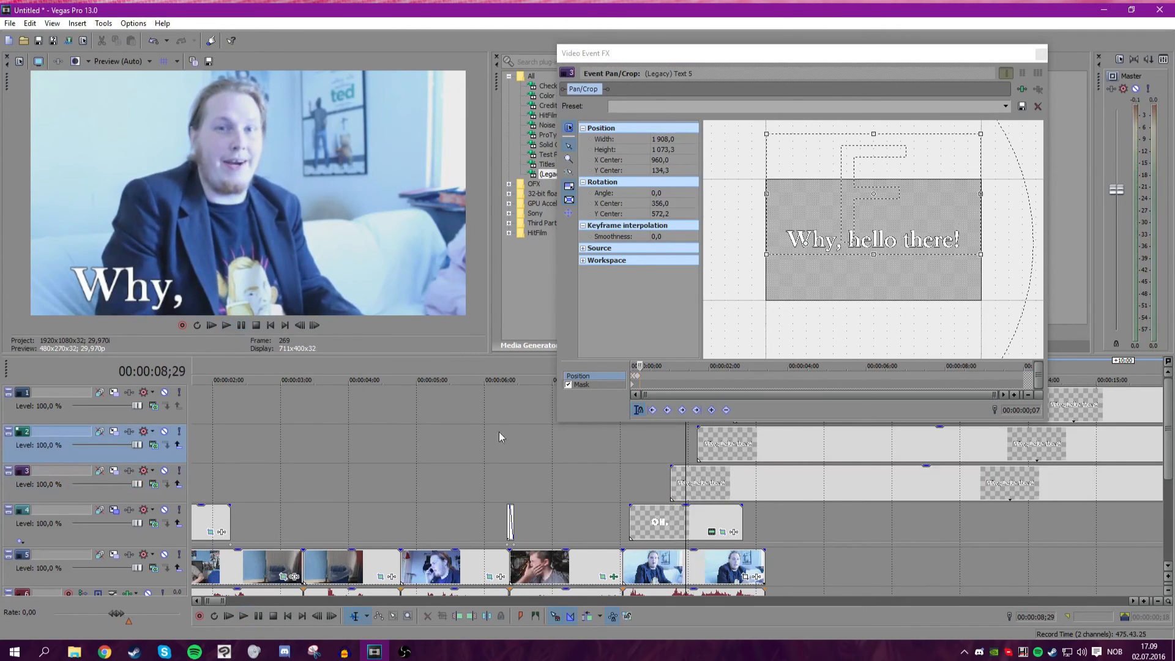
{"action": "scroll", "coordinate": [573, 483], "scroll_direction": "up", "scroll_amount": 5}
{"action": "left_click_drag", "start_coordinate": [671, 487], "coordinate": [380, 485]}
{"action": "left_click", "coordinate": [226, 325]}
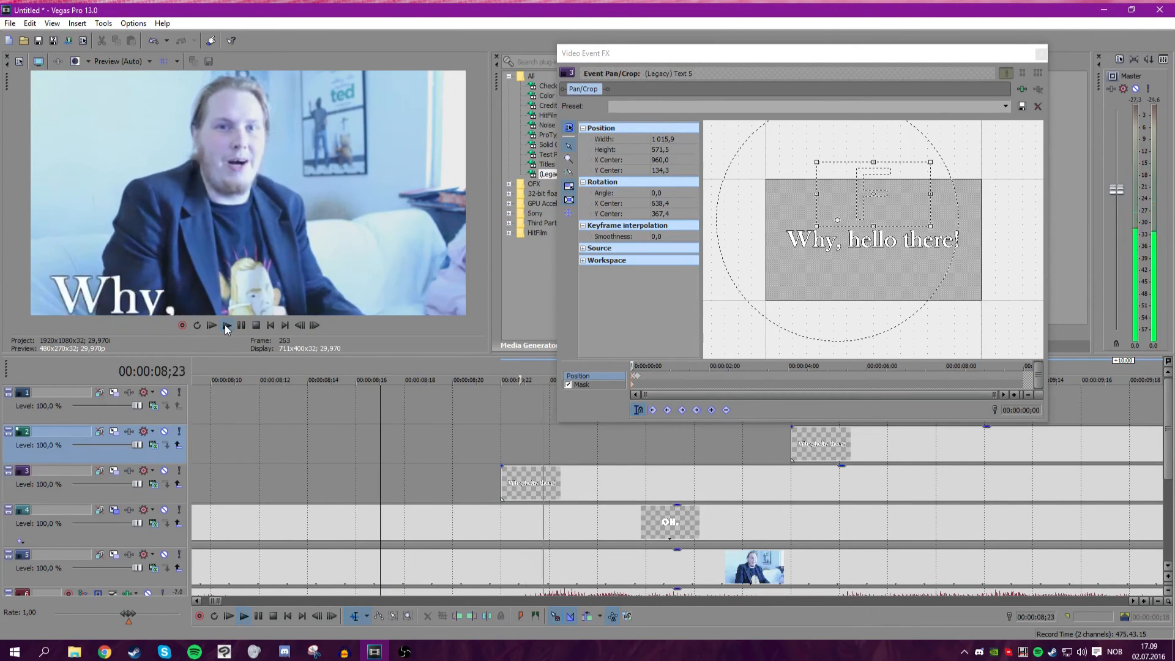
{"action": "left_click", "coordinate": [247, 328]}
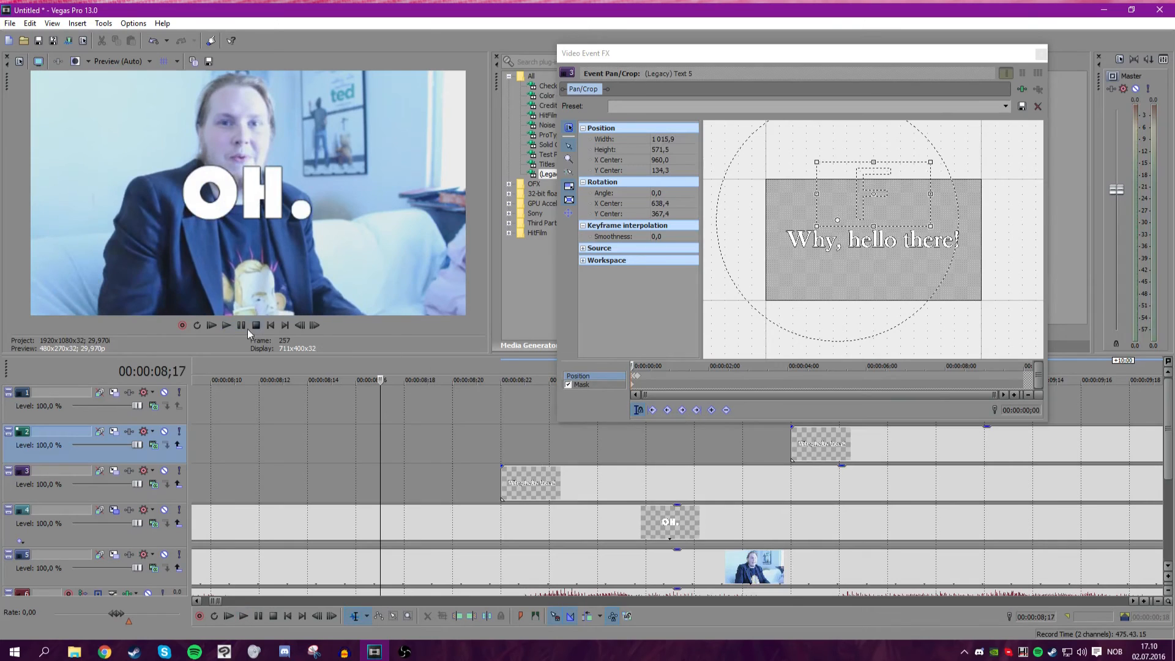
{"action": "left_click", "coordinate": [239, 324]}
{"action": "left_click", "coordinate": [244, 324]}
{"action": "scroll", "coordinate": [678, 439], "scroll_direction": "down", "scroll_amount": 5}
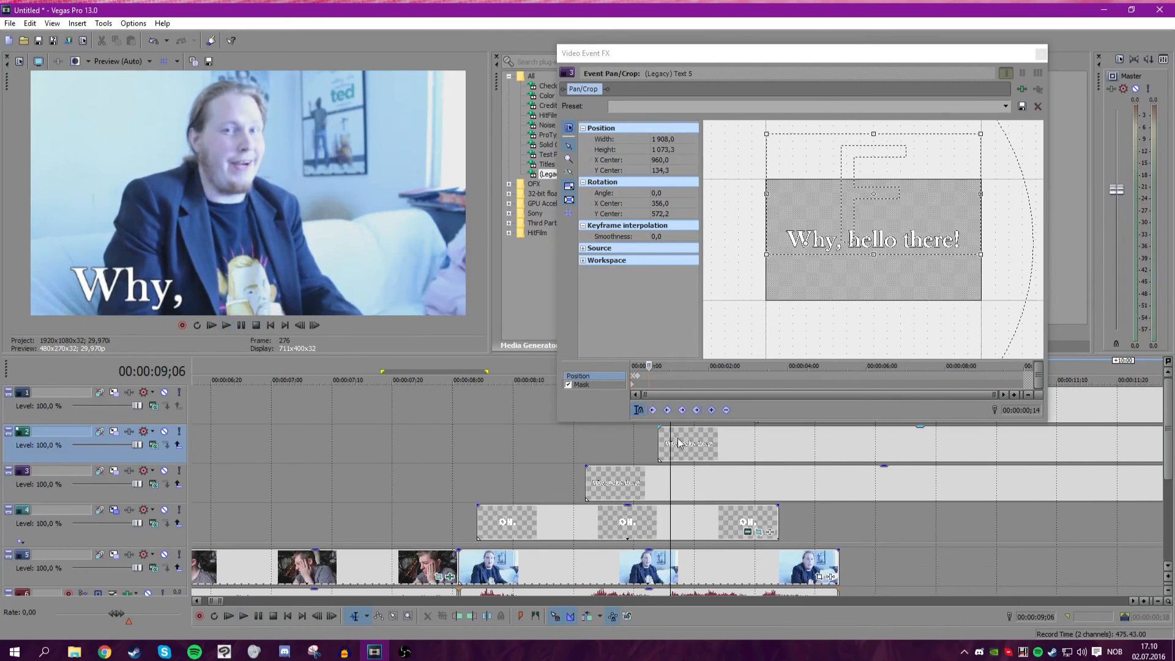
Open Pan/Crop for the middle text copy, enable the mask, and draw a rectangle mask around "hello".
{"action": "left_click", "coordinate": [660, 443]}
{"action": "scroll", "coordinate": [661, 443], "scroll_direction": "down", "scroll_amount": 6}
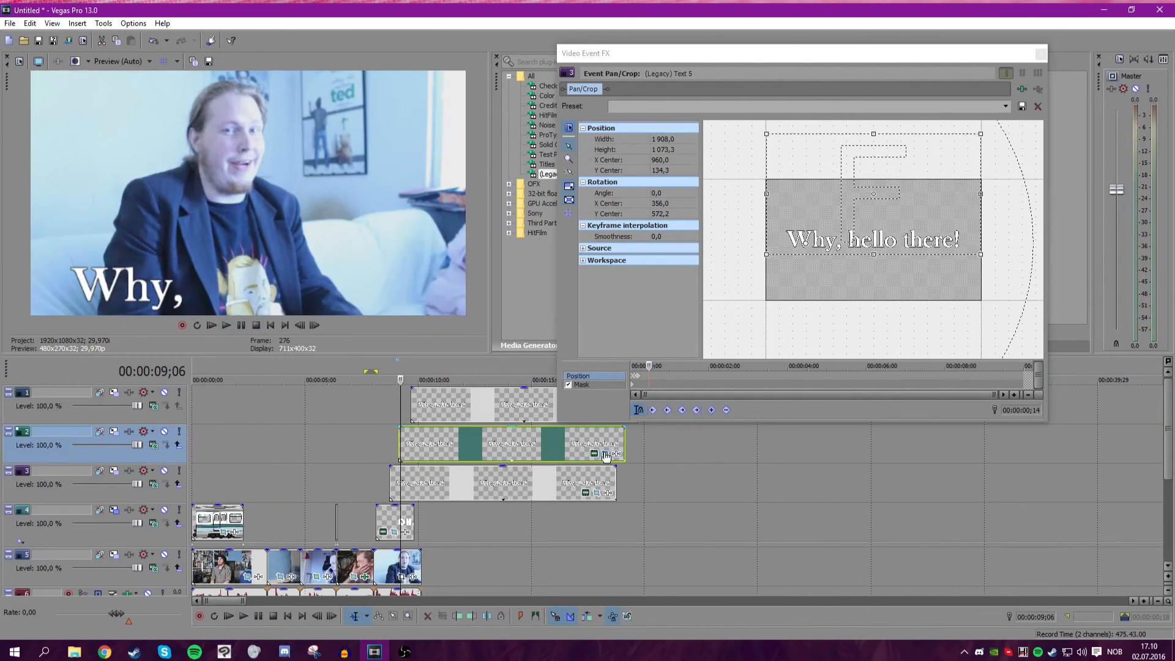
{"action": "left_click_drag", "start_coordinate": [633, 366], "coordinate": [591, 366]}
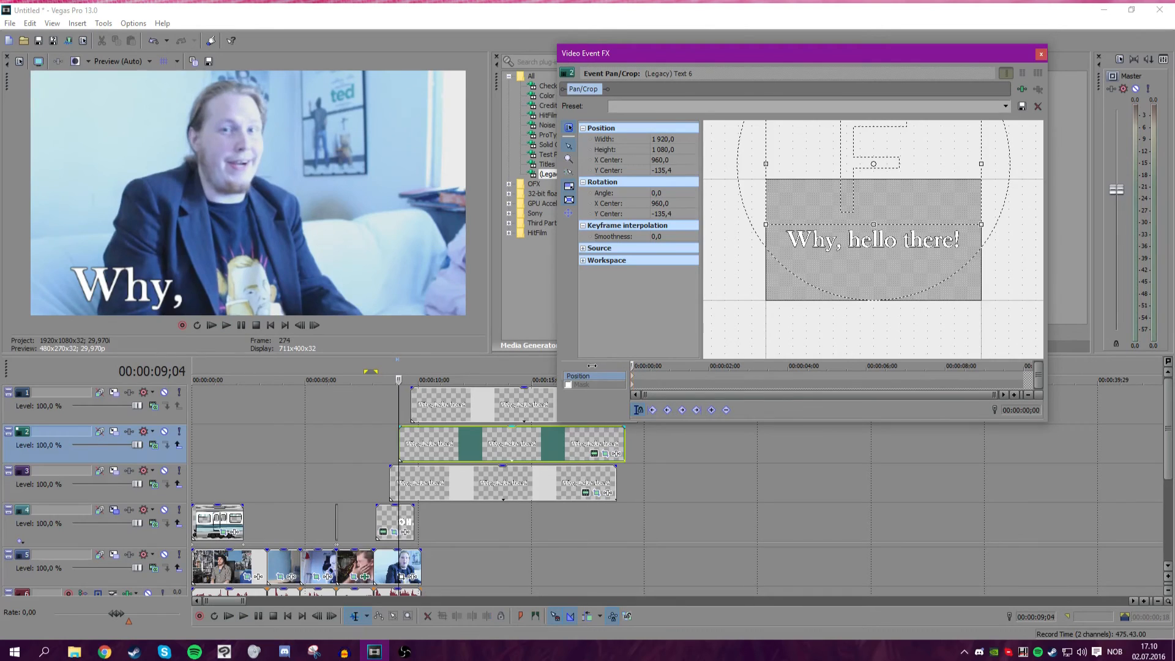
{"action": "left_click", "coordinate": [568, 385]}
{"action": "mouse_move", "coordinate": [847, 221]}
{"action": "left_mouse_down"}
{"action": "mouse_move", "coordinate": [897, 251]}
{"action": "mouse_move", "coordinate": [840, 235]}
{"action": "left_mouse_up"}
{"action": "scroll", "coordinate": [843, 234], "scroll_direction": "up", "scroll_amount": 2}
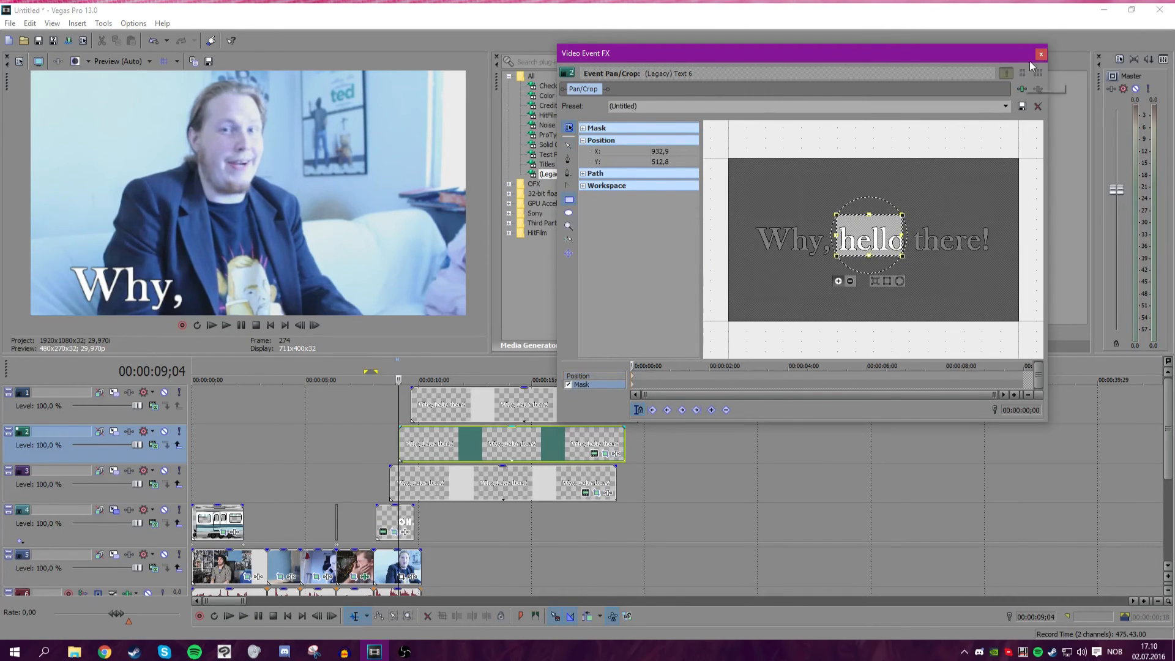
{"action": "left_click_drag", "start_coordinate": [904, 234], "coordinate": [909, 235]}
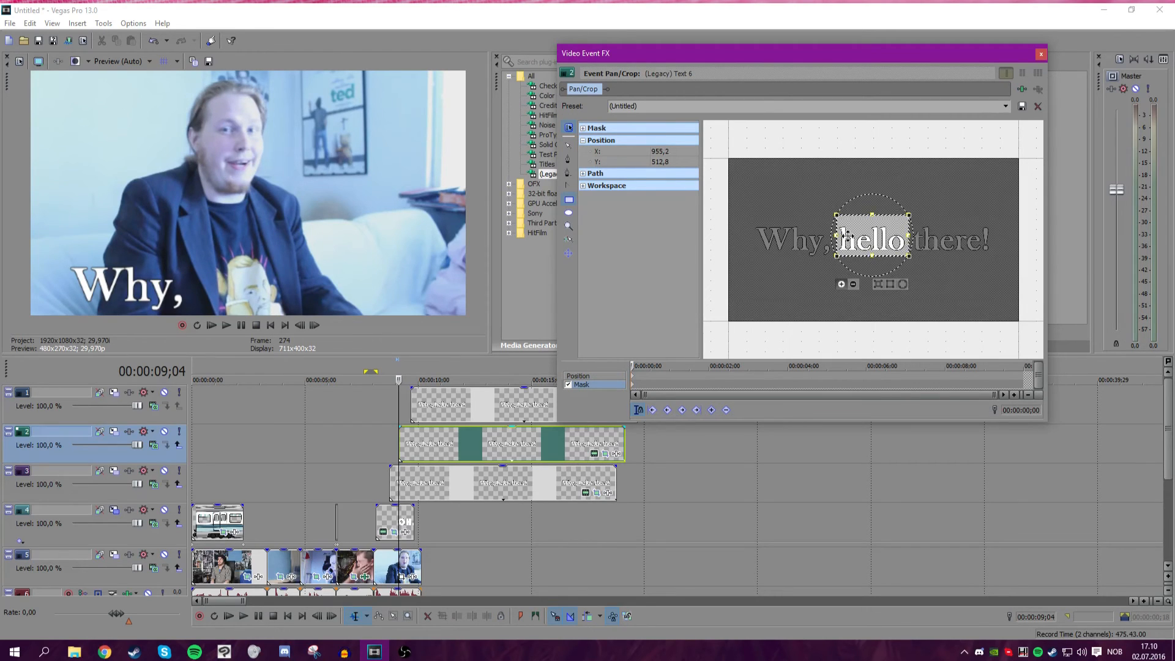
{"action": "left_click_drag", "start_coordinate": [837, 236], "coordinate": [834, 236]}
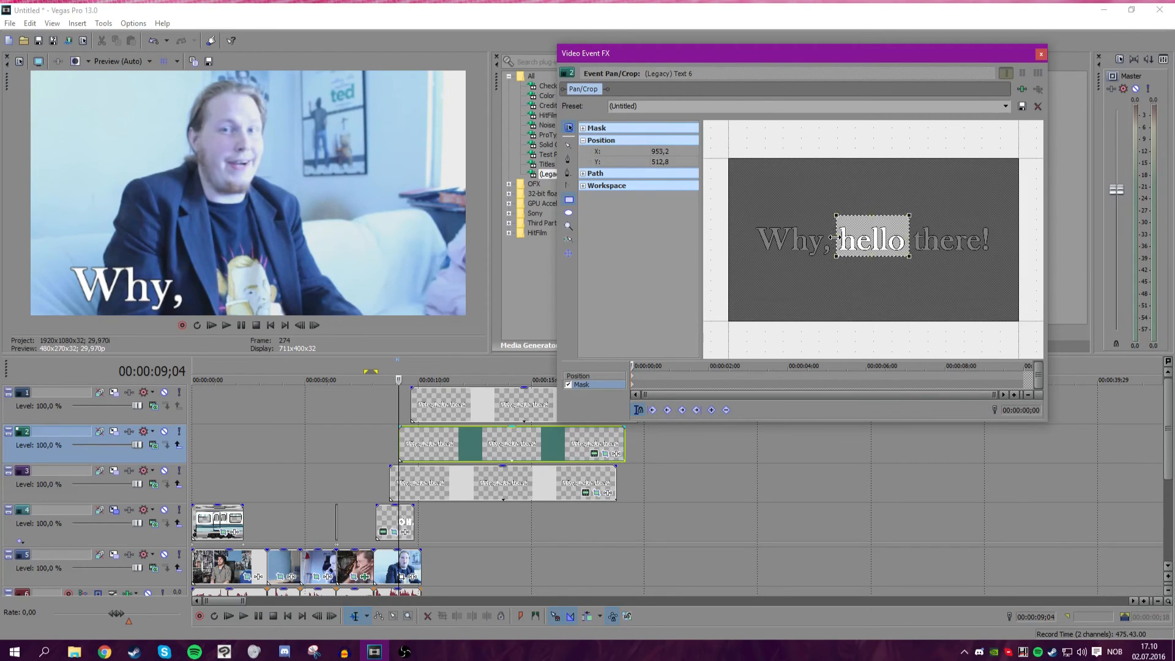
Keyframe the middle copy's crop so "hello" moves to a Y center of about 132 and settles near 128 two frames later.
{"action": "left_click", "coordinate": [588, 376]}
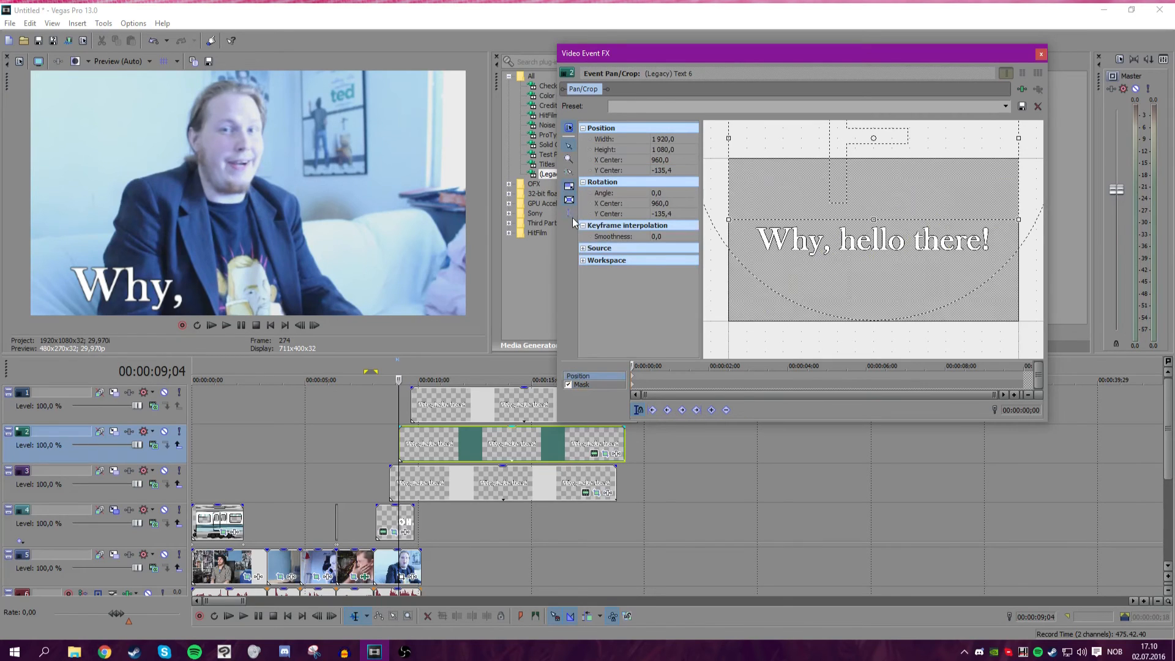
{"action": "scroll", "coordinate": [663, 367], "scroll_direction": "up", "scroll_amount": 6}
{"action": "left_click_drag", "start_coordinate": [633, 365], "coordinate": [660, 365]}
{"action": "left_click_drag", "start_coordinate": [823, 190], "coordinate": [828, 230]}
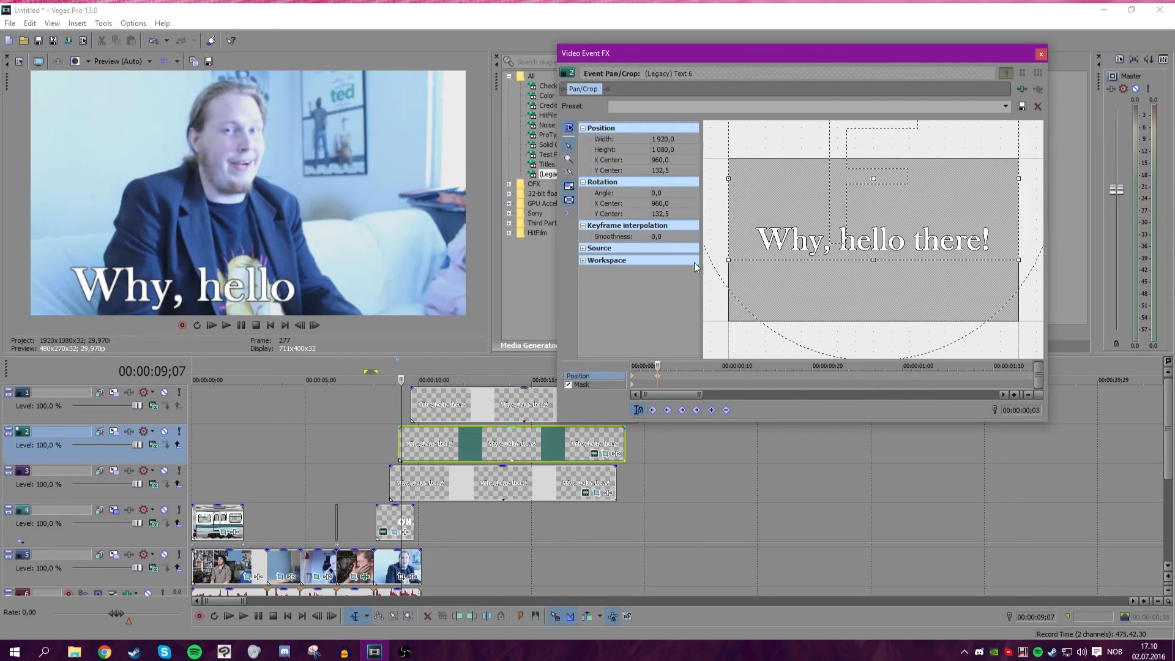
{"action": "left_click", "coordinate": [315, 325]}
{"action": "left_click", "coordinate": [314, 325]}
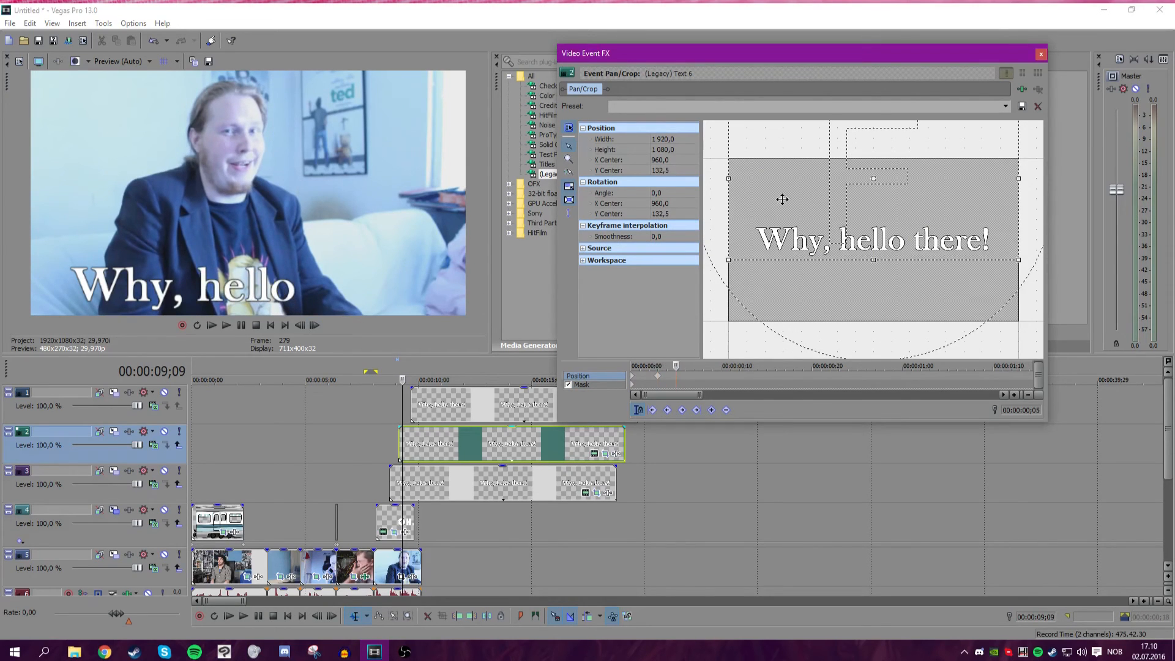
{"action": "left_click_drag", "start_coordinate": [782, 200], "coordinate": [782, 199]}
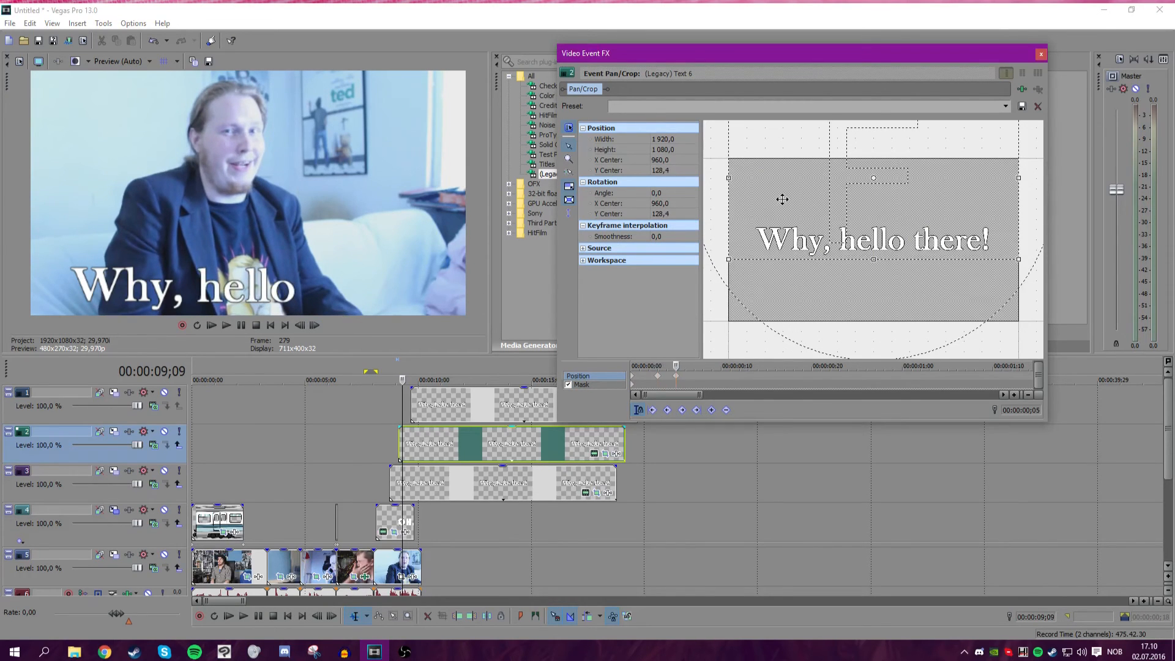
{"action": "left_click", "coordinate": [662, 378]}
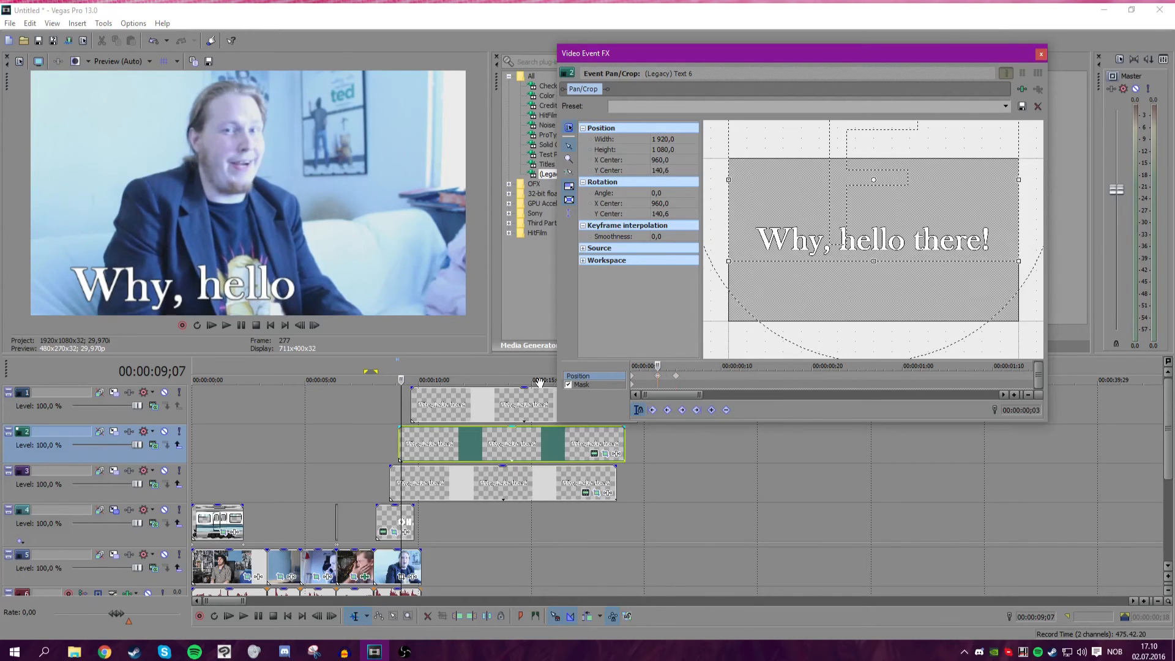
Play back the "Why, hello" animation on the timeline.
{"action": "left_click", "coordinate": [365, 414]}
{"action": "left_click", "coordinate": [226, 325]}
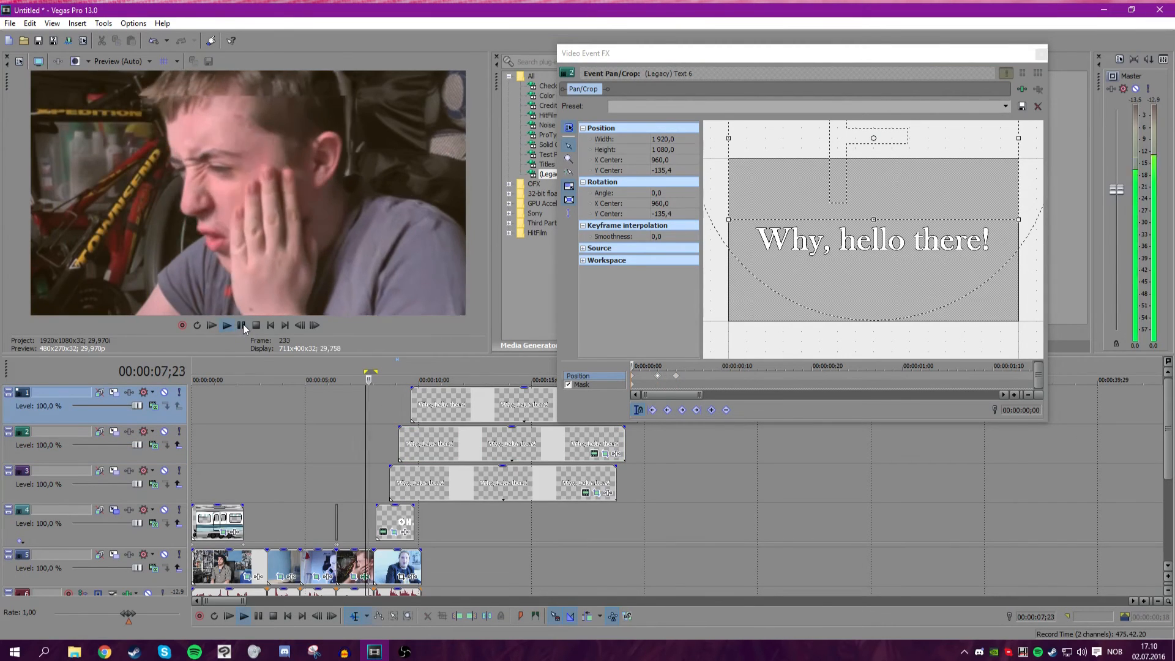
{"action": "left_click", "coordinate": [243, 324]}
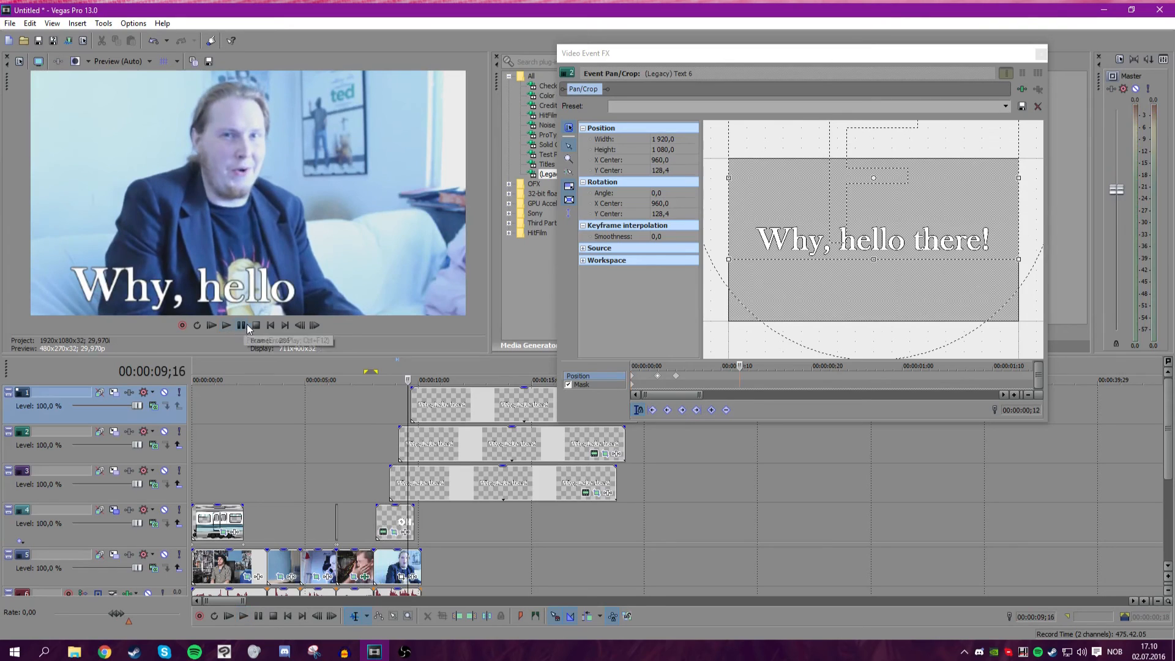
{"action": "left_click", "coordinate": [226, 325]}
{"action": "left_click", "coordinate": [245, 325]}
{"action": "scroll", "coordinate": [552, 424], "scroll_direction": "up", "scroll_amount": 4}
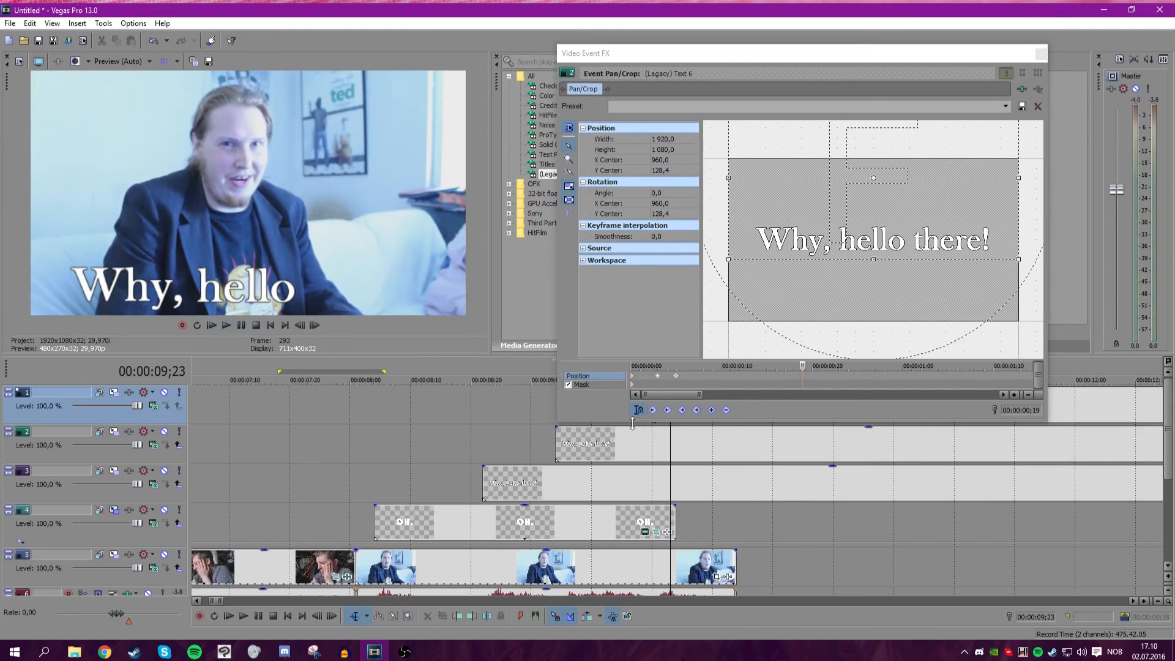
Open Pan/Crop for the top text copy and draw a rectangle mask around "there!".
{"action": "left_click", "coordinate": [1044, 55]}
{"action": "left_click", "coordinate": [654, 395]}
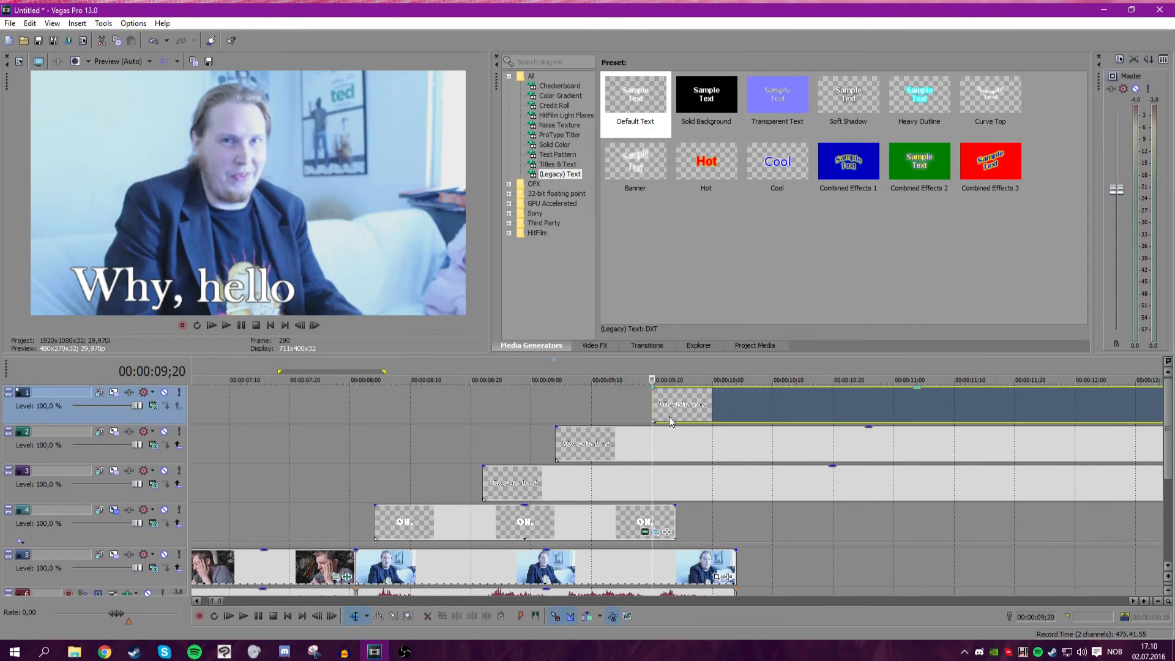
{"action": "scroll", "coordinate": [739, 413], "scroll_direction": "down", "scroll_amount": 5}
{"action": "left_click", "coordinate": [841, 414]}
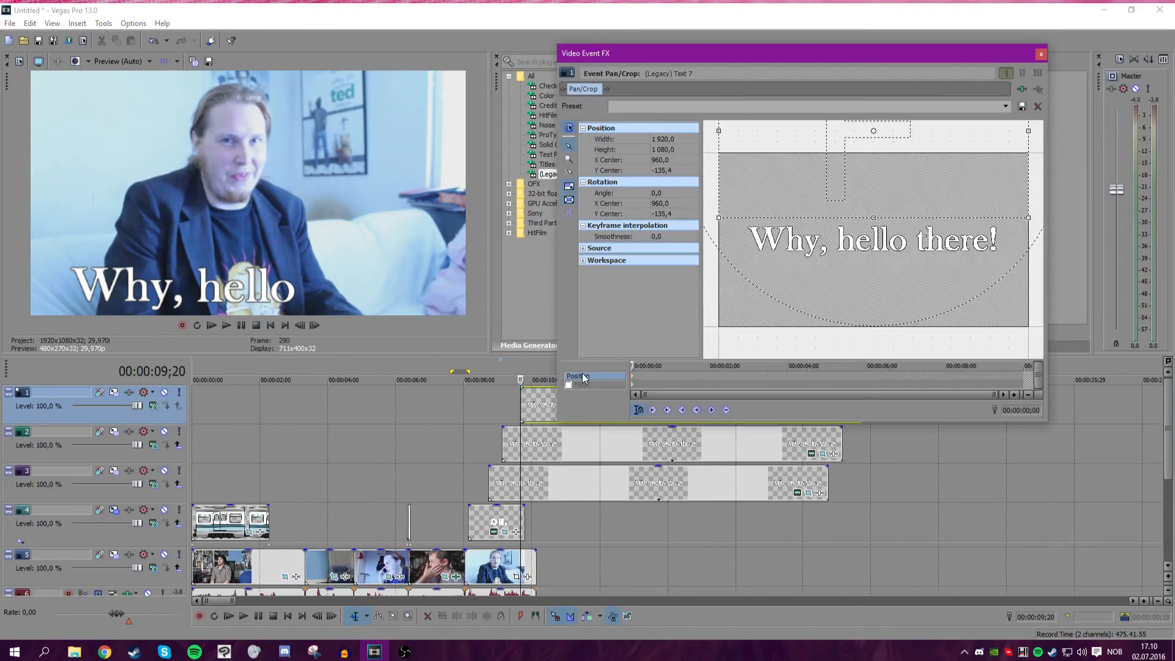
{"action": "mouse_move", "coordinate": [915, 216]}
{"action": "left_mouse_down"}
{"action": "mouse_move", "coordinate": [929, 248]}
{"action": "mouse_move", "coordinate": [1001, 256]}
{"action": "left_mouse_up"}
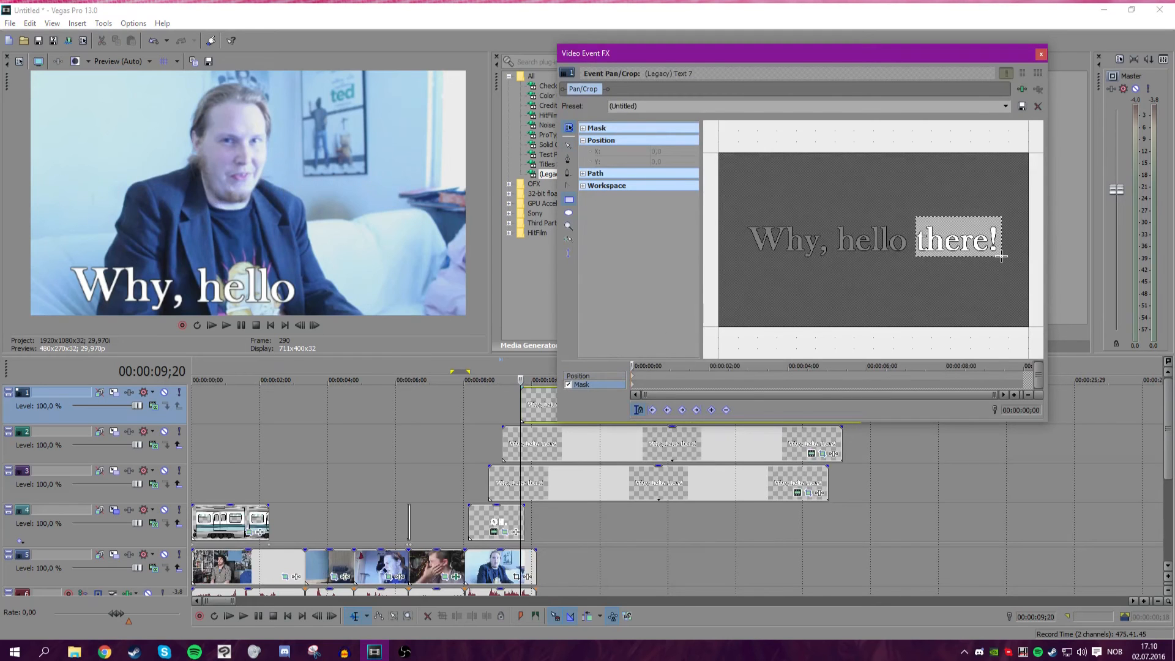
{"action": "left_click", "coordinate": [1041, 54]}
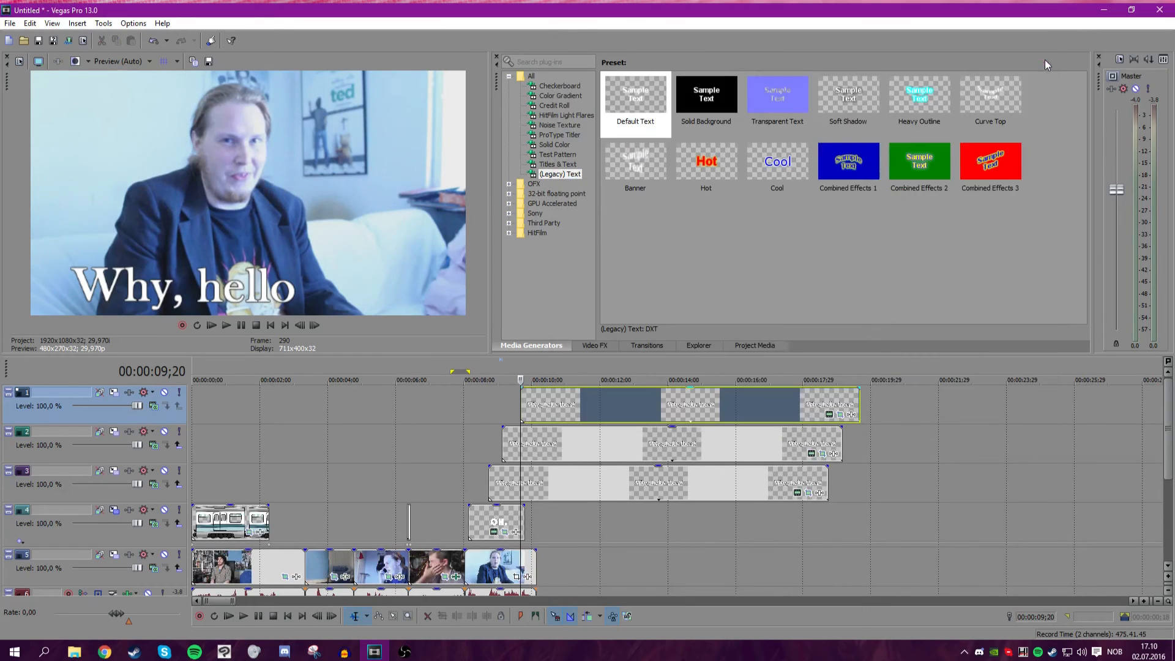
Reopen Pan/Crop for the top copy, set its crop Y center to about 130, and zoom the start in to about 556 × 313.
{"action": "left_click", "coordinate": [841, 414]}
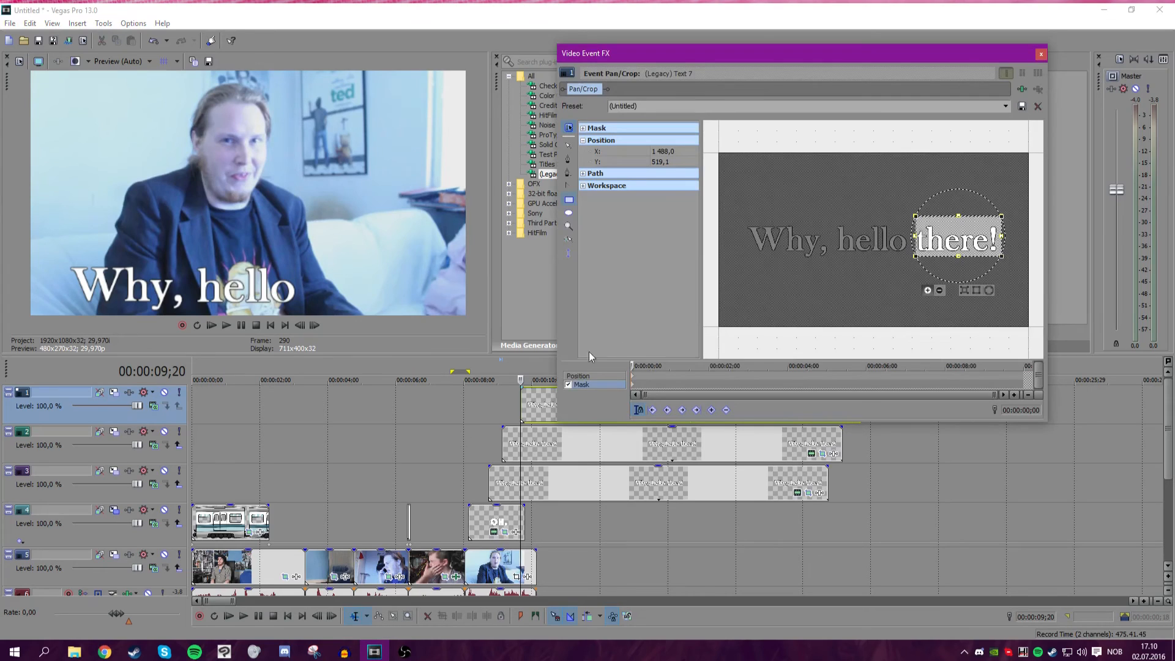
{"action": "left_click", "coordinate": [579, 376]}
{"action": "left_click_drag", "start_coordinate": [851, 170], "coordinate": [851, 208]}
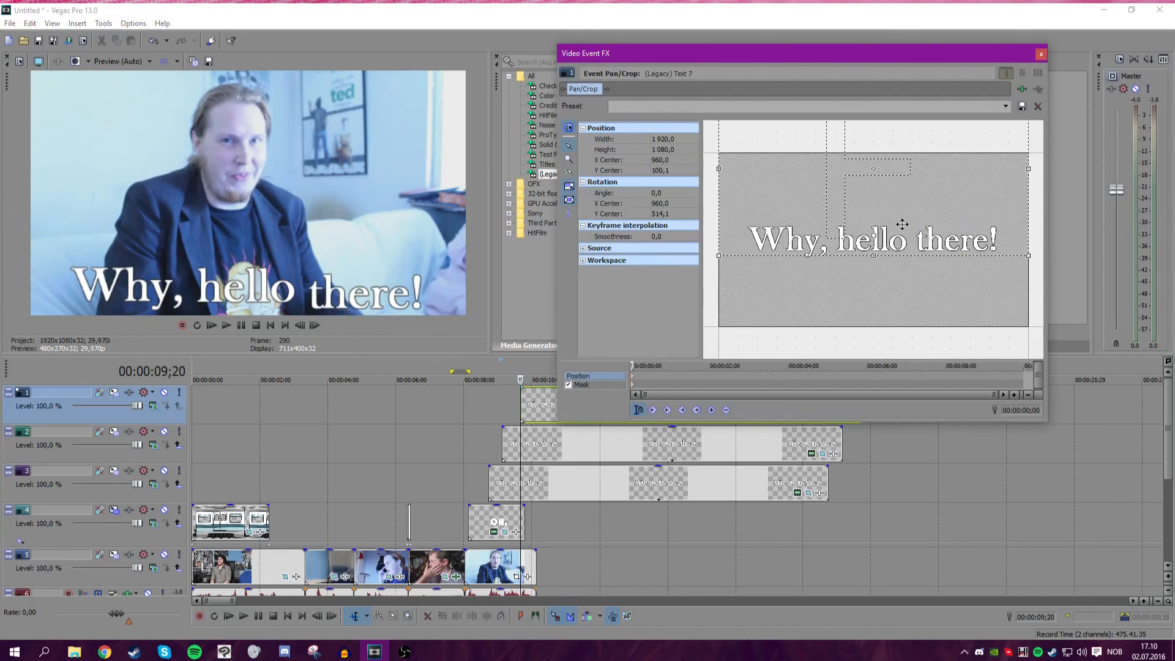
{"action": "left_click_drag", "start_coordinate": [810, 250], "coordinate": [810, 254]}
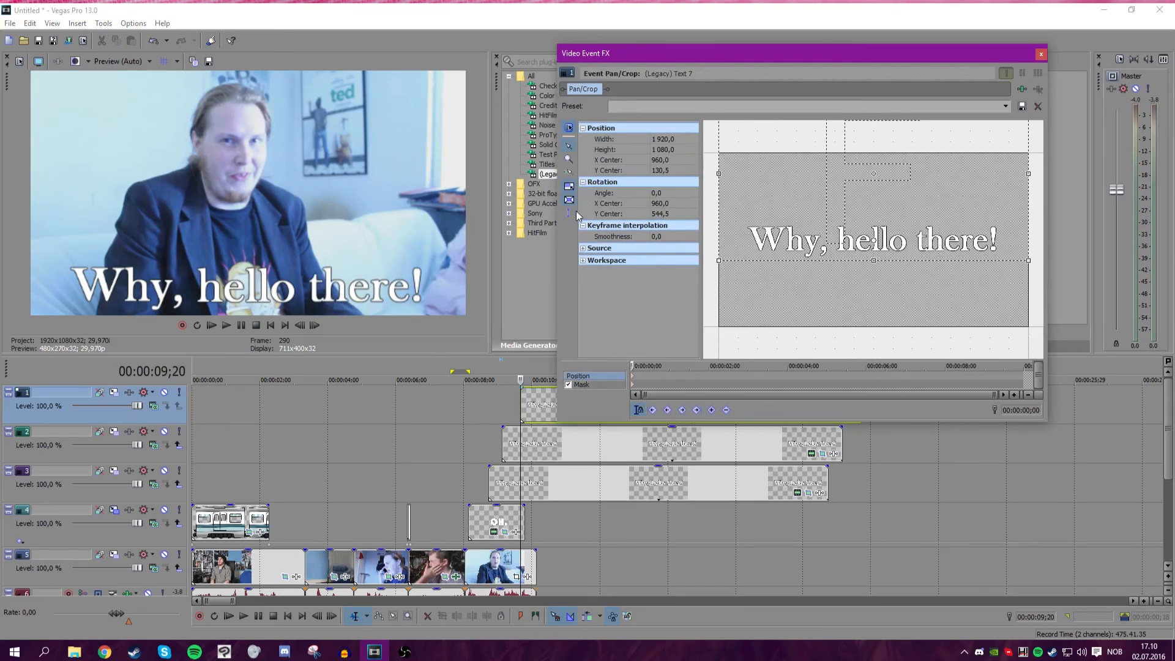
{"action": "left_click_drag", "start_coordinate": [1028, 260], "coordinate": [918, 198]}
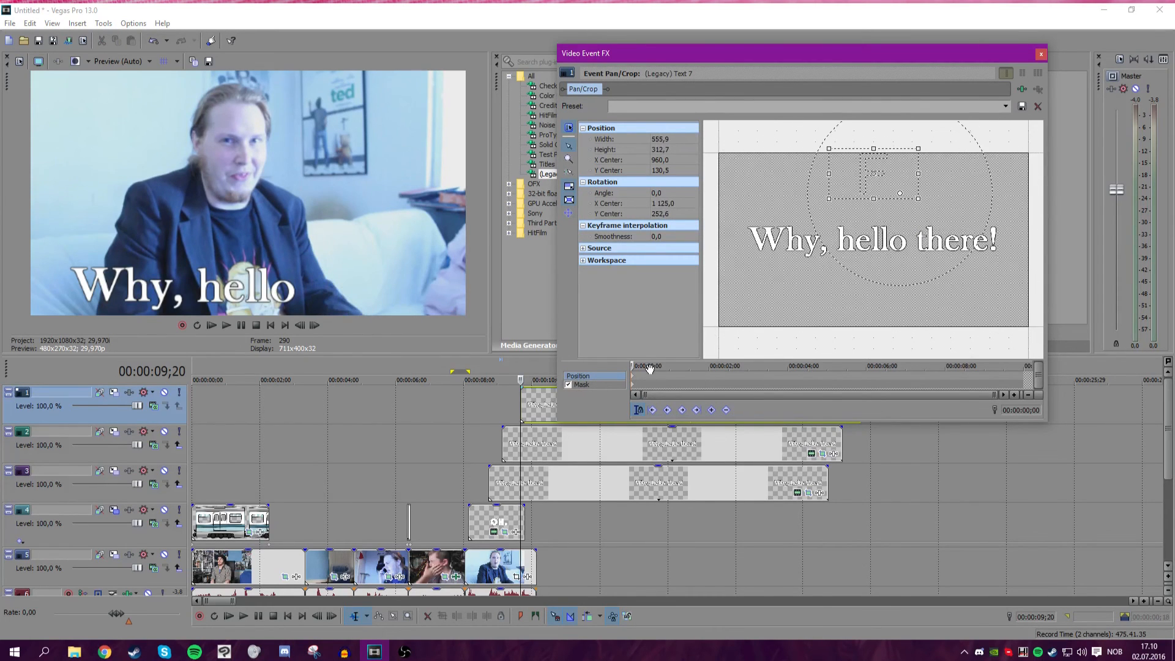
Extend the end of the webcam video event on the bottom video track slightly.
{"action": "left_click_drag", "start_coordinate": [647, 366], "coordinate": [653, 367]}
{"action": "scroll", "coordinate": [654, 367], "scroll_direction": "up", "scroll_amount": 4}
{"action": "left_click_drag", "start_coordinate": [728, 366], "coordinate": [602, 366]}
{"action": "left_click_drag", "start_coordinate": [534, 557], "coordinate": [564, 558]}
{"action": "left_click", "coordinate": [524, 564]}
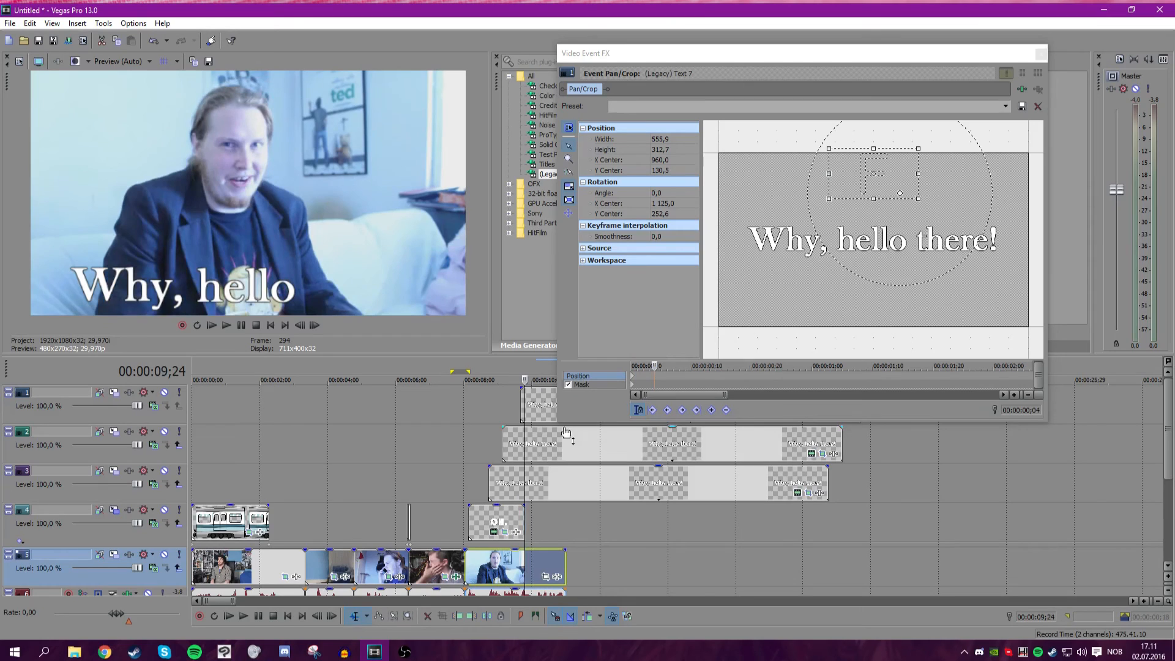
Keyframe the top copy's crop a few frames in, enlarged to about 2015 × 1133, and refine it on the following frame.
{"action": "left_click", "coordinate": [643, 366]}
{"action": "left_click_drag", "start_coordinate": [644, 365], "coordinate": [649, 365]}
{"action": "left_click_drag", "start_coordinate": [983, 242], "coordinate": [1037, 279]}
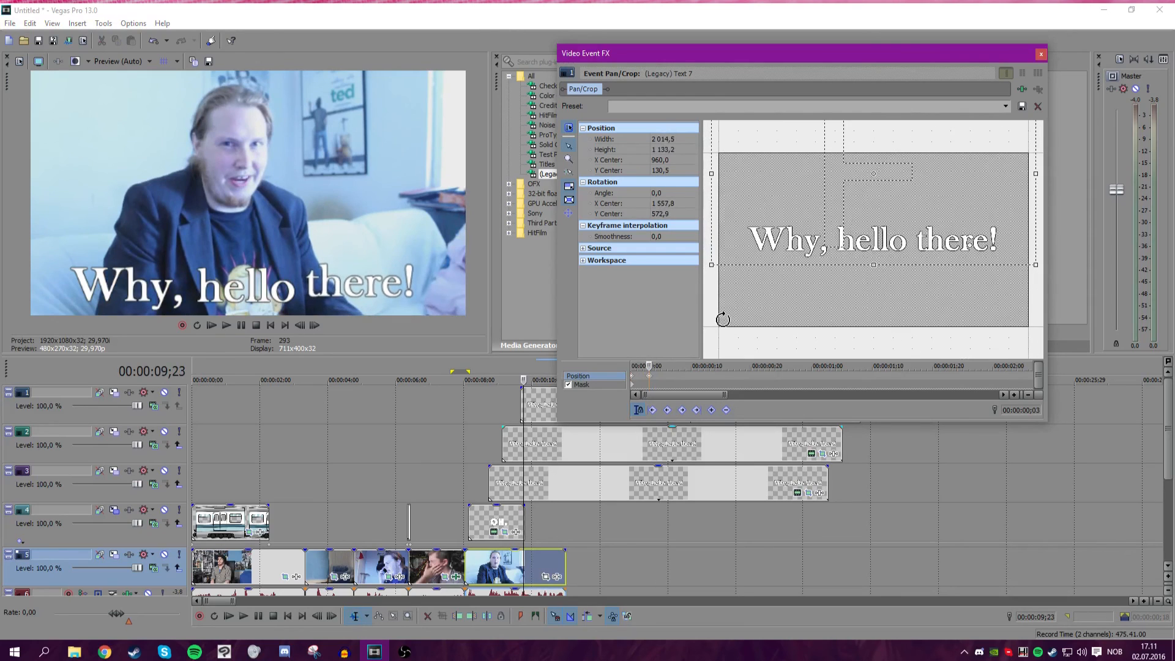
{"action": "left_click_drag", "start_coordinate": [652, 365], "coordinate": [660, 366]}
{"action": "left_click_drag", "start_coordinate": [1035, 266], "coordinate": [1027, 260]}
Close Pan/Crop and play back the staggered title from just before the text appears.
{"action": "left_click", "coordinate": [482, 420]}
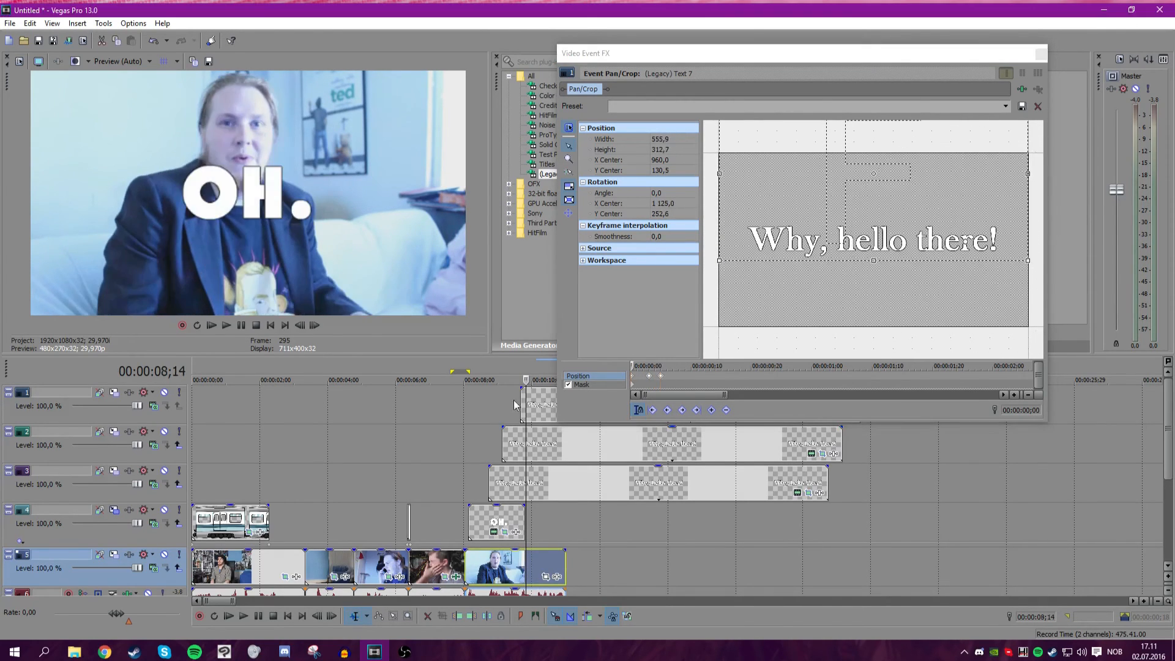
{"action": "left_click", "coordinate": [1040, 54]}
{"action": "scroll", "coordinate": [631, 430], "scroll_direction": "down", "scroll_amount": 5}
{"action": "scroll", "coordinate": [632, 430], "scroll_direction": "up", "scroll_amount": 4}
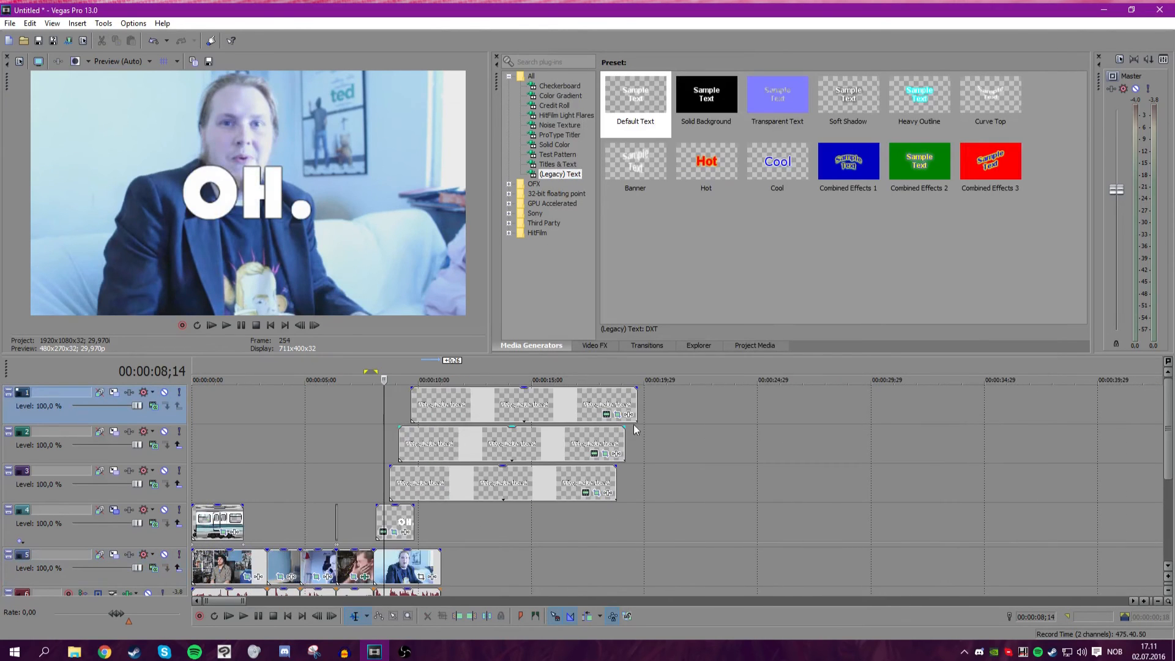
{"action": "scroll", "coordinate": [434, 446], "scroll_direction": "up", "scroll_amount": 4}
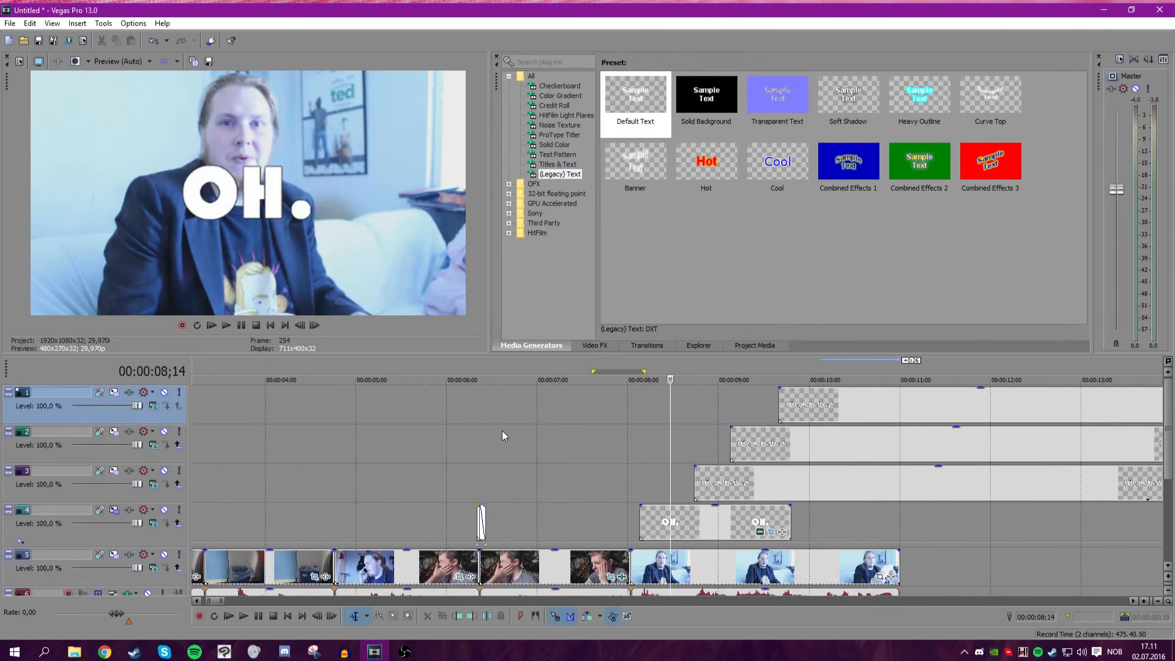
{"action": "left_click", "coordinate": [549, 431]}
{"action": "key", "text": "space"}
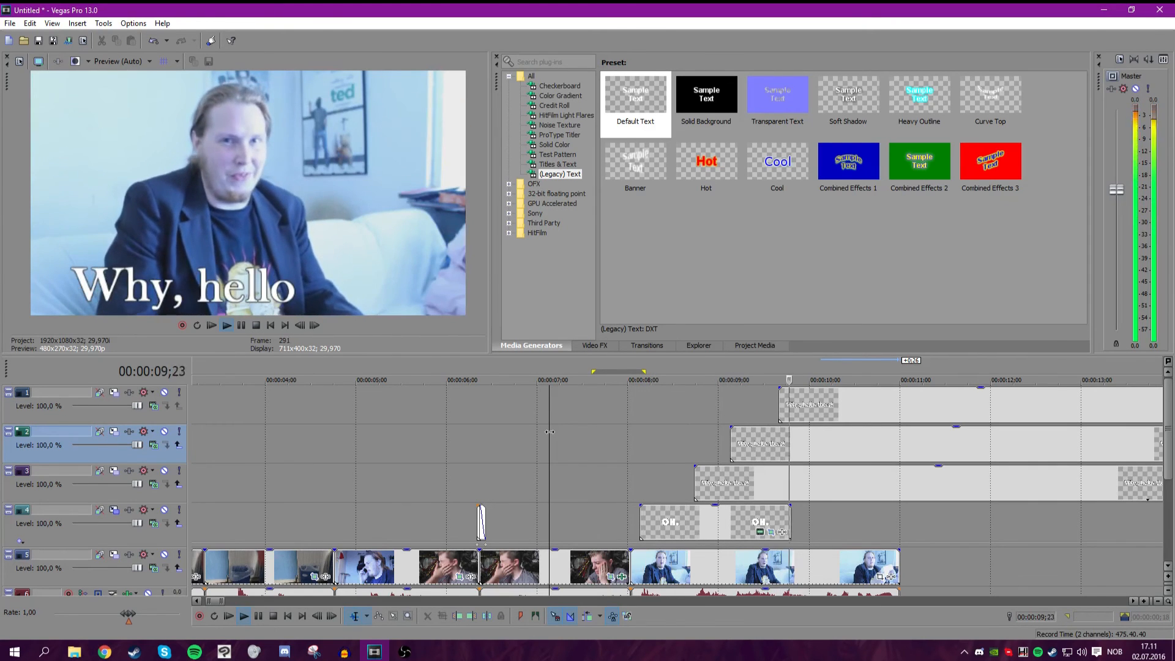
Play back the staggered title from just before the text appears.
{"action": "key", "text": "space"}
{"action": "left_click", "coordinate": [653, 439]}
{"action": "key", "text": "space"}
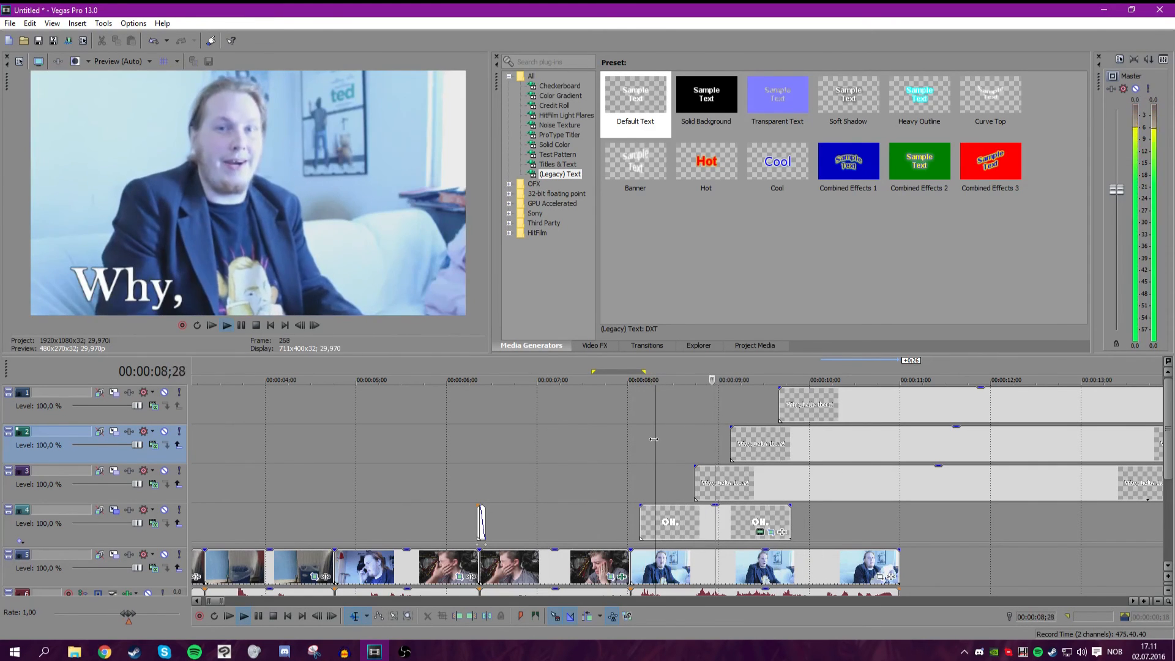
Shift the top-track text copy a few frames earlier and replay the title from the start.
{"action": "left_click", "coordinate": [241, 324]}
{"action": "scroll", "coordinate": [734, 424], "scroll_direction": "up", "scroll_amount": 3}
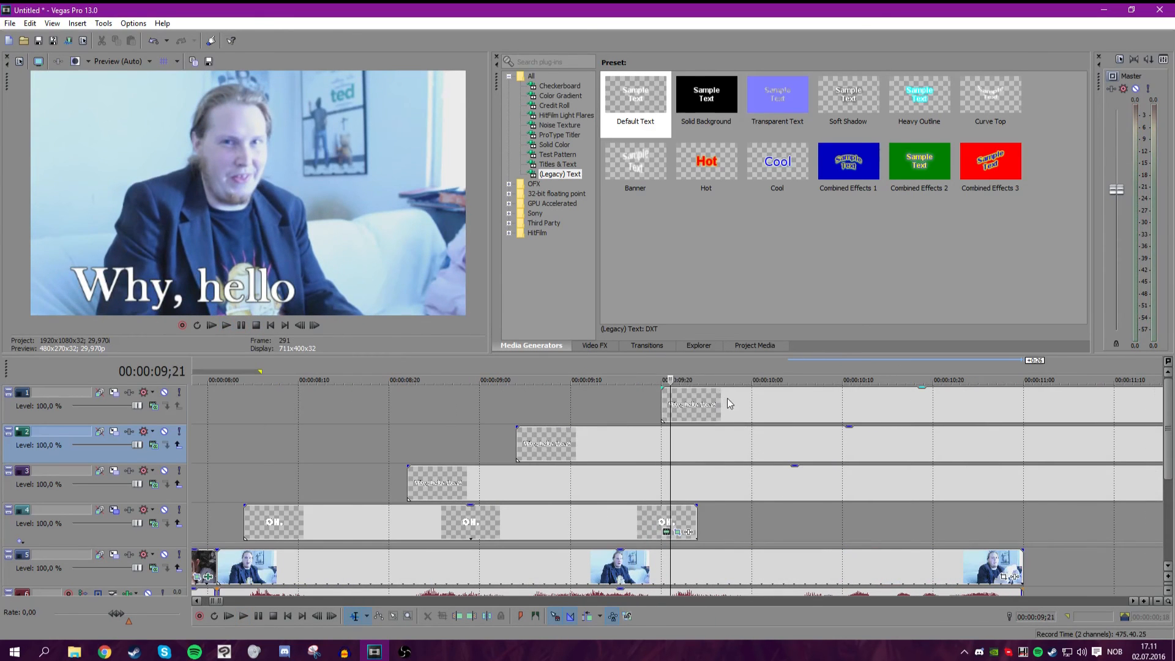
{"action": "left_click_drag", "start_coordinate": [729, 403], "coordinate": [701, 403]}
{"action": "left_click", "coordinate": [242, 325]}
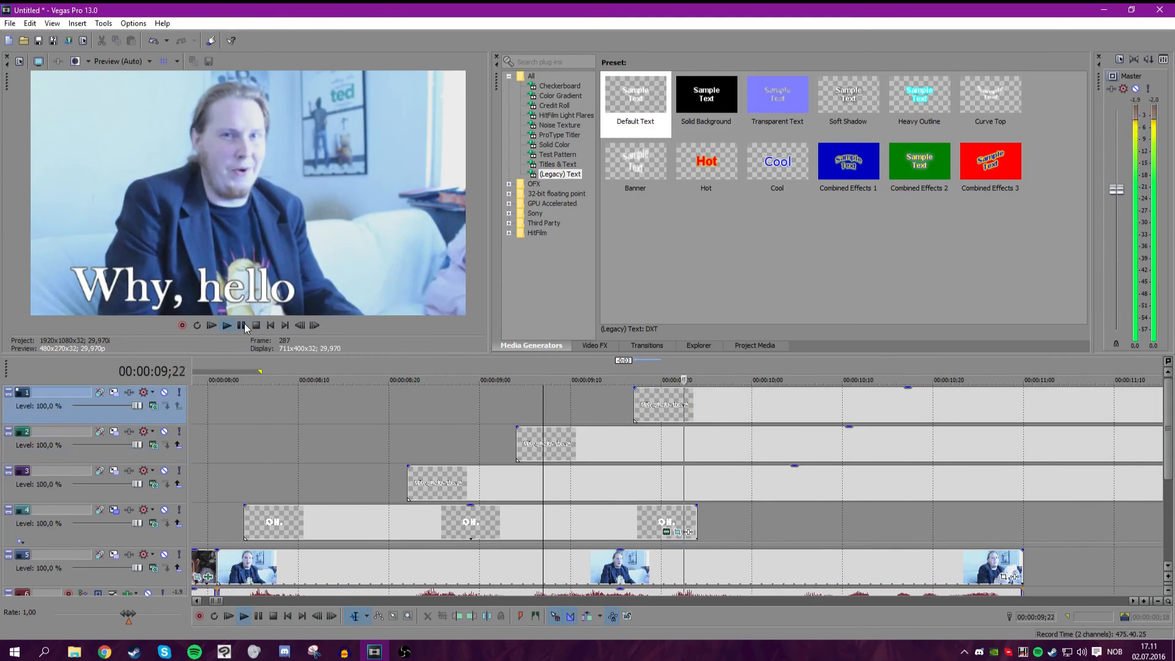
{"action": "left_click", "coordinate": [223, 419]}
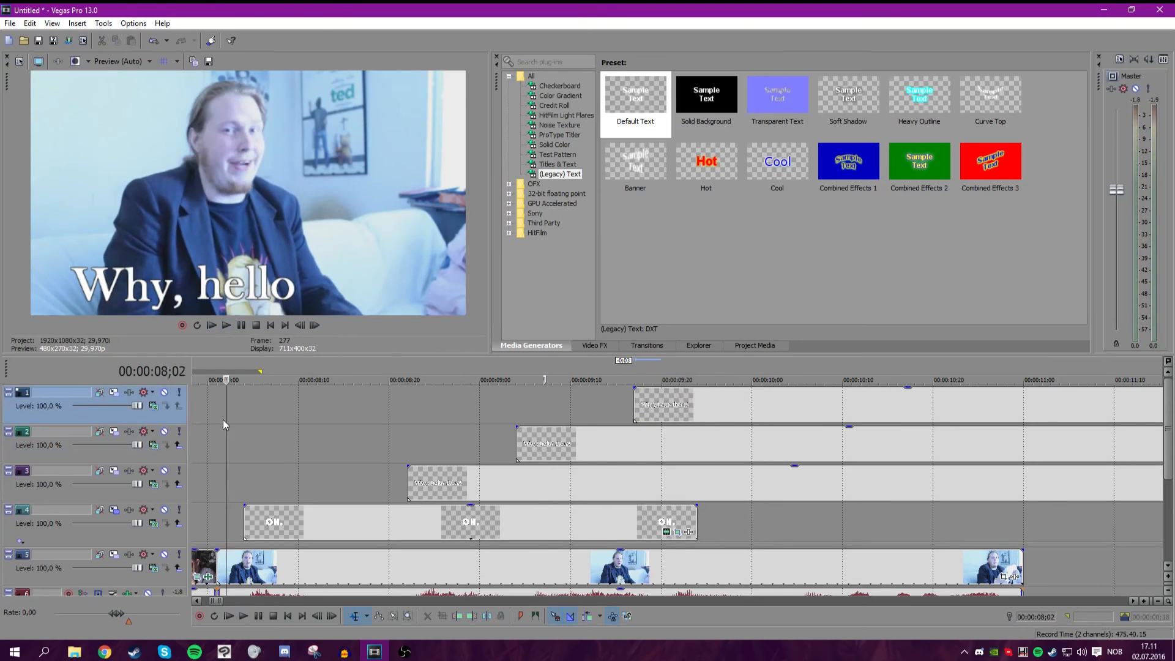
{"action": "left_click", "coordinate": [244, 325]}
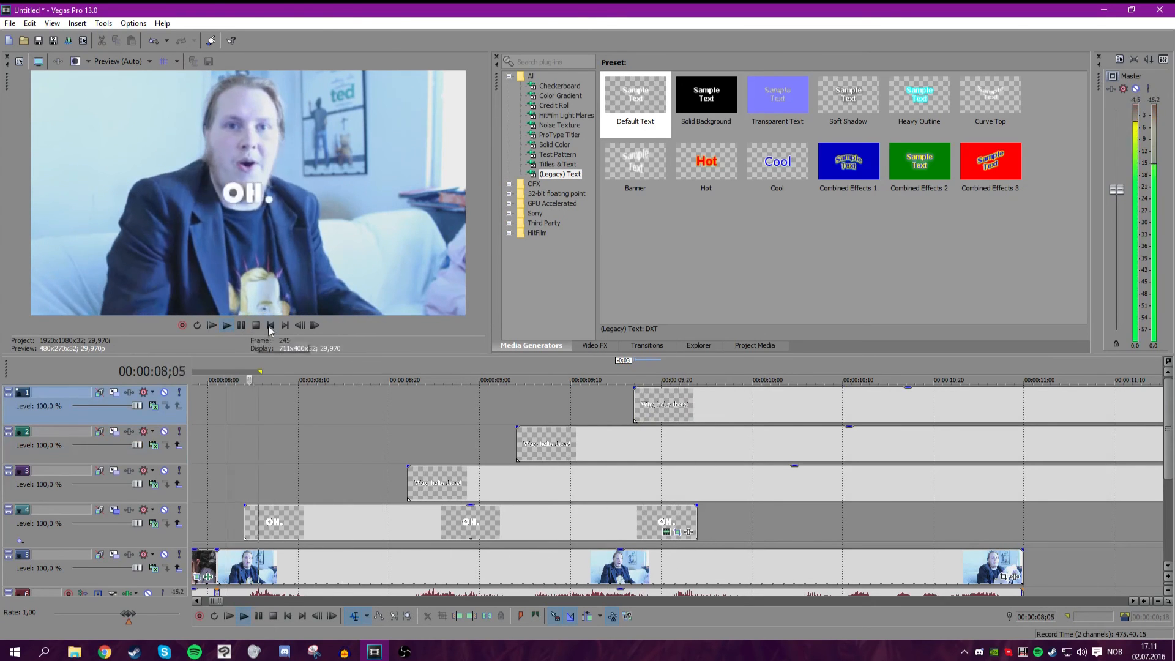
{"action": "left_click", "coordinate": [241, 326]}
Shift the second-track text copy slightly earlier and play the title back.
{"action": "left_click_drag", "start_coordinate": [541, 450], "coordinate": [525, 450]}
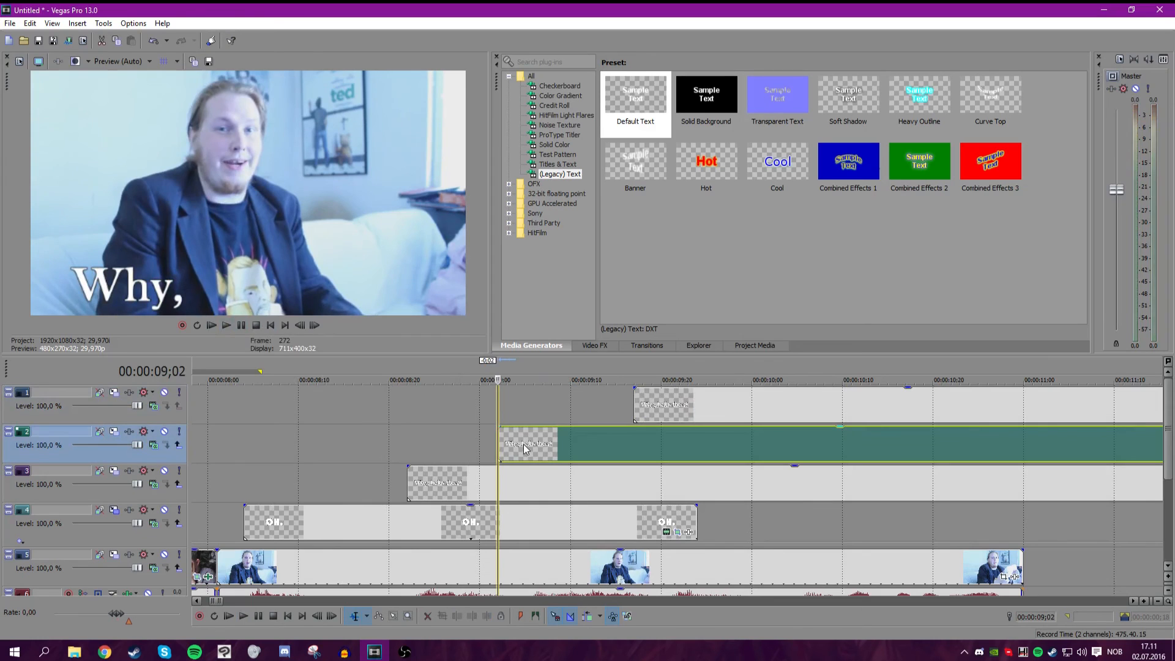
{"action": "left_click", "coordinate": [230, 322]}
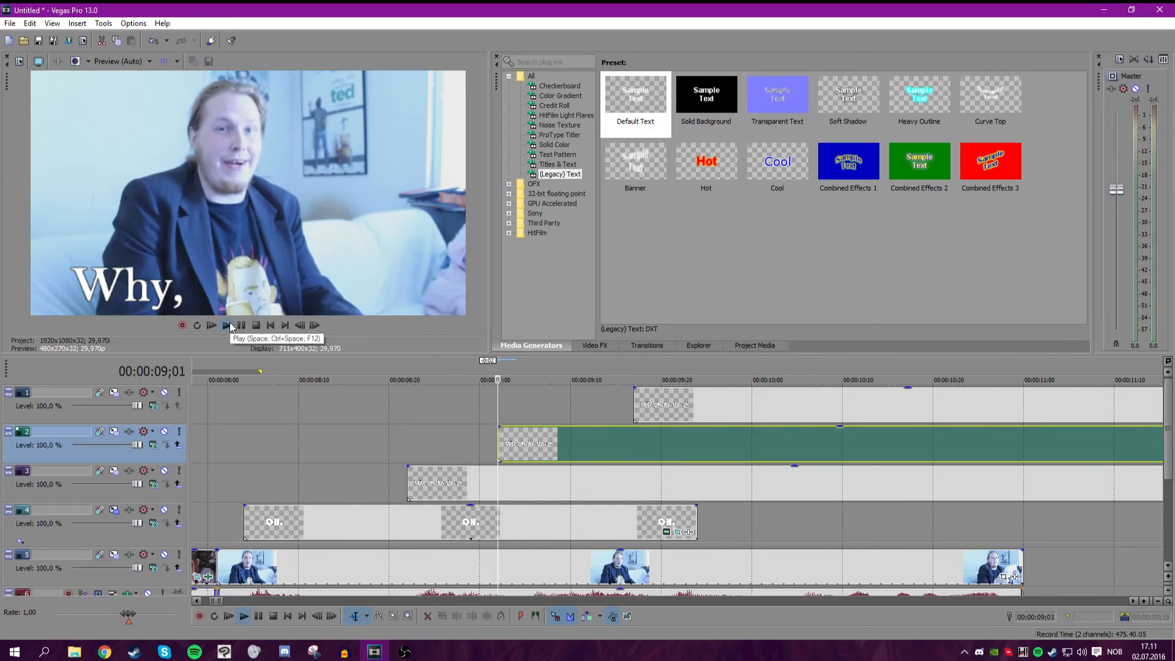
{"action": "left_click", "coordinate": [243, 326]}
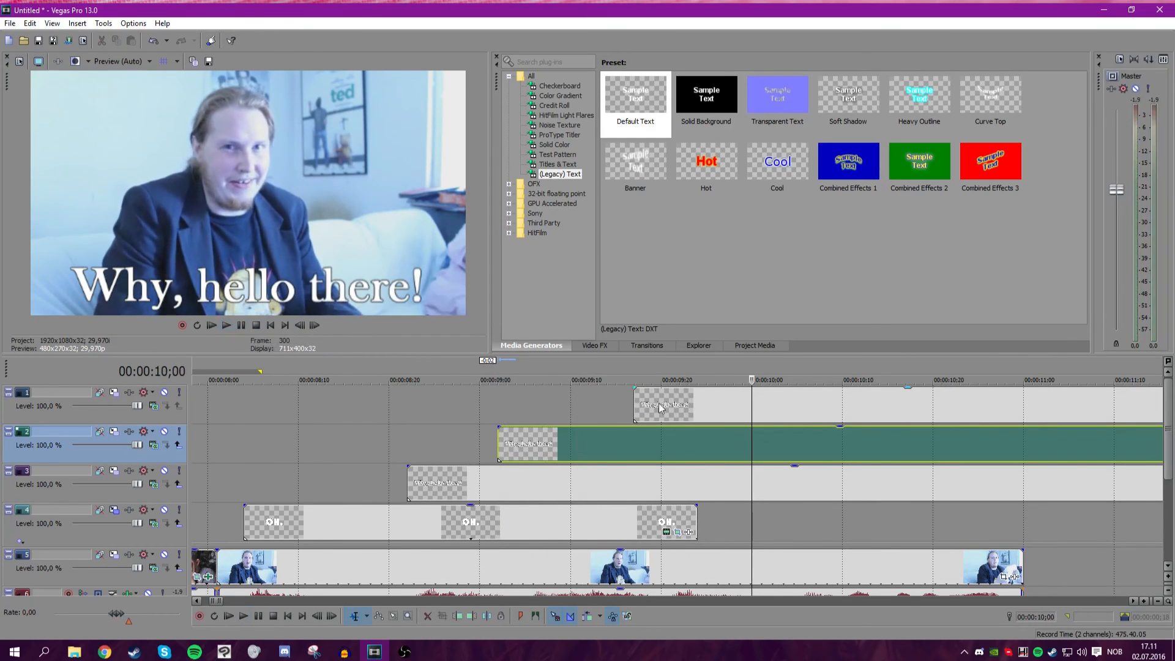
Split the first "OH." event a couple of frames after its start.
{"action": "scroll", "coordinate": [466, 410], "scroll_direction": "down", "scroll_amount": 2}
{"action": "left_click", "coordinate": [502, 417]}
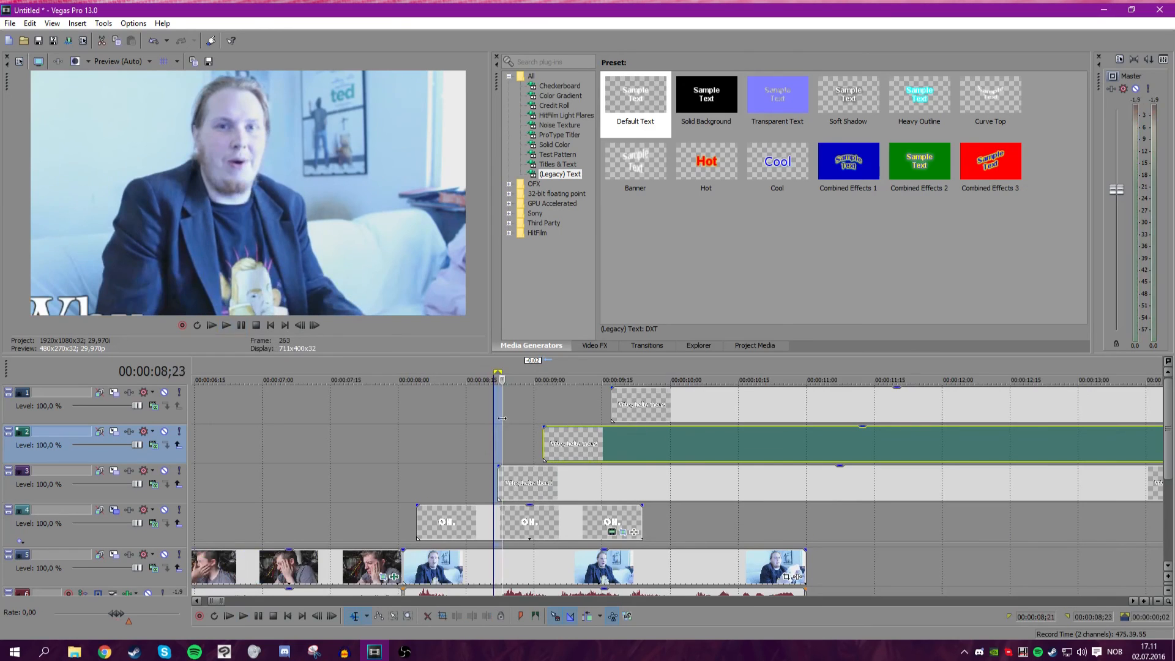
{"action": "left_click", "coordinate": [498, 419]}
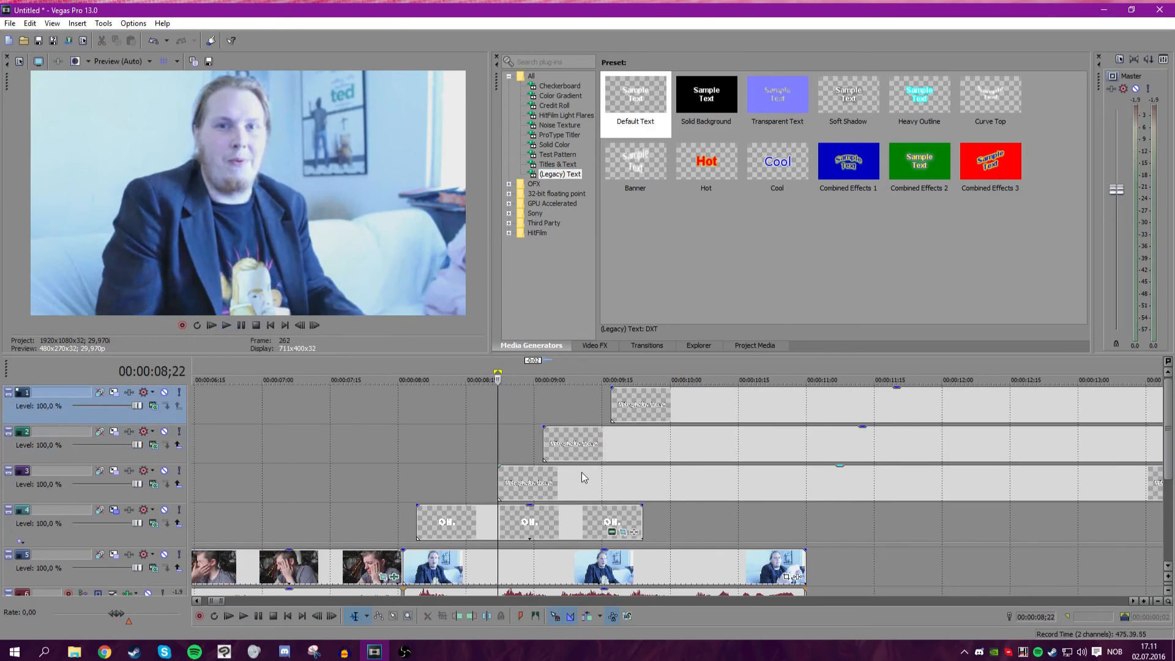
{"action": "left_click_drag", "start_coordinate": [497, 436], "coordinate": [416, 438]}
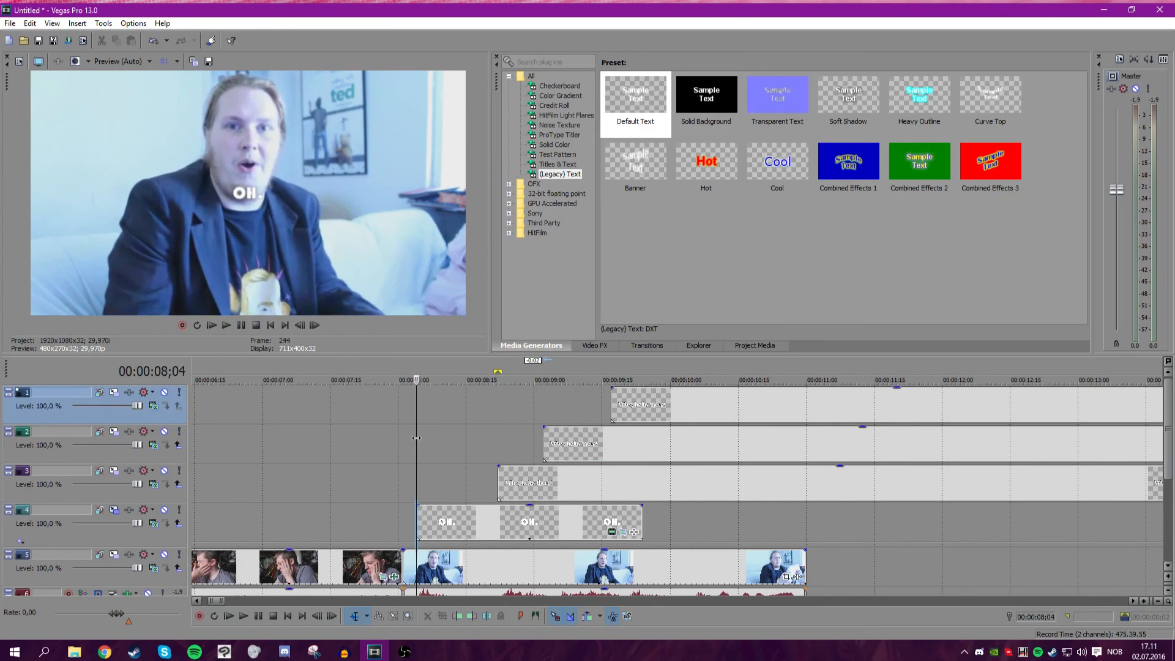
{"action": "left_click", "coordinate": [314, 325]}
{"action": "left_click", "coordinate": [314, 325]}
{"action": "left_click", "coordinate": [314, 325]}
{"action": "left_click", "coordinate": [314, 325]}
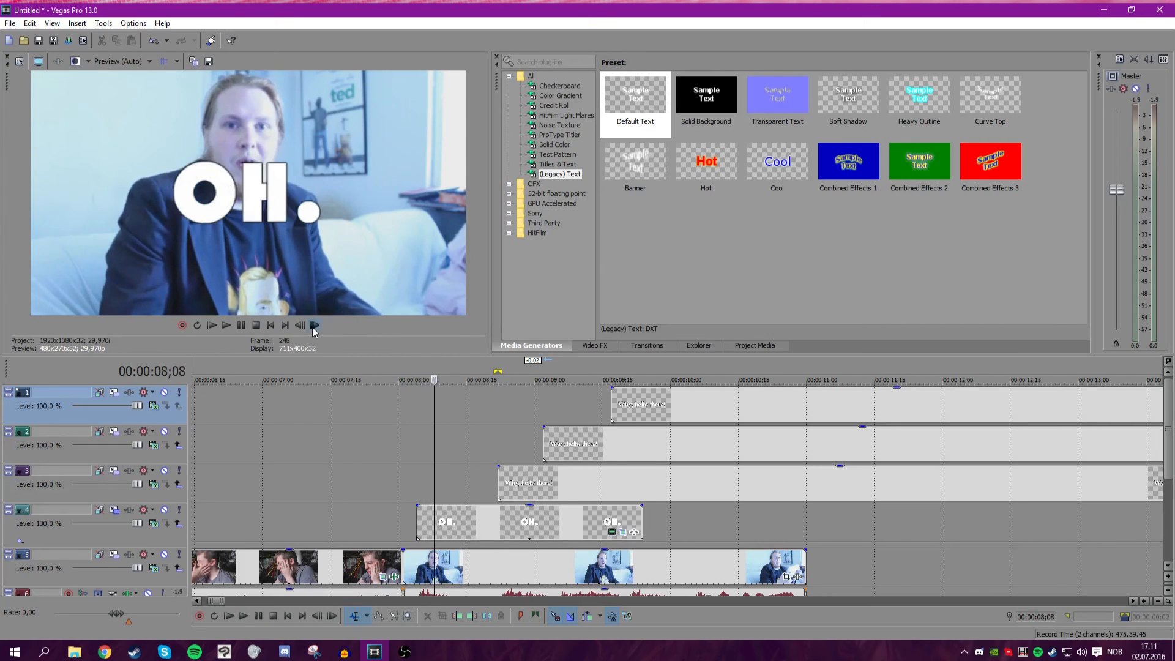
{"action": "left_click", "coordinate": [300, 325]}
{"action": "left_click", "coordinate": [299, 325]}
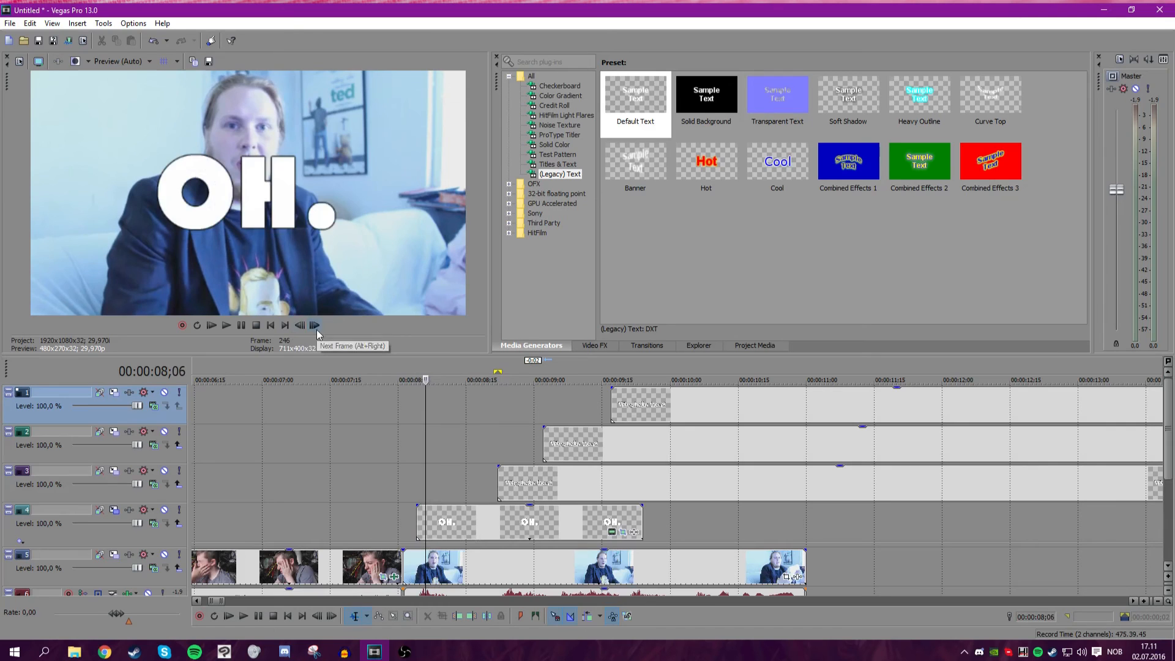
{"action": "left_click", "coordinate": [425, 523]}
{"action": "key", "text": "s"}
{"action": "scroll", "coordinate": [428, 524], "scroll_direction": "up", "scroll_amount": 5}
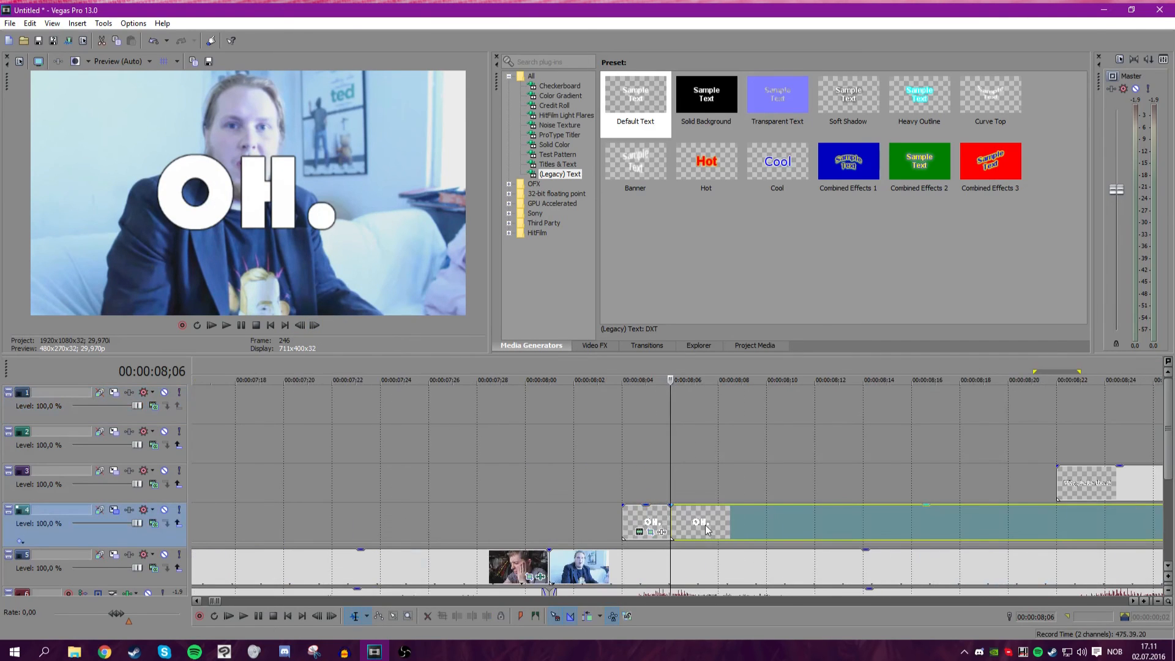
Apply the Gaussian Blur Light Blur preset to the split-off start of the "OH." event and split the following part again.
{"action": "left_click", "coordinate": [604, 346]}
{"action": "scroll", "coordinate": [540, 144], "scroll_direction": "down", "scroll_amount": 3}
{"action": "left_click", "coordinate": [558, 183]}
{"action": "left_click_drag", "start_coordinate": [822, 98], "coordinate": [834, 95]}
{"action": "left_click_drag", "start_coordinate": [630, 510], "coordinate": [631, 517]}
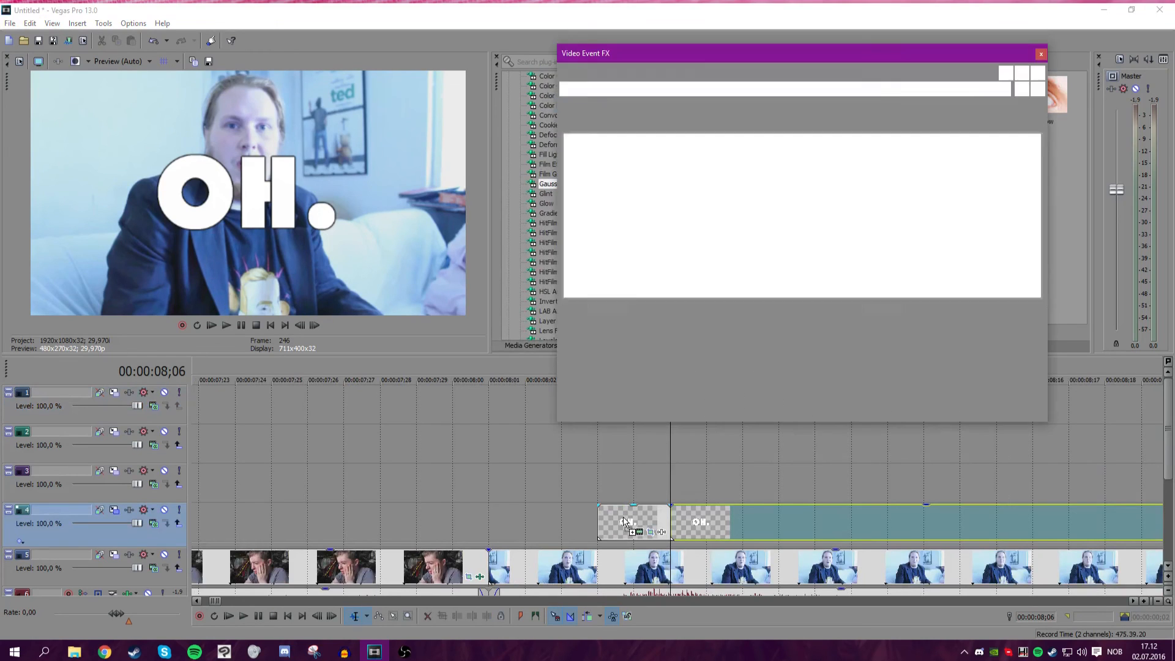
{"action": "left_click", "coordinate": [314, 326]}
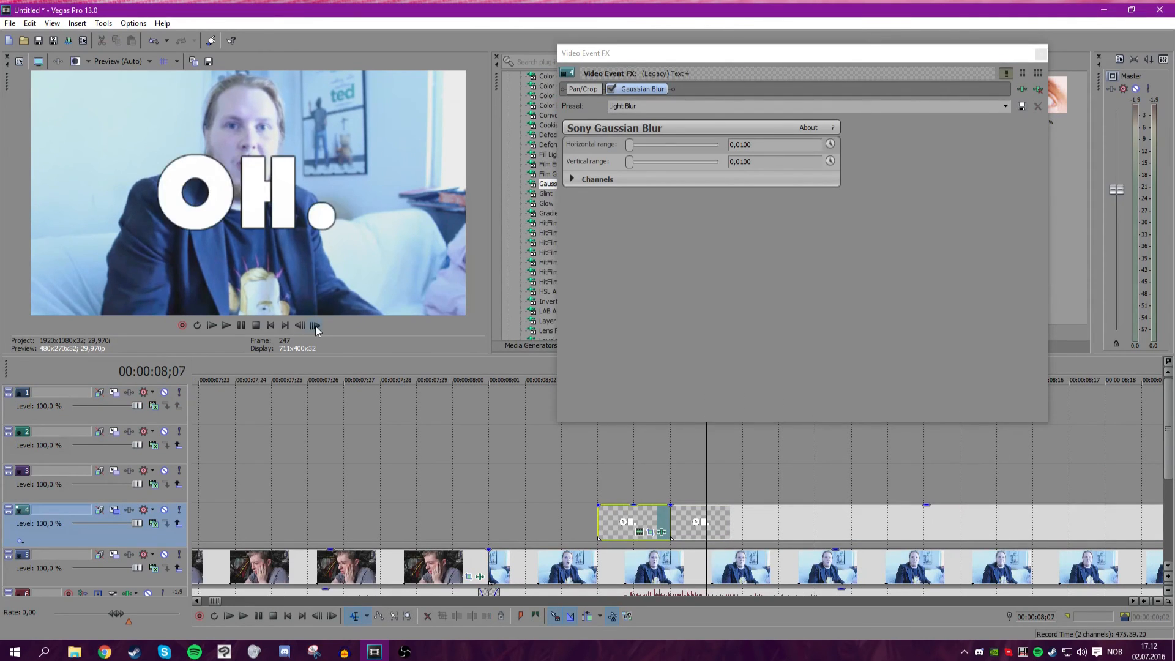
{"action": "left_click", "coordinate": [300, 326]}
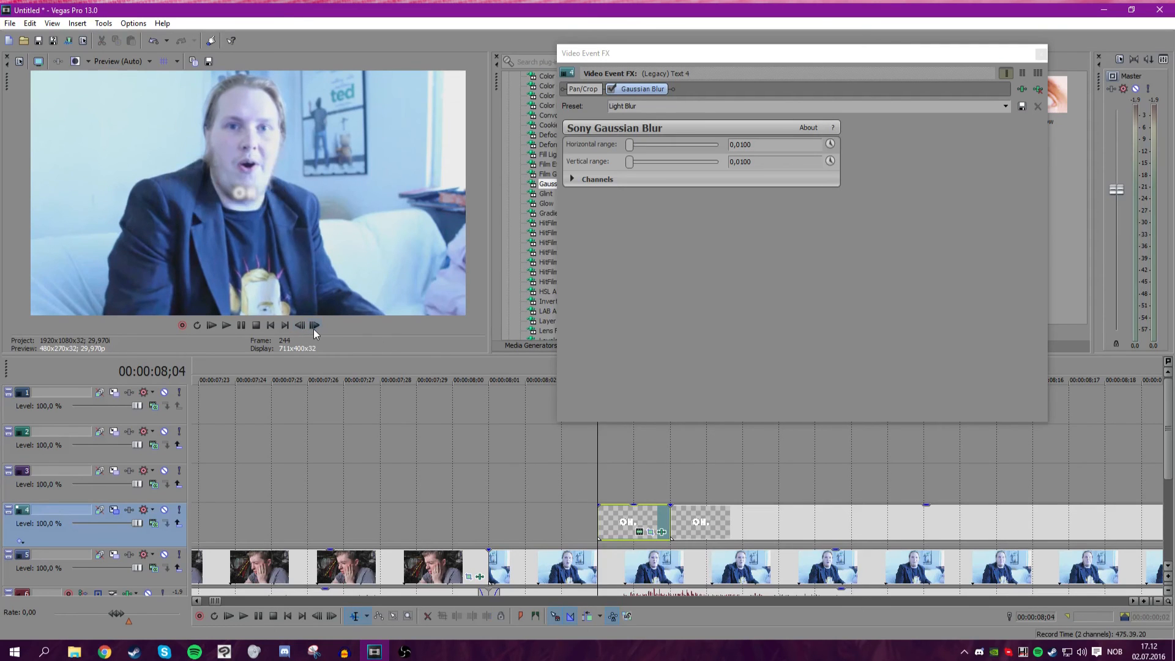
{"action": "left_click", "coordinate": [313, 328]}
{"action": "left_click", "coordinate": [314, 328]}
{"action": "left_click", "coordinate": [650, 531]}
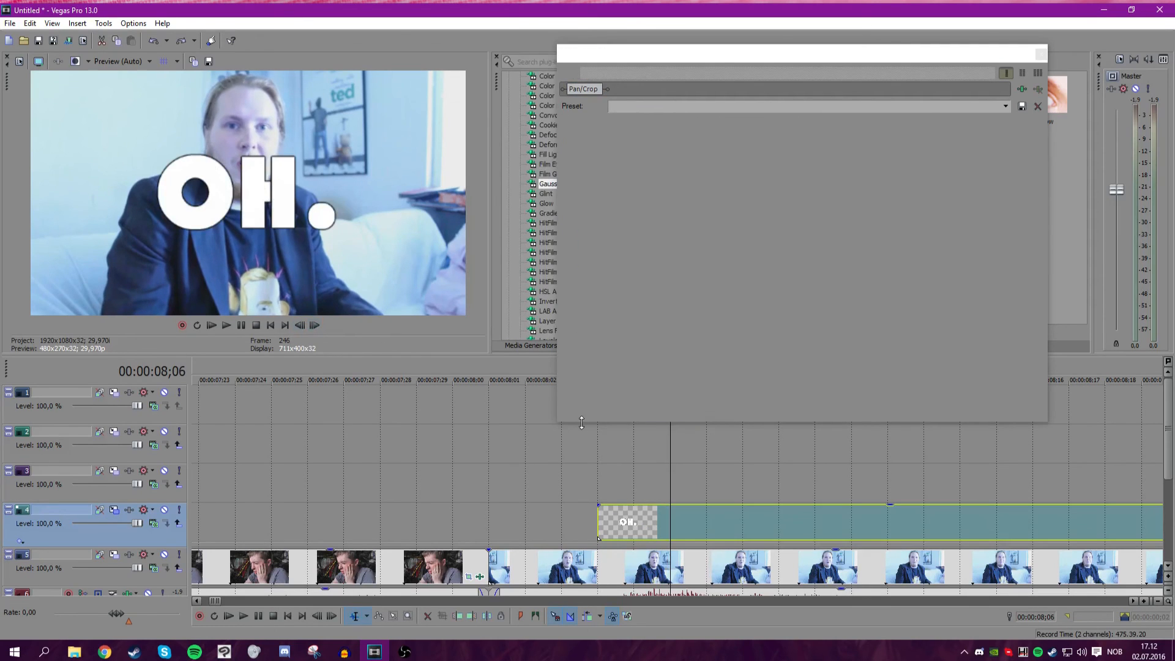
{"action": "left_click_drag", "start_coordinate": [670, 522], "coordinate": [711, 515]}
{"action": "key", "text": "s"}
{"action": "left_click", "coordinate": [1040, 53]}
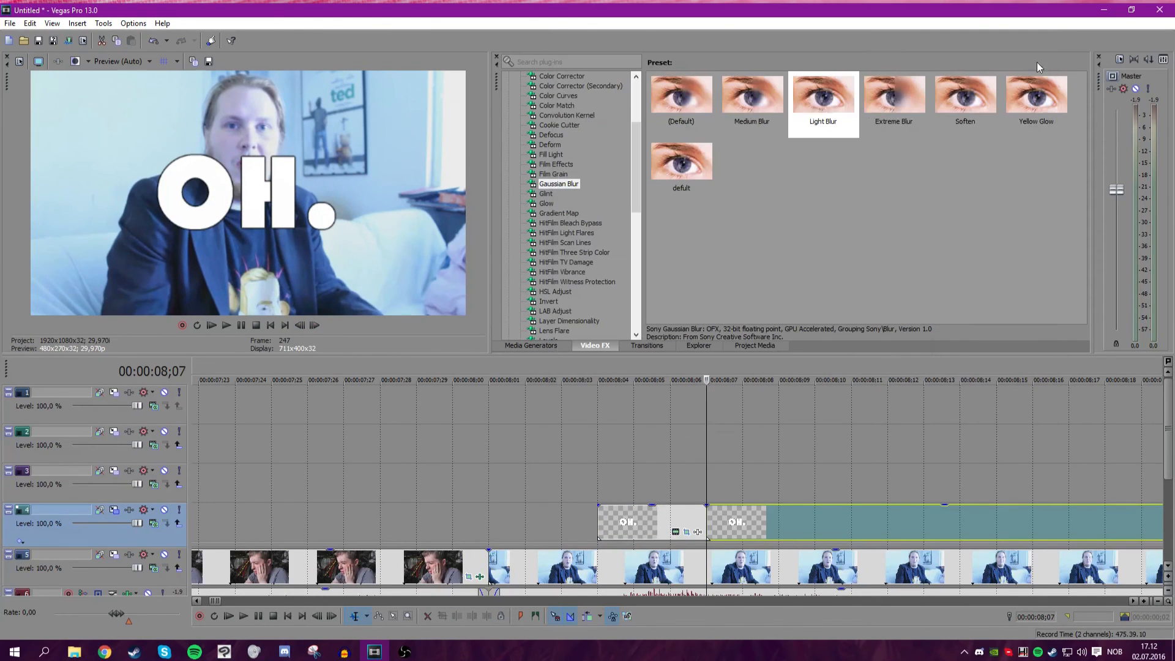
Reopen the blur on the "OH." start segment, enable keyframe animation for its horizontal range, and lower it to the minimum.
{"action": "left_click_drag", "start_coordinate": [643, 535], "coordinate": [645, 527]}
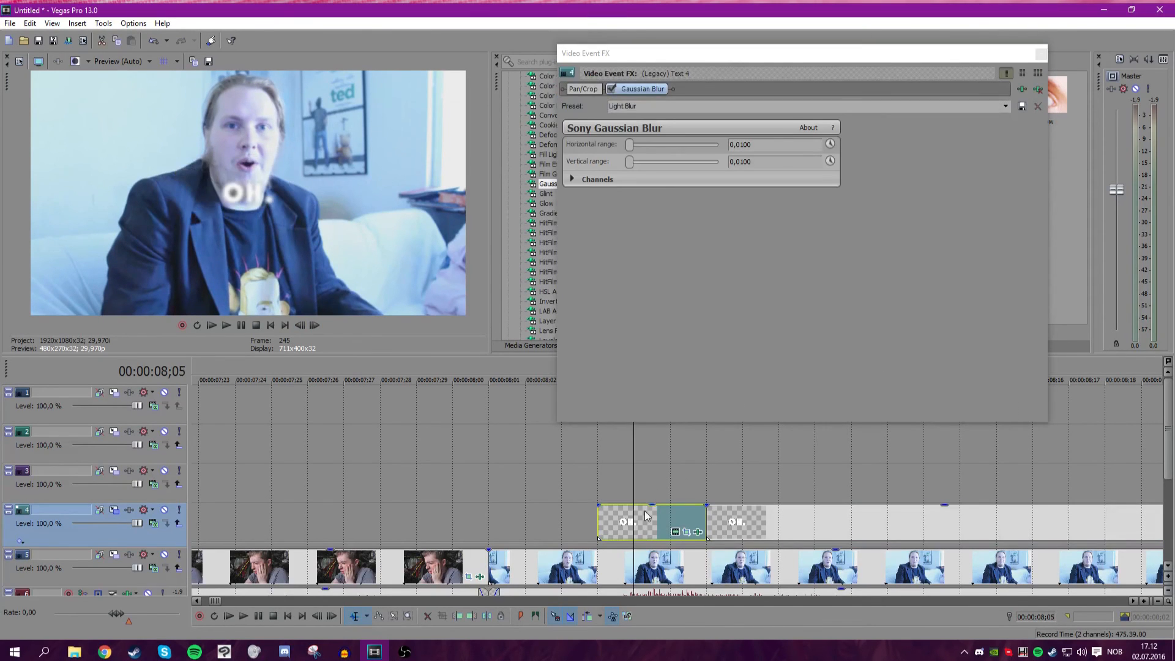
{"action": "left_click", "coordinate": [602, 532]}
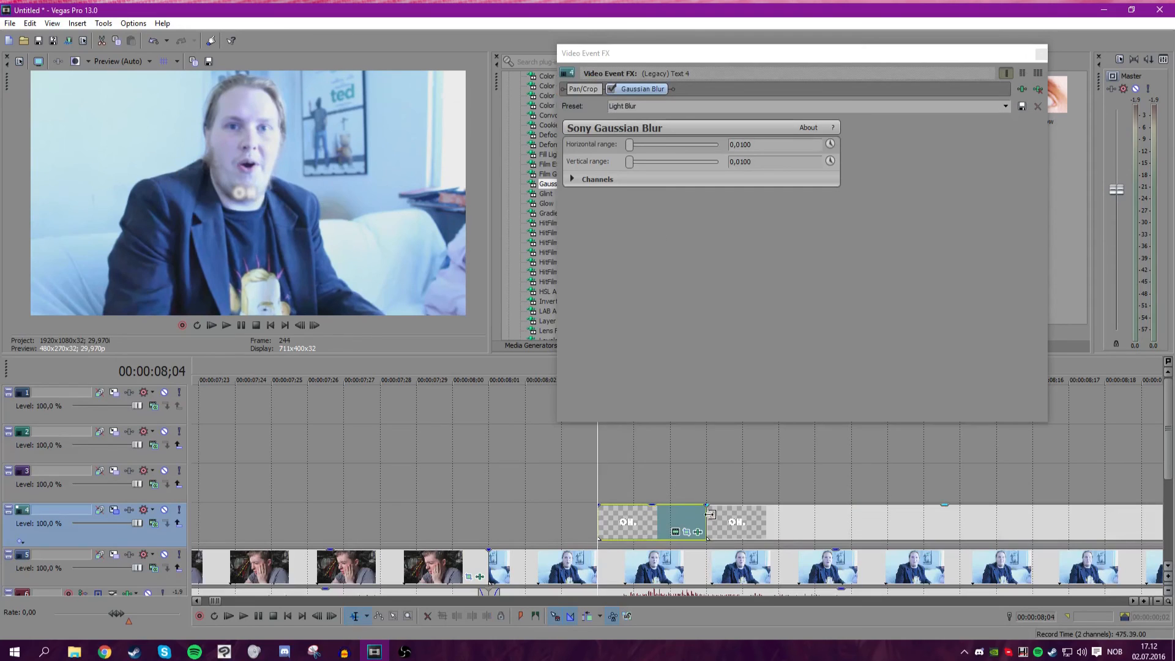
{"action": "left_click", "coordinate": [710, 517]}
{"action": "left_click", "coordinate": [830, 144]}
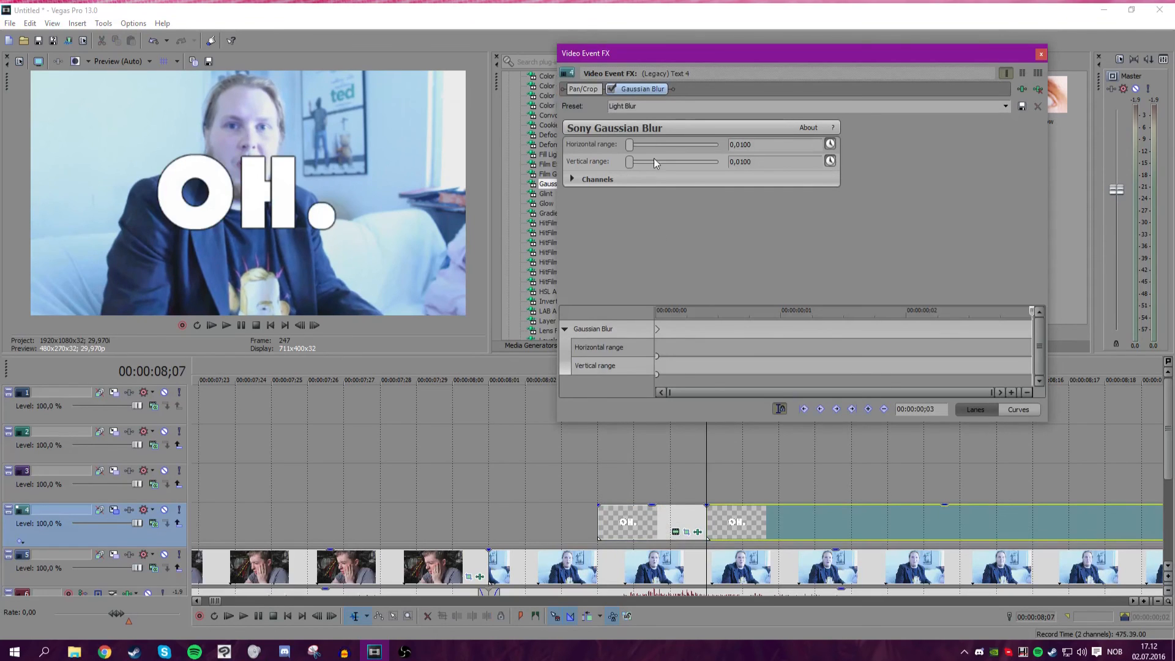
{"action": "left_click_drag", "start_coordinate": [629, 145], "coordinate": [617, 148]}
{"action": "left_click", "coordinate": [1041, 55]}
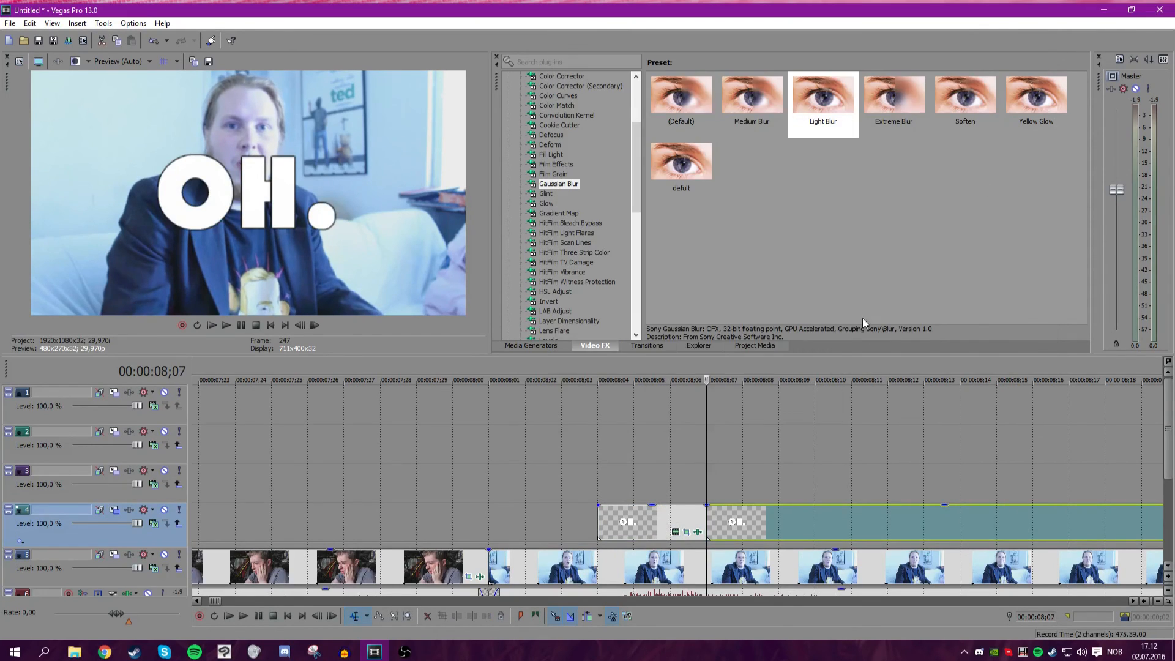
Select a time range around the opening "OH." and play it back.
{"action": "scroll", "coordinate": [588, 475], "scroll_direction": "up", "scroll_amount": 1}
{"action": "left_click", "coordinate": [503, 485]}
{"action": "left_click", "coordinate": [229, 326]}
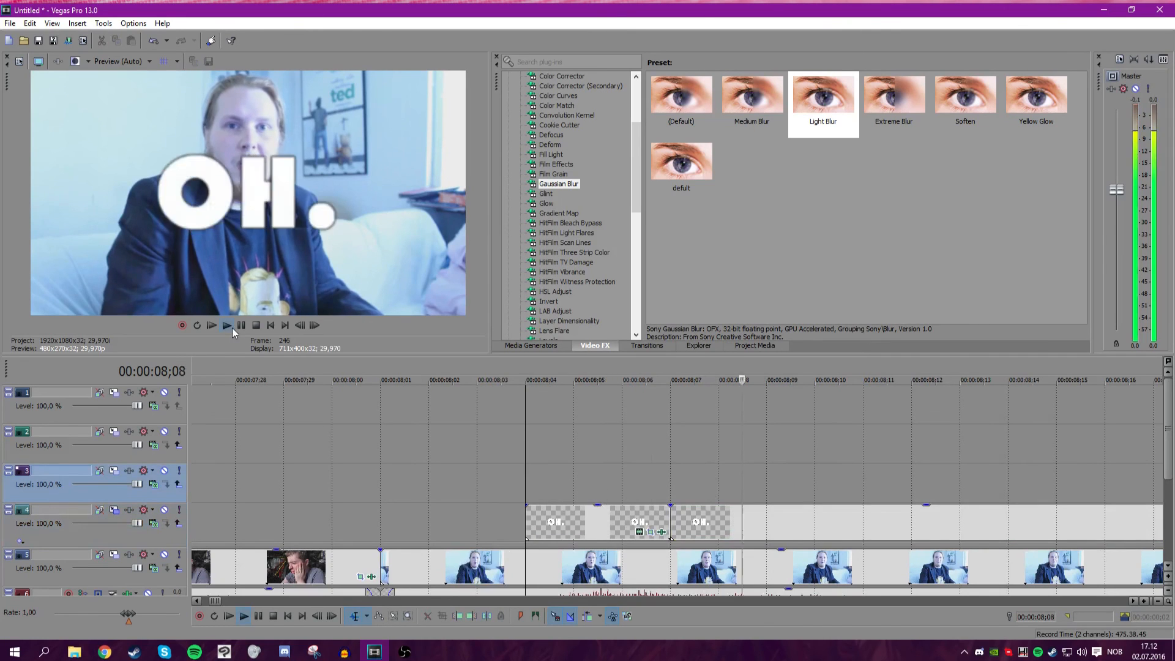
{"action": "key", "text": "space"}
{"action": "left_click_drag", "start_coordinate": [541, 463], "coordinate": [771, 469]}
{"action": "scroll", "coordinate": [342, 514], "scroll_direction": "down", "scroll_amount": 3}
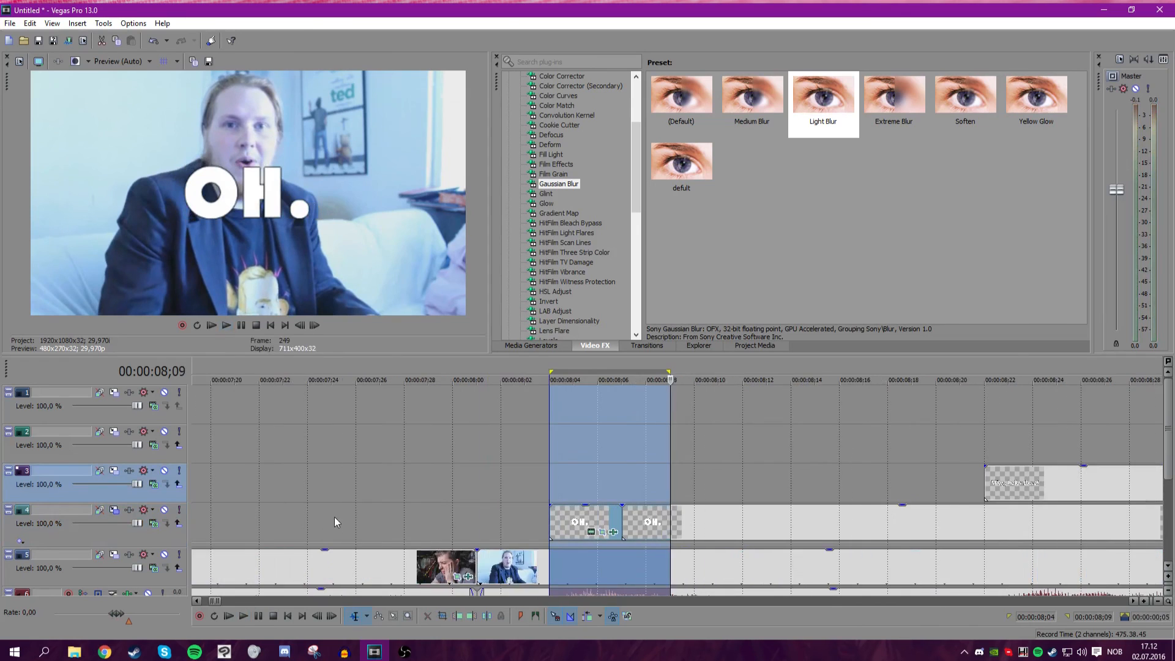
{"action": "scroll", "coordinate": [447, 499], "scroll_direction": "up", "scroll_amount": 3}
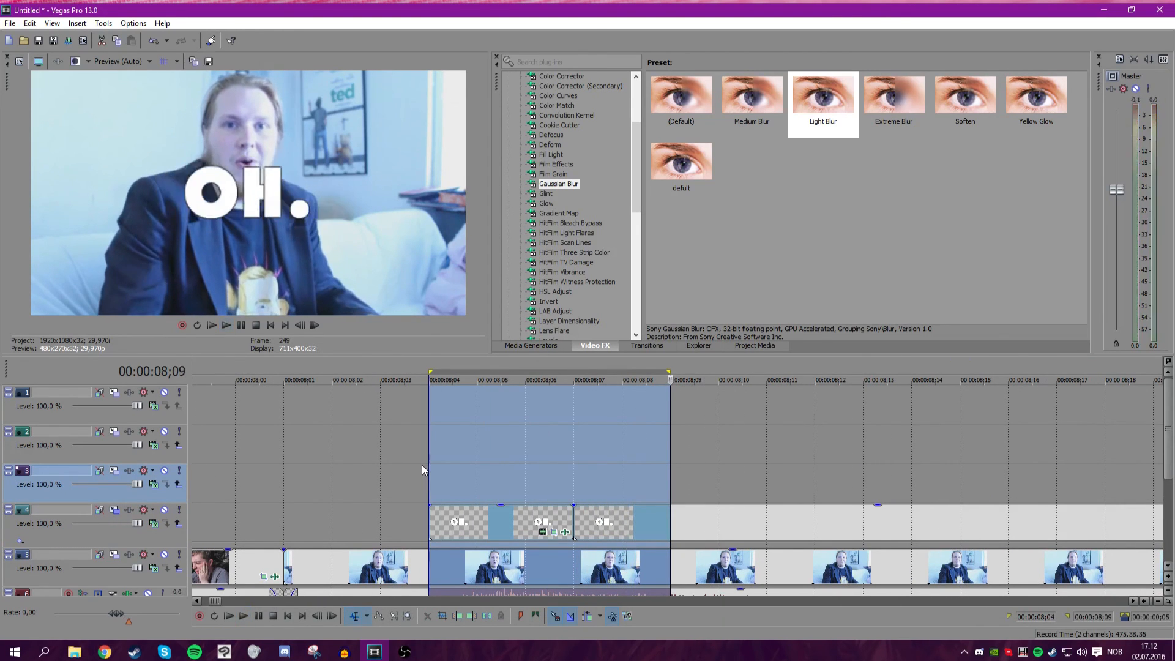
Play back the sequence from the "OH." through the full "Why, hello there!" title.
{"action": "left_click", "coordinate": [227, 324]}
{"action": "left_click", "coordinate": [567, 486]}
{"action": "key", "text": "space"}
{"action": "scroll", "coordinate": [398, 478], "scroll_direction": "down", "scroll_amount": 5}
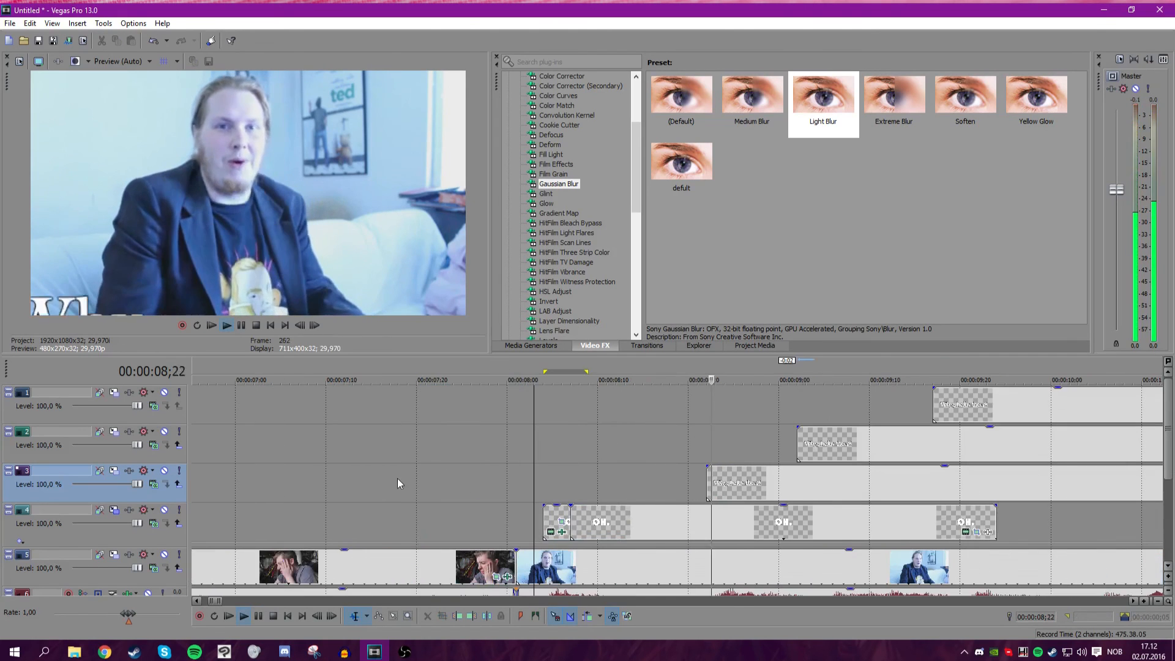
{"action": "key", "text": "space"}
{"action": "key", "text": "space"}
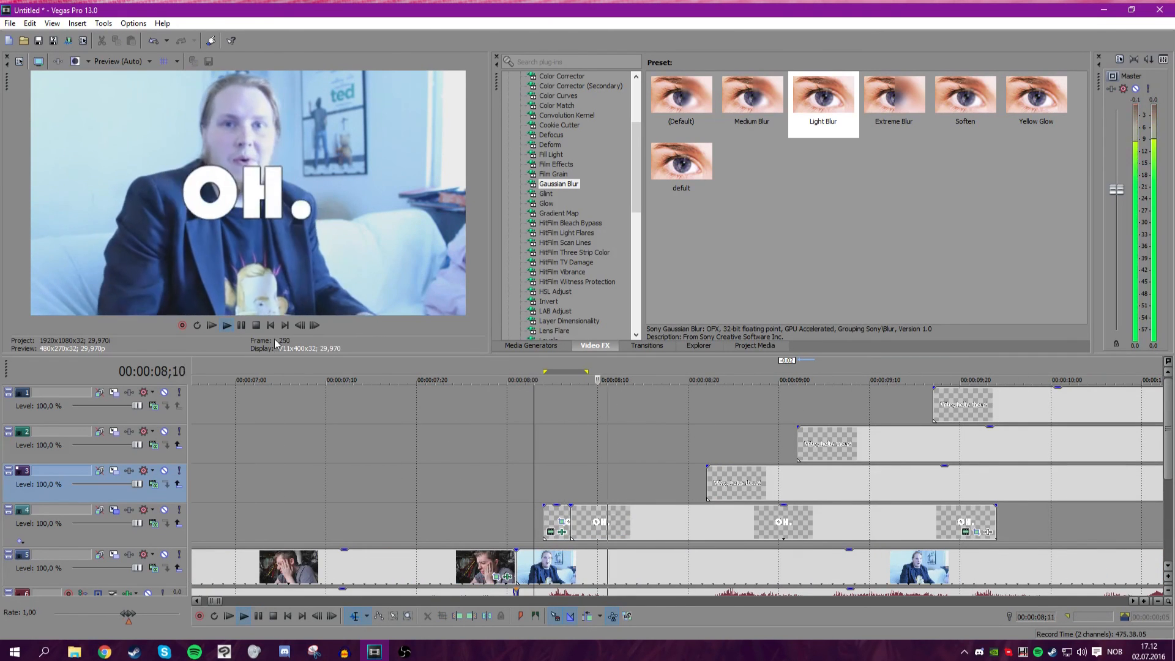
{"action": "left_click", "coordinate": [244, 326]}
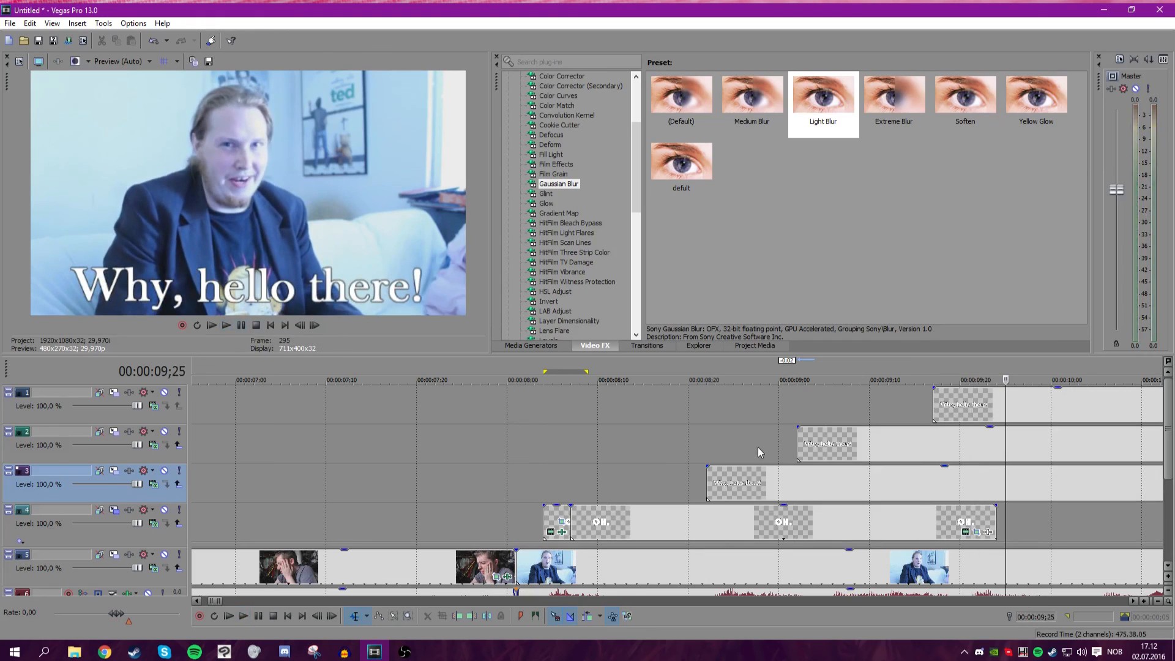
Split the second-track "hello" text copy a few frames after its start.
{"action": "left_click", "coordinate": [769, 416]}
{"action": "left_click", "coordinate": [696, 414]}
{"action": "left_click_drag", "start_coordinate": [696, 414], "coordinate": [823, 443]}
{"action": "left_click", "coordinate": [824, 443]}
{"action": "key", "text": "s"}
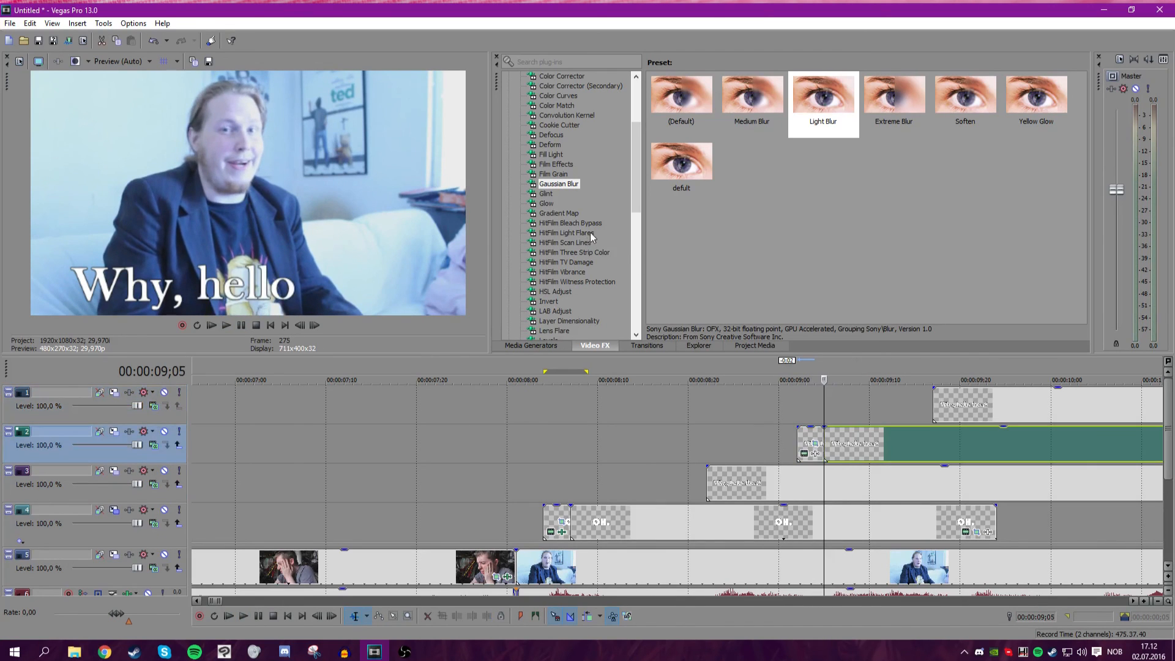
Apply the Linear Blur Vertical Light preset to the split-off start of the second-track "hello" text.
{"action": "left_click_drag", "start_coordinate": [633, 184], "coordinate": [633, 230]}
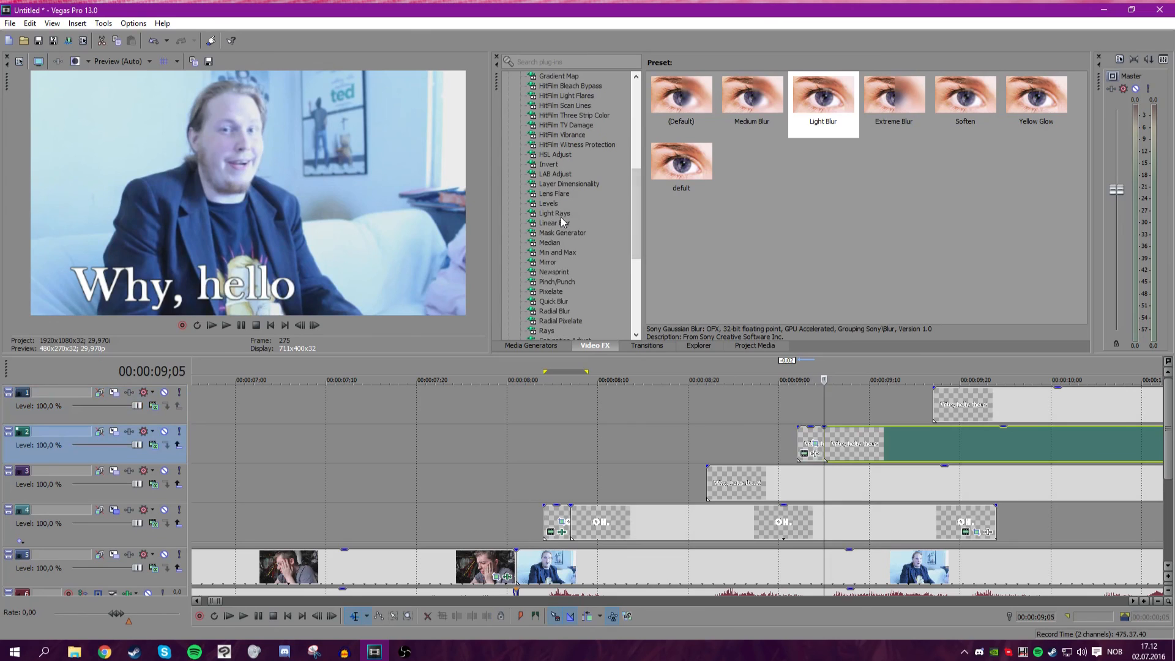
{"action": "left_click_drag", "start_coordinate": [814, 116], "coordinate": [814, 103]}
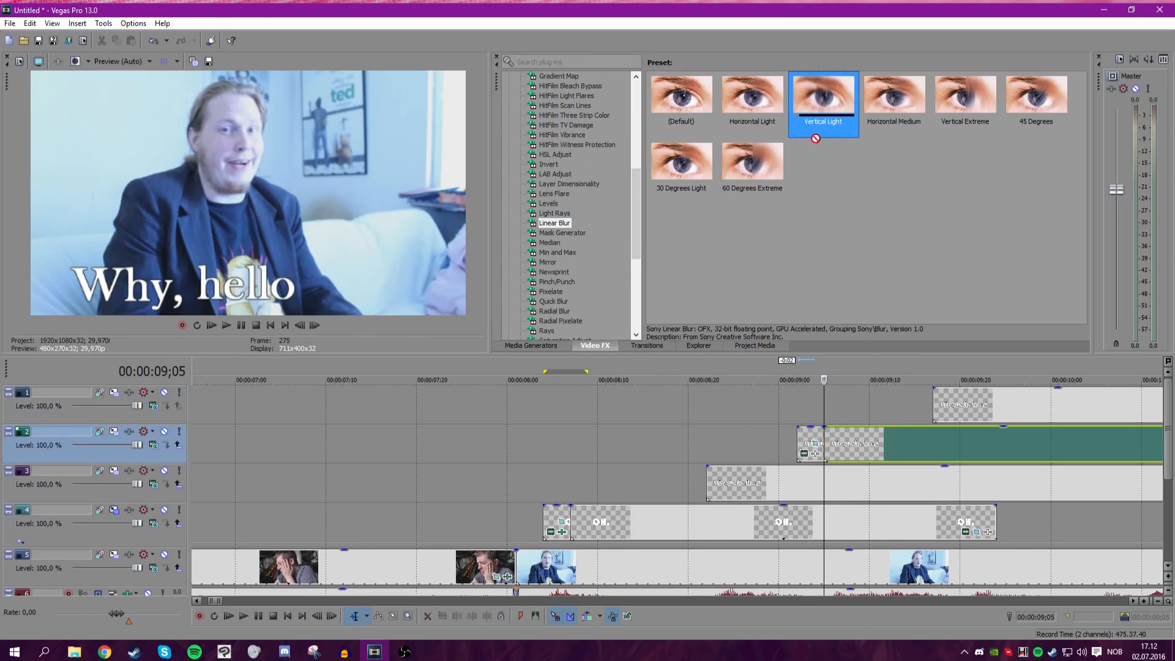
{"action": "left_click_drag", "start_coordinate": [809, 442], "coordinate": [809, 445]}
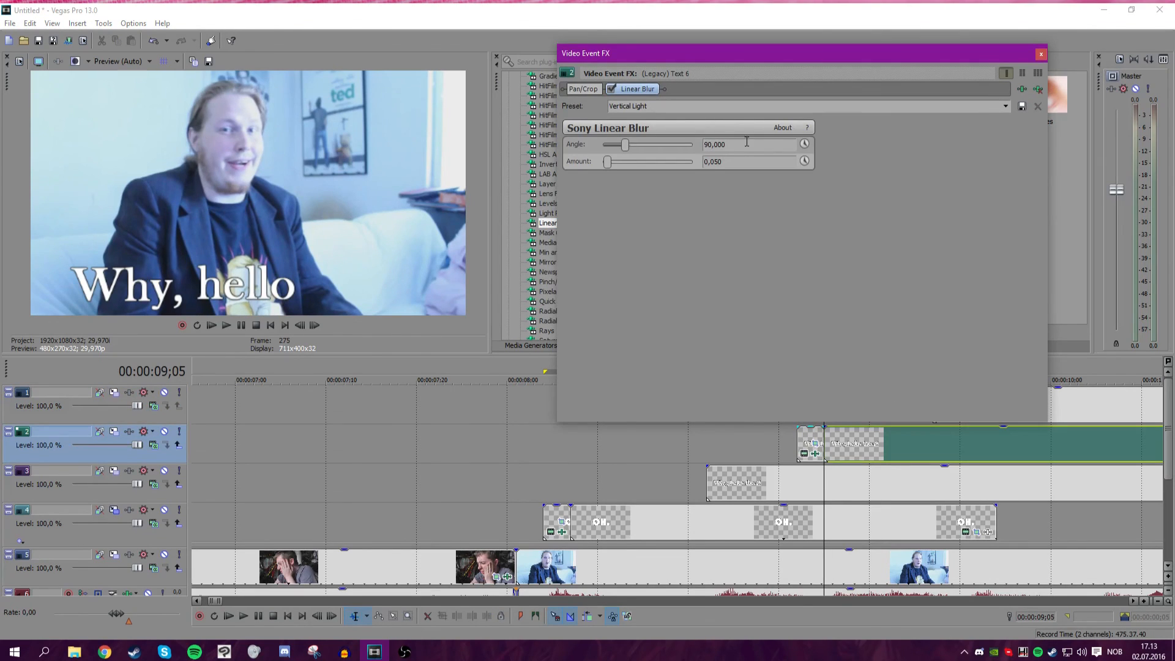
Enable keyframe animation for the blur's angle, lower its amount to the minimum, and close the effect window.
{"action": "left_click", "coordinate": [804, 145]}
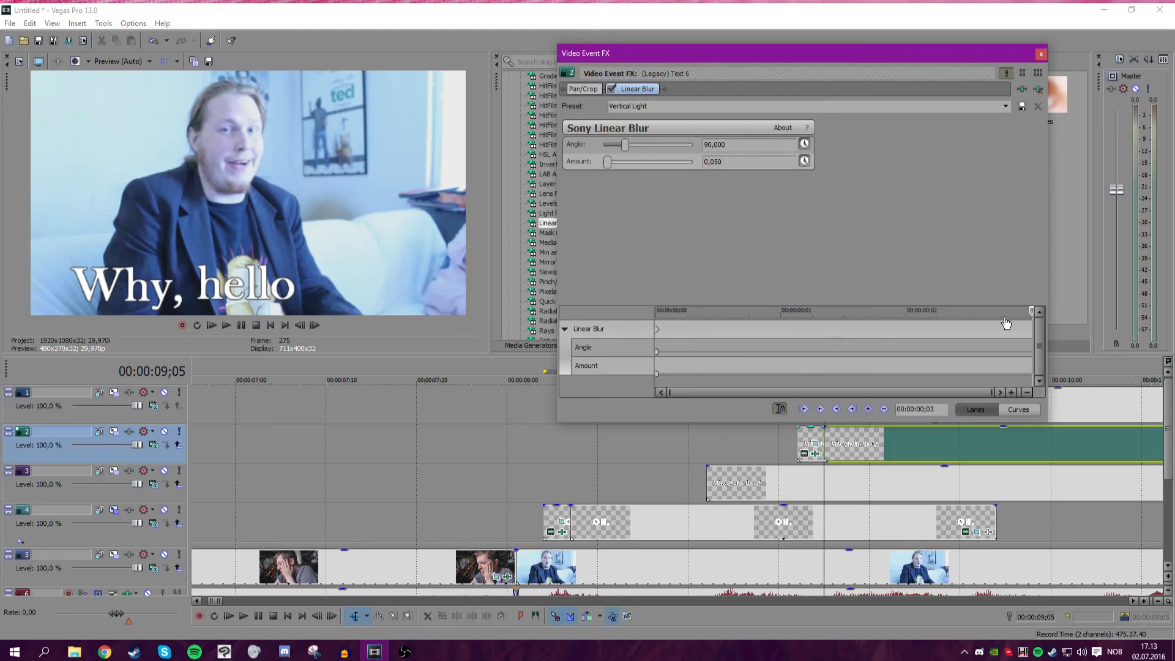
{"action": "scroll", "coordinate": [849, 450], "scroll_direction": "down", "scroll_amount": 3}
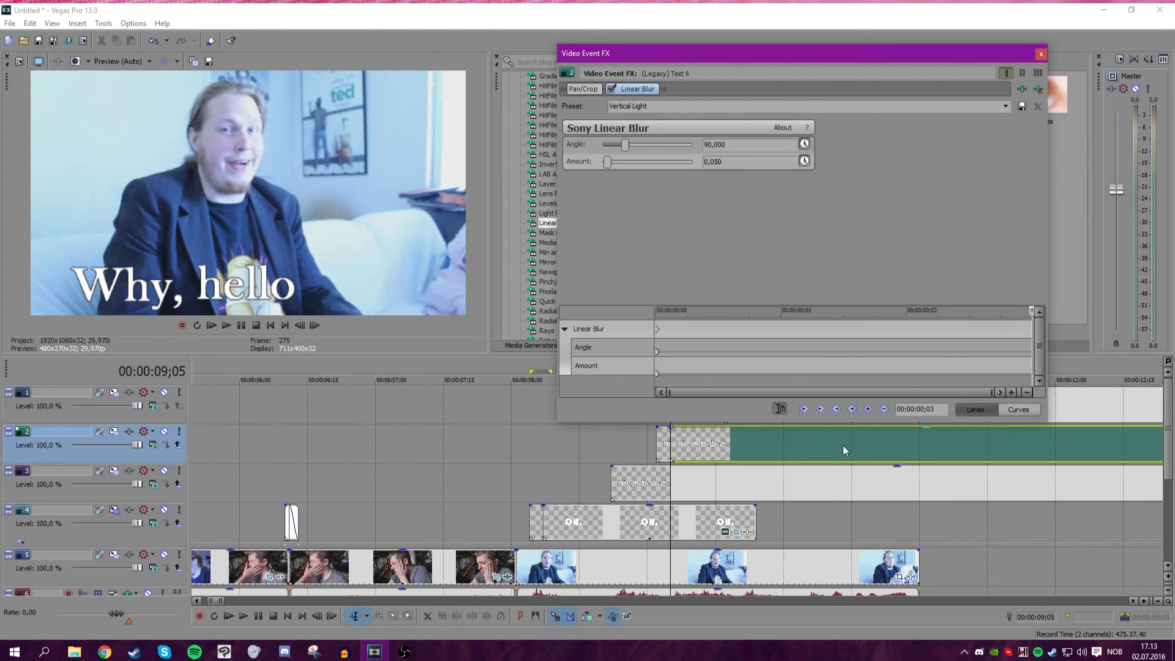
{"action": "left_click_drag", "start_coordinate": [609, 162], "coordinate": [560, 163]}
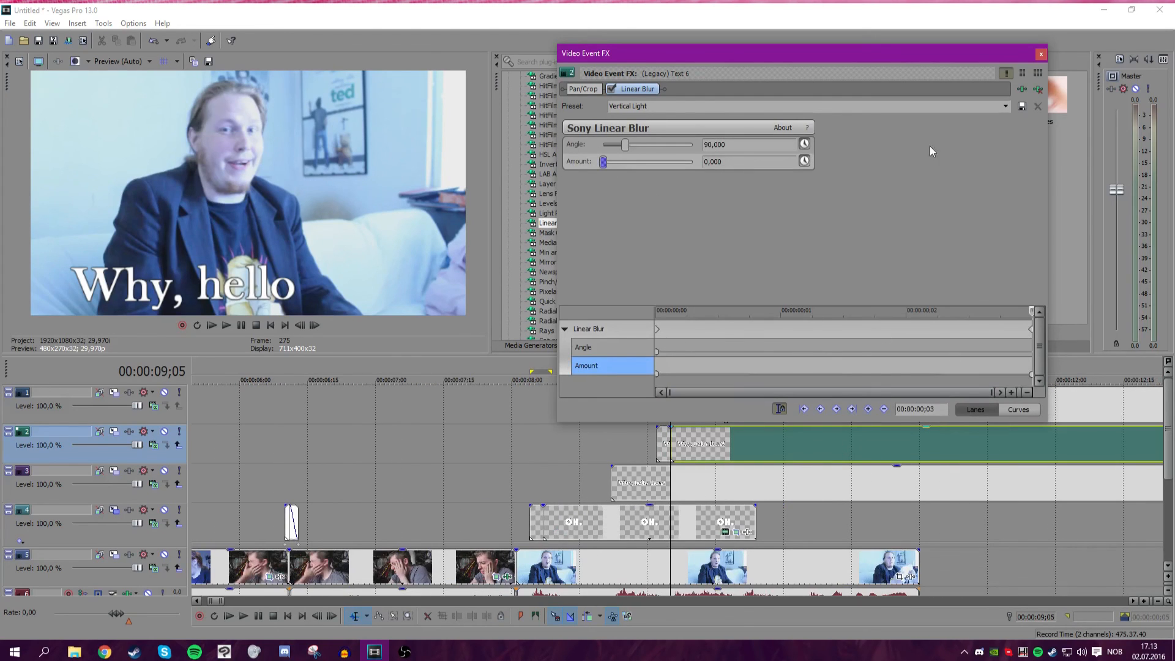
{"action": "left_click", "coordinate": [1040, 53]}
Play back the "hello" word entrance, then undo the last two changes.
{"action": "left_click", "coordinate": [303, 324]}
{"action": "left_click", "coordinate": [303, 324]}
{"action": "left_click", "coordinate": [303, 324]}
{"action": "left_click", "coordinate": [303, 324]}
{"action": "left_click", "coordinate": [302, 324]}
{"action": "left_click", "coordinate": [302, 324]}
{"action": "left_click", "coordinate": [226, 326]}
{"action": "left_click", "coordinate": [226, 326]}
{"action": "left_click", "coordinate": [226, 325]}
{"action": "left_click", "coordinate": [226, 326]}
{"action": "left_click", "coordinate": [226, 326]}
{"action": "key", "text": "space"}
{"action": "key", "text": "space"}
{"action": "key", "text": "space"}
{"action": "scroll", "coordinate": [743, 459], "scroll_direction": "up", "scroll_amount": 3}
{"action": "key", "text": "ctrl+z"}
{"action": "key", "text": "ctrl+z"}
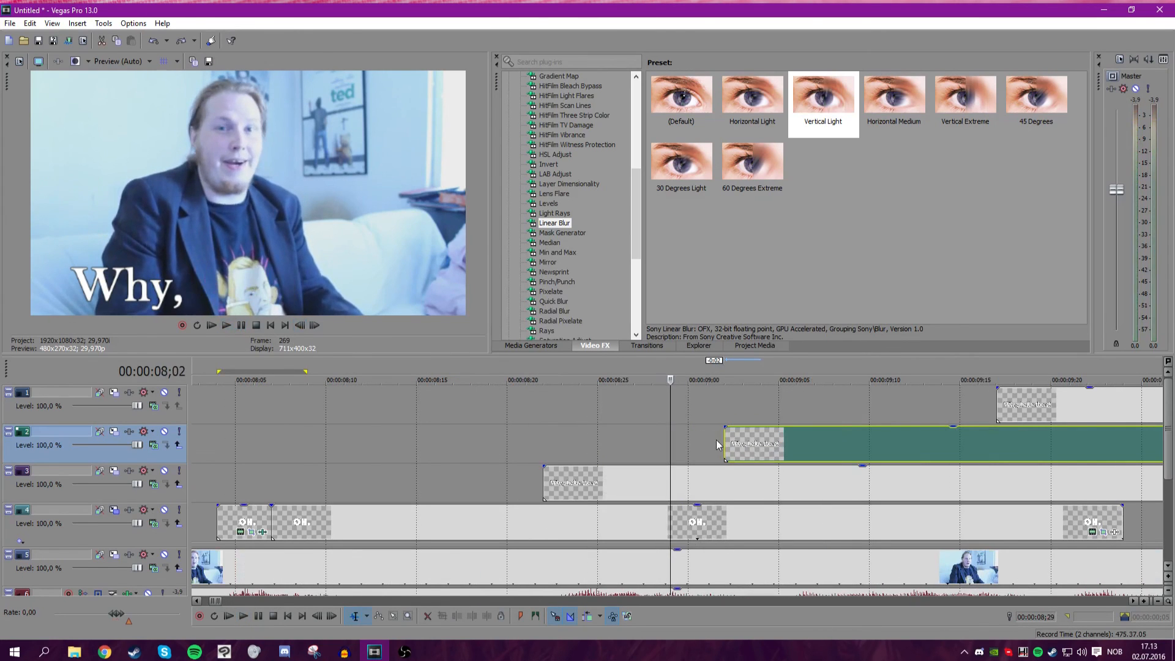
Play back the "Why, hello there!" title sequence several times to review the word entrances.
{"action": "left_click", "coordinate": [716, 439]}
{"action": "scroll", "coordinate": [399, 432], "scroll_direction": "down", "scroll_amount": 2}
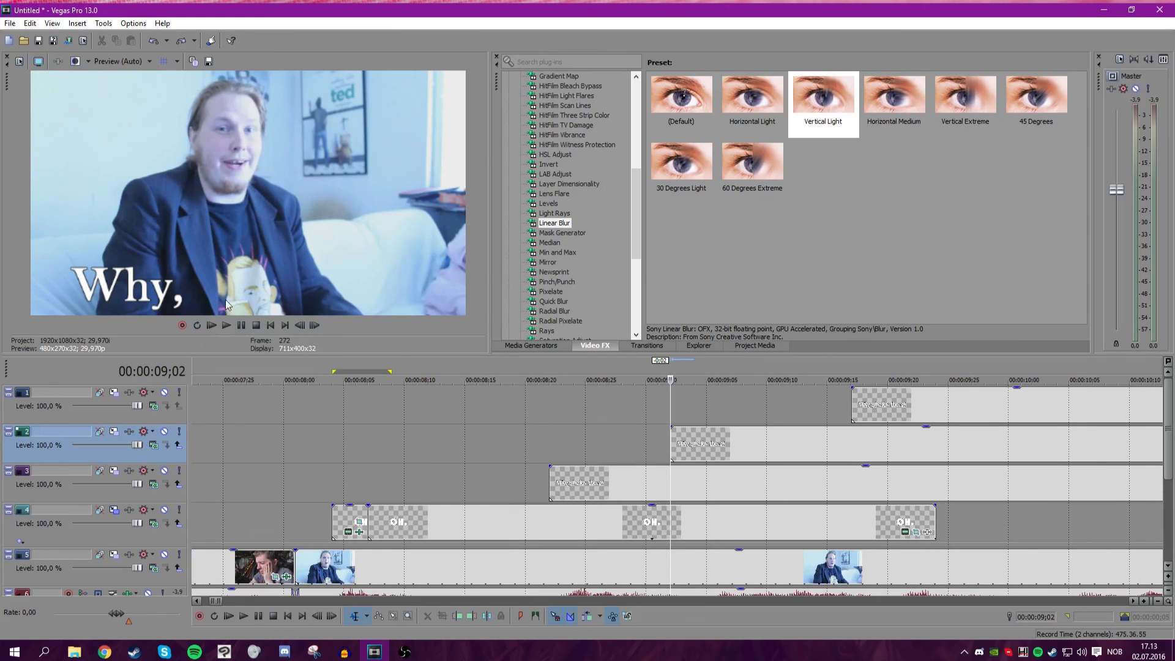
{"action": "left_click", "coordinate": [228, 325]}
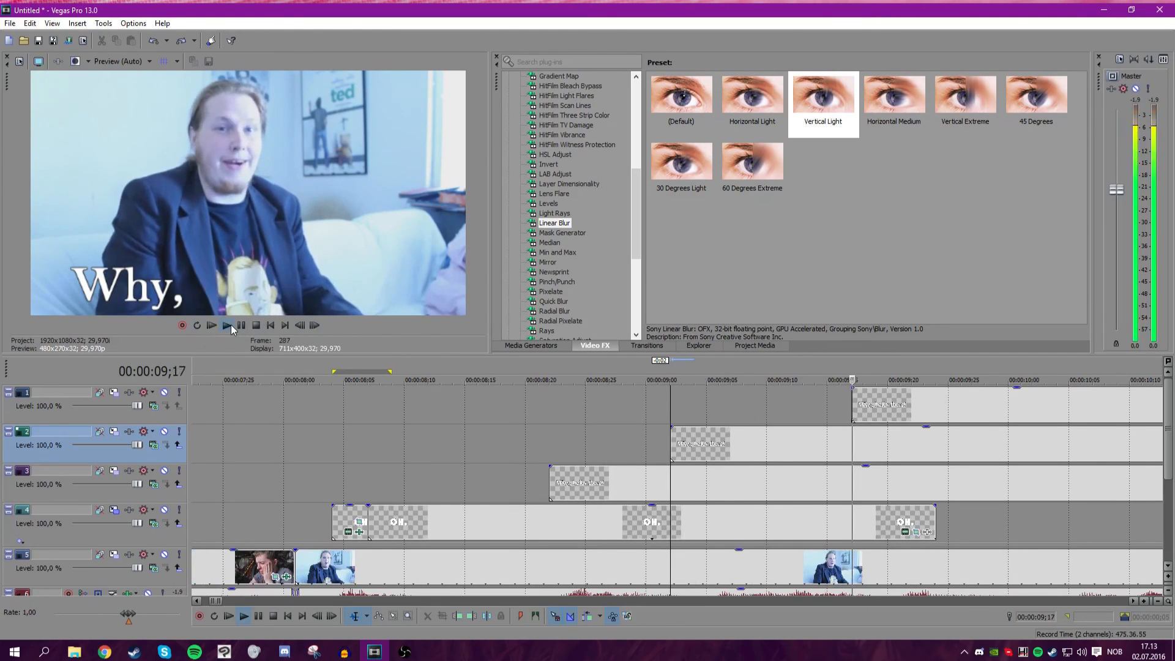
{"action": "left_click", "coordinate": [240, 325]}
{"action": "scroll", "coordinate": [406, 440], "scroll_direction": "down", "scroll_amount": 5}
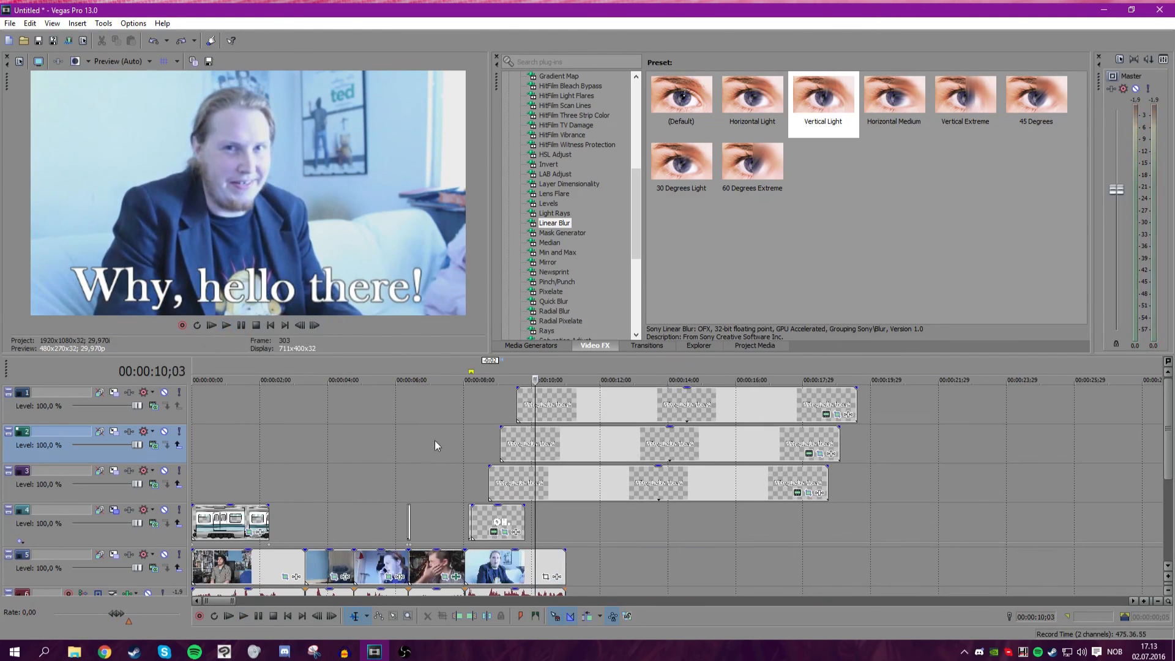
{"action": "left_click", "coordinate": [453, 442]}
{"action": "left_click", "coordinate": [465, 445]}
{"action": "scroll", "coordinate": [572, 432], "scroll_direction": "up", "scroll_amount": 5}
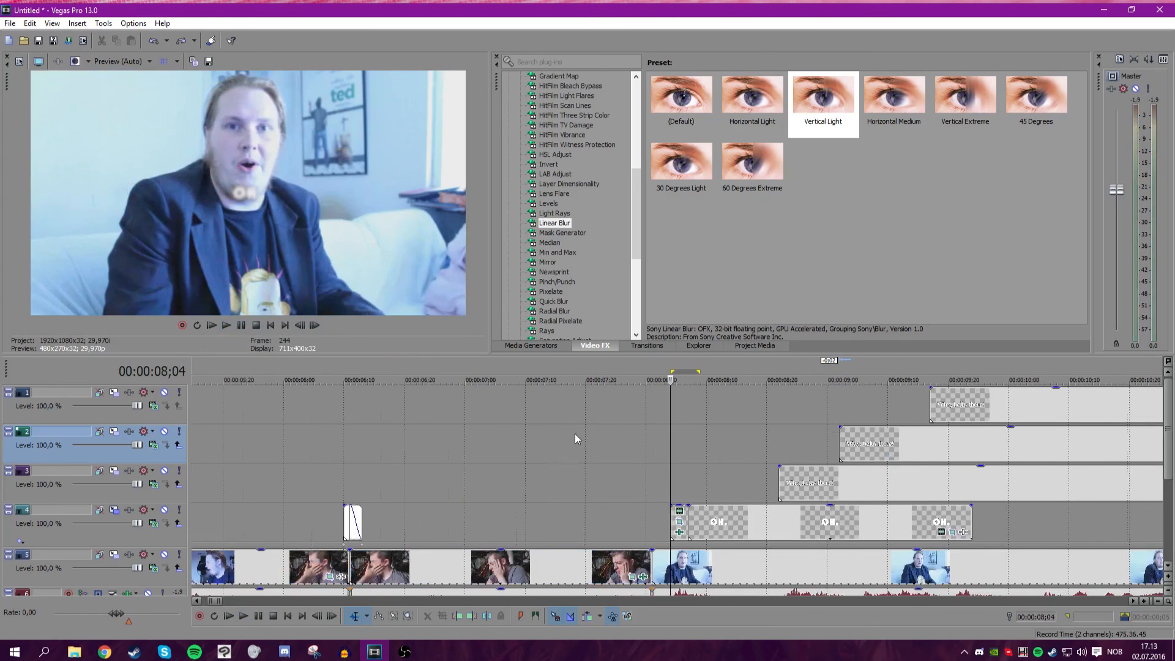
{"action": "left_click", "coordinate": [611, 467]}
{"action": "key", "text": "space"}
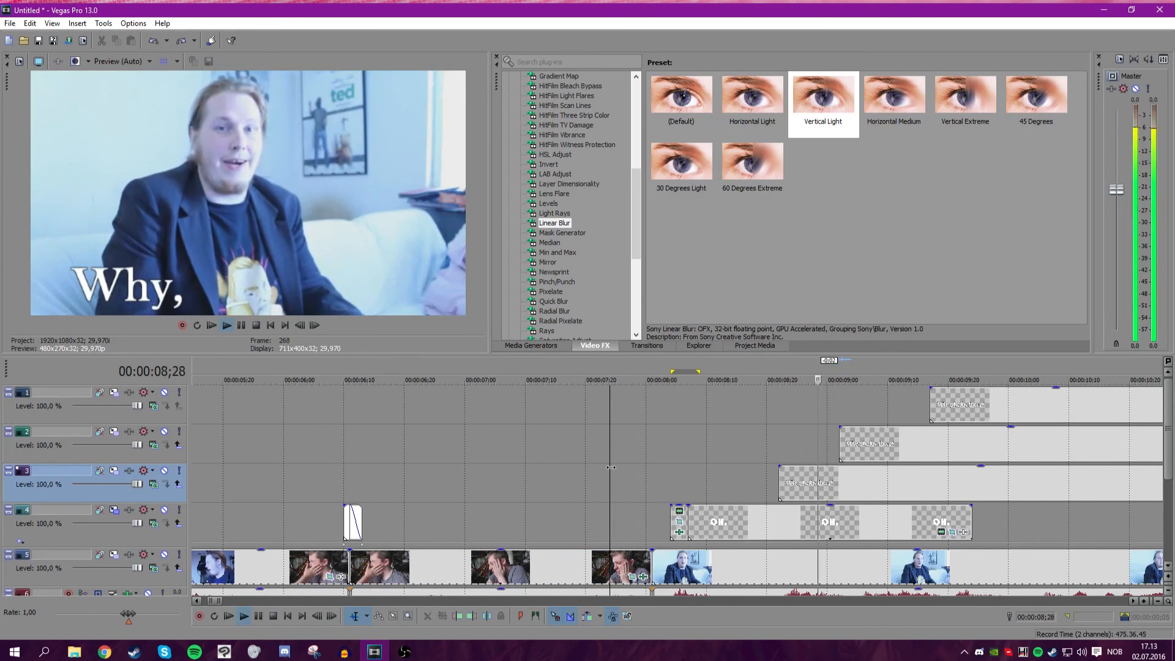
{"action": "scroll", "coordinate": [582, 462], "scroll_direction": "down", "scroll_amount": 3}
{"action": "scroll", "coordinate": [569, 460], "scroll_direction": "down", "scroll_amount": 2}
{"action": "key", "text": "space"}
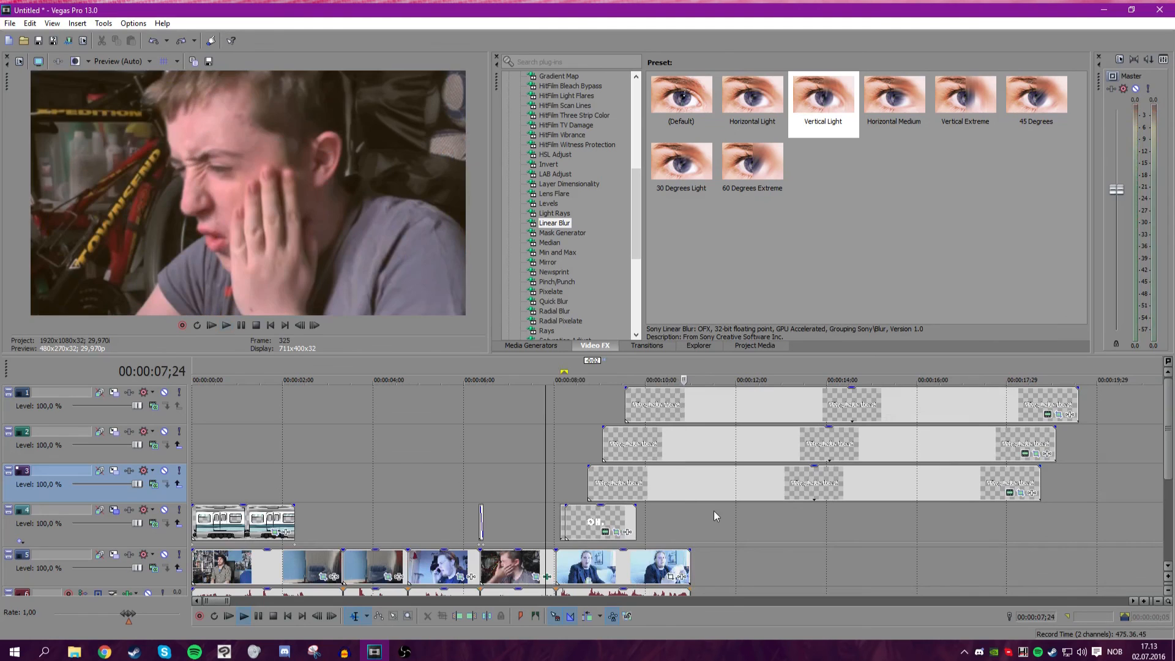
{"action": "scroll", "coordinate": [1167, 470], "scroll_direction": "down", "scroll_amount": 1}
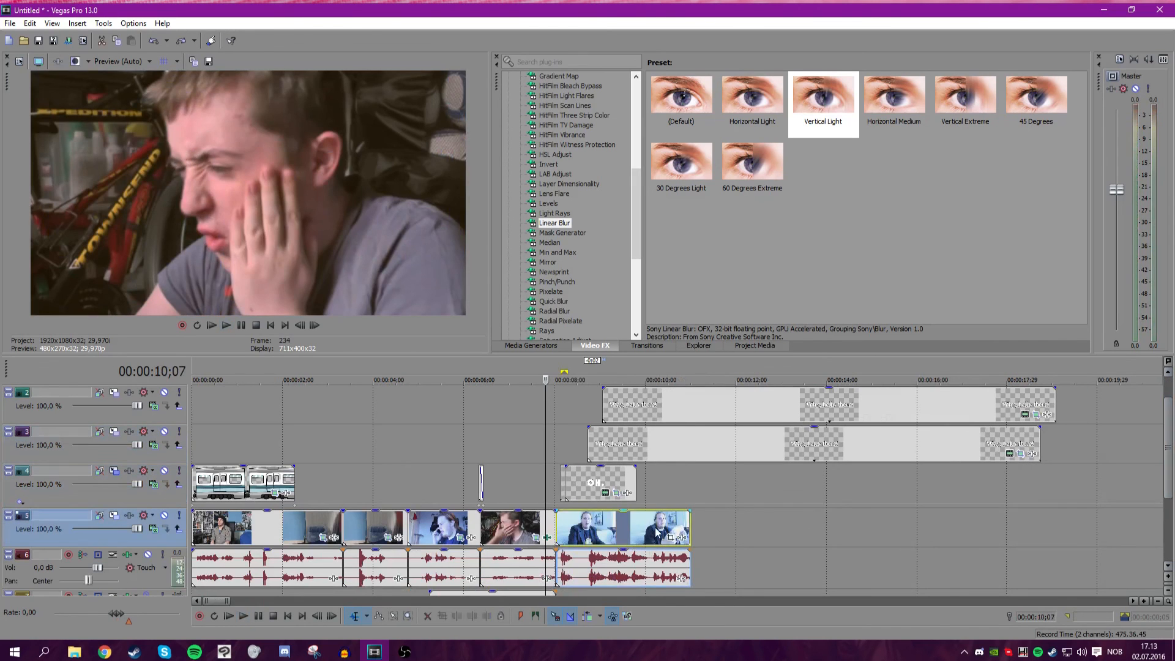
{"action": "left_click", "coordinate": [650, 533]}
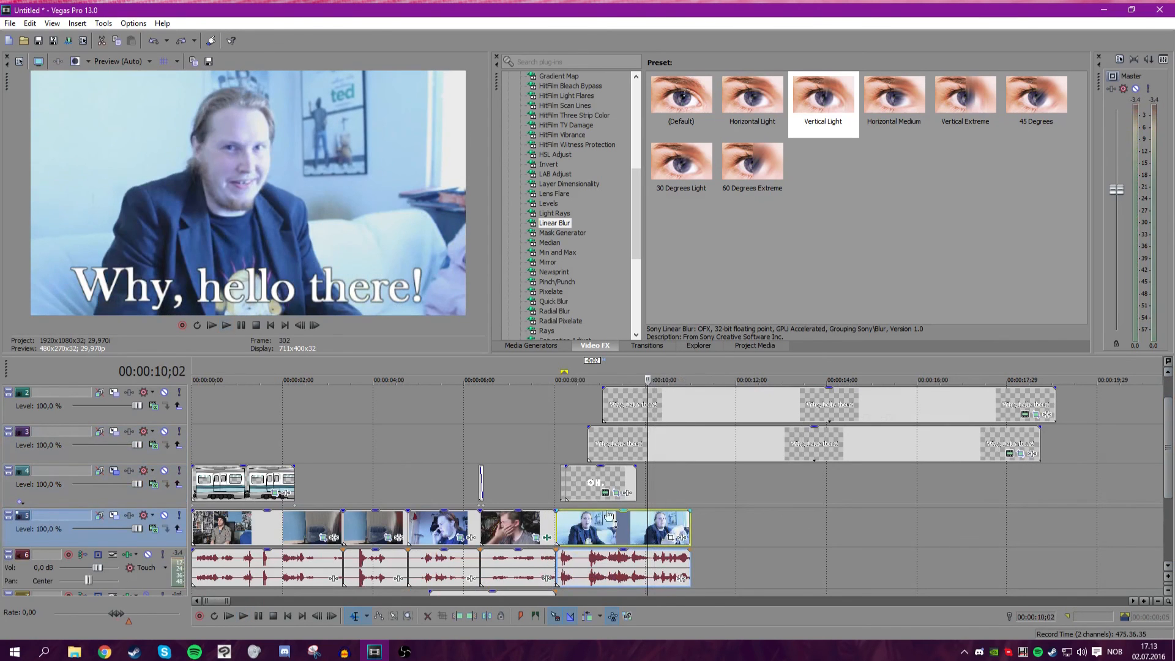
{"action": "double_click", "coordinate": [316, 326]}
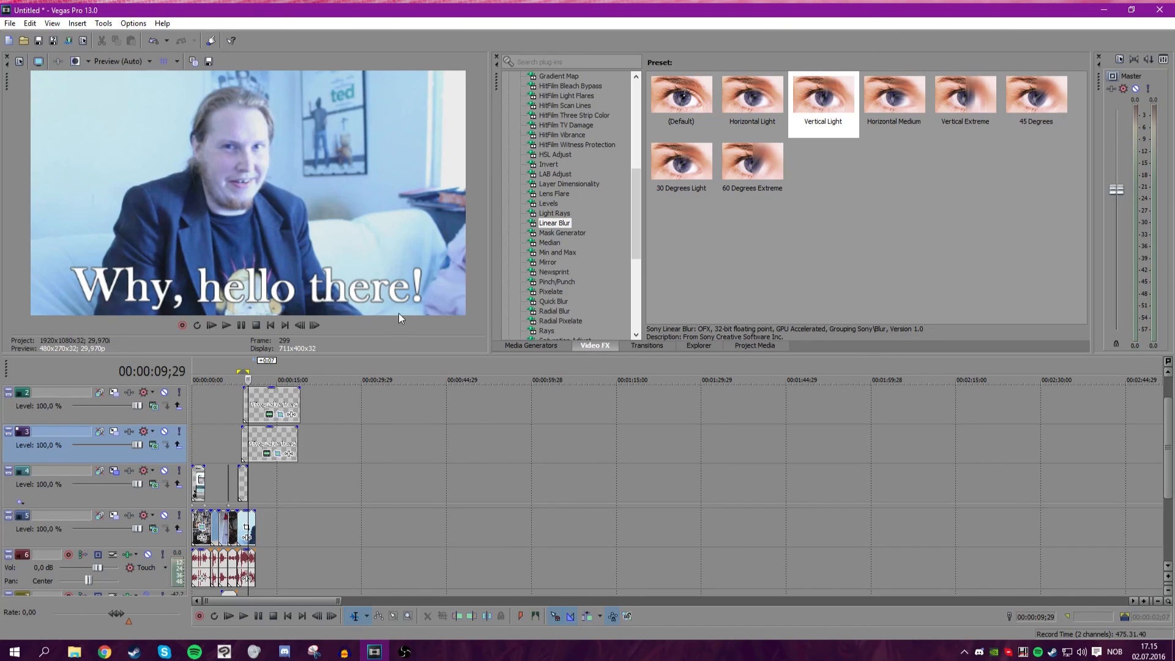
{"action": "left_click", "coordinate": [202, 423]}
{"action": "scroll", "coordinate": [269, 421], "scroll_direction": "up", "scroll_amount": 4}
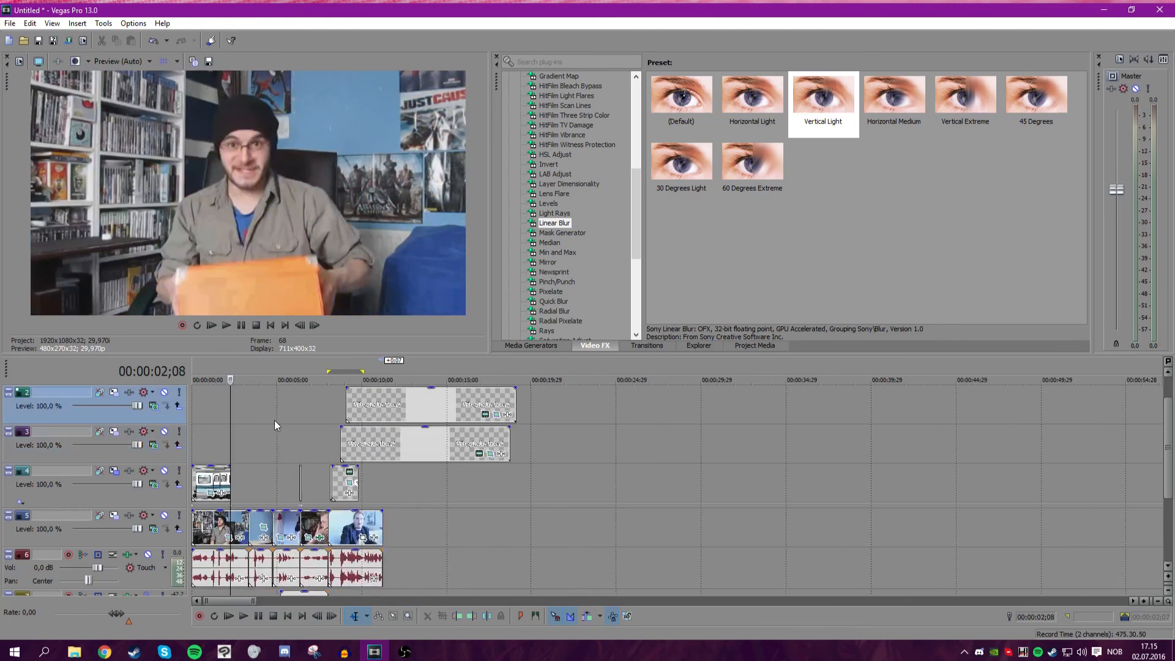
Enlarge the video preview by resizing the workspace panes.
{"action": "left_click_drag", "start_coordinate": [332, 356], "coordinate": [375, 498]}
{"action": "left_click_drag", "start_coordinate": [493, 315], "coordinate": [892, 316]}
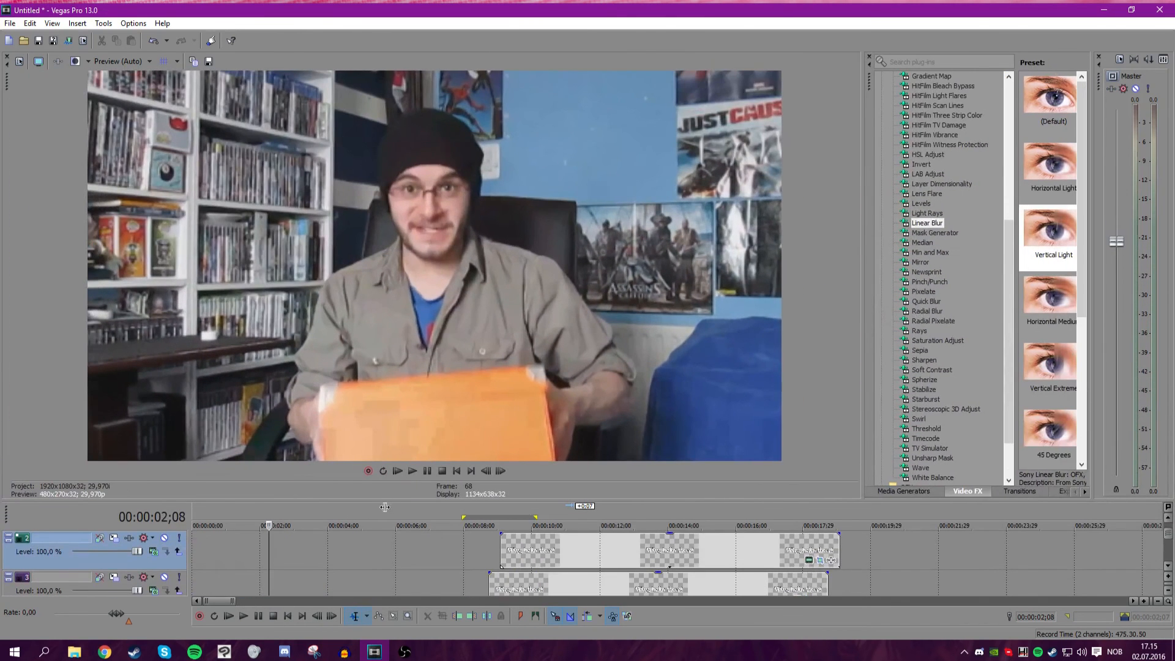
{"action": "left_click_drag", "start_coordinate": [399, 501], "coordinate": [399, 508]}
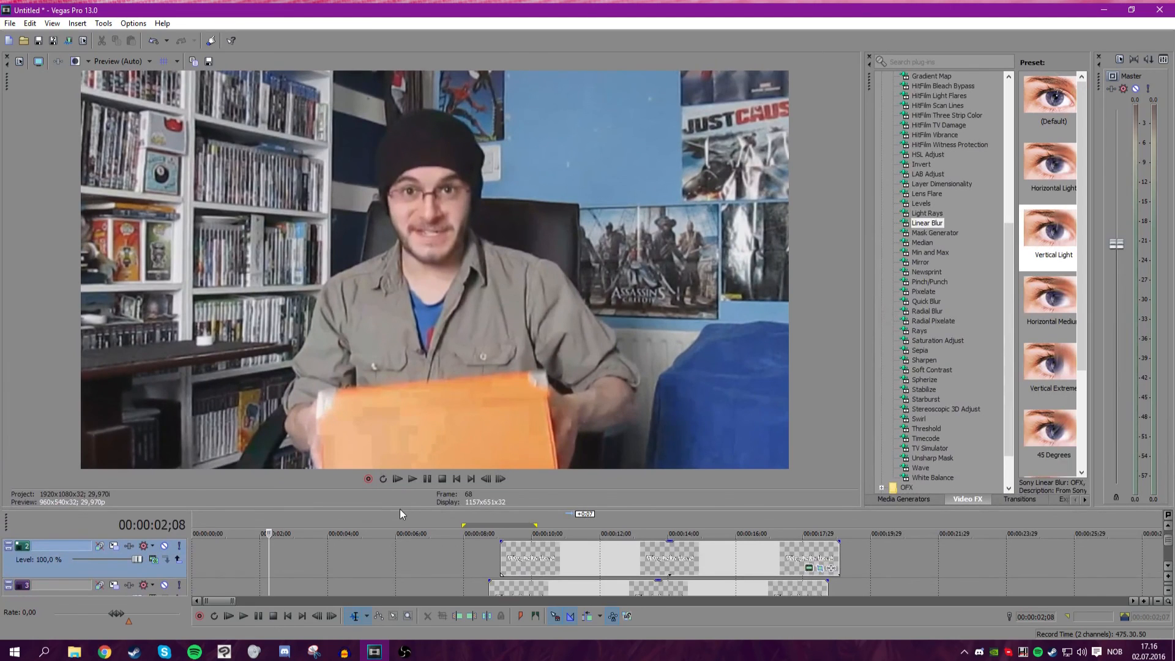